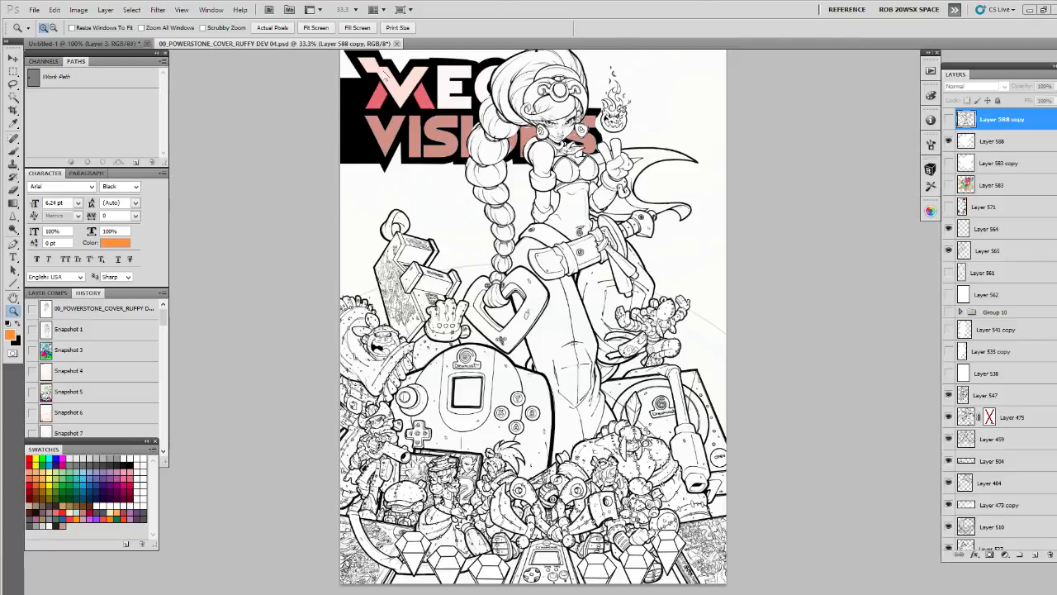
Save the Power Stone cover document and start quitting the program, cancelling when asked about Untitled-1
{"action": "left_click", "coordinate": [34, 9]}
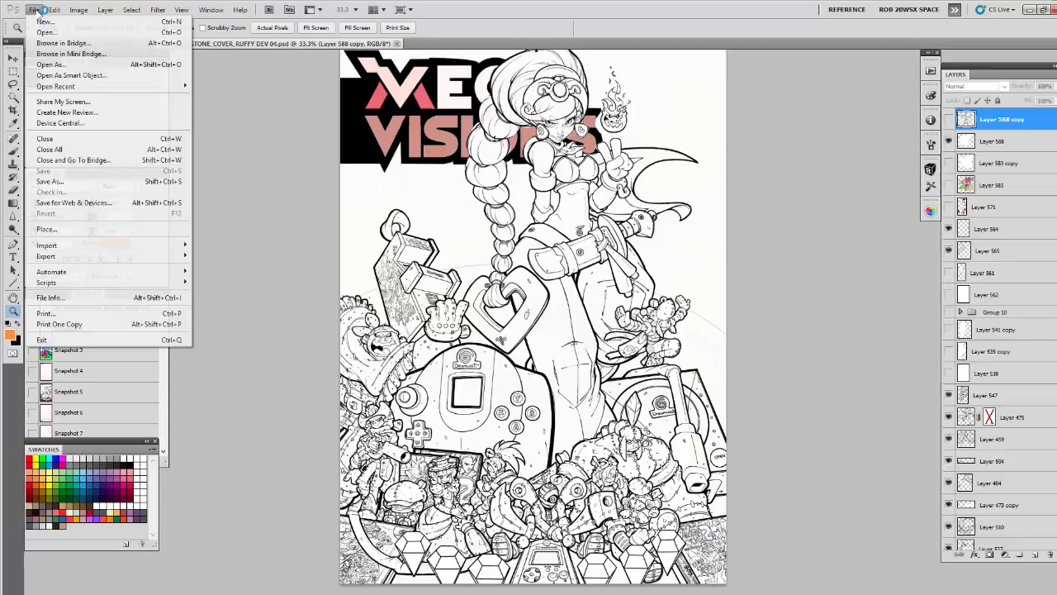
{"action": "left_click", "coordinate": [43, 176]}
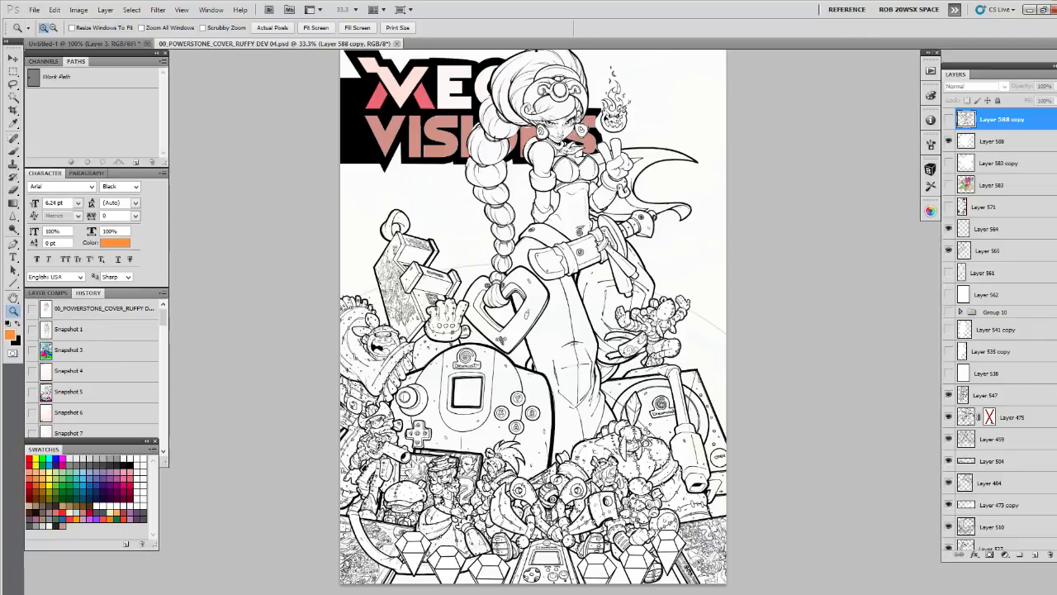
{"action": "key", "text": "ctrl+q"}
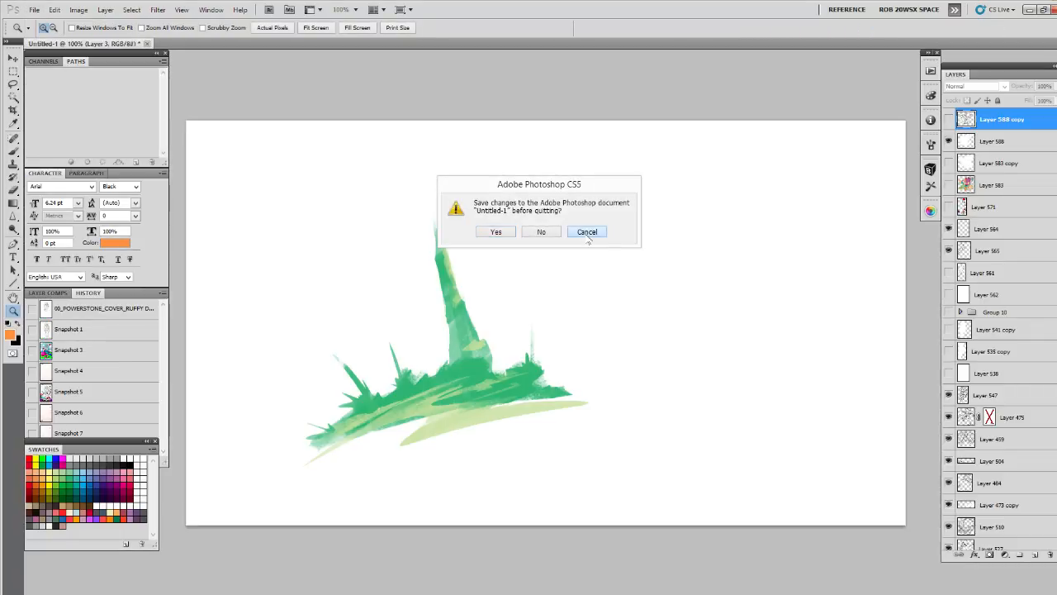
{"action": "left_click", "coordinate": [588, 235]}
Shrink the Photoshop window and close the Icon Cubes browser, the open folder windows and the image viewer behind it
{"action": "left_click_drag", "start_coordinate": [783, 11], "coordinate": [636, 299]}
{"action": "left_click_drag", "start_coordinate": [715, 91], "coordinate": [489, 252]}
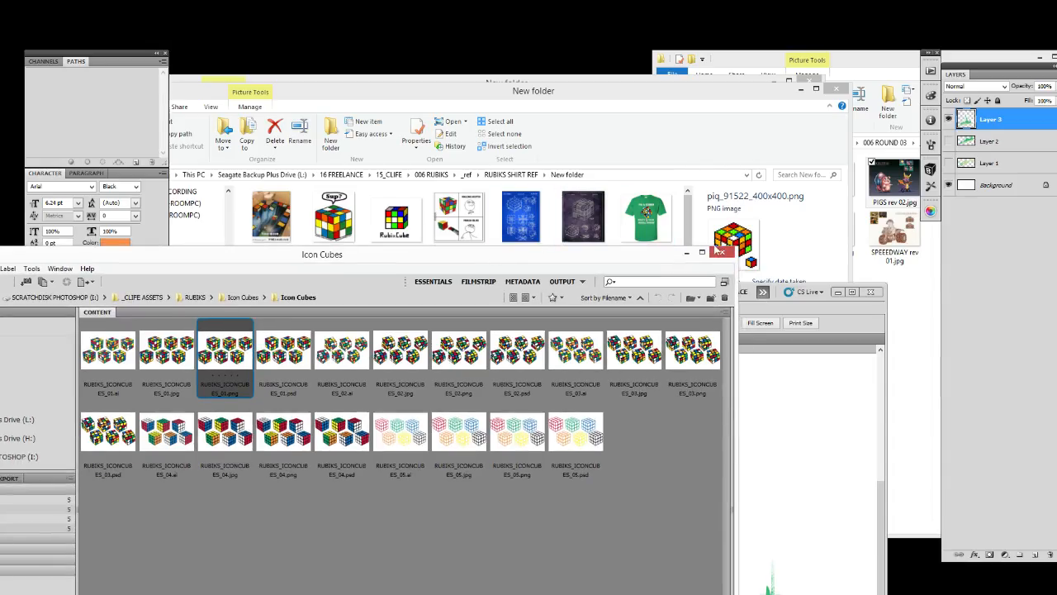
{"action": "left_click", "coordinate": [721, 252]}
{"action": "left_click", "coordinate": [1041, 56]}
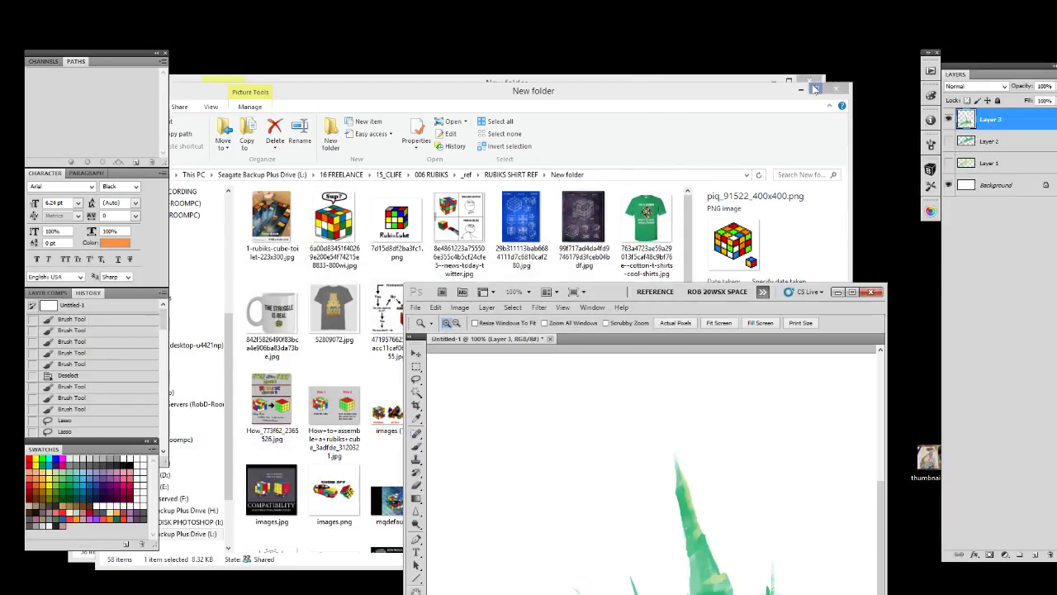
{"action": "left_click", "coordinate": [839, 88]}
{"action": "left_click", "coordinate": [815, 80]}
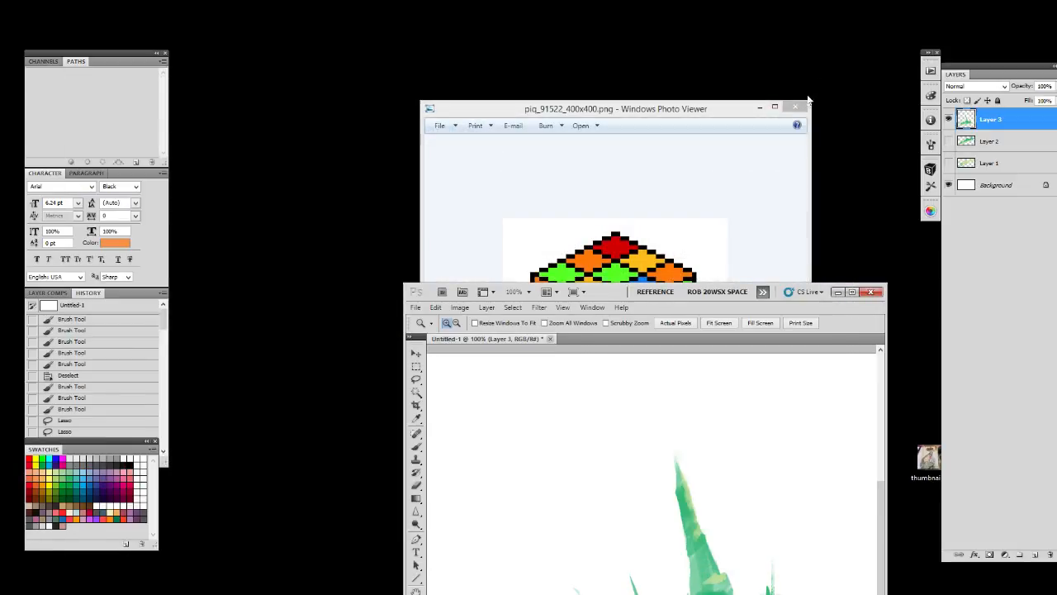
{"action": "left_click", "coordinate": [797, 107]}
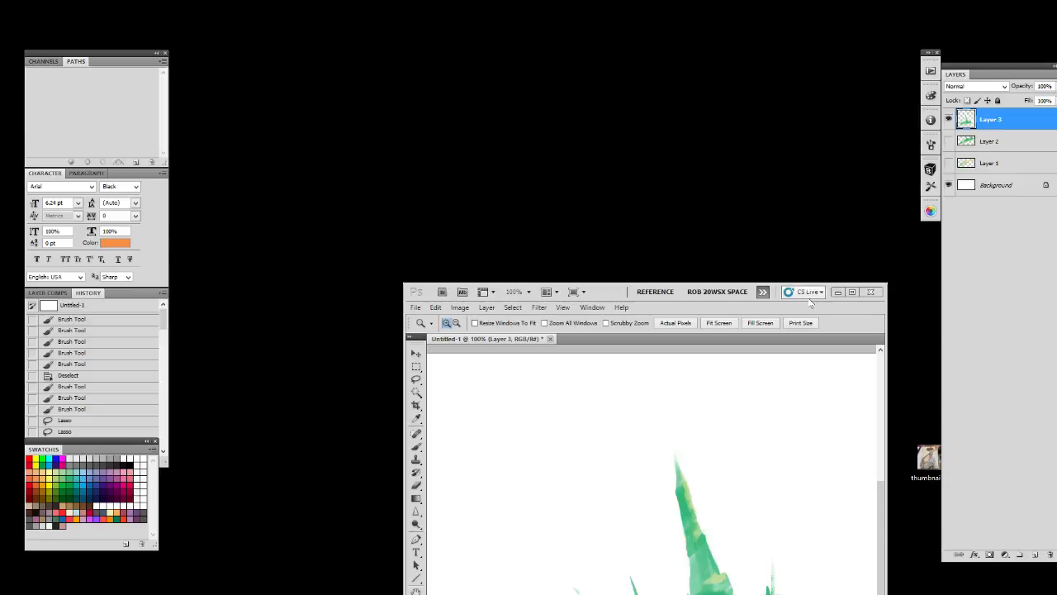
Close Untitled-1 without saving and quit Photoshop, discarding the changes to Untitled-2
{"action": "left_click", "coordinate": [415, 307]}
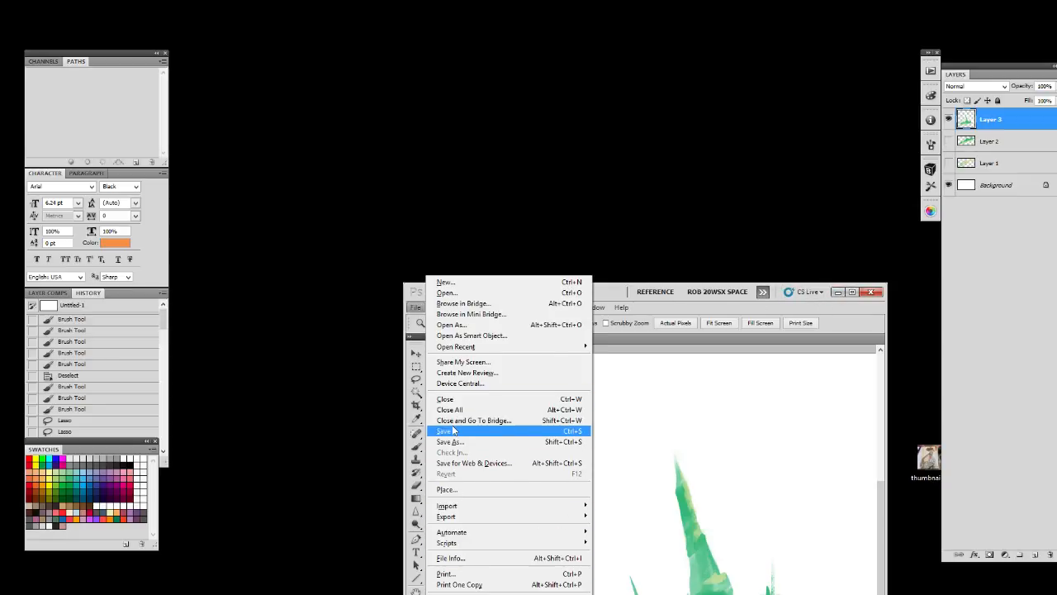
{"action": "left_click", "coordinate": [460, 399]}
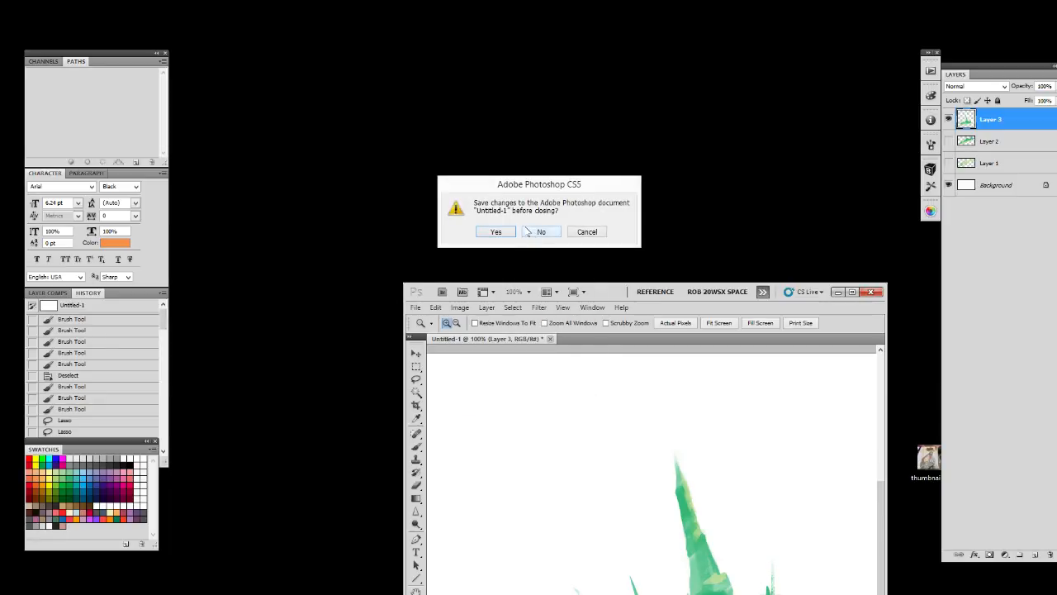
{"action": "left_click", "coordinate": [528, 232]}
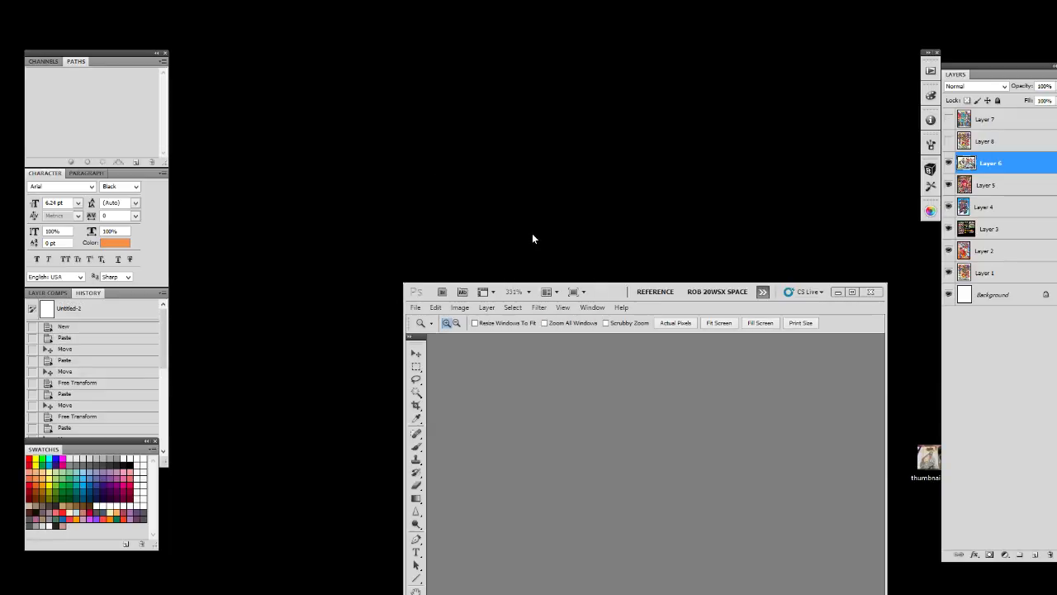
{"action": "left_click", "coordinate": [878, 294]}
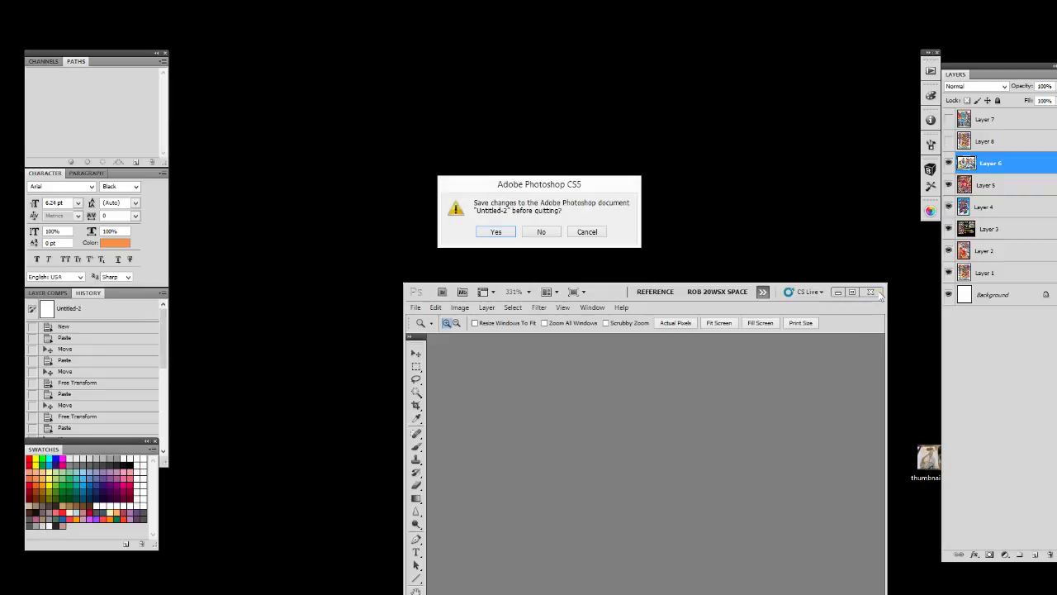
{"action": "left_click", "coordinate": [553, 237]}
{"action": "left_click", "coordinate": [552, 235]}
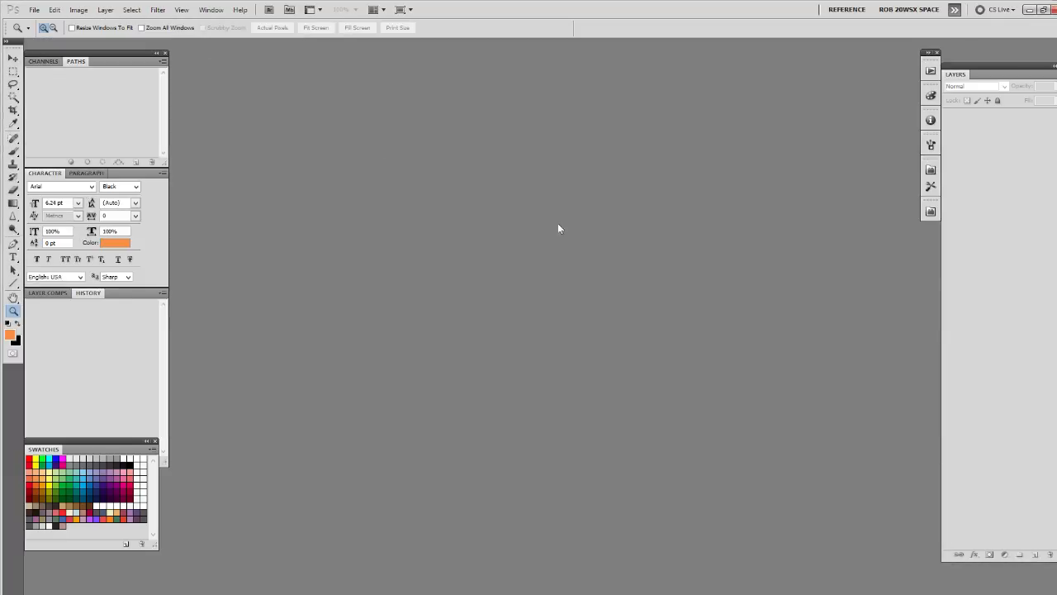
Open 00_POWERSTONE_COVER_RUFFY DEV 04.psd from 16 FREELANCE, 07_MEGA VISIONS, _COVER DEV, 06 POWER STONE
{"action": "left_click", "coordinate": [33, 10]}
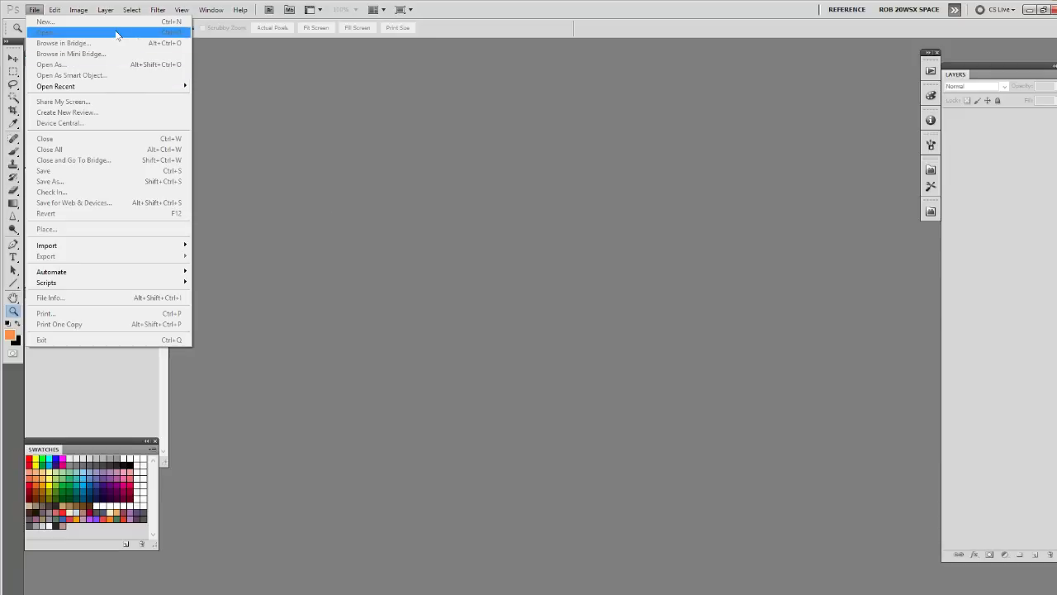
{"action": "left_click", "coordinate": [53, 11]}
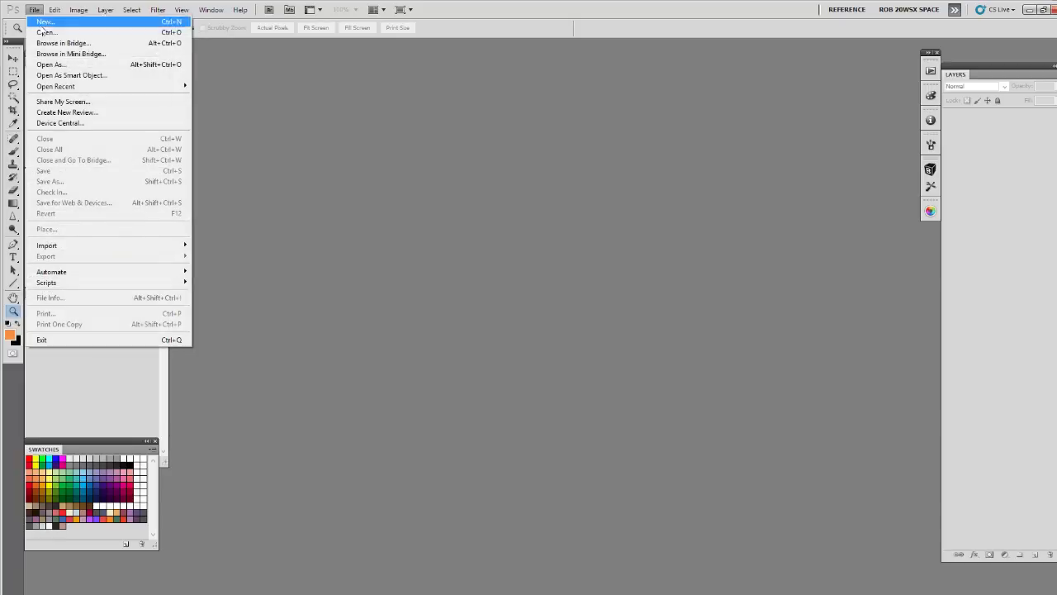
{"action": "left_click", "coordinate": [64, 32]}
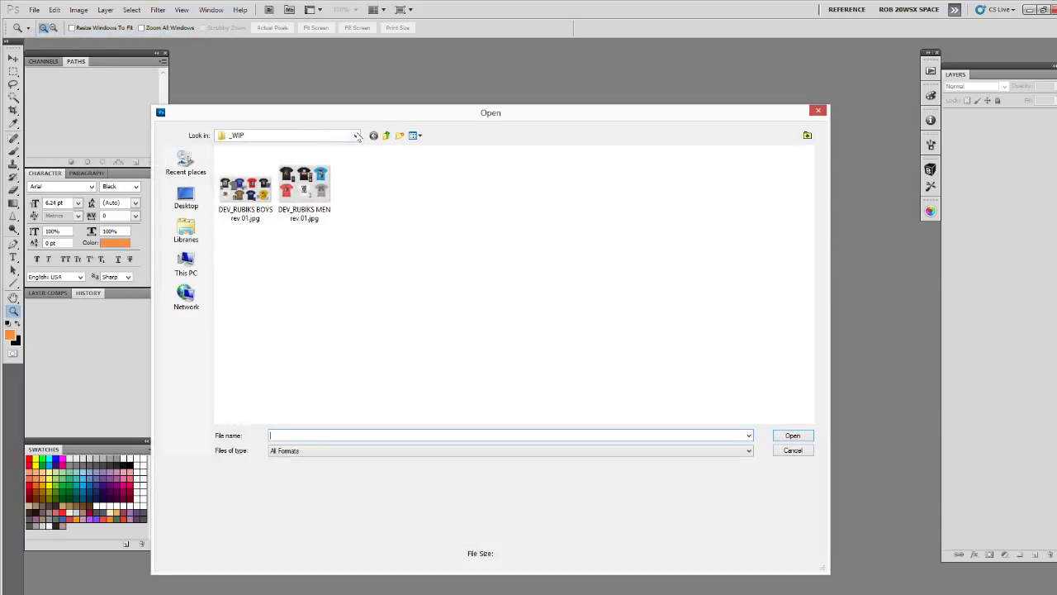
{"action": "left_click", "coordinate": [356, 136]}
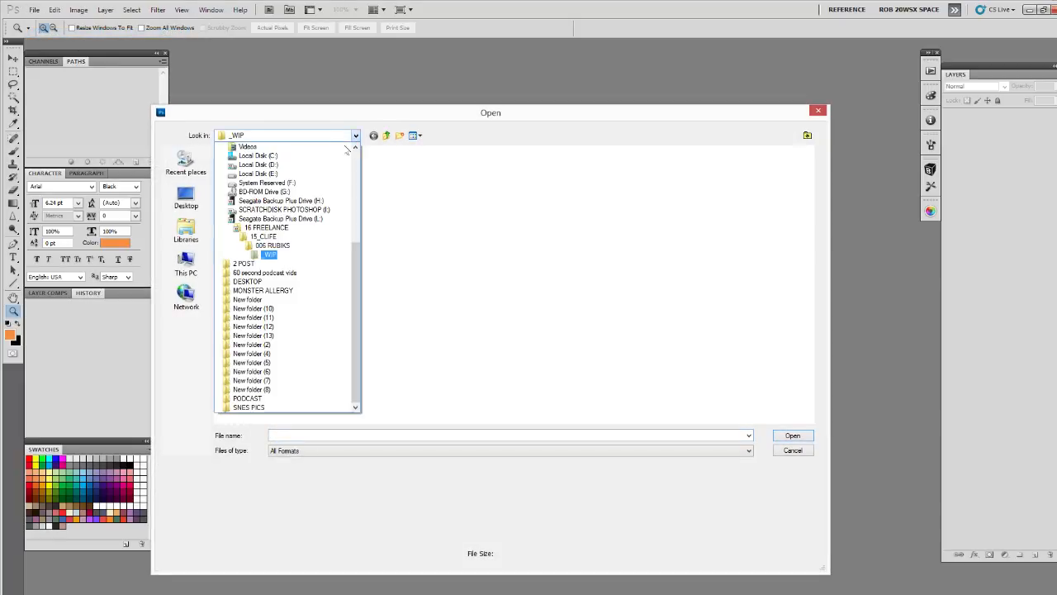
{"action": "left_click", "coordinate": [316, 229]}
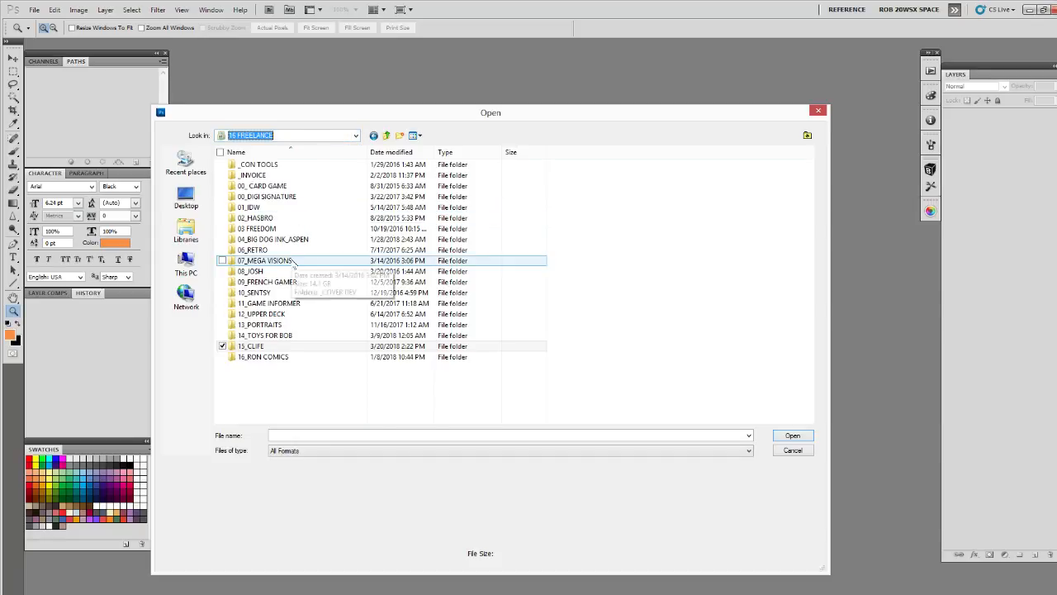
{"action": "double_click", "coordinate": [293, 256]}
{"action": "double_click", "coordinate": [256, 164]}
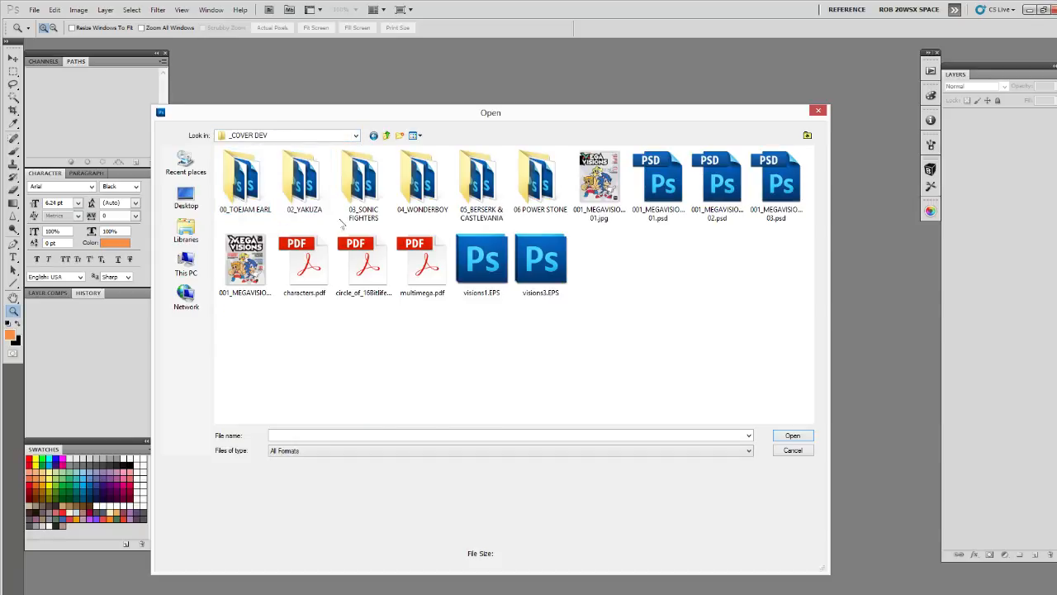
{"action": "double_click", "coordinate": [517, 201]}
{"action": "left_click", "coordinate": [330, 218]}
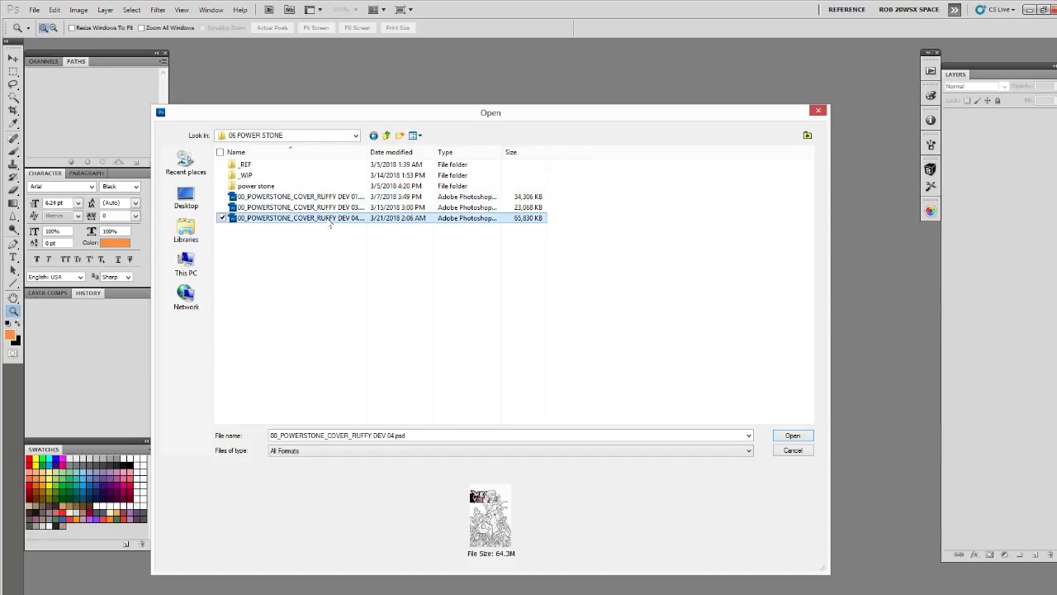
{"action": "left_click", "coordinate": [784, 434]}
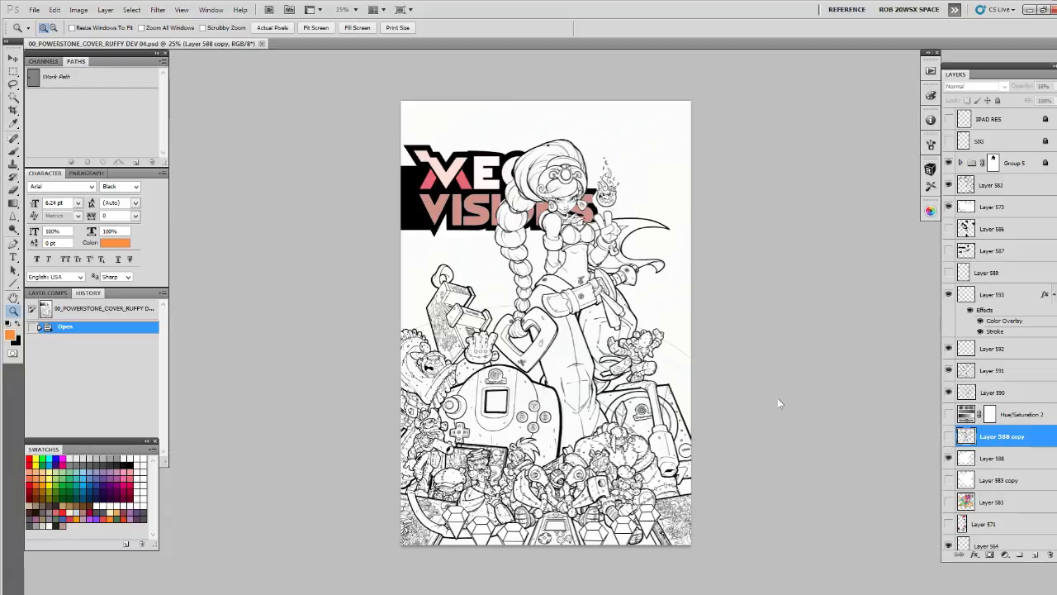
Make Layer 571 with the coloured sketches visible and select it
{"action": "left_click", "coordinate": [949, 437]}
{"action": "left_click", "coordinate": [948, 437]}
{"action": "left_click", "coordinate": [948, 523]}
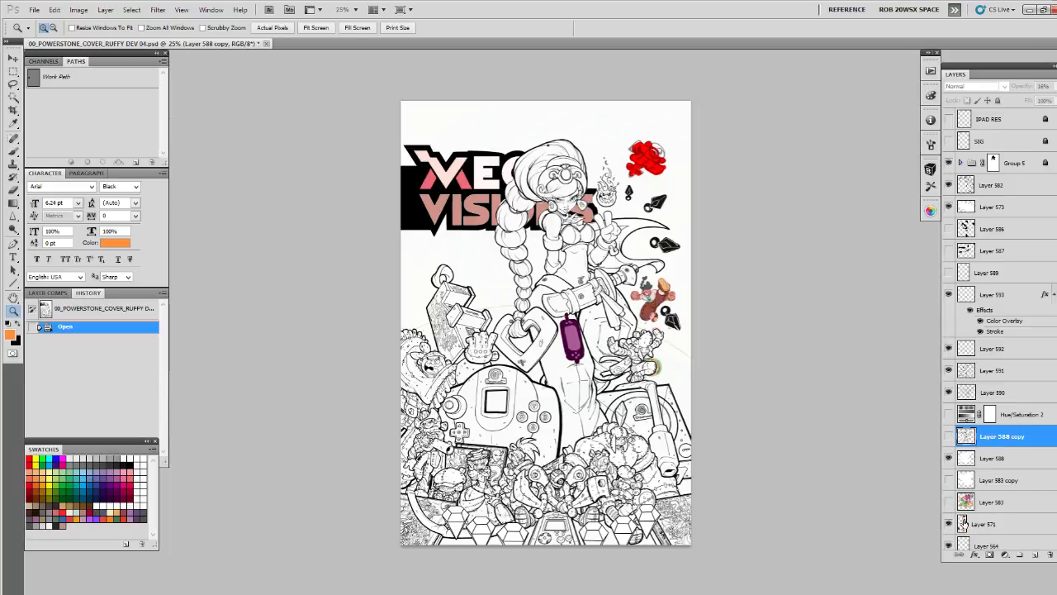
{"action": "left_click", "coordinate": [962, 523]}
Lasso the coloured kicking character below the cape and copy it to its own layer
{"action": "left_click", "coordinate": [665, 311]}
{"action": "left_click", "coordinate": [706, 357]}
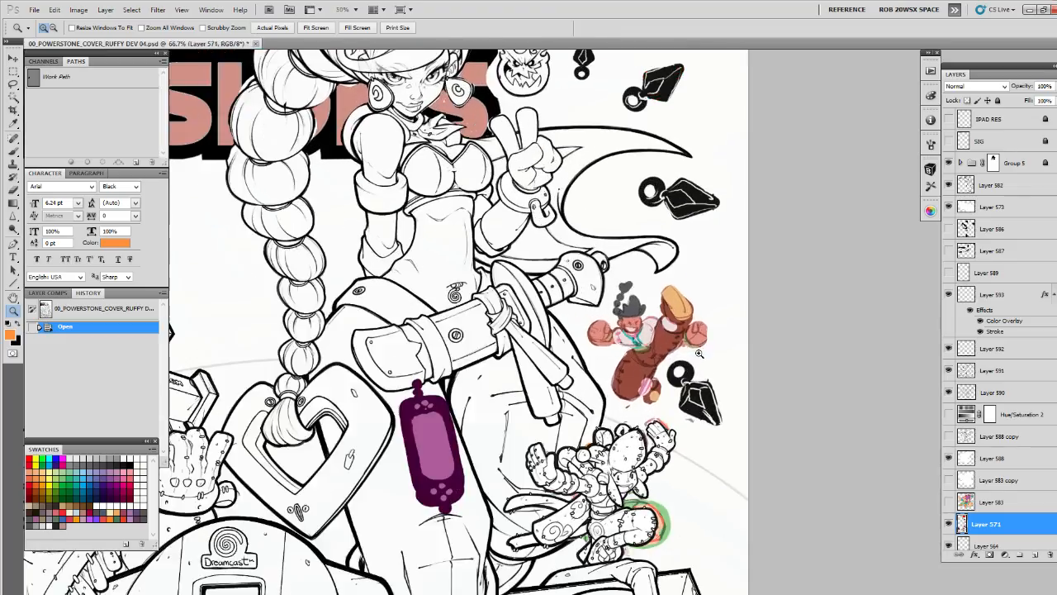
{"action": "key", "text": "l"}
{"action": "mouse_move", "coordinate": [689, 293]}
{"action": "left_mouse_down"}
{"action": "mouse_move", "coordinate": [641, 264]}
{"action": "mouse_move", "coordinate": [610, 295]}
{"action": "mouse_move", "coordinate": [594, 332]}
{"action": "mouse_move", "coordinate": [606, 379]}
{"action": "mouse_move", "coordinate": [630, 408]}
{"action": "mouse_move", "coordinate": [664, 402]}
{"action": "mouse_move", "coordinate": [674, 353]}
{"action": "mouse_move", "coordinate": [722, 347]}
{"action": "mouse_move", "coordinate": [703, 282]}
{"action": "left_mouse_up"}
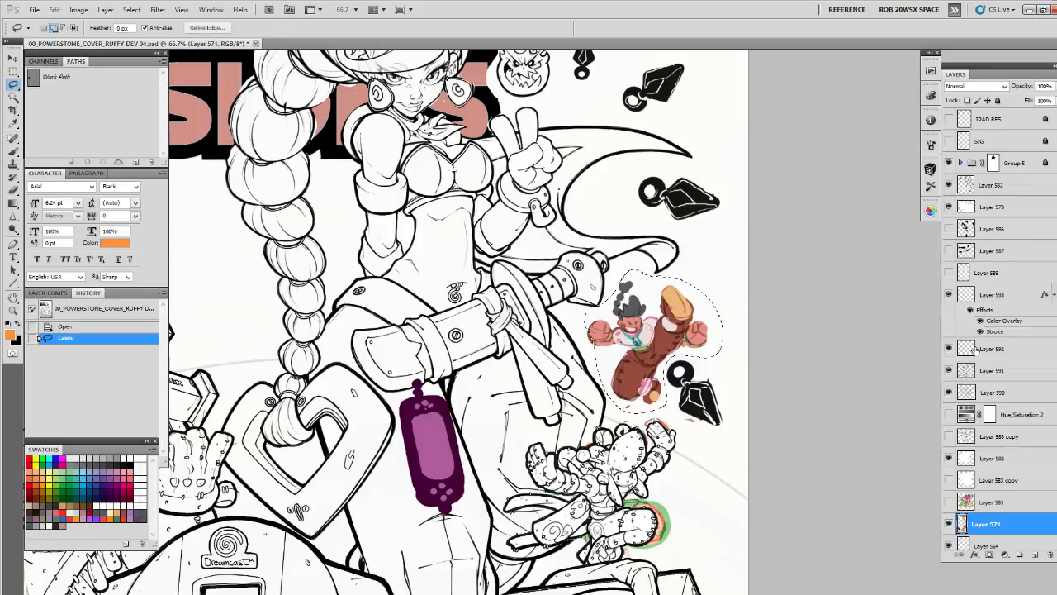
{"action": "key", "text": "ctrl+j"}
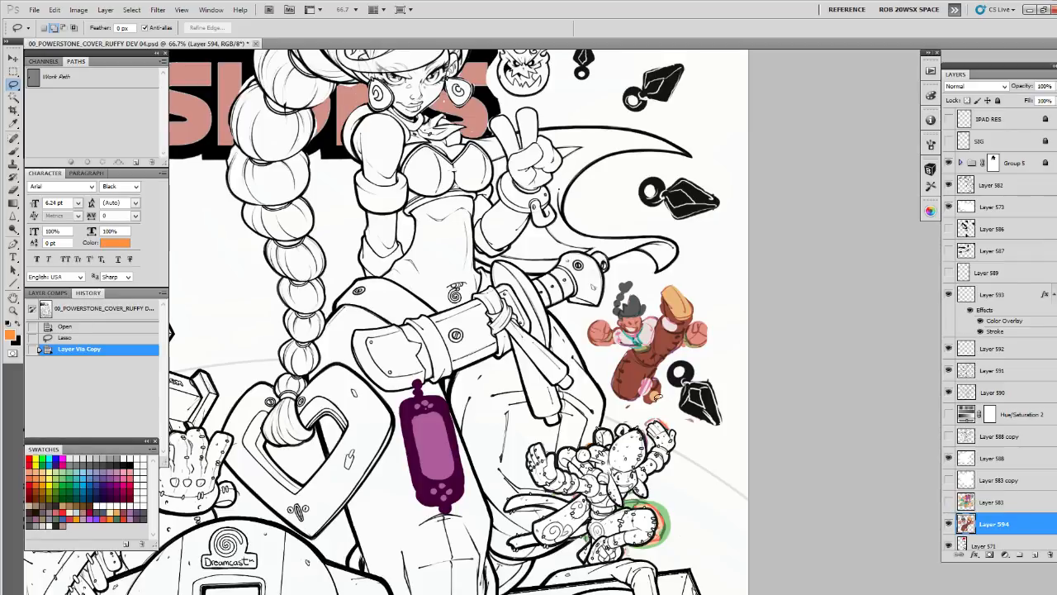
Hide Layer 571, duplicate the isolated character layer and fill the duplicate's silhouette with white
{"action": "left_click_drag", "start_coordinate": [692, 441], "coordinate": [708, 397]}
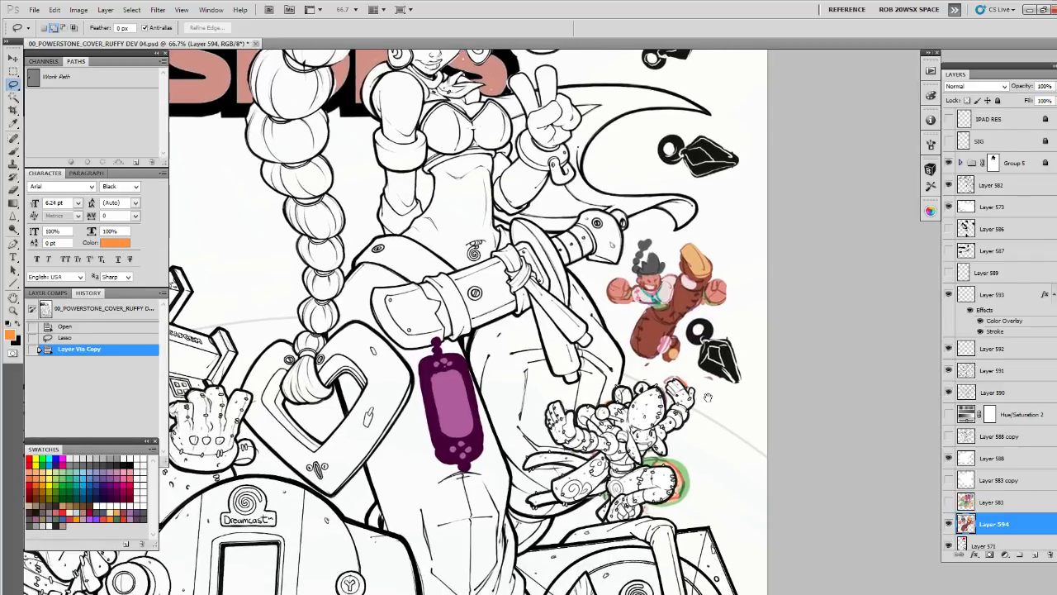
{"action": "left_click", "coordinate": [947, 525]}
{"action": "key", "text": "ctrl+j"}
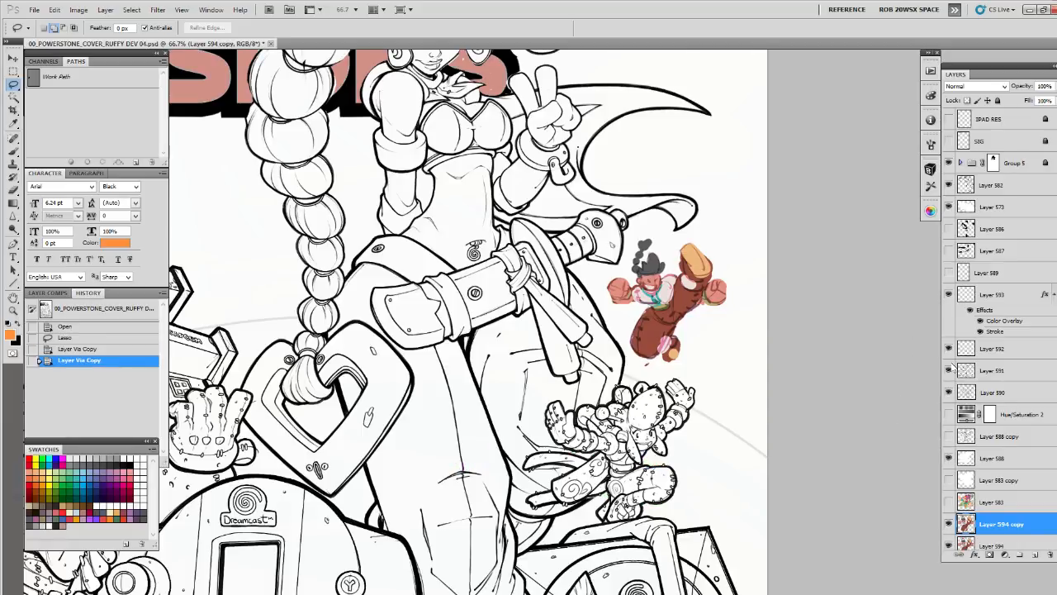
{"action": "key", "text": "d"}
{"action": "key", "text": "ctrl+shift+BackSpace"}
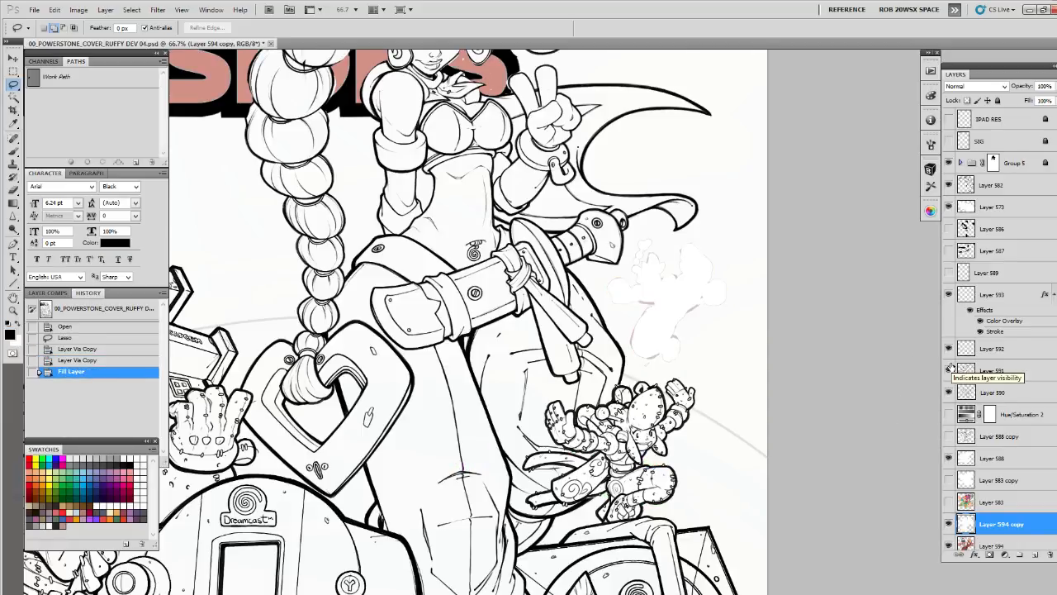
Load the white silhouette as a selection and stroke it with 3 px white, located outside, at 100% opacity
{"action": "left_click", "coordinate": [966, 524], "text": "ctrl"}
{"action": "key", "text": "x"}
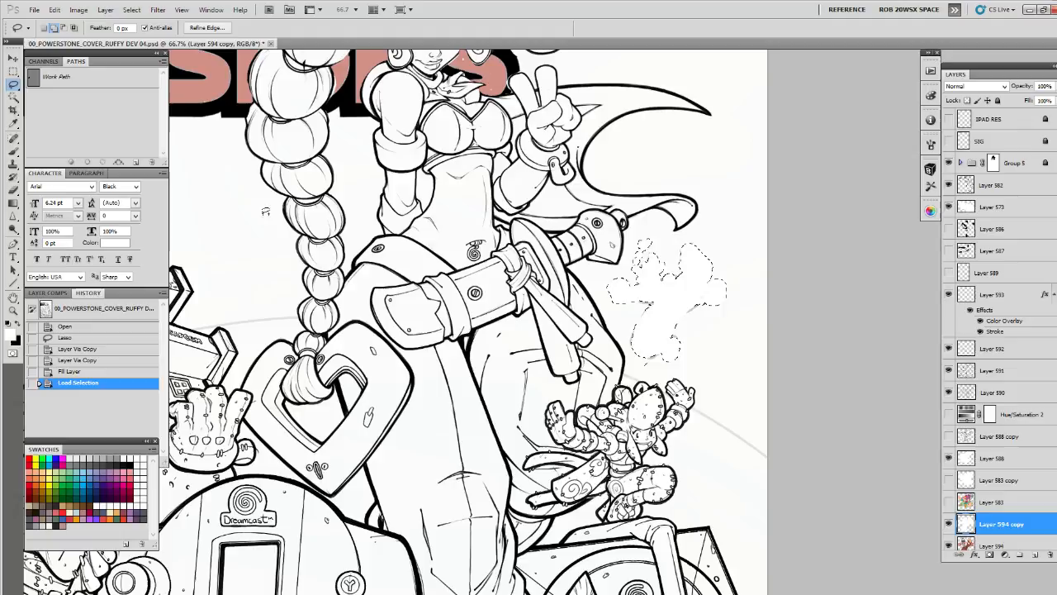
{"action": "left_click", "coordinate": [55, 10]}
{"action": "left_click", "coordinate": [90, 169]}
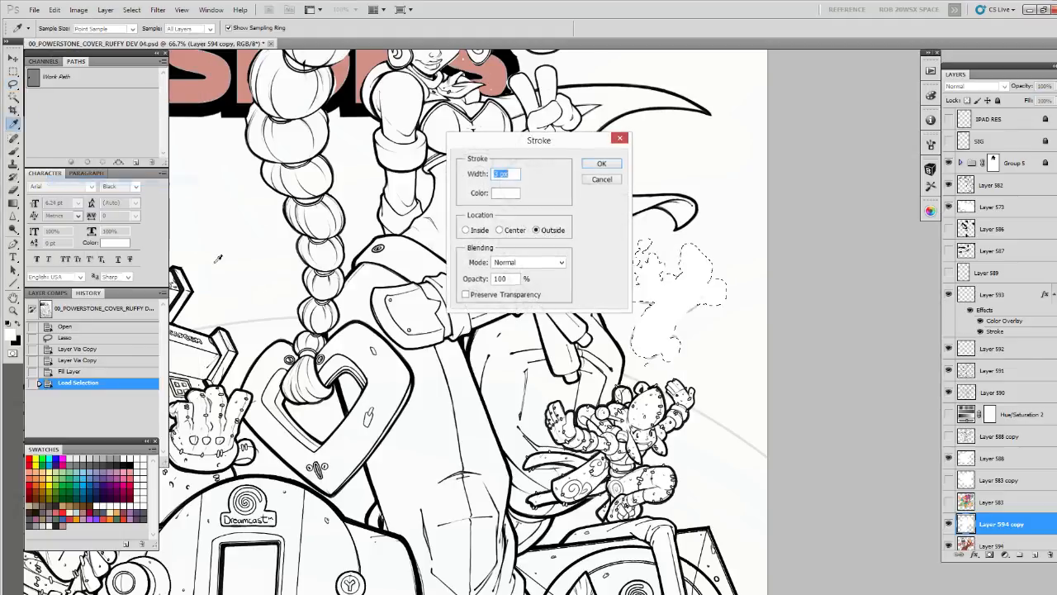
{"action": "left_click", "coordinate": [599, 164]}
{"action": "key", "text": "ctrl+d"}
Lower the white silhouette layer's opacity to 81% and add a new empty layer above it
{"action": "key", "text": "l"}
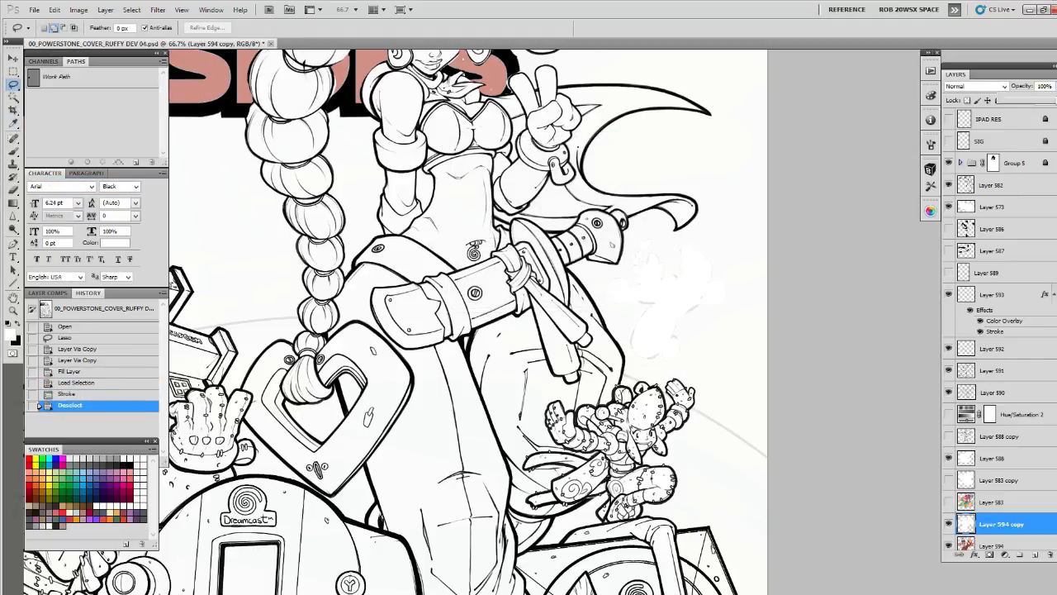
{"action": "left_click_drag", "start_coordinate": [1054, 101], "coordinate": [1051, 100]}
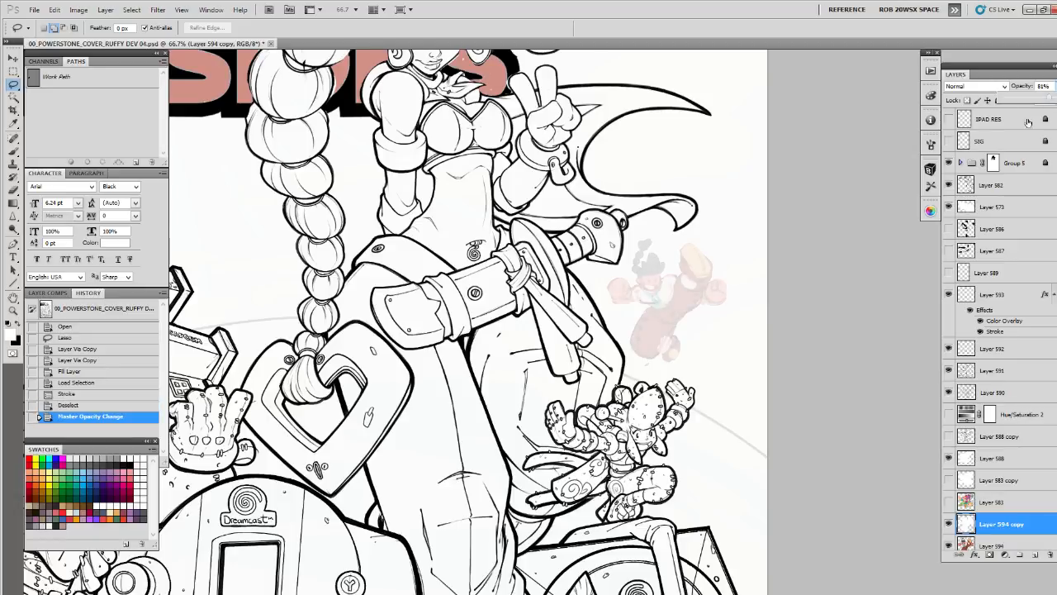
{"action": "left_click", "coordinate": [1035, 555]}
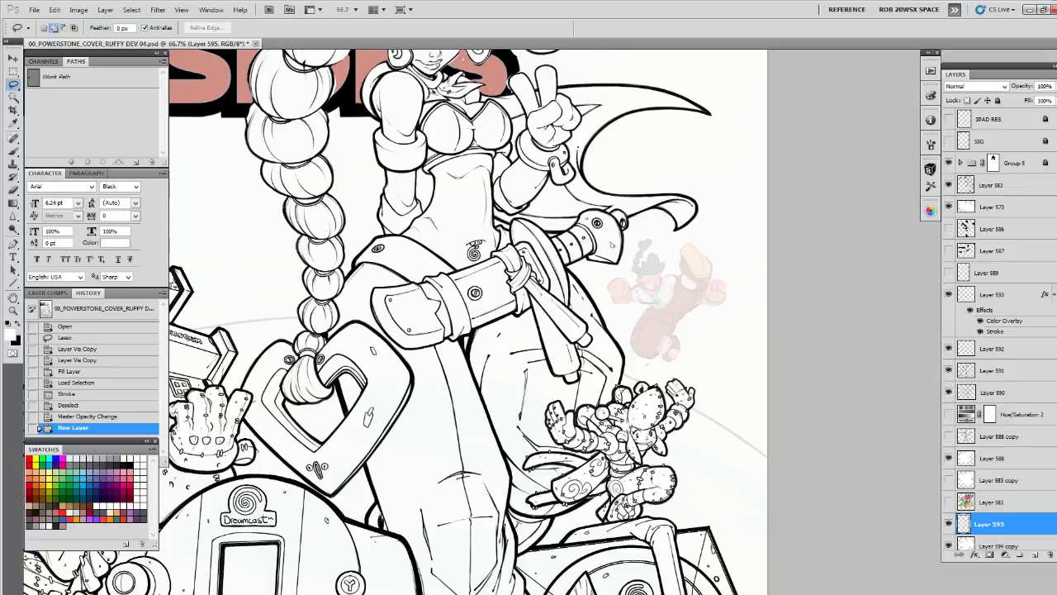
Close in on the faded kicking character and ready the Brush tool with black as the foreground colour
{"action": "left_click", "coordinate": [701, 361]}
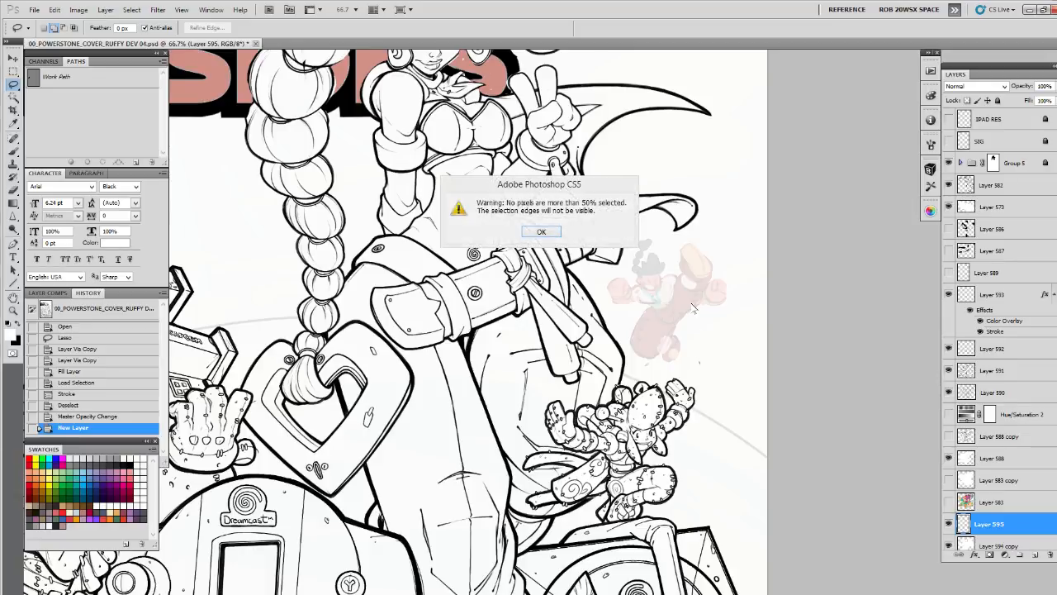
{"action": "left_click", "coordinate": [561, 237]}
{"action": "key", "text": "z"}
{"action": "left_click", "coordinate": [684, 307]}
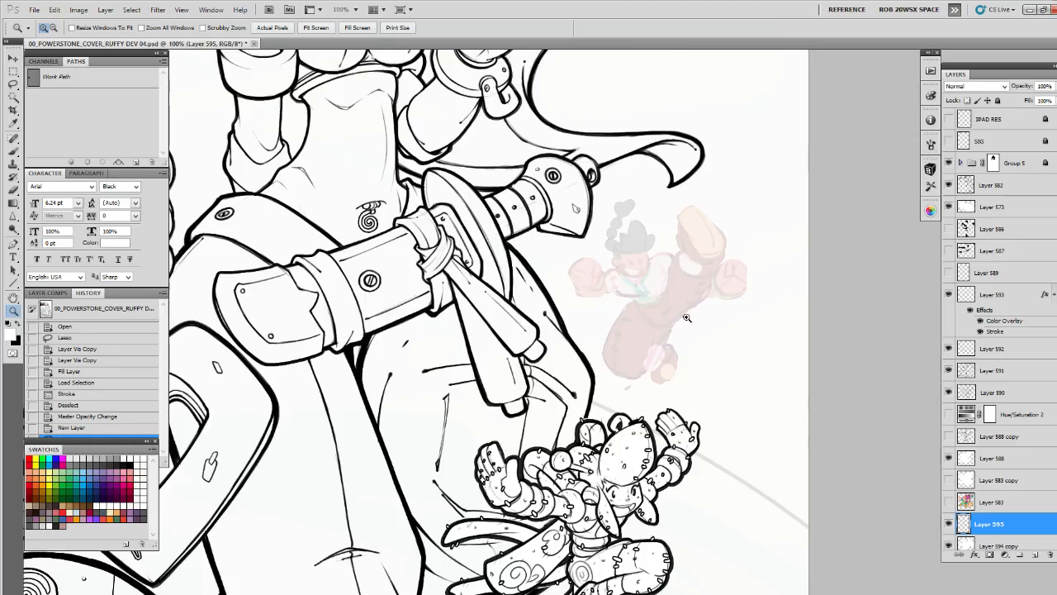
{"action": "key", "text": "b"}
{"action": "key", "text": "x"}
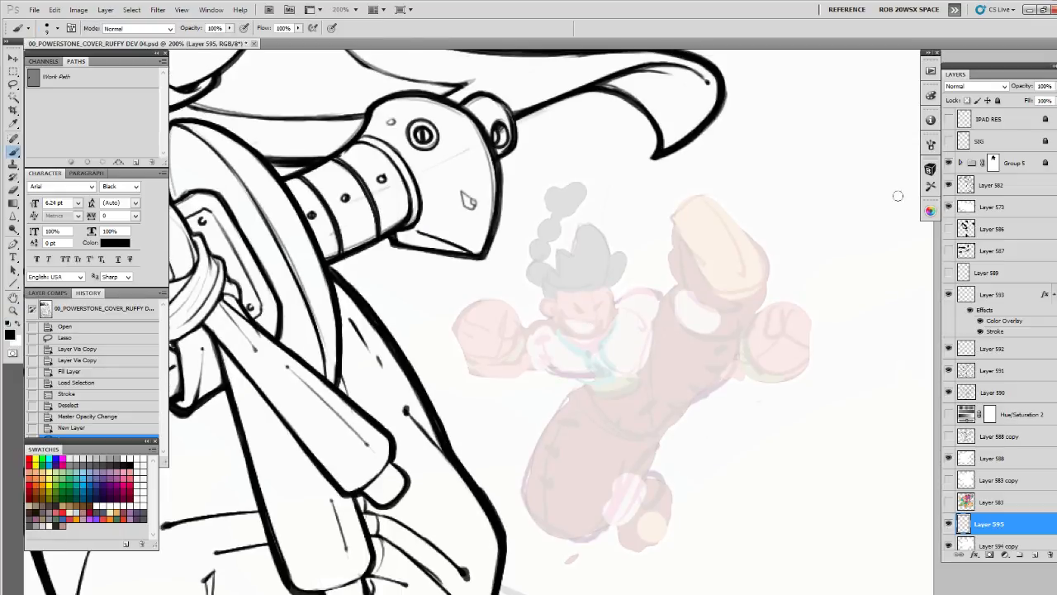
Synchronize the BrushBox presets and choose the ROB SKETCH rev 03 brush from the SKETCH group
{"action": "left_click", "coordinate": [928, 170]}
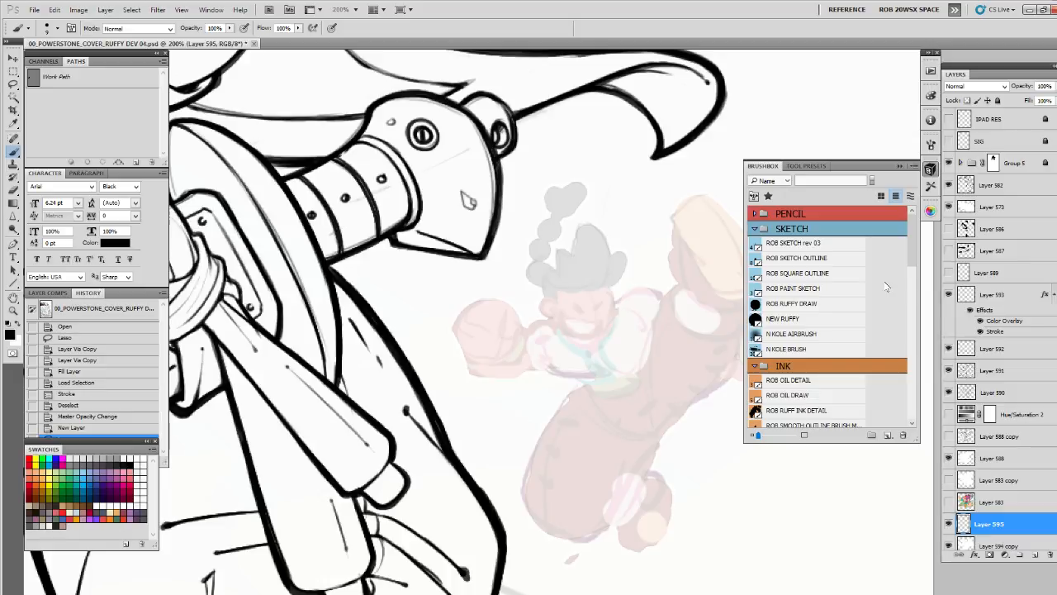
{"action": "left_click", "coordinate": [914, 167]}
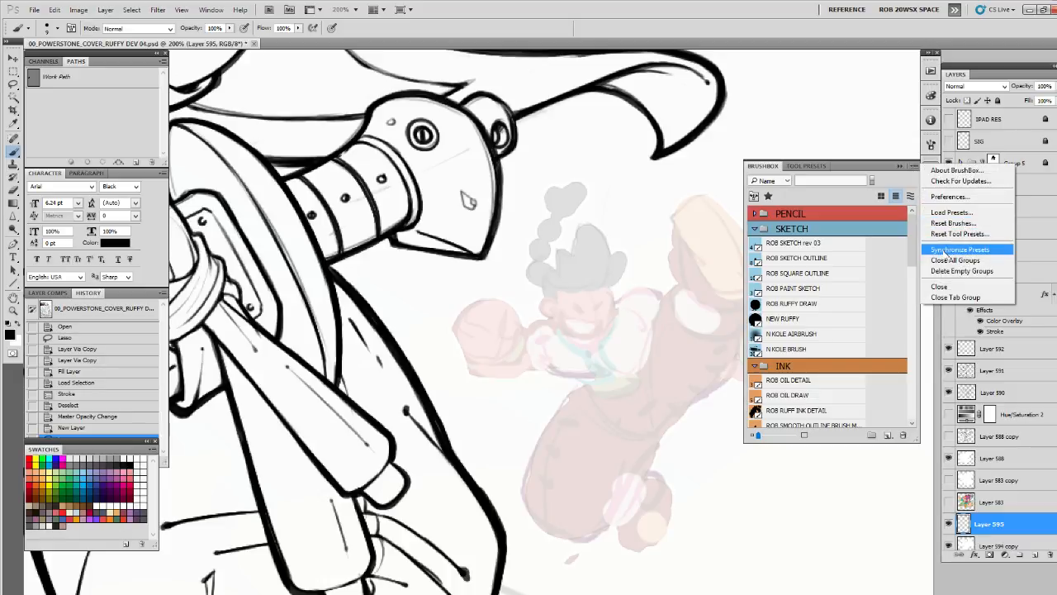
{"action": "left_click", "coordinate": [943, 249]}
{"action": "left_click", "coordinate": [578, 353]}
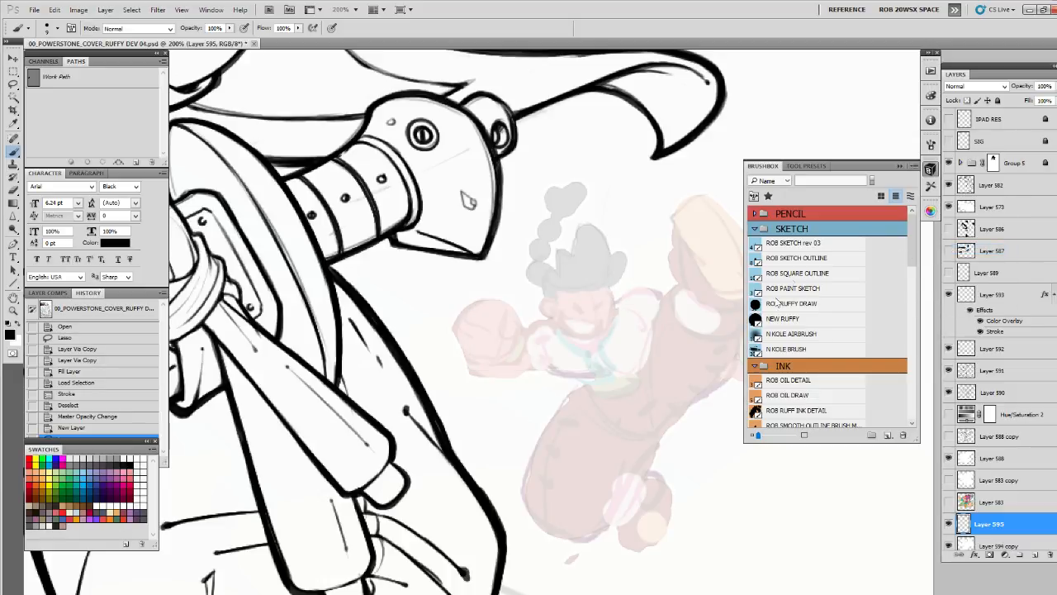
{"action": "left_click", "coordinate": [805, 244]}
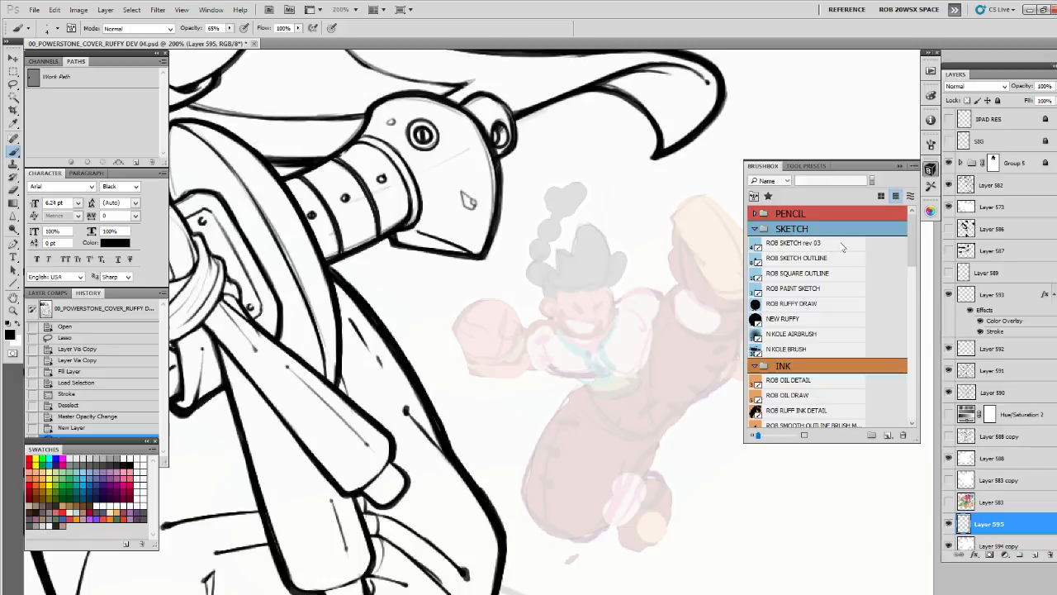
{"action": "left_click", "coordinate": [898, 166]}
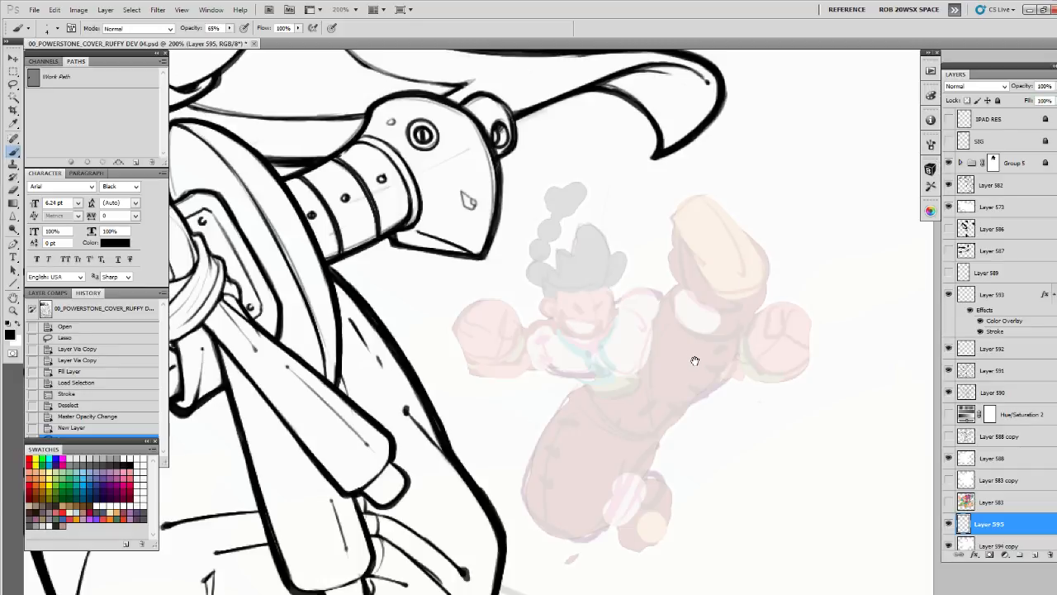
{"action": "left_click_drag", "start_coordinate": [696, 361], "coordinate": [690, 363]}
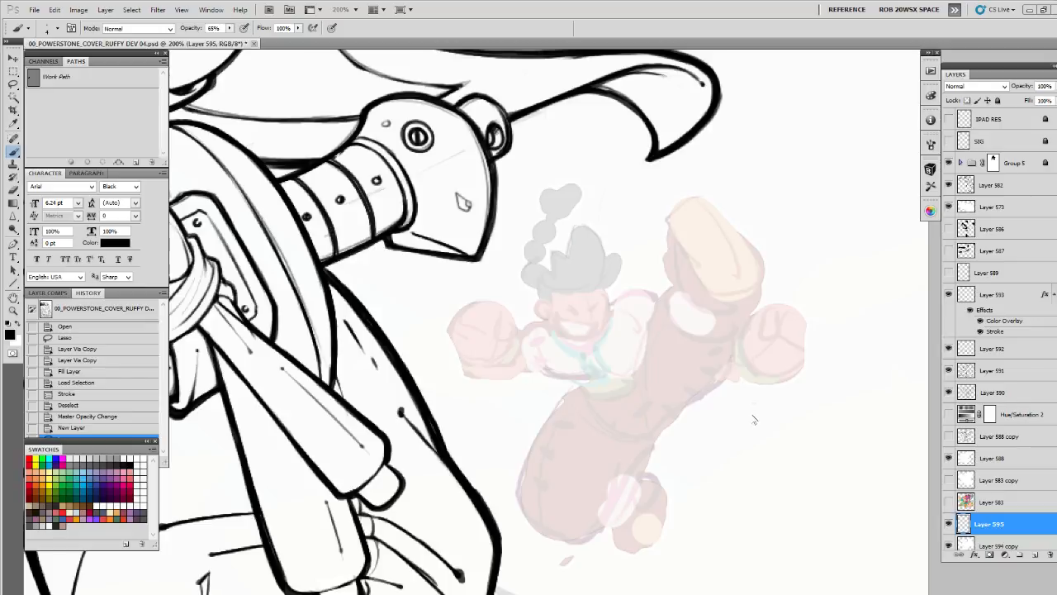
{"action": "scroll", "coordinate": [664, 388], "scroll_direction": "down", "scroll_amount": 2}
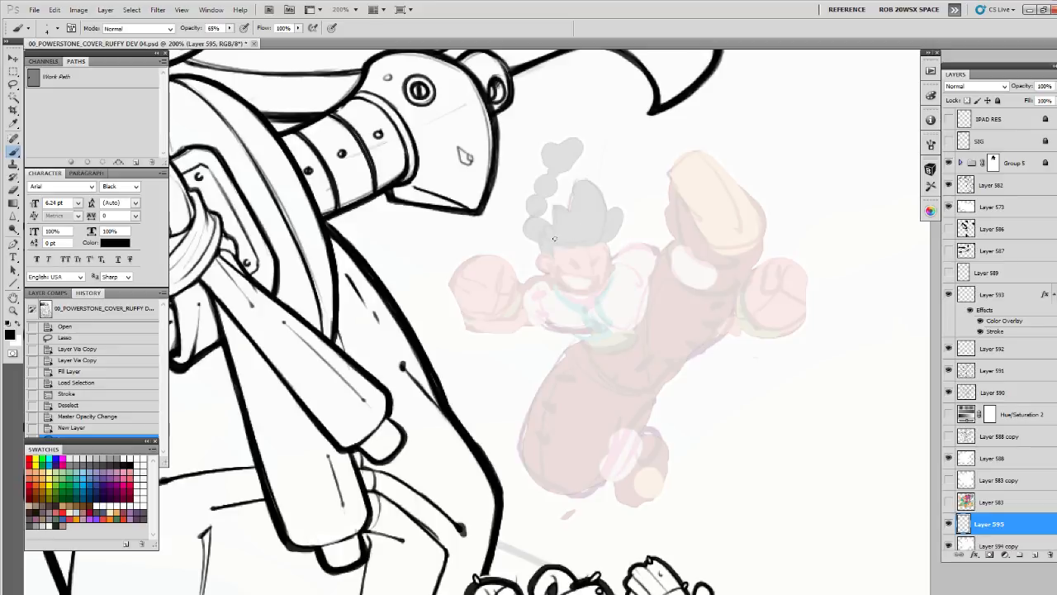
{"action": "left_click_drag", "start_coordinate": [554, 239], "coordinate": [556, 264]}
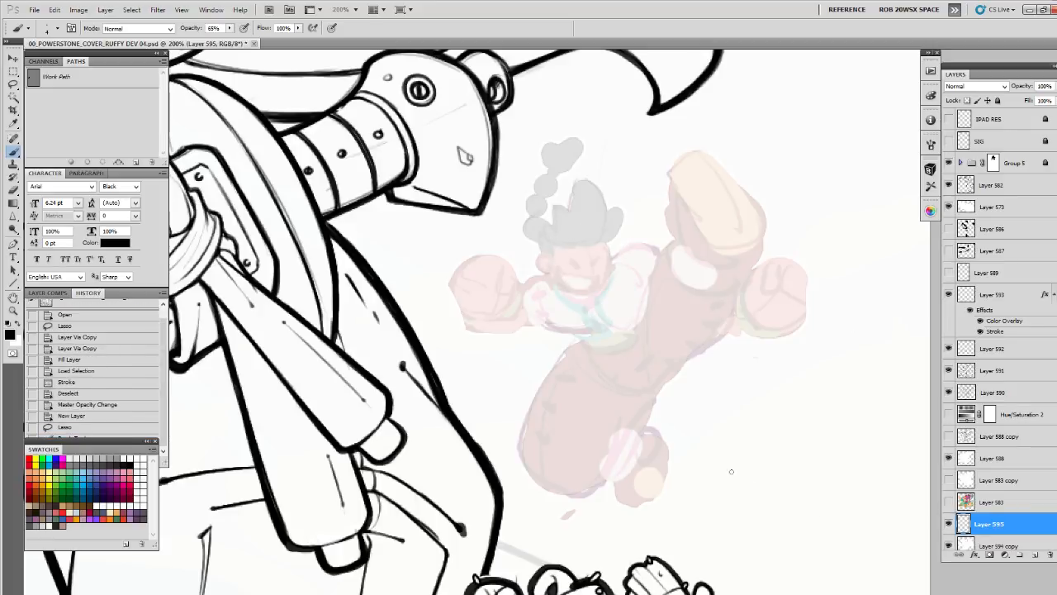
{"action": "left_click", "coordinate": [615, 386]}
{"action": "left_click_drag", "start_coordinate": [601, 261], "coordinate": [609, 317]}
{"action": "key", "text": "ctrl+z"}
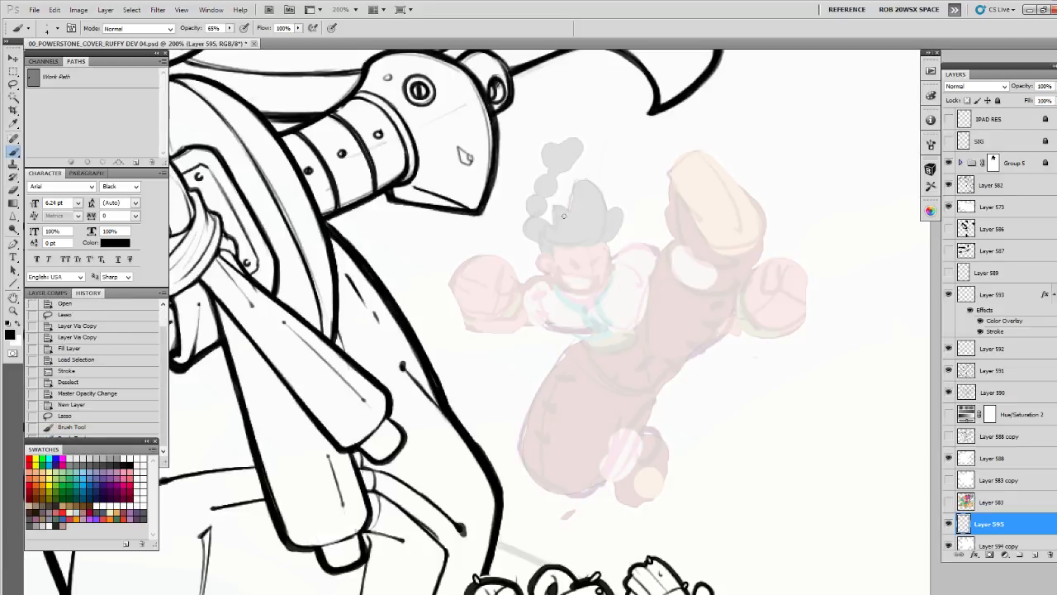
Sketch the oval outline of the character's head over the faded face
{"action": "mouse_move", "coordinate": [555, 230]}
{"action": "left_mouse_down"}
{"action": "mouse_move", "coordinate": [558, 278]}
{"action": "mouse_move", "coordinate": [552, 222]}
{"action": "mouse_move", "coordinate": [548, 270]}
{"action": "mouse_move", "coordinate": [545, 240]}
{"action": "mouse_move", "coordinate": [565, 286]}
{"action": "mouse_move", "coordinate": [554, 275]}
{"action": "mouse_move", "coordinate": [576, 292]}
{"action": "left_mouse_up"}
{"action": "mouse_move", "coordinate": [550, 263]}
{"action": "left_mouse_down"}
{"action": "mouse_move", "coordinate": [564, 286]}
{"action": "mouse_move", "coordinate": [596, 292]}
{"action": "mouse_move", "coordinate": [609, 262]}
{"action": "mouse_move", "coordinate": [607, 234]}
{"action": "left_mouse_up"}
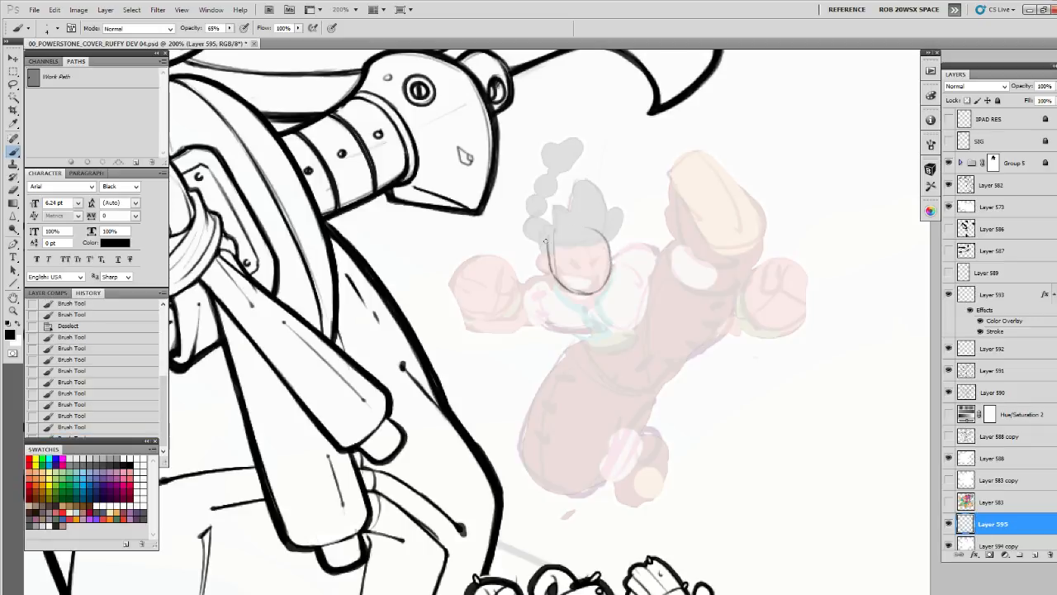
{"action": "mouse_move", "coordinate": [545, 241]}
{"action": "left_mouse_down"}
{"action": "mouse_move", "coordinate": [567, 221]}
{"action": "mouse_move", "coordinate": [548, 262]}
{"action": "mouse_move", "coordinate": [560, 239]}
{"action": "left_mouse_up"}
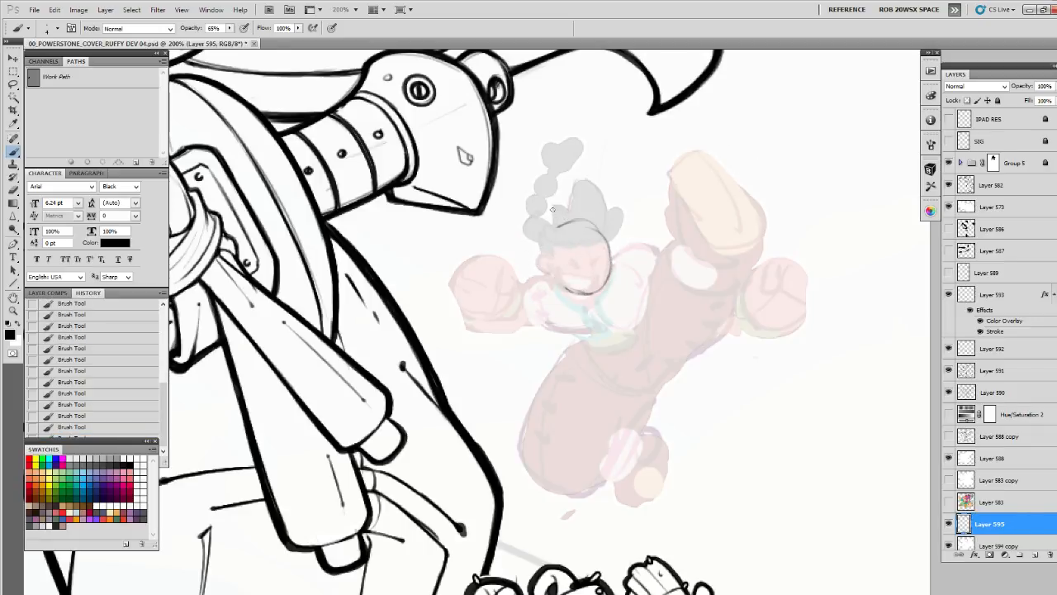
Set the eraser opacity to 75%, lighten the head sketch and redraw the skull outline with curved facial guidelines
{"action": "key", "text": "e"}
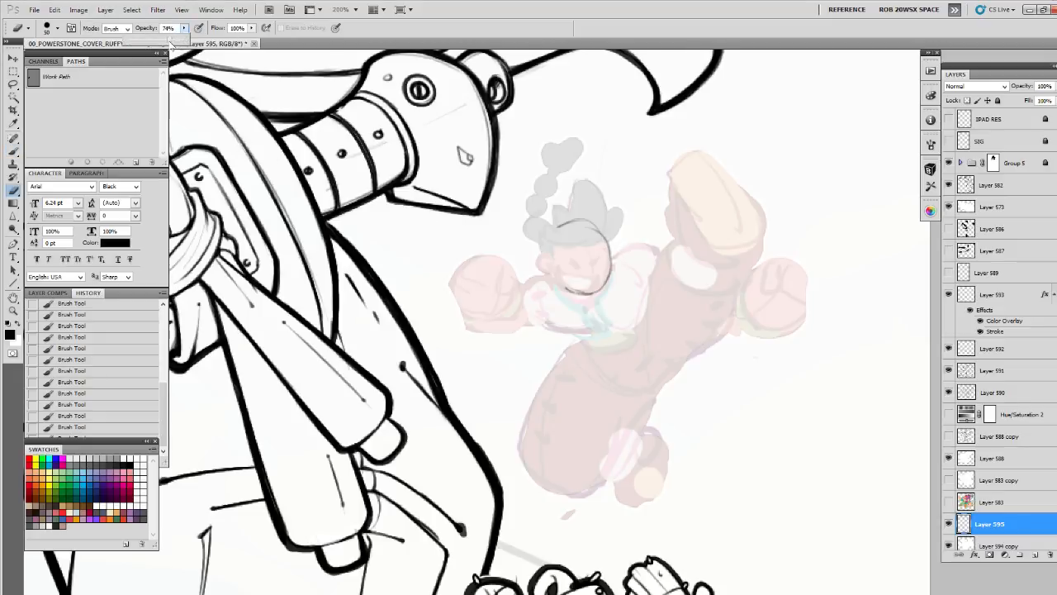
{"action": "left_click_drag", "start_coordinate": [170, 43], "coordinate": [172, 44]}
{"action": "left_click", "coordinate": [568, 225]}
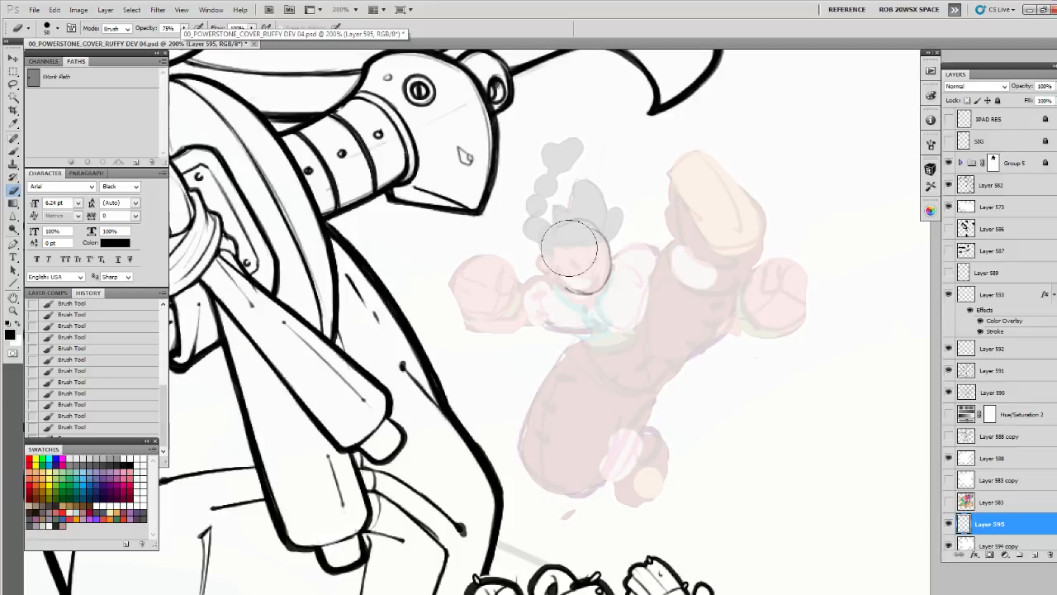
{"action": "key", "text": "b"}
{"action": "left_click_drag", "start_coordinate": [569, 221], "coordinate": [551, 236]}
{"action": "mouse_move", "coordinate": [573, 219]}
{"action": "left_mouse_down"}
{"action": "mouse_move", "coordinate": [548, 242]}
{"action": "mouse_move", "coordinate": [557, 279]}
{"action": "mouse_move", "coordinate": [547, 238]}
{"action": "mouse_move", "coordinate": [570, 292]}
{"action": "left_mouse_up"}
{"action": "mouse_move", "coordinate": [558, 232]}
{"action": "left_mouse_down"}
{"action": "mouse_move", "coordinate": [595, 221]}
{"action": "mouse_move", "coordinate": [587, 217]}
{"action": "mouse_move", "coordinate": [602, 231]}
{"action": "mouse_move", "coordinate": [611, 250]}
{"action": "mouse_move", "coordinate": [572, 223]}
{"action": "mouse_move", "coordinate": [594, 250]}
{"action": "mouse_move", "coordinate": [590, 239]}
{"action": "mouse_move", "coordinate": [596, 285]}
{"action": "left_mouse_up"}
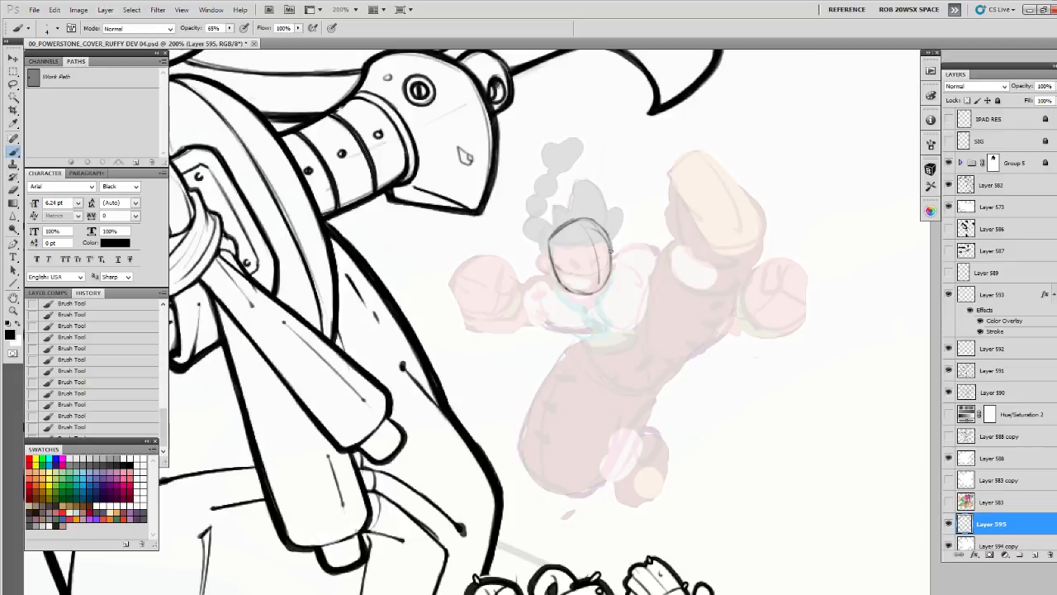
Sketch both ears, darken the head outline and draw the hairline across the forehead
{"action": "left_click_drag", "start_coordinate": [554, 255], "coordinate": [538, 272]}
{"action": "left_click_drag", "start_coordinate": [611, 238], "coordinate": [613, 261]}
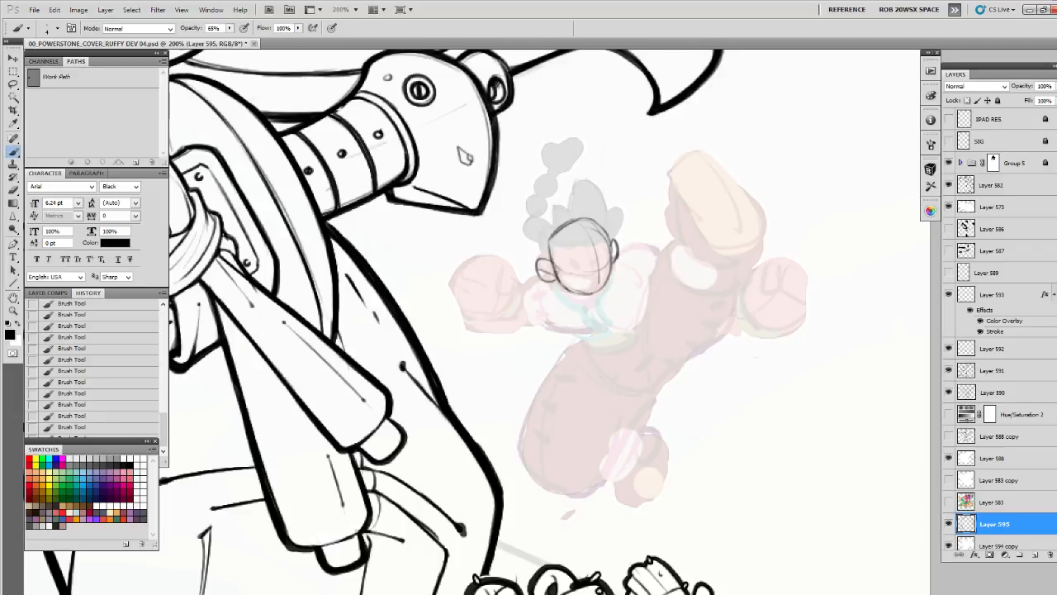
{"action": "mouse_move", "coordinate": [553, 273]}
{"action": "left_mouse_down"}
{"action": "mouse_move", "coordinate": [581, 294]}
{"action": "mouse_move", "coordinate": [607, 288]}
{"action": "mouse_move", "coordinate": [608, 233]}
{"action": "mouse_move", "coordinate": [567, 218]}
{"action": "left_mouse_up"}
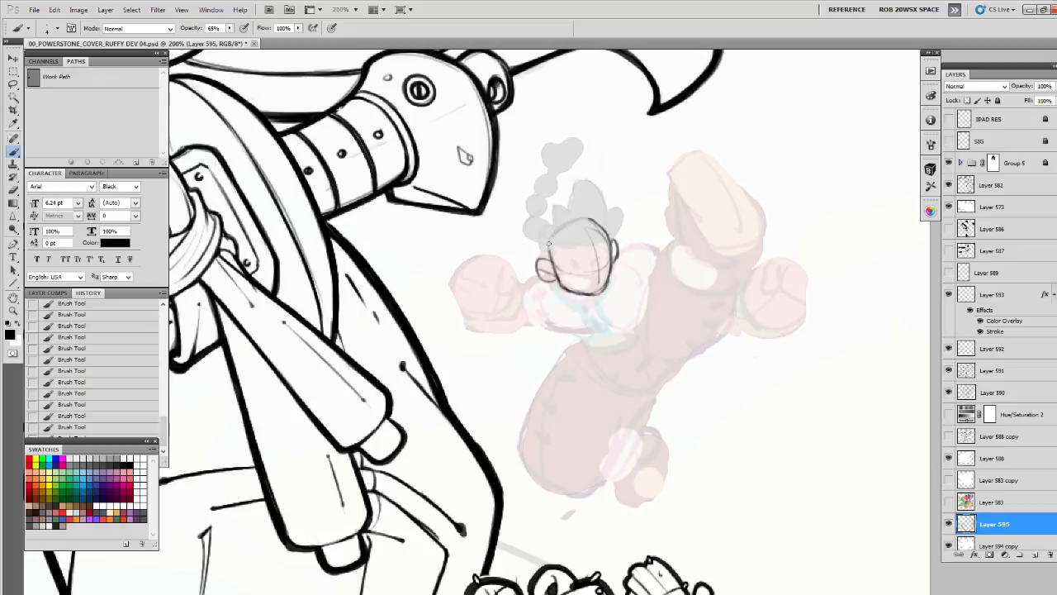
{"action": "mouse_move", "coordinate": [549, 242]}
{"action": "left_mouse_down"}
{"action": "mouse_move", "coordinate": [592, 223]}
{"action": "mouse_move", "coordinate": [565, 254]}
{"action": "mouse_move", "coordinate": [606, 239]}
{"action": "mouse_move", "coordinate": [550, 258]}
{"action": "left_mouse_up"}
{"action": "mouse_move", "coordinate": [565, 246]}
{"action": "left_mouse_down"}
{"action": "mouse_move", "coordinate": [589, 245]}
{"action": "mouse_move", "coordinate": [590, 217]}
{"action": "mouse_move", "coordinate": [553, 229]}
{"action": "mouse_move", "coordinate": [544, 255]}
{"action": "mouse_move", "coordinate": [607, 230]}
{"action": "mouse_move", "coordinate": [546, 257]}
{"action": "mouse_move", "coordinate": [555, 279]}
{"action": "left_mouse_up"}
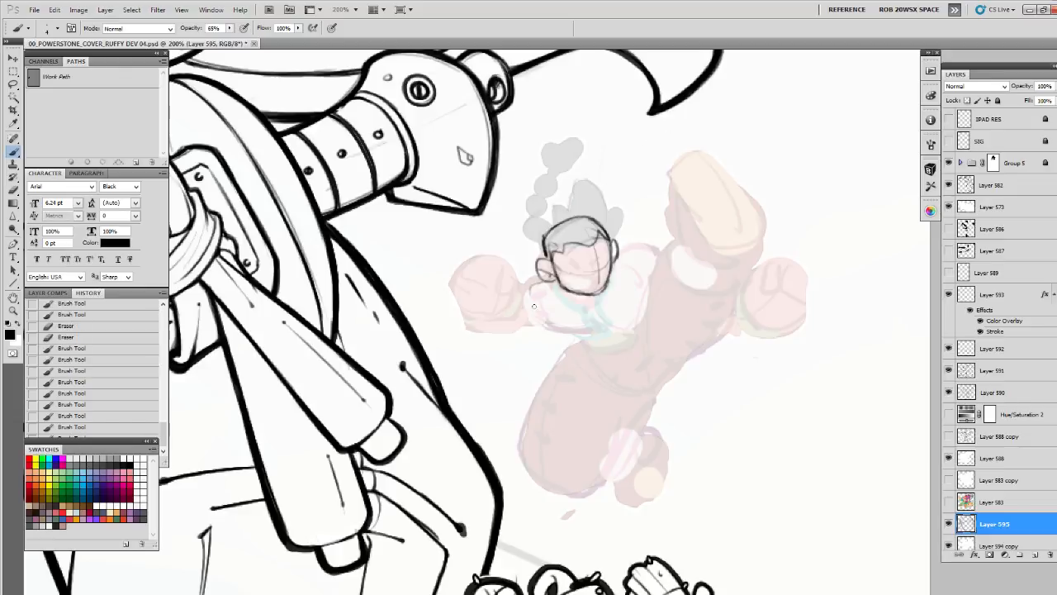
Sketch the lower curve of the chest and the bent arm reaching towards the fist beside the sword
{"action": "mouse_move", "coordinate": [530, 301]}
{"action": "left_mouse_down"}
{"action": "mouse_move", "coordinate": [550, 322]}
{"action": "mouse_move", "coordinate": [624, 314]}
{"action": "mouse_move", "coordinate": [547, 324]}
{"action": "mouse_move", "coordinate": [609, 329]}
{"action": "mouse_move", "coordinate": [564, 330]}
{"action": "mouse_move", "coordinate": [626, 322]}
{"action": "left_mouse_up"}
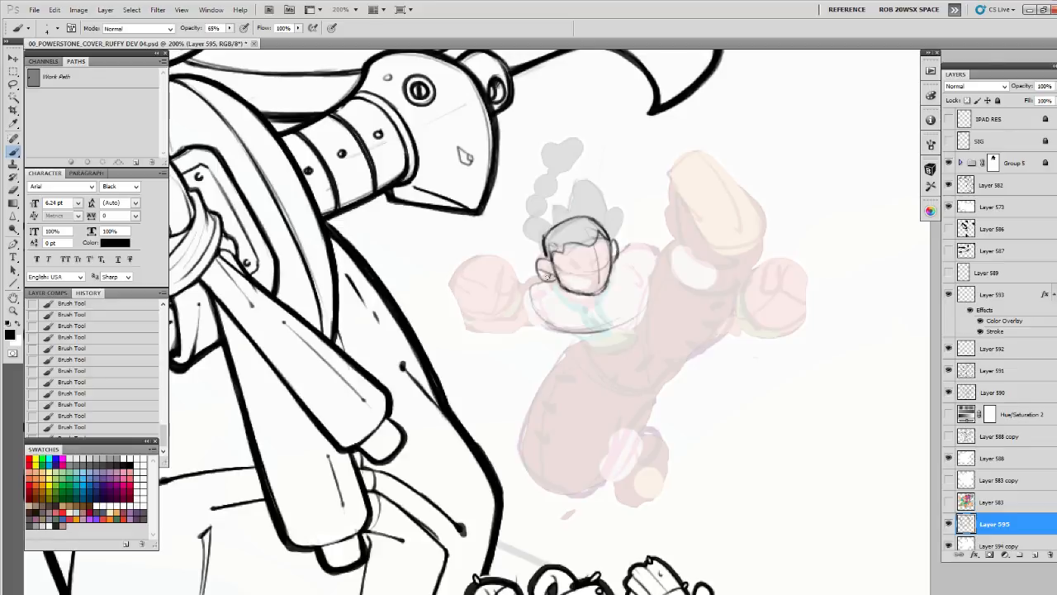
{"action": "left_click_drag", "start_coordinate": [545, 276], "coordinate": [487, 295]}
{"action": "left_click_drag", "start_coordinate": [474, 333], "coordinate": [537, 327]}
Rough in the raised fist beside the sword, with its outer contour, curled fingers and thumb
{"action": "mouse_move", "coordinate": [490, 245]}
{"action": "left_mouse_down"}
{"action": "mouse_move", "coordinate": [454, 296]}
{"action": "mouse_move", "coordinate": [497, 307]}
{"action": "mouse_move", "coordinate": [493, 255]}
{"action": "mouse_move", "coordinate": [455, 287]}
{"action": "mouse_move", "coordinate": [487, 304]}
{"action": "left_mouse_up"}
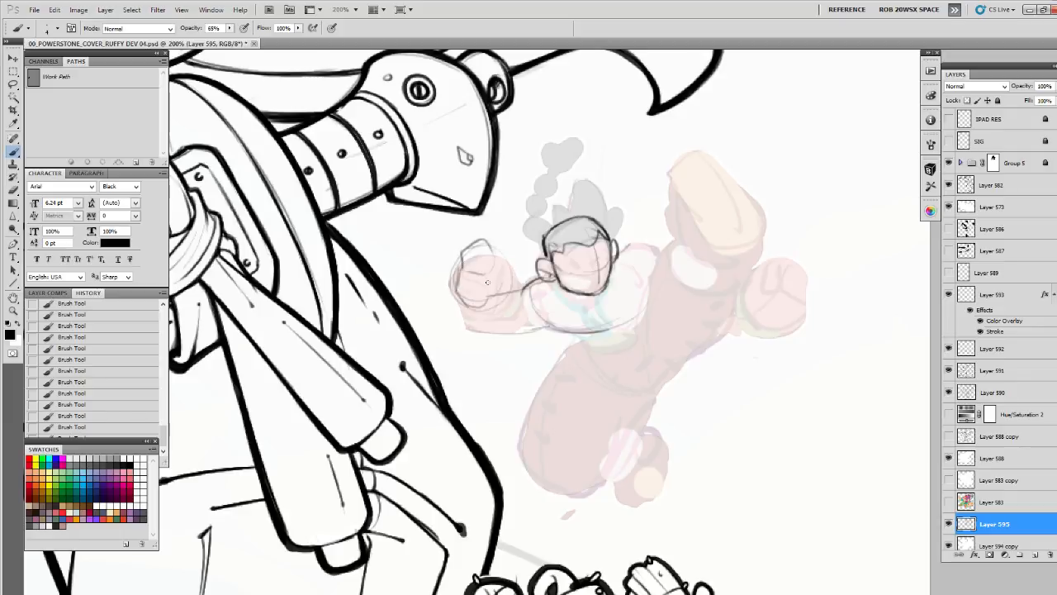
{"action": "mouse_move", "coordinate": [465, 246]}
{"action": "left_mouse_down"}
{"action": "mouse_move", "coordinate": [458, 293]}
{"action": "mouse_move", "coordinate": [482, 307]}
{"action": "left_mouse_up"}
{"action": "mouse_move", "coordinate": [494, 248]}
{"action": "left_mouse_down"}
{"action": "mouse_move", "coordinate": [496, 276]}
{"action": "mouse_move", "coordinate": [510, 256]}
{"action": "mouse_move", "coordinate": [497, 246]}
{"action": "mouse_move", "coordinate": [505, 271]}
{"action": "mouse_move", "coordinate": [490, 271]}
{"action": "mouse_move", "coordinate": [487, 293]}
{"action": "mouse_move", "coordinate": [460, 281]}
{"action": "mouse_move", "coordinate": [472, 290]}
{"action": "mouse_move", "coordinate": [460, 296]}
{"action": "mouse_move", "coordinate": [474, 238]}
{"action": "mouse_move", "coordinate": [464, 293]}
{"action": "left_mouse_up"}
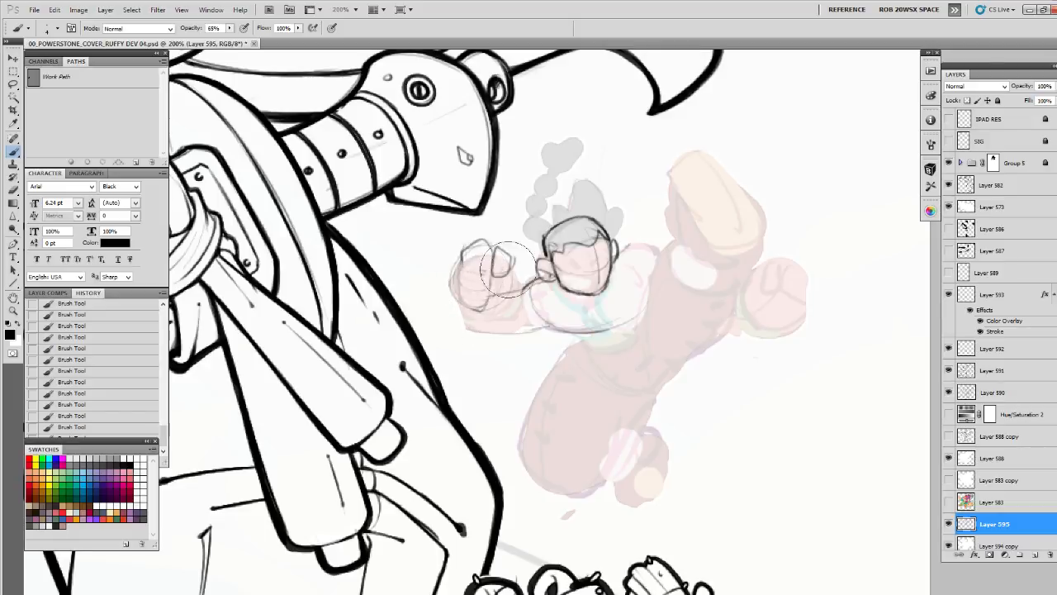
{"action": "mouse_move", "coordinate": [464, 246]}
{"action": "left_mouse_down"}
{"action": "mouse_move", "coordinate": [487, 261]}
{"action": "mouse_move", "coordinate": [459, 273]}
{"action": "mouse_move", "coordinate": [482, 284]}
{"action": "mouse_move", "coordinate": [467, 295]}
{"action": "mouse_move", "coordinate": [487, 300]}
{"action": "mouse_move", "coordinate": [492, 283]}
{"action": "mouse_move", "coordinate": [461, 295]}
{"action": "mouse_move", "coordinate": [490, 299]}
{"action": "left_mouse_up"}
{"action": "mouse_move", "coordinate": [505, 249]}
{"action": "left_mouse_down"}
{"action": "mouse_move", "coordinate": [517, 286]}
{"action": "mouse_move", "coordinate": [494, 305]}
{"action": "mouse_move", "coordinate": [461, 257]}
{"action": "mouse_move", "coordinate": [482, 240]}
{"action": "mouse_move", "coordinate": [478, 264]}
{"action": "mouse_move", "coordinate": [487, 263]}
{"action": "left_mouse_up"}
{"action": "left_click_drag", "start_coordinate": [482, 239], "coordinate": [493, 265]}
{"action": "left_click_drag", "start_coordinate": [491, 264], "coordinate": [474, 265]}
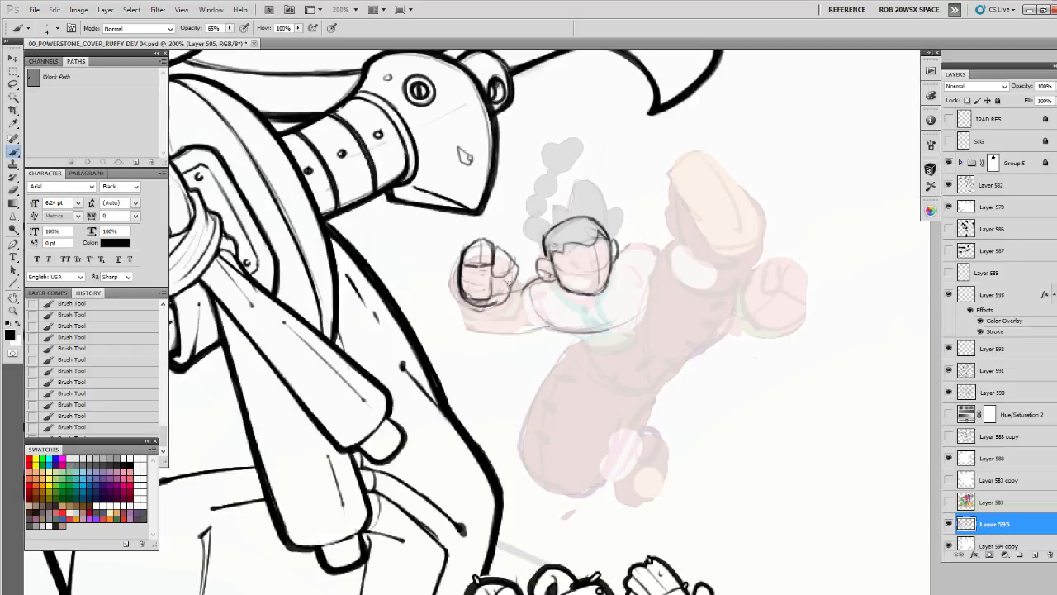
Erase excess lines on the raised fist and redraw its finger divisions, thumb side and lower edge
{"action": "mouse_move", "coordinate": [511, 275]}
{"action": "left_mouse_down"}
{"action": "mouse_move", "coordinate": [497, 302]}
{"action": "mouse_move", "coordinate": [499, 292]}
{"action": "mouse_move", "coordinate": [467, 295]}
{"action": "mouse_move", "coordinate": [492, 301]}
{"action": "left_mouse_up"}
{"action": "key", "text": "e"}
{"action": "key", "text": "b"}
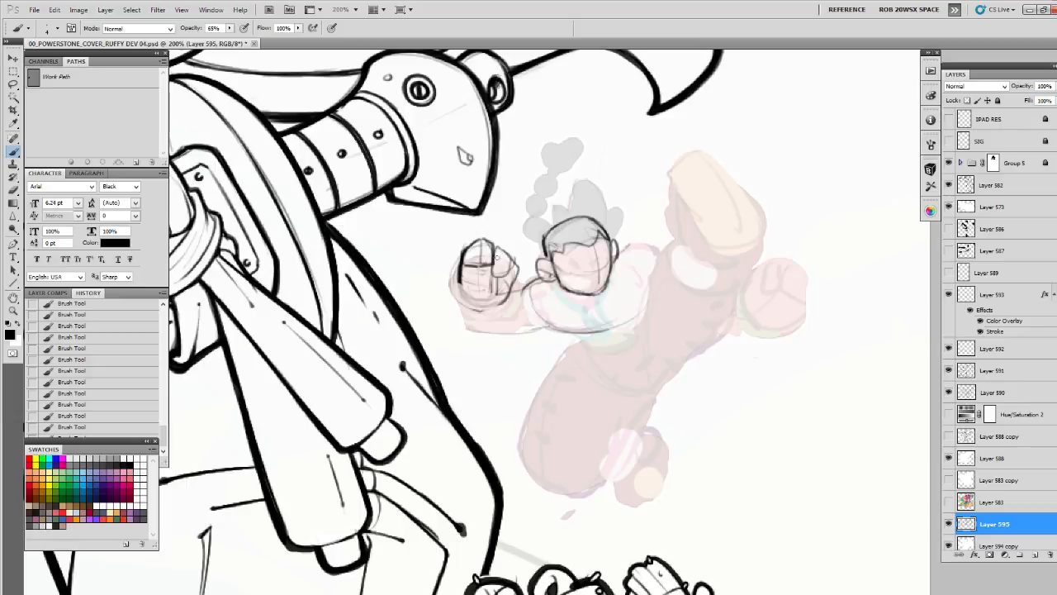
{"action": "mouse_move", "coordinate": [459, 279]}
{"action": "left_mouse_down"}
{"action": "mouse_move", "coordinate": [457, 289]}
{"action": "mouse_move", "coordinate": [492, 300]}
{"action": "mouse_move", "coordinate": [458, 290]}
{"action": "mouse_move", "coordinate": [466, 299]}
{"action": "mouse_move", "coordinate": [494, 306]}
{"action": "left_mouse_up"}
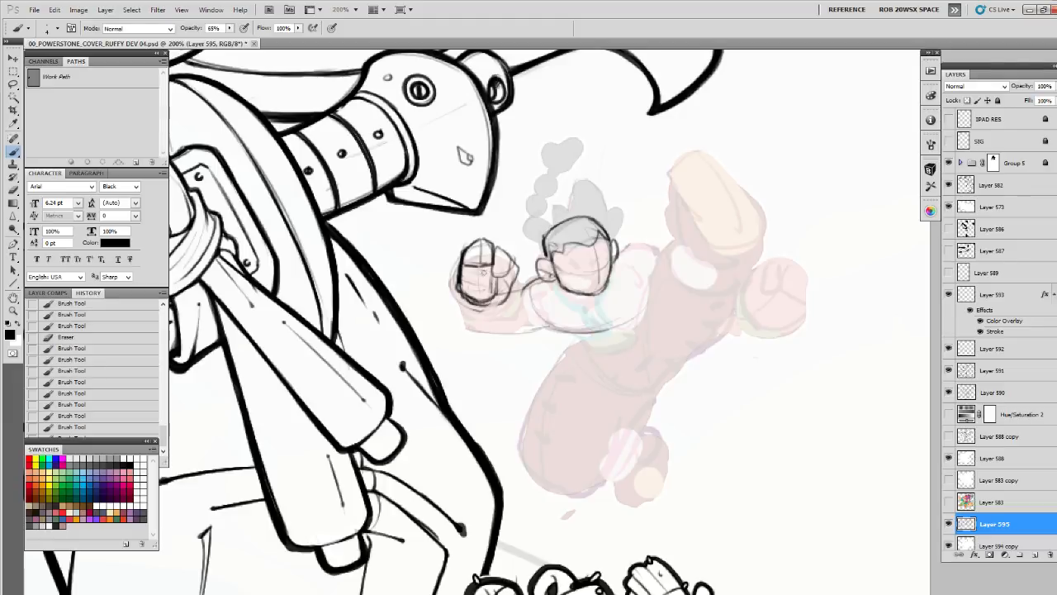
{"action": "left_click_drag", "start_coordinate": [484, 266], "coordinate": [477, 300]}
{"action": "left_click_drag", "start_coordinate": [502, 251], "coordinate": [519, 273]}
{"action": "left_click_drag", "start_coordinate": [474, 300], "coordinate": [504, 303]}
Outline the outer edge of the raised fist and sketch the wrist and forearm joining it to the shoulder
{"action": "mouse_move", "coordinate": [464, 245]}
{"action": "left_mouse_down"}
{"action": "mouse_move", "coordinate": [450, 299]}
{"action": "mouse_move", "coordinate": [504, 317]}
{"action": "left_mouse_up"}
{"action": "mouse_move", "coordinate": [515, 273]}
{"action": "left_mouse_down"}
{"action": "mouse_move", "coordinate": [508, 303]}
{"action": "mouse_move", "coordinate": [483, 318]}
{"action": "mouse_move", "coordinate": [452, 296]}
{"action": "mouse_move", "coordinate": [482, 331]}
{"action": "mouse_move", "coordinate": [543, 327]}
{"action": "left_mouse_up"}
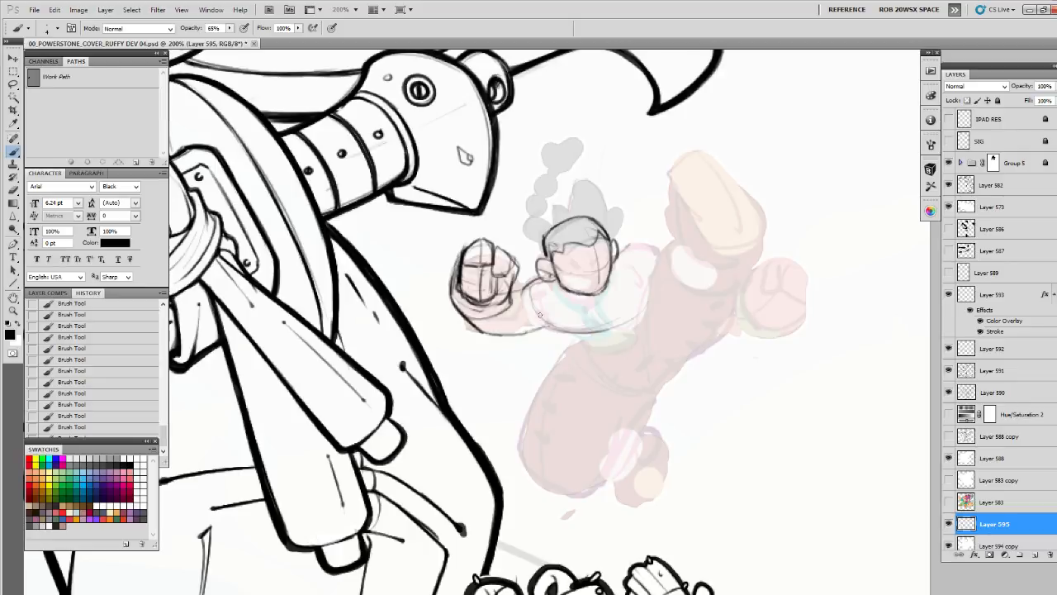
{"action": "mouse_move", "coordinate": [512, 292]}
{"action": "left_mouse_down"}
{"action": "mouse_move", "coordinate": [486, 317]}
{"action": "mouse_move", "coordinate": [504, 316]}
{"action": "left_mouse_up"}
{"action": "mouse_move", "coordinate": [509, 295]}
{"action": "left_mouse_down"}
{"action": "mouse_move", "coordinate": [528, 317]}
{"action": "mouse_move", "coordinate": [576, 332]}
{"action": "left_mouse_up"}
{"action": "left_click_drag", "start_coordinate": [480, 331], "coordinate": [523, 334]}
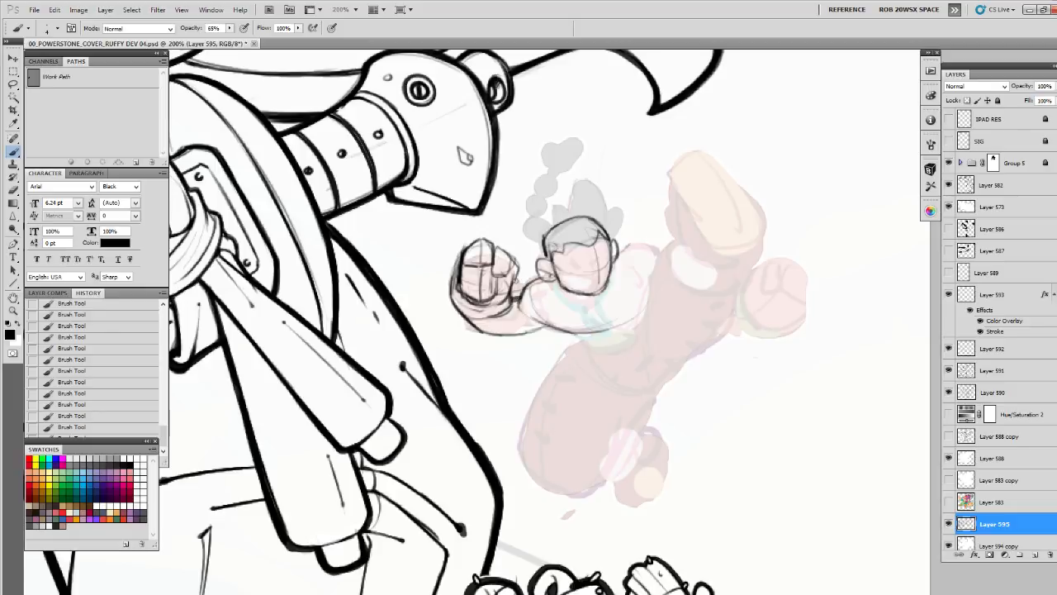
{"action": "mouse_move", "coordinate": [515, 280]}
{"action": "left_mouse_down"}
{"action": "mouse_move", "coordinate": [487, 314]}
{"action": "mouse_move", "coordinate": [495, 326]}
{"action": "mouse_move", "coordinate": [463, 298]}
{"action": "mouse_move", "coordinate": [486, 331]}
{"action": "left_mouse_up"}
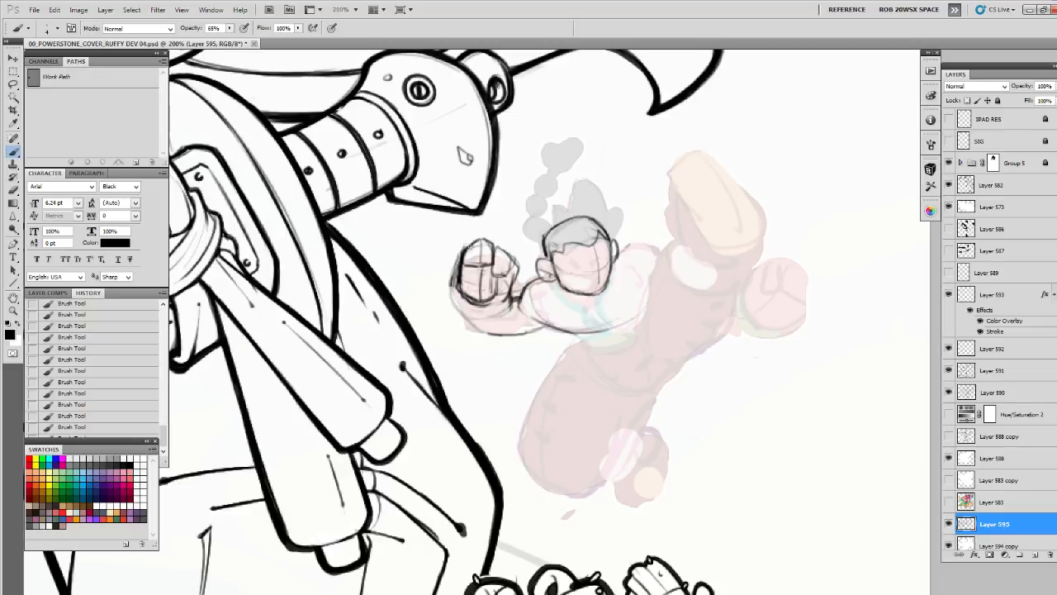
Rework the heel of the raised fist's palm and its wrist, trimming the surplus outer contour
{"action": "mouse_move", "coordinate": [453, 269]}
{"action": "left_mouse_down"}
{"action": "mouse_move", "coordinate": [457, 316]}
{"action": "mouse_move", "coordinate": [505, 330]}
{"action": "left_mouse_up"}
{"action": "mouse_move", "coordinate": [461, 315]}
{"action": "left_mouse_down"}
{"action": "mouse_move", "coordinate": [487, 331]}
{"action": "mouse_move", "coordinate": [507, 325]}
{"action": "mouse_move", "coordinate": [503, 302]}
{"action": "mouse_move", "coordinate": [515, 299]}
{"action": "mouse_move", "coordinate": [501, 303]}
{"action": "mouse_move", "coordinate": [512, 308]}
{"action": "left_mouse_up"}
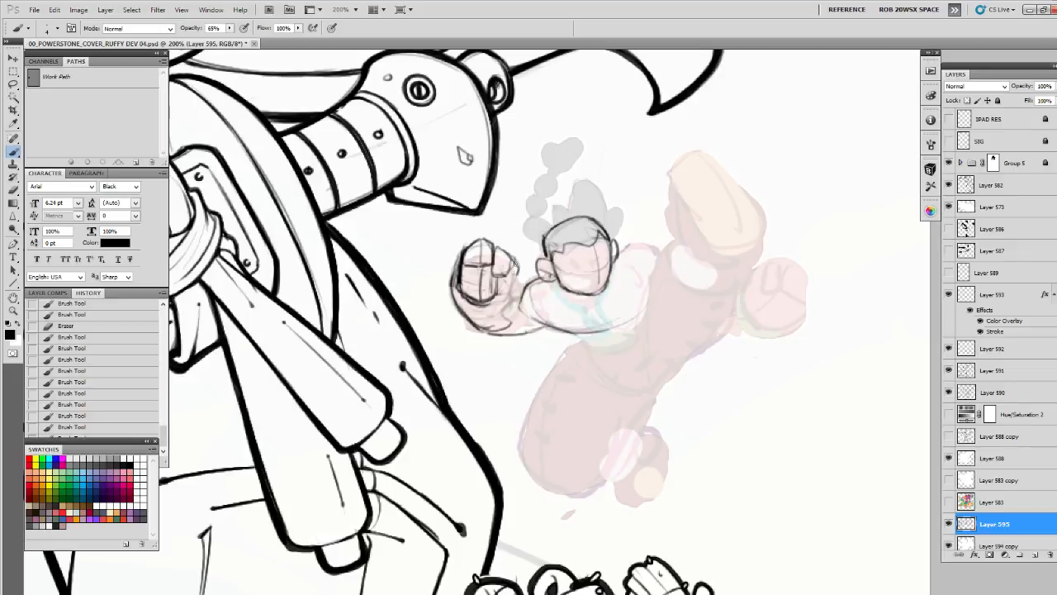
{"action": "mouse_move", "coordinate": [516, 263]}
{"action": "left_mouse_down"}
{"action": "mouse_move", "coordinate": [507, 299]}
{"action": "mouse_move", "coordinate": [471, 307]}
{"action": "mouse_move", "coordinate": [456, 268]}
{"action": "left_mouse_up"}
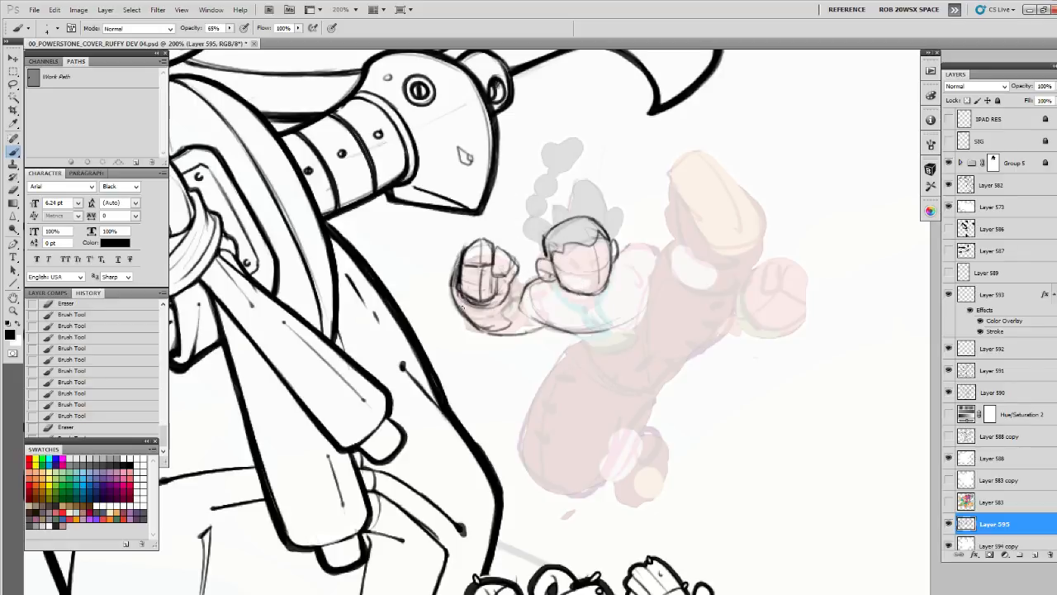
{"action": "left_click_drag", "start_coordinate": [462, 307], "coordinate": [489, 333]}
{"action": "mouse_move", "coordinate": [505, 289]}
{"action": "left_mouse_down"}
{"action": "mouse_move", "coordinate": [519, 317]}
{"action": "mouse_move", "coordinate": [489, 334]}
{"action": "left_mouse_up"}
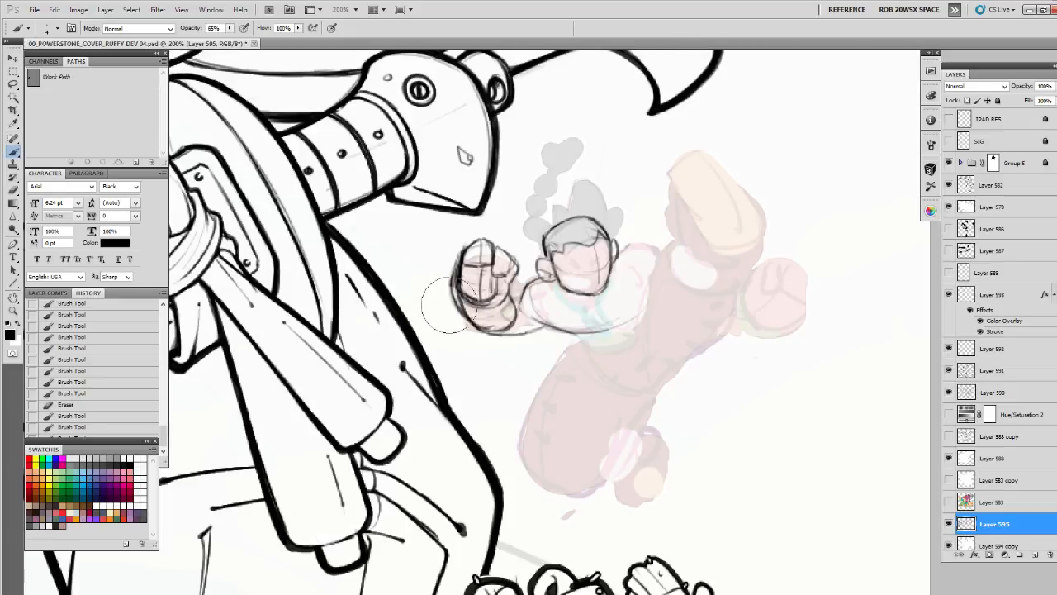
{"action": "mouse_move", "coordinate": [446, 273]}
{"action": "left_mouse_down"}
{"action": "mouse_move", "coordinate": [450, 304]}
{"action": "mouse_move", "coordinate": [453, 256]}
{"action": "mouse_move", "coordinate": [450, 328]}
{"action": "mouse_move", "coordinate": [476, 281]}
{"action": "mouse_move", "coordinate": [521, 296]}
{"action": "left_mouse_up"}
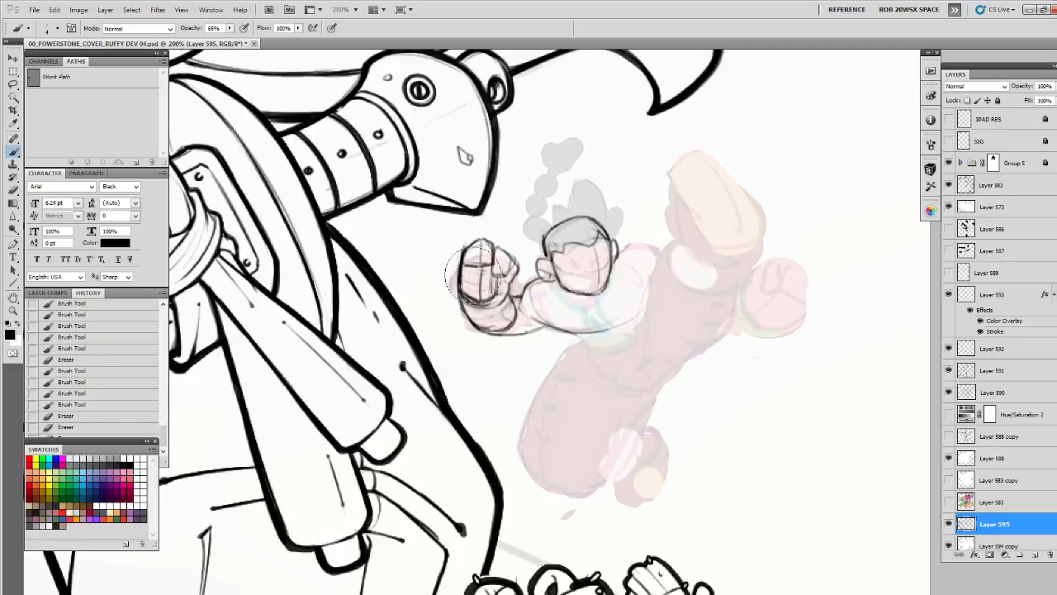
Clean up the finger lines of the raised fist and redraw the curled fingers as stacked horizontal segments
{"action": "mouse_move", "coordinate": [472, 269]}
{"action": "left_mouse_down"}
{"action": "mouse_move", "coordinate": [483, 305]}
{"action": "mouse_move", "coordinate": [472, 263]}
{"action": "mouse_move", "coordinate": [491, 298]}
{"action": "mouse_move", "coordinate": [464, 286]}
{"action": "mouse_move", "coordinate": [492, 276]}
{"action": "left_mouse_up"}
{"action": "mouse_move", "coordinate": [476, 296]}
{"action": "left_mouse_down"}
{"action": "mouse_move", "coordinate": [489, 302]}
{"action": "mouse_move", "coordinate": [457, 264]}
{"action": "mouse_move", "coordinate": [495, 278]}
{"action": "mouse_move", "coordinate": [459, 246]}
{"action": "mouse_move", "coordinate": [484, 238]}
{"action": "mouse_move", "coordinate": [496, 273]}
{"action": "mouse_move", "coordinate": [522, 266]}
{"action": "mouse_move", "coordinate": [494, 298]}
{"action": "mouse_move", "coordinate": [461, 281]}
{"action": "mouse_move", "coordinate": [479, 295]}
{"action": "left_mouse_up"}
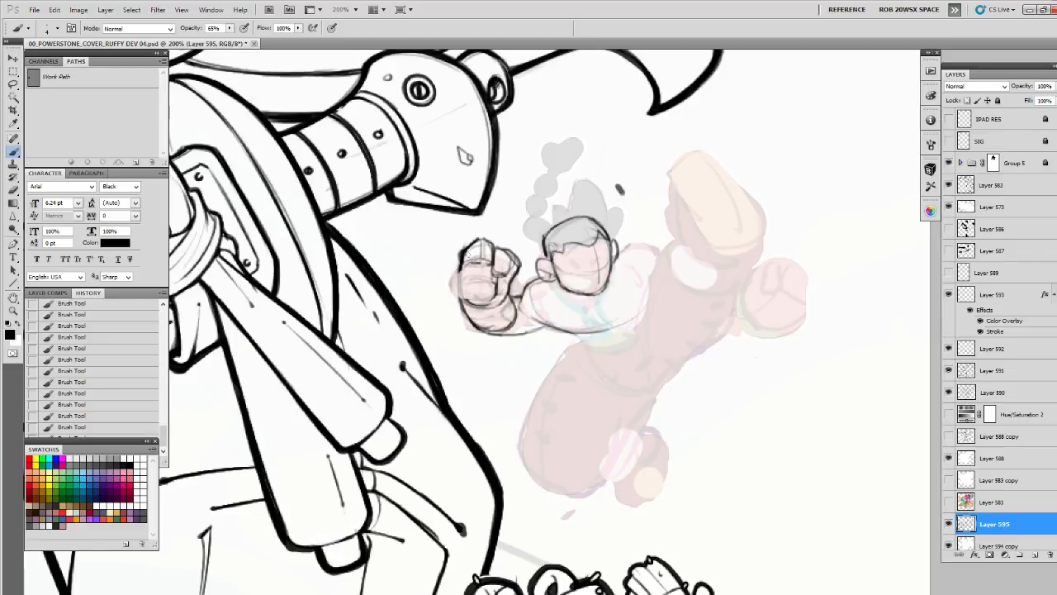
{"action": "left_click_drag", "start_coordinate": [461, 272], "coordinate": [494, 275]}
{"action": "mouse_move", "coordinate": [463, 287]}
{"action": "left_mouse_down"}
{"action": "mouse_move", "coordinate": [488, 289]}
{"action": "mouse_move", "coordinate": [476, 292]}
{"action": "mouse_move", "coordinate": [495, 272]}
{"action": "mouse_move", "coordinate": [474, 302]}
{"action": "left_mouse_up"}
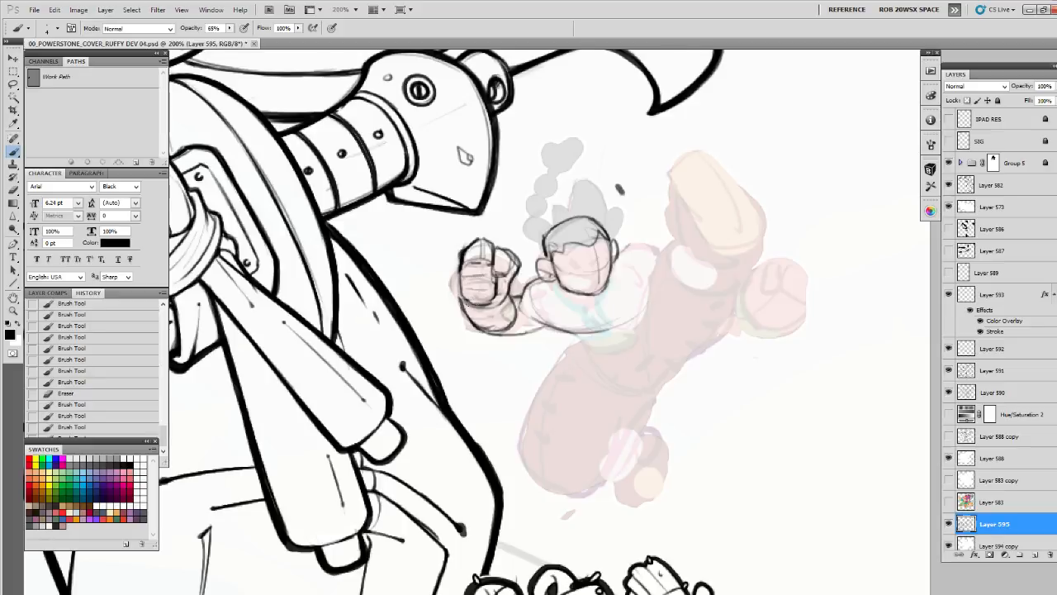
Add the last finger strokes to the raised fist and sketch the chest and torso down to the waist
{"action": "mouse_move", "coordinate": [461, 266]}
{"action": "left_mouse_down"}
{"action": "mouse_move", "coordinate": [465, 305]}
{"action": "mouse_move", "coordinate": [485, 281]}
{"action": "mouse_move", "coordinate": [493, 300]}
{"action": "left_mouse_up"}
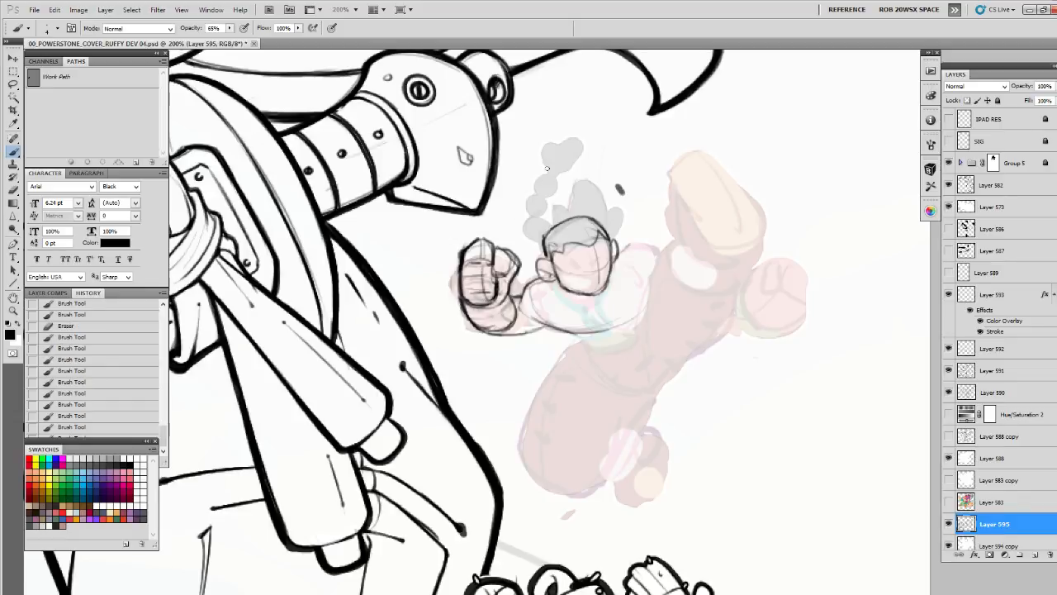
{"action": "mouse_move", "coordinate": [539, 286]}
{"action": "left_mouse_down"}
{"action": "mouse_move", "coordinate": [566, 328]}
{"action": "mouse_move", "coordinate": [599, 350]}
{"action": "mouse_move", "coordinate": [636, 342]}
{"action": "mouse_move", "coordinate": [621, 376]}
{"action": "mouse_move", "coordinate": [649, 391]}
{"action": "left_mouse_up"}
{"action": "mouse_move", "coordinate": [641, 342]}
{"action": "left_mouse_down"}
{"action": "mouse_move", "coordinate": [638, 317]}
{"action": "mouse_move", "coordinate": [652, 378]}
{"action": "left_mouse_up"}
{"action": "left_click_drag", "start_coordinate": [651, 261], "coordinate": [659, 364]}
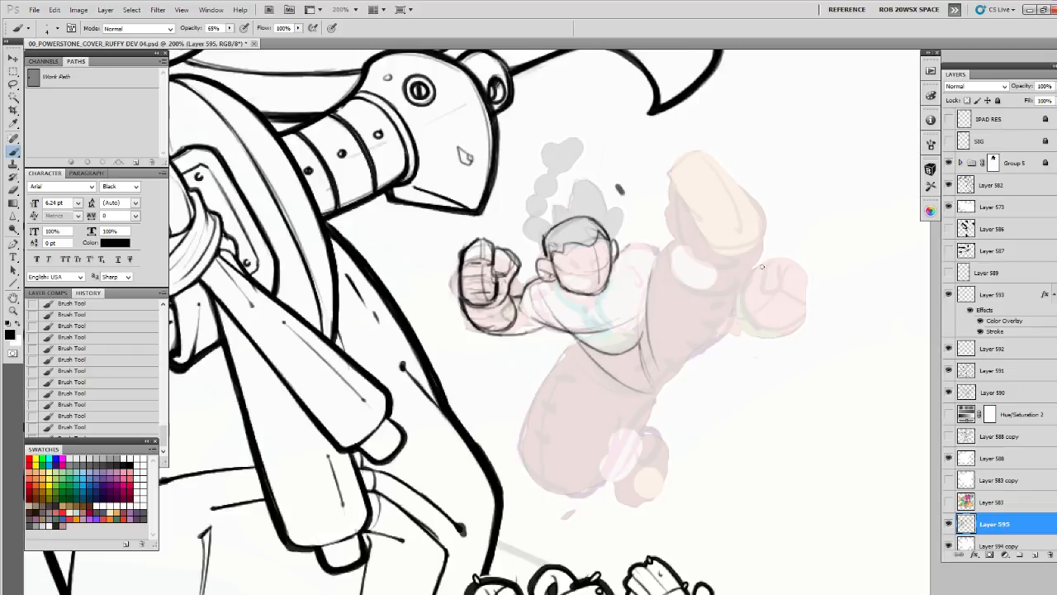
Sketch the underside of the kicking leg down to the crotch and outline the bent leg's thigh and knee
{"action": "mouse_move", "coordinate": [760, 259]}
{"action": "left_mouse_down"}
{"action": "mouse_move", "coordinate": [765, 307]}
{"action": "mouse_move", "coordinate": [660, 376]}
{"action": "left_mouse_up"}
{"action": "left_click_drag", "start_coordinate": [765, 294], "coordinate": [672, 369]}
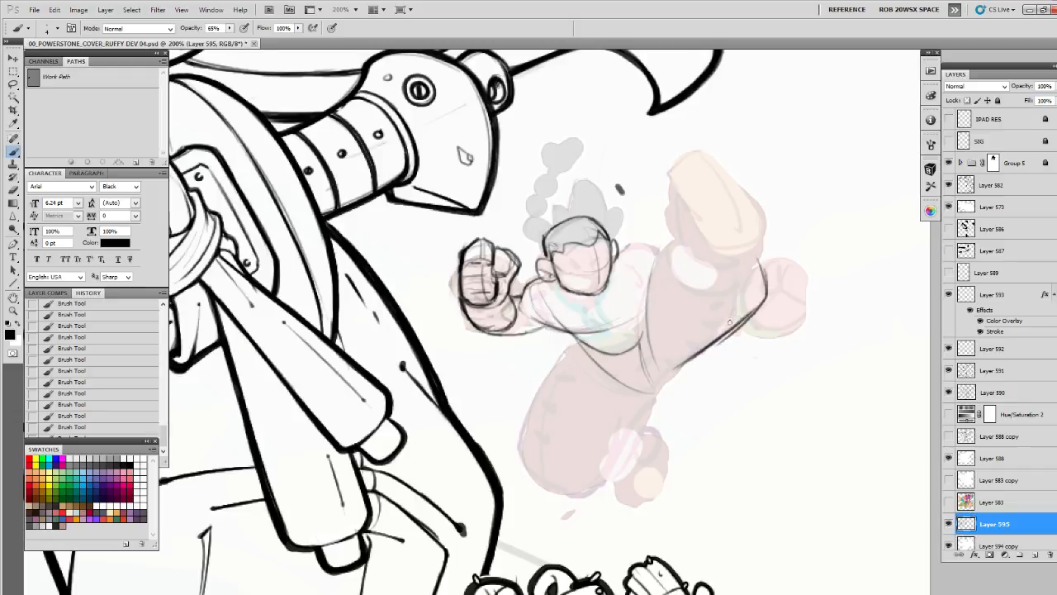
{"action": "left_click_drag", "start_coordinate": [740, 321], "coordinate": [624, 429]}
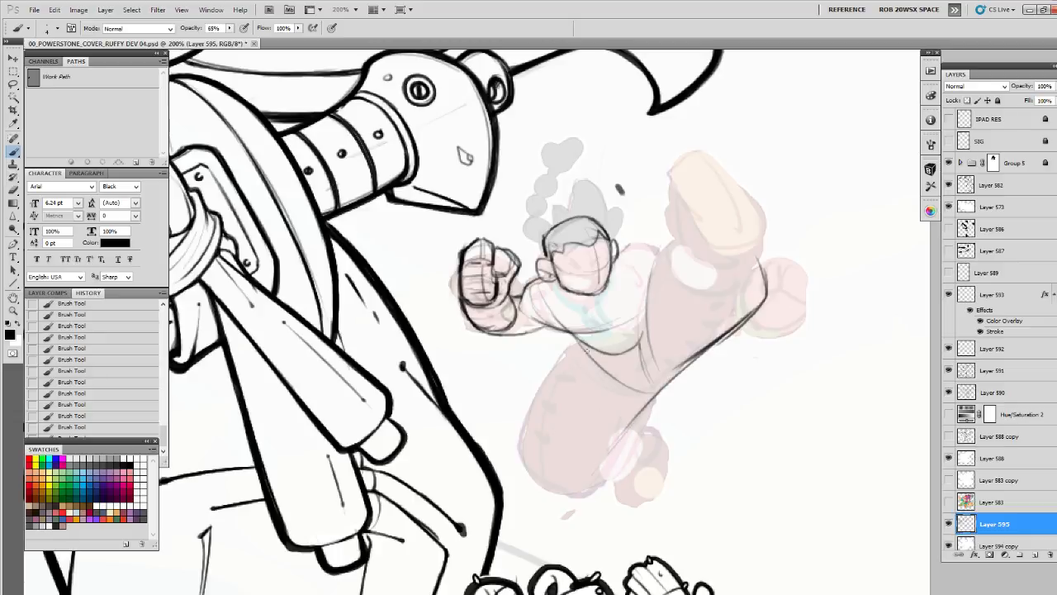
{"action": "mouse_move", "coordinate": [583, 350]}
{"action": "left_mouse_down"}
{"action": "mouse_move", "coordinate": [541, 408]}
{"action": "mouse_move", "coordinate": [528, 480]}
{"action": "mouse_move", "coordinate": [538, 504]}
{"action": "mouse_move", "coordinate": [601, 518]}
{"action": "left_mouse_up"}
{"action": "left_click_drag", "start_coordinate": [607, 460], "coordinate": [602, 502]}
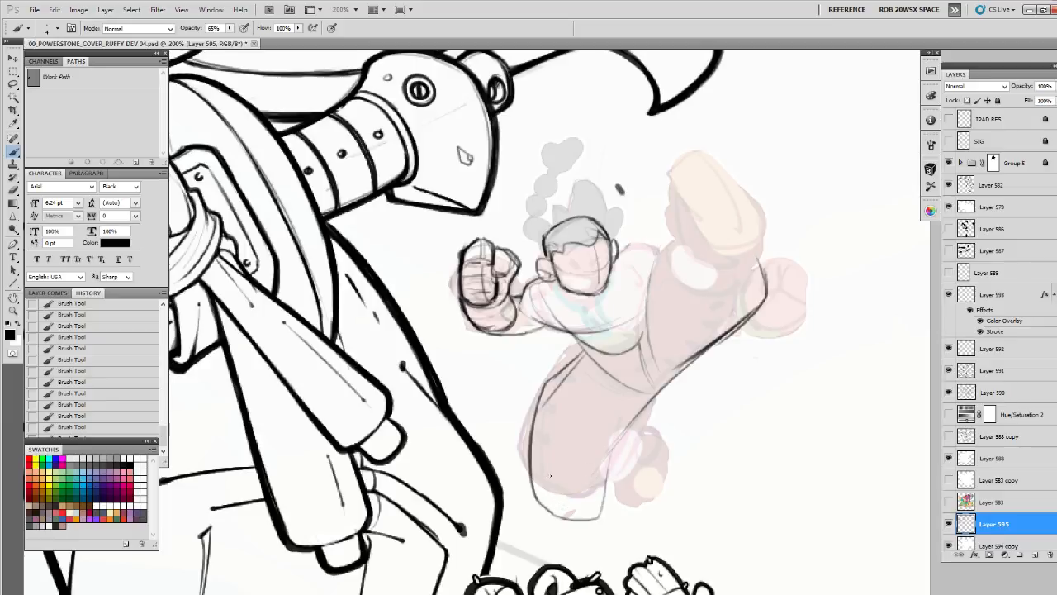
Firm up the bent leg's contour and knee end, undo stray strokes, and sketch the tucked foot behind it
{"action": "mouse_move", "coordinate": [535, 459]}
{"action": "left_mouse_down"}
{"action": "mouse_move", "coordinate": [599, 515]}
{"action": "mouse_move", "coordinate": [638, 415]}
{"action": "left_mouse_up"}
{"action": "mouse_move", "coordinate": [552, 519]}
{"action": "left_mouse_down"}
{"action": "mouse_move", "coordinate": [605, 507]}
{"action": "mouse_move", "coordinate": [621, 449]}
{"action": "mouse_move", "coordinate": [627, 486]}
{"action": "mouse_move", "coordinate": [614, 493]}
{"action": "mouse_move", "coordinate": [635, 461]}
{"action": "mouse_move", "coordinate": [619, 434]}
{"action": "mouse_move", "coordinate": [635, 462]}
{"action": "mouse_move", "coordinate": [646, 453]}
{"action": "mouse_move", "coordinate": [632, 435]}
{"action": "mouse_move", "coordinate": [653, 451]}
{"action": "left_mouse_up"}
{"action": "key", "text": "ctrl+alt+z"}
{"action": "key", "text": "ctrl+alt+z"}
{"action": "key", "text": "ctrl+alt+z"}
{"action": "key", "text": "ctrl+alt+z"}
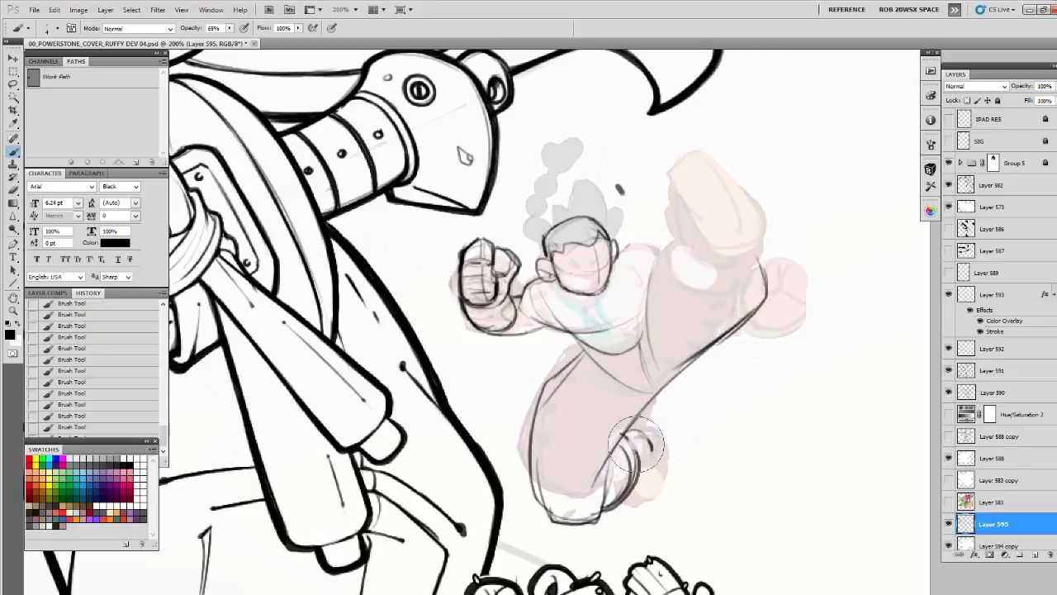
{"action": "mouse_move", "coordinate": [622, 434]}
{"action": "left_mouse_down"}
{"action": "mouse_move", "coordinate": [642, 452]}
{"action": "mouse_move", "coordinate": [629, 495]}
{"action": "mouse_move", "coordinate": [611, 508]}
{"action": "left_mouse_up"}
{"action": "mouse_move", "coordinate": [628, 435]}
{"action": "left_mouse_down"}
{"action": "mouse_move", "coordinate": [647, 459]}
{"action": "mouse_move", "coordinate": [623, 451]}
{"action": "mouse_move", "coordinate": [608, 508]}
{"action": "left_mouse_up"}
{"action": "left_click_drag", "start_coordinate": [628, 499], "coordinate": [657, 509]}
{"action": "mouse_move", "coordinate": [639, 432]}
{"action": "left_mouse_down"}
{"action": "mouse_move", "coordinate": [657, 453]}
{"action": "mouse_move", "coordinate": [657, 521]}
{"action": "mouse_move", "coordinate": [651, 462]}
{"action": "mouse_move", "coordinate": [631, 505]}
{"action": "mouse_move", "coordinate": [666, 487]}
{"action": "mouse_move", "coordinate": [630, 515]}
{"action": "mouse_move", "coordinate": [654, 507]}
{"action": "mouse_move", "coordinate": [637, 516]}
{"action": "mouse_move", "coordinate": [655, 521]}
{"action": "mouse_move", "coordinate": [667, 493]}
{"action": "mouse_move", "coordinate": [661, 458]}
{"action": "mouse_move", "coordinate": [632, 428]}
{"action": "mouse_move", "coordinate": [653, 464]}
{"action": "left_mouse_up"}
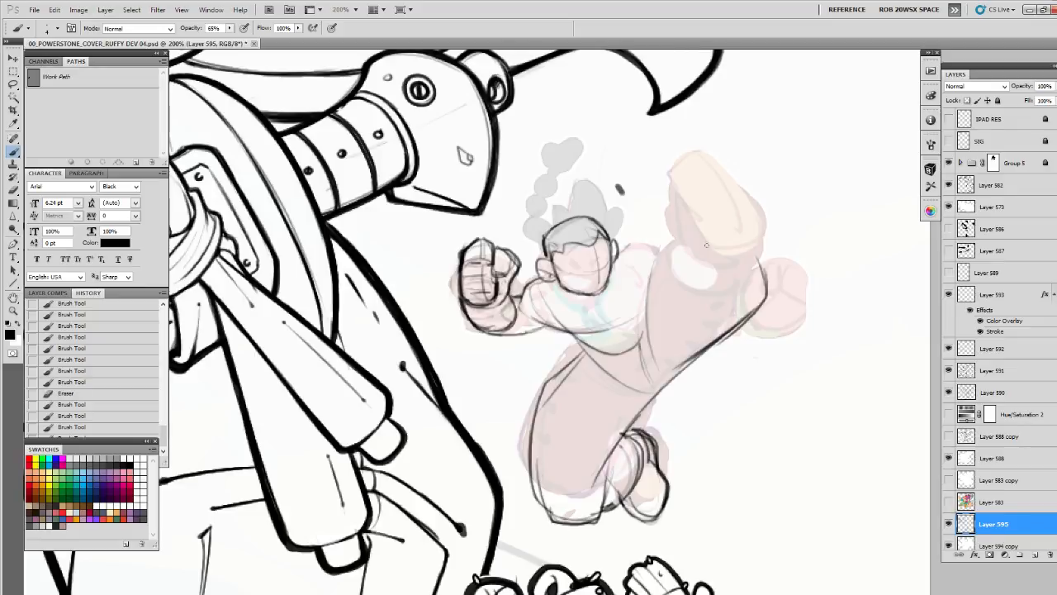
Sketch the upper contour and rounded trouser end of the kicking leg, with a circular ankle opening inside it
{"action": "mouse_move", "coordinate": [647, 294]}
{"action": "left_mouse_down"}
{"action": "mouse_move", "coordinate": [677, 222]}
{"action": "mouse_move", "coordinate": [750, 212]}
{"action": "mouse_move", "coordinate": [766, 299]}
{"action": "left_mouse_up"}
{"action": "mouse_move", "coordinate": [764, 244]}
{"action": "left_mouse_down"}
{"action": "mouse_move", "coordinate": [667, 246]}
{"action": "mouse_move", "coordinate": [645, 279]}
{"action": "mouse_move", "coordinate": [645, 299]}
{"action": "mouse_move", "coordinate": [722, 198]}
{"action": "mouse_move", "coordinate": [763, 236]}
{"action": "mouse_move", "coordinate": [759, 307]}
{"action": "left_mouse_up"}
{"action": "mouse_move", "coordinate": [723, 216]}
{"action": "left_mouse_down"}
{"action": "mouse_move", "coordinate": [757, 253]}
{"action": "mouse_move", "coordinate": [716, 216]}
{"action": "left_mouse_up"}
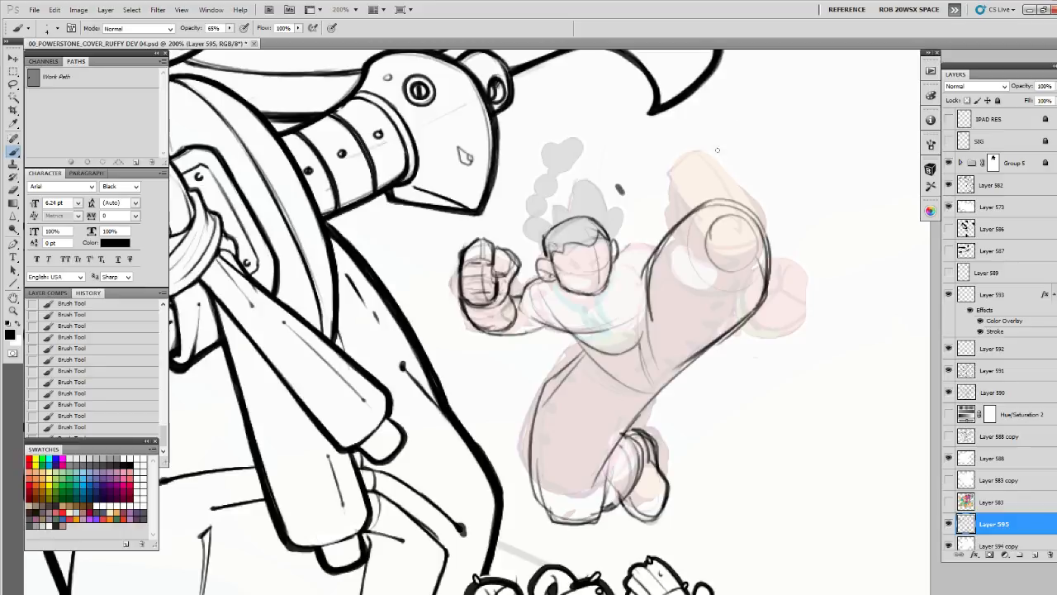
Rough in the kicking foot's long sole outline with its arch notch and heel overlapping the ankle
{"action": "mouse_move", "coordinate": [705, 133]}
{"action": "left_mouse_down"}
{"action": "mouse_move", "coordinate": [665, 176]}
{"action": "mouse_move", "coordinate": [715, 218]}
{"action": "mouse_move", "coordinate": [681, 139]}
{"action": "mouse_move", "coordinate": [714, 212]}
{"action": "mouse_move", "coordinate": [733, 227]}
{"action": "left_mouse_up"}
{"action": "mouse_move", "coordinate": [711, 208]}
{"action": "left_mouse_down"}
{"action": "mouse_move", "coordinate": [727, 234]}
{"action": "mouse_move", "coordinate": [764, 234]}
{"action": "left_mouse_up"}
{"action": "mouse_move", "coordinate": [704, 133]}
{"action": "left_mouse_down"}
{"action": "mouse_move", "coordinate": [775, 219]}
{"action": "mouse_move", "coordinate": [764, 236]}
{"action": "left_mouse_up"}
{"action": "left_click_drag", "start_coordinate": [753, 183], "coordinate": [768, 235]}
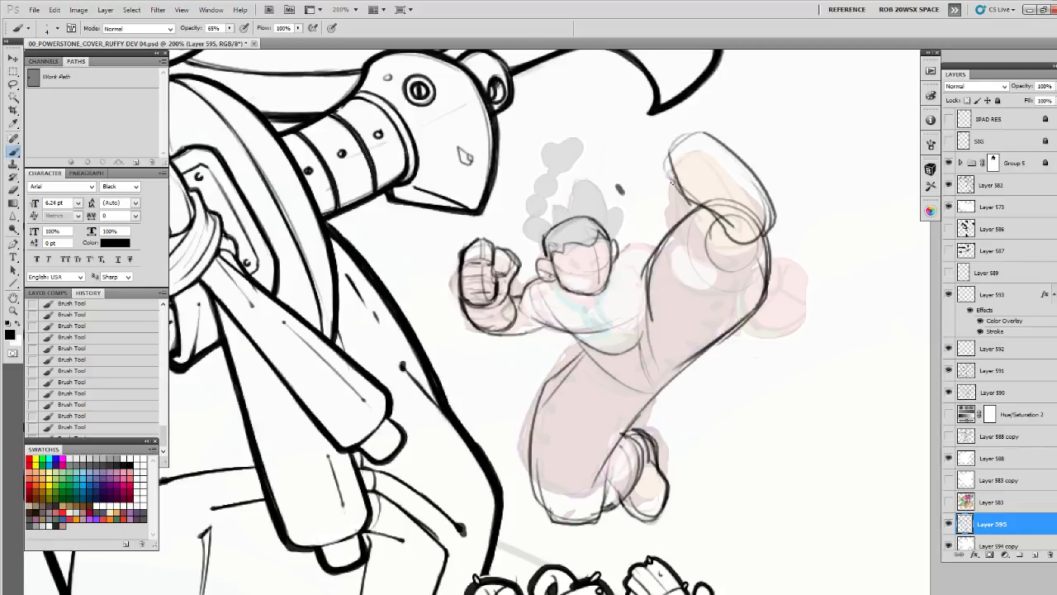
{"action": "mouse_move", "coordinate": [680, 192]}
{"action": "left_mouse_down"}
{"action": "mouse_move", "coordinate": [724, 213]}
{"action": "mouse_move", "coordinate": [726, 180]}
{"action": "mouse_move", "coordinate": [759, 195]}
{"action": "left_mouse_up"}
{"action": "mouse_move", "coordinate": [703, 132]}
{"action": "left_mouse_down"}
{"action": "mouse_move", "coordinate": [743, 158]}
{"action": "mouse_move", "coordinate": [763, 190]}
{"action": "mouse_move", "coordinate": [726, 208]}
{"action": "left_mouse_up"}
{"action": "left_click_drag", "start_coordinate": [716, 210], "coordinate": [773, 241]}
{"action": "mouse_move", "coordinate": [761, 184]}
{"action": "left_mouse_down"}
{"action": "mouse_move", "coordinate": [783, 223]}
{"action": "mouse_move", "coordinate": [745, 237]}
{"action": "left_mouse_up"}
{"action": "left_click_drag", "start_coordinate": [709, 207], "coordinate": [715, 213]}
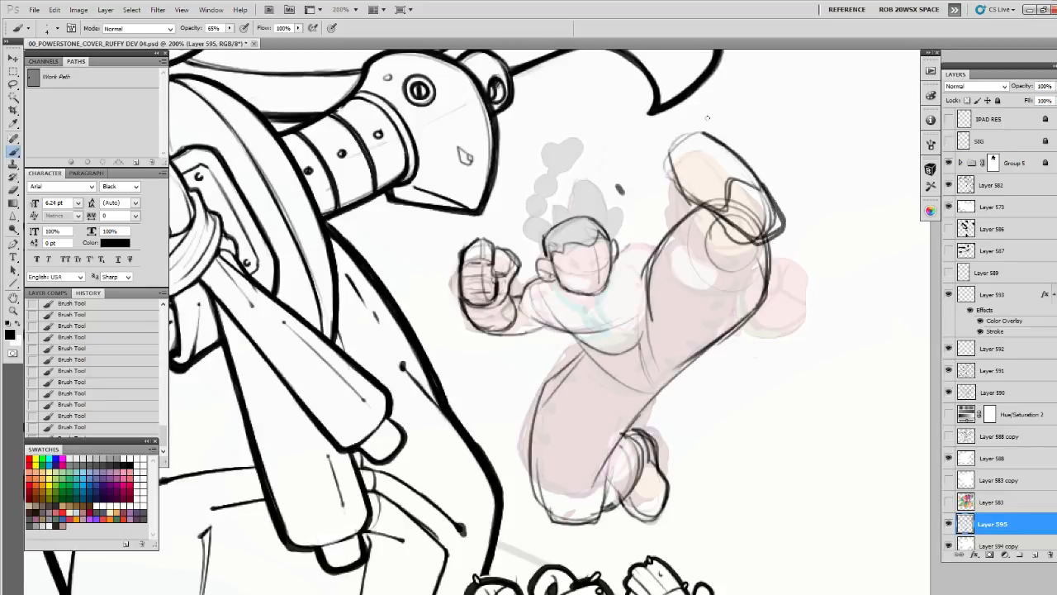
Lighten the rough foot strokes and redraw the kicking foot's sole contour, heel and ankle curve more firmly
{"action": "mouse_move", "coordinate": [700, 132]}
{"action": "left_mouse_down"}
{"action": "mouse_move", "coordinate": [694, 178]}
{"action": "mouse_move", "coordinate": [717, 212]}
{"action": "mouse_move", "coordinate": [757, 196]}
{"action": "mouse_move", "coordinate": [679, 142]}
{"action": "mouse_move", "coordinate": [729, 216]}
{"action": "mouse_move", "coordinate": [758, 198]}
{"action": "mouse_move", "coordinate": [736, 214]}
{"action": "mouse_move", "coordinate": [679, 161]}
{"action": "mouse_move", "coordinate": [725, 234]}
{"action": "left_mouse_up"}
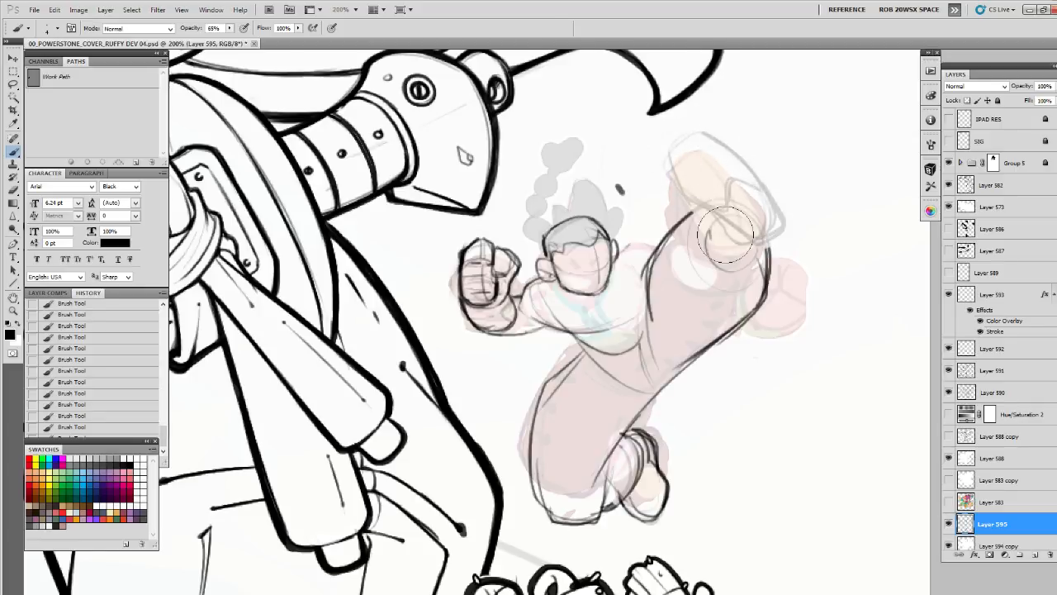
{"action": "key", "text": "b"}
{"action": "mouse_move", "coordinate": [670, 150]}
{"action": "left_mouse_down"}
{"action": "mouse_move", "coordinate": [687, 193]}
{"action": "mouse_move", "coordinate": [725, 210]}
{"action": "mouse_move", "coordinate": [741, 176]}
{"action": "left_mouse_up"}
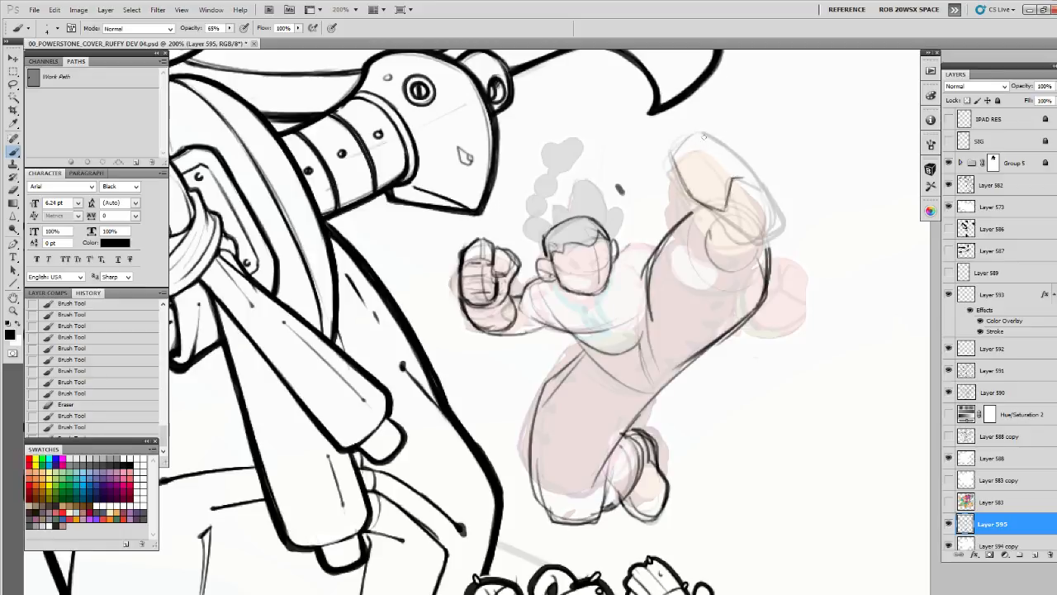
{"action": "mouse_move", "coordinate": [704, 134]}
{"action": "left_mouse_down"}
{"action": "mouse_move", "coordinate": [755, 162]}
{"action": "mouse_move", "coordinate": [766, 190]}
{"action": "mouse_move", "coordinate": [695, 221]}
{"action": "mouse_move", "coordinate": [766, 239]}
{"action": "mouse_move", "coordinate": [782, 198]}
{"action": "left_mouse_up"}
{"action": "left_click_drag", "start_coordinate": [745, 155], "coordinate": [781, 233]}
{"action": "mouse_move", "coordinate": [670, 151]}
{"action": "left_mouse_down"}
{"action": "mouse_move", "coordinate": [689, 201]}
{"action": "mouse_move", "coordinate": [672, 164]}
{"action": "mouse_move", "coordinate": [681, 190]}
{"action": "mouse_move", "coordinate": [703, 214]}
{"action": "mouse_move", "coordinate": [751, 249]}
{"action": "mouse_move", "coordinate": [780, 231]}
{"action": "left_mouse_up"}
{"action": "left_click_drag", "start_coordinate": [758, 167], "coordinate": [785, 228]}
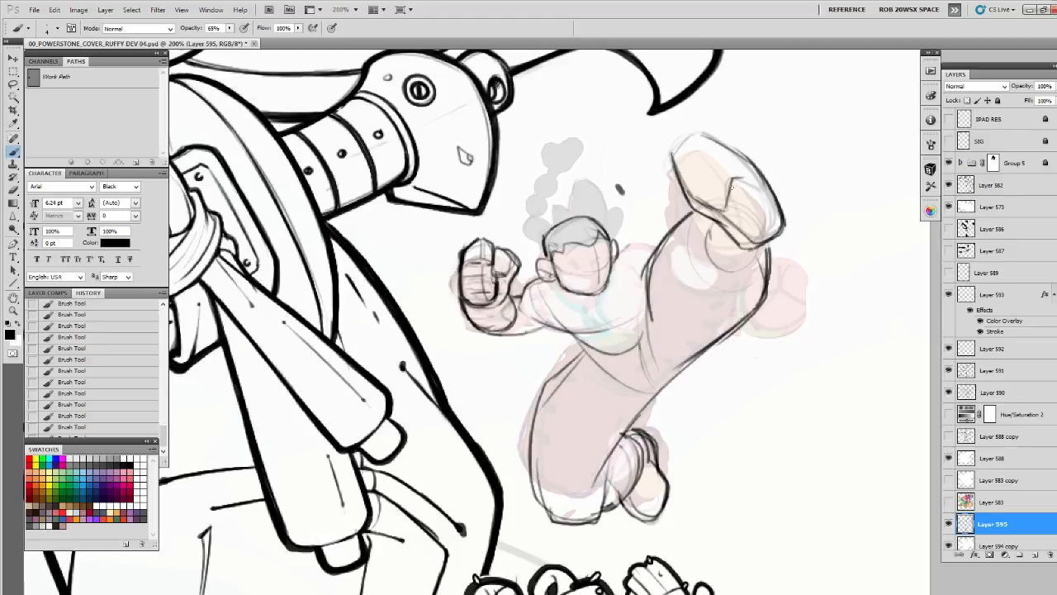
{"action": "left_click_drag", "start_coordinate": [721, 219], "coordinate": [751, 244]}
{"action": "mouse_move", "coordinate": [709, 218]}
{"action": "left_mouse_down"}
{"action": "mouse_move", "coordinate": [749, 266]}
{"action": "mouse_move", "coordinate": [753, 246]}
{"action": "mouse_move", "coordinate": [784, 231]}
{"action": "left_mouse_up"}
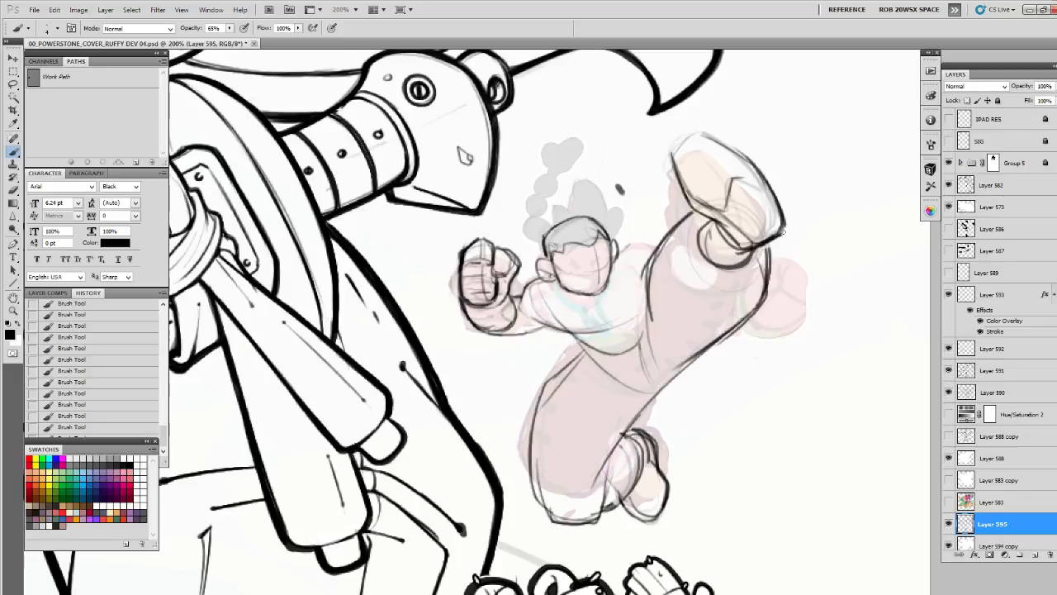
Sharpen the toe and outer side of the kicking foot and add the inner edge line along its sole
{"action": "left_click_drag", "start_coordinate": [755, 169], "coordinate": [778, 204]}
{"action": "left_click_drag", "start_coordinate": [744, 179], "coordinate": [766, 179]}
{"action": "left_click_drag", "start_coordinate": [708, 129], "coordinate": [748, 160]}
{"action": "mouse_move", "coordinate": [708, 130]}
{"action": "left_mouse_down"}
{"action": "mouse_move", "coordinate": [681, 147]}
{"action": "mouse_move", "coordinate": [710, 130]}
{"action": "mouse_move", "coordinate": [740, 146]}
{"action": "mouse_move", "coordinate": [762, 171]}
{"action": "mouse_move", "coordinate": [751, 192]}
{"action": "left_mouse_up"}
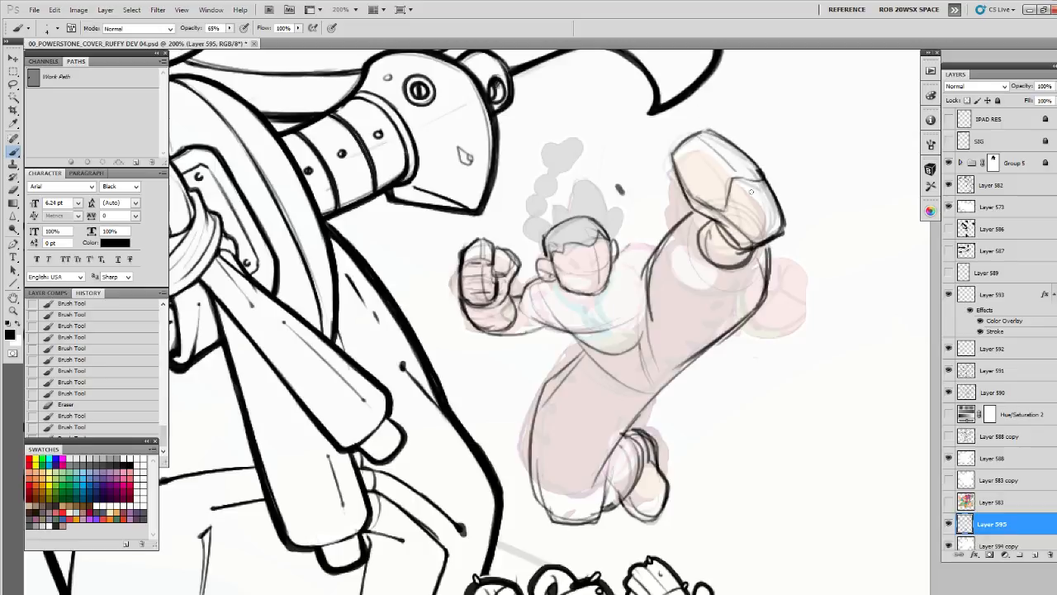
{"action": "left_click_drag", "start_coordinate": [717, 154], "coordinate": [769, 238]}
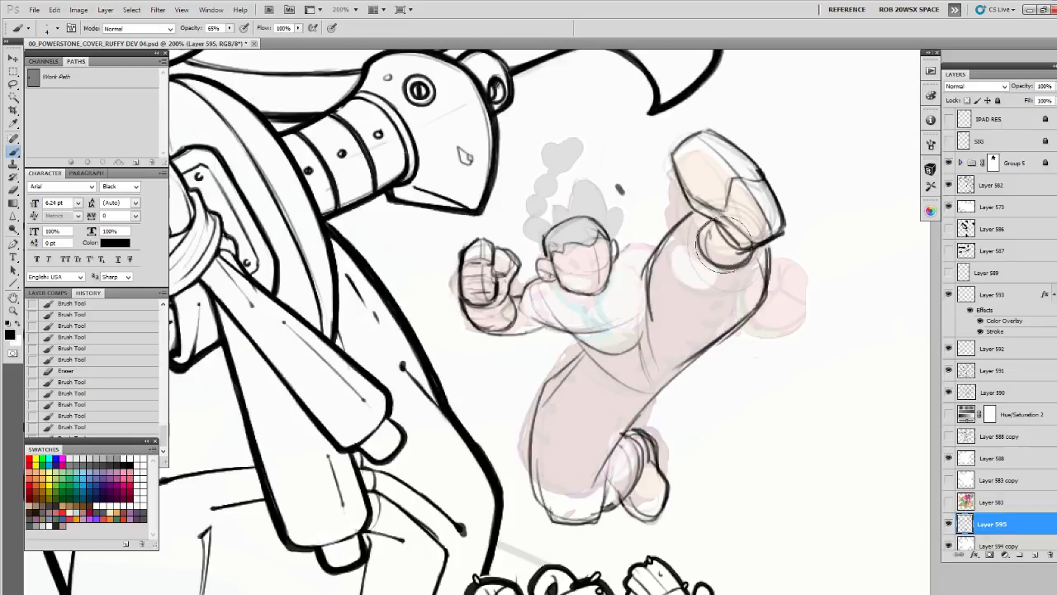
Erase and redraw the kicking leg's upper contour and extend its trouser end beyond the heel
{"action": "left_click_drag", "start_coordinate": [650, 276], "coordinate": [688, 223]}
{"action": "left_click_drag", "start_coordinate": [772, 260], "coordinate": [791, 306]}
{"action": "mouse_move", "coordinate": [761, 245]}
{"action": "left_mouse_down"}
{"action": "mouse_move", "coordinate": [781, 291]}
{"action": "mouse_move", "coordinate": [750, 315]}
{"action": "left_mouse_up"}
{"action": "left_click_drag", "start_coordinate": [754, 264], "coordinate": [755, 312]}
{"action": "left_click_drag", "start_coordinate": [763, 245], "coordinate": [780, 274]}
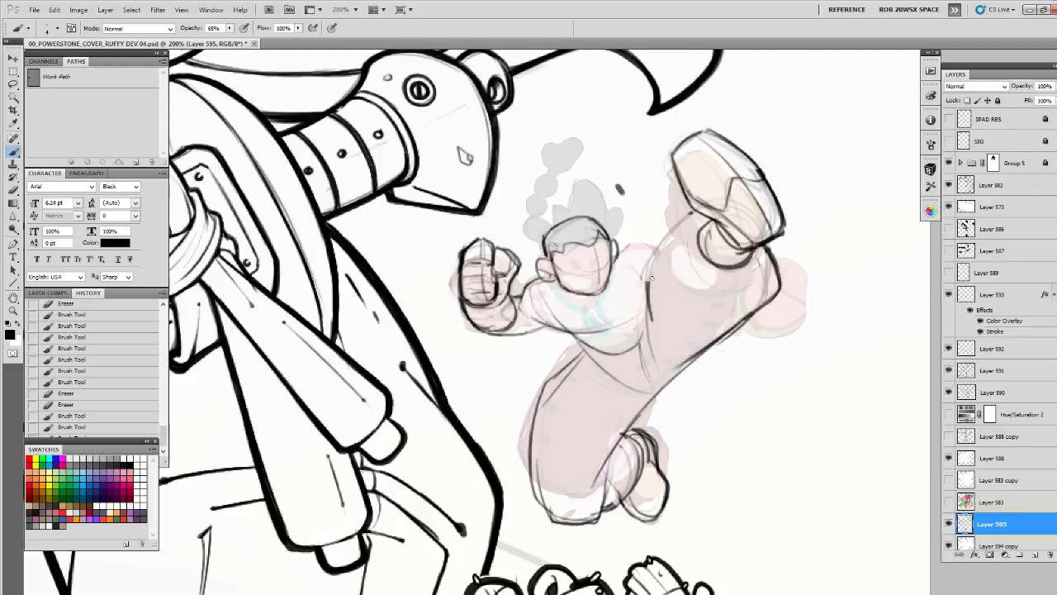
{"action": "mouse_move", "coordinate": [650, 291]}
{"action": "left_mouse_down"}
{"action": "mouse_move", "coordinate": [664, 236]}
{"action": "mouse_move", "coordinate": [683, 223]}
{"action": "mouse_move", "coordinate": [650, 305]}
{"action": "left_mouse_up"}
{"action": "left_click_drag", "start_coordinate": [649, 289], "coordinate": [664, 362]}
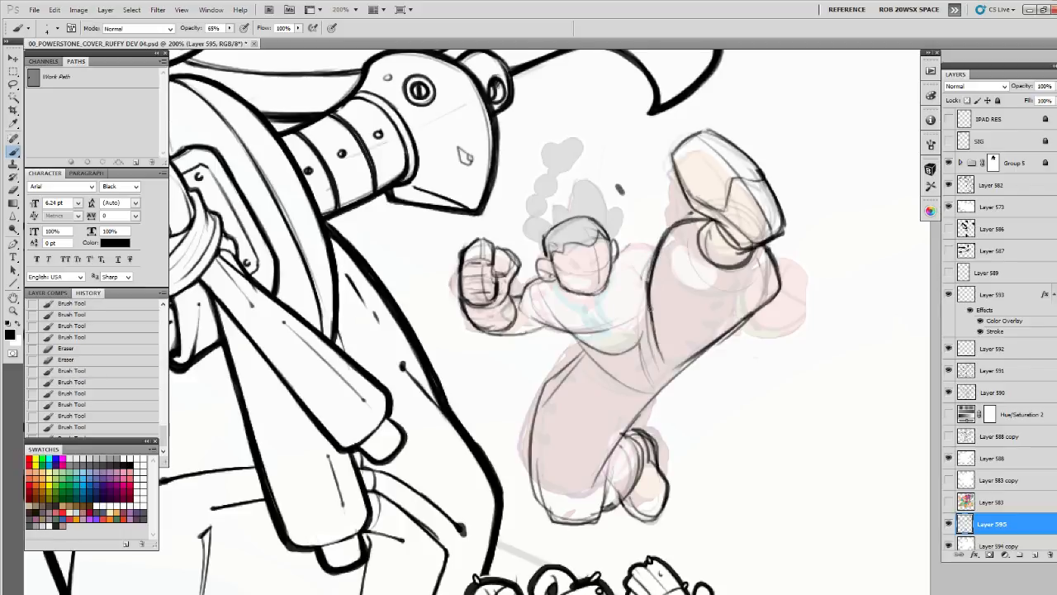
Draw the belt lines curving around the waist and strengthen the bent leg's outer hip and thigh contour
{"action": "left_click_drag", "start_coordinate": [577, 339], "coordinate": [645, 323]}
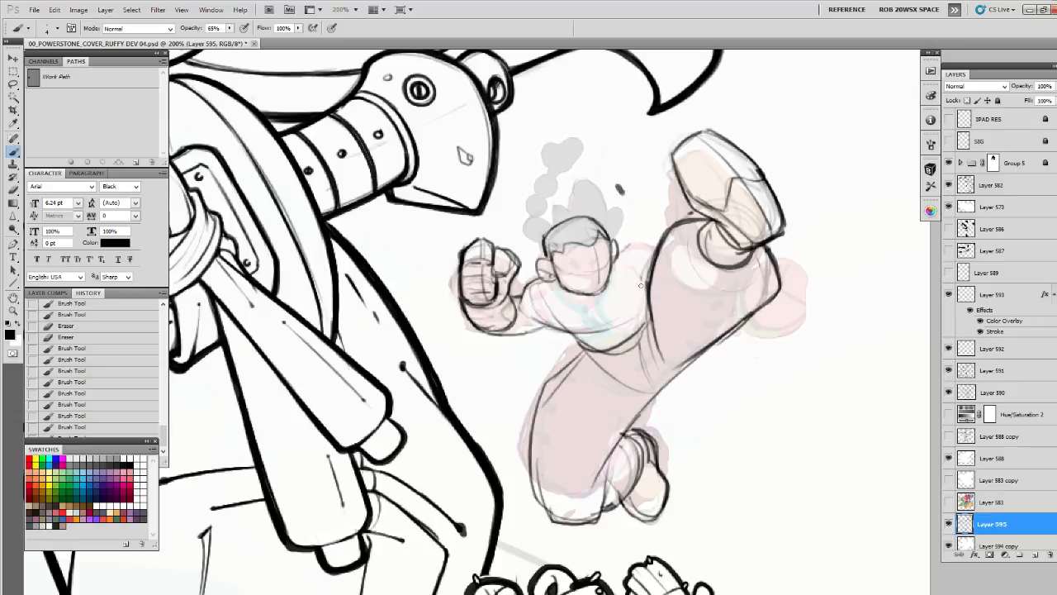
{"action": "mouse_move", "coordinate": [583, 347]}
{"action": "left_mouse_down"}
{"action": "mouse_move", "coordinate": [623, 357]}
{"action": "mouse_move", "coordinate": [647, 321]}
{"action": "mouse_move", "coordinate": [585, 345]}
{"action": "mouse_move", "coordinate": [653, 347]}
{"action": "mouse_move", "coordinate": [596, 357]}
{"action": "mouse_move", "coordinate": [585, 340]}
{"action": "mouse_move", "coordinate": [664, 340]}
{"action": "left_mouse_up"}
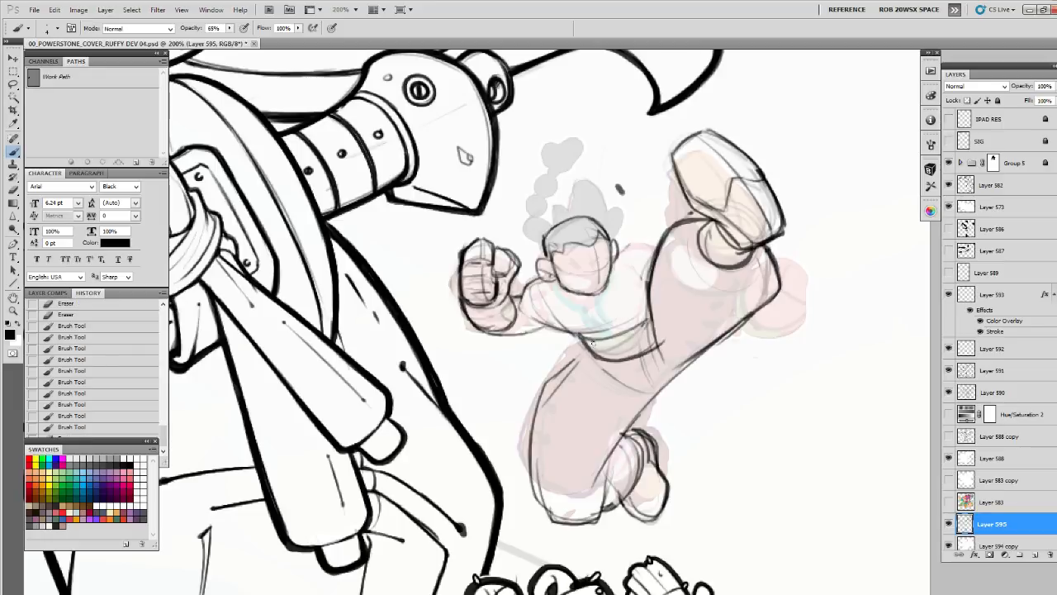
{"action": "mouse_move", "coordinate": [592, 353]}
{"action": "left_mouse_down"}
{"action": "mouse_move", "coordinate": [540, 394]}
{"action": "mouse_move", "coordinate": [534, 440]}
{"action": "left_mouse_up"}
{"action": "left_click_drag", "start_coordinate": [555, 384], "coordinate": [535, 440]}
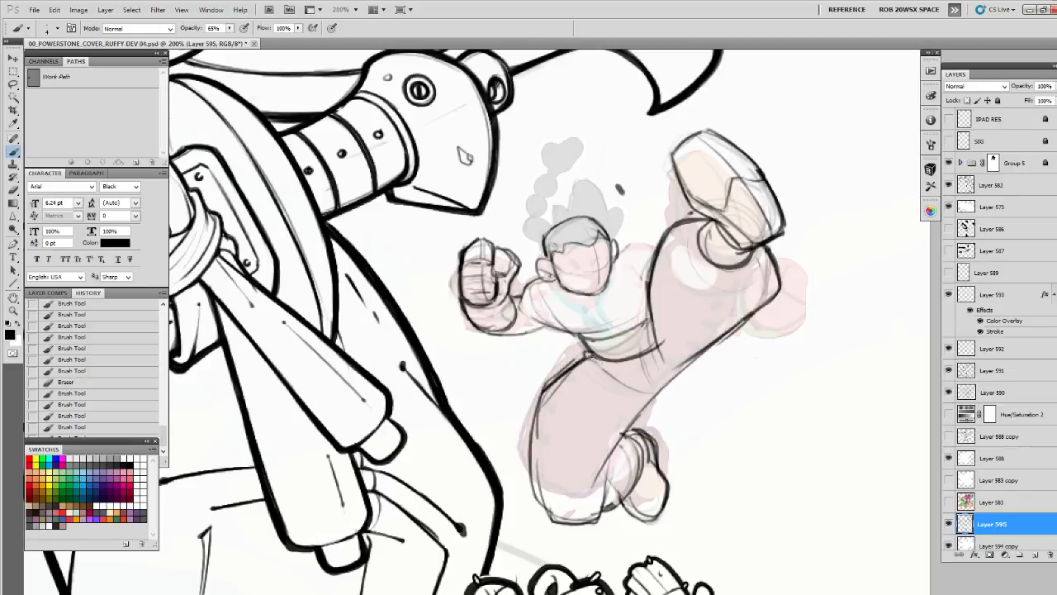
Rough in a knotted belt bow with two hanging ends at the waist and fade it with the eraser
{"action": "left_click_drag", "start_coordinate": [609, 357], "coordinate": [589, 379]}
{"action": "mouse_move", "coordinate": [610, 346]}
{"action": "left_mouse_down"}
{"action": "mouse_move", "coordinate": [565, 346]}
{"action": "mouse_move", "coordinate": [566, 366]}
{"action": "mouse_move", "coordinate": [611, 352]}
{"action": "mouse_move", "coordinate": [595, 408]}
{"action": "mouse_move", "coordinate": [646, 394]}
{"action": "mouse_move", "coordinate": [598, 408]}
{"action": "mouse_move", "coordinate": [600, 398]}
{"action": "left_mouse_up"}
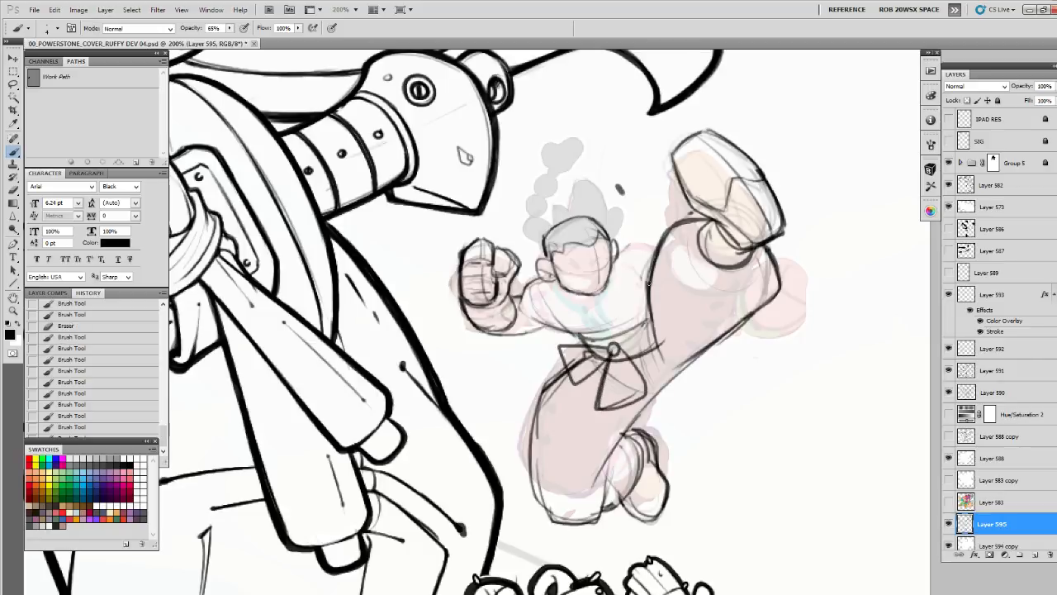
{"action": "mouse_move", "coordinate": [581, 350]}
{"action": "left_mouse_down"}
{"action": "mouse_move", "coordinate": [565, 360]}
{"action": "mouse_move", "coordinate": [576, 356]}
{"action": "mouse_move", "coordinate": [607, 395]}
{"action": "mouse_move", "coordinate": [639, 376]}
{"action": "mouse_move", "coordinate": [595, 404]}
{"action": "mouse_move", "coordinate": [627, 413]}
{"action": "left_mouse_up"}
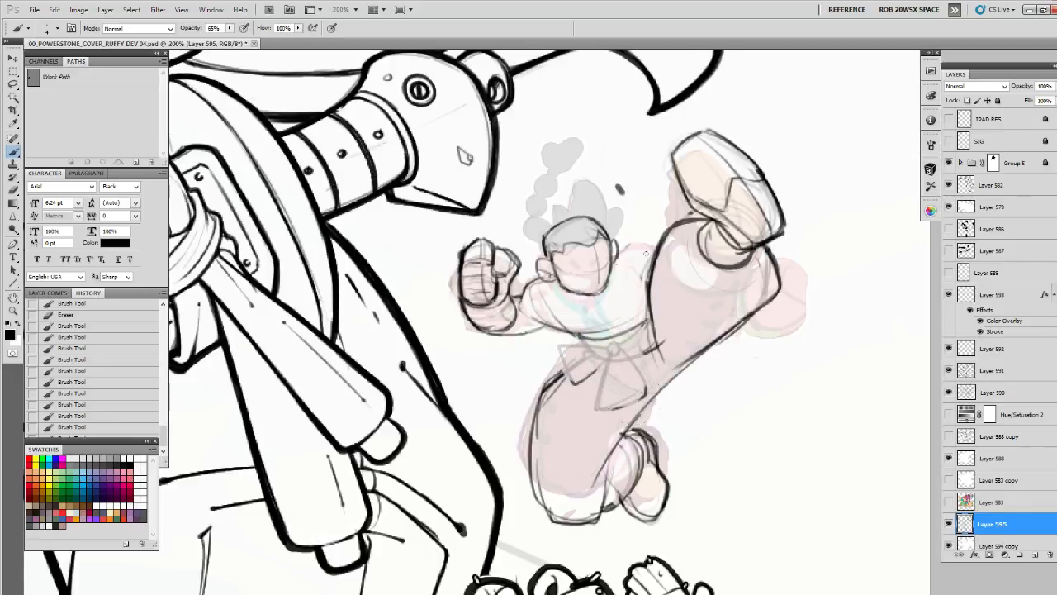
Redraw the belt bow's two flared ends and its central folds over the faded rough
{"action": "left_click_drag", "start_coordinate": [619, 338], "coordinate": [607, 375]}
{"action": "left_click_drag", "start_coordinate": [607, 372], "coordinate": [596, 406]}
{"action": "left_click_drag", "start_coordinate": [596, 404], "coordinate": [641, 400]}
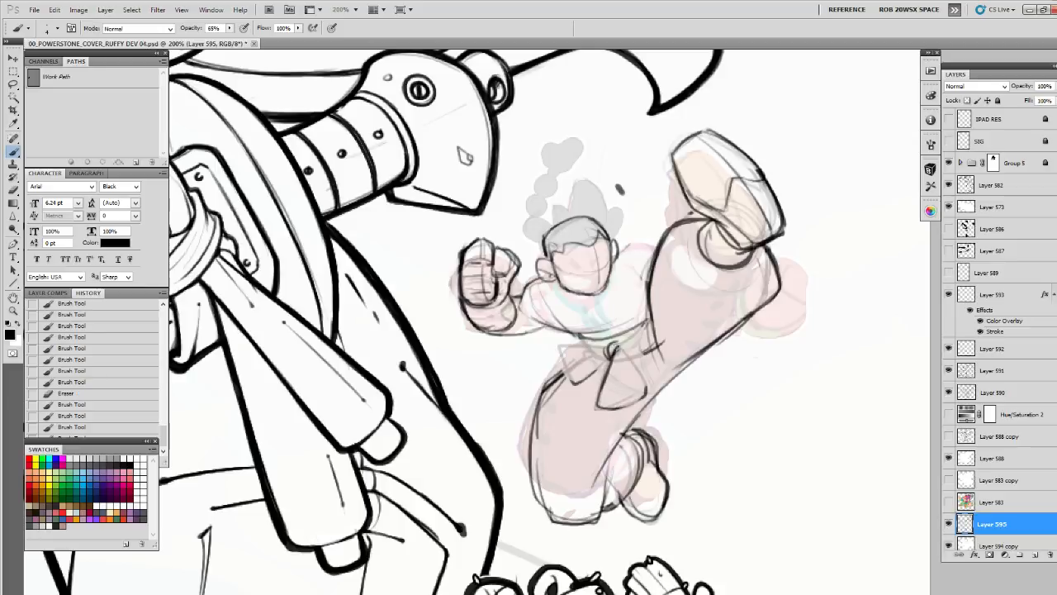
{"action": "mouse_move", "coordinate": [621, 345]}
{"action": "left_mouse_down"}
{"action": "mouse_move", "coordinate": [614, 352]}
{"action": "mouse_move", "coordinate": [650, 403]}
{"action": "mouse_move", "coordinate": [620, 387]}
{"action": "left_mouse_up"}
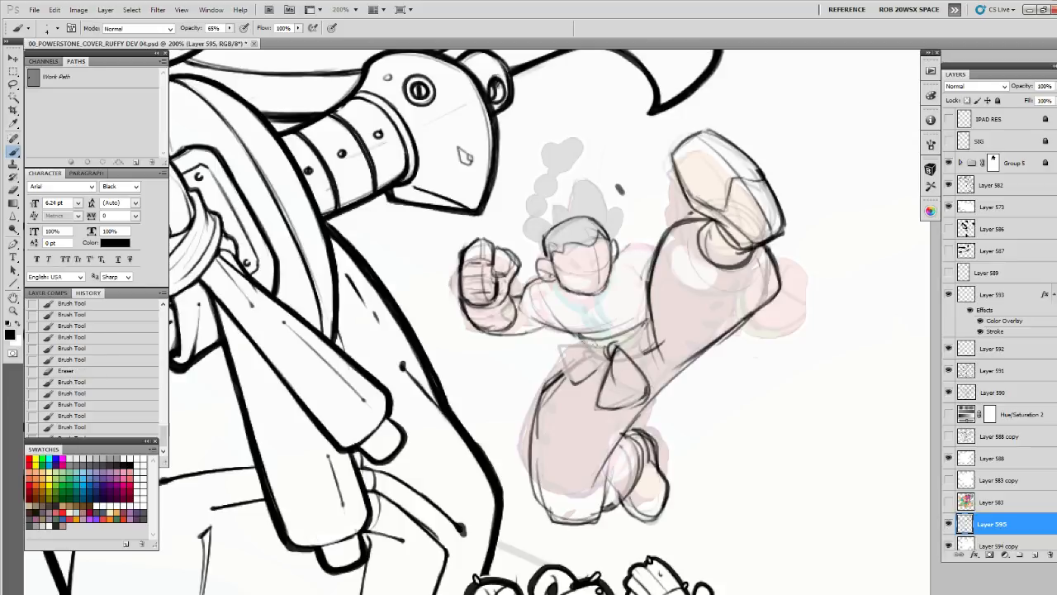
{"action": "mouse_move", "coordinate": [603, 340]}
{"action": "left_mouse_down"}
{"action": "mouse_move", "coordinate": [562, 352]}
{"action": "mouse_move", "coordinate": [566, 383]}
{"action": "mouse_move", "coordinate": [608, 358]}
{"action": "mouse_move", "coordinate": [582, 369]}
{"action": "mouse_move", "coordinate": [586, 340]}
{"action": "mouse_move", "coordinate": [628, 331]}
{"action": "mouse_move", "coordinate": [640, 307]}
{"action": "mouse_move", "coordinate": [626, 327]}
{"action": "left_mouse_up"}
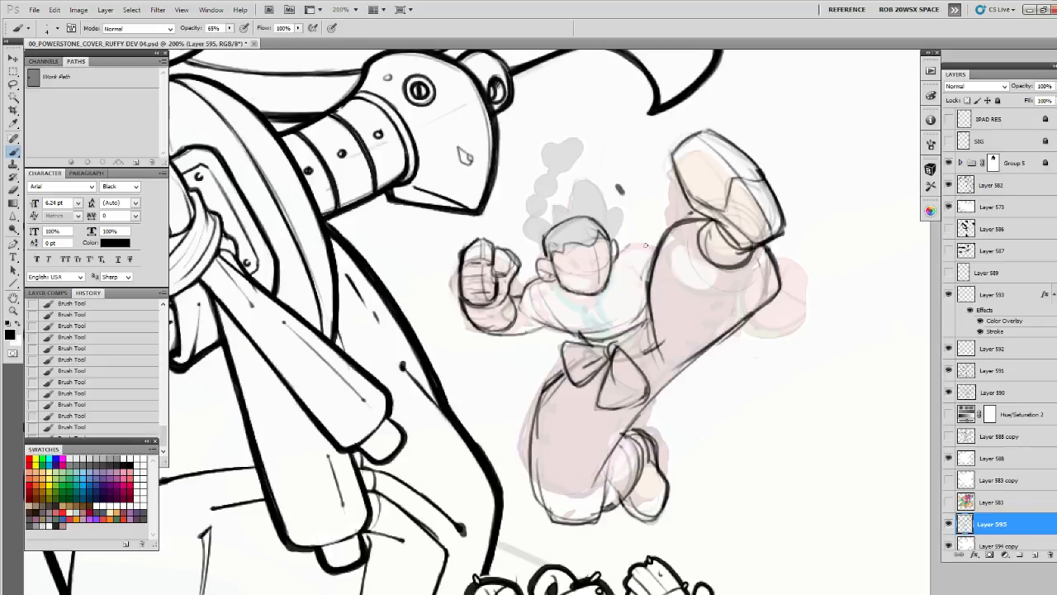
Outline the far shoulder and sketch the rear fist beyond the kicking leg, with its finger lines and wrist
{"action": "left_click_drag", "start_coordinate": [640, 270], "coordinate": [651, 301]}
{"action": "mouse_move", "coordinate": [656, 248]}
{"action": "left_mouse_down"}
{"action": "mouse_move", "coordinate": [620, 249]}
{"action": "mouse_move", "coordinate": [653, 245]}
{"action": "left_mouse_up"}
{"action": "mouse_move", "coordinate": [794, 274]}
{"action": "left_mouse_down"}
{"action": "mouse_move", "coordinate": [802, 257]}
{"action": "mouse_move", "coordinate": [778, 266]}
{"action": "mouse_move", "coordinate": [815, 282]}
{"action": "mouse_move", "coordinate": [805, 312]}
{"action": "mouse_move", "coordinate": [771, 328]}
{"action": "mouse_move", "coordinate": [775, 321]}
{"action": "left_mouse_up"}
{"action": "left_click_drag", "start_coordinate": [762, 315], "coordinate": [787, 326]}
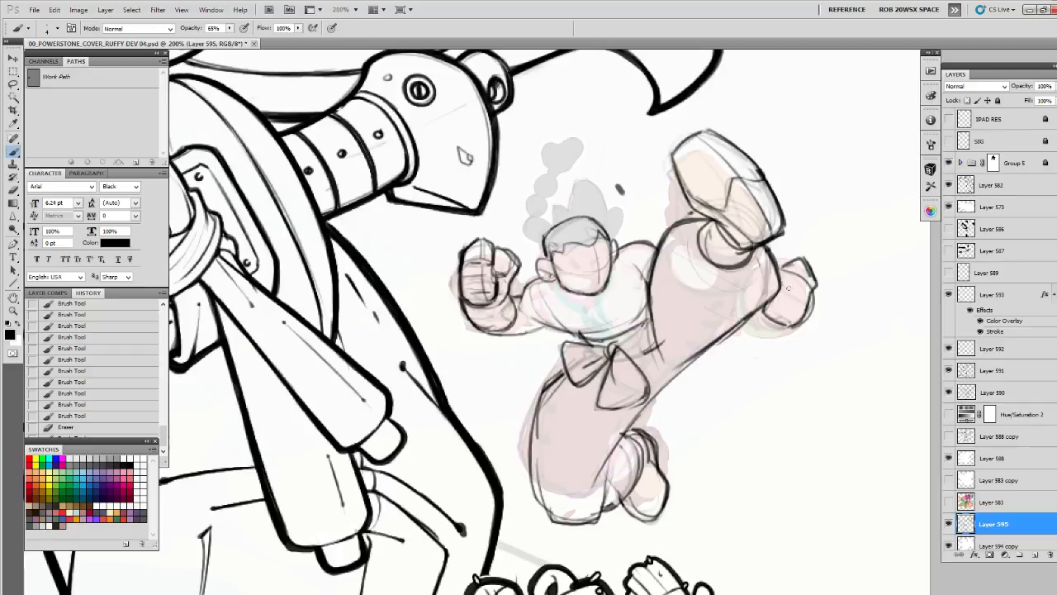
{"action": "left_click_drag", "start_coordinate": [789, 288], "coordinate": [781, 300]}
{"action": "mouse_move", "coordinate": [792, 299]}
{"action": "left_mouse_down"}
{"action": "mouse_move", "coordinate": [766, 323]}
{"action": "mouse_move", "coordinate": [790, 328]}
{"action": "left_mouse_up"}
{"action": "mouse_move", "coordinate": [760, 314]}
{"action": "left_mouse_down"}
{"action": "mouse_move", "coordinate": [780, 325]}
{"action": "mouse_move", "coordinate": [744, 334]}
{"action": "mouse_move", "coordinate": [785, 327]}
{"action": "mouse_move", "coordinate": [735, 335]}
{"action": "mouse_move", "coordinate": [791, 328]}
{"action": "left_mouse_up"}
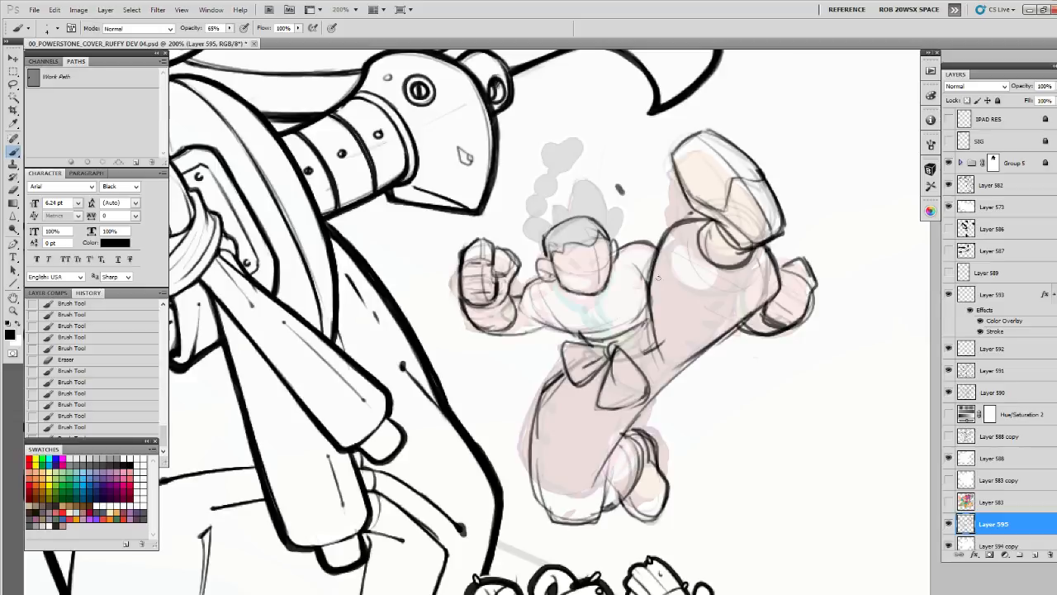
Draw the collar under the chin and rework the raised arm's forearm, elbow and sleeve contours
{"action": "mouse_move", "coordinate": [636, 263]}
{"action": "left_mouse_down"}
{"action": "mouse_move", "coordinate": [644, 278]}
{"action": "mouse_move", "coordinate": [594, 300]}
{"action": "mouse_move", "coordinate": [569, 296]}
{"action": "mouse_move", "coordinate": [582, 304]}
{"action": "mouse_move", "coordinate": [613, 276]}
{"action": "mouse_move", "coordinate": [580, 306]}
{"action": "mouse_move", "coordinate": [556, 279]}
{"action": "mouse_move", "coordinate": [568, 299]}
{"action": "left_mouse_up"}
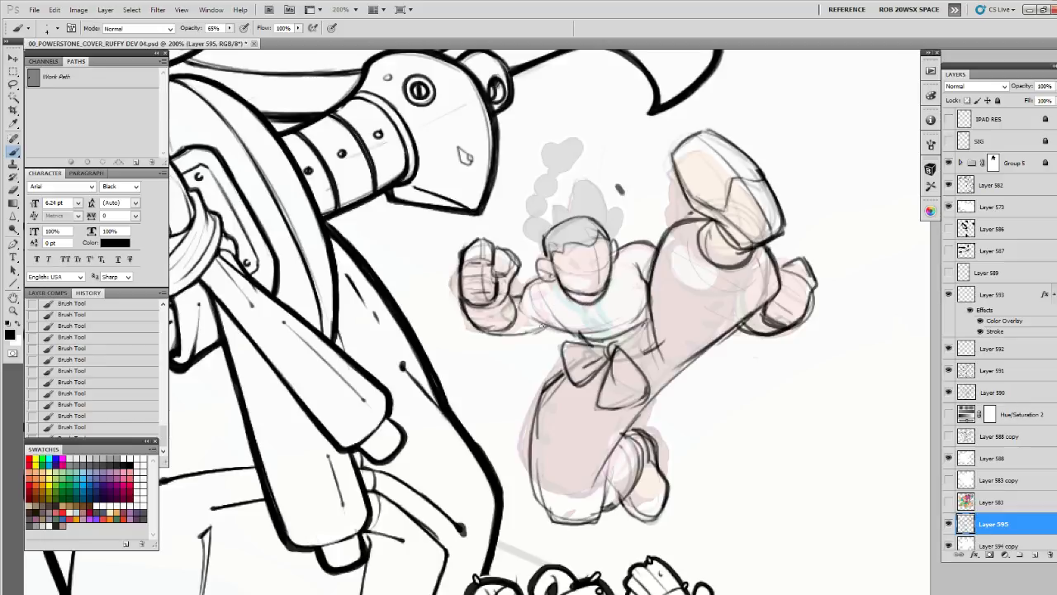
{"action": "left_click_drag", "start_coordinate": [481, 331], "coordinate": [553, 329]}
{"action": "left_click_drag", "start_coordinate": [522, 289], "coordinate": [529, 332]}
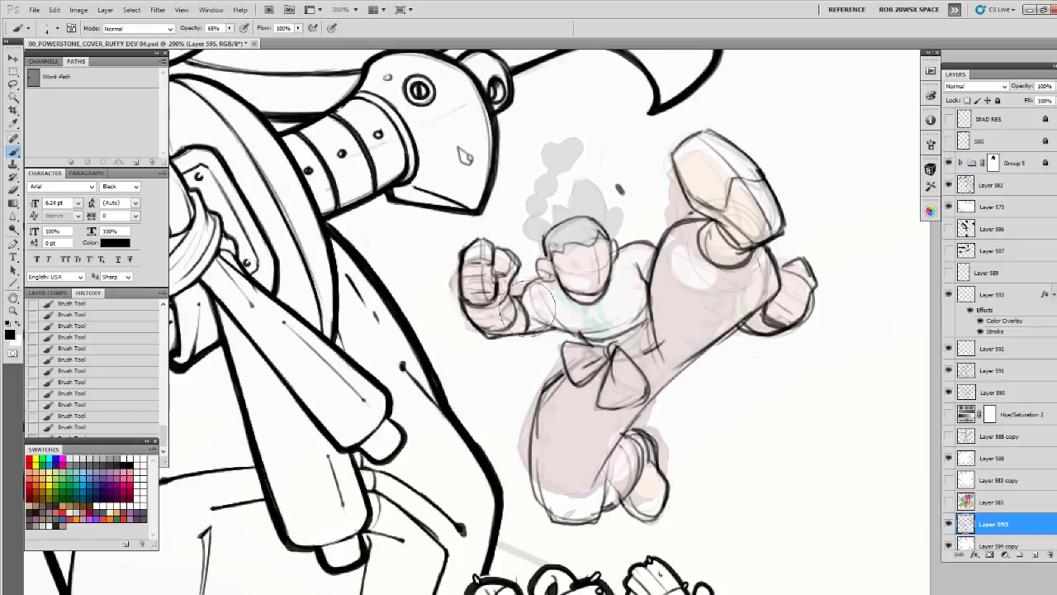
{"action": "mouse_move", "coordinate": [523, 308]}
{"action": "left_mouse_down"}
{"action": "mouse_move", "coordinate": [528, 322]}
{"action": "mouse_move", "coordinate": [578, 266]}
{"action": "left_mouse_up"}
{"action": "left_click_drag", "start_coordinate": [517, 296], "coordinate": [526, 330]}
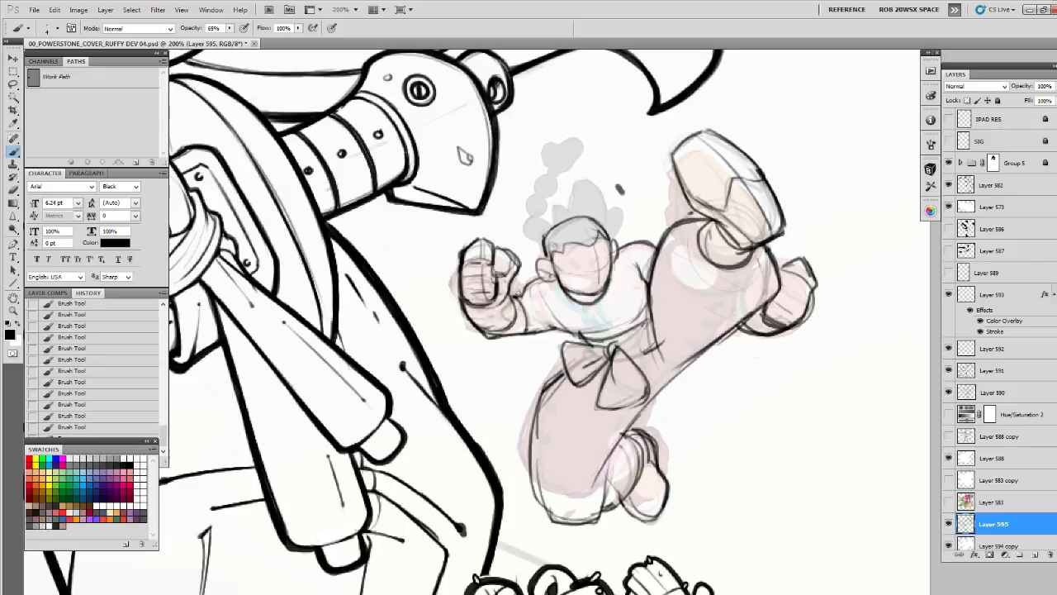
Retouch the heel of the palm and the outer edge of the raised fist
{"action": "mouse_move", "coordinate": [519, 292]}
{"action": "left_mouse_down"}
{"action": "mouse_move", "coordinate": [507, 324]}
{"action": "mouse_move", "coordinate": [482, 334]}
{"action": "mouse_move", "coordinate": [463, 299]}
{"action": "left_mouse_up"}
{"action": "left_click_drag", "start_coordinate": [465, 297], "coordinate": [458, 262]}
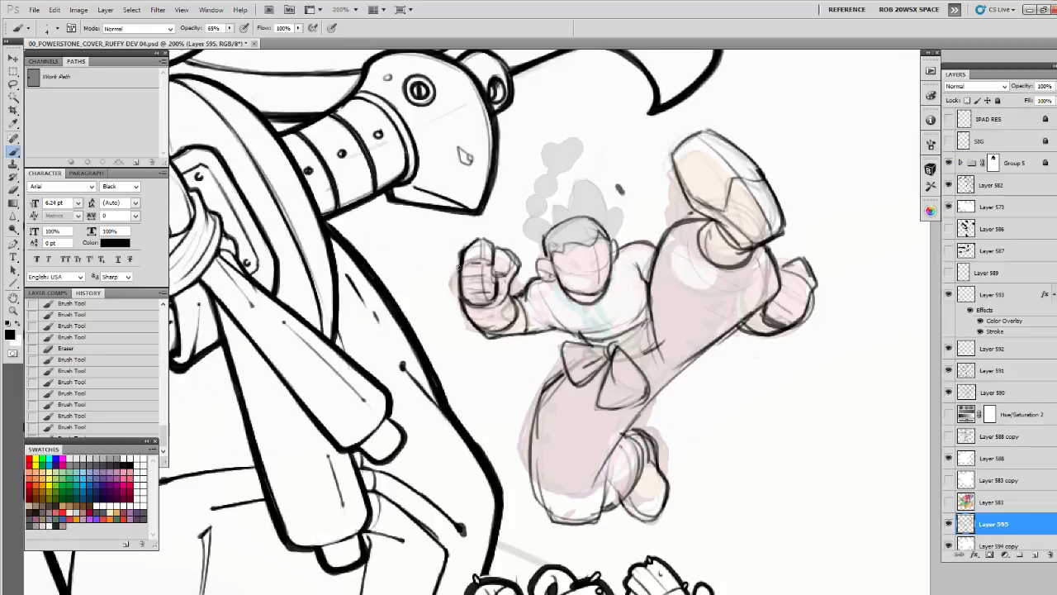
{"action": "left_click_drag", "start_coordinate": [470, 321], "coordinate": [467, 311]}
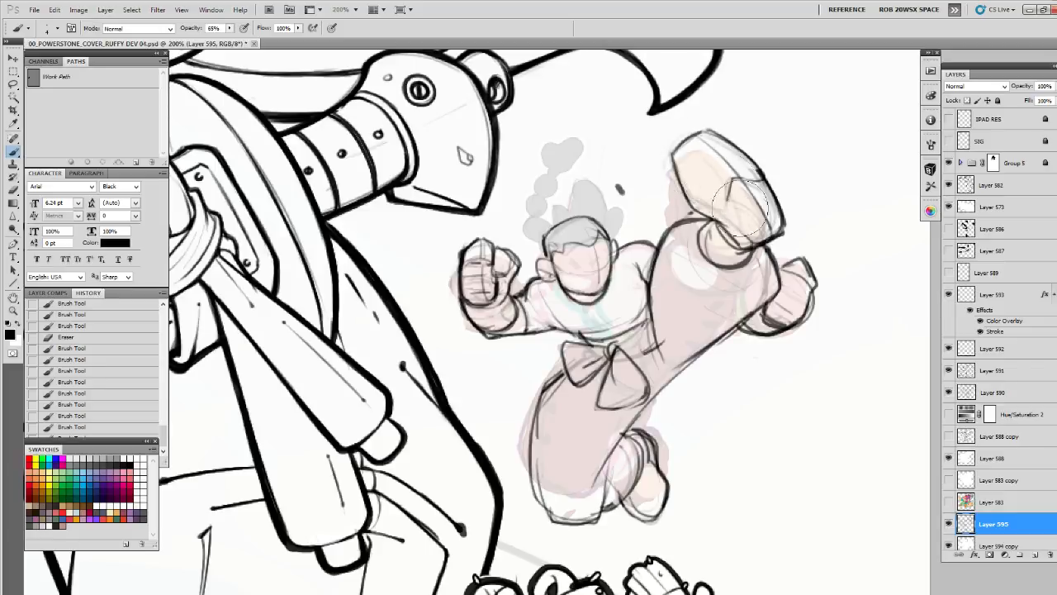
Erase the raised shoe's rough inner lines and redraw its sole edge, heel contour and instep
{"action": "mouse_move", "coordinate": [768, 232]}
{"action": "left_mouse_down"}
{"action": "mouse_move", "coordinate": [747, 162]}
{"action": "mouse_move", "coordinate": [710, 192]}
{"action": "left_mouse_up"}
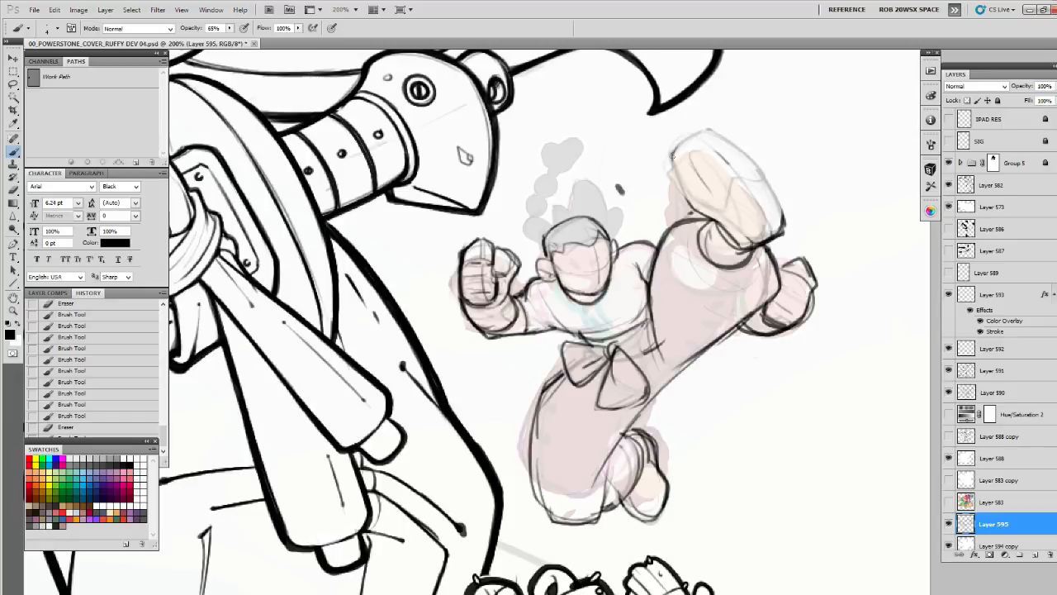
{"action": "mouse_move", "coordinate": [673, 157]}
{"action": "left_mouse_down"}
{"action": "mouse_move", "coordinate": [692, 200]}
{"action": "mouse_move", "coordinate": [725, 213]}
{"action": "mouse_move", "coordinate": [697, 165]}
{"action": "mouse_move", "coordinate": [755, 230]}
{"action": "left_mouse_up"}
{"action": "left_click_drag", "start_coordinate": [725, 197], "coordinate": [765, 238]}
{"action": "mouse_move", "coordinate": [725, 217]}
{"action": "left_mouse_down"}
{"action": "mouse_move", "coordinate": [746, 240]}
{"action": "mouse_move", "coordinate": [775, 240]}
{"action": "left_mouse_up"}
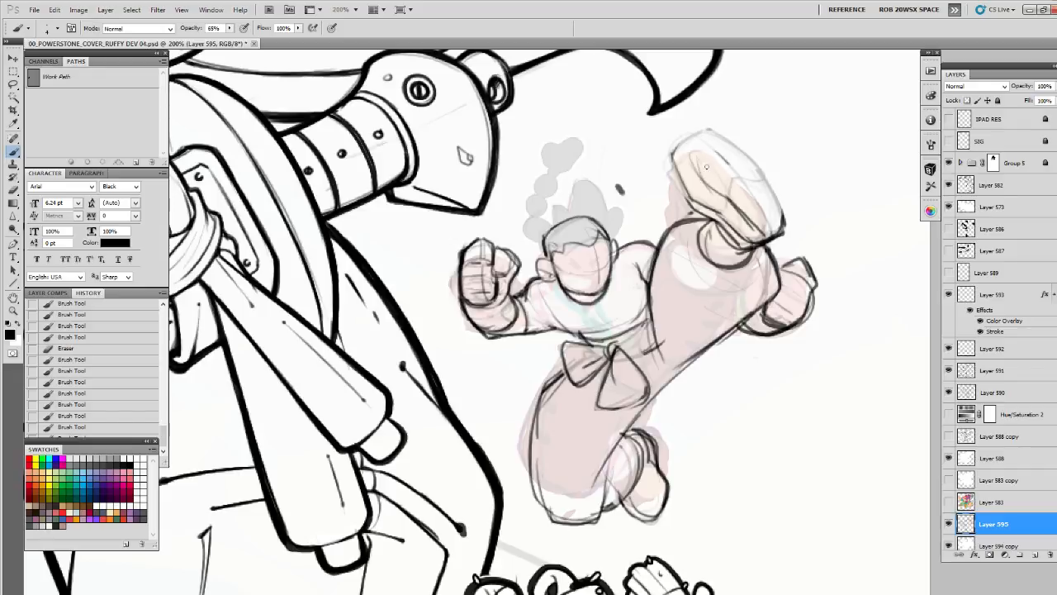
{"action": "mouse_move", "coordinate": [698, 161]}
{"action": "left_mouse_down"}
{"action": "mouse_move", "coordinate": [752, 213]}
{"action": "mouse_move", "coordinate": [701, 172]}
{"action": "mouse_move", "coordinate": [733, 179]}
{"action": "mouse_move", "coordinate": [732, 218]}
{"action": "left_mouse_up"}
{"action": "left_click_drag", "start_coordinate": [678, 152], "coordinate": [702, 189]}
{"action": "mouse_move", "coordinate": [672, 155]}
{"action": "left_mouse_down"}
{"action": "mouse_move", "coordinate": [686, 202]}
{"action": "mouse_move", "coordinate": [741, 242]}
{"action": "left_mouse_up"}
{"action": "mouse_move", "coordinate": [702, 208]}
{"action": "left_mouse_down"}
{"action": "mouse_move", "coordinate": [758, 174]}
{"action": "mouse_move", "coordinate": [738, 152]}
{"action": "mouse_move", "coordinate": [758, 176]}
{"action": "mouse_move", "coordinate": [741, 176]}
{"action": "mouse_move", "coordinate": [756, 166]}
{"action": "mouse_move", "coordinate": [762, 185]}
{"action": "mouse_move", "coordinate": [695, 167]}
{"action": "mouse_move", "coordinate": [698, 177]}
{"action": "mouse_move", "coordinate": [686, 143]}
{"action": "mouse_move", "coordinate": [735, 213]}
{"action": "mouse_move", "coordinate": [676, 140]}
{"action": "mouse_move", "coordinate": [683, 132]}
{"action": "mouse_move", "coordinate": [734, 144]}
{"action": "mouse_move", "coordinate": [706, 131]}
{"action": "mouse_move", "coordinate": [689, 130]}
{"action": "mouse_move", "coordinate": [683, 166]}
{"action": "mouse_move", "coordinate": [725, 190]}
{"action": "mouse_move", "coordinate": [684, 170]}
{"action": "mouse_move", "coordinate": [675, 144]}
{"action": "mouse_move", "coordinate": [727, 134]}
{"action": "left_mouse_up"}
Clean up the raised shoe's outline and redraw its toe and outer edge, with the line separating the heel
{"action": "key", "text": "e"}
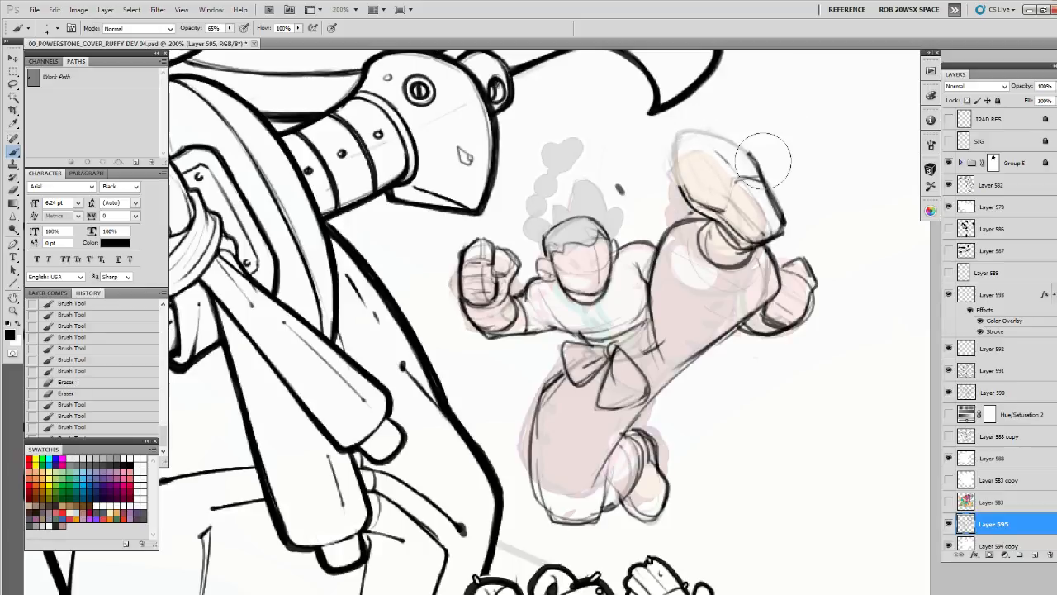
{"action": "mouse_move", "coordinate": [679, 169]}
{"action": "left_mouse_down"}
{"action": "mouse_move", "coordinate": [677, 140]}
{"action": "mouse_move", "coordinate": [680, 189]}
{"action": "mouse_move", "coordinate": [687, 128]}
{"action": "mouse_move", "coordinate": [748, 157]}
{"action": "mouse_move", "coordinate": [761, 190]}
{"action": "mouse_move", "coordinate": [767, 182]}
{"action": "left_mouse_up"}
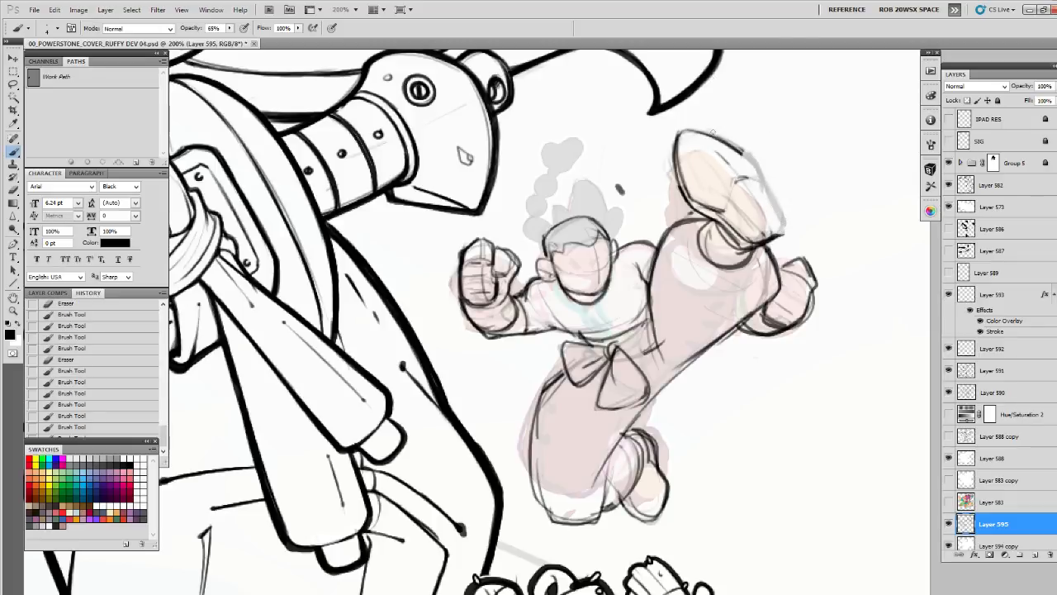
{"action": "mouse_move", "coordinate": [726, 142]}
{"action": "left_mouse_down"}
{"action": "mouse_move", "coordinate": [752, 161]}
{"action": "mouse_move", "coordinate": [781, 216]}
{"action": "left_mouse_up"}
{"action": "left_click_drag", "start_coordinate": [751, 170], "coordinate": [777, 236]}
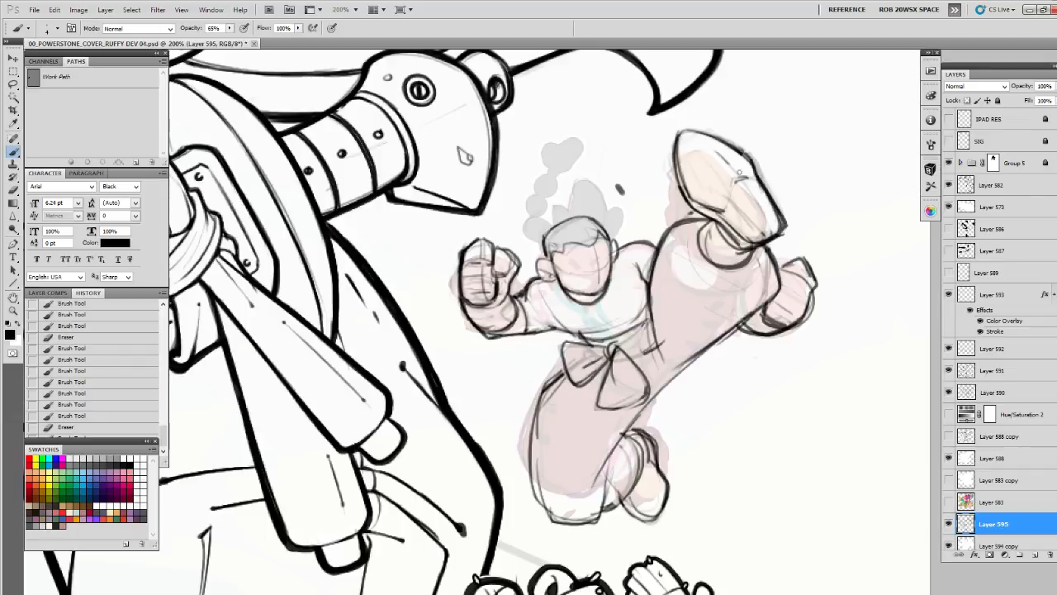
{"action": "left_click_drag", "start_coordinate": [692, 134], "coordinate": [736, 156]}
{"action": "mouse_move", "coordinate": [710, 211]}
{"action": "left_mouse_down"}
{"action": "mouse_move", "coordinate": [741, 179]}
{"action": "mouse_move", "coordinate": [725, 147]}
{"action": "left_mouse_up"}
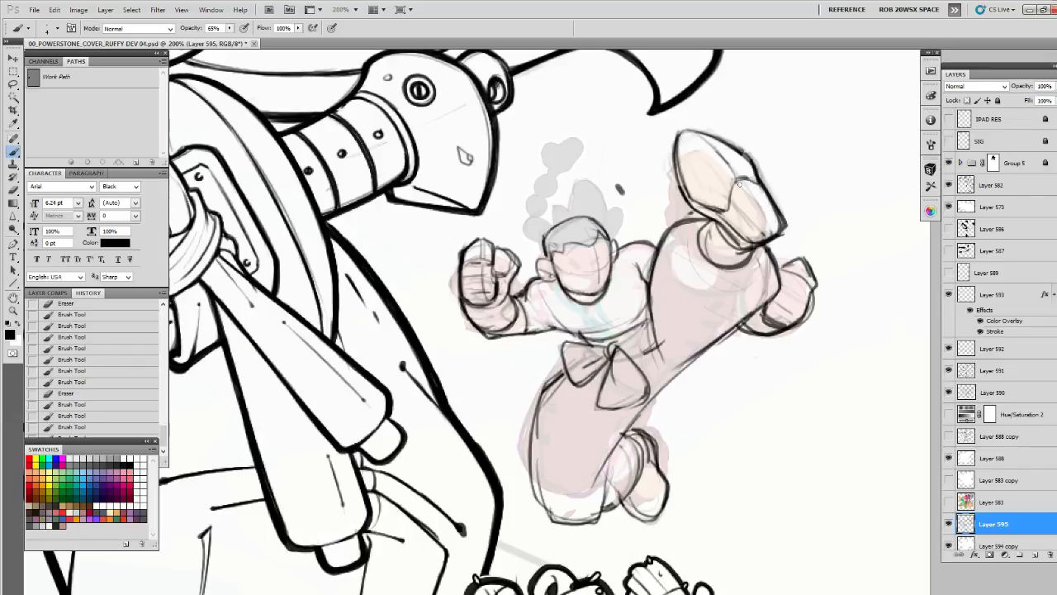
Draw parallel tread stripes across the raised shoe's sole from toe to heel
{"action": "left_click_drag", "start_coordinate": [753, 200], "coordinate": [769, 226]}
{"action": "mouse_move", "coordinate": [696, 194]}
{"action": "left_mouse_down"}
{"action": "mouse_move", "coordinate": [741, 155]}
{"action": "mouse_move", "coordinate": [724, 167]}
{"action": "left_mouse_up"}
{"action": "mouse_move", "coordinate": [723, 167]}
{"action": "left_mouse_down"}
{"action": "mouse_move", "coordinate": [695, 167]}
{"action": "mouse_move", "coordinate": [732, 143]}
{"action": "left_mouse_up"}
{"action": "mouse_move", "coordinate": [686, 180]}
{"action": "left_mouse_down"}
{"action": "mouse_move", "coordinate": [728, 142]}
{"action": "mouse_move", "coordinate": [712, 134]}
{"action": "left_mouse_up"}
{"action": "left_click_drag", "start_coordinate": [679, 160], "coordinate": [713, 132]}
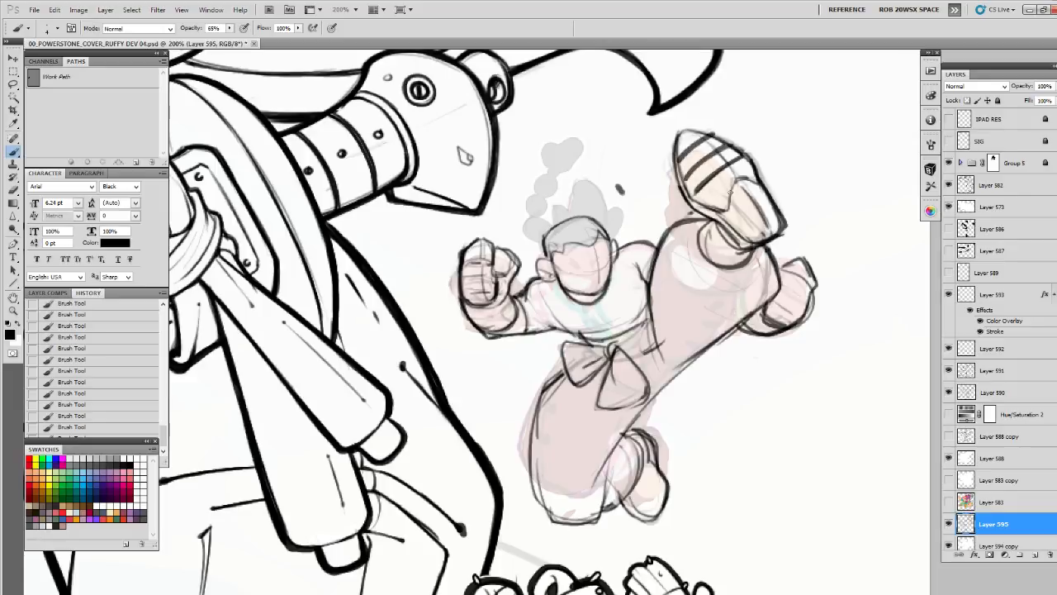
{"action": "left_click_drag", "start_coordinate": [712, 205], "coordinate": [758, 175]}
{"action": "left_click_drag", "start_coordinate": [734, 223], "coordinate": [771, 197]}
{"action": "left_click_drag", "start_coordinate": [750, 231], "coordinate": [779, 212]}
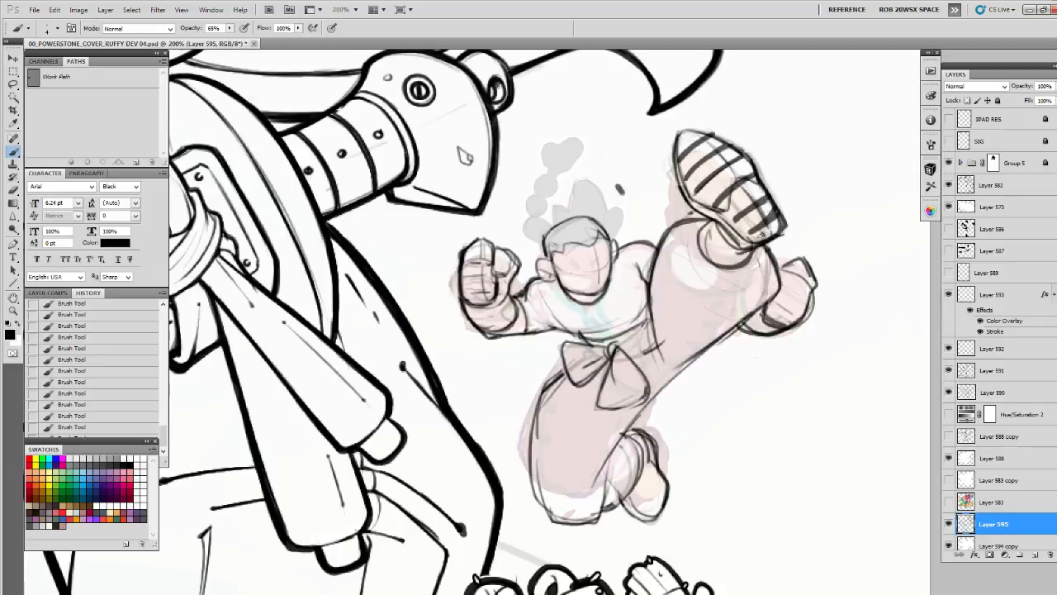
Draw the belt's waistband above the bow and the knotted fastenings down the front of the shirt
{"action": "mouse_move", "coordinate": [748, 257]}
{"action": "left_mouse_down"}
{"action": "mouse_move", "coordinate": [763, 295]}
{"action": "mouse_move", "coordinate": [707, 347]}
{"action": "left_mouse_up"}
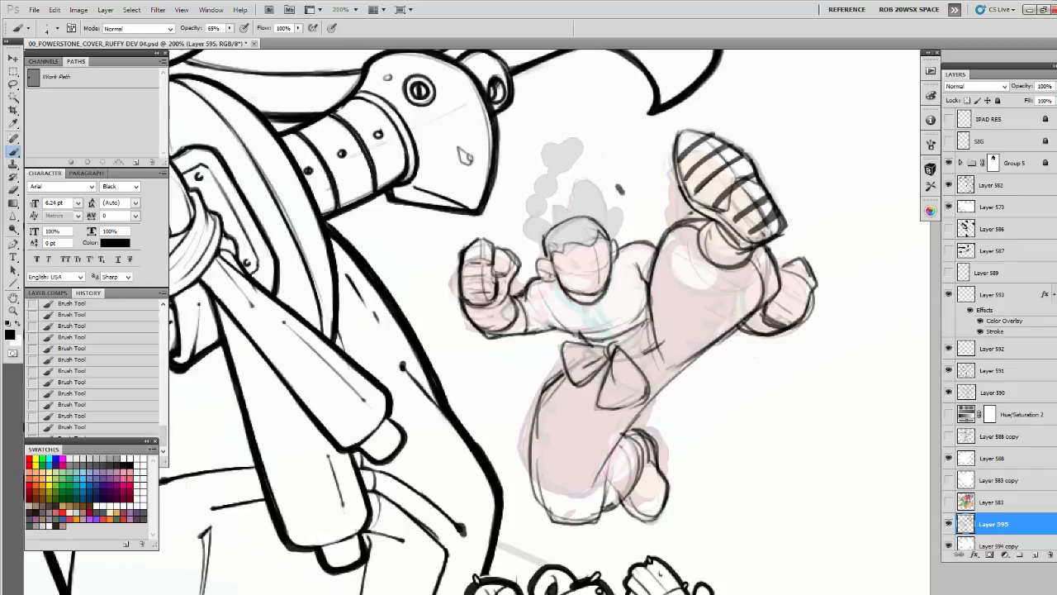
{"action": "mouse_move", "coordinate": [651, 288]}
{"action": "left_mouse_down"}
{"action": "mouse_move", "coordinate": [657, 344]}
{"action": "mouse_move", "coordinate": [625, 352]}
{"action": "left_mouse_up"}
{"action": "mouse_move", "coordinate": [651, 328]}
{"action": "left_mouse_down"}
{"action": "mouse_move", "coordinate": [629, 347]}
{"action": "mouse_move", "coordinate": [634, 330]}
{"action": "mouse_move", "coordinate": [616, 339]}
{"action": "left_mouse_up"}
{"action": "mouse_move", "coordinate": [648, 316]}
{"action": "left_mouse_down"}
{"action": "mouse_move", "coordinate": [620, 335]}
{"action": "mouse_move", "coordinate": [565, 336]}
{"action": "mouse_move", "coordinate": [587, 346]}
{"action": "mouse_move", "coordinate": [558, 356]}
{"action": "mouse_move", "coordinate": [569, 375]}
{"action": "left_mouse_up"}
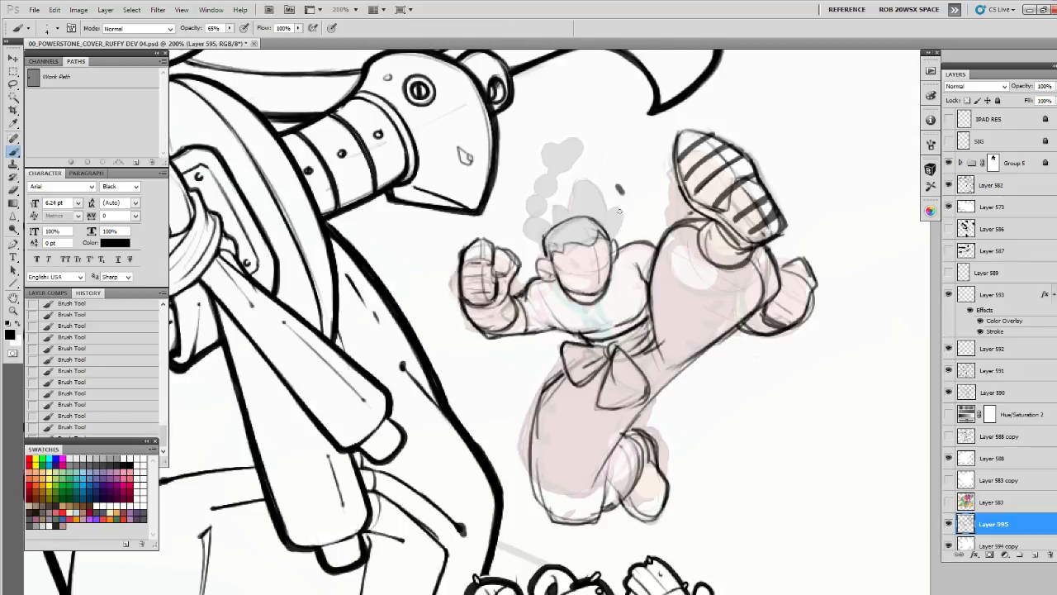
{"action": "left_click_drag", "start_coordinate": [594, 299], "coordinate": [607, 333]}
{"action": "mouse_move", "coordinate": [584, 300]}
{"action": "left_mouse_down"}
{"action": "mouse_move", "coordinate": [604, 332]}
{"action": "mouse_move", "coordinate": [606, 312]}
{"action": "mouse_move", "coordinate": [618, 329]}
{"action": "mouse_move", "coordinate": [595, 332]}
{"action": "left_mouse_up"}
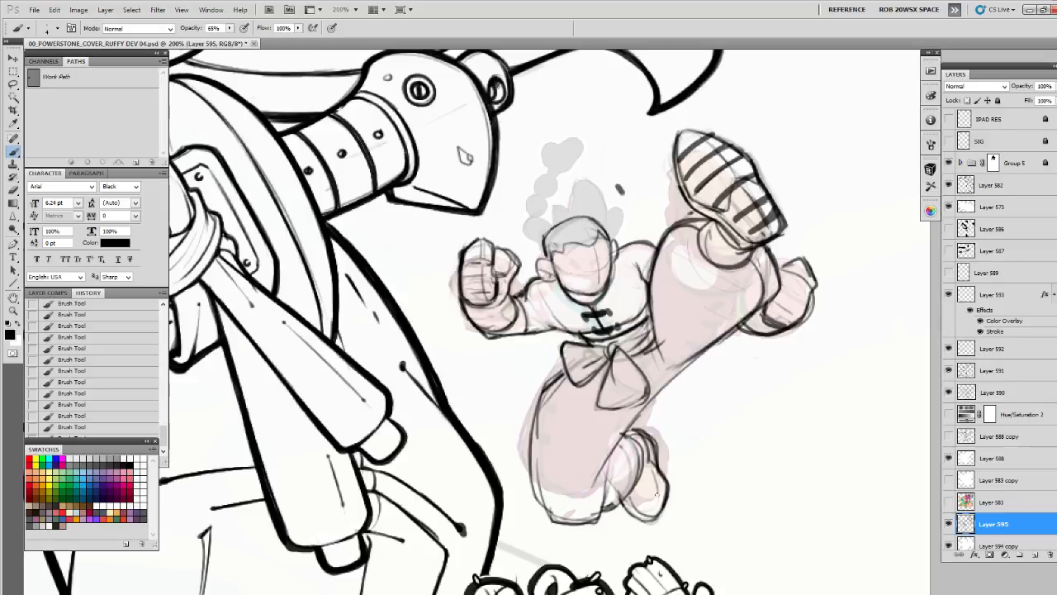
Rework the tucked rear foot's shoe, redrawing its outer contour and adding a sole line
{"action": "mouse_move", "coordinate": [659, 487]}
{"action": "left_mouse_down"}
{"action": "mouse_move", "coordinate": [634, 516]}
{"action": "mouse_move", "coordinate": [659, 502]}
{"action": "mouse_move", "coordinate": [659, 474]}
{"action": "left_mouse_up"}
{"action": "mouse_move", "coordinate": [622, 505]}
{"action": "left_mouse_down"}
{"action": "mouse_move", "coordinate": [644, 522]}
{"action": "mouse_move", "coordinate": [656, 515]}
{"action": "mouse_move", "coordinate": [666, 474]}
{"action": "left_mouse_up"}
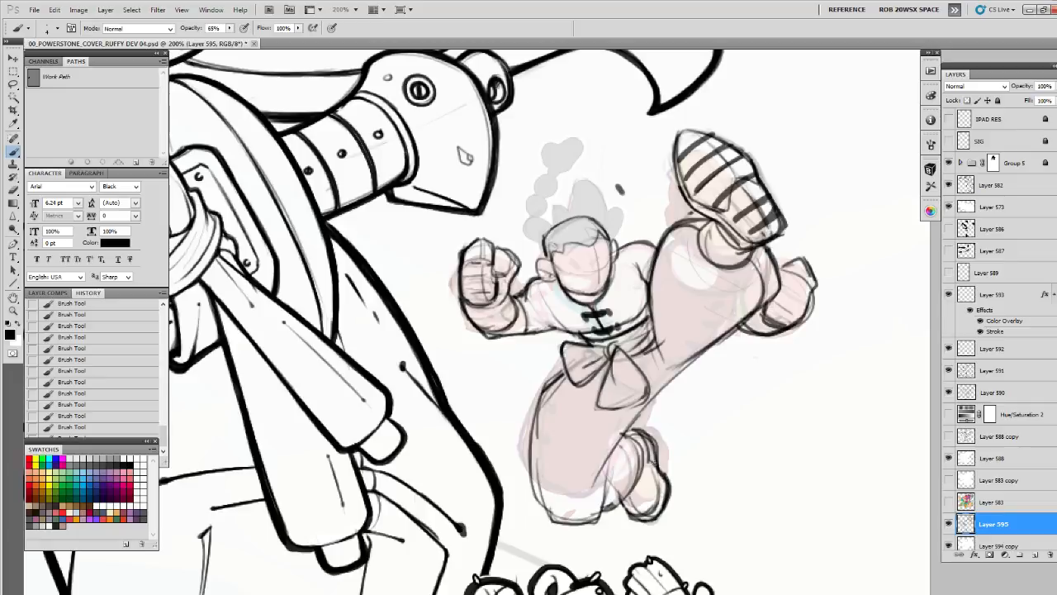
{"action": "mouse_move", "coordinate": [632, 520]}
{"action": "left_mouse_down"}
{"action": "mouse_move", "coordinate": [663, 500]}
{"action": "mouse_move", "coordinate": [649, 408]}
{"action": "left_mouse_up"}
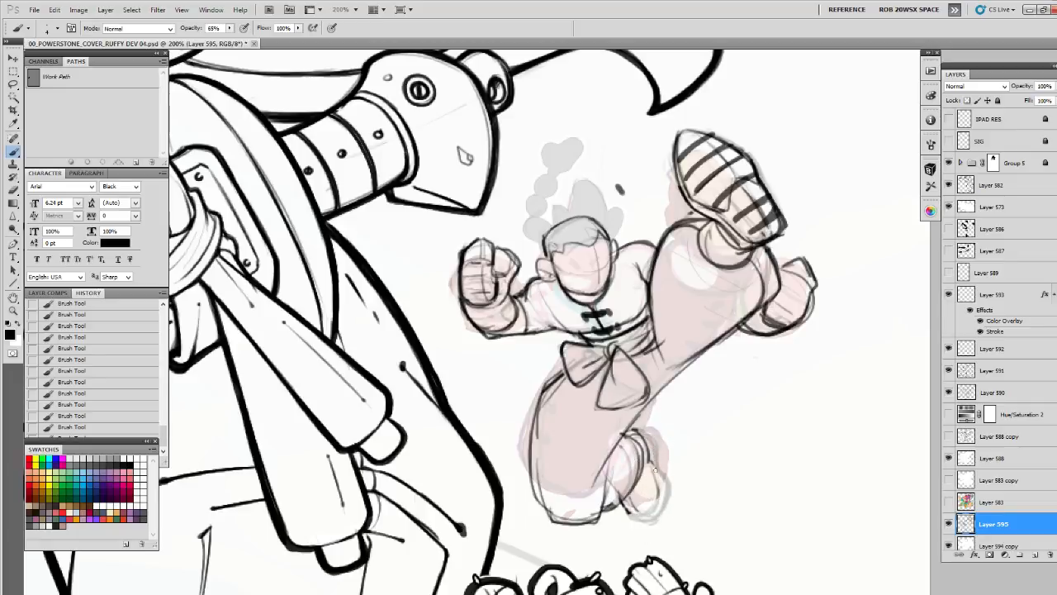
{"action": "mouse_move", "coordinate": [655, 469]}
{"action": "left_mouse_down"}
{"action": "mouse_move", "coordinate": [658, 510]}
{"action": "mouse_move", "coordinate": [630, 514]}
{"action": "mouse_move", "coordinate": [661, 496]}
{"action": "mouse_move", "coordinate": [635, 522]}
{"action": "mouse_move", "coordinate": [661, 516]}
{"action": "mouse_move", "coordinate": [669, 495]}
{"action": "mouse_move", "coordinate": [641, 430]}
{"action": "mouse_move", "coordinate": [669, 494]}
{"action": "left_mouse_up"}
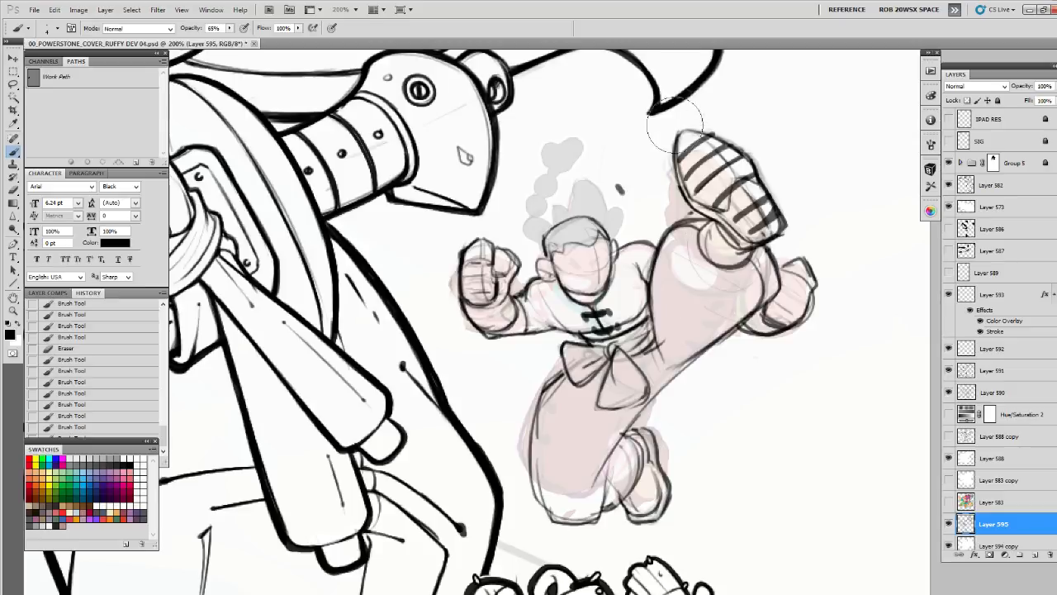
Erase the raised shoe's pointed toe tip, redraw it rounder and retouch the lower sole edge and ankle
{"action": "mouse_move", "coordinate": [685, 138]}
{"action": "left_mouse_down"}
{"action": "mouse_move", "coordinate": [667, 147]}
{"action": "mouse_move", "coordinate": [696, 126]}
{"action": "left_mouse_up"}
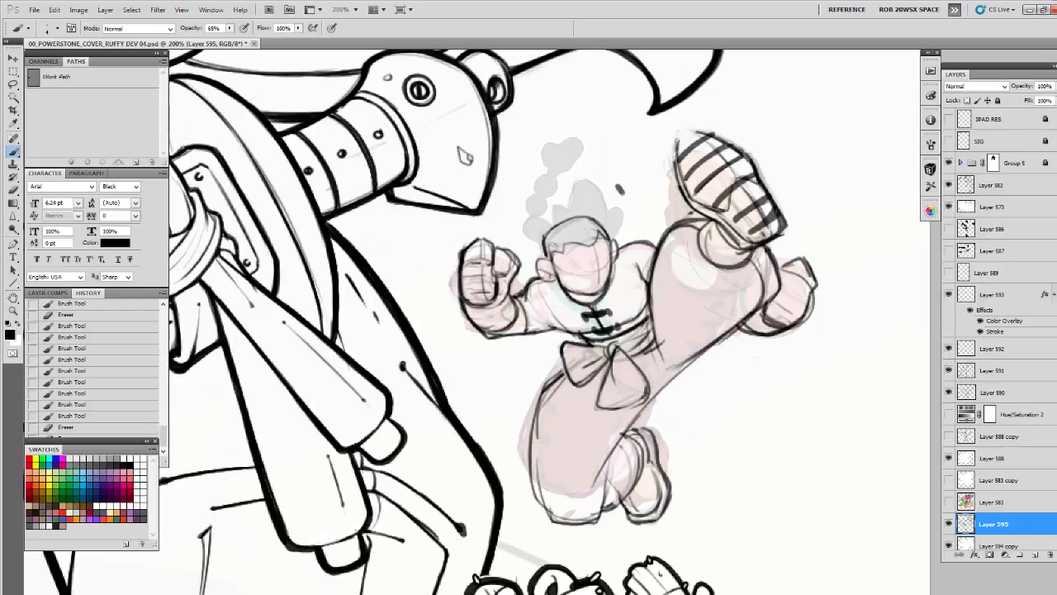
{"action": "mouse_move", "coordinate": [678, 137]}
{"action": "left_mouse_down"}
{"action": "mouse_move", "coordinate": [694, 129]}
{"action": "mouse_move", "coordinate": [682, 130]}
{"action": "mouse_move", "coordinate": [671, 170]}
{"action": "mouse_move", "coordinate": [686, 132]}
{"action": "left_mouse_up"}
{"action": "left_click_drag", "start_coordinate": [684, 203], "coordinate": [740, 242]}
{"action": "left_click_drag", "start_coordinate": [679, 139], "coordinate": [696, 124]}
{"action": "left_click_drag", "start_coordinate": [707, 221], "coordinate": [708, 259]}
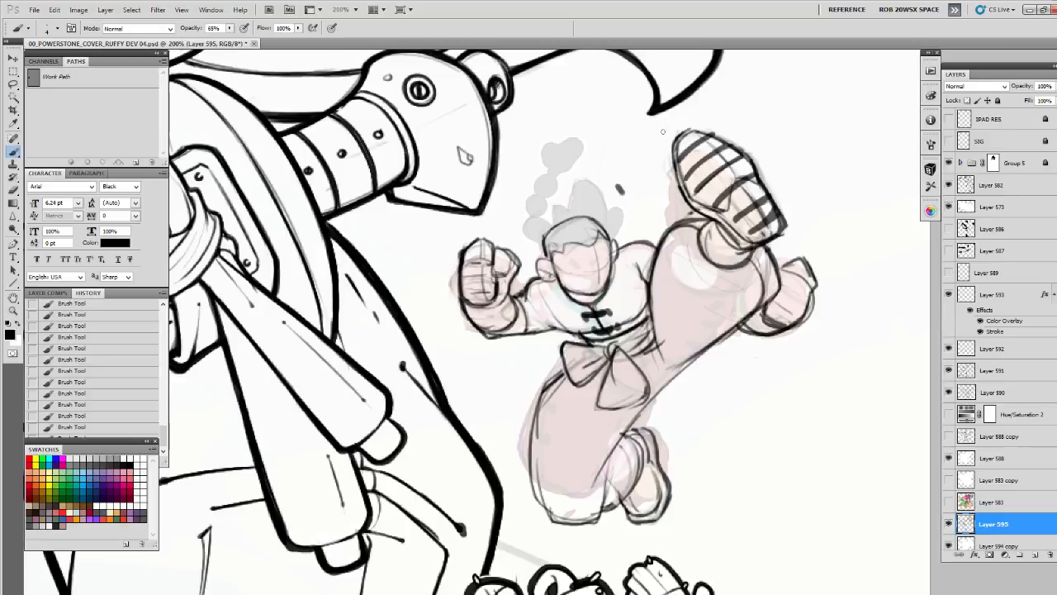
Erase the rear fist's rough lines and start redrawing its outer contour beyond the kicking leg
{"action": "mouse_move", "coordinate": [785, 280]}
{"action": "left_mouse_down"}
{"action": "mouse_move", "coordinate": [803, 269]}
{"action": "mouse_move", "coordinate": [804, 286]}
{"action": "mouse_move", "coordinate": [781, 302]}
{"action": "mouse_move", "coordinate": [780, 320]}
{"action": "mouse_move", "coordinate": [774, 293]}
{"action": "mouse_move", "coordinate": [747, 316]}
{"action": "mouse_move", "coordinate": [777, 324]}
{"action": "mouse_move", "coordinate": [794, 312]}
{"action": "mouse_move", "coordinate": [806, 264]}
{"action": "mouse_move", "coordinate": [780, 309]}
{"action": "mouse_move", "coordinate": [783, 294]}
{"action": "left_mouse_up"}
{"action": "key", "text": "e"}
{"action": "key", "text": "b"}
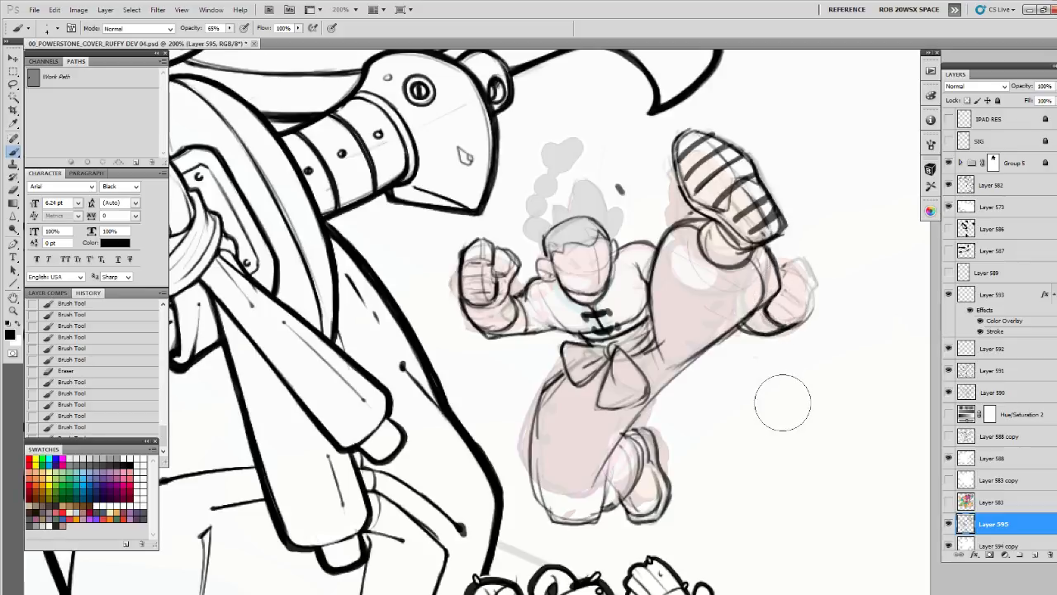
{"action": "mouse_move", "coordinate": [787, 266]}
{"action": "left_mouse_down"}
{"action": "mouse_move", "coordinate": [817, 294]}
{"action": "mouse_move", "coordinate": [790, 323]}
{"action": "left_mouse_up"}
{"action": "left_click_drag", "start_coordinate": [789, 286], "coordinate": [802, 301]}
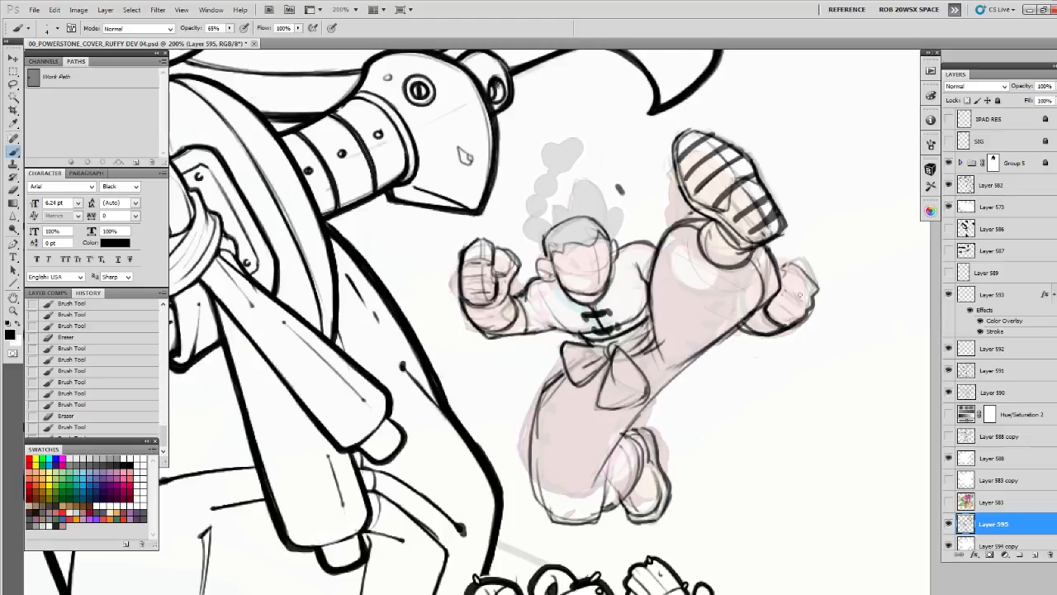
Draw the rear fist's curled fingers and thumb, and darken its outline and wrist
{"action": "mouse_move", "coordinate": [792, 265]}
{"action": "left_mouse_down"}
{"action": "mouse_move", "coordinate": [781, 287]}
{"action": "mouse_move", "coordinate": [811, 299]}
{"action": "mouse_move", "coordinate": [787, 321]}
{"action": "mouse_move", "coordinate": [790, 302]}
{"action": "left_mouse_up"}
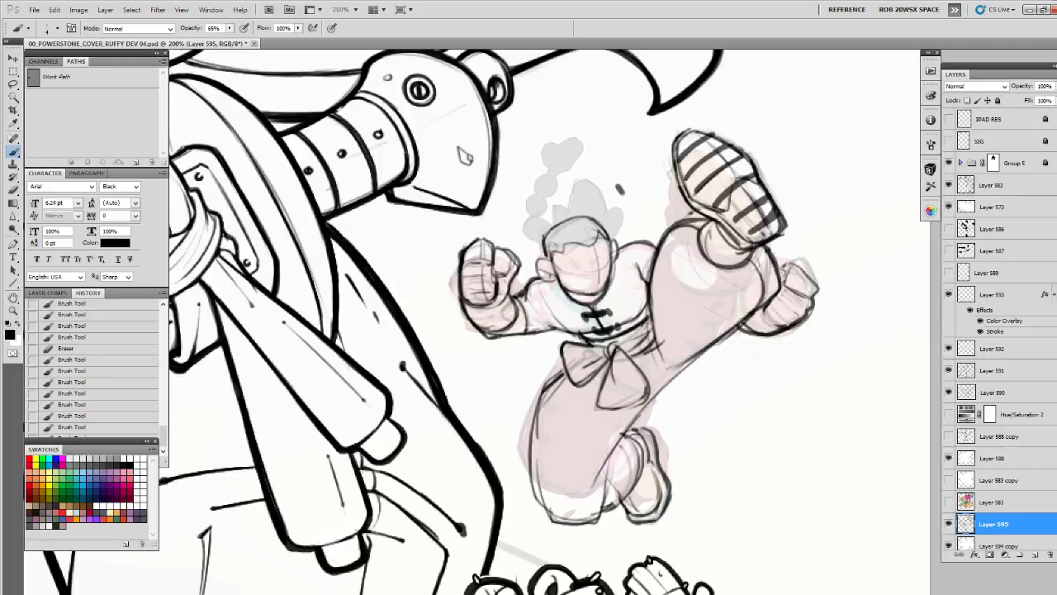
{"action": "left_click_drag", "start_coordinate": [787, 285], "coordinate": [786, 256]}
{"action": "mouse_move", "coordinate": [805, 293]}
{"action": "left_mouse_down"}
{"action": "mouse_move", "coordinate": [794, 277]}
{"action": "mouse_move", "coordinate": [816, 274]}
{"action": "left_mouse_up"}
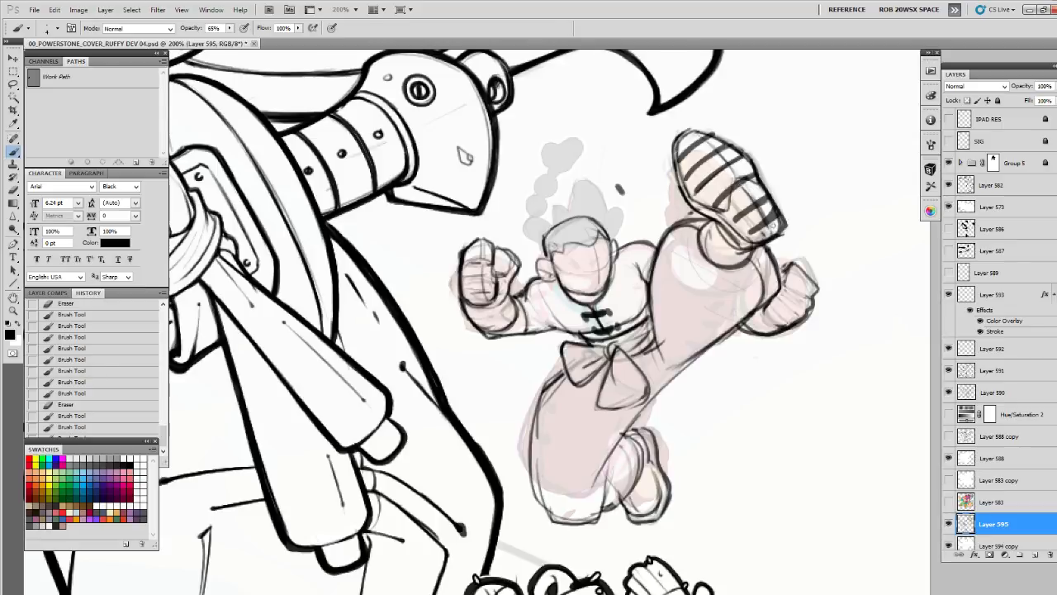
{"action": "mouse_move", "coordinate": [787, 284]}
{"action": "left_mouse_down"}
{"action": "mouse_move", "coordinate": [778, 304]}
{"action": "mouse_move", "coordinate": [793, 310]}
{"action": "mouse_move", "coordinate": [776, 302]}
{"action": "mouse_move", "coordinate": [766, 317]}
{"action": "mouse_move", "coordinate": [785, 324]}
{"action": "mouse_move", "coordinate": [776, 326]}
{"action": "mouse_move", "coordinate": [764, 312]}
{"action": "mouse_move", "coordinate": [784, 327]}
{"action": "mouse_move", "coordinate": [778, 311]}
{"action": "mouse_move", "coordinate": [775, 323]}
{"action": "mouse_move", "coordinate": [795, 240]}
{"action": "left_mouse_up"}
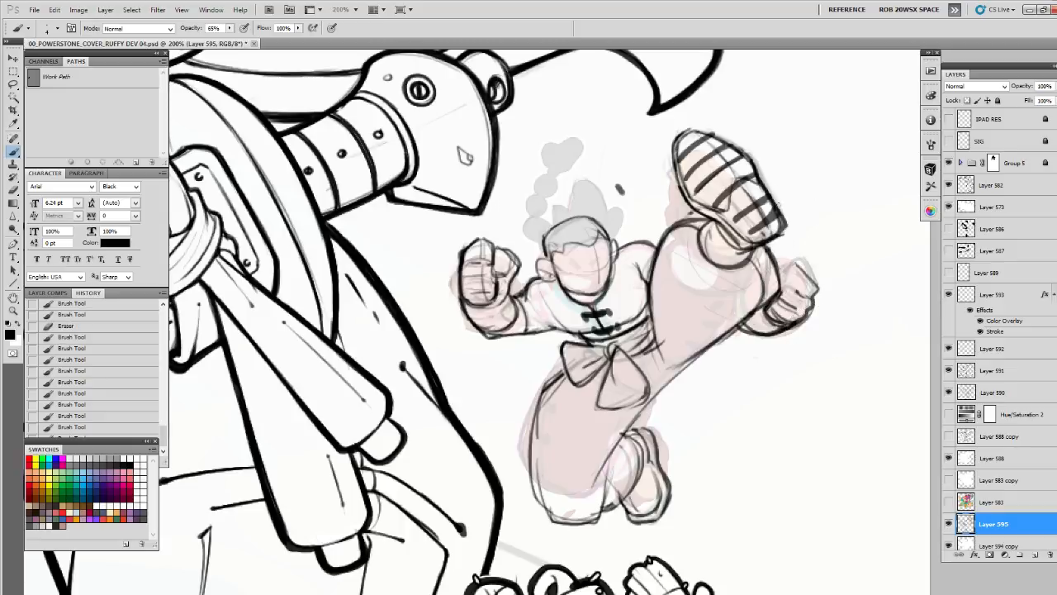
{"action": "mouse_move", "coordinate": [792, 264]}
{"action": "left_mouse_down"}
{"action": "mouse_move", "coordinate": [819, 288]}
{"action": "mouse_move", "coordinate": [786, 261]}
{"action": "mouse_move", "coordinate": [773, 291]}
{"action": "mouse_move", "coordinate": [782, 326]}
{"action": "mouse_move", "coordinate": [757, 325]}
{"action": "left_mouse_up"}
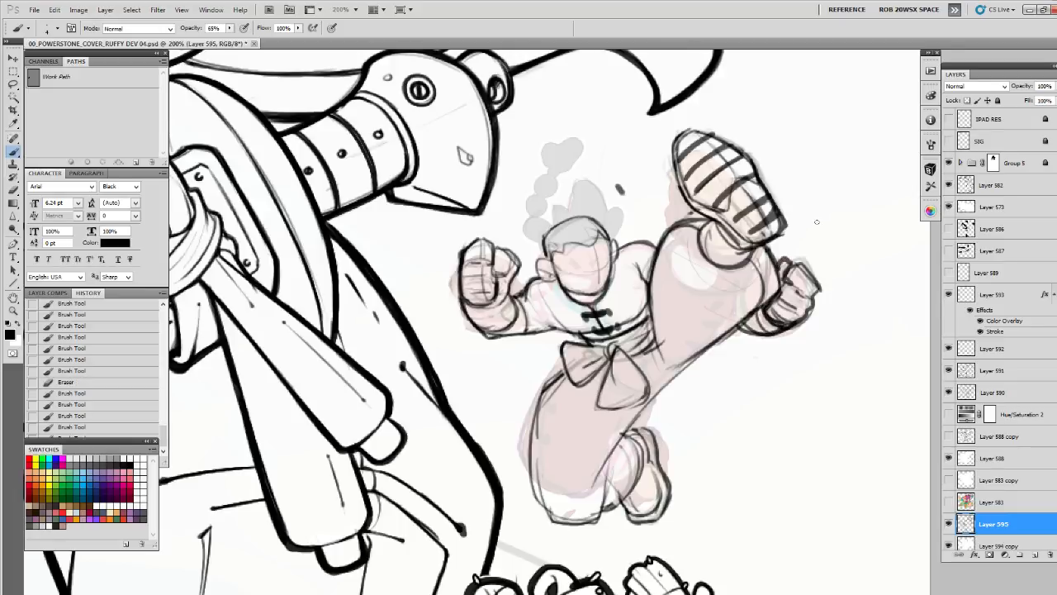
{"action": "left_click_drag", "start_coordinate": [815, 276], "coordinate": [798, 321]}
Add fold lines to the kicking leg's trousers and strengthen the bent leg's outer contour, knee and lower edge
{"action": "left_click_drag", "start_coordinate": [683, 273], "coordinate": [695, 262]}
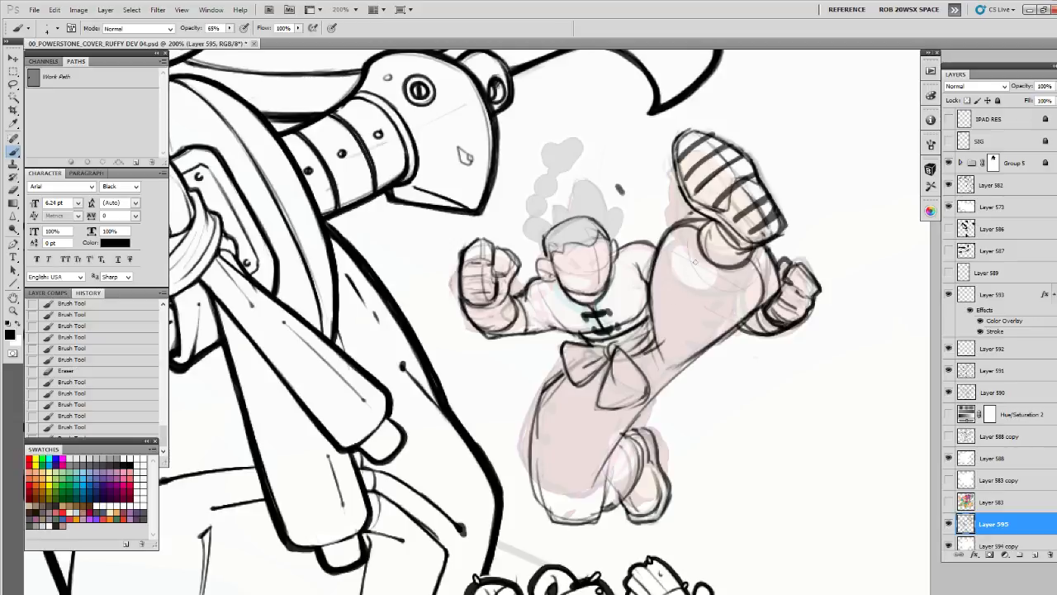
{"action": "left_click_drag", "start_coordinate": [665, 302], "coordinate": [664, 387]}
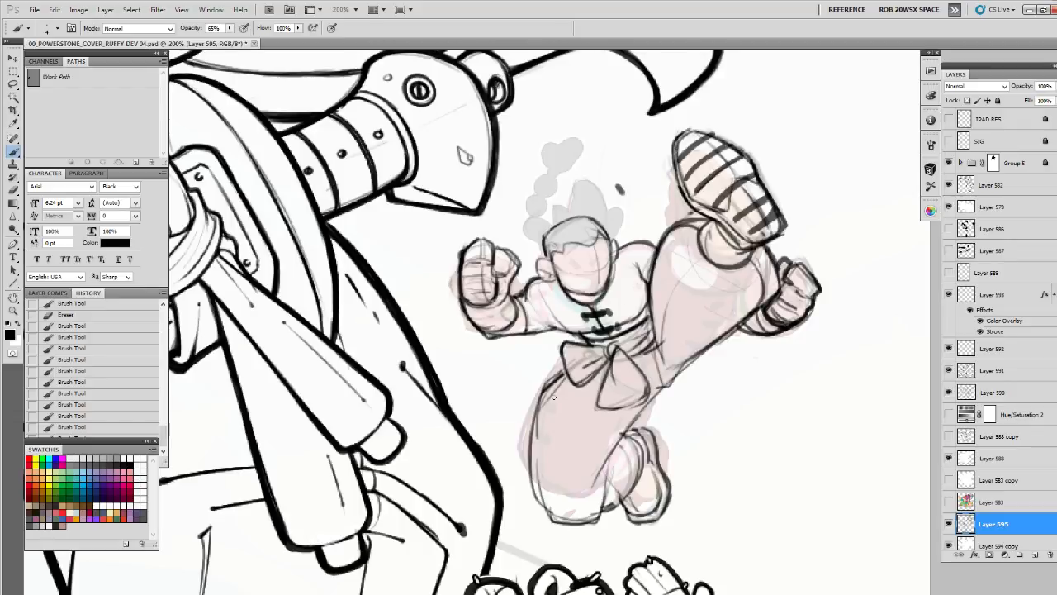
{"action": "mouse_move", "coordinate": [550, 384]}
{"action": "left_mouse_down"}
{"action": "mouse_move", "coordinate": [535, 446]}
{"action": "mouse_move", "coordinate": [541, 508]}
{"action": "mouse_move", "coordinate": [538, 494]}
{"action": "mouse_move", "coordinate": [545, 512]}
{"action": "mouse_move", "coordinate": [572, 519]}
{"action": "left_mouse_up"}
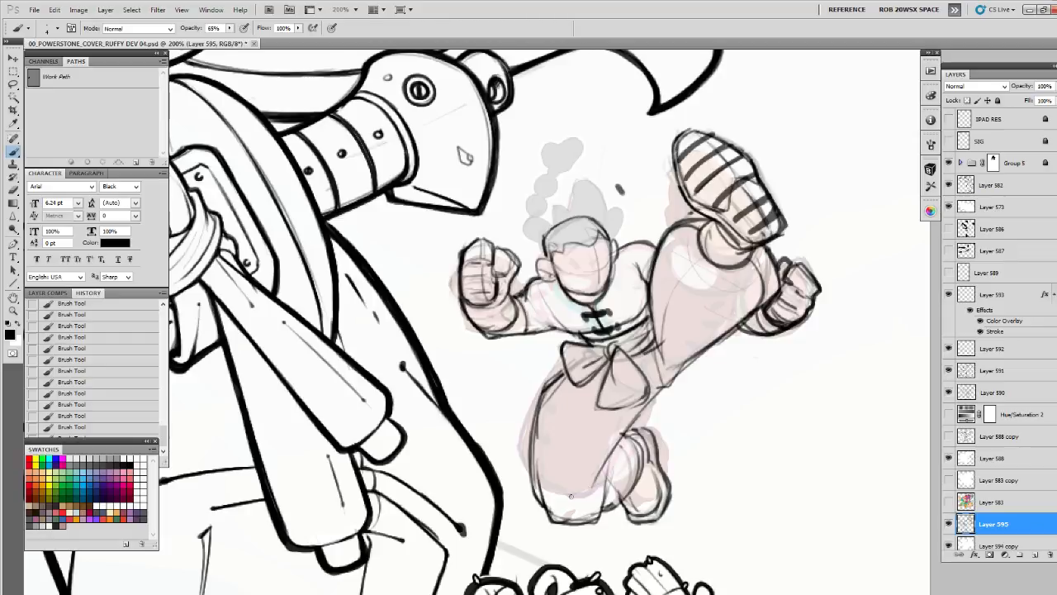
{"action": "left_click_drag", "start_coordinate": [571, 496], "coordinate": [586, 494]}
{"action": "mouse_move", "coordinate": [594, 520]}
{"action": "left_mouse_down"}
{"action": "mouse_move", "coordinate": [626, 475]}
{"action": "mouse_move", "coordinate": [604, 511]}
{"action": "mouse_move", "coordinate": [625, 497]}
{"action": "left_mouse_up"}
{"action": "left_click_drag", "start_coordinate": [623, 497], "coordinate": [637, 474]}
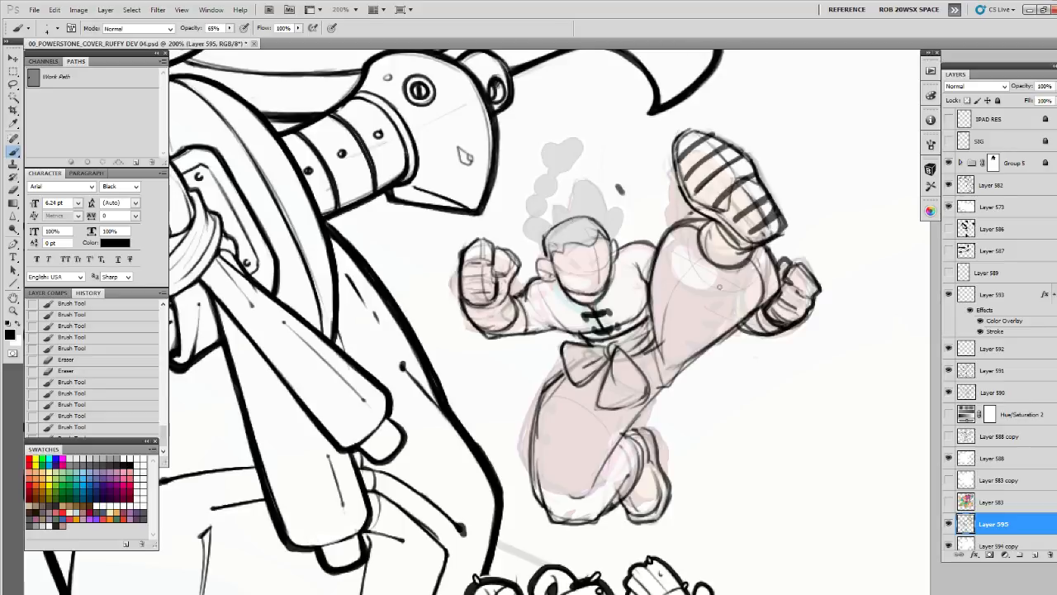
Refine the kicking leg's trouser cuff and the ankle lines beneath the raised shoe
{"action": "left_click_drag", "start_coordinate": [750, 255], "coordinate": [737, 266]}
{"action": "left_click_drag", "start_coordinate": [749, 256], "coordinate": [731, 265]}
{"action": "left_click_drag", "start_coordinate": [745, 260], "coordinate": [730, 264]}
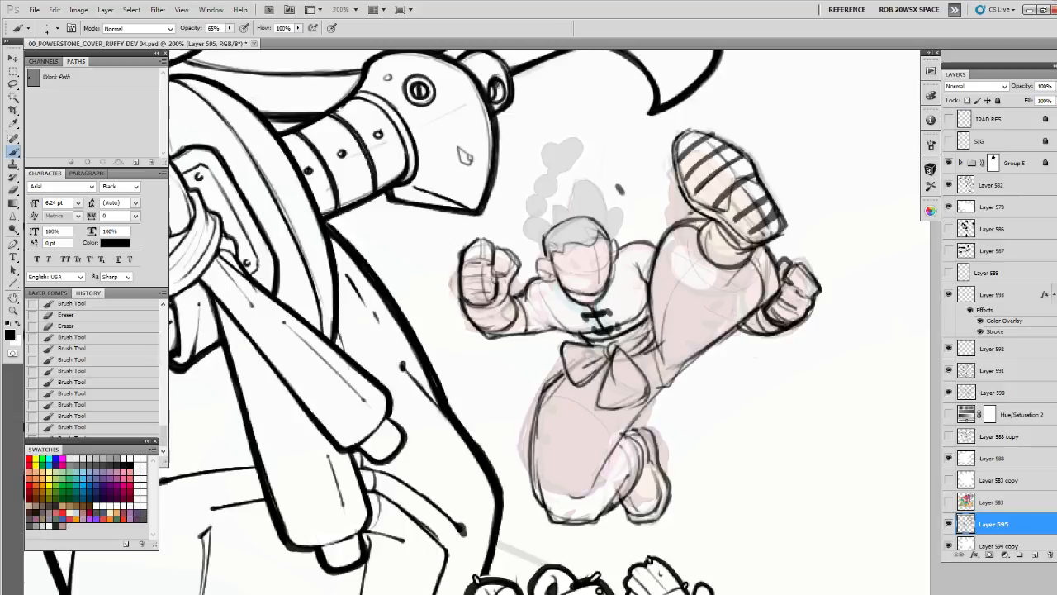
{"action": "mouse_move", "coordinate": [708, 221]}
{"action": "left_mouse_down"}
{"action": "mouse_move", "coordinate": [700, 237]}
{"action": "mouse_move", "coordinate": [743, 260]}
{"action": "mouse_move", "coordinate": [718, 263]}
{"action": "mouse_move", "coordinate": [760, 253]}
{"action": "left_mouse_up"}
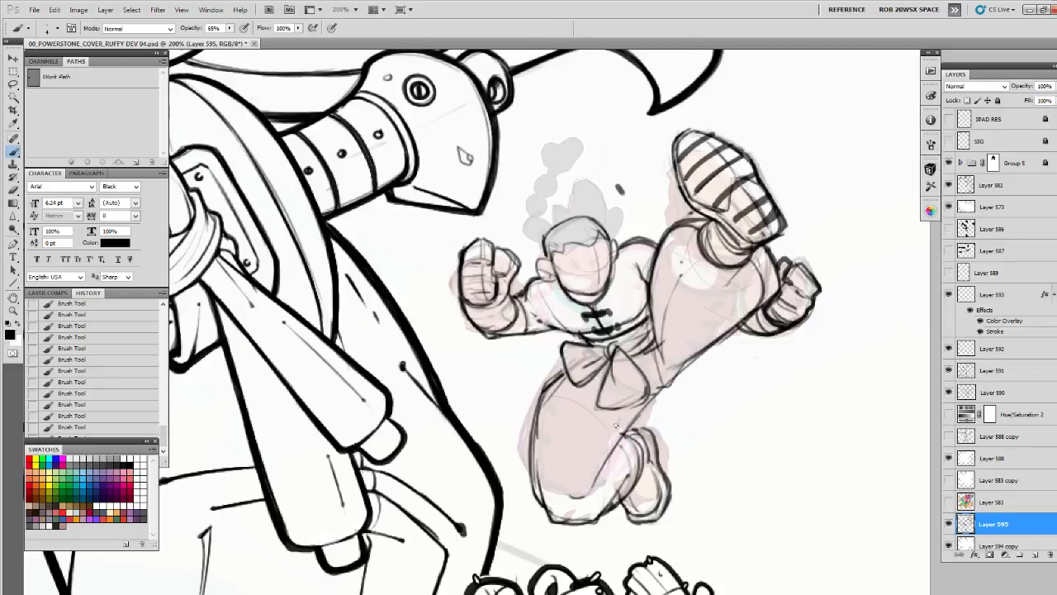
Add crease lines behind the bent knee and touch up the tucked foot's cuff and shoe
{"action": "mouse_move", "coordinate": [612, 427]}
{"action": "left_mouse_down"}
{"action": "mouse_move", "coordinate": [652, 398]}
{"action": "mouse_move", "coordinate": [626, 431]}
{"action": "left_mouse_up"}
{"action": "left_click_drag", "start_coordinate": [623, 446], "coordinate": [620, 466]}
{"action": "left_click_drag", "start_coordinate": [620, 506], "coordinate": [643, 519]}
{"action": "mouse_move", "coordinate": [653, 470]}
{"action": "left_mouse_down"}
{"action": "mouse_move", "coordinate": [662, 490]}
{"action": "mouse_move", "coordinate": [650, 474]}
{"action": "left_mouse_up"}
Redraw the head's hairline, ear and skull contour, and outline the segmented braid with its spiky tuft
{"action": "left_click_drag", "start_coordinate": [574, 217], "coordinate": [560, 222]}
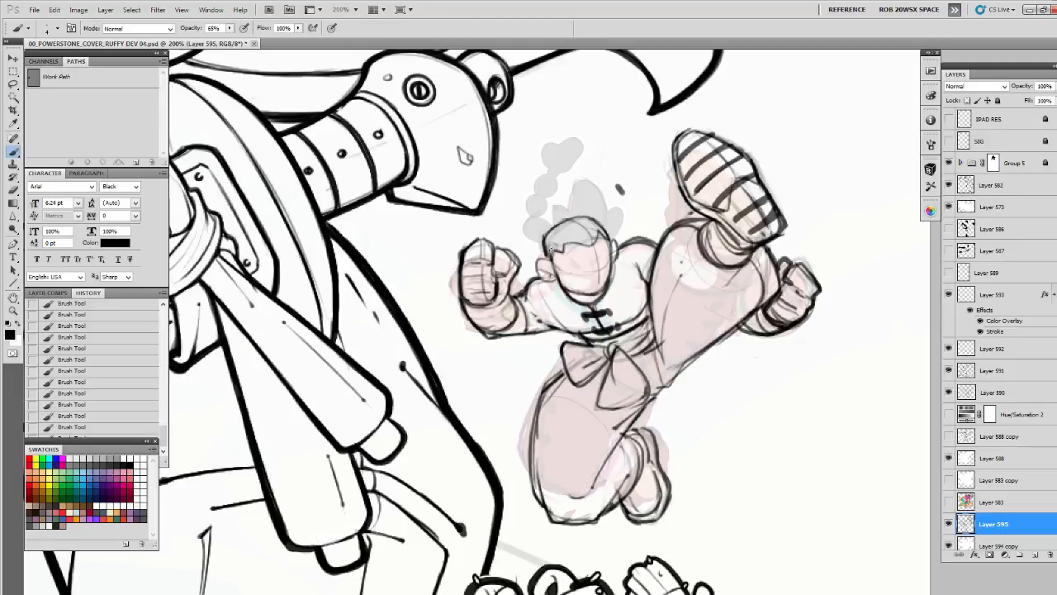
{"action": "left_click_drag", "start_coordinate": [556, 246], "coordinate": [561, 278]}
{"action": "left_click_drag", "start_coordinate": [543, 241], "coordinate": [611, 228]}
{"action": "mouse_move", "coordinate": [537, 252]}
{"action": "left_mouse_down"}
{"action": "mouse_move", "coordinate": [561, 237]}
{"action": "mouse_move", "coordinate": [560, 279]}
{"action": "left_mouse_up"}
{"action": "mouse_move", "coordinate": [604, 237]}
{"action": "left_mouse_down"}
{"action": "mouse_move", "coordinate": [611, 262]}
{"action": "mouse_move", "coordinate": [601, 227]}
{"action": "mouse_move", "coordinate": [587, 214]}
{"action": "mouse_move", "coordinate": [565, 223]}
{"action": "left_mouse_up"}
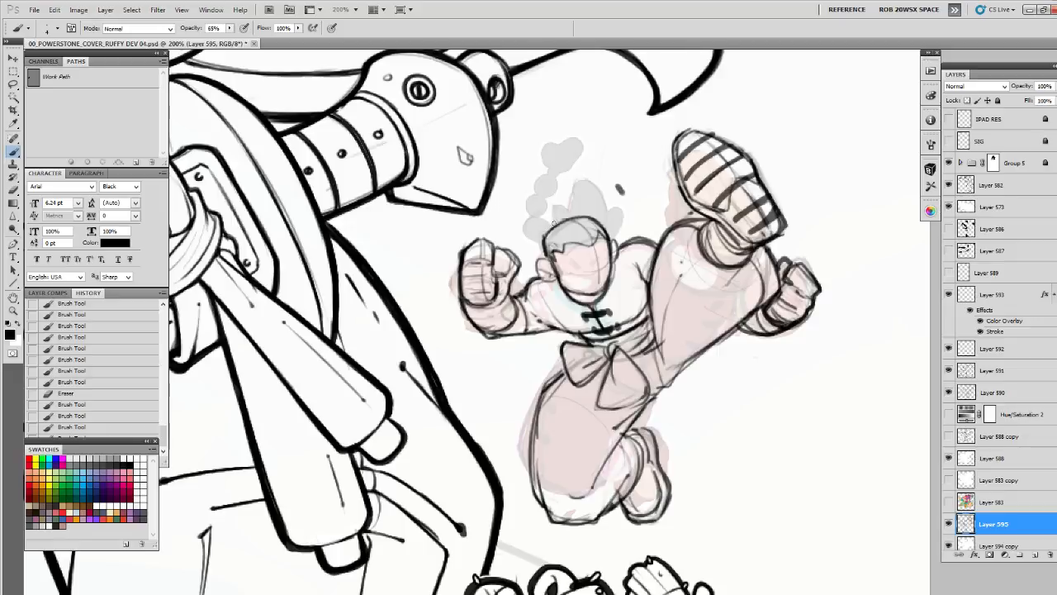
{"action": "mouse_move", "coordinate": [529, 223]}
{"action": "left_mouse_down"}
{"action": "mouse_move", "coordinate": [544, 213]}
{"action": "mouse_move", "coordinate": [529, 235]}
{"action": "mouse_move", "coordinate": [553, 216]}
{"action": "mouse_move", "coordinate": [547, 204]}
{"action": "mouse_move", "coordinate": [529, 216]}
{"action": "mouse_move", "coordinate": [533, 190]}
{"action": "mouse_move", "coordinate": [550, 184]}
{"action": "mouse_move", "coordinate": [535, 178]}
{"action": "mouse_move", "coordinate": [555, 169]}
{"action": "mouse_move", "coordinate": [537, 144]}
{"action": "mouse_move", "coordinate": [554, 130]}
{"action": "mouse_move", "coordinate": [584, 152]}
{"action": "mouse_move", "coordinate": [558, 165]}
{"action": "left_mouse_up"}
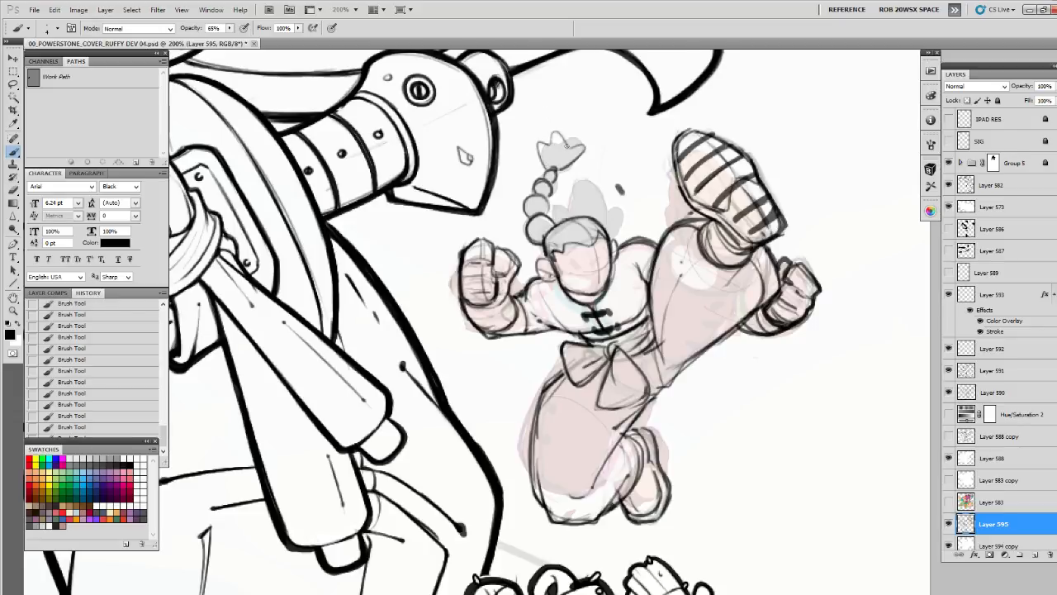
{"action": "left_click_drag", "start_coordinate": [558, 133], "coordinate": [543, 165]}
Lasso the raised shoe, scale it down to about 88.7% and shift it slightly down toward the ankle
{"action": "key", "text": "l"}
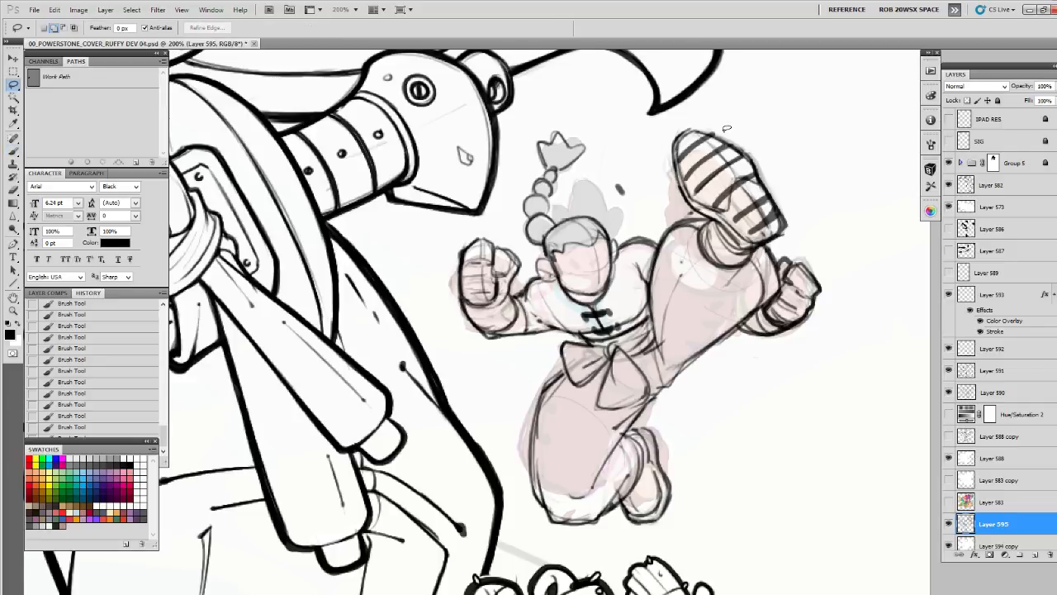
{"action": "mouse_move", "coordinate": [726, 129]}
{"action": "left_mouse_down"}
{"action": "mouse_move", "coordinate": [667, 132]}
{"action": "mouse_move", "coordinate": [682, 200]}
{"action": "mouse_move", "coordinate": [714, 214]}
{"action": "mouse_move", "coordinate": [742, 249]}
{"action": "mouse_move", "coordinate": [742, 122]}
{"action": "mouse_move", "coordinate": [734, 127]}
{"action": "left_mouse_up"}
{"action": "key", "text": "ctrl+t"}
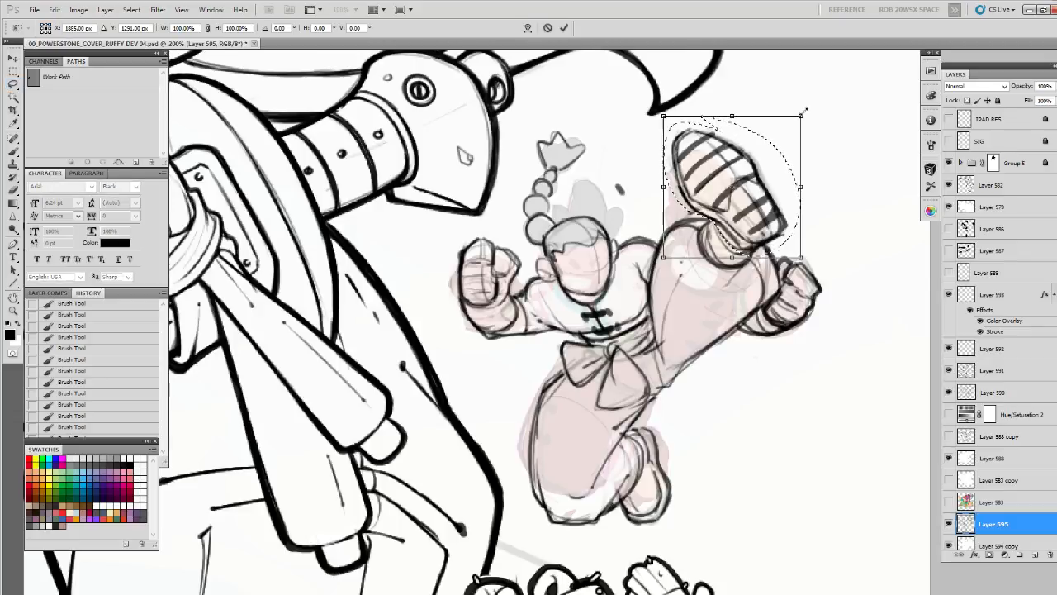
{"action": "left_click_drag", "start_coordinate": [806, 115], "coordinate": [775, 145]}
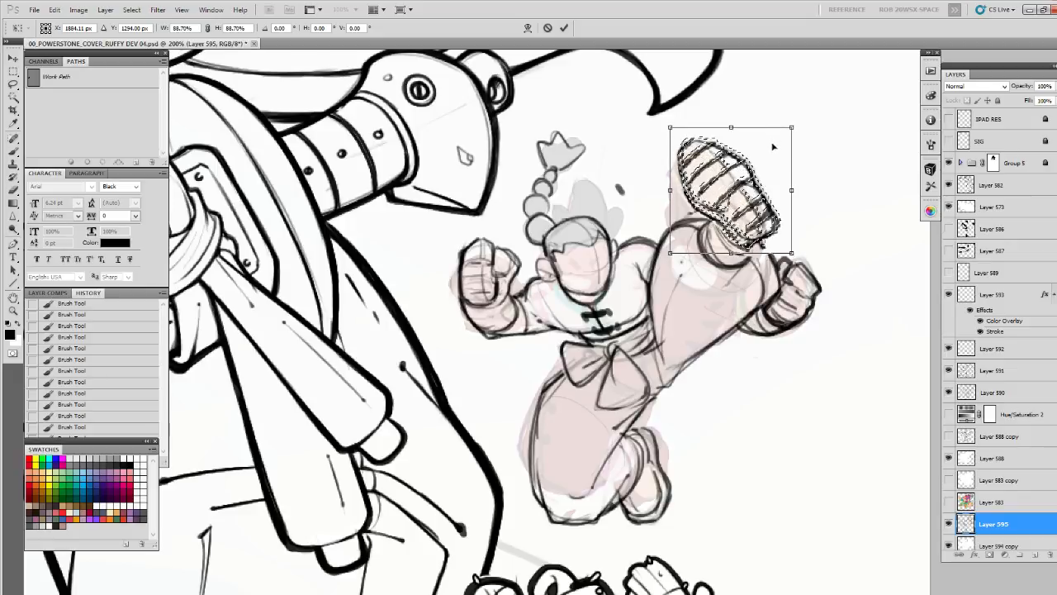
{"action": "key", "text": "Return"}
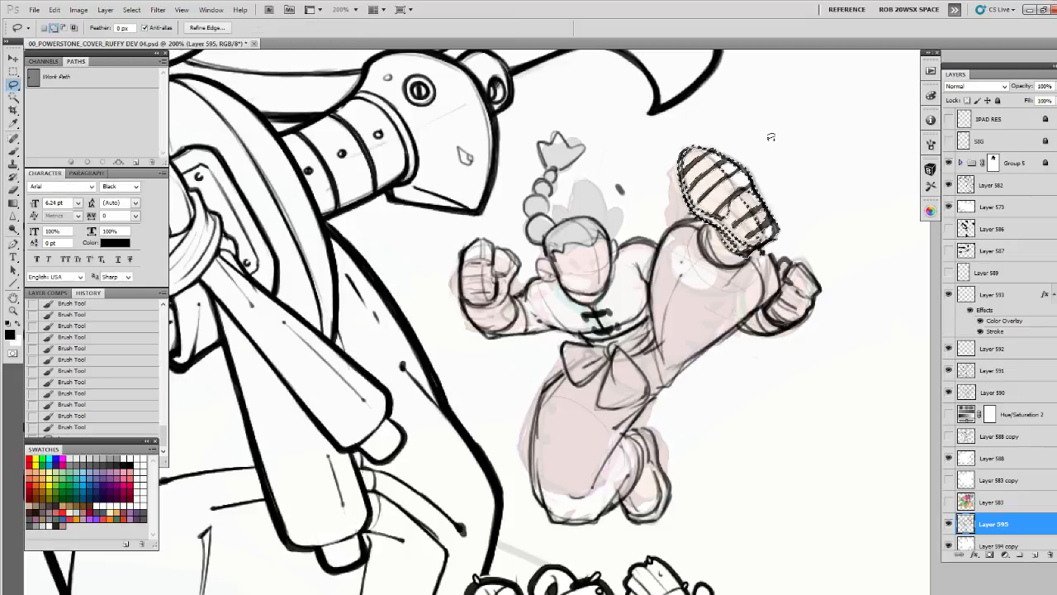
Free-transform the selected raised shoe to about 101% height with a -2.73° horizontal skew, then clear the selection
{"action": "key", "text": "ctrl+t"}
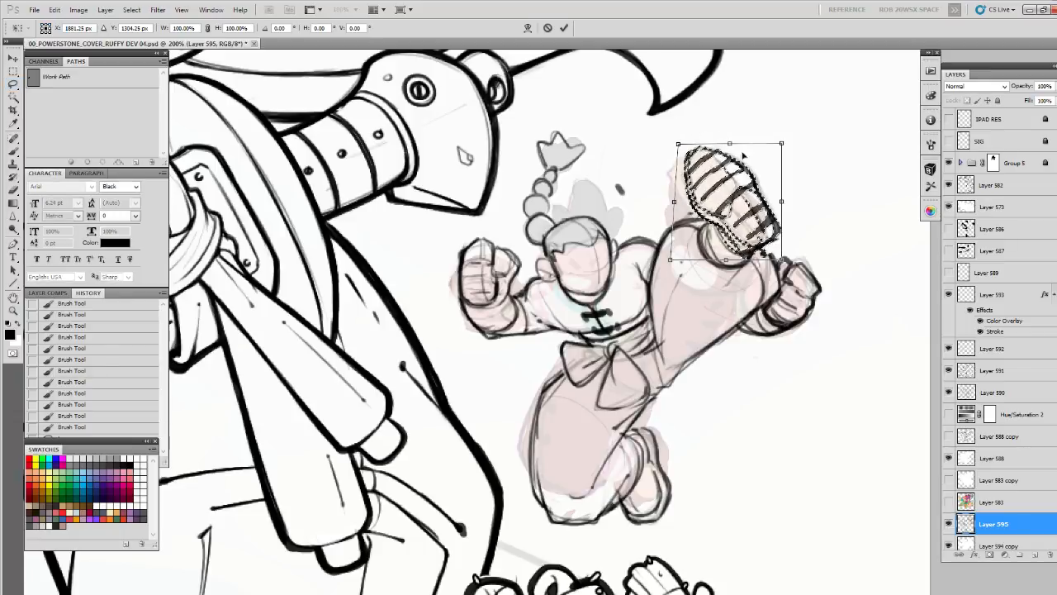
{"action": "left_click_drag", "start_coordinate": [729, 143], "coordinate": [733, 143]}
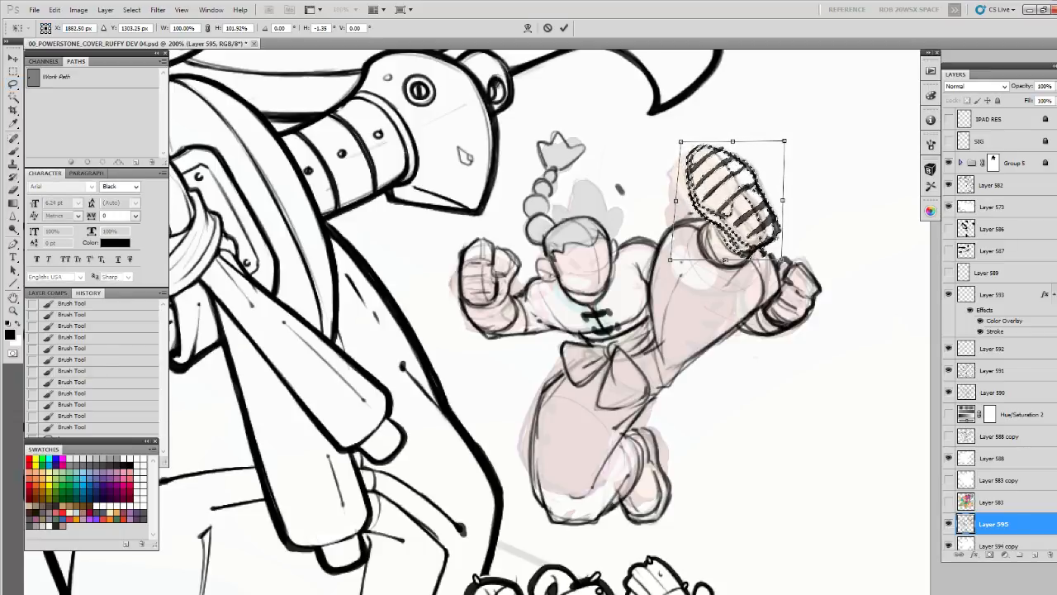
{"action": "left_click_drag", "start_coordinate": [725, 261], "coordinate": [722, 259]}
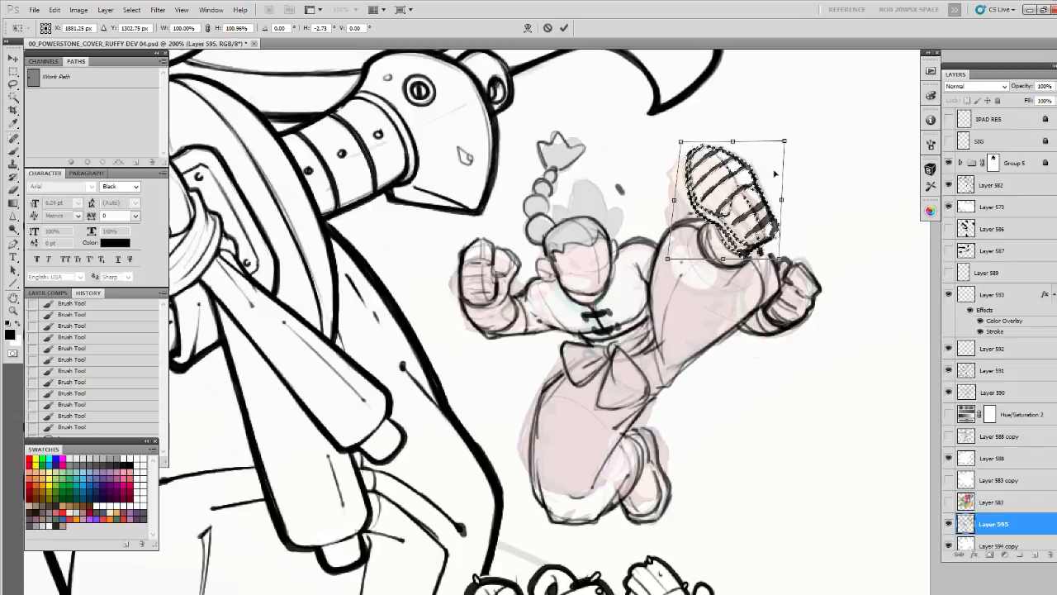
{"action": "key", "text": "Return"}
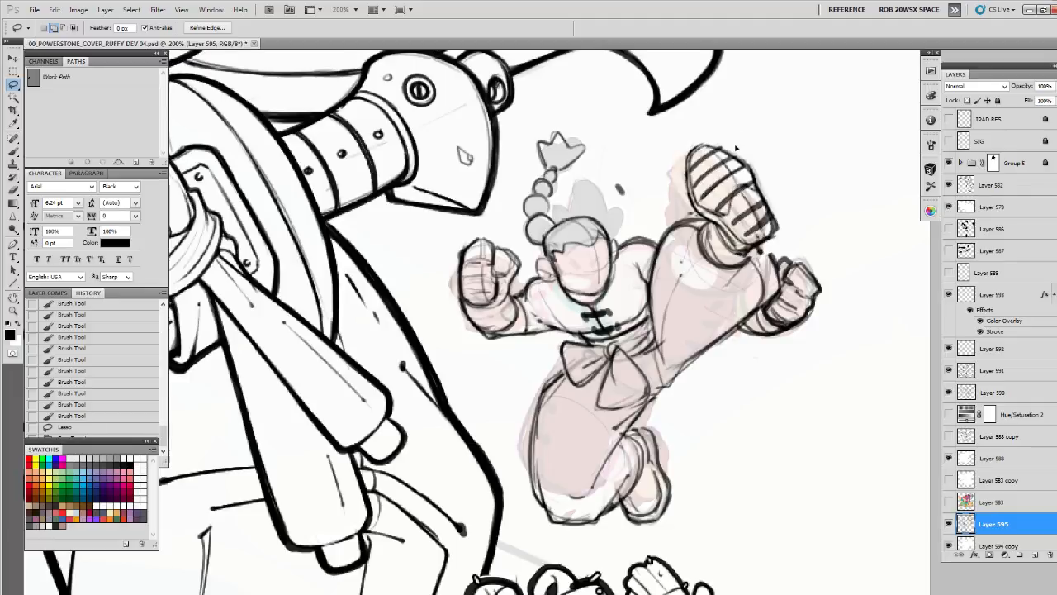
{"action": "key", "text": "ctrl+d"}
{"action": "left_click_drag", "start_coordinate": [735, 148], "coordinate": [749, 144]}
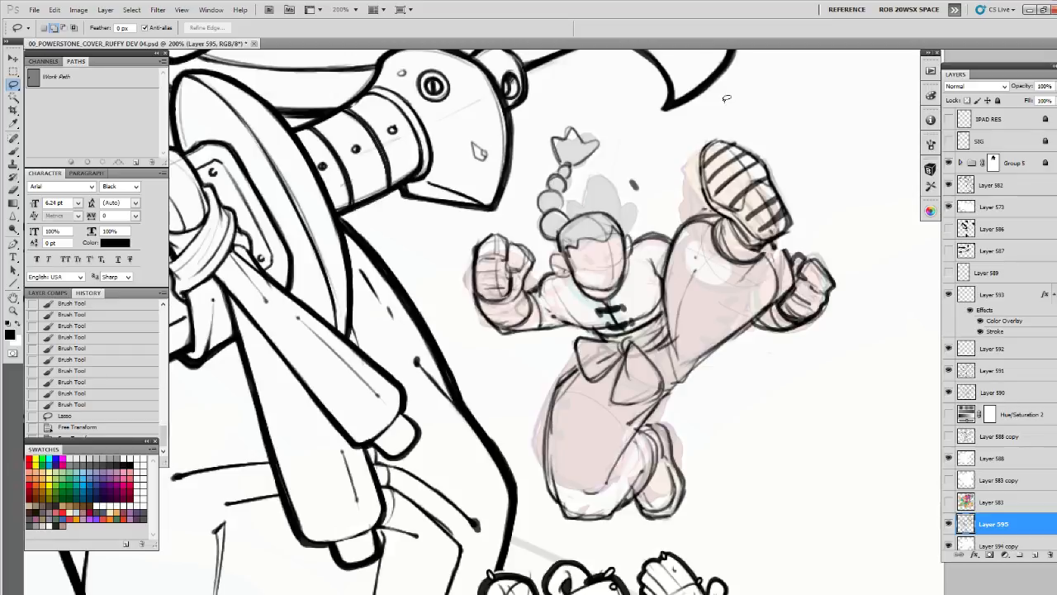
Paint solid black wristbands on both forearms, raising the brush opacity to 100%
{"action": "key", "text": "b"}
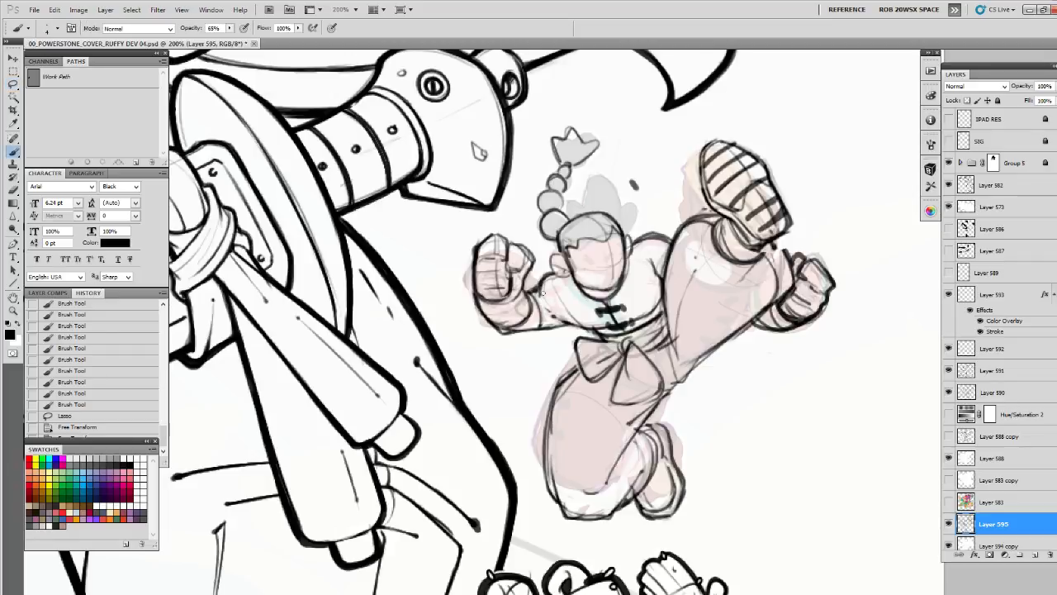
{"action": "mouse_move", "coordinate": [507, 282]}
{"action": "left_mouse_down"}
{"action": "mouse_move", "coordinate": [609, 296]}
{"action": "mouse_move", "coordinate": [597, 320]}
{"action": "mouse_move", "coordinate": [625, 307]}
{"action": "mouse_move", "coordinate": [603, 326]}
{"action": "mouse_move", "coordinate": [629, 299]}
{"action": "mouse_move", "coordinate": [578, 324]}
{"action": "mouse_move", "coordinate": [570, 290]}
{"action": "mouse_move", "coordinate": [626, 306]}
{"action": "mouse_move", "coordinate": [632, 291]}
{"action": "mouse_move", "coordinate": [584, 323]}
{"action": "mouse_move", "coordinate": [603, 344]}
{"action": "mouse_move", "coordinate": [632, 312]}
{"action": "mouse_move", "coordinate": [581, 328]}
{"action": "mouse_move", "coordinate": [594, 340]}
{"action": "mouse_move", "coordinate": [632, 312]}
{"action": "mouse_move", "coordinate": [583, 327]}
{"action": "mouse_move", "coordinate": [632, 319]}
{"action": "mouse_move", "coordinate": [635, 309]}
{"action": "left_mouse_up"}
{"action": "key", "text": "ctrl+z"}
{"action": "left_click", "coordinate": [231, 31]}
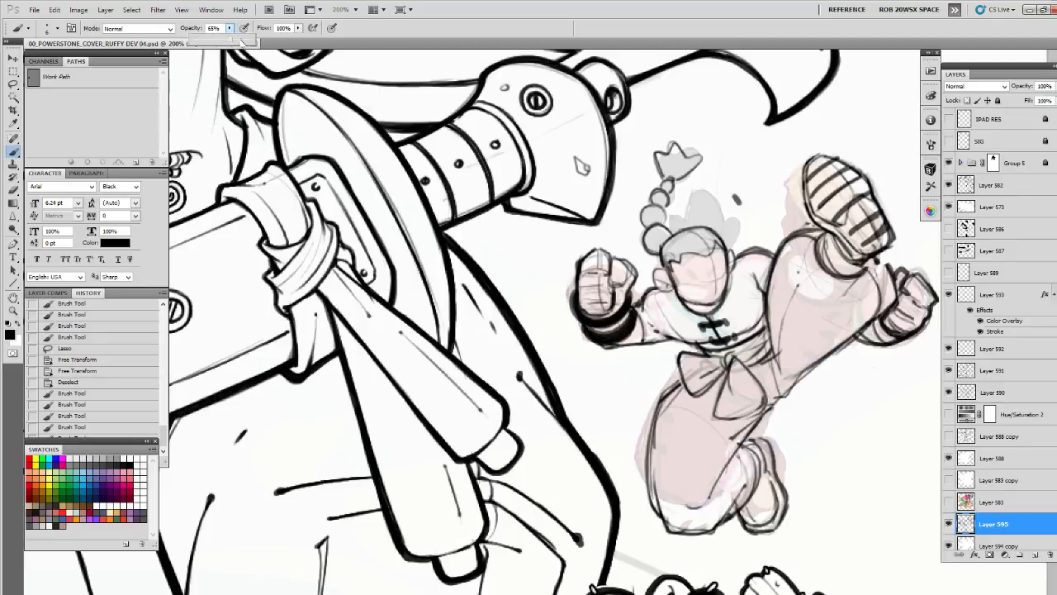
{"action": "left_click_drag", "start_coordinate": [238, 41], "coordinate": [263, 39]}
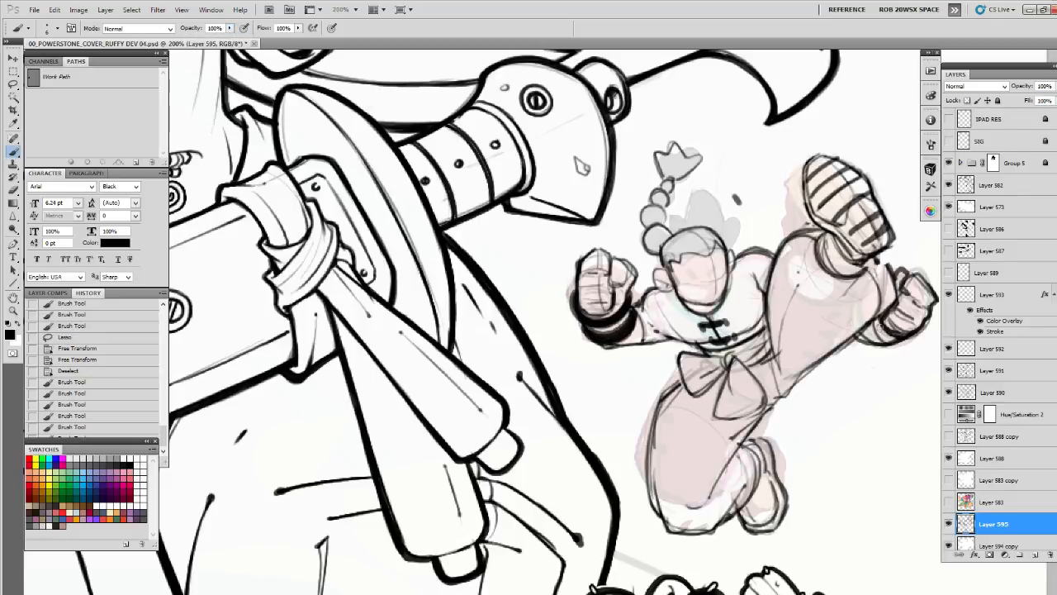
{"action": "mouse_move", "coordinate": [875, 351]}
{"action": "left_mouse_down"}
{"action": "mouse_move", "coordinate": [741, 354]}
{"action": "mouse_move", "coordinate": [748, 363]}
{"action": "mouse_move", "coordinate": [736, 342]}
{"action": "mouse_move", "coordinate": [778, 354]}
{"action": "left_mouse_up"}
{"action": "mouse_move", "coordinate": [523, 299]}
{"action": "left_mouse_down"}
{"action": "mouse_move", "coordinate": [522, 324]}
{"action": "mouse_move", "coordinate": [545, 332]}
{"action": "mouse_move", "coordinate": [574, 309]}
{"action": "mouse_move", "coordinate": [559, 332]}
{"action": "mouse_move", "coordinate": [531, 333]}
{"action": "mouse_move", "coordinate": [548, 355]}
{"action": "mouse_move", "coordinate": [582, 335]}
{"action": "left_mouse_up"}
{"action": "mouse_move", "coordinate": [727, 375]}
{"action": "left_mouse_down"}
{"action": "mouse_move", "coordinate": [685, 340]}
{"action": "mouse_move", "coordinate": [679, 312]}
{"action": "left_mouse_up"}
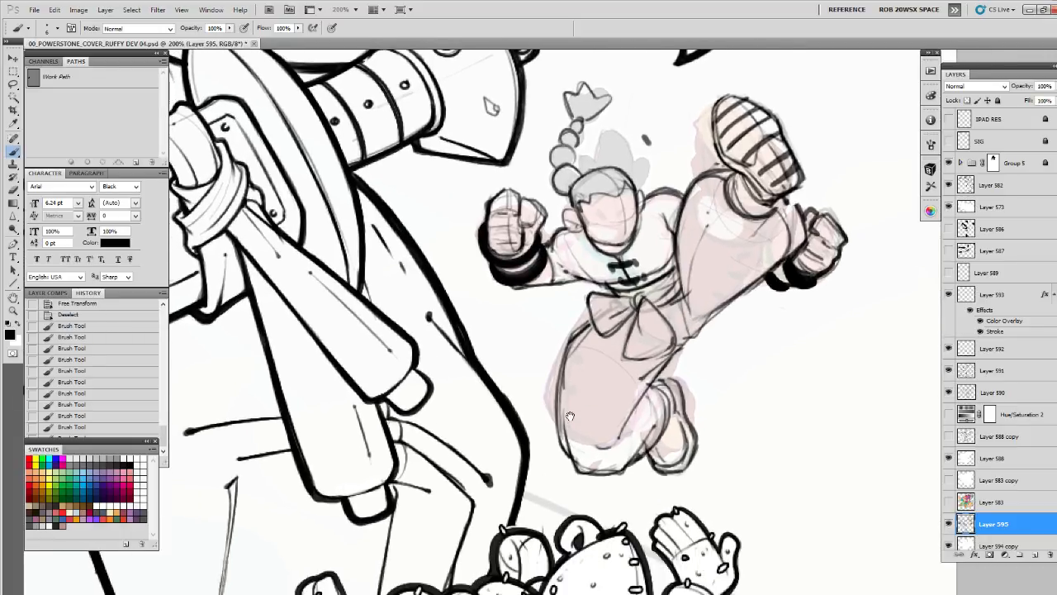
Clean up and darken the bent leg's thigh outline and the lines around the sash and hip
{"action": "mouse_move", "coordinate": [571, 417]}
{"action": "left_mouse_down"}
{"action": "mouse_move", "coordinate": [562, 390]}
{"action": "mouse_move", "coordinate": [557, 421]}
{"action": "mouse_move", "coordinate": [568, 441]}
{"action": "left_mouse_up"}
{"action": "key", "text": "e"}
{"action": "key", "text": "b"}
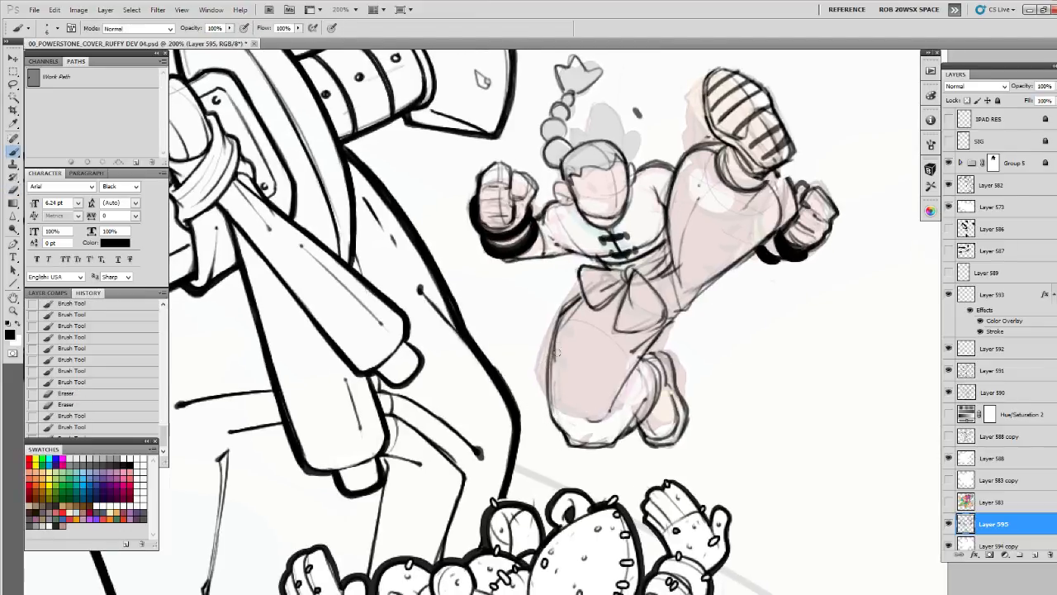
{"action": "mouse_move", "coordinate": [551, 368]}
{"action": "left_mouse_down"}
{"action": "mouse_move", "coordinate": [555, 416]}
{"action": "mouse_move", "coordinate": [568, 433]}
{"action": "mouse_move", "coordinate": [568, 317]}
{"action": "mouse_move", "coordinate": [593, 289]}
{"action": "left_mouse_up"}
{"action": "mouse_move", "coordinate": [671, 238]}
{"action": "left_mouse_down"}
{"action": "mouse_move", "coordinate": [629, 254]}
{"action": "mouse_move", "coordinate": [636, 319]}
{"action": "left_mouse_up"}
{"action": "mouse_move", "coordinate": [631, 279]}
{"action": "left_mouse_down"}
{"action": "mouse_move", "coordinate": [629, 255]}
{"action": "mouse_move", "coordinate": [632, 322]}
{"action": "left_mouse_up"}
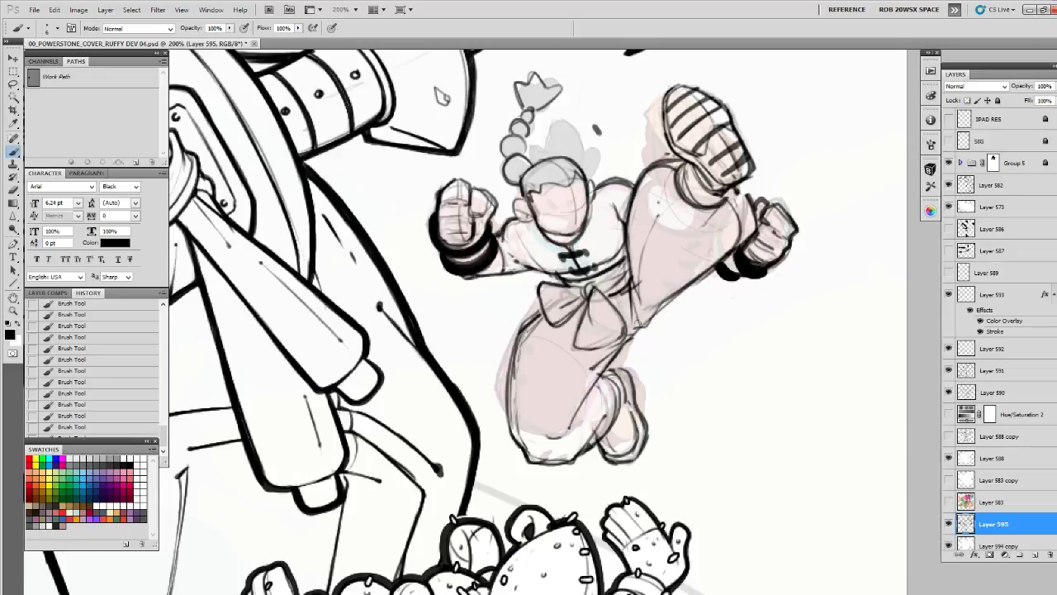
Erase the stray marks under the raised shoe's heel and redraw the calf contour and trouser cuff
{"action": "left_click_drag", "start_coordinate": [741, 221], "coordinate": [732, 223]}
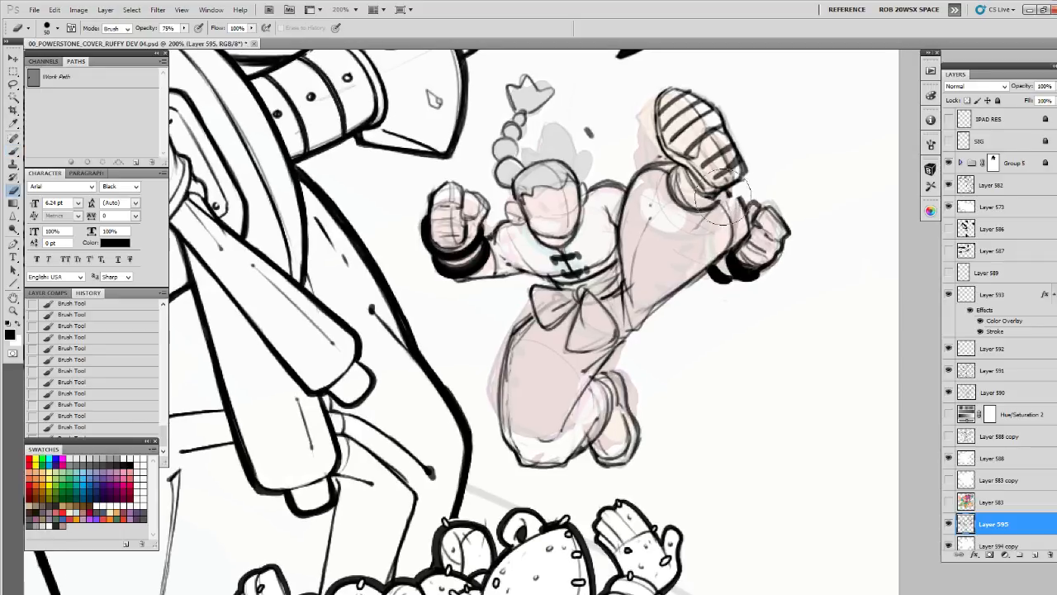
{"action": "mouse_move", "coordinate": [729, 190]}
{"action": "left_mouse_down"}
{"action": "mouse_move", "coordinate": [747, 218]}
{"action": "mouse_move", "coordinate": [737, 245]}
{"action": "left_mouse_up"}
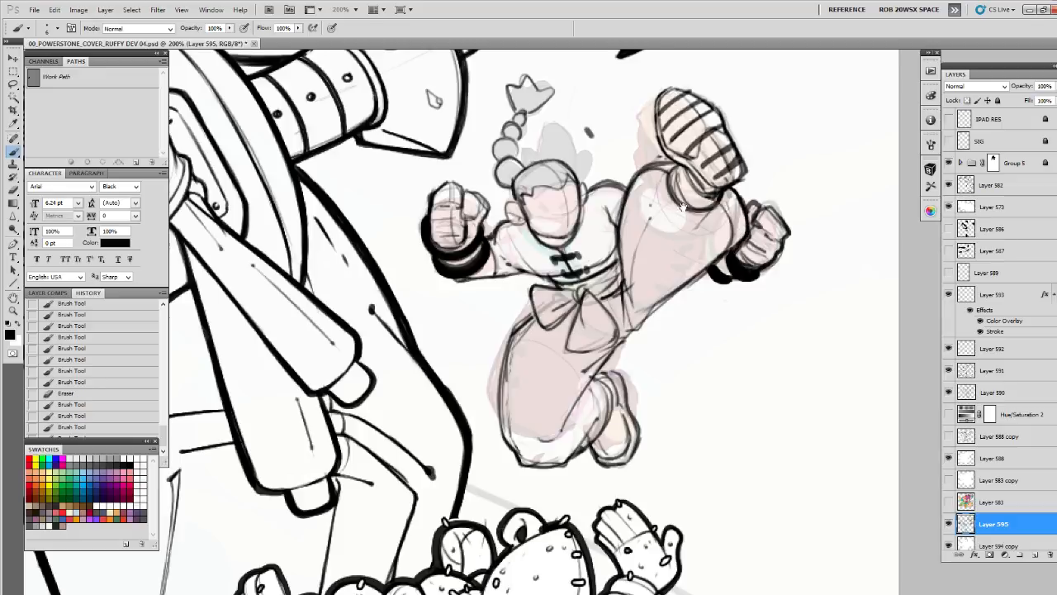
{"action": "left_click_drag", "start_coordinate": [692, 200], "coordinate": [678, 221]}
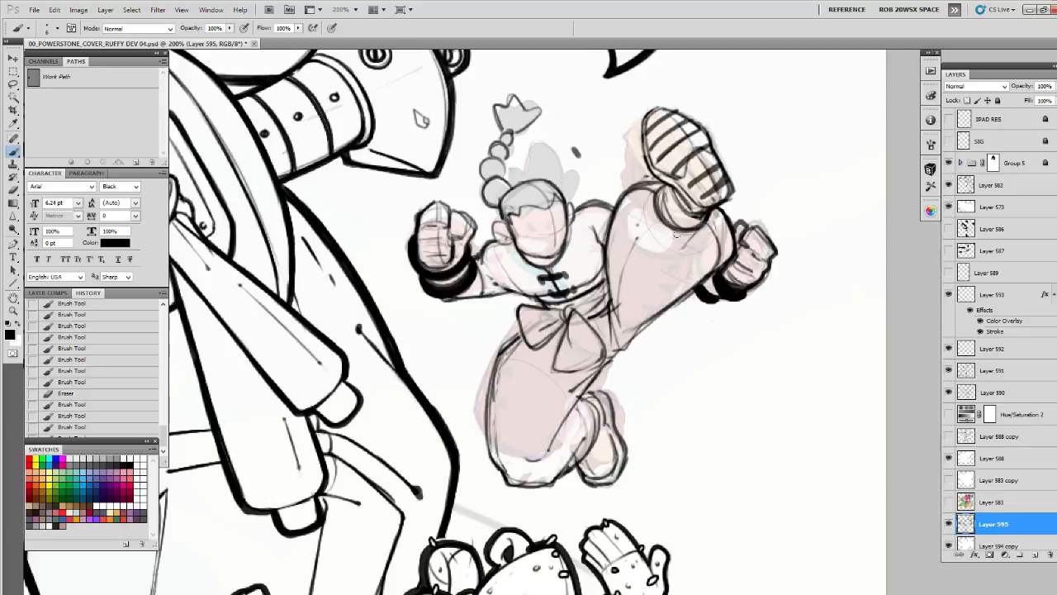
Replace the rounded skull top with a tall pointed hair tuft and side spikes, and darken the braid's base segment
{"action": "left_click_drag", "start_coordinate": [525, 190], "coordinate": [546, 191]}
{"action": "mouse_move", "coordinate": [500, 207]}
{"action": "left_mouse_down"}
{"action": "mouse_move", "coordinate": [536, 183]}
{"action": "mouse_move", "coordinate": [564, 187]}
{"action": "mouse_move", "coordinate": [510, 184]}
{"action": "mouse_move", "coordinate": [513, 170]}
{"action": "mouse_move", "coordinate": [505, 217]}
{"action": "mouse_move", "coordinate": [501, 207]}
{"action": "mouse_move", "coordinate": [569, 155]}
{"action": "left_mouse_up"}
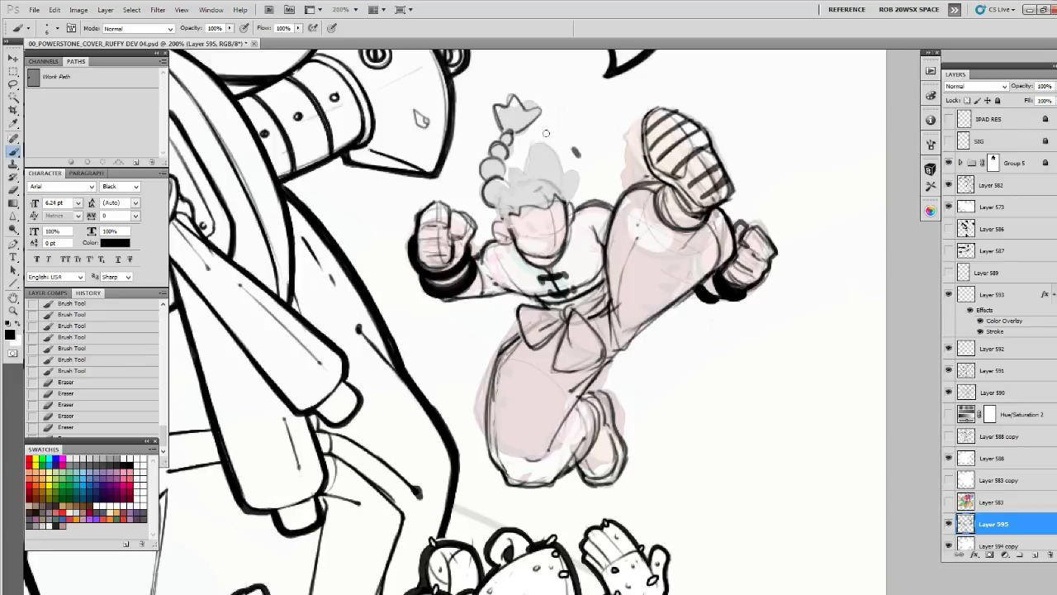
{"action": "left_click_drag", "start_coordinate": [533, 142], "coordinate": [552, 203]}
{"action": "left_click_drag", "start_coordinate": [531, 143], "coordinate": [525, 175]}
{"action": "left_click_drag", "start_coordinate": [526, 165], "coordinate": [506, 195]}
{"action": "left_click_drag", "start_coordinate": [533, 143], "coordinate": [568, 199]}
{"action": "left_click_drag", "start_coordinate": [566, 181], "coordinate": [566, 201]}
{"action": "mouse_move", "coordinate": [531, 142]}
{"action": "left_mouse_down"}
{"action": "mouse_move", "coordinate": [496, 194]}
{"action": "mouse_move", "coordinate": [504, 189]}
{"action": "mouse_move", "coordinate": [498, 221]}
{"action": "mouse_move", "coordinate": [511, 224]}
{"action": "mouse_move", "coordinate": [503, 189]}
{"action": "mouse_move", "coordinate": [497, 218]}
{"action": "left_mouse_up"}
{"action": "mouse_move", "coordinate": [503, 181]}
{"action": "left_mouse_down"}
{"action": "mouse_move", "coordinate": [485, 185]}
{"action": "mouse_move", "coordinate": [487, 205]}
{"action": "left_mouse_up"}
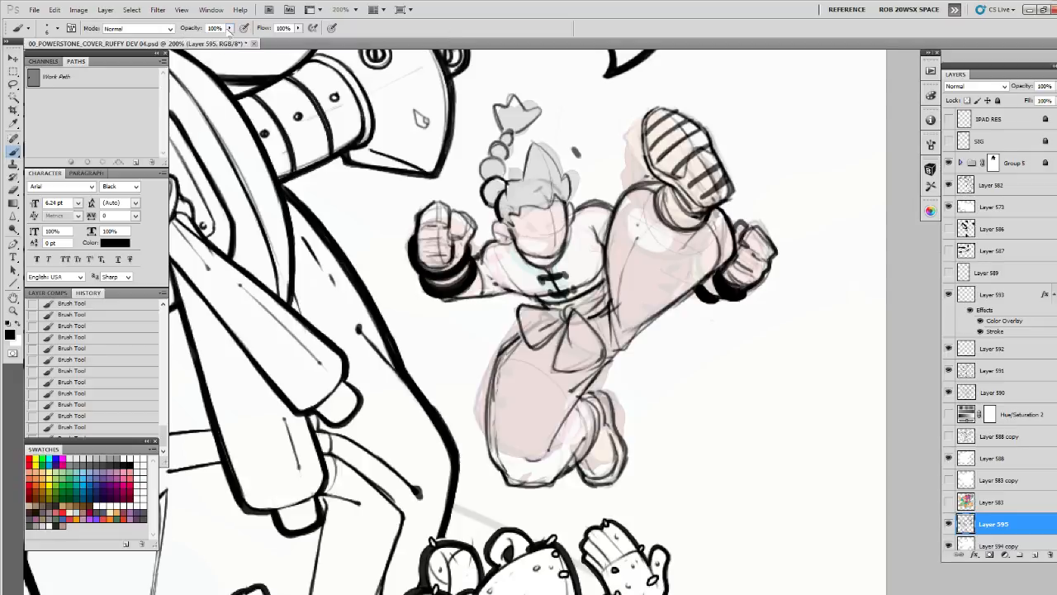
Lower the brush opacity to 75%, undo the last strokes and redraw the hair tuft and side spike with darker lines
{"action": "key", "text": "8"}
{"action": "key", "text": "3"}
{"action": "left_click_drag", "start_coordinate": [222, 40], "coordinate": [217, 43]}
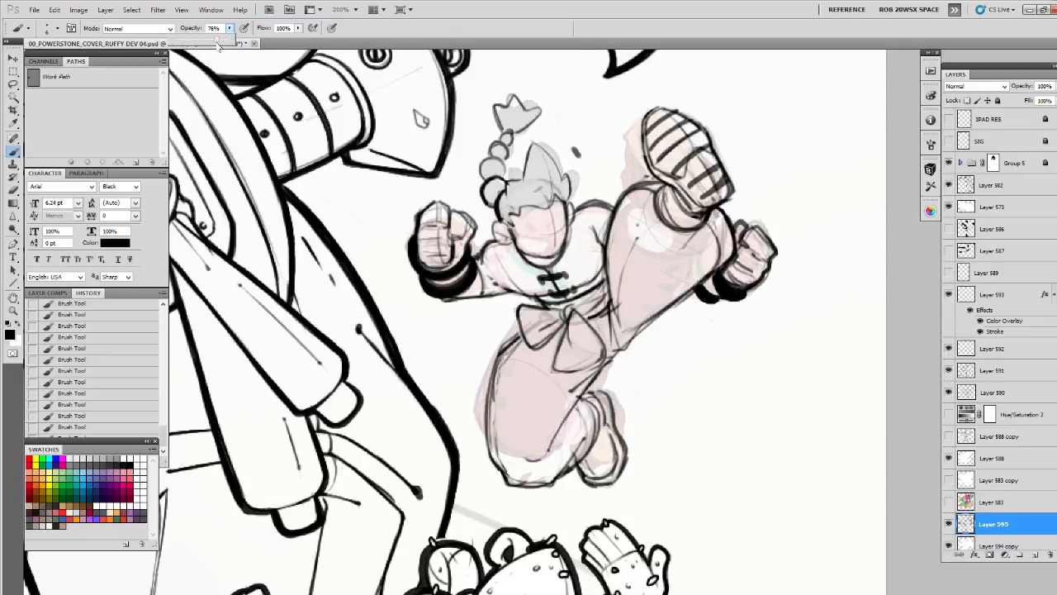
{"action": "left_click", "coordinate": [570, 189]}
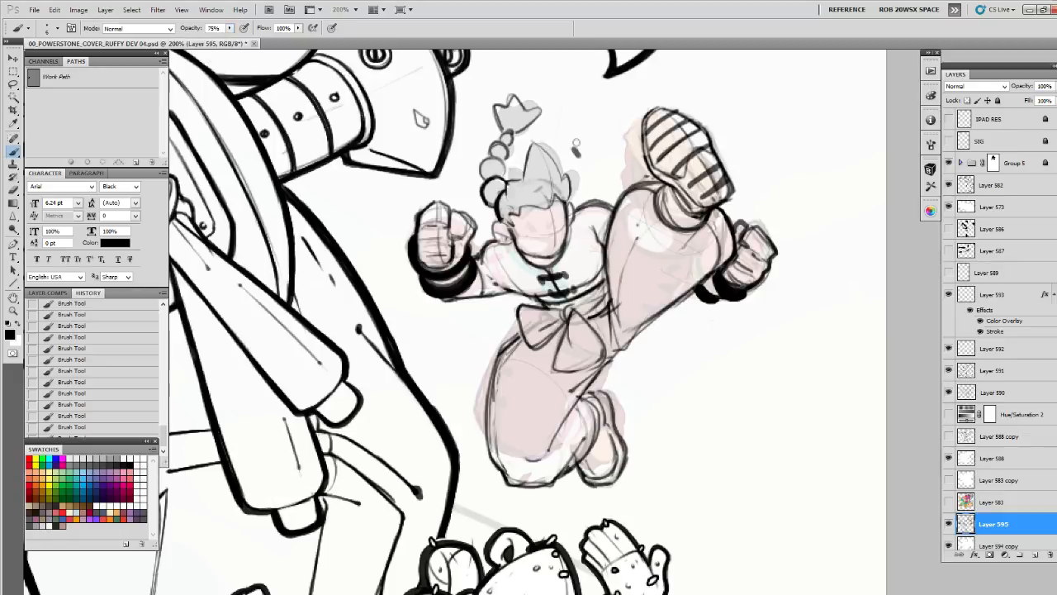
{"action": "key", "text": "ctrl+alt+z"}
{"action": "key", "text": "ctrl+alt+z"}
{"action": "mouse_move", "coordinate": [518, 178]}
{"action": "left_mouse_down"}
{"action": "mouse_move", "coordinate": [526, 150]}
{"action": "mouse_move", "coordinate": [547, 160]}
{"action": "mouse_move", "coordinate": [556, 188]}
{"action": "mouse_move", "coordinate": [553, 170]}
{"action": "mouse_move", "coordinate": [563, 172]}
{"action": "mouse_move", "coordinate": [562, 204]}
{"action": "left_mouse_up"}
{"action": "left_click_drag", "start_coordinate": [569, 197], "coordinate": [564, 210]}
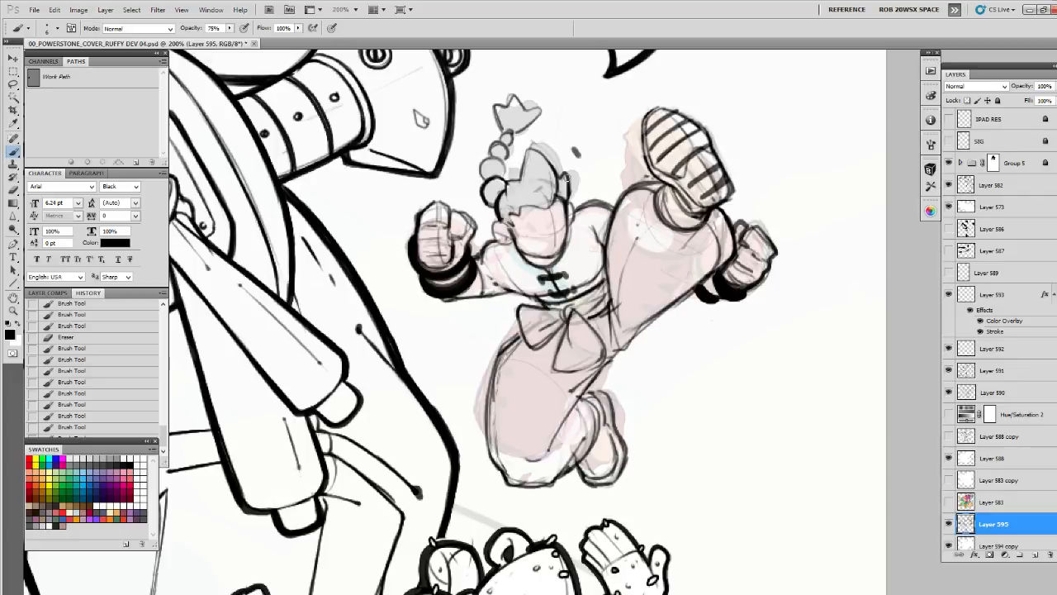
{"action": "left_click_drag", "start_coordinate": [567, 179], "coordinate": [569, 185]}
Erase the bent knee's rough outer contour and redraw it curving down into the trouser bottom
{"action": "left_click_drag", "start_coordinate": [497, 461], "coordinate": [510, 479]}
{"action": "left_click", "coordinate": [488, 448]}
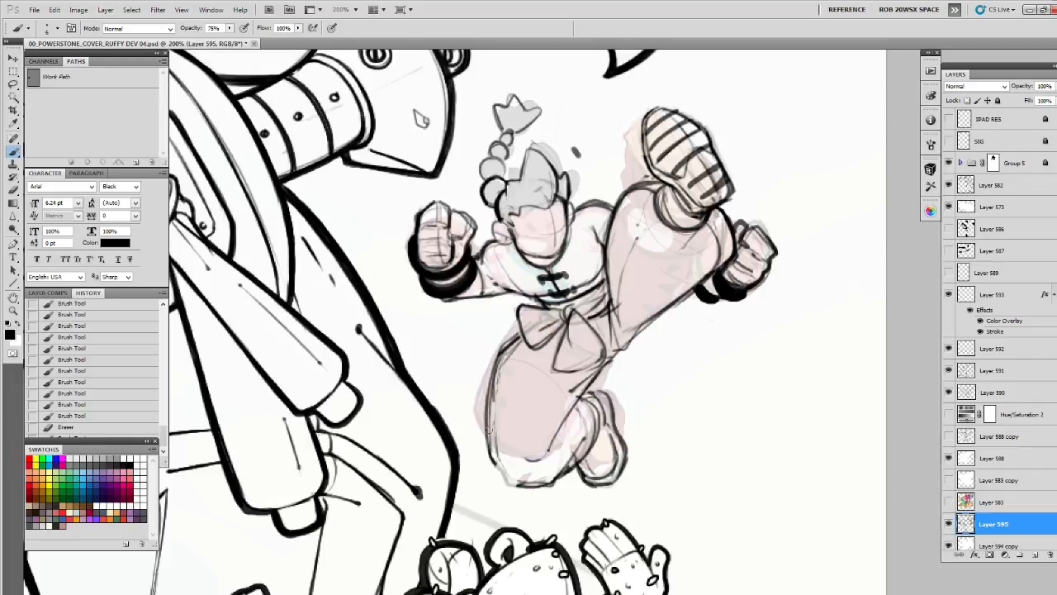
{"action": "left_click_drag", "start_coordinate": [495, 444], "coordinate": [497, 459]}
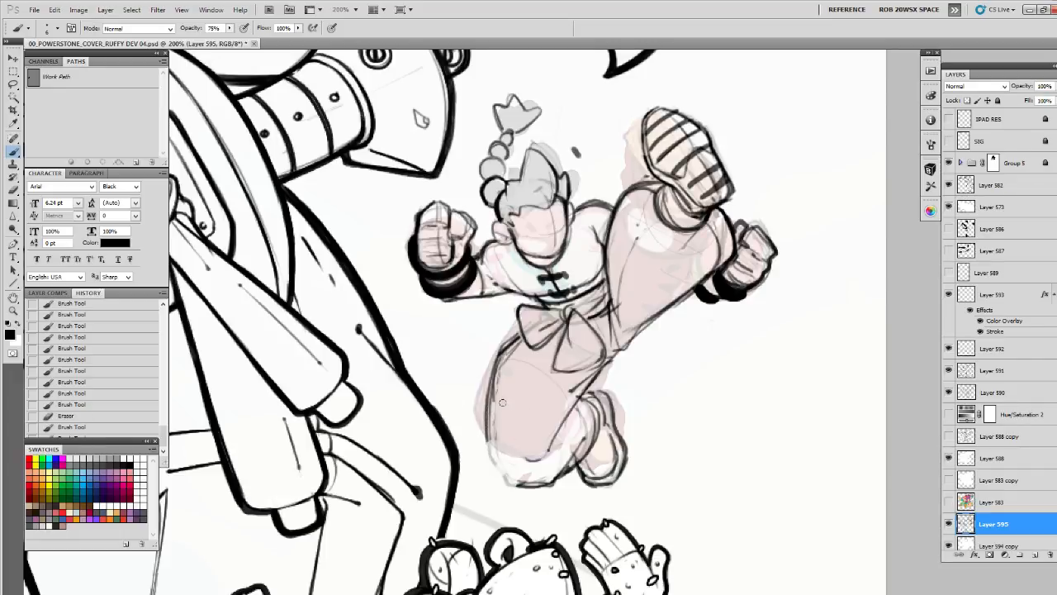
{"action": "left_click_drag", "start_coordinate": [488, 415], "coordinate": [492, 462]}
{"action": "mouse_move", "coordinate": [492, 452]}
{"action": "left_mouse_down"}
{"action": "mouse_move", "coordinate": [501, 481]}
{"action": "mouse_move", "coordinate": [538, 484]}
{"action": "left_mouse_up"}
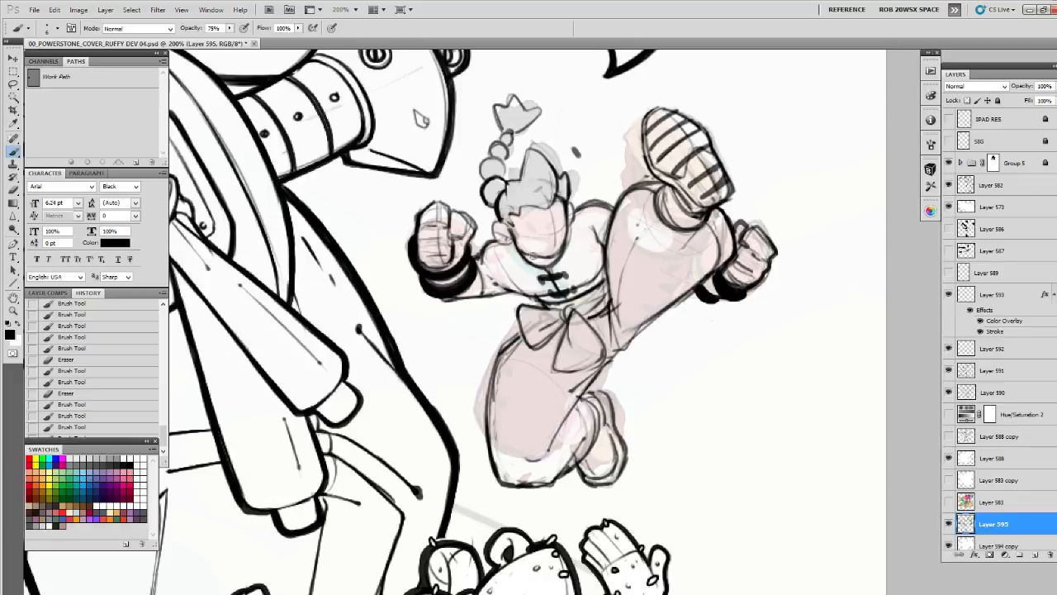
Touch up the neckline and add sleeve edges and fabric creases at the forearm, upper arm and shoulder
{"action": "mouse_move", "coordinate": [527, 252]}
{"action": "left_mouse_down"}
{"action": "mouse_move", "coordinate": [541, 263]}
{"action": "mouse_move", "coordinate": [518, 260]}
{"action": "mouse_move", "coordinate": [524, 267]}
{"action": "left_mouse_up"}
{"action": "mouse_move", "coordinate": [512, 250]}
{"action": "left_mouse_down"}
{"action": "mouse_move", "coordinate": [523, 265]}
{"action": "mouse_move", "coordinate": [480, 249]}
{"action": "mouse_move", "coordinate": [490, 292]}
{"action": "mouse_move", "coordinate": [443, 297]}
{"action": "left_mouse_up"}
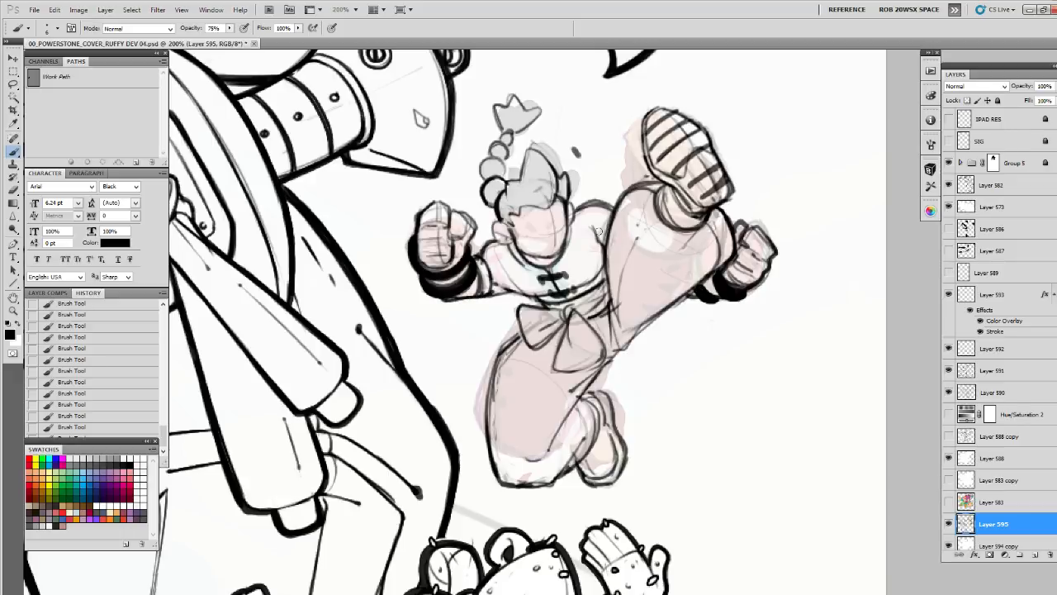
{"action": "key", "text": "bracketright"}
{"action": "key", "text": "bracketright"}
{"action": "key", "text": "bracketright"}
{"action": "key", "text": "bracketright"}
{"action": "key", "text": "bracketright"}
{"action": "key", "text": "bracketright"}
{"action": "key", "text": "bracketleft"}
{"action": "key", "text": "bracketleft"}
{"action": "key", "text": "bracketleft"}
{"action": "key", "text": "bracketleft"}
{"action": "key", "text": "bracketleft"}
{"action": "key", "text": "bracketleft"}
{"action": "mouse_move", "coordinate": [584, 244]}
{"action": "left_mouse_down"}
{"action": "mouse_move", "coordinate": [595, 209]}
{"action": "mouse_move", "coordinate": [598, 259]}
{"action": "mouse_move", "coordinate": [569, 257]}
{"action": "mouse_move", "coordinate": [573, 278]}
{"action": "mouse_move", "coordinate": [595, 269]}
{"action": "mouse_move", "coordinate": [584, 246]}
{"action": "left_mouse_up"}
{"action": "left_click_drag", "start_coordinate": [495, 273], "coordinate": [504, 286]}
{"action": "left_click_drag", "start_coordinate": [495, 274], "coordinate": [541, 298]}
{"action": "mouse_move", "coordinate": [498, 274]}
{"action": "left_mouse_down"}
{"action": "mouse_move", "coordinate": [529, 298]}
{"action": "mouse_move", "coordinate": [505, 287]}
{"action": "left_mouse_up"}
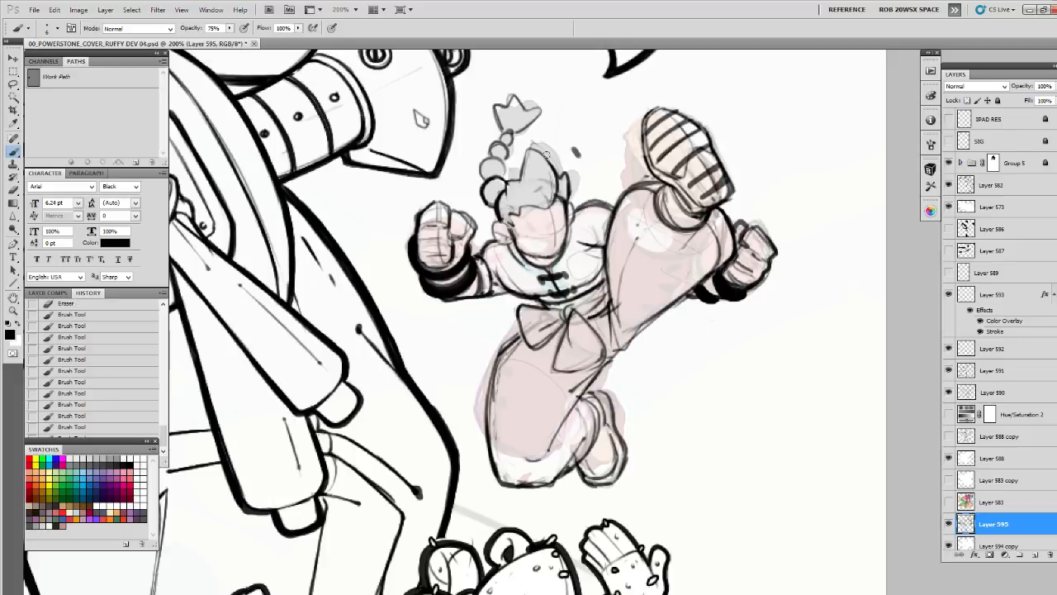
{"action": "left_click_drag", "start_coordinate": [502, 286], "coordinate": [485, 298]}
Redraw the outer thigh contour of the bent leg as a cleaner, darker line
{"action": "mouse_move", "coordinate": [486, 337]}
{"action": "left_mouse_down"}
{"action": "mouse_move", "coordinate": [487, 420]}
{"action": "mouse_move", "coordinate": [502, 328]}
{"action": "mouse_move", "coordinate": [487, 403]}
{"action": "left_mouse_up"}
{"action": "mouse_move", "coordinate": [500, 355]}
{"action": "left_mouse_down"}
{"action": "mouse_move", "coordinate": [484, 410]}
{"action": "mouse_move", "coordinate": [488, 452]}
{"action": "mouse_move", "coordinate": [502, 366]}
{"action": "mouse_move", "coordinate": [496, 452]}
{"action": "mouse_move", "coordinate": [497, 382]}
{"action": "left_mouse_up"}
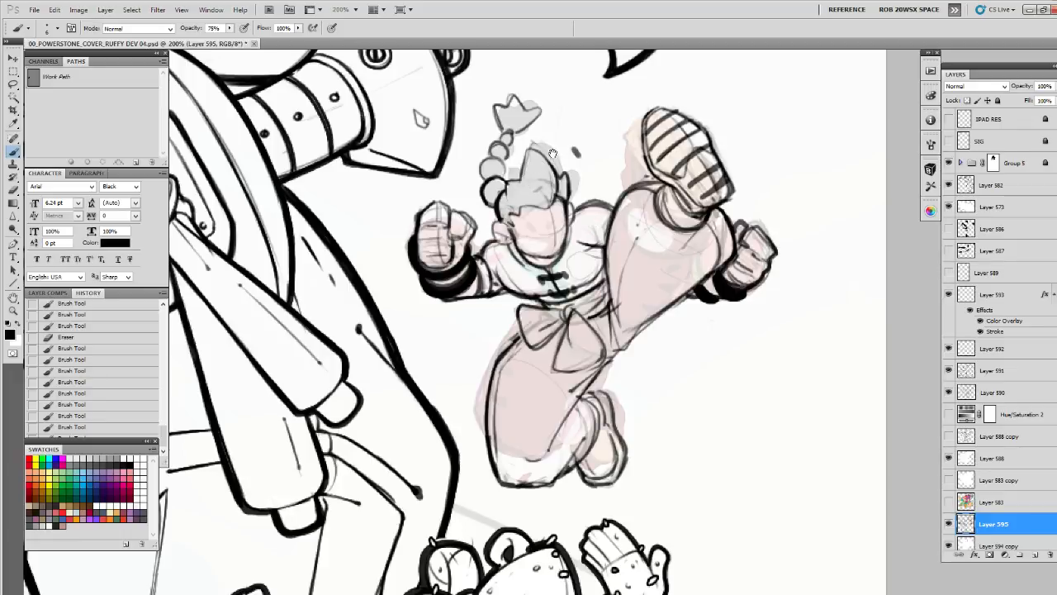
Redraw the braid's round segments and its spiky end tuft with darker lines, erasing the rough strokes around them
{"action": "left_click_drag", "start_coordinate": [551, 157], "coordinate": [626, 185]}
{"action": "key", "text": "e"}
{"action": "mouse_move", "coordinate": [581, 141]}
{"action": "left_mouse_down"}
{"action": "mouse_move", "coordinate": [572, 139]}
{"action": "mouse_move", "coordinate": [601, 132]}
{"action": "mouse_move", "coordinate": [594, 153]}
{"action": "mouse_move", "coordinate": [602, 132]}
{"action": "mouse_move", "coordinate": [578, 126]}
{"action": "mouse_move", "coordinate": [560, 155]}
{"action": "mouse_move", "coordinate": [577, 159]}
{"action": "mouse_move", "coordinate": [576, 128]}
{"action": "mouse_move", "coordinate": [597, 136]}
{"action": "mouse_move", "coordinate": [570, 149]}
{"action": "mouse_move", "coordinate": [588, 130]}
{"action": "left_mouse_up"}
{"action": "key", "text": "b"}
{"action": "key", "text": "e"}
{"action": "key", "text": "b"}
{"action": "left_click_drag", "start_coordinate": [588, 134], "coordinate": [578, 173]}
{"action": "mouse_move", "coordinate": [579, 173]}
{"action": "left_mouse_down"}
{"action": "mouse_move", "coordinate": [558, 206]}
{"action": "mouse_move", "coordinate": [579, 203]}
{"action": "left_mouse_up"}
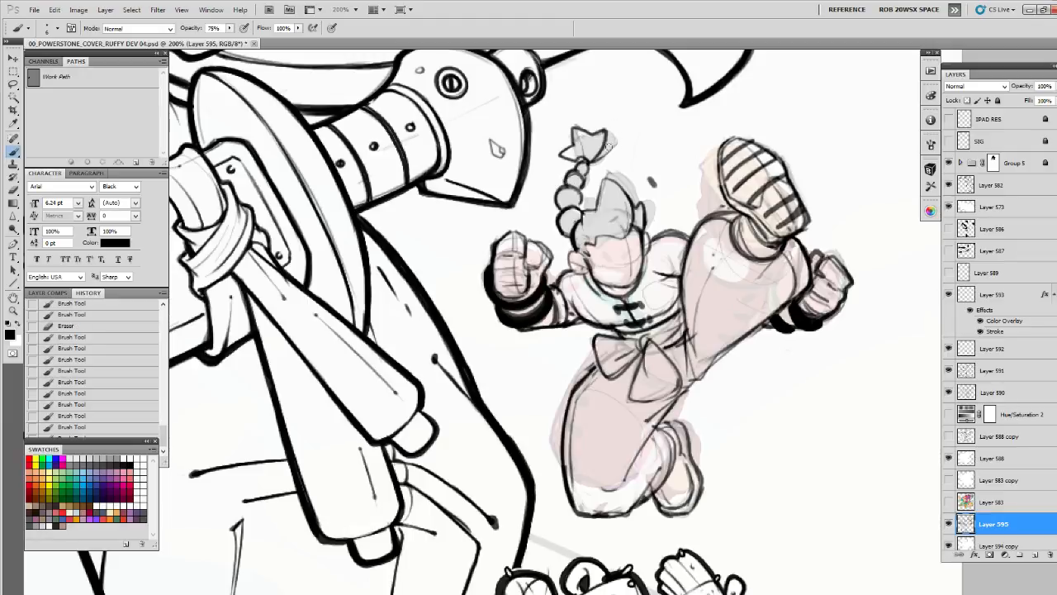
{"action": "key", "text": "e"}
{"action": "key", "text": "b"}
{"action": "mouse_move", "coordinate": [613, 144]}
{"action": "left_mouse_down"}
{"action": "mouse_move", "coordinate": [602, 158]}
{"action": "mouse_move", "coordinate": [610, 148]}
{"action": "mouse_move", "coordinate": [570, 135]}
{"action": "left_mouse_up"}
{"action": "key", "text": "e"}
{"action": "key", "text": "b"}
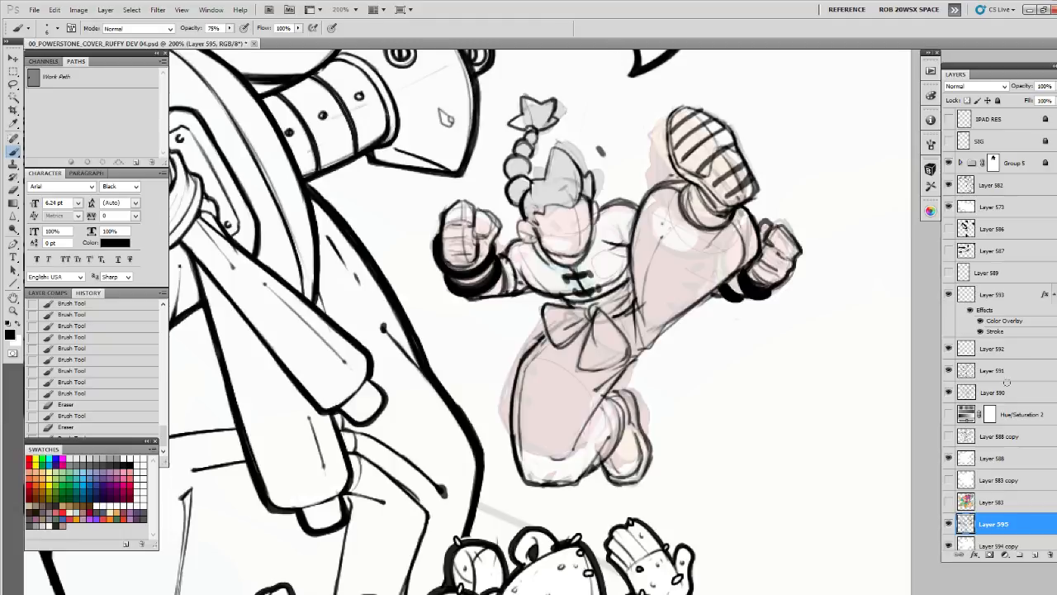
Toggle the visibility of Layer 595 to compare the character sketch with the reference underneath
{"action": "scroll", "coordinate": [1047, 225], "scroll_direction": "down", "scroll_amount": 3}
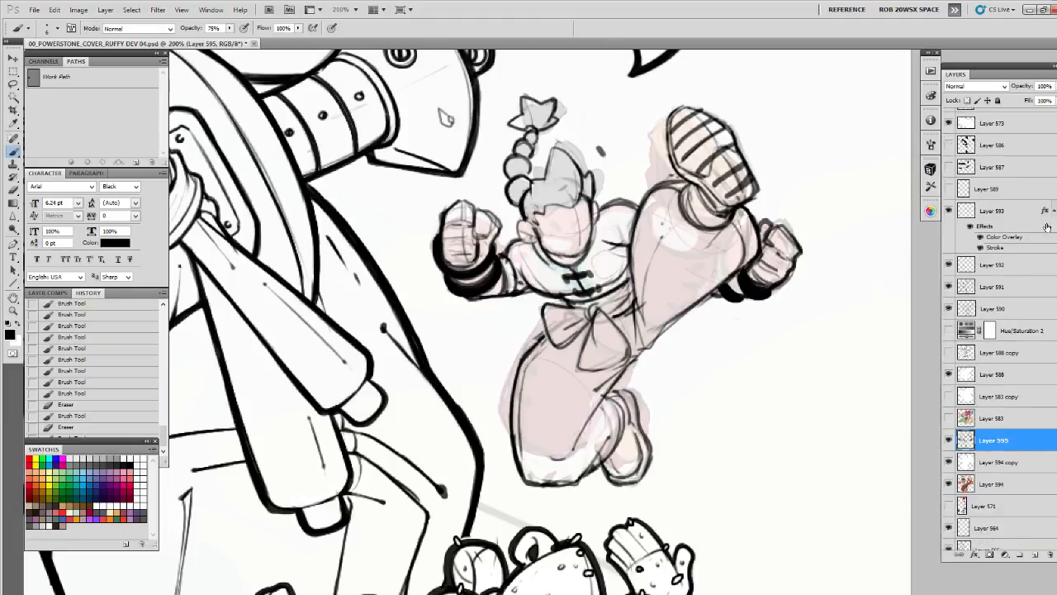
{"action": "left_click", "coordinate": [948, 441]}
{"action": "left_click", "coordinate": [948, 441]}
{"action": "key", "text": "ctrl+t"}
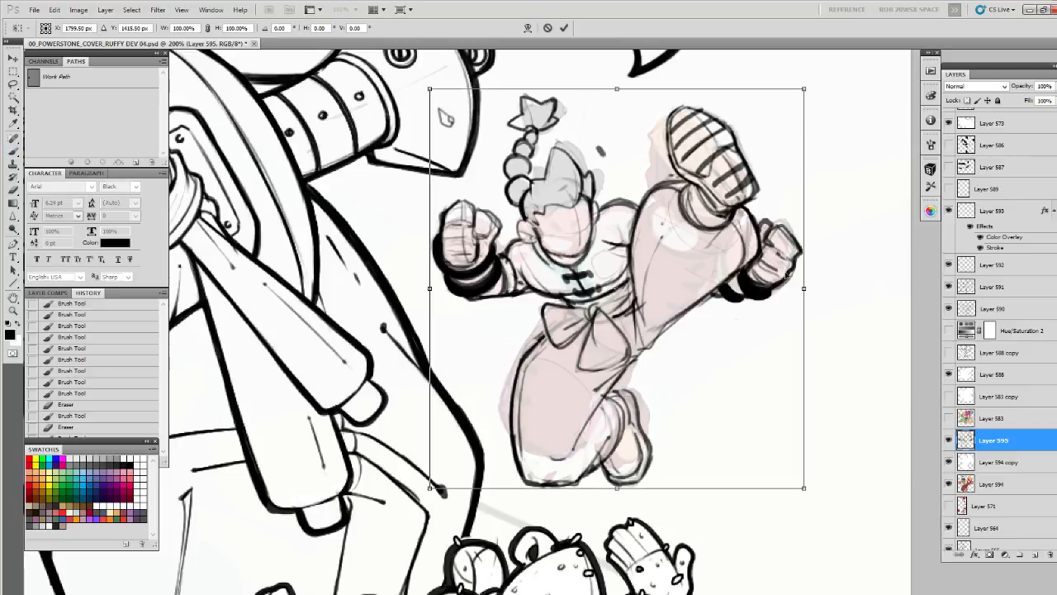
{"action": "key", "text": "Escape"}
Lasso the kicking leg with its shoe, shift it slightly up and to the right, and clear the selection
{"action": "left_click_drag", "start_coordinate": [797, 258], "coordinate": [771, 304]}
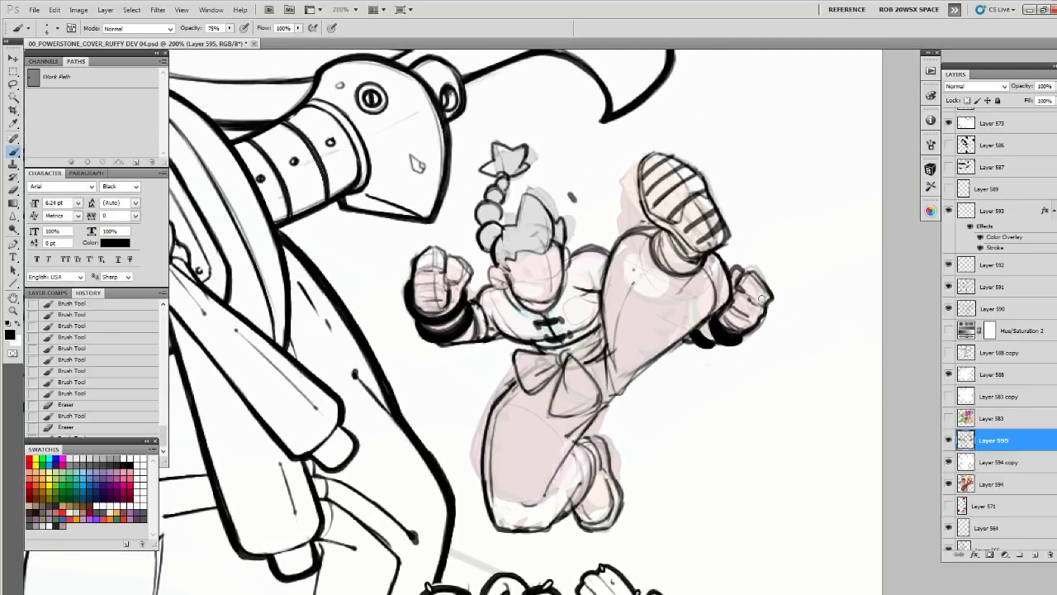
{"action": "key", "text": "l"}
{"action": "mouse_move", "coordinate": [695, 332]}
{"action": "left_mouse_down"}
{"action": "mouse_move", "coordinate": [615, 372]}
{"action": "mouse_move", "coordinate": [603, 322]}
{"action": "mouse_move", "coordinate": [615, 232]}
{"action": "mouse_move", "coordinate": [720, 163]}
{"action": "mouse_move", "coordinate": [725, 305]}
{"action": "left_mouse_up"}
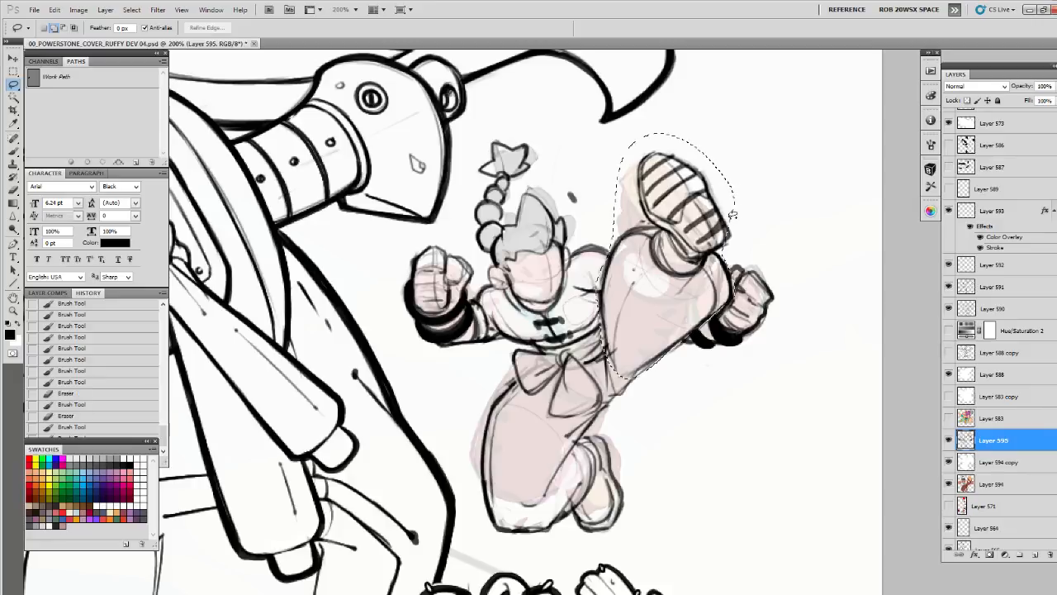
{"action": "key", "text": "v"}
{"action": "left_click_drag", "start_coordinate": [723, 205], "coordinate": [735, 217]}
{"action": "key", "text": "ctrl+z"}
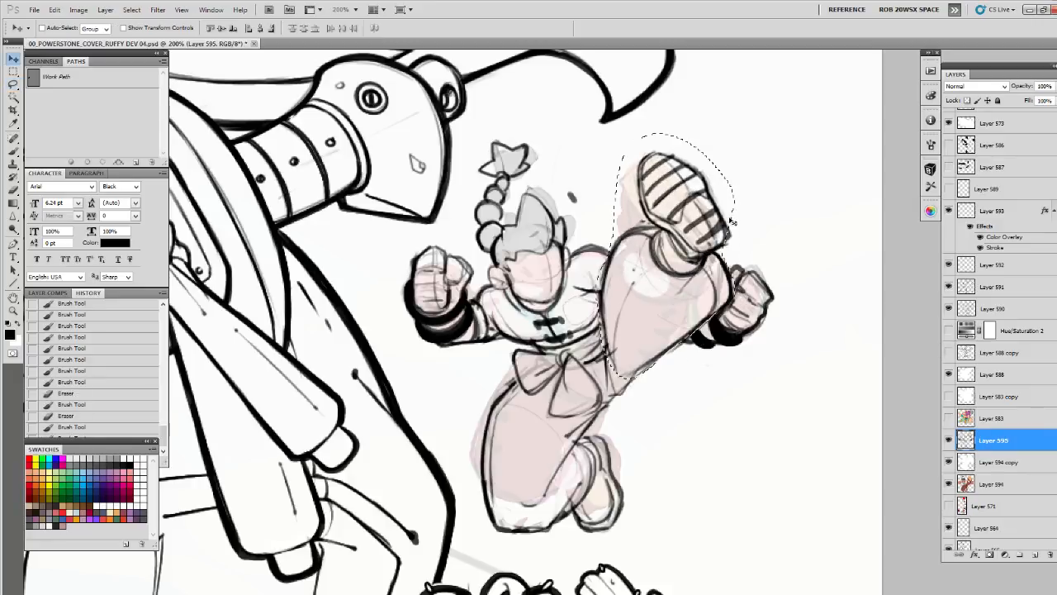
{"action": "key", "text": "l"}
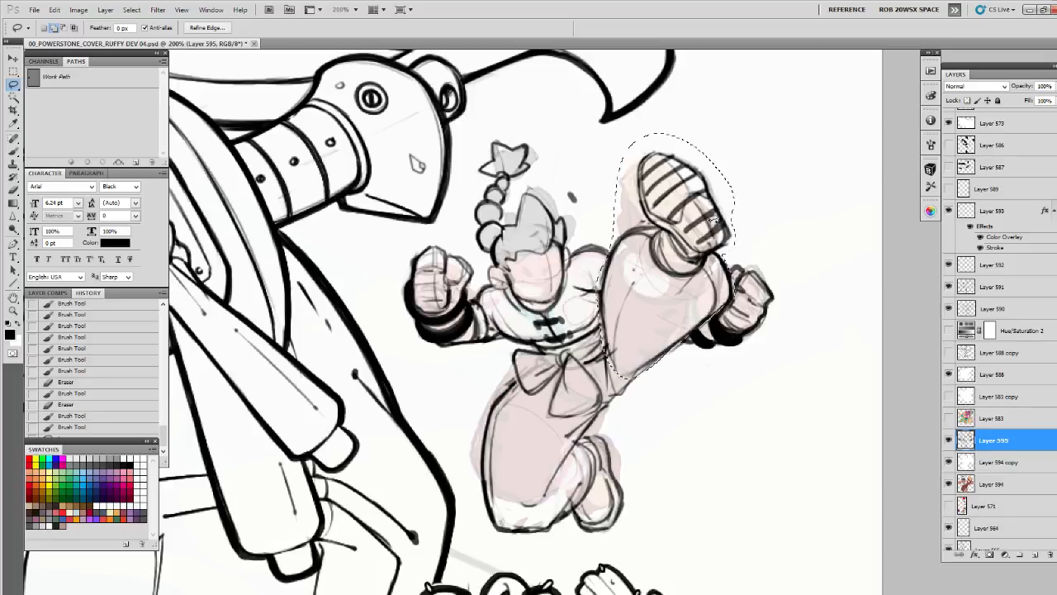
{"action": "key", "text": "v"}
{"action": "left_click_drag", "start_coordinate": [673, 256], "coordinate": [678, 249]}
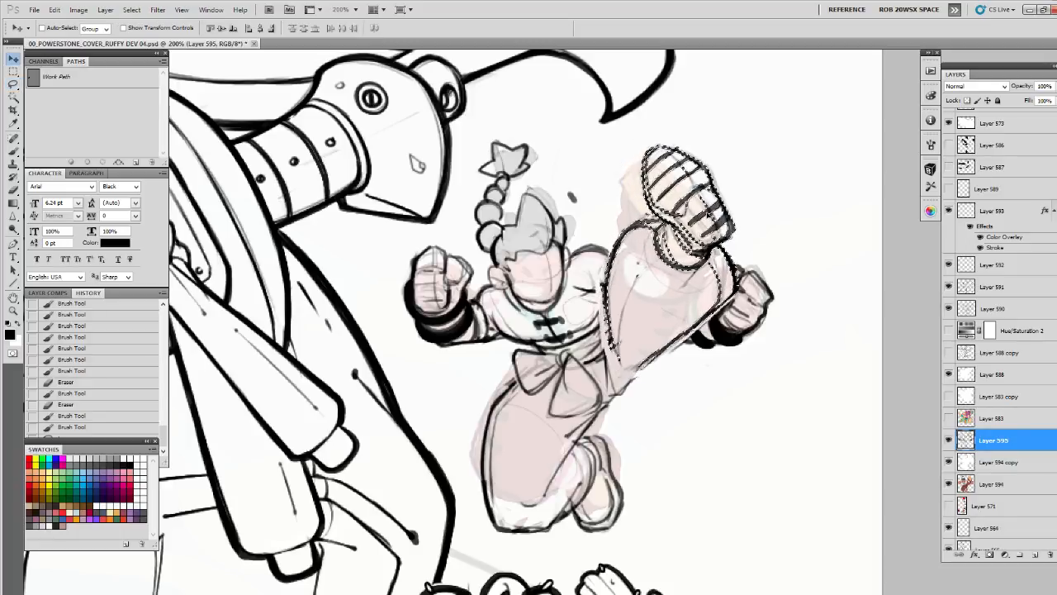
{"action": "key", "text": "Down"}
{"action": "key", "text": "Down"}
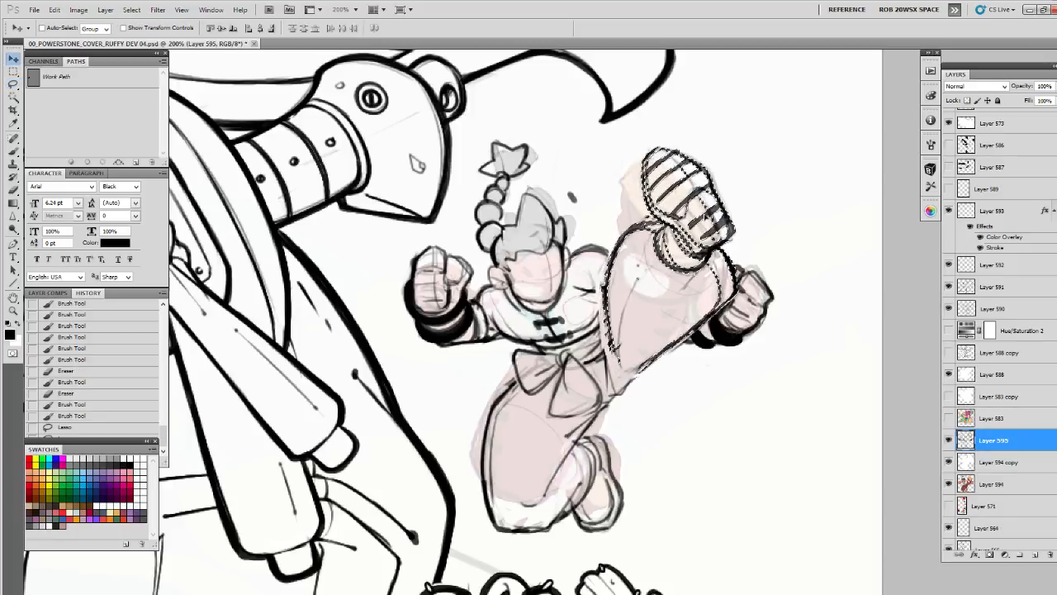
{"action": "key", "text": "ctrl+d"}
Erase the overlapping lines where the shoulder meets the kicking leg and redraw the thigh's inner edge down to the sash
{"action": "key", "text": "b"}
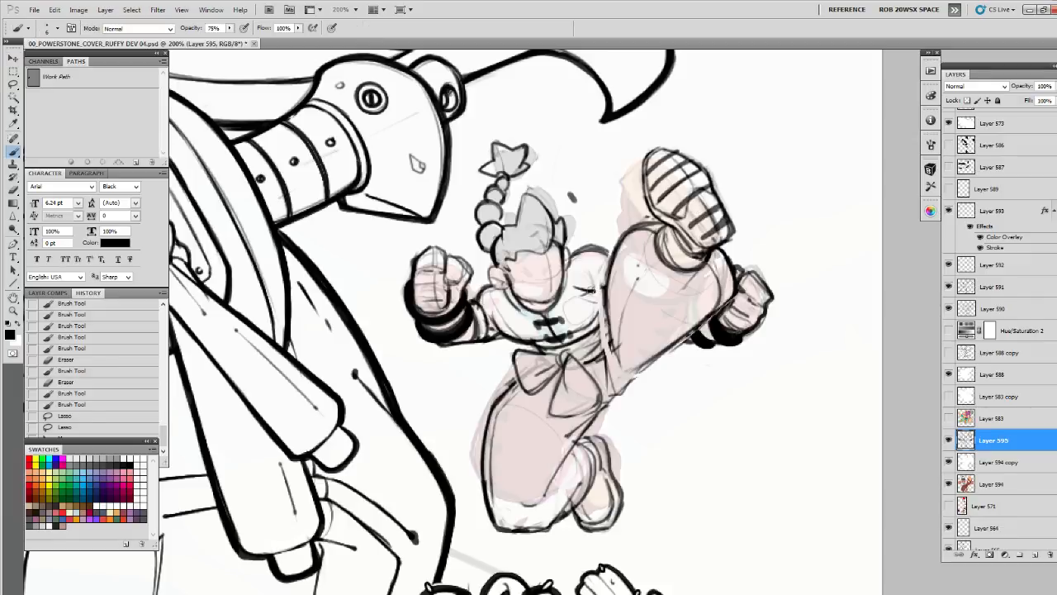
{"action": "key", "text": "e"}
{"action": "left_click_drag", "start_coordinate": [591, 291], "coordinate": [605, 294]}
{"action": "key", "text": "b"}
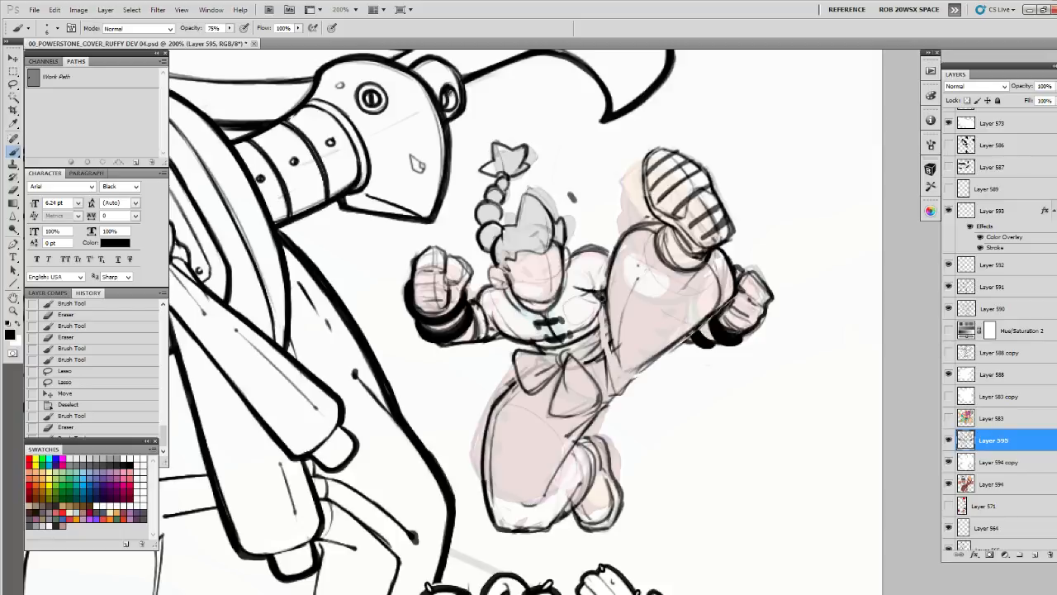
{"action": "mouse_move", "coordinate": [602, 296]}
{"action": "left_mouse_down"}
{"action": "mouse_move", "coordinate": [600, 353]}
{"action": "mouse_move", "coordinate": [600, 340]}
{"action": "mouse_move", "coordinate": [608, 347]}
{"action": "left_mouse_up"}
{"action": "mouse_move", "coordinate": [607, 340]}
{"action": "left_mouse_down"}
{"action": "mouse_move", "coordinate": [613, 378]}
{"action": "mouse_move", "coordinate": [621, 328]}
{"action": "mouse_move", "coordinate": [613, 371]}
{"action": "left_mouse_up"}
Clean up and redraw the underside of the kicking thigh so it joins the hip beside the sash
{"action": "key", "text": "e"}
{"action": "key", "text": "b"}
{"action": "left_click_drag", "start_coordinate": [621, 387], "coordinate": [631, 355]}
{"action": "key", "text": "e"}
{"action": "key", "text": "b"}
{"action": "left_click_drag", "start_coordinate": [665, 325], "coordinate": [619, 372]}
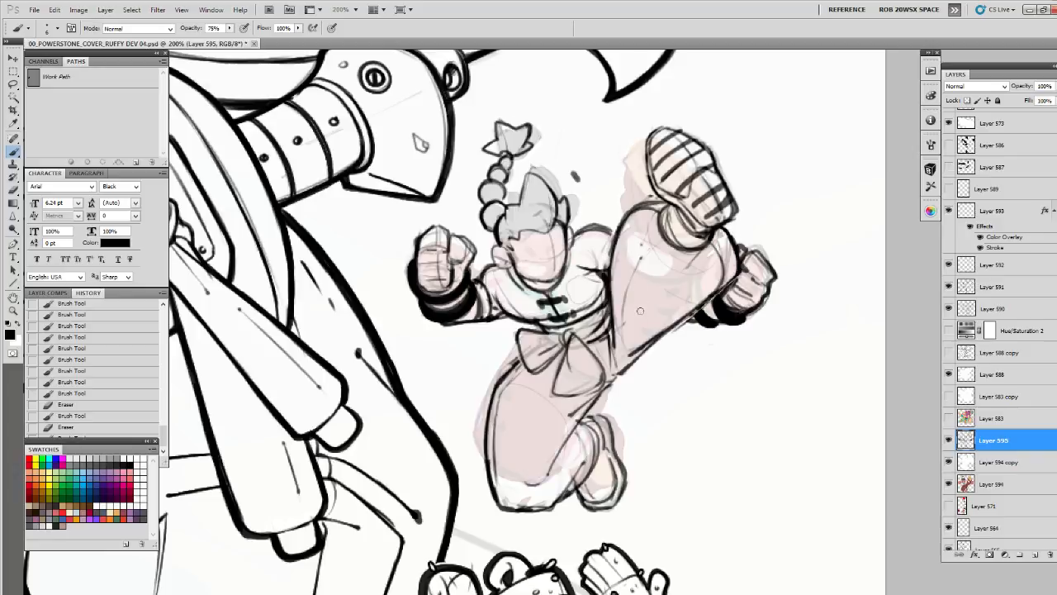
Lasso the kicking foot's shoe and cuff, rotate them slightly counterclockwise, nudge them into place and clear the selection
{"action": "left_click_drag", "start_coordinate": [749, 293], "coordinate": [748, 304]}
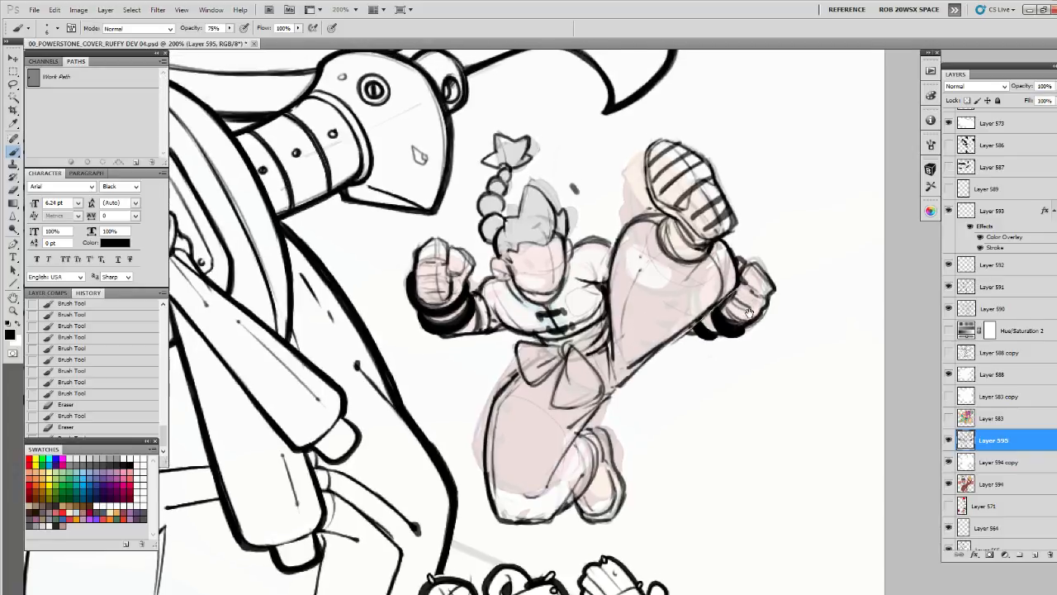
{"action": "key", "text": "l"}
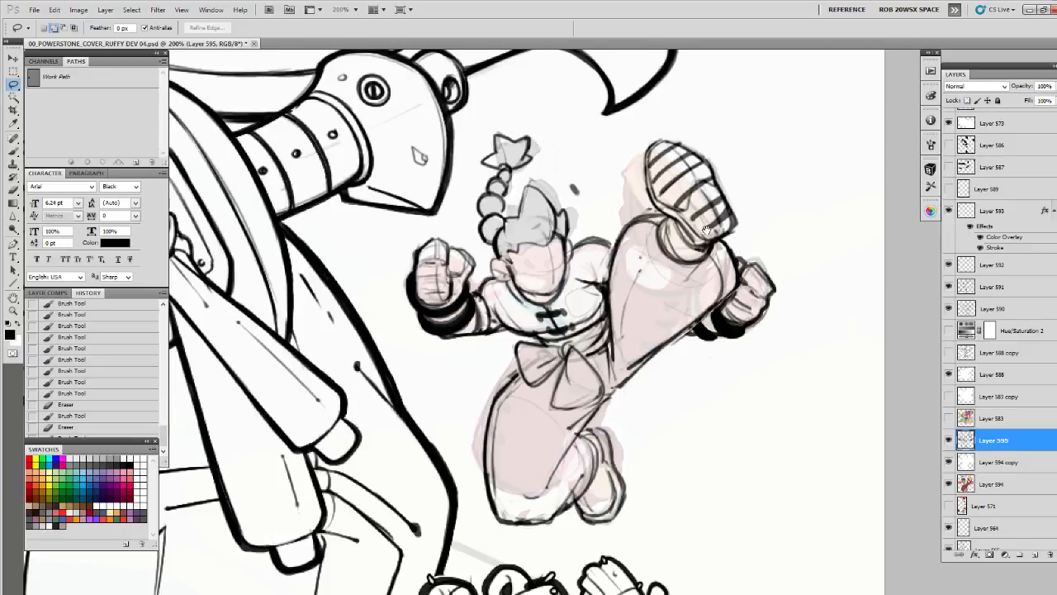
{"action": "left_click_drag", "start_coordinate": [730, 236], "coordinate": [750, 246]}
{"action": "left_click_drag", "start_coordinate": [729, 211], "coordinate": [772, 223]}
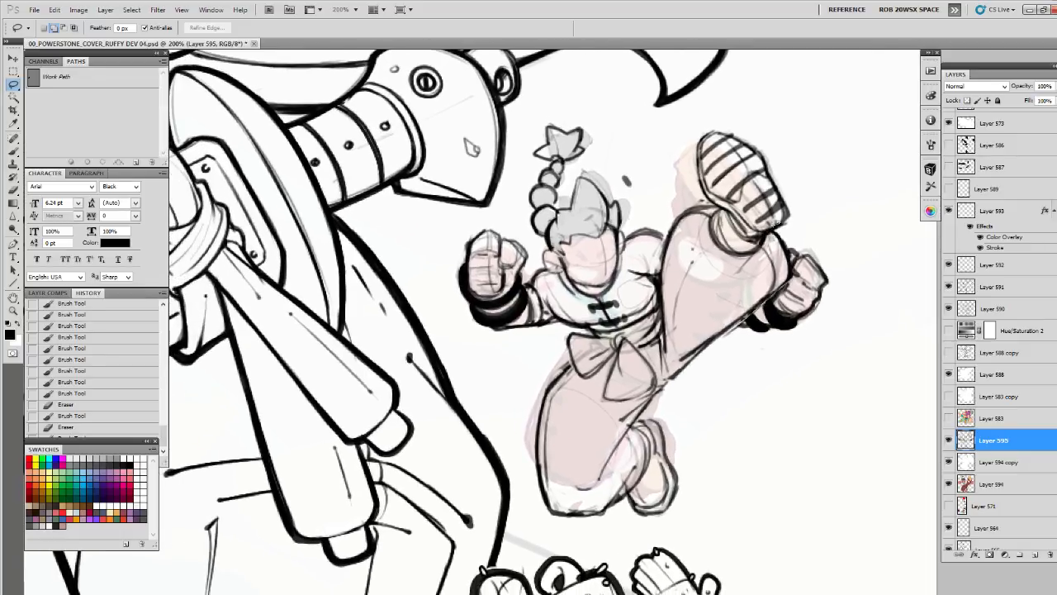
{"action": "mouse_move", "coordinate": [704, 126]}
{"action": "left_mouse_down"}
{"action": "mouse_move", "coordinate": [708, 238]}
{"action": "mouse_move", "coordinate": [771, 237]}
{"action": "mouse_move", "coordinate": [796, 200]}
{"action": "mouse_move", "coordinate": [764, 135]}
{"action": "mouse_move", "coordinate": [699, 126]}
{"action": "left_mouse_up"}
{"action": "key", "text": "ctrl+t"}
{"action": "left_click_drag", "start_coordinate": [796, 123], "coordinate": [795, 113]}
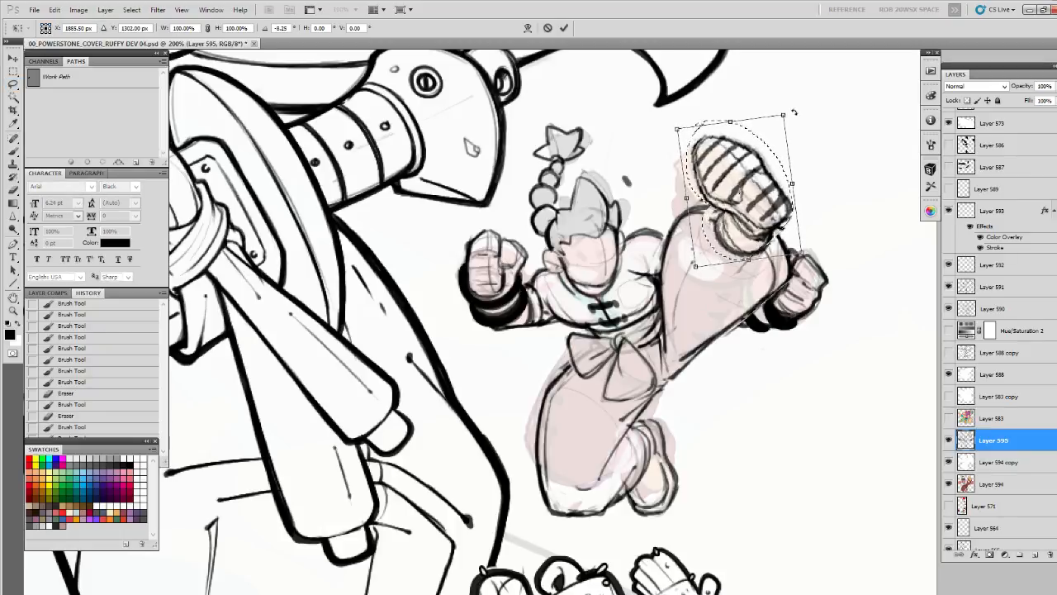
{"action": "key", "text": "Return"}
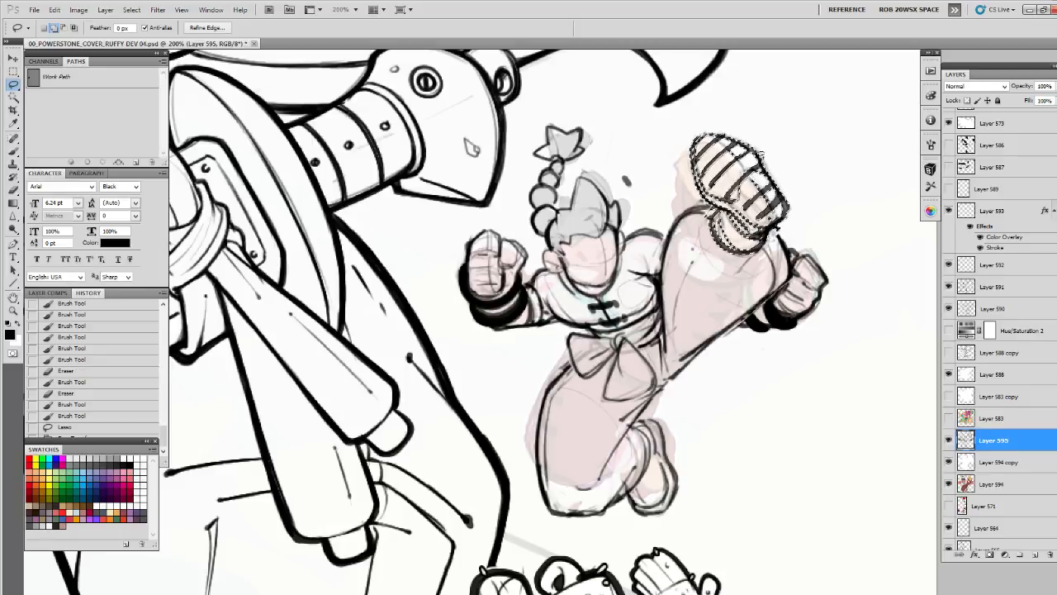
{"action": "mouse_move", "coordinate": [777, 228]}
{"action": "left_mouse_down"}
{"action": "mouse_move", "coordinate": [765, 213]}
{"action": "mouse_move", "coordinate": [757, 229]}
{"action": "mouse_move", "coordinate": [770, 264]}
{"action": "mouse_move", "coordinate": [777, 198]}
{"action": "left_mouse_up"}
{"action": "key", "text": "ctrl+d"}
Erase the rough lines on the bent leg and redraw its rear contour between the sash and the tucked foot
{"action": "key", "text": "e"}
{"action": "key", "text": "b"}
{"action": "mouse_move", "coordinate": [690, 276]}
{"action": "left_mouse_down"}
{"action": "mouse_move", "coordinate": [626, 337]}
{"action": "mouse_move", "coordinate": [652, 302]}
{"action": "mouse_move", "coordinate": [626, 328]}
{"action": "left_mouse_up"}
{"action": "key", "text": "e"}
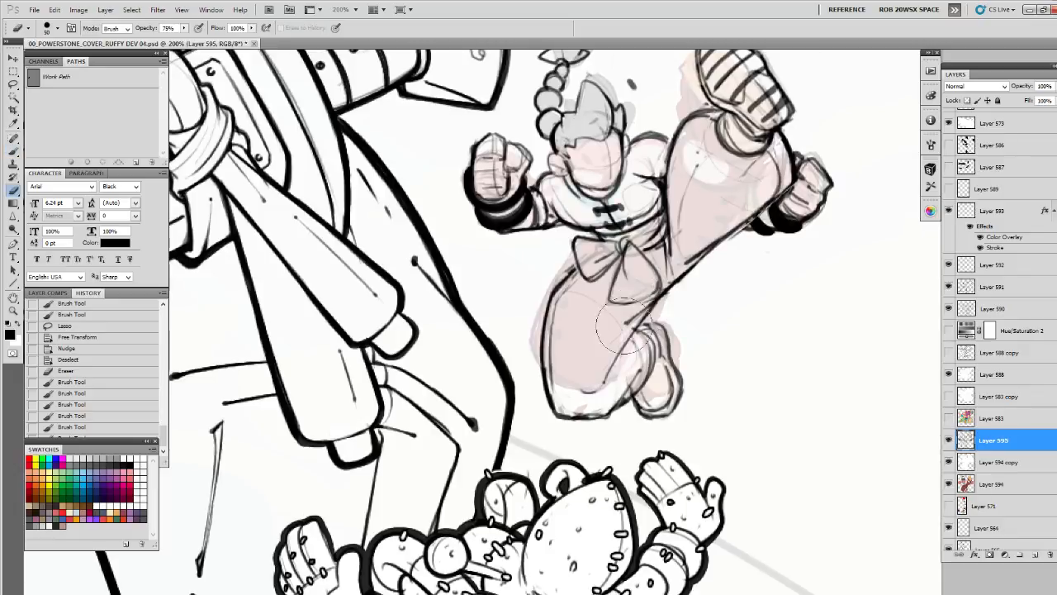
{"action": "key", "text": "b"}
{"action": "mouse_move", "coordinate": [659, 296]}
{"action": "left_mouse_down"}
{"action": "mouse_move", "coordinate": [602, 379]}
{"action": "mouse_move", "coordinate": [626, 340]}
{"action": "mouse_move", "coordinate": [653, 350]}
{"action": "mouse_move", "coordinate": [639, 378]}
{"action": "mouse_move", "coordinate": [646, 338]}
{"action": "mouse_move", "coordinate": [635, 364]}
{"action": "mouse_move", "coordinate": [629, 353]}
{"action": "left_mouse_up"}
{"action": "left_click_drag", "start_coordinate": [636, 364], "coordinate": [629, 350]}
{"action": "key", "text": "b"}
{"action": "left_click_drag", "start_coordinate": [631, 347], "coordinate": [633, 360]}
{"action": "left_click_drag", "start_coordinate": [629, 349], "coordinate": [632, 365]}
{"action": "left_click_drag", "start_coordinate": [629, 355], "coordinate": [642, 366]}
{"action": "left_click_drag", "start_coordinate": [636, 361], "coordinate": [646, 366]}
{"action": "left_click_drag", "start_coordinate": [673, 287], "coordinate": [678, 336]}
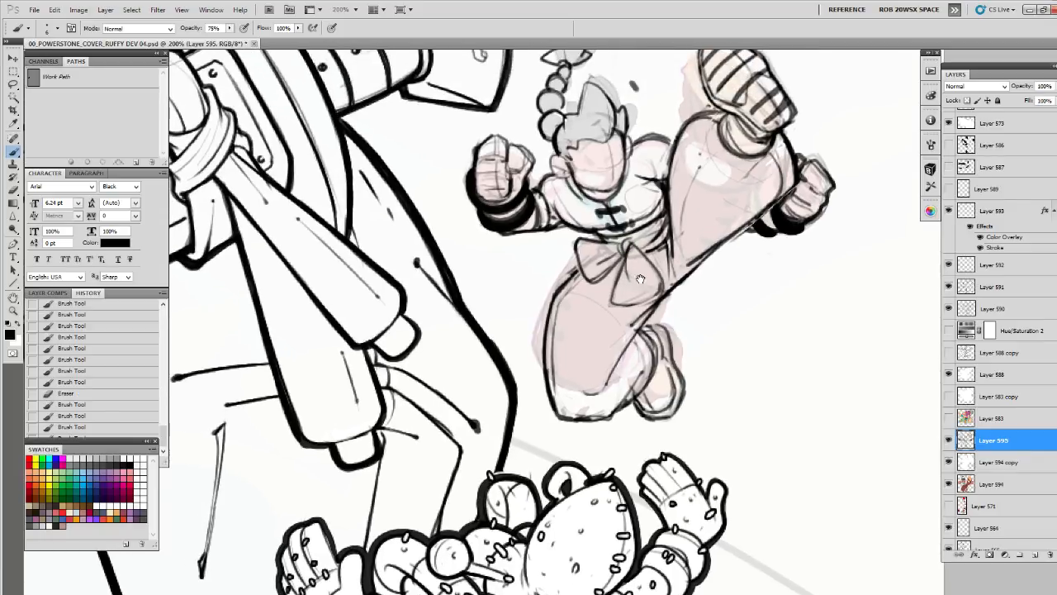
{"action": "left_click_drag", "start_coordinate": [640, 279], "coordinate": [654, 385]}
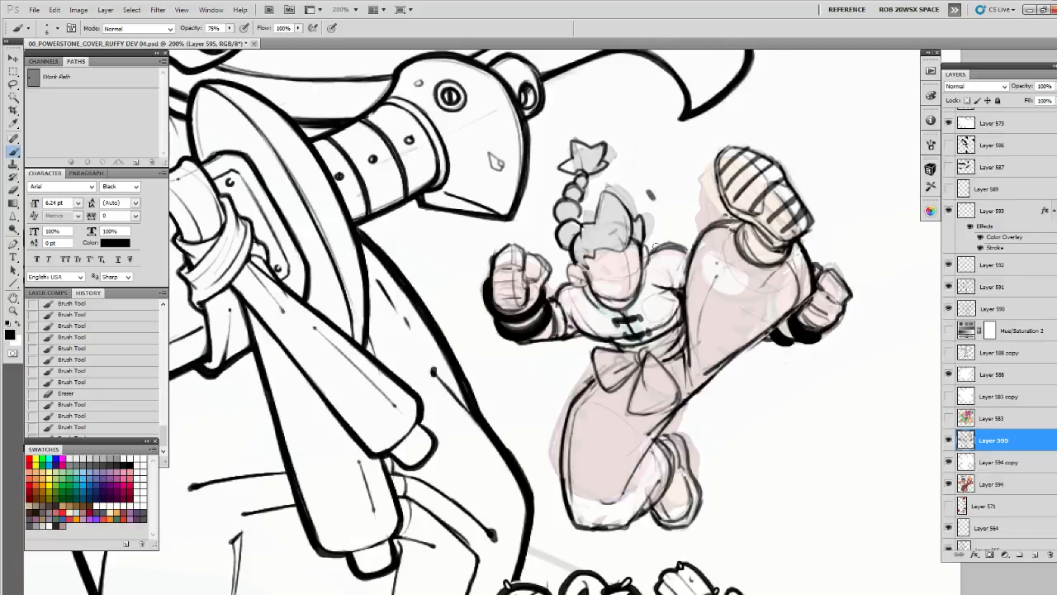
Examine the kicking character's size and placement within the whole cover composition
{"action": "key", "text": "z"}
{"action": "left_click", "coordinate": [670, 283], "text": "alt"}
{"action": "left_click", "coordinate": [670, 283], "text": "alt"}
{"action": "left_click", "coordinate": [670, 283], "text": "alt"}
{"action": "left_click", "coordinate": [670, 283], "text": "alt"}
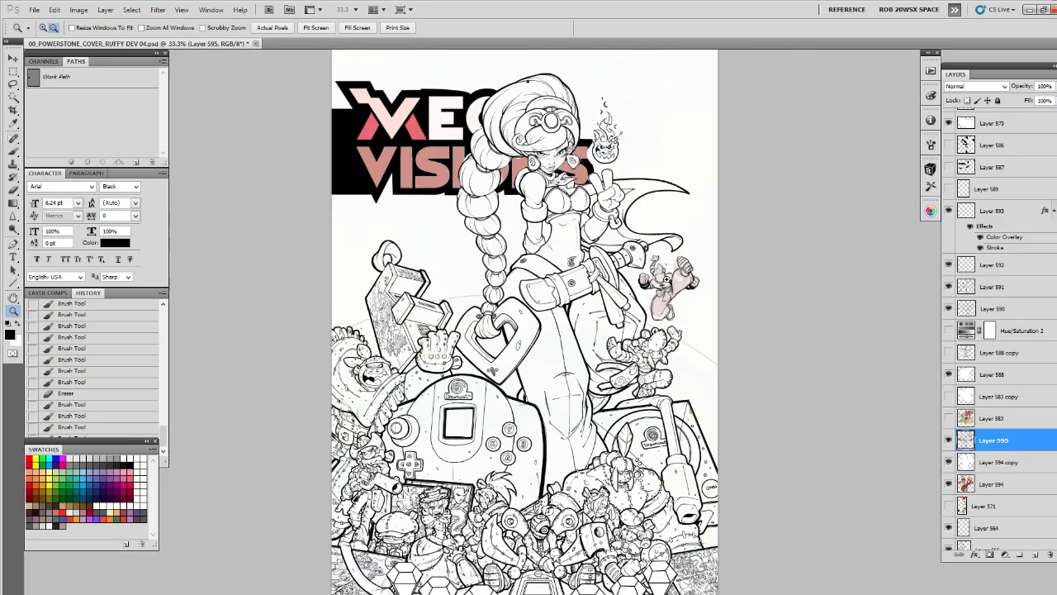
{"action": "left_click_drag", "start_coordinate": [529, 430], "coordinate": [583, 363]}
{"action": "left_click", "coordinate": [583, 363]}
{"action": "left_click", "coordinate": [561, 368]}
{"action": "left_click_drag", "start_coordinate": [339, 247], "coordinate": [549, 295]}
{"action": "left_click_drag", "start_coordinate": [614, 249], "coordinate": [541, 451]}
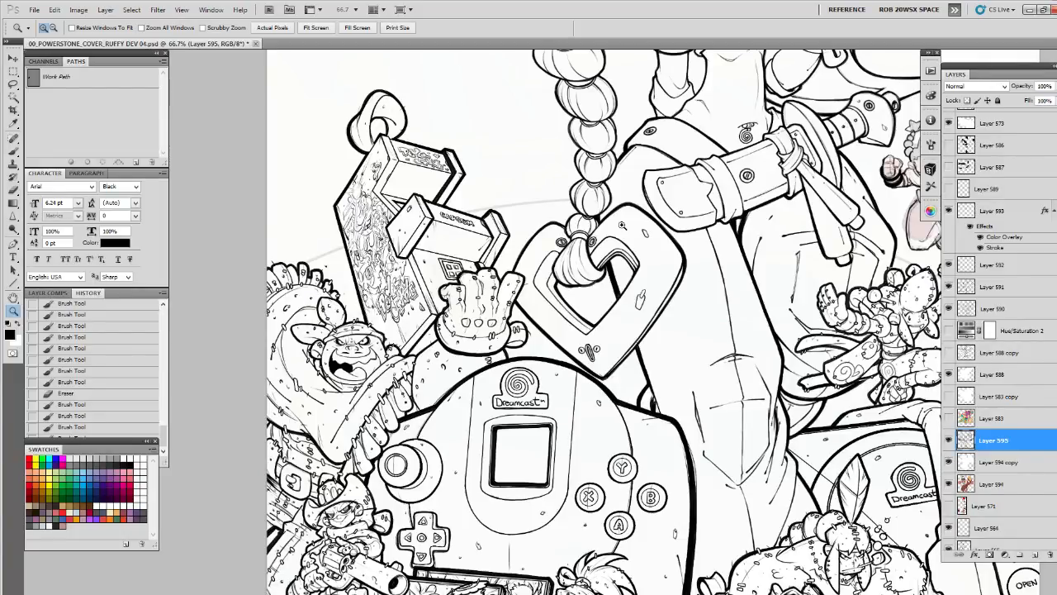
{"action": "left_click_drag", "start_coordinate": [790, 261], "coordinate": [532, 544]}
{"action": "left_click_drag", "start_coordinate": [643, 337], "coordinate": [685, 241]}
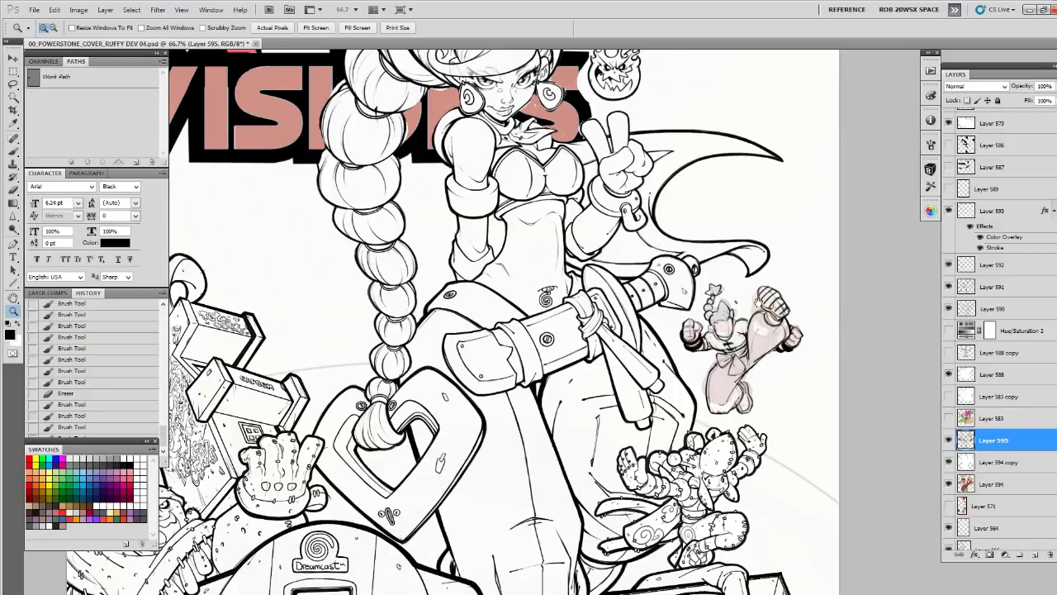
{"action": "left_click_drag", "start_coordinate": [758, 302], "coordinate": [751, 232]}
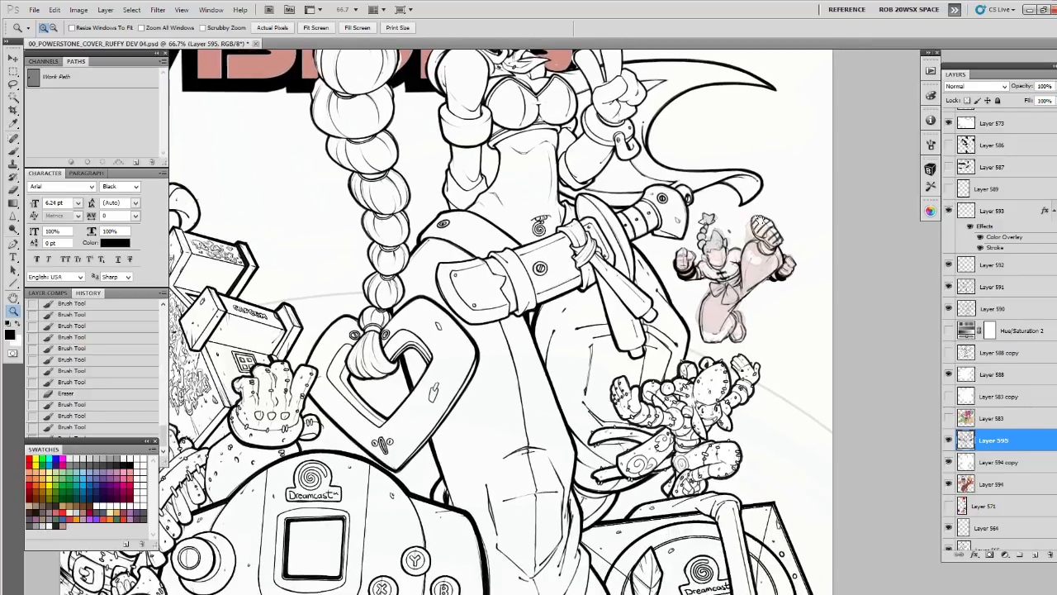
Toggle the Layer 595 sketch off and on to compare, and hide the coloured reference on Layer 594
{"action": "left_click", "coordinate": [948, 440]}
{"action": "left_click", "coordinate": [948, 441]}
{"action": "left_click", "coordinate": [950, 485]}
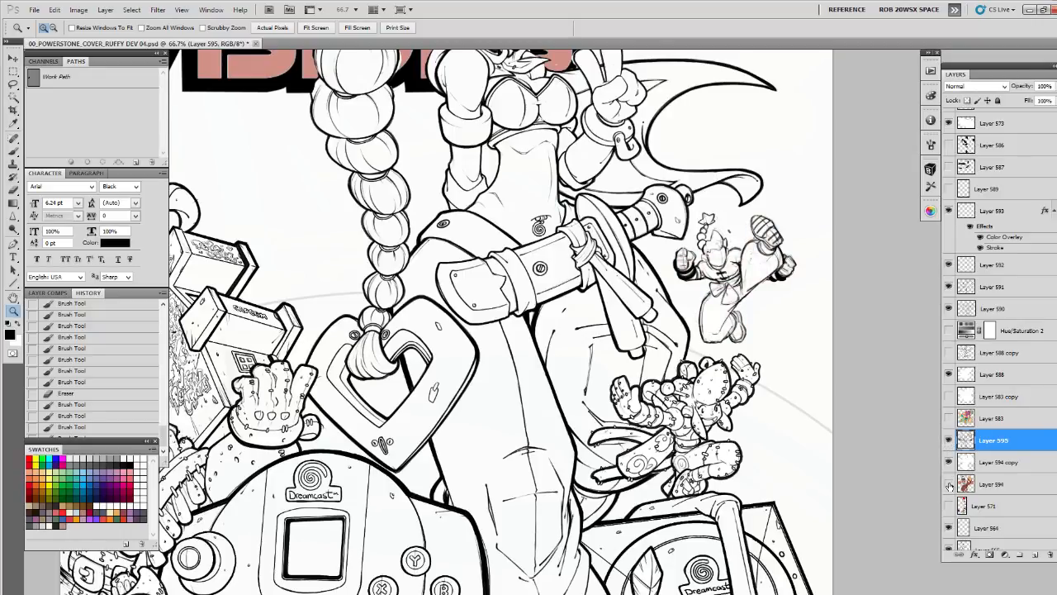
Free-transform the kicking character sketch on Layer 595, enlarging it slightly and rotating it a touch clockwise
{"action": "left_click", "coordinate": [762, 295]}
{"action": "left_click_drag", "start_coordinate": [768, 304], "coordinate": [765, 349]}
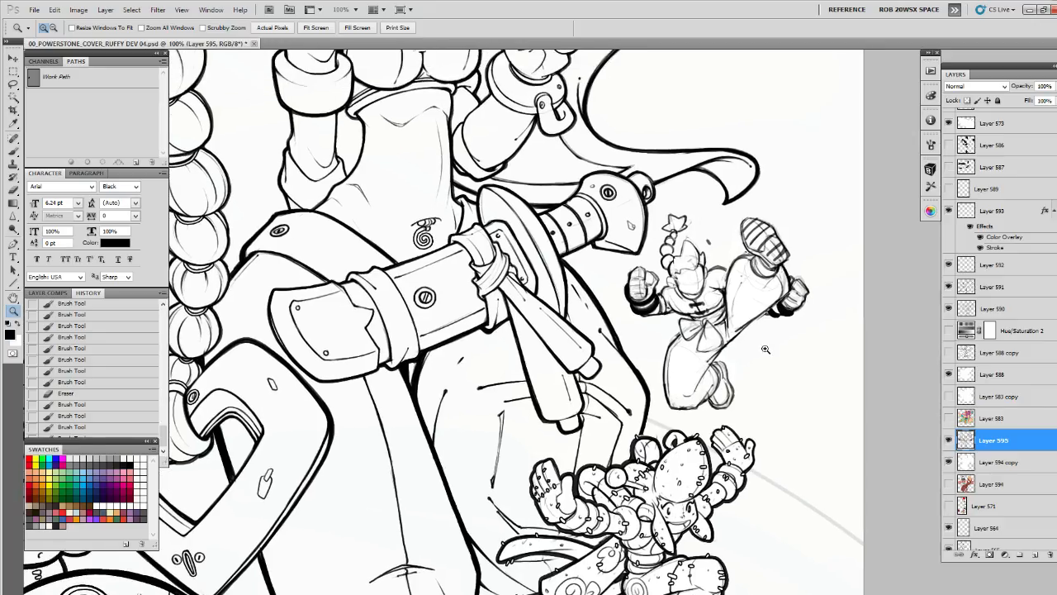
{"action": "key", "text": "ctrl+t"}
{"action": "left_click_drag", "start_coordinate": [814, 411], "coordinate": [817, 413]}
{"action": "key", "text": "ctrl+space"}
{"action": "key", "text": "Return"}
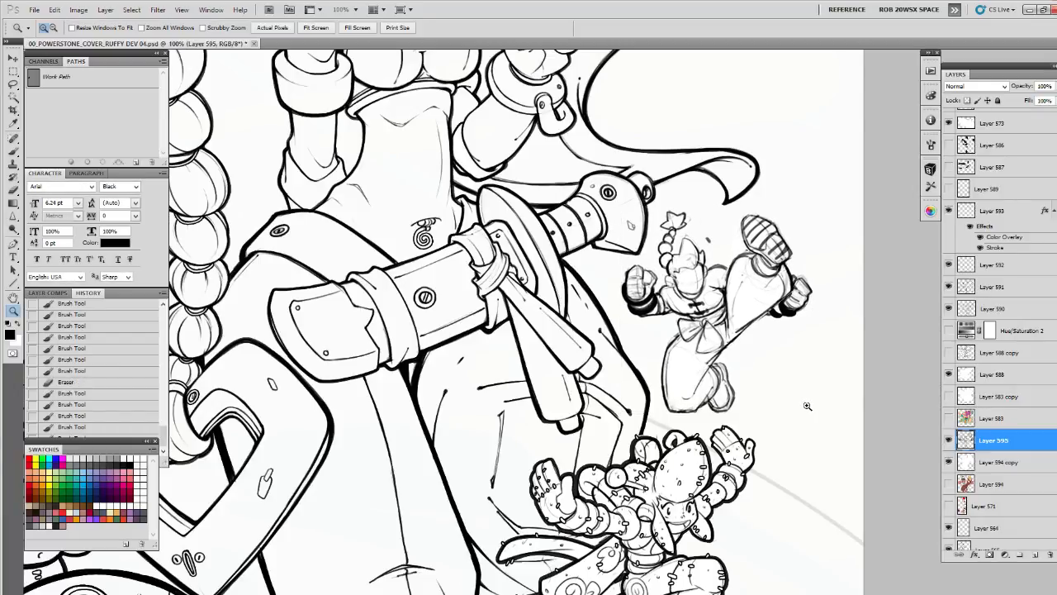
{"action": "key", "text": "ctrl+t"}
{"action": "left_click_drag", "start_coordinate": [778, 486], "coordinate": [771, 484]}
{"action": "key", "text": "Return"}
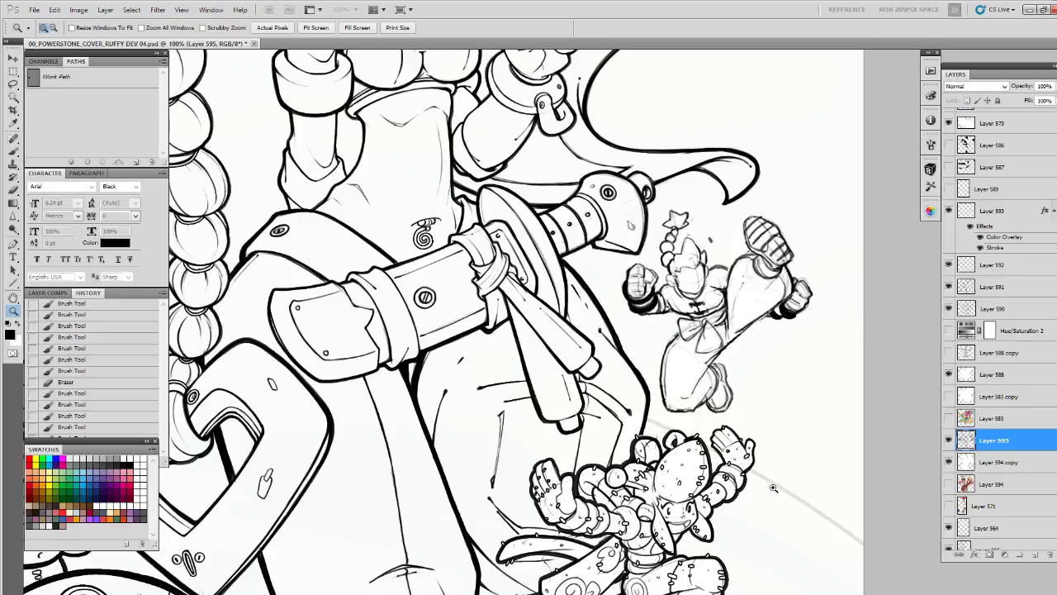
Nudge the character sketch slightly to fine-tune its position beside the sword hilt
{"action": "key", "text": "v"}
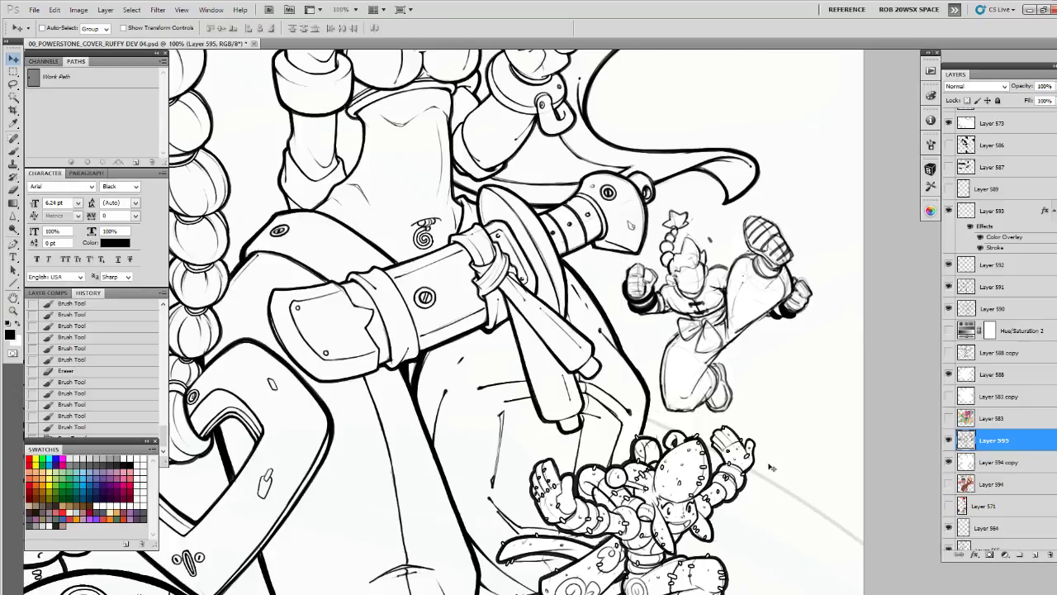
{"action": "key", "text": "ctrl+z"}
{"action": "key", "text": "ctrl+z"}
{"action": "key", "text": "ctrl+z"}
{"action": "key", "text": "ctrl+z"}
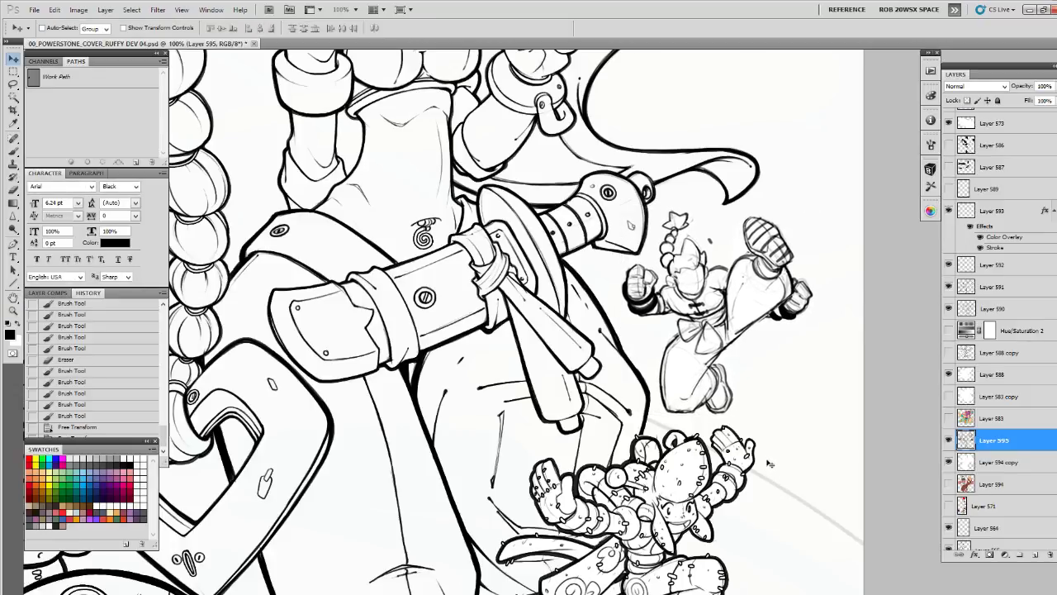
{"action": "key", "text": "ctrl+z"}
{"action": "key", "text": "ctrl+z"}
{"action": "key", "text": "ctrl+z"}
{"action": "key", "text": "ctrl+z"}
{"action": "key", "text": "ctrl+z"}
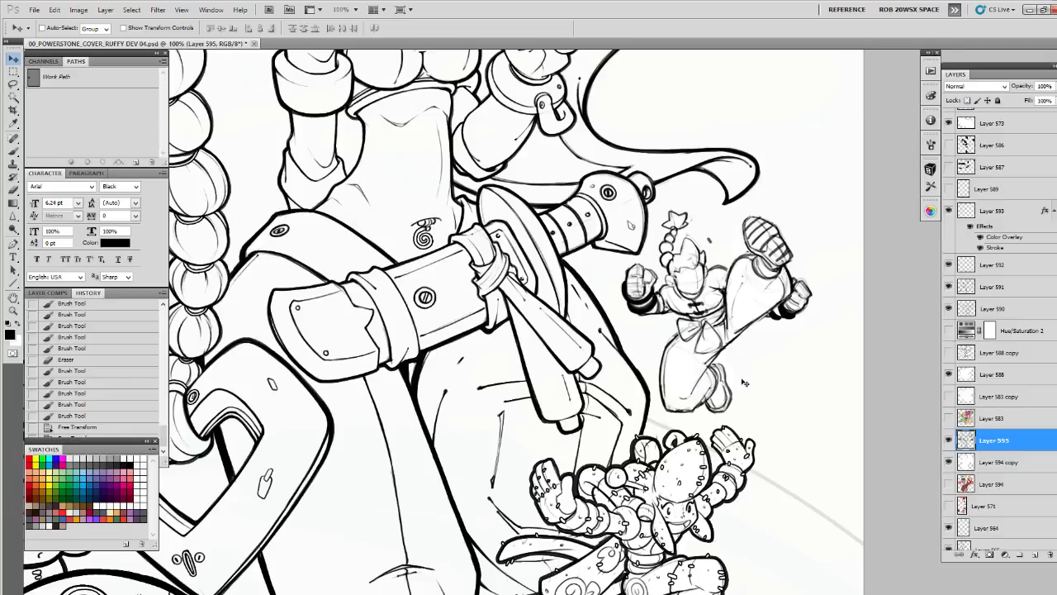
Review the character's placement against the surrounding figures and briefly show Layer 583 for comparison
{"action": "scroll", "coordinate": [745, 378], "scroll_direction": "down", "scroll_amount": 2}
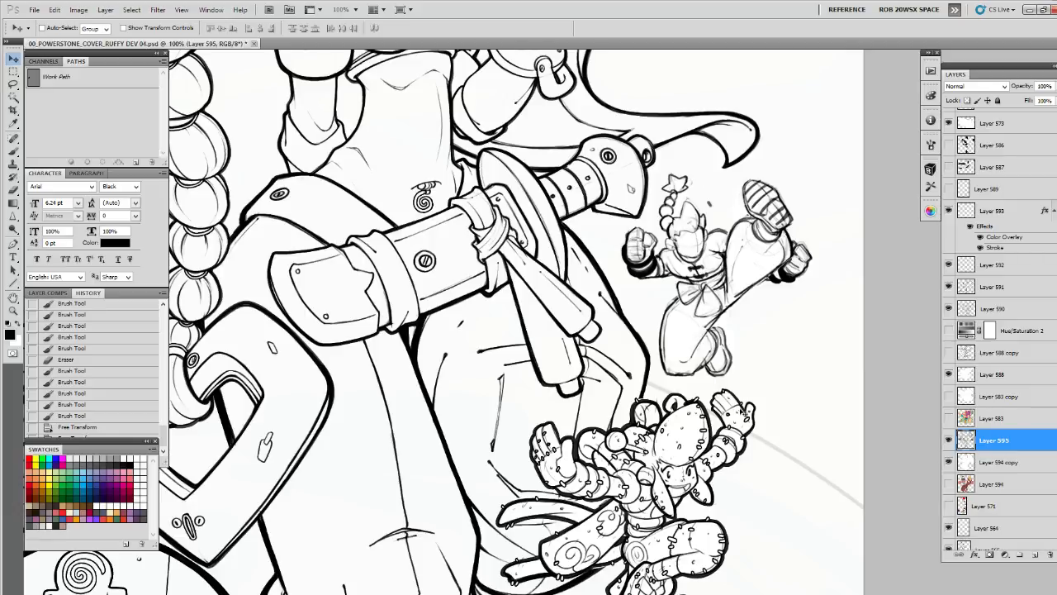
{"action": "scroll", "coordinate": [742, 412], "scroll_direction": "down", "scroll_amount": 2}
{"action": "key", "text": "z"}
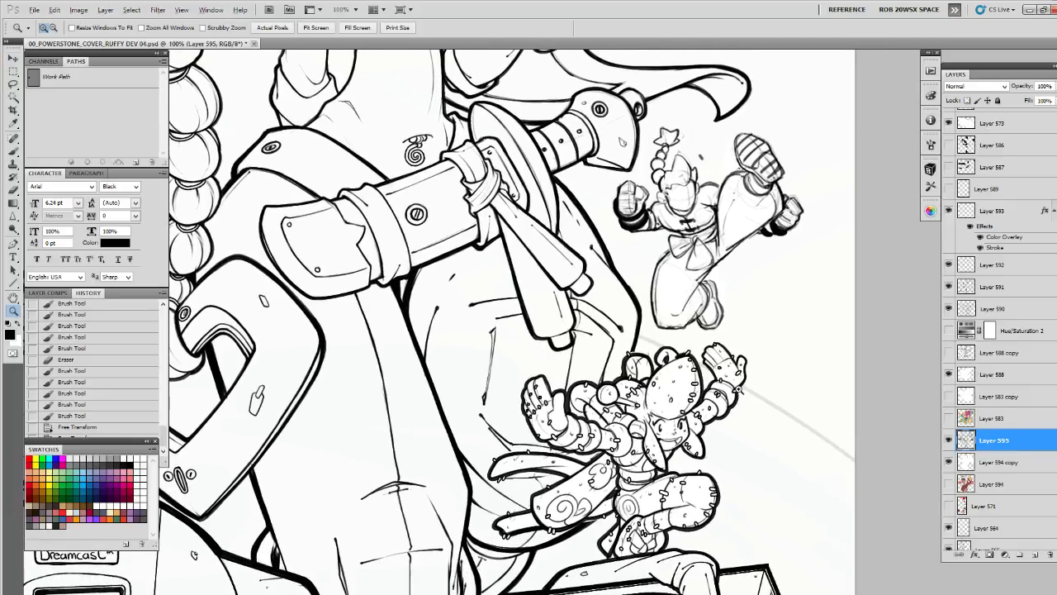
{"action": "left_click", "coordinate": [739, 389], "text": "alt"}
{"action": "left_click", "coordinate": [740, 391], "text": "alt"}
{"action": "left_click", "coordinate": [745, 405]}
{"action": "left_click_drag", "start_coordinate": [750, 400], "coordinate": [762, 394]}
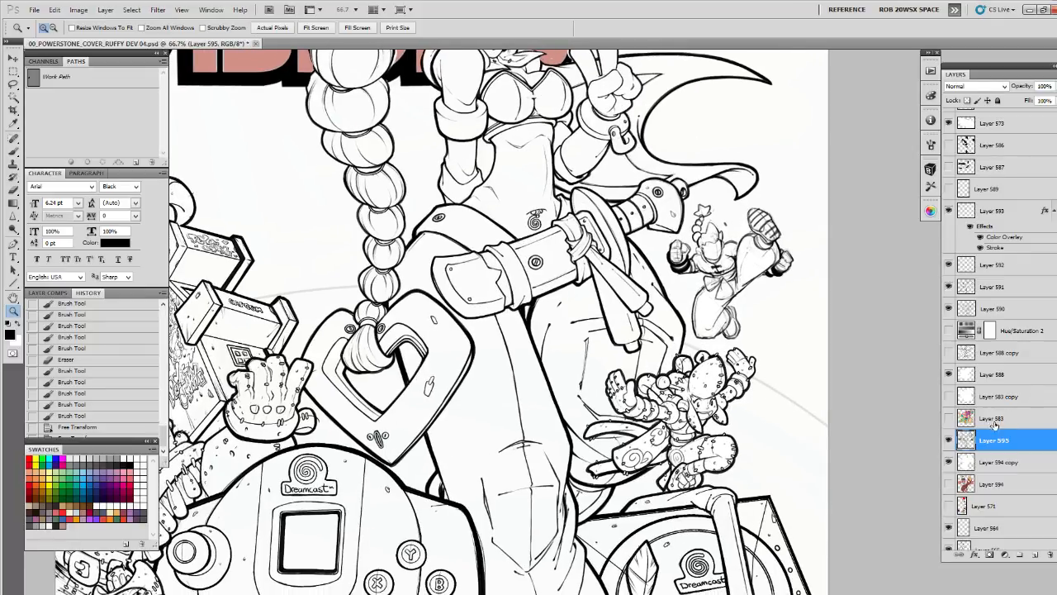
{"action": "left_click", "coordinate": [949, 418]}
{"action": "left_click", "coordinate": [949, 419]}
Show Layer 571 with the rough black crystals and make it the active layer
{"action": "scroll", "coordinate": [966, 395], "scroll_direction": "down", "scroll_amount": 3}
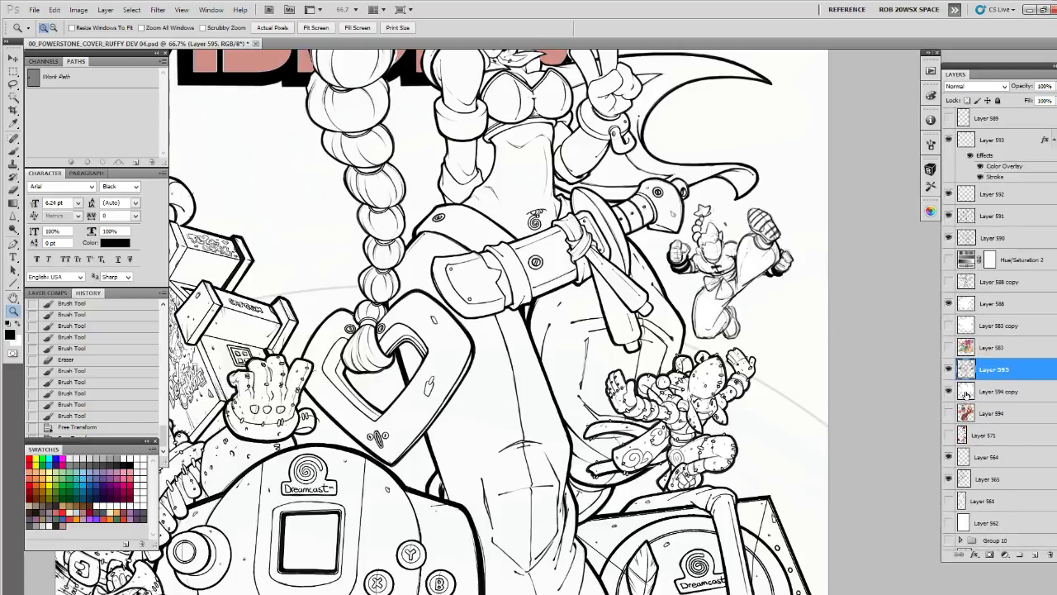
{"action": "left_click", "coordinate": [949, 435]}
{"action": "left_click", "coordinate": [978, 436]}
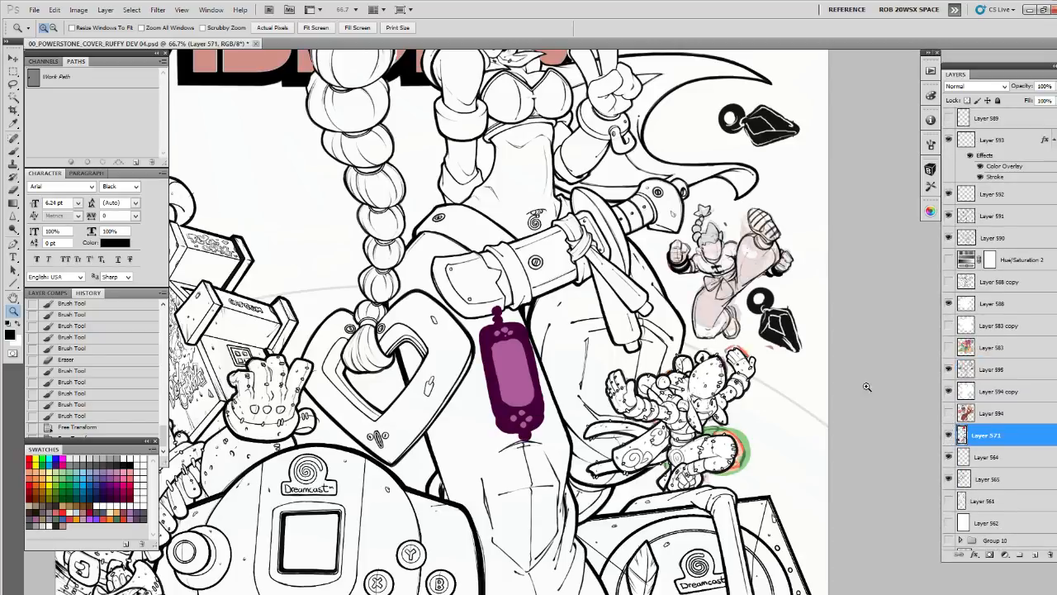
Lasso the black crystals around the cape and the kicking character, copy them to a new layer and hide Layer 571
{"action": "left_click", "coordinate": [776, 345]}
{"action": "left_click_drag", "start_coordinate": [777, 264], "coordinate": [724, 334]}
{"action": "key", "text": "l"}
{"action": "mouse_move", "coordinate": [719, 297]}
{"action": "left_mouse_down"}
{"action": "mouse_move", "coordinate": [678, 327]}
{"action": "mouse_move", "coordinate": [772, 462]}
{"action": "mouse_move", "coordinate": [747, 322]}
{"action": "mouse_move", "coordinate": [688, 391]}
{"action": "mouse_move", "coordinate": [734, 299]}
{"action": "left_mouse_up"}
{"action": "scroll", "coordinate": [750, 320], "scroll_direction": "up", "scroll_amount": 5}
{"action": "mouse_move", "coordinate": [713, 221]}
{"action": "left_mouse_down"}
{"action": "mouse_move", "coordinate": [749, 368]}
{"action": "mouse_move", "coordinate": [761, 372]}
{"action": "mouse_move", "coordinate": [690, 129]}
{"action": "left_mouse_up"}
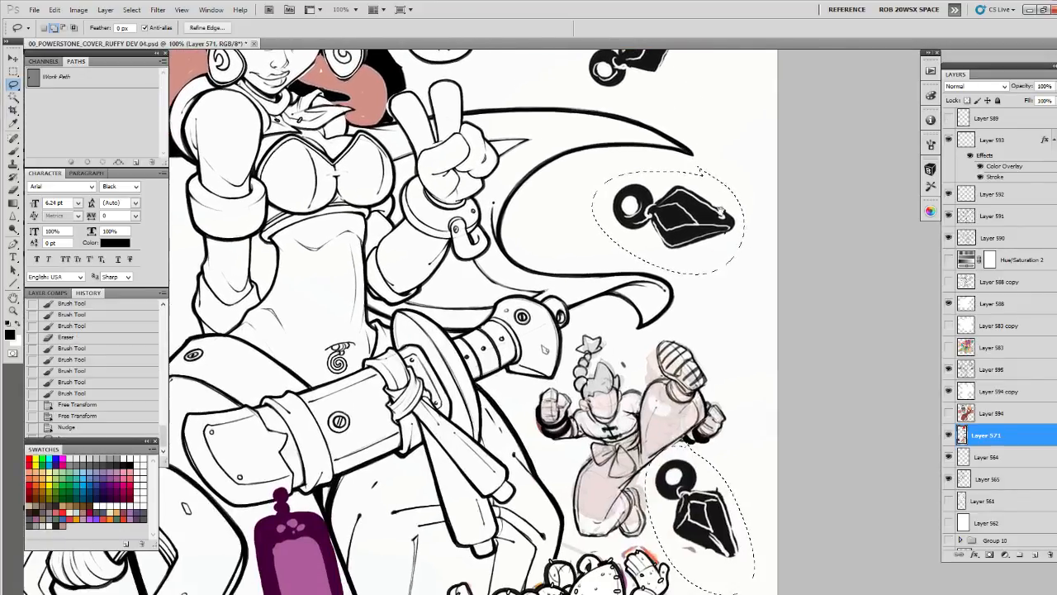
{"action": "left_click_drag", "start_coordinate": [736, 302], "coordinate": [768, 500]}
{"action": "mouse_move", "coordinate": [689, 191]}
{"action": "left_mouse_down"}
{"action": "mouse_move", "coordinate": [699, 274]}
{"action": "mouse_move", "coordinate": [697, 199]}
{"action": "left_mouse_up"}
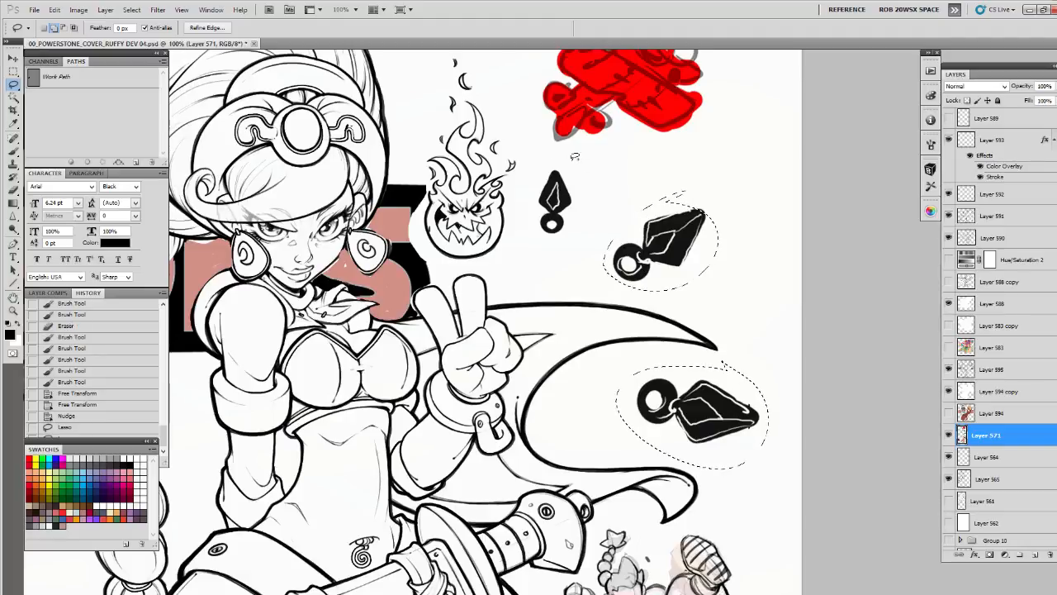
{"action": "key", "text": "ctrl+j"}
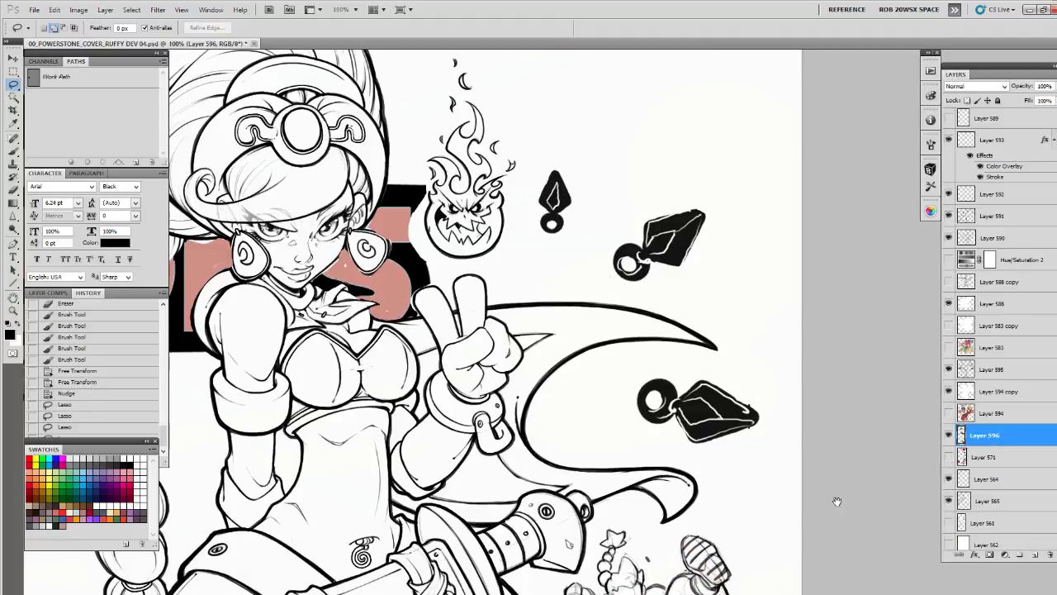
Load the outline of the copied crystals on Layer 596 as a selection and fill it with white
{"action": "left_click_drag", "start_coordinate": [838, 500], "coordinate": [867, 369]}
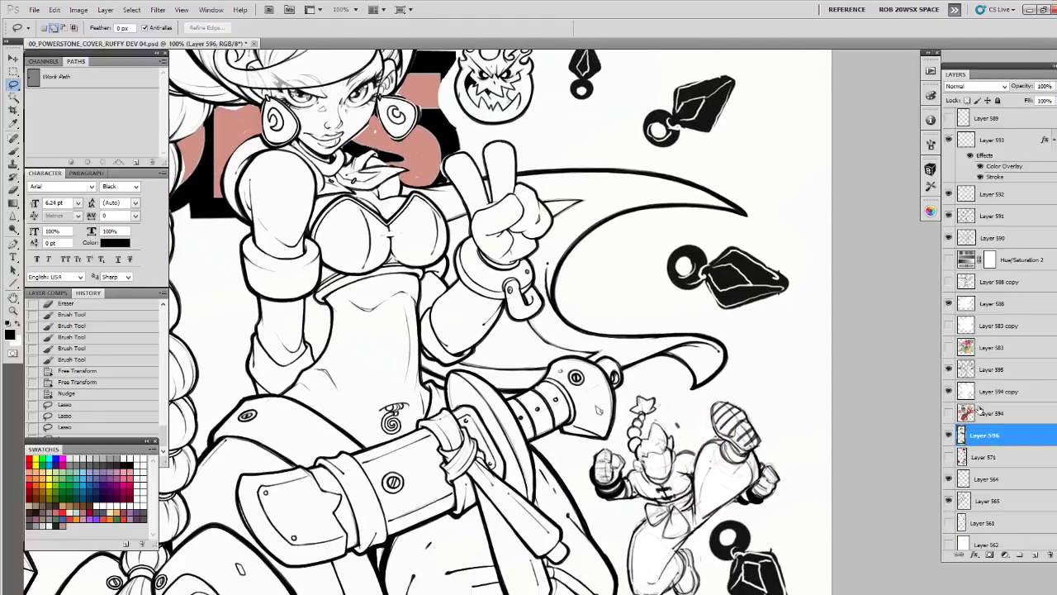
{"action": "left_click", "coordinate": [962, 435], "text": "ctrl"}
{"action": "key", "text": "ctrl+BackSpace"}
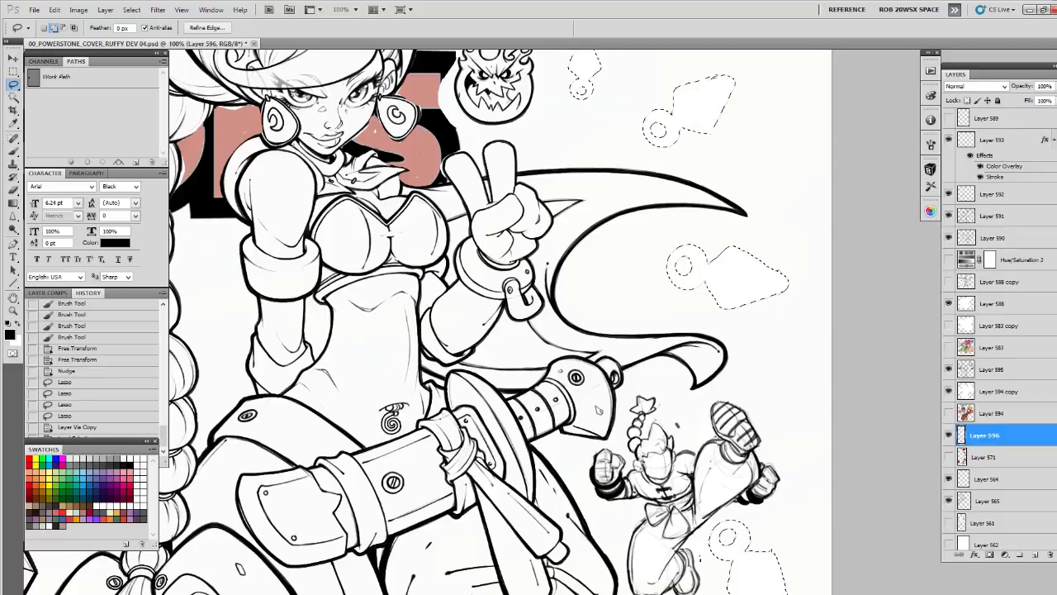
Add a white outside stroke at 100% opacity around the selected crystal shapes and clear the selection
{"action": "key", "text": "x"}
{"action": "left_click", "coordinate": [54, 10]}
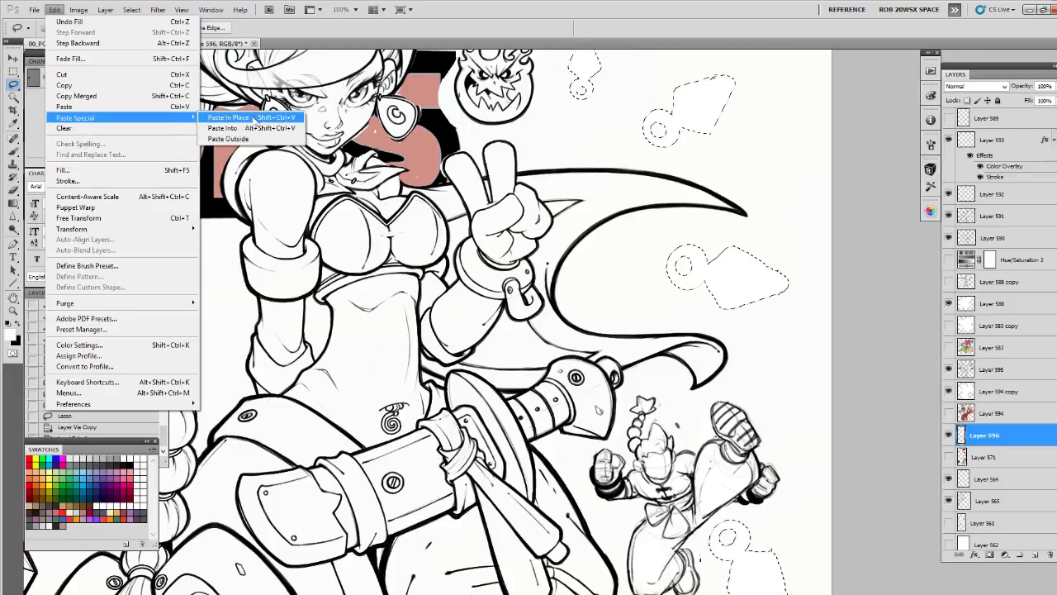
{"action": "left_click", "coordinate": [128, 181]}
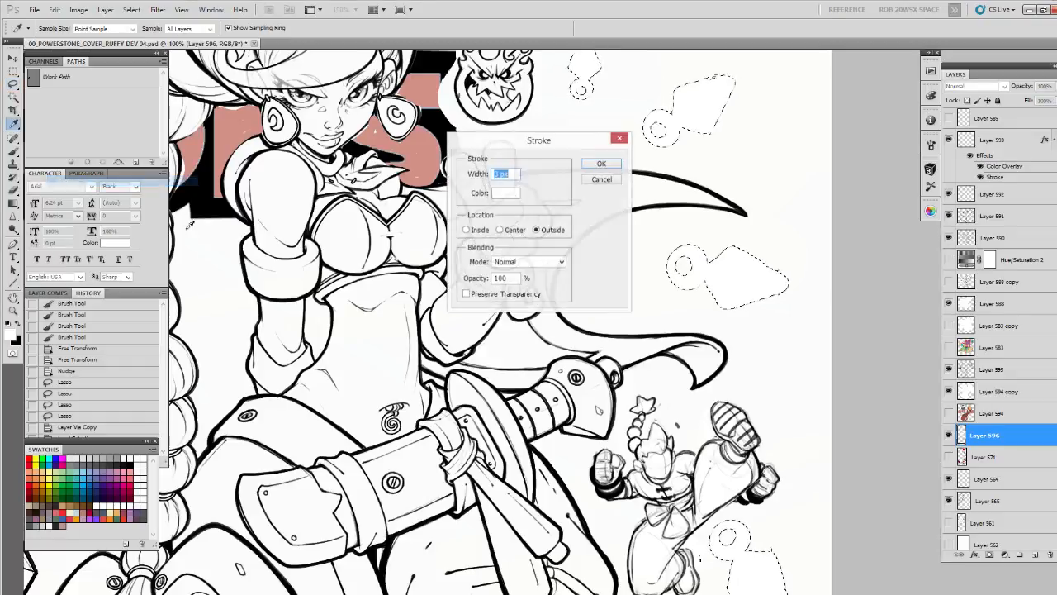
{"action": "key", "text": "Return"}
{"action": "key", "text": "ctrl+d"}
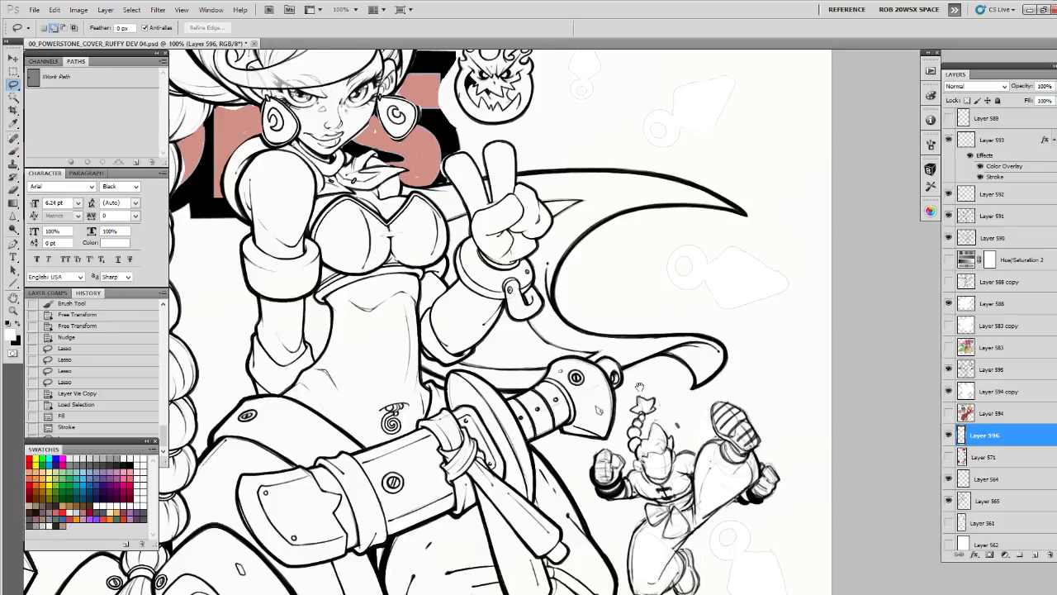
Check the white crystal shapes against the cover artwork and up close beside the kicking character
{"action": "left_click_drag", "start_coordinate": [639, 386], "coordinate": [620, 373]}
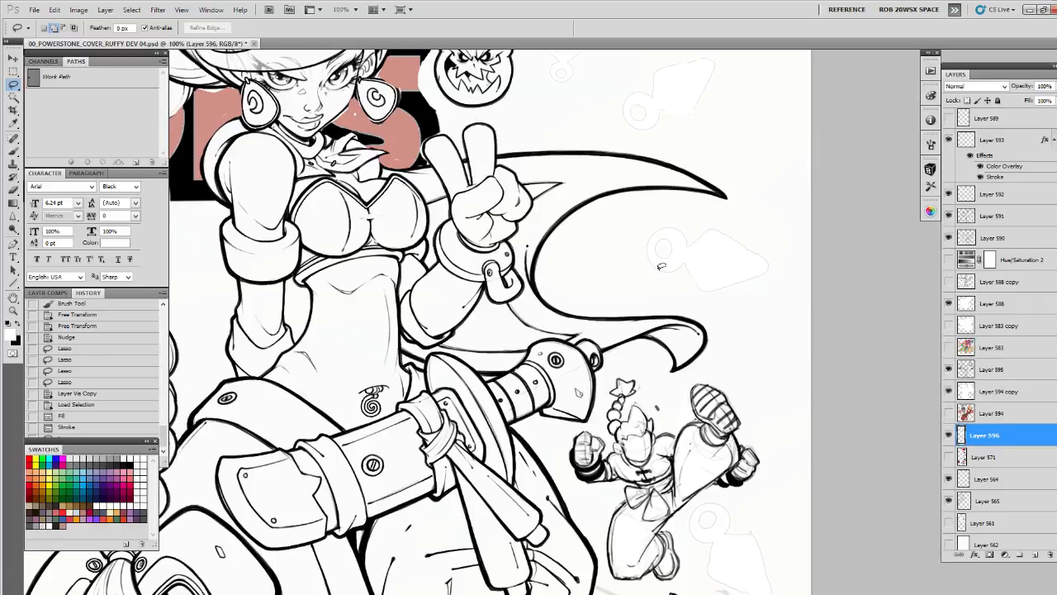
{"action": "key", "text": "z"}
{"action": "left_click", "coordinate": [661, 370], "text": "alt"}
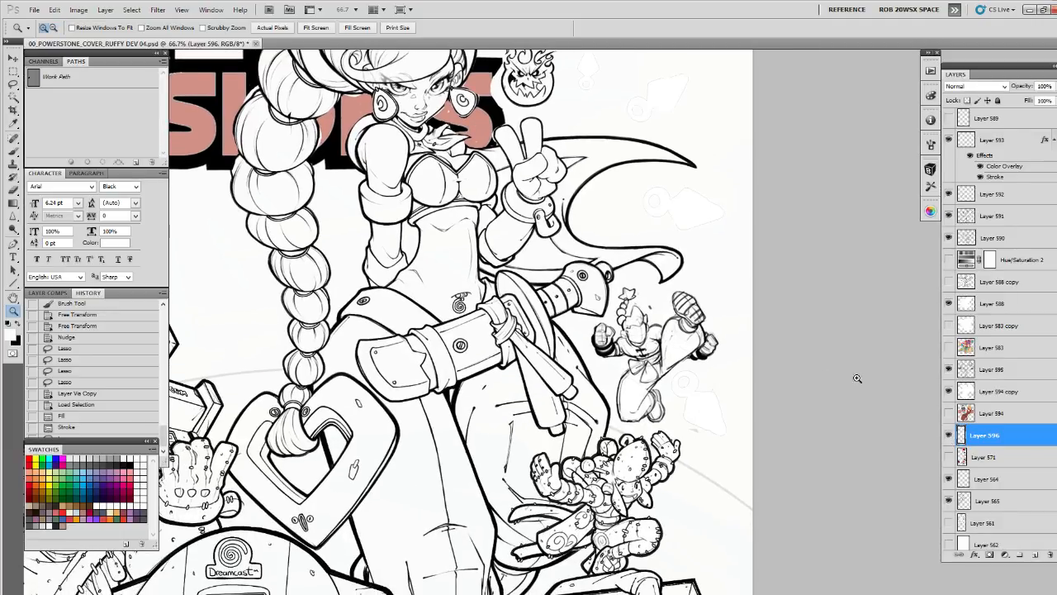
{"action": "left_click", "coordinate": [719, 401]}
{"action": "left_click", "coordinate": [718, 403]}
{"action": "left_click_drag", "start_coordinate": [727, 450], "coordinate": [638, 458]}
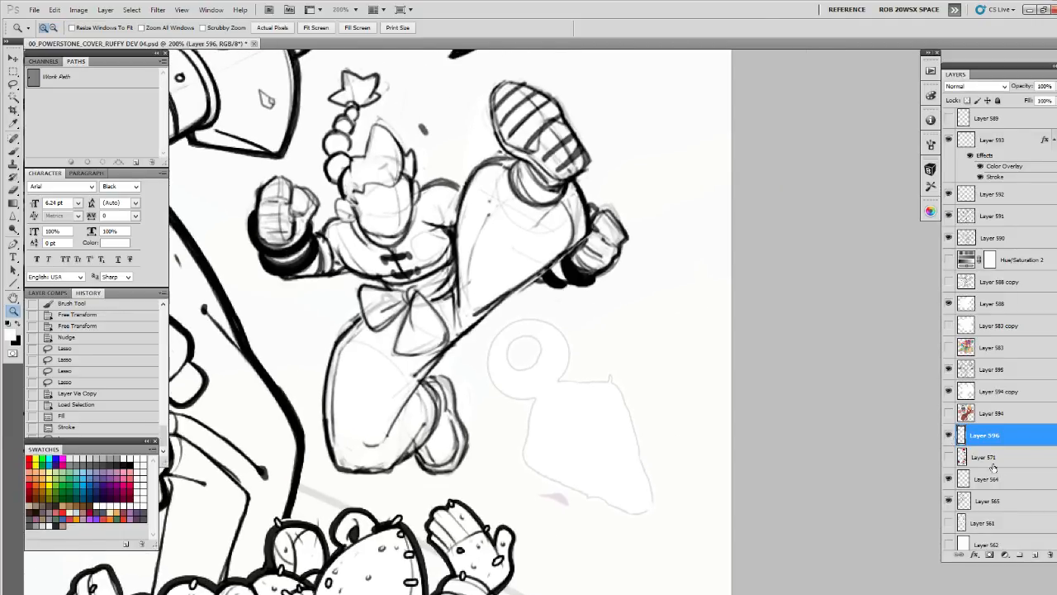
Add a new layer above Layer 596 and ready a black brush for sketching over the pale outline beside the kicking character
{"action": "left_click", "coordinate": [1036, 554]}
{"action": "left_click", "coordinate": [626, 444]}
{"action": "key", "text": "b"}
{"action": "left_click_drag", "start_coordinate": [602, 354], "coordinate": [649, 381]}
{"action": "key", "text": "x"}
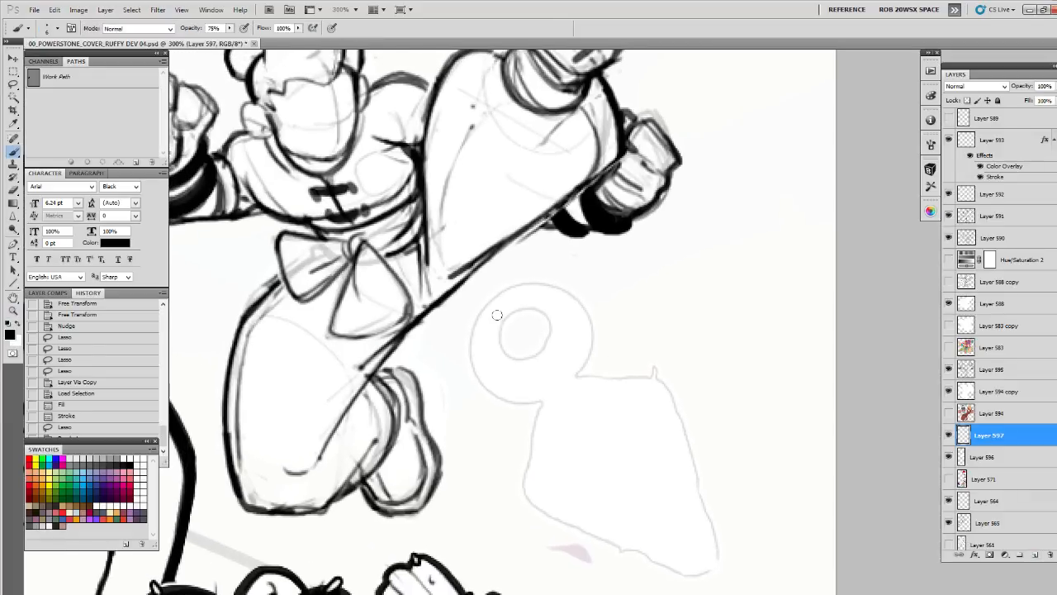
Try sketching a small ring and a short collar over the pale outline beside the kicking character
{"action": "mouse_move", "coordinate": [497, 315]}
{"action": "left_mouse_down"}
{"action": "mouse_move", "coordinate": [492, 350]}
{"action": "mouse_move", "coordinate": [512, 366]}
{"action": "mouse_move", "coordinate": [555, 341]}
{"action": "mouse_move", "coordinate": [510, 352]}
{"action": "mouse_move", "coordinate": [520, 337]}
{"action": "mouse_move", "coordinate": [554, 344]}
{"action": "left_mouse_up"}
{"action": "mouse_move", "coordinate": [575, 337]}
{"action": "left_mouse_down"}
{"action": "mouse_move", "coordinate": [563, 321]}
{"action": "mouse_move", "coordinate": [611, 303]}
{"action": "mouse_move", "coordinate": [582, 318]}
{"action": "mouse_move", "coordinate": [570, 345]}
{"action": "mouse_move", "coordinate": [565, 337]}
{"action": "mouse_move", "coordinate": [588, 311]}
{"action": "mouse_move", "coordinate": [571, 347]}
{"action": "mouse_move", "coordinate": [614, 316]}
{"action": "mouse_move", "coordinate": [598, 305]}
{"action": "mouse_move", "coordinate": [613, 326]}
{"action": "mouse_move", "coordinate": [570, 348]}
{"action": "mouse_move", "coordinate": [576, 355]}
{"action": "mouse_move", "coordinate": [585, 338]}
{"action": "left_mouse_up"}
{"action": "key", "text": "e"}
{"action": "key", "text": "b"}
{"action": "mouse_move", "coordinate": [602, 342]}
{"action": "left_mouse_down"}
{"action": "mouse_move", "coordinate": [536, 336]}
{"action": "mouse_move", "coordinate": [580, 296]}
{"action": "mouse_move", "coordinate": [587, 301]}
{"action": "mouse_move", "coordinate": [539, 329]}
{"action": "mouse_move", "coordinate": [551, 357]}
{"action": "left_mouse_up"}
{"action": "key", "text": "e"}
{"action": "key", "text": "b"}
{"action": "mouse_move", "coordinate": [584, 307]}
{"action": "left_mouse_down"}
{"action": "mouse_move", "coordinate": [592, 327]}
{"action": "mouse_move", "coordinate": [566, 321]}
{"action": "mouse_move", "coordinate": [576, 399]}
{"action": "left_mouse_up"}
{"action": "key", "text": "e"}
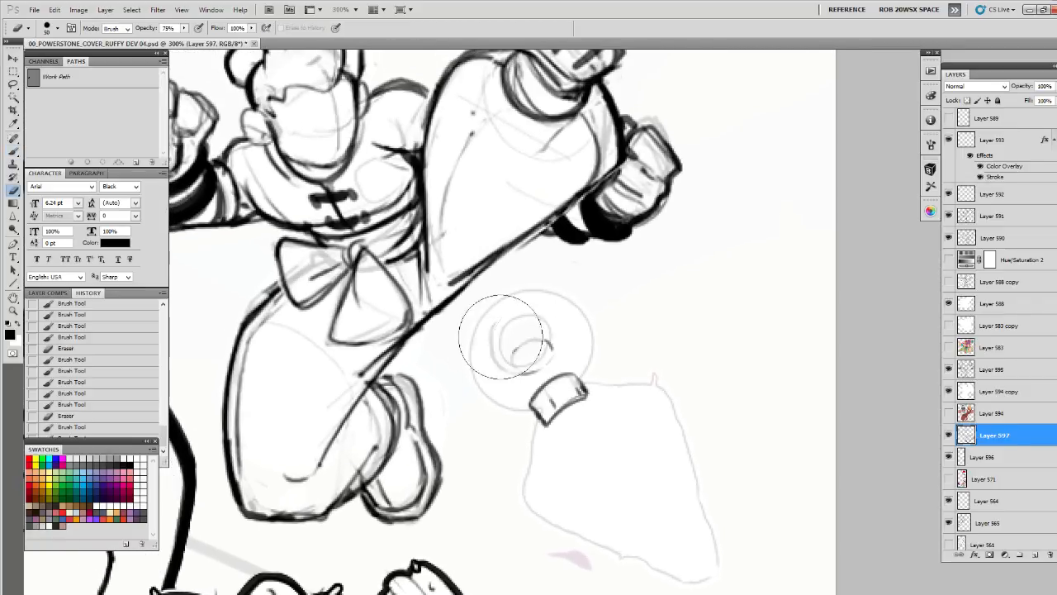
Rework the trial ring, erase the sketch, and cut the lassoed remains from Layer 597
{"action": "key", "text": "b"}
{"action": "mouse_move", "coordinate": [507, 329]}
{"action": "left_mouse_down"}
{"action": "mouse_move", "coordinate": [497, 368]}
{"action": "mouse_move", "coordinate": [529, 370]}
{"action": "mouse_move", "coordinate": [546, 350]}
{"action": "mouse_move", "coordinate": [494, 341]}
{"action": "mouse_move", "coordinate": [493, 331]}
{"action": "mouse_move", "coordinate": [497, 364]}
{"action": "mouse_move", "coordinate": [515, 371]}
{"action": "mouse_move", "coordinate": [550, 348]}
{"action": "mouse_move", "coordinate": [514, 346]}
{"action": "left_mouse_up"}
{"action": "left_click_drag", "start_coordinate": [537, 328], "coordinate": [527, 332]}
{"action": "left_click_drag", "start_coordinate": [512, 372], "coordinate": [530, 392]}
{"action": "left_click_drag", "start_coordinate": [539, 342], "coordinate": [530, 359]}
{"action": "mouse_move", "coordinate": [471, 326]}
{"action": "left_mouse_down"}
{"action": "mouse_move", "coordinate": [513, 348]}
{"action": "mouse_move", "coordinate": [474, 390]}
{"action": "mouse_move", "coordinate": [498, 349]}
{"action": "mouse_move", "coordinate": [527, 351]}
{"action": "mouse_move", "coordinate": [521, 418]}
{"action": "mouse_move", "coordinate": [476, 381]}
{"action": "mouse_move", "coordinate": [526, 350]}
{"action": "mouse_move", "coordinate": [555, 377]}
{"action": "mouse_move", "coordinate": [493, 423]}
{"action": "mouse_move", "coordinate": [530, 398]}
{"action": "mouse_move", "coordinate": [578, 389]}
{"action": "left_mouse_up"}
{"action": "key", "text": "e"}
{"action": "key", "text": "l"}
{"action": "mouse_move", "coordinate": [506, 306]}
{"action": "left_mouse_down"}
{"action": "mouse_move", "coordinate": [460, 463]}
{"action": "mouse_move", "coordinate": [583, 335]}
{"action": "left_mouse_up"}
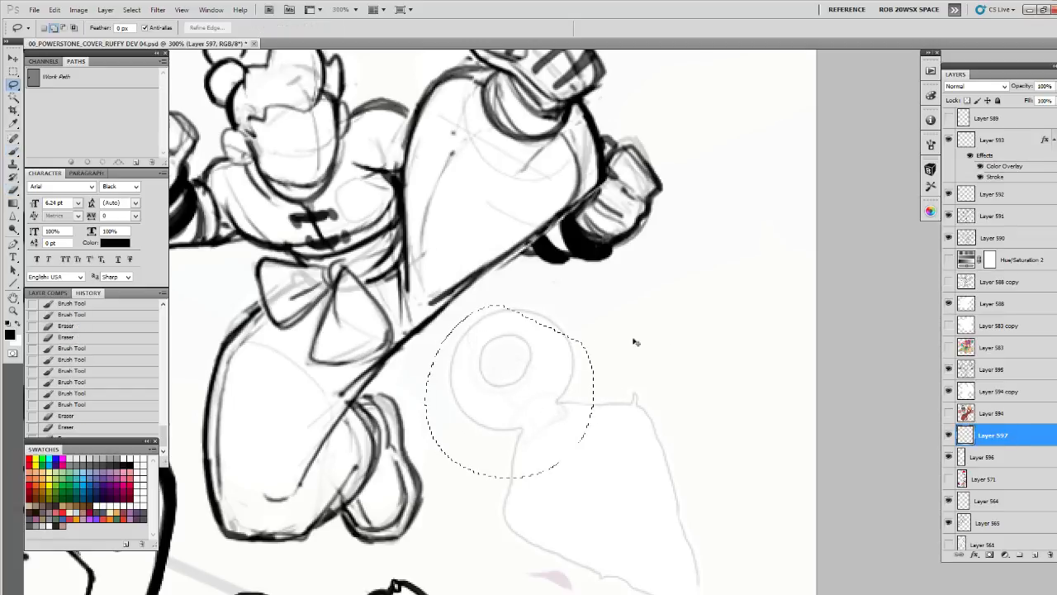
{"action": "key", "text": "ctrl+d"}
Check Layer 597's visibility and move the layer above Layer 595
{"action": "left_click", "coordinate": [948, 435]}
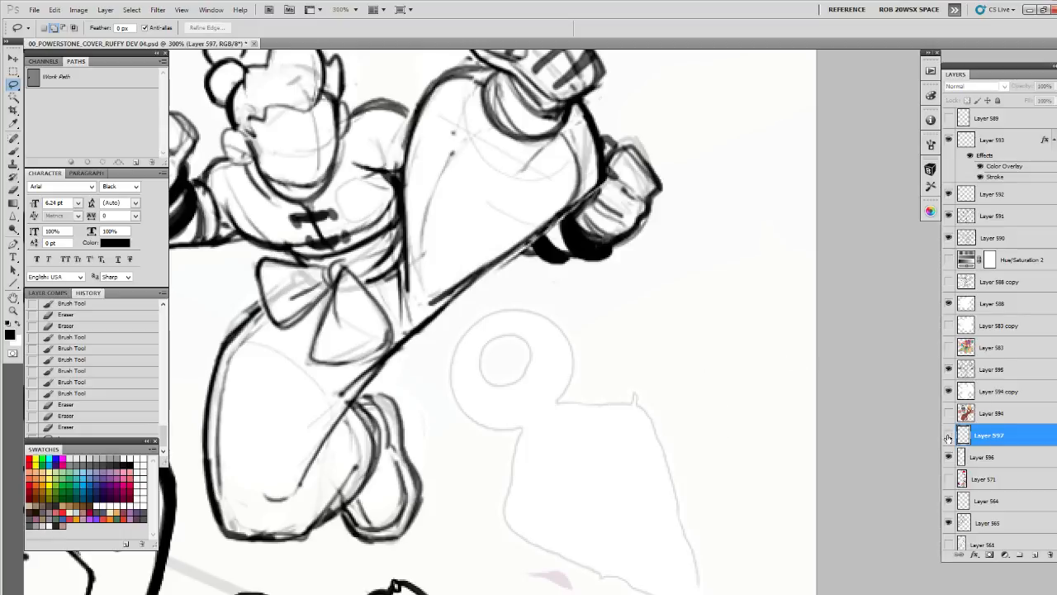
{"action": "left_click", "coordinate": [948, 436]}
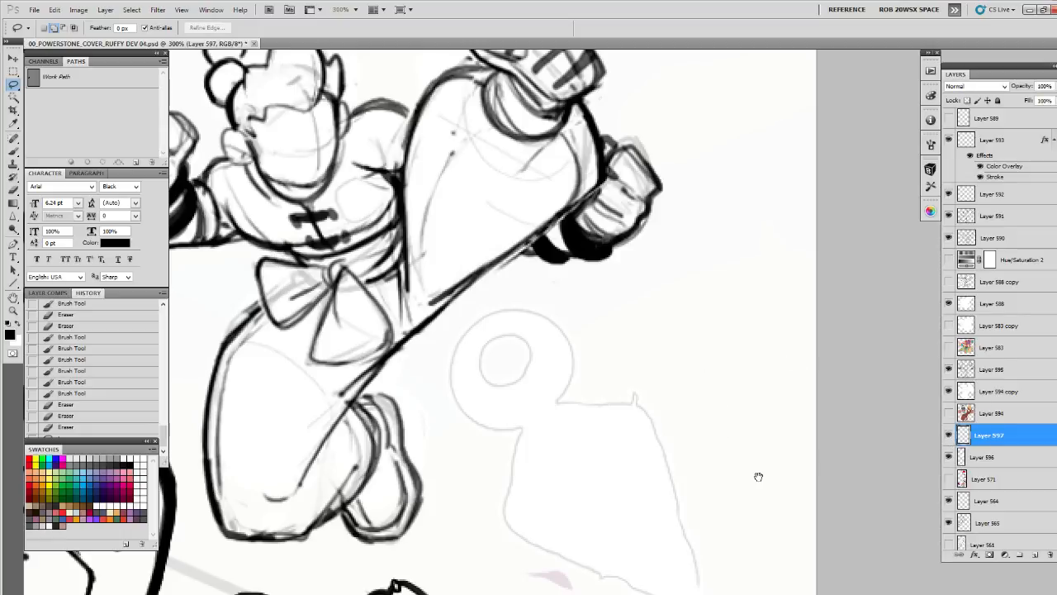
{"action": "scroll", "coordinate": [758, 477], "scroll_direction": "down", "scroll_amount": 2}
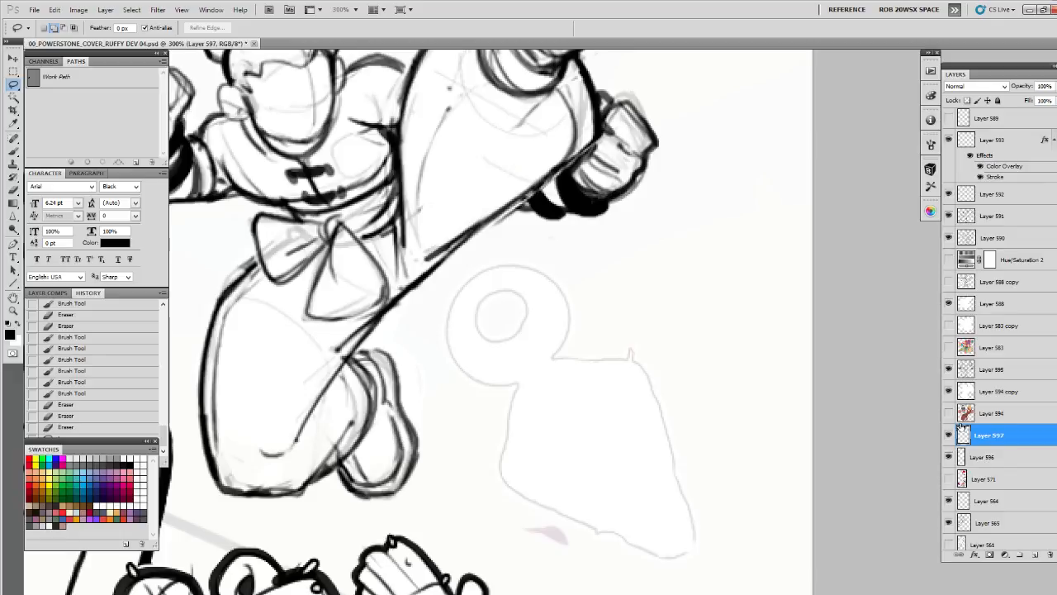
{"action": "left_click_drag", "start_coordinate": [976, 429], "coordinate": [986, 358]}
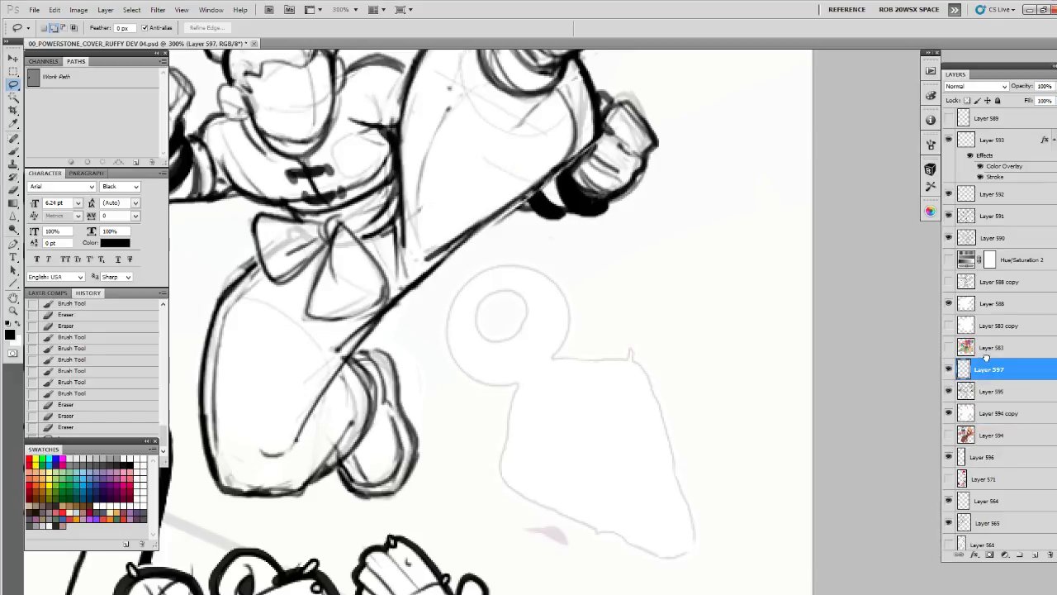
{"action": "left_click", "coordinate": [950, 369]}
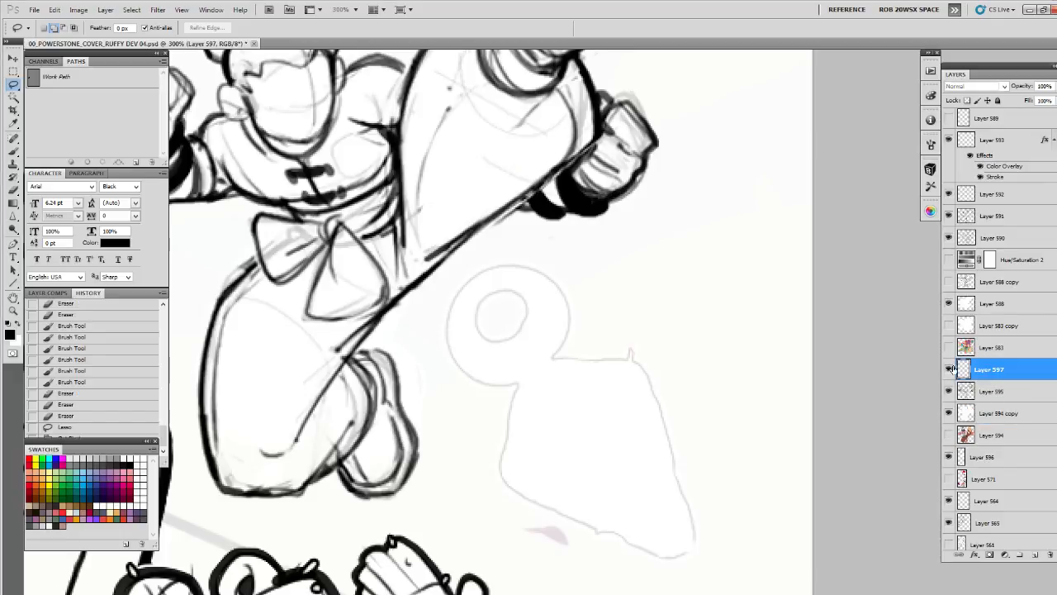
Add a new layer above Layer 596, fill it with white and lower its opacity to fade the artwork beneath
{"action": "left_click", "coordinate": [961, 457]}
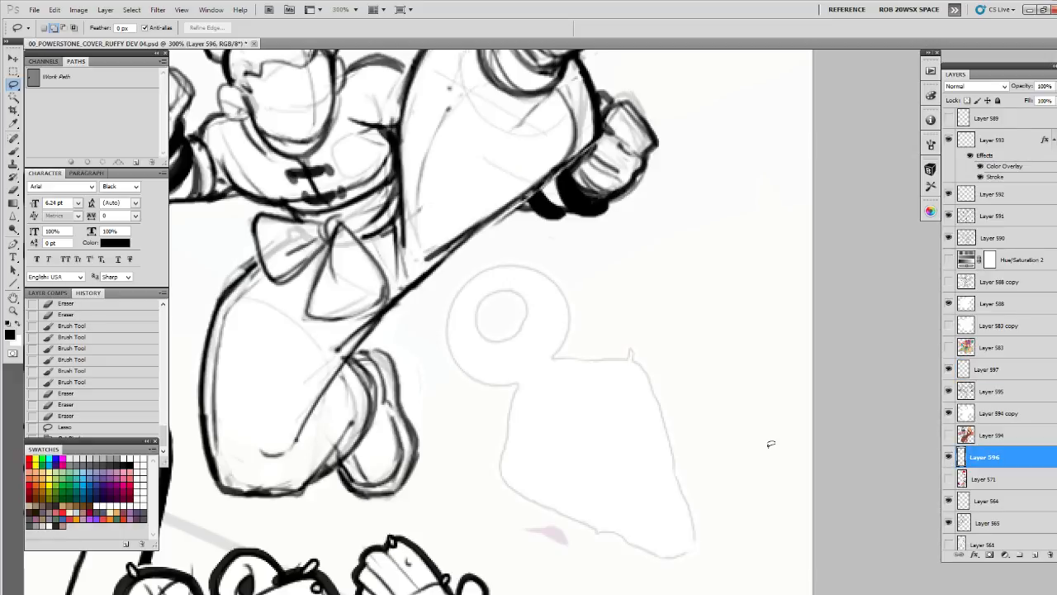
{"action": "left_click", "coordinate": [1037, 555]}
{"action": "key", "text": "ctrl+BackSpace"}
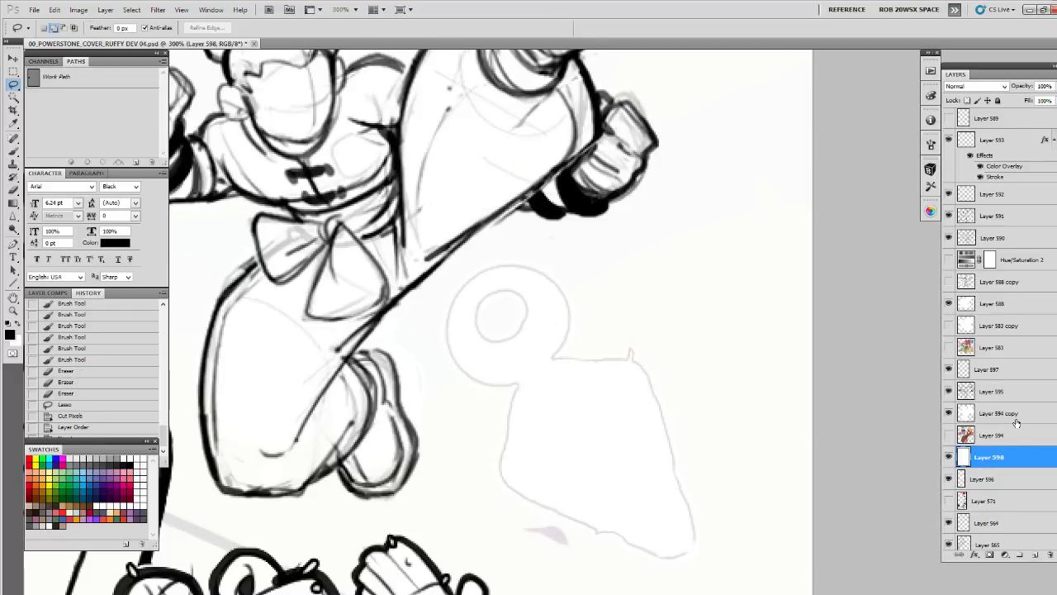
{"action": "left_click_drag", "start_coordinate": [1050, 86], "coordinate": [1041, 103]}
Move the Hue/Saturation 2 adjustment directly above Layer 598, make it visible and make Layer 597 active
{"action": "left_click_drag", "start_coordinate": [1012, 261], "coordinate": [988, 446]}
{"action": "left_click", "coordinate": [949, 437]}
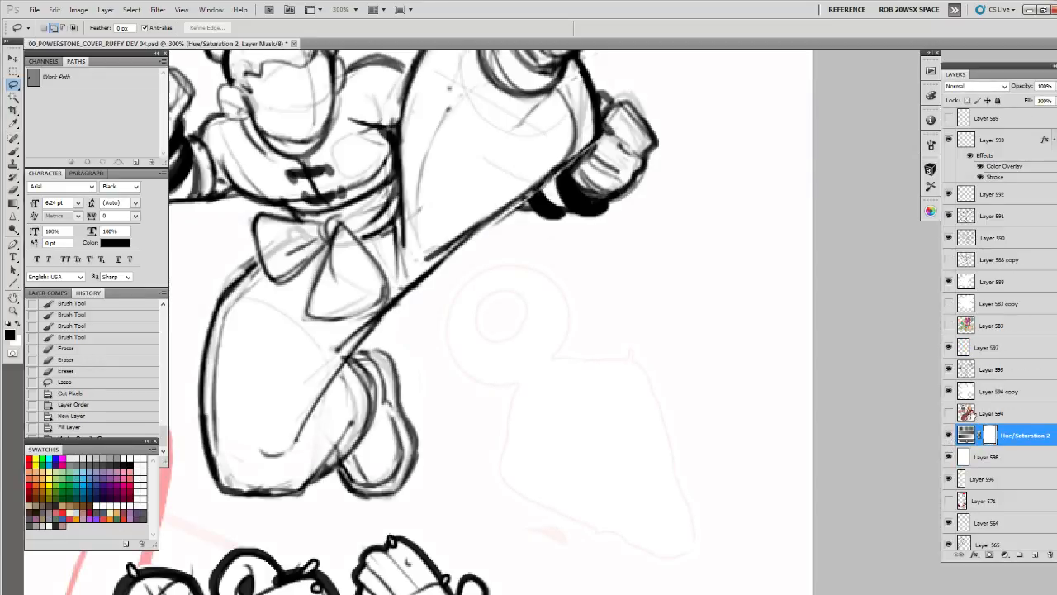
{"action": "left_click", "coordinate": [987, 347]}
Examine the tinted cover artwork around the kicking character, both up close and at 66.7%
{"action": "scroll", "coordinate": [722, 448], "scroll_direction": "down", "scroll_amount": 3}
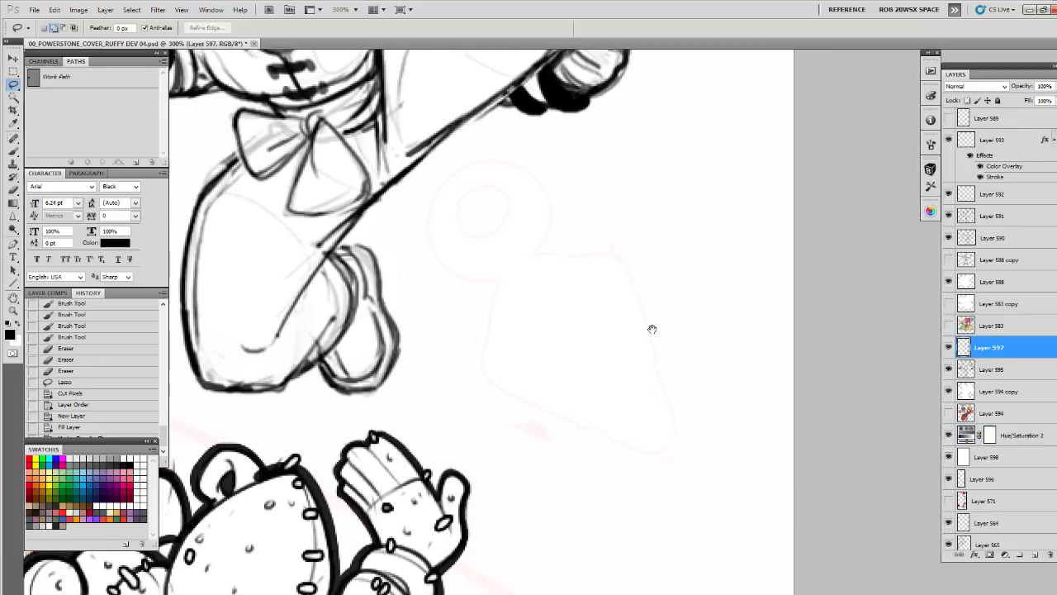
{"action": "key", "text": "b"}
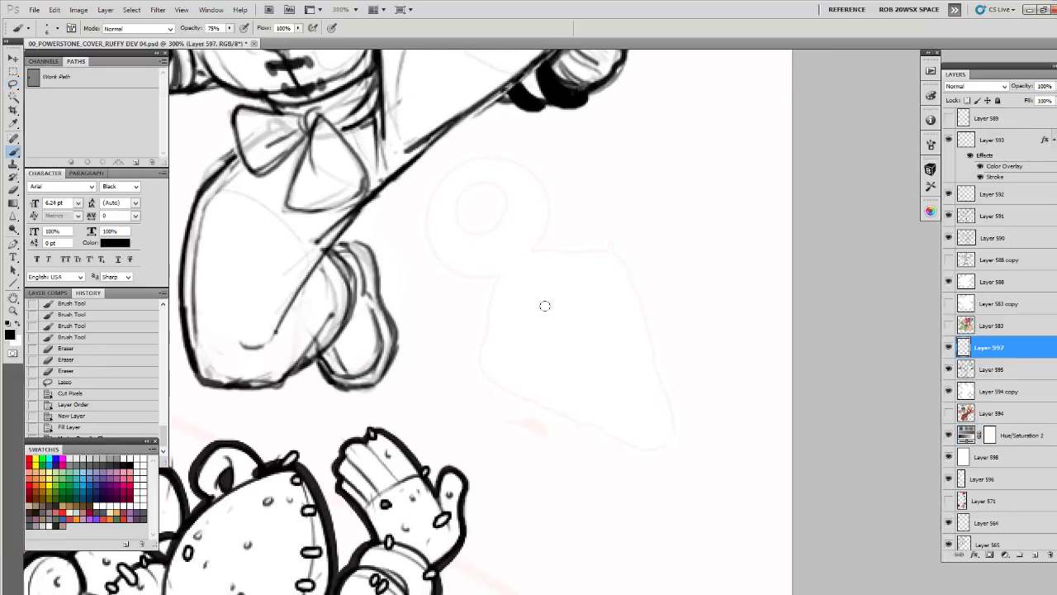
{"action": "left_click_drag", "start_coordinate": [545, 305], "coordinate": [561, 297]}
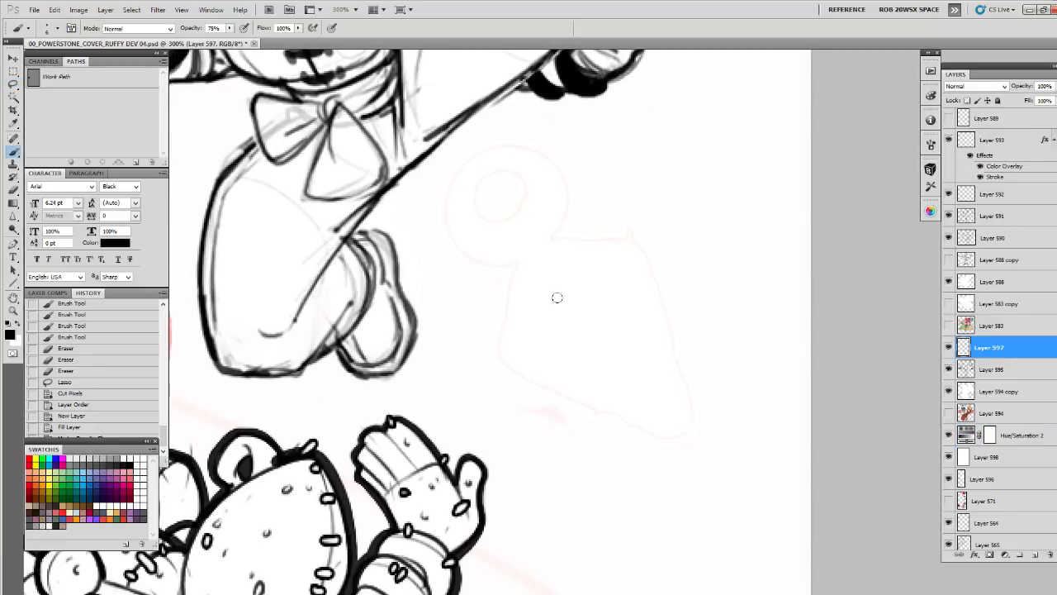
{"action": "key", "text": "z"}
{"action": "left_click", "coordinate": [558, 293], "text": "alt"}
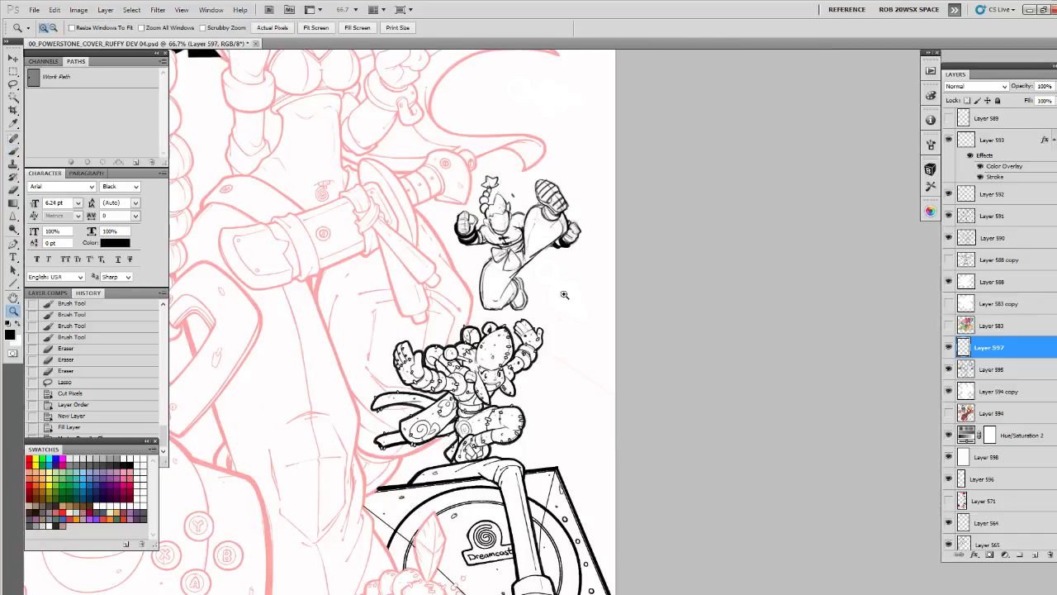
{"action": "left_click", "coordinate": [570, 335]}
{"action": "scroll", "coordinate": [576, 328], "scroll_direction": "up", "scroll_amount": 5}
{"action": "key", "text": "b"}
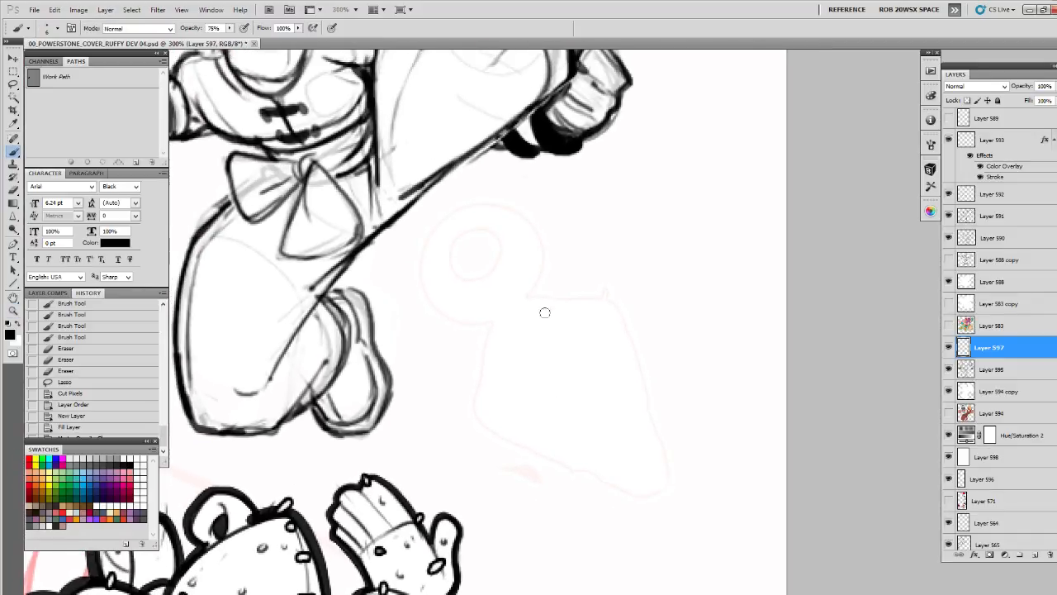
Draw the short collar with its crosswise bands where the pale circle meets the blade outline
{"action": "mouse_move", "coordinate": [623, 229]}
{"action": "left_mouse_down"}
{"action": "mouse_move", "coordinate": [591, 241]}
{"action": "mouse_move", "coordinate": [625, 261]}
{"action": "mouse_move", "coordinate": [590, 309]}
{"action": "mouse_move", "coordinate": [548, 304]}
{"action": "mouse_move", "coordinate": [560, 316]}
{"action": "mouse_move", "coordinate": [597, 280]}
{"action": "mouse_move", "coordinate": [543, 302]}
{"action": "mouse_move", "coordinate": [579, 275]}
{"action": "mouse_move", "coordinate": [591, 282]}
{"action": "mouse_move", "coordinate": [537, 287]}
{"action": "left_mouse_up"}
{"action": "key", "text": "e"}
{"action": "key", "text": "b"}
{"action": "mouse_move", "coordinate": [571, 257]}
{"action": "left_mouse_down"}
{"action": "mouse_move", "coordinate": [539, 289]}
{"action": "mouse_move", "coordinate": [560, 318]}
{"action": "mouse_move", "coordinate": [600, 285]}
{"action": "left_mouse_up"}
{"action": "mouse_move", "coordinate": [601, 285]}
{"action": "left_mouse_down"}
{"action": "mouse_move", "coordinate": [570, 299]}
{"action": "mouse_move", "coordinate": [555, 277]}
{"action": "mouse_move", "coordinate": [568, 305]}
{"action": "left_mouse_up"}
{"action": "mouse_move", "coordinate": [580, 257]}
{"action": "left_mouse_down"}
{"action": "mouse_move", "coordinate": [602, 285]}
{"action": "mouse_move", "coordinate": [585, 249]}
{"action": "mouse_move", "coordinate": [521, 255]}
{"action": "left_mouse_up"}
Sketch the straight outer edges of the diamond-shaped blade extending from the collar
{"action": "left_click_drag", "start_coordinate": [480, 288], "coordinate": [486, 375]}
{"action": "mouse_move", "coordinate": [494, 369]}
{"action": "left_mouse_down"}
{"action": "mouse_move", "coordinate": [483, 381]}
{"action": "mouse_move", "coordinate": [455, 343]}
{"action": "mouse_move", "coordinate": [509, 394]}
{"action": "left_mouse_up"}
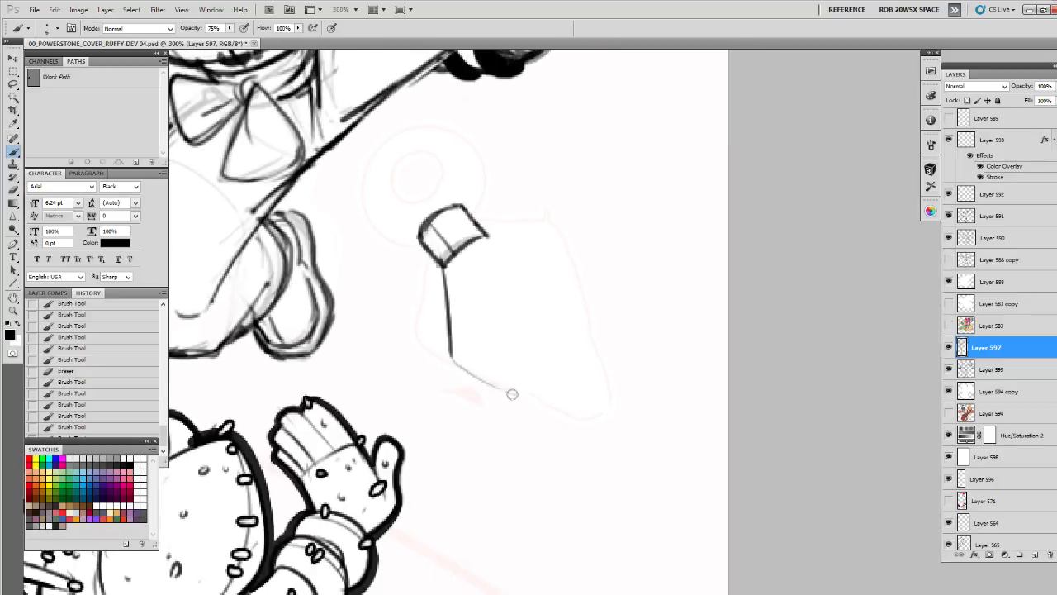
{"action": "left_click_drag", "start_coordinate": [456, 363], "coordinate": [625, 442]}
{"action": "mouse_move", "coordinate": [486, 232]}
{"action": "left_mouse_down"}
{"action": "mouse_move", "coordinate": [592, 264]}
{"action": "mouse_move", "coordinate": [598, 251]}
{"action": "mouse_move", "coordinate": [625, 363]}
{"action": "left_mouse_up"}
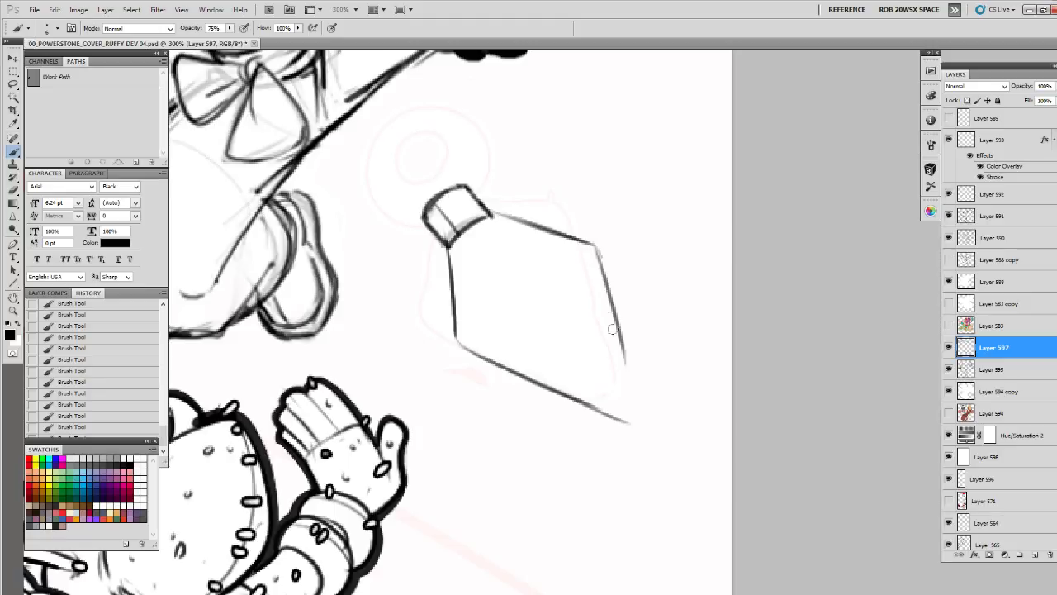
Erase the blade's long right edge and redraw it down to a sharp tip
{"action": "left_click_drag", "start_coordinate": [615, 314], "coordinate": [630, 403]}
{"action": "key", "text": "e"}
{"action": "mouse_move", "coordinate": [599, 267]}
{"action": "left_mouse_down"}
{"action": "mouse_move", "coordinate": [629, 407]}
{"action": "mouse_move", "coordinate": [595, 247]}
{"action": "mouse_move", "coordinate": [629, 404]}
{"action": "left_mouse_up"}
{"action": "key", "text": "b"}
{"action": "left_click_drag", "start_coordinate": [592, 243], "coordinate": [625, 417]}
Draw a smaller inset diamond inside the blade and connect its upper corner to the collar
{"action": "mouse_move", "coordinate": [490, 276]}
{"action": "left_mouse_down"}
{"action": "mouse_move", "coordinate": [477, 332]}
{"action": "mouse_move", "coordinate": [463, 271]}
{"action": "mouse_move", "coordinate": [482, 333]}
{"action": "left_mouse_up"}
{"action": "key", "text": "e"}
{"action": "key", "text": "b"}
{"action": "left_click_drag", "start_coordinate": [471, 276], "coordinate": [473, 291]}
{"action": "left_click_drag", "start_coordinate": [481, 335], "coordinate": [564, 374]}
{"action": "mouse_move", "coordinate": [565, 373]}
{"action": "left_mouse_down"}
{"action": "mouse_move", "coordinate": [547, 327]}
{"action": "mouse_move", "coordinate": [536, 294]}
{"action": "left_mouse_up"}
{"action": "key", "text": "e"}
{"action": "mouse_move", "coordinate": [474, 269]}
{"action": "left_mouse_down"}
{"action": "mouse_move", "coordinate": [523, 349]}
{"action": "mouse_move", "coordinate": [535, 316]}
{"action": "mouse_move", "coordinate": [473, 273]}
{"action": "mouse_move", "coordinate": [484, 336]}
{"action": "mouse_move", "coordinate": [555, 377]}
{"action": "mouse_move", "coordinate": [482, 266]}
{"action": "mouse_move", "coordinate": [555, 301]}
{"action": "mouse_move", "coordinate": [529, 281]}
{"action": "mouse_move", "coordinate": [553, 373]}
{"action": "left_mouse_up"}
{"action": "key", "text": "b"}
{"action": "left_click_drag", "start_coordinate": [501, 317], "coordinate": [429, 317]}
{"action": "left_click_drag", "start_coordinate": [379, 259], "coordinate": [395, 279]}
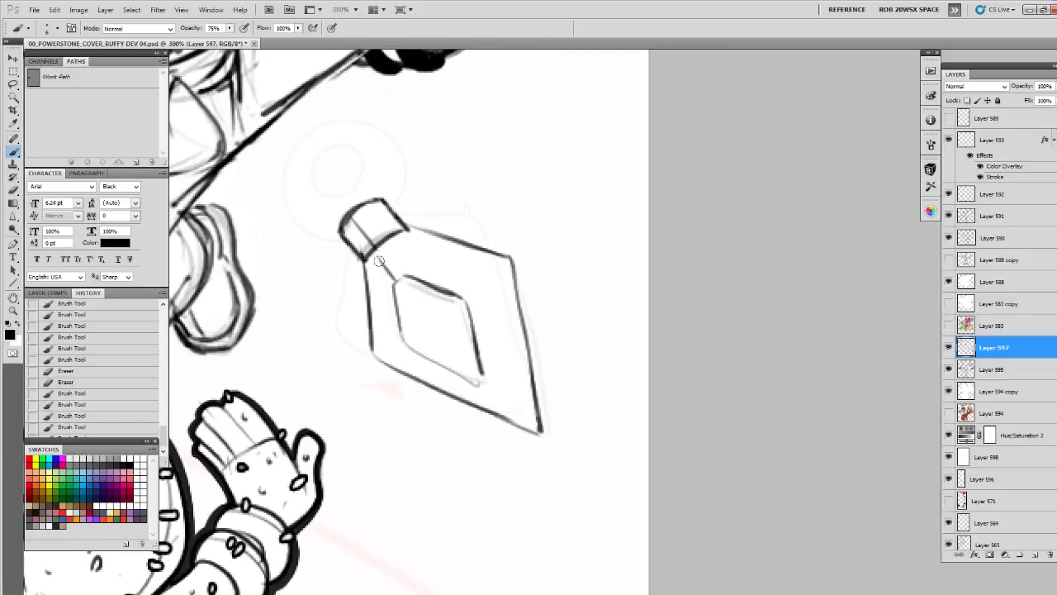
Darken the blade's left edge and clean up and redraw its lower edge toward the tip
{"action": "mouse_move", "coordinate": [392, 228]}
{"action": "left_mouse_down"}
{"action": "mouse_move", "coordinate": [419, 258]}
{"action": "mouse_move", "coordinate": [392, 317]}
{"action": "mouse_move", "coordinate": [403, 391]}
{"action": "left_mouse_up"}
{"action": "left_click_drag", "start_coordinate": [402, 391], "coordinate": [428, 405]}
{"action": "left_click_drag", "start_coordinate": [416, 398], "coordinate": [545, 459]}
{"action": "key", "text": "e"}
{"action": "mouse_move", "coordinate": [471, 424]}
{"action": "left_mouse_down"}
{"action": "mouse_move", "coordinate": [561, 465]}
{"action": "mouse_move", "coordinate": [435, 407]}
{"action": "mouse_move", "coordinate": [543, 455]}
{"action": "left_mouse_up"}
{"action": "key", "text": "b"}
{"action": "key", "text": "e"}
{"action": "key", "text": "b"}
{"action": "left_click_drag", "start_coordinate": [406, 394], "coordinate": [514, 445]}
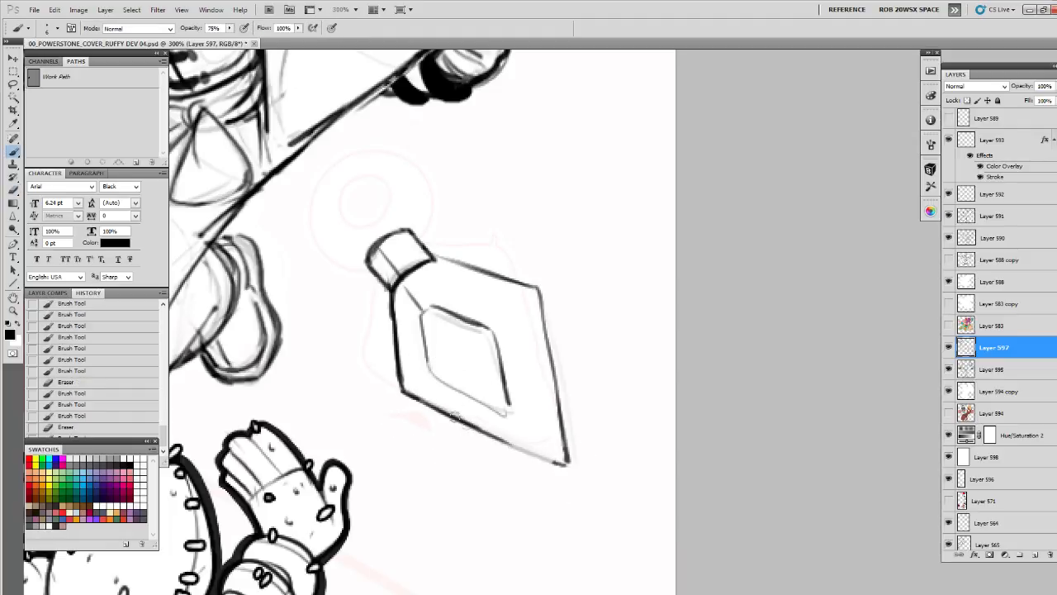
{"action": "left_click_drag", "start_coordinate": [463, 423], "coordinate": [568, 467]}
Lighten the inset diamond with the eraser and redraw its lower and right edges in firmer black lines
{"action": "key", "text": "e"}
{"action": "mouse_move", "coordinate": [423, 326]}
{"action": "left_mouse_down"}
{"action": "mouse_move", "coordinate": [424, 353]}
{"action": "mouse_move", "coordinate": [500, 410]}
{"action": "left_mouse_up"}
{"action": "key", "text": "b"}
{"action": "key", "text": "e"}
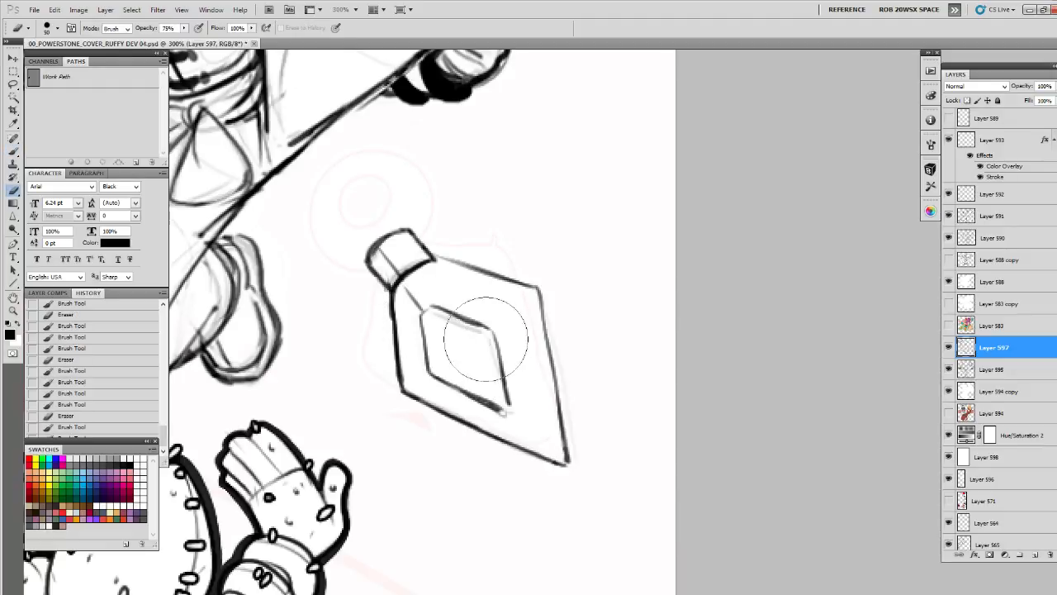
{"action": "mouse_move", "coordinate": [487, 339]}
{"action": "left_mouse_down"}
{"action": "mouse_move", "coordinate": [505, 405]}
{"action": "mouse_move", "coordinate": [489, 396]}
{"action": "mouse_move", "coordinate": [495, 407]}
{"action": "left_mouse_up"}
{"action": "key", "text": "b"}
{"action": "mouse_move", "coordinate": [490, 337]}
{"action": "left_mouse_down"}
{"action": "mouse_move", "coordinate": [503, 408]}
{"action": "mouse_move", "coordinate": [502, 356]}
{"action": "left_mouse_up"}
Clean up the blade tip, join it to the inset diamond's lower corner and redraw the right edge
{"action": "key", "text": "e"}
{"action": "left_click_drag", "start_coordinate": [538, 400], "coordinate": [542, 396]}
{"action": "key", "text": "b"}
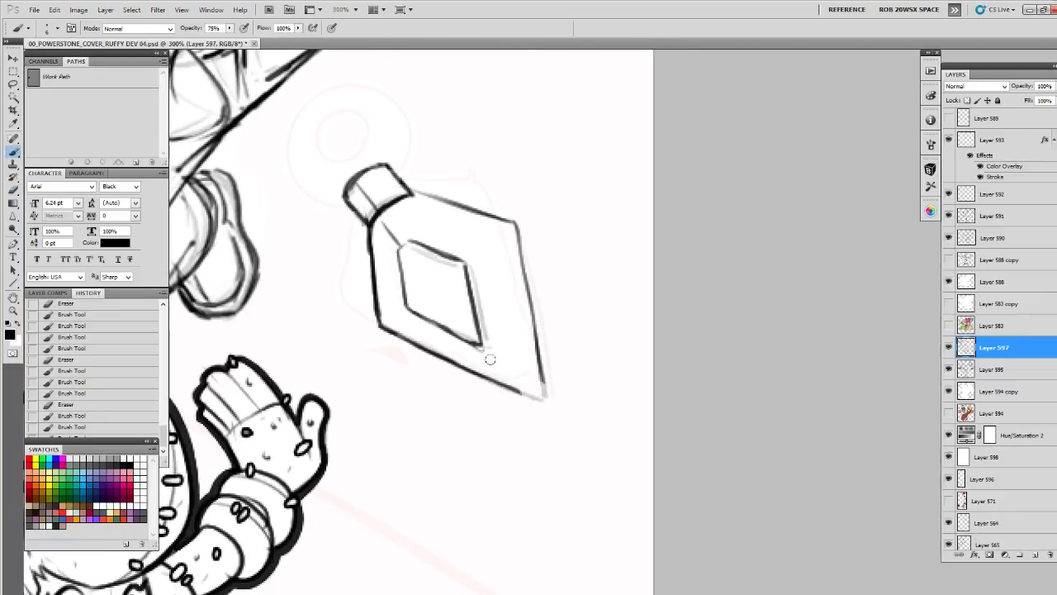
{"action": "left_click_drag", "start_coordinate": [484, 352], "coordinate": [532, 397]}
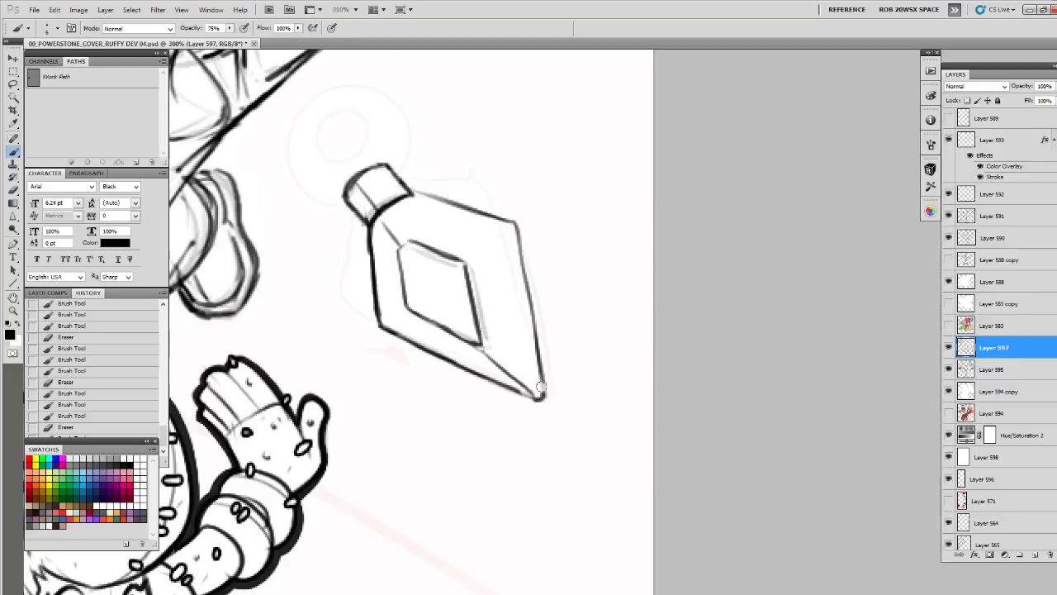
{"action": "left_click_drag", "start_coordinate": [528, 319], "coordinate": [519, 251]}
{"action": "left_click_drag", "start_coordinate": [518, 256], "coordinate": [575, 358]}
Lighten the collar lines with the eraser and redraw the collar's sides and rounded end
{"action": "mouse_move", "coordinate": [441, 324]}
{"action": "left_mouse_down"}
{"action": "mouse_move", "coordinate": [460, 344]}
{"action": "mouse_move", "coordinate": [454, 335]}
{"action": "left_mouse_up"}
{"action": "left_click_drag", "start_coordinate": [462, 308], "coordinate": [468, 307]}
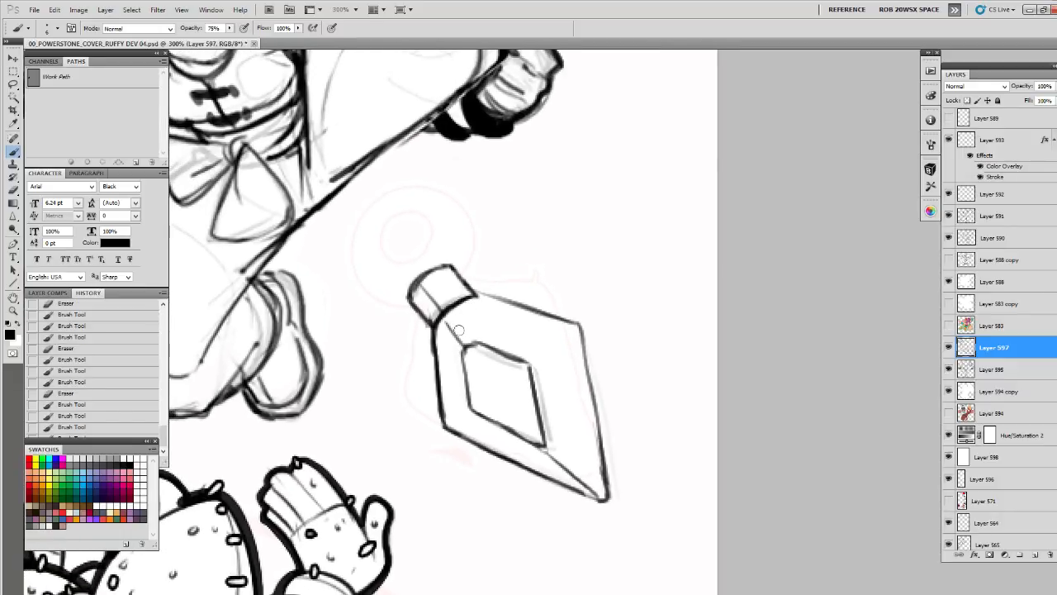
{"action": "key", "text": "e"}
{"action": "mouse_move", "coordinate": [473, 250]}
{"action": "left_mouse_down"}
{"action": "mouse_move", "coordinate": [566, 301]}
{"action": "mouse_move", "coordinate": [529, 316]}
{"action": "mouse_move", "coordinate": [515, 350]}
{"action": "mouse_move", "coordinate": [532, 324]}
{"action": "mouse_move", "coordinate": [514, 340]}
{"action": "mouse_move", "coordinate": [528, 365]}
{"action": "left_mouse_up"}
{"action": "key", "text": "b"}
{"action": "left_click_drag", "start_coordinate": [539, 318], "coordinate": [567, 347]}
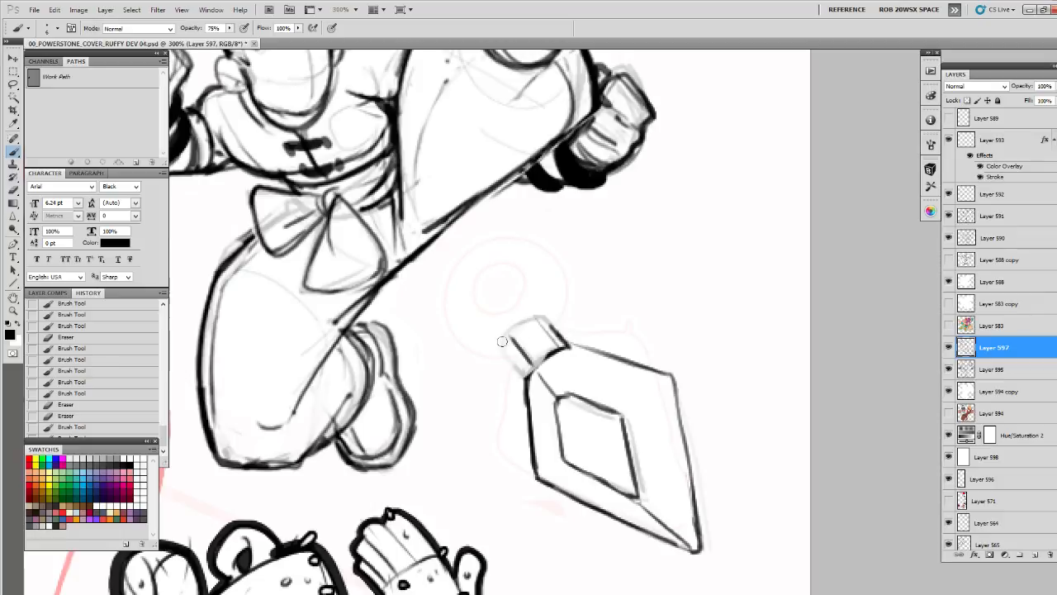
{"action": "left_click_drag", "start_coordinate": [502, 341], "coordinate": [528, 375]}
{"action": "mouse_move", "coordinate": [547, 322]}
{"action": "left_mouse_down"}
{"action": "mouse_move", "coordinate": [568, 307]}
{"action": "mouse_move", "coordinate": [546, 303]}
{"action": "mouse_move", "coordinate": [562, 299]}
{"action": "left_mouse_up"}
{"action": "left_click_drag", "start_coordinate": [574, 289], "coordinate": [589, 279]}
{"action": "mouse_move", "coordinate": [538, 322]}
{"action": "left_mouse_down"}
{"action": "mouse_move", "coordinate": [584, 292]}
{"action": "mouse_move", "coordinate": [524, 413]}
{"action": "left_mouse_up"}
Thicken the left and lower edges of the inset diamond on the blade
{"action": "left_click_drag", "start_coordinate": [572, 284], "coordinate": [510, 310]}
{"action": "mouse_move", "coordinate": [517, 369]}
{"action": "left_mouse_down"}
{"action": "mouse_move", "coordinate": [478, 337]}
{"action": "mouse_move", "coordinate": [449, 391]}
{"action": "left_mouse_up"}
{"action": "left_click_drag", "start_coordinate": [440, 340], "coordinate": [452, 396]}
{"action": "mouse_move", "coordinate": [441, 340]}
{"action": "left_mouse_down"}
{"action": "mouse_move", "coordinate": [451, 395]}
{"action": "mouse_move", "coordinate": [514, 427]}
{"action": "left_mouse_up"}
{"action": "left_click_drag", "start_coordinate": [493, 309], "coordinate": [499, 312]}
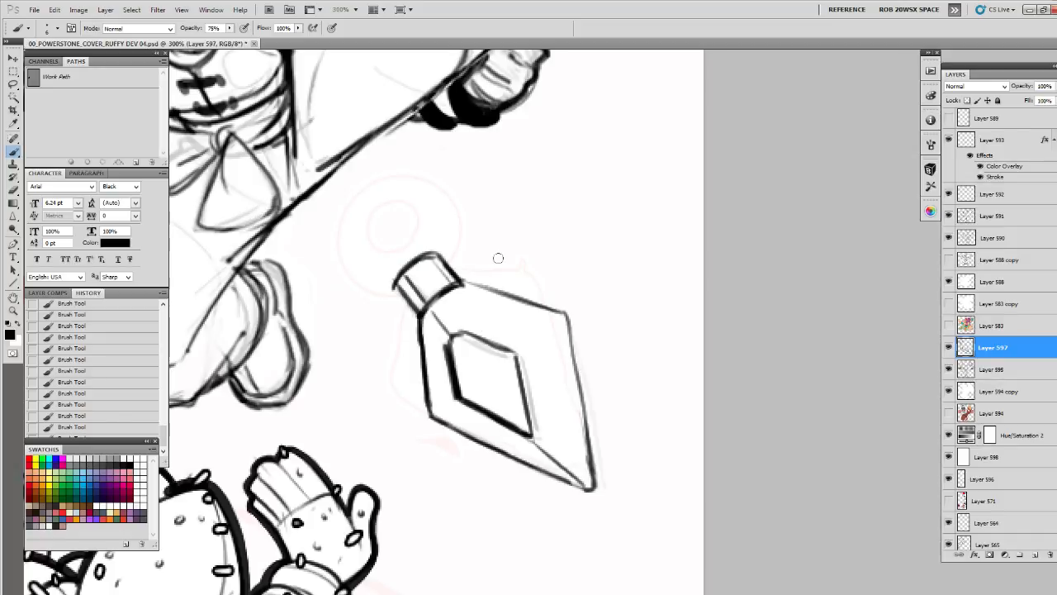
Fade the collar sketch and redraw both of its sides with darker, tapered strokes
{"action": "mouse_move", "coordinate": [489, 274]}
{"action": "left_mouse_down"}
{"action": "mouse_move", "coordinate": [545, 333]}
{"action": "mouse_move", "coordinate": [449, 331]}
{"action": "mouse_move", "coordinate": [488, 314]}
{"action": "left_mouse_up"}
{"action": "key", "text": "e"}
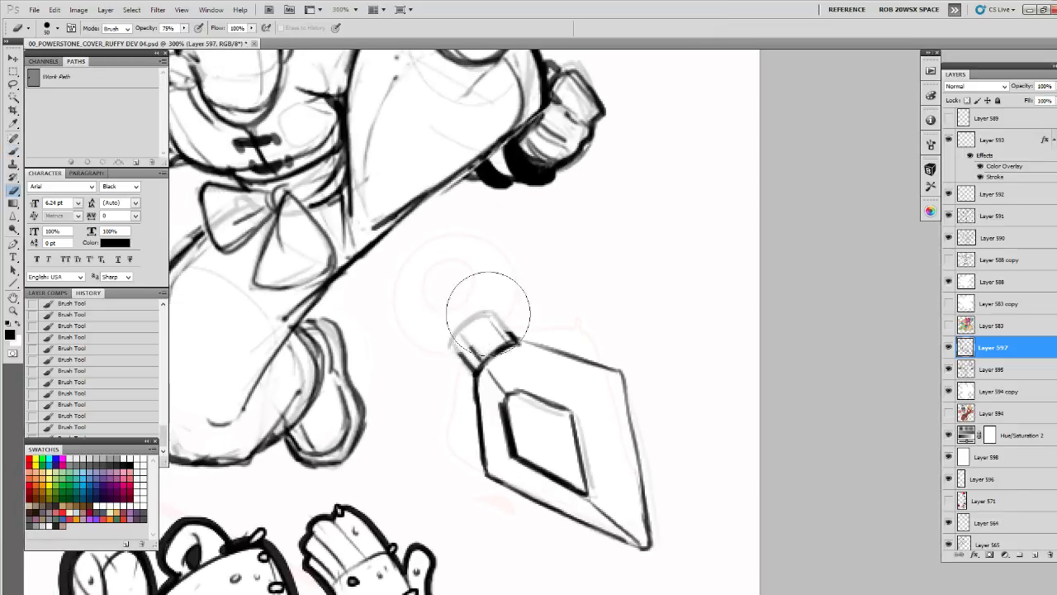
{"action": "key", "text": "b"}
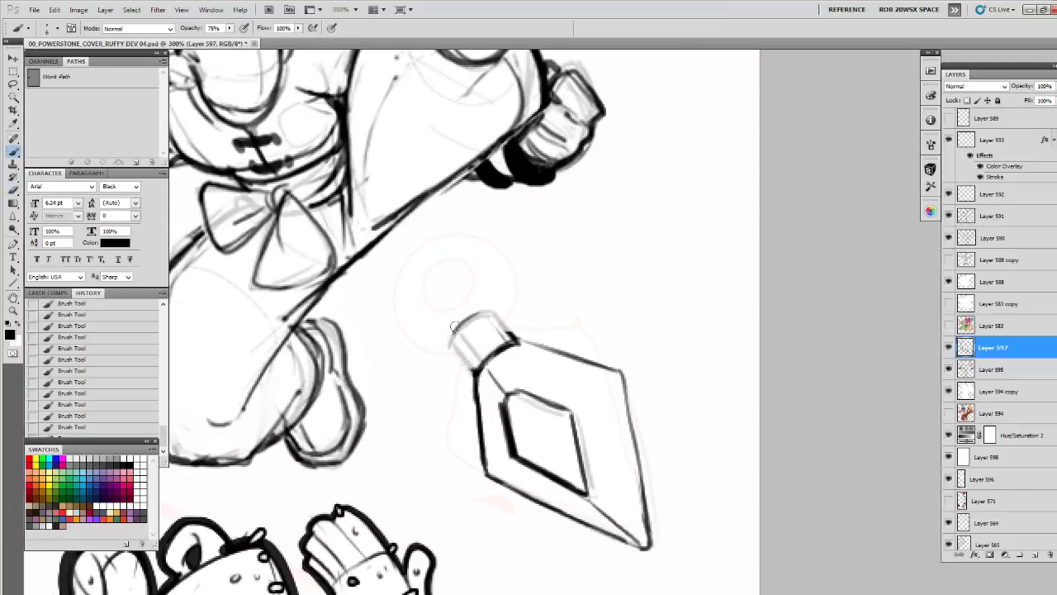
{"action": "left_click_drag", "start_coordinate": [468, 355], "coordinate": [478, 364]}
{"action": "left_click_drag", "start_coordinate": [459, 335], "coordinate": [478, 362]}
{"action": "left_click_drag", "start_coordinate": [489, 313], "coordinate": [513, 341]}
Draw the large circular ring at the collar's free end, following the pale guide circle
{"action": "left_click_drag", "start_coordinate": [500, 292], "coordinate": [563, 323]}
{"action": "mouse_move", "coordinate": [483, 263]}
{"action": "left_mouse_down"}
{"action": "mouse_move", "coordinate": [537, 366]}
{"action": "mouse_move", "coordinate": [443, 327]}
{"action": "mouse_move", "coordinate": [506, 362]}
{"action": "left_mouse_up"}
{"action": "left_click_drag", "start_coordinate": [455, 279], "coordinate": [500, 371]}
{"action": "mouse_move", "coordinate": [561, 330]}
{"action": "left_mouse_down"}
{"action": "mouse_move", "coordinate": [561, 299]}
{"action": "mouse_move", "coordinate": [538, 263]}
{"action": "left_mouse_up"}
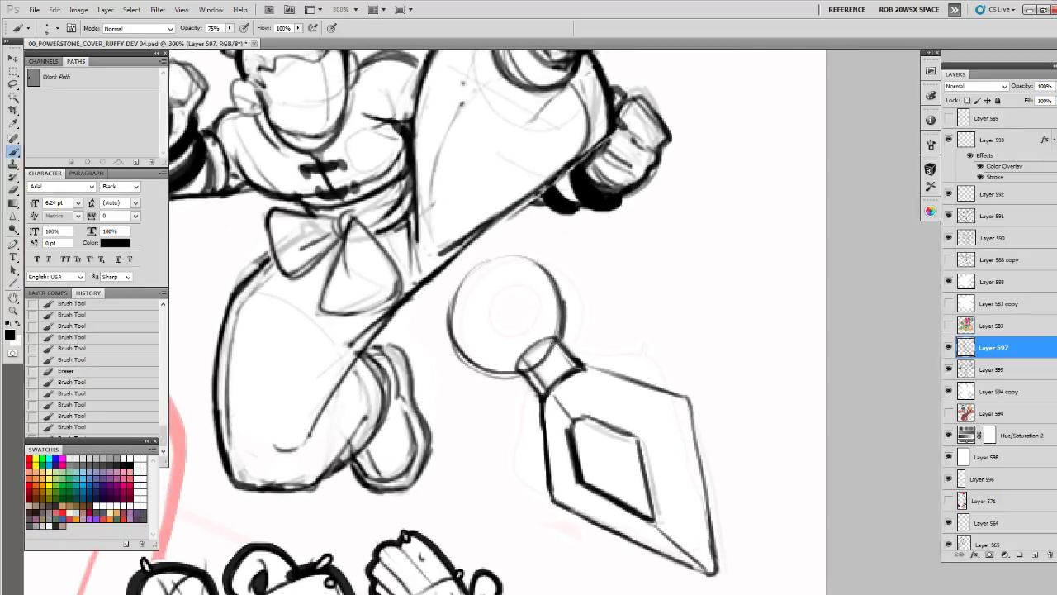
Lighten the ring's rough outline with the eraser and redraw it as a cleaner circle
{"action": "key", "text": "e"}
{"action": "left_click_drag", "start_coordinate": [456, 323], "coordinate": [515, 285]}
{"action": "key", "text": "b"}
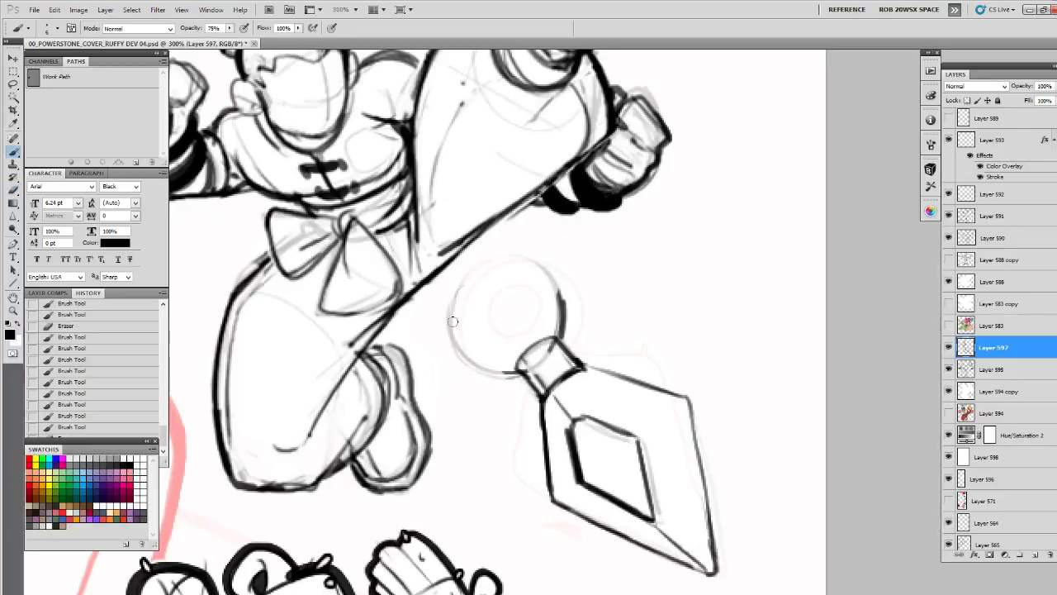
{"action": "left_click_drag", "start_coordinate": [453, 319], "coordinate": [510, 374]}
{"action": "left_click_drag", "start_coordinate": [457, 345], "coordinate": [508, 376]}
{"action": "mouse_move", "coordinate": [448, 310]}
{"action": "left_mouse_down"}
{"action": "mouse_move", "coordinate": [510, 258]}
{"action": "mouse_move", "coordinate": [562, 337]}
{"action": "left_mouse_up"}
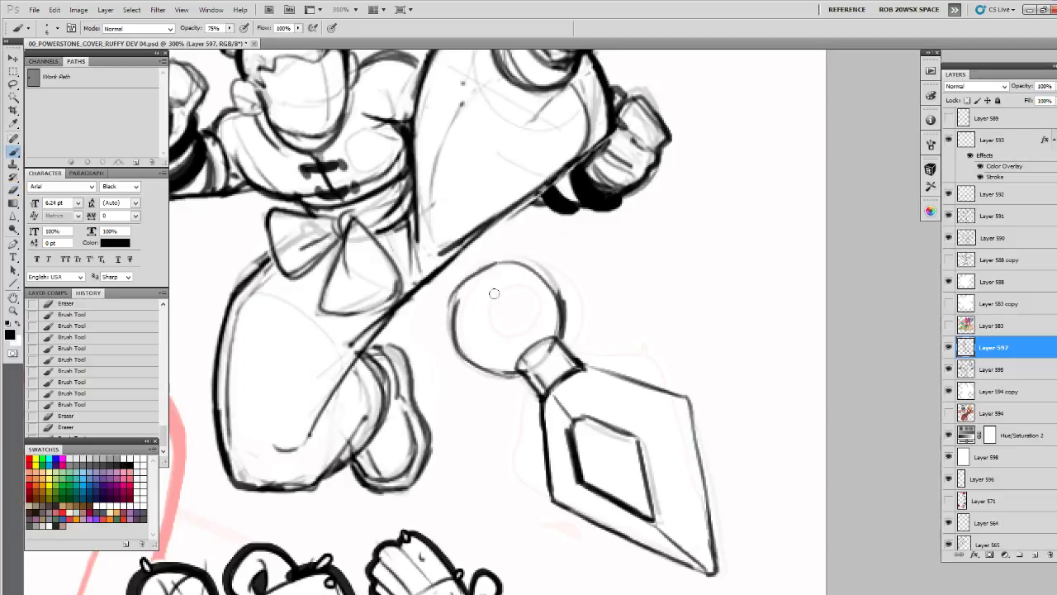
Draw the ring's inner contour and a small heavy-lined hole at its center, erasing rough strokes
{"action": "mouse_move", "coordinate": [471, 339]}
{"action": "left_mouse_down"}
{"action": "mouse_move", "coordinate": [508, 294]}
{"action": "mouse_move", "coordinate": [529, 330]}
{"action": "mouse_move", "coordinate": [516, 335]}
{"action": "mouse_move", "coordinate": [475, 302]}
{"action": "mouse_move", "coordinate": [525, 315]}
{"action": "mouse_move", "coordinate": [501, 350]}
{"action": "left_mouse_up"}
{"action": "key", "text": "e"}
{"action": "key", "text": "b"}
{"action": "mouse_move", "coordinate": [507, 304]}
{"action": "left_mouse_down"}
{"action": "mouse_move", "coordinate": [522, 313]}
{"action": "mouse_move", "coordinate": [503, 300]}
{"action": "mouse_move", "coordinate": [495, 308]}
{"action": "mouse_move", "coordinate": [506, 336]}
{"action": "left_mouse_up"}
{"action": "left_click_drag", "start_coordinate": [524, 317], "coordinate": [509, 337]}
{"action": "key", "text": "e"}
{"action": "left_click_drag", "start_coordinate": [471, 302], "coordinate": [486, 347]}
{"action": "key", "text": "b"}
{"action": "key", "text": "space"}
{"action": "left_click_drag", "start_coordinate": [506, 340], "coordinate": [507, 318]}
Erase stray lines around the ring and redraw its outer outline in bolder black
{"action": "key", "text": "e"}
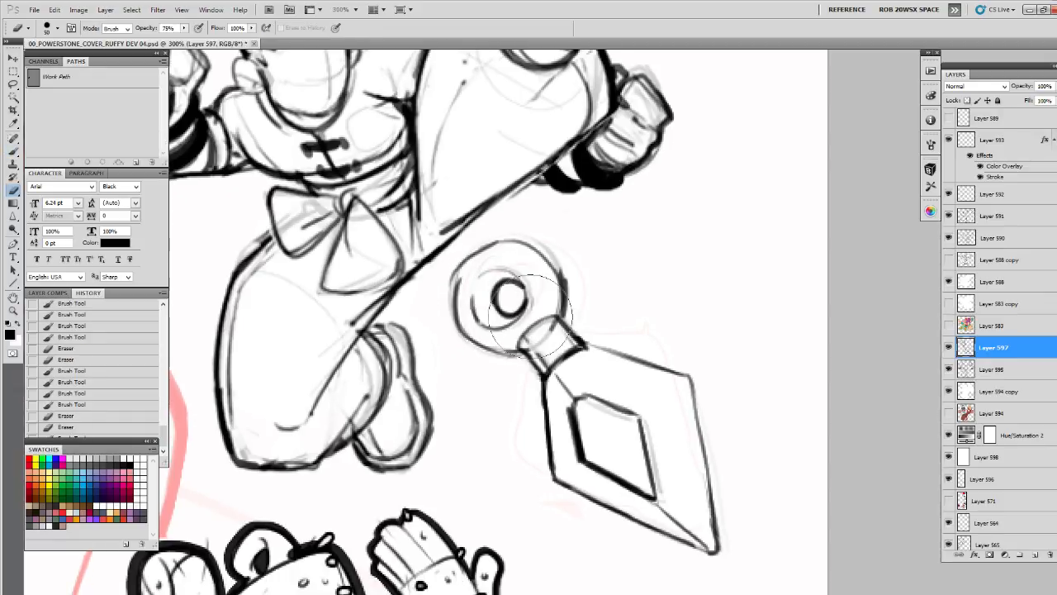
{"action": "mouse_move", "coordinate": [495, 264]}
{"action": "left_mouse_down"}
{"action": "mouse_move", "coordinate": [449, 295]}
{"action": "mouse_move", "coordinate": [459, 310]}
{"action": "left_mouse_up"}
{"action": "key", "text": "b"}
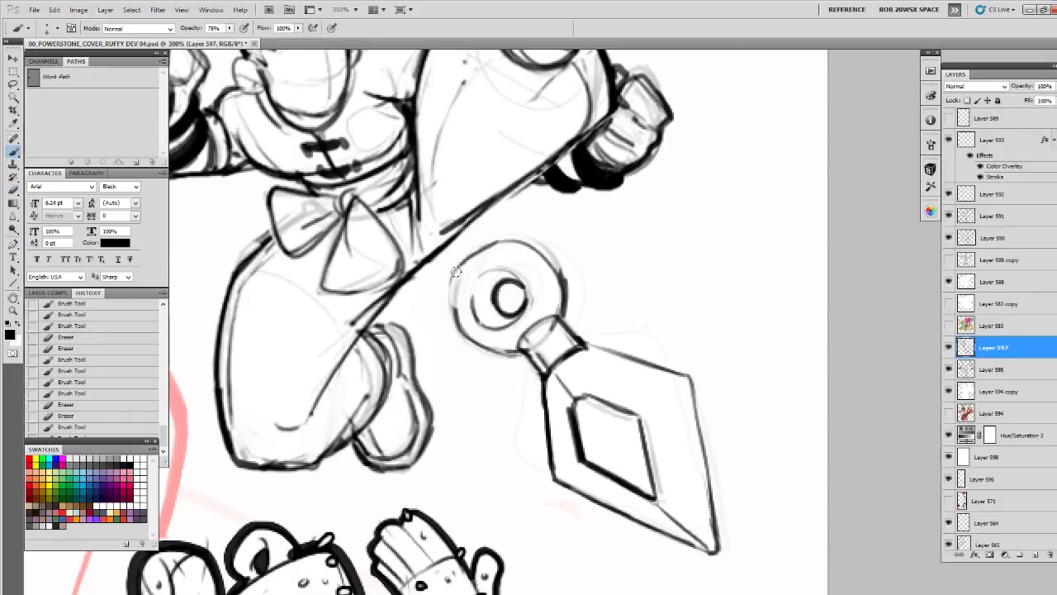
{"action": "mouse_move", "coordinate": [457, 266]}
{"action": "left_mouse_down"}
{"action": "mouse_move", "coordinate": [455, 320]}
{"action": "mouse_move", "coordinate": [490, 353]}
{"action": "left_mouse_up"}
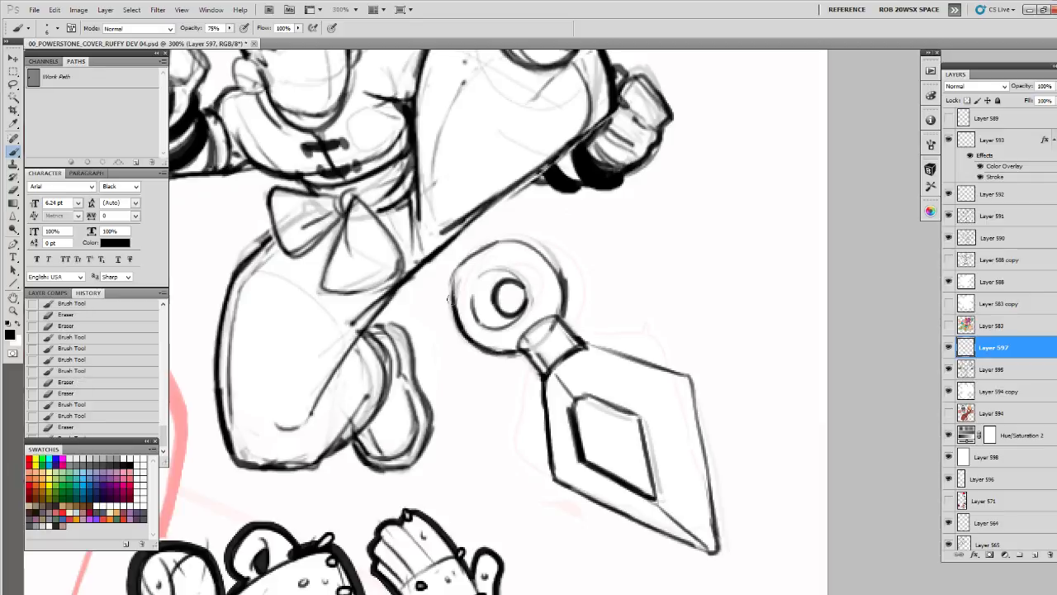
{"action": "mouse_move", "coordinate": [450, 299]}
{"action": "left_mouse_down"}
{"action": "mouse_move", "coordinate": [456, 262]}
{"action": "mouse_move", "coordinate": [522, 236]}
{"action": "mouse_move", "coordinate": [555, 272]}
{"action": "mouse_move", "coordinate": [559, 317]}
{"action": "mouse_move", "coordinate": [571, 300]}
{"action": "left_mouse_up"}
{"action": "key", "text": "e"}
{"action": "key", "text": "b"}
{"action": "mouse_move", "coordinate": [543, 251]}
{"action": "left_mouse_down"}
{"action": "mouse_move", "coordinate": [564, 290]}
{"action": "mouse_move", "coordinate": [560, 314]}
{"action": "left_mouse_up"}
{"action": "left_click_drag", "start_coordinate": [548, 256], "coordinate": [561, 314]}
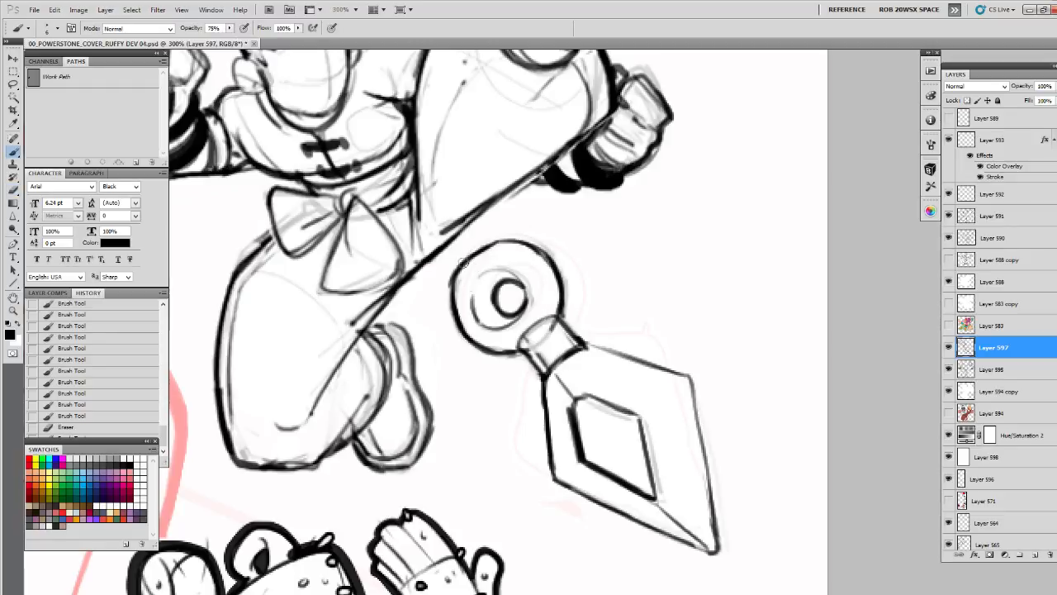
Select the diamond blade with a lasso and enlarge it slightly with Free Transform, extending its lower tip
{"action": "left_click_drag", "start_coordinate": [464, 263], "coordinate": [528, 334]}
{"action": "left_click_drag", "start_coordinate": [571, 369], "coordinate": [508, 284]}
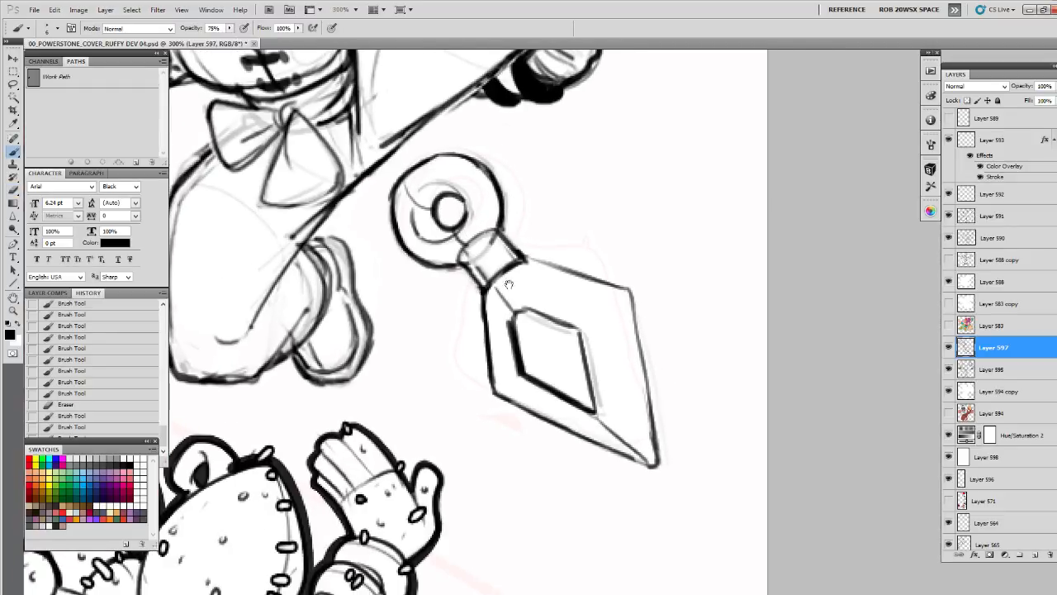
{"action": "left_click_drag", "start_coordinate": [485, 368], "coordinate": [490, 388]}
{"action": "left_click_drag", "start_coordinate": [490, 388], "coordinate": [418, 388]}
{"action": "key", "text": "l"}
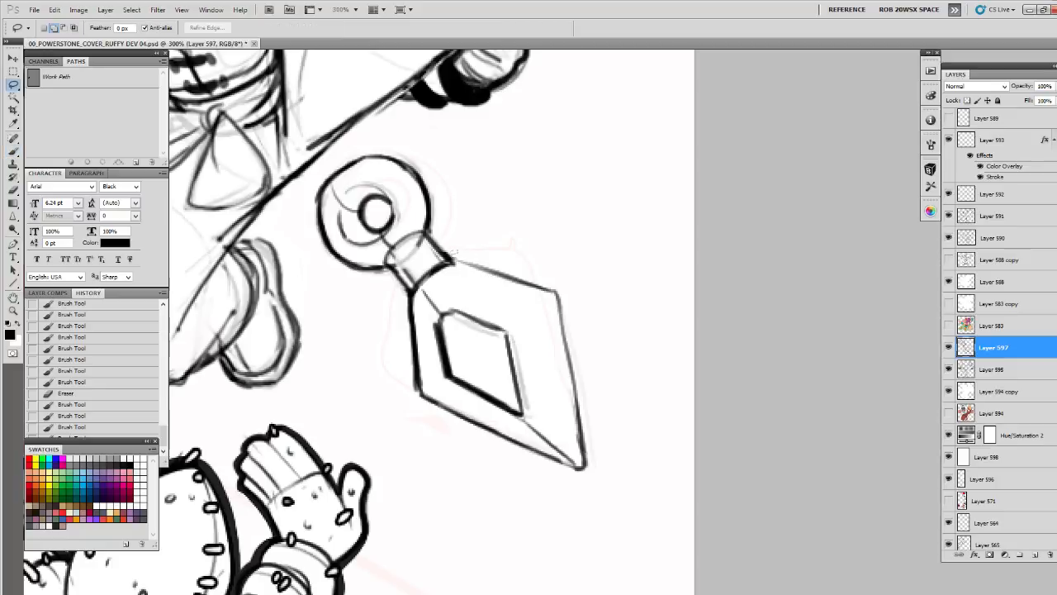
{"action": "mouse_move", "coordinate": [446, 440]}
{"action": "left_mouse_down"}
{"action": "mouse_move", "coordinate": [521, 243]}
{"action": "mouse_move", "coordinate": [442, 450]}
{"action": "left_mouse_up"}
{"action": "key", "text": "ctrl+t"}
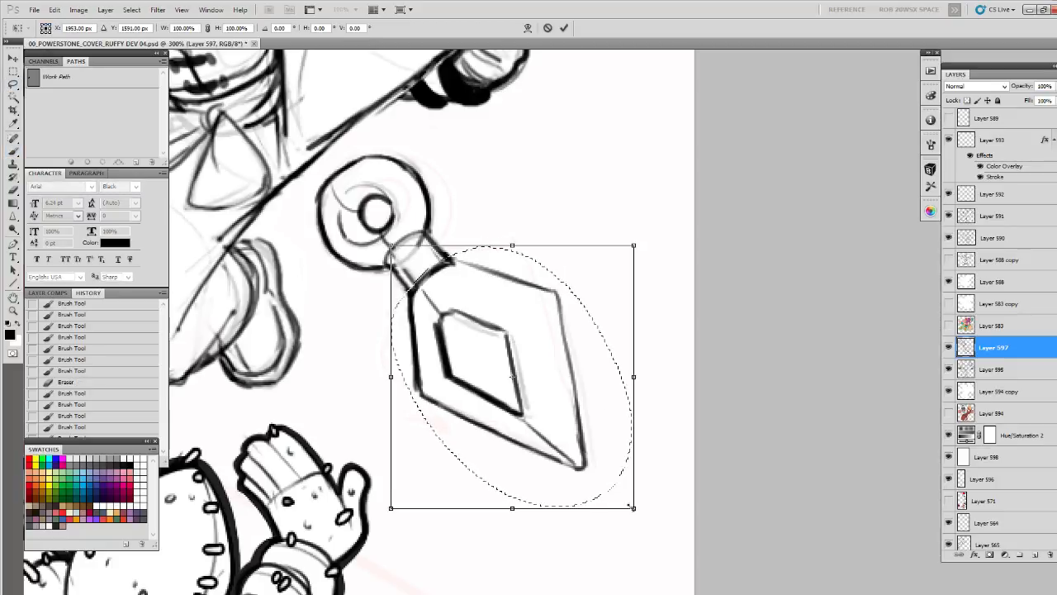
{"action": "left_click_drag", "start_coordinate": [632, 507], "coordinate": [634, 514]}
{"action": "left_click_drag", "start_coordinate": [512, 240], "coordinate": [647, 304]}
{"action": "key", "text": "Return"}
{"action": "key", "text": "ctrl+d"}
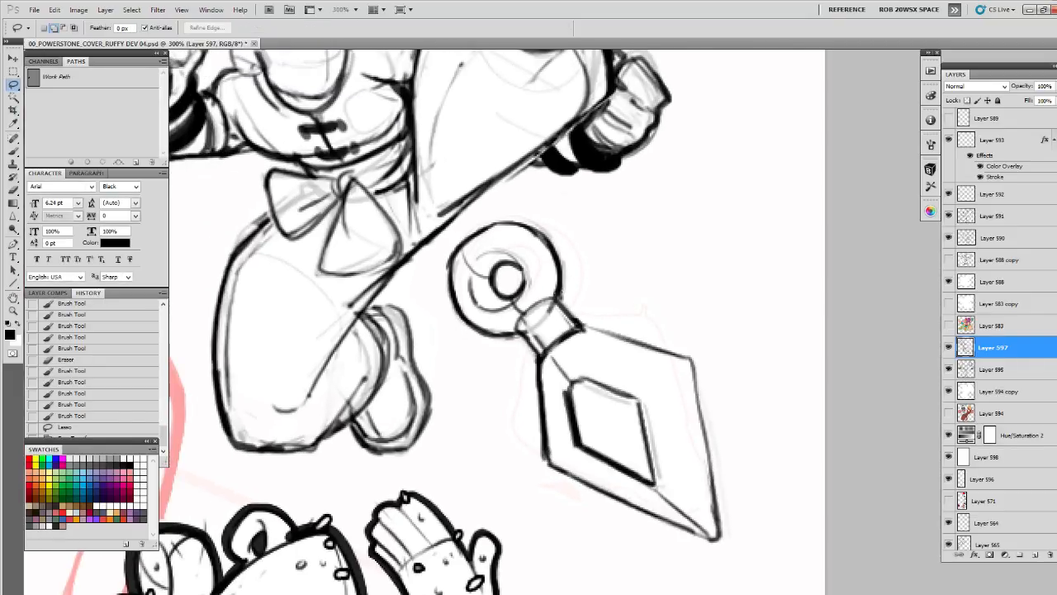
Scale the lassoed ring down to about 94% and nudge it into place against the collar
{"action": "key", "text": "ctrl+t"}
{"action": "left_click_drag", "start_coordinate": [564, 350], "coordinate": [560, 345]}
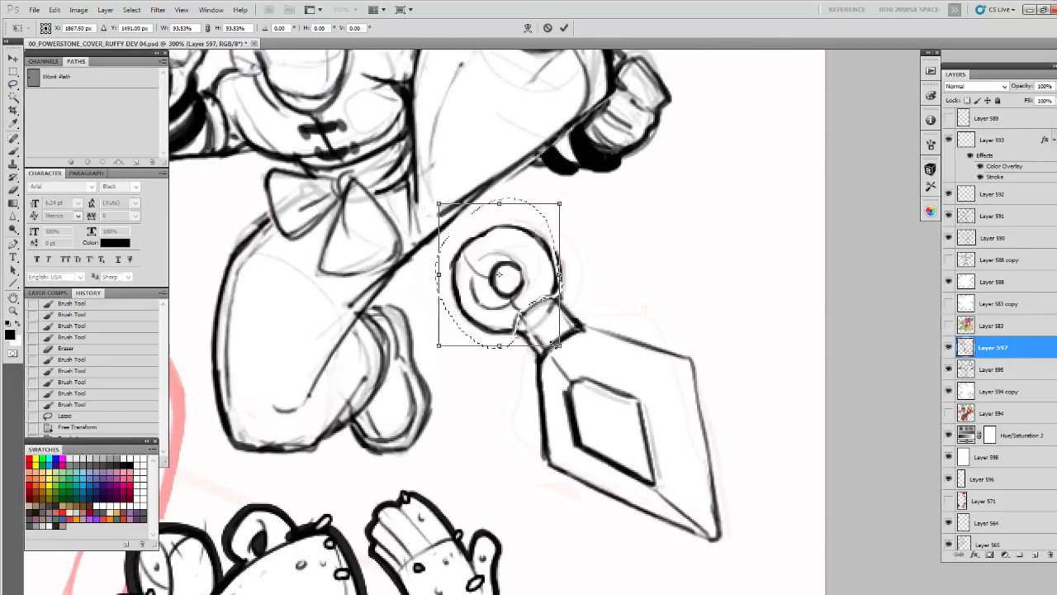
{"action": "left_click_drag", "start_coordinate": [542, 267], "coordinate": [543, 273]}
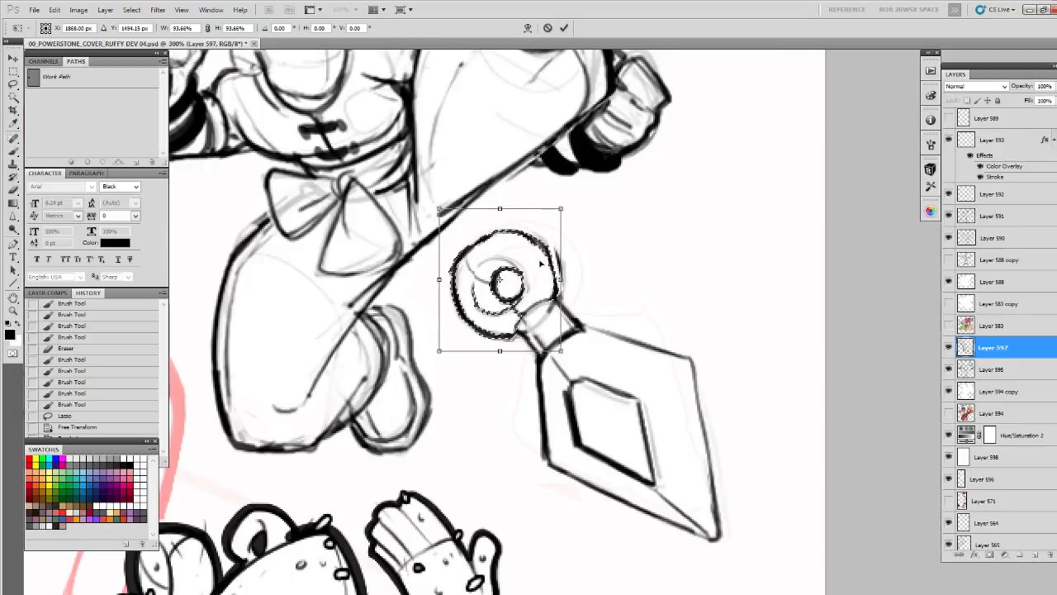
{"action": "key", "text": "Return"}
{"action": "key", "text": "v"}
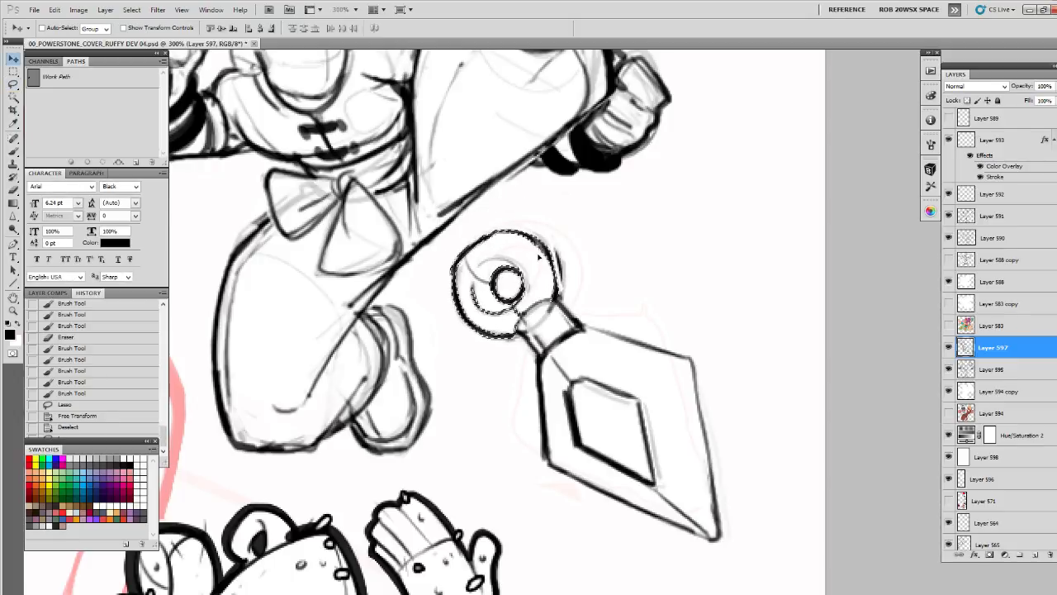
{"action": "key", "text": "Right"}
{"action": "key", "text": "Up"}
{"action": "key", "text": "Up"}
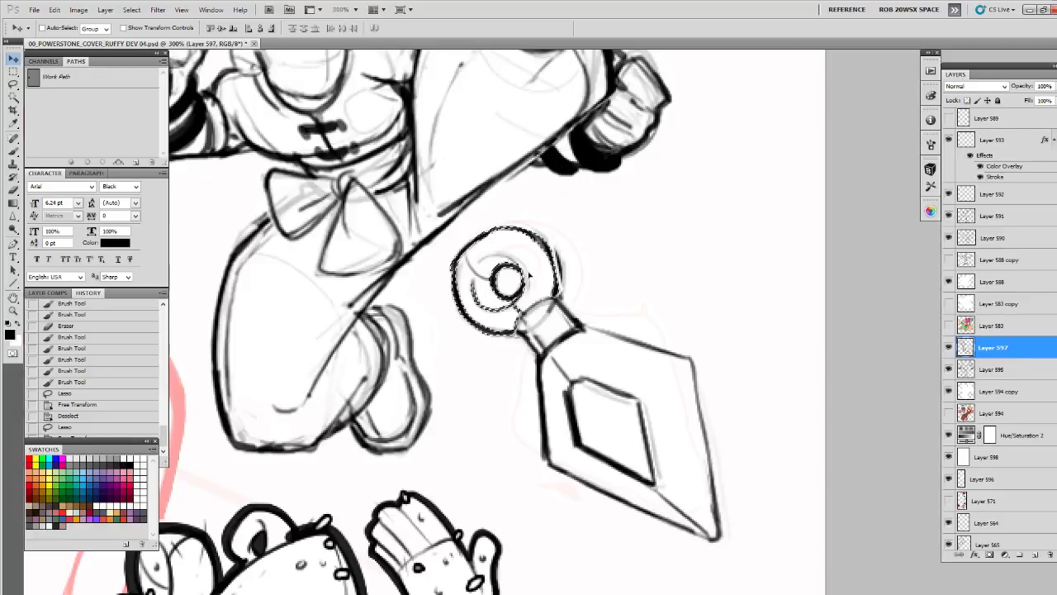
{"action": "key", "text": "Right"}
{"action": "key", "text": "Down"}
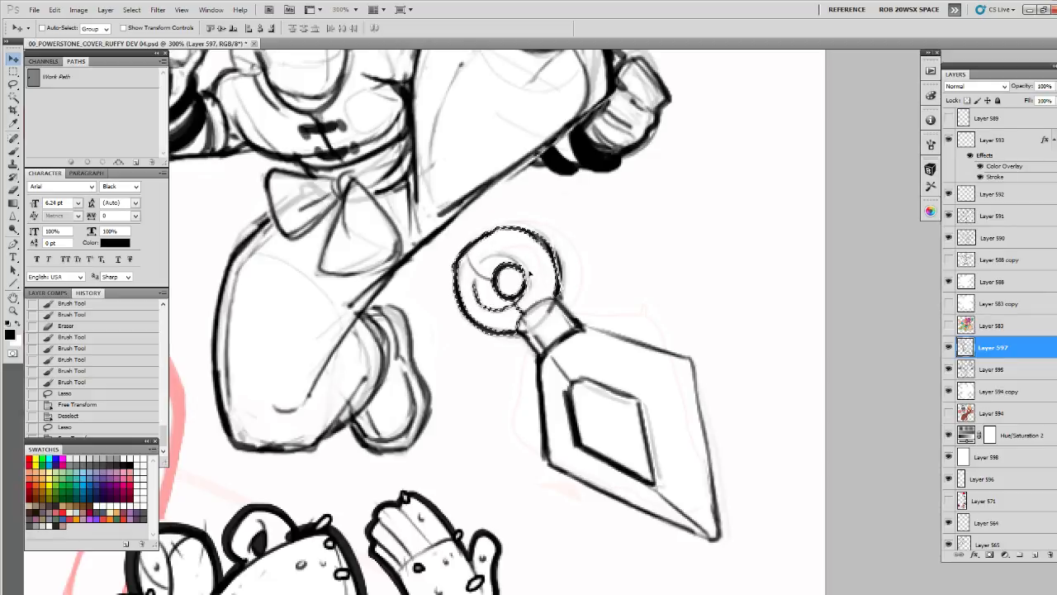
{"action": "key", "text": "Return"}
{"action": "key", "text": "b"}
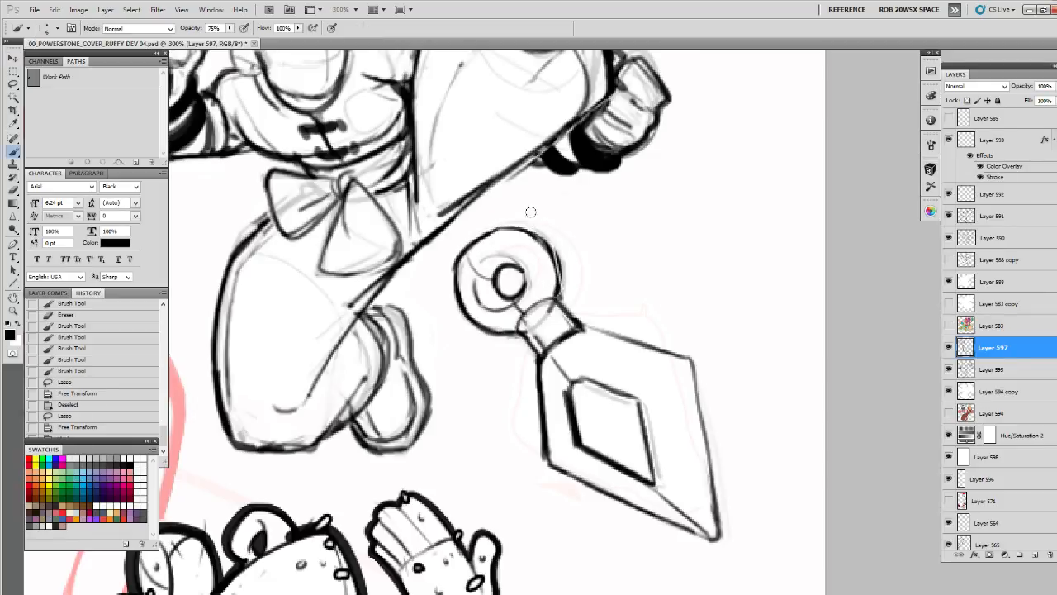
{"action": "left_click_drag", "start_coordinate": [538, 210], "coordinate": [636, 188]}
{"action": "key", "text": "ctrl+d"}
Retouch the ring's upper outline, center hole and inner contour with brush strokes
{"action": "key", "text": "e"}
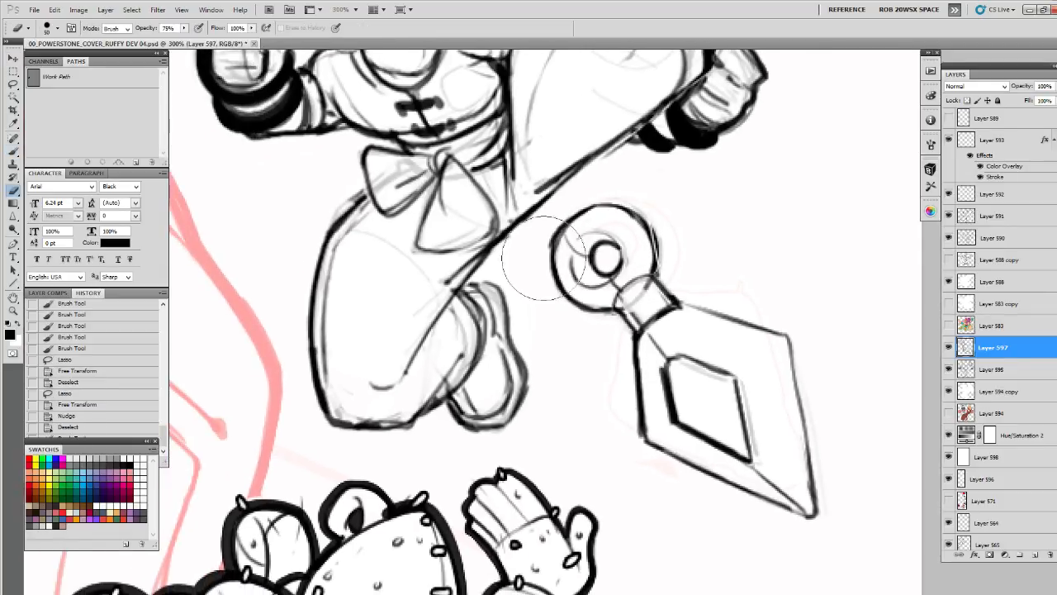
{"action": "key", "text": "b"}
{"action": "left_click", "coordinate": [581, 208]}
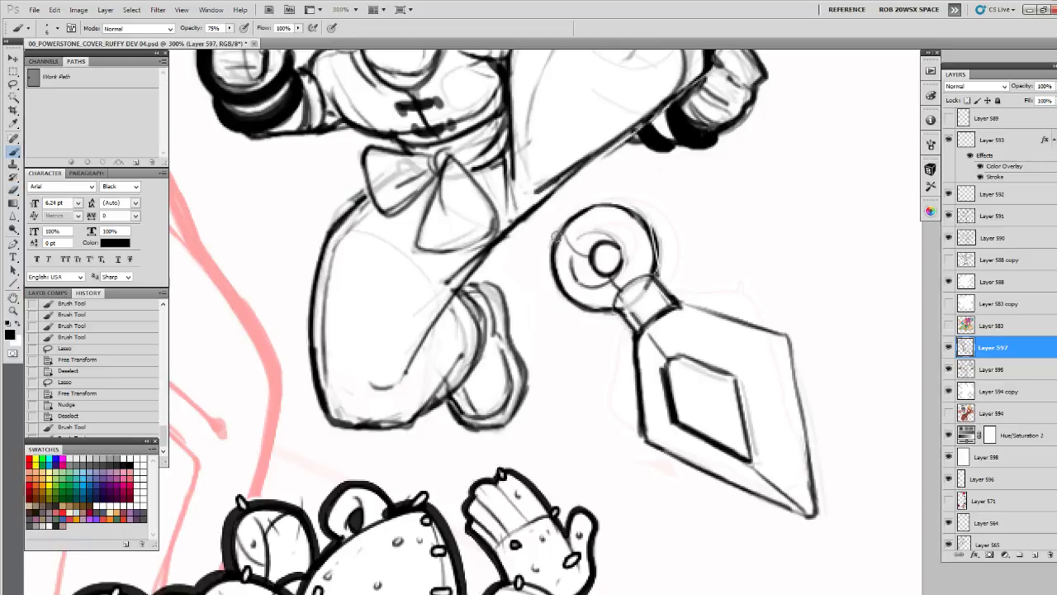
{"action": "left_click_drag", "start_coordinate": [583, 208], "coordinate": [617, 203]}
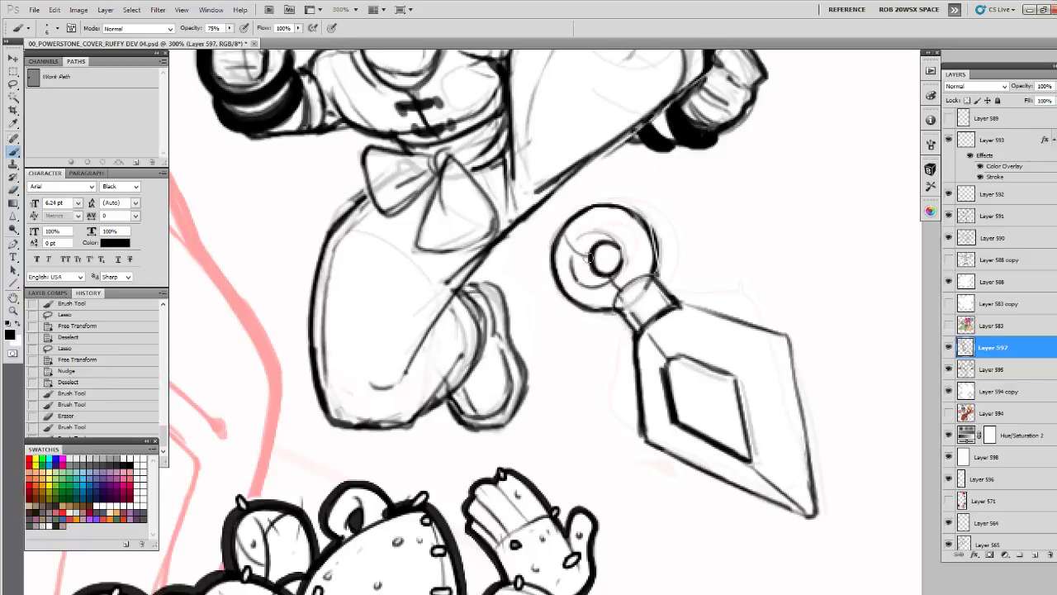
{"action": "mouse_move", "coordinate": [592, 259]}
{"action": "left_mouse_down"}
{"action": "mouse_move", "coordinate": [569, 270]}
{"action": "mouse_move", "coordinate": [571, 298]}
{"action": "left_mouse_up"}
{"action": "left_click_drag", "start_coordinate": [600, 263], "coordinate": [567, 242]}
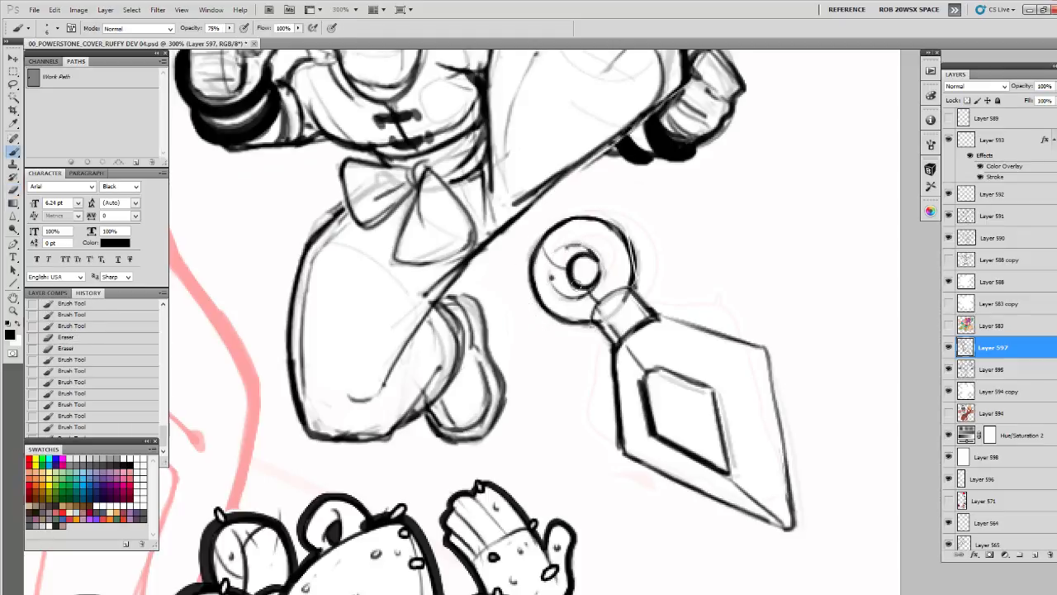
Draw curved bands across the collar and add a short slot with two dots inside the blade's inner diamond
{"action": "mouse_move", "coordinate": [582, 284]}
{"action": "left_mouse_down"}
{"action": "mouse_move", "coordinate": [562, 290]}
{"action": "mouse_move", "coordinate": [562, 325]}
{"action": "left_mouse_up"}
{"action": "mouse_move", "coordinate": [611, 284]}
{"action": "left_mouse_down"}
{"action": "mouse_move", "coordinate": [572, 328]}
{"action": "mouse_move", "coordinate": [612, 278]}
{"action": "left_mouse_up"}
{"action": "left_click_drag", "start_coordinate": [621, 315], "coordinate": [643, 279]}
{"action": "left_click_drag", "start_coordinate": [708, 317], "coordinate": [585, 292]}
{"action": "mouse_move", "coordinate": [523, 333]}
{"action": "left_mouse_down"}
{"action": "mouse_move", "coordinate": [547, 321]}
{"action": "mouse_move", "coordinate": [467, 312]}
{"action": "mouse_move", "coordinate": [511, 329]}
{"action": "left_mouse_up"}
{"action": "key", "text": "e"}
{"action": "key", "text": "b"}
{"action": "mouse_move", "coordinate": [463, 314]}
{"action": "left_mouse_down"}
{"action": "mouse_move", "coordinate": [520, 333]}
{"action": "mouse_move", "coordinate": [516, 291]}
{"action": "mouse_move", "coordinate": [525, 337]}
{"action": "left_mouse_up"}
{"action": "left_click_drag", "start_coordinate": [469, 307], "coordinate": [494, 337]}
{"action": "left_click", "coordinate": [509, 352]}
{"action": "left_click", "coordinate": [464, 294]}
Redraw the ring's outer outline on its right side in bolder black down to the collar
{"action": "left_click_drag", "start_coordinate": [538, 245], "coordinate": [601, 340]}
{"action": "left_click_drag", "start_coordinate": [550, 269], "coordinate": [595, 296]}
{"action": "key", "text": "e"}
{"action": "key", "text": "b"}
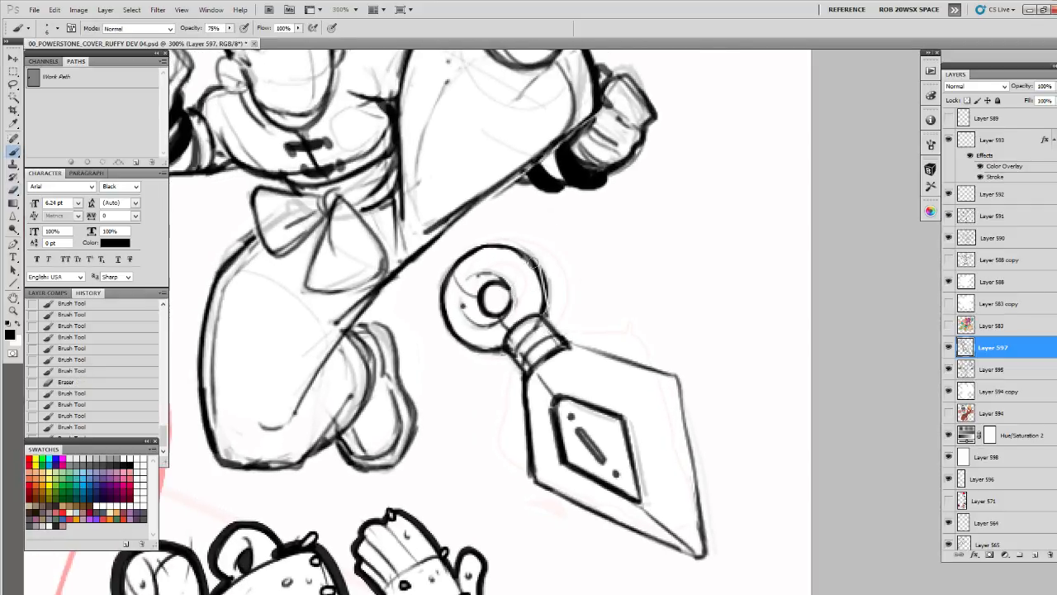
{"action": "left_click_drag", "start_coordinate": [522, 254], "coordinate": [543, 311]}
{"action": "mouse_move", "coordinate": [529, 256]}
{"action": "left_mouse_down"}
{"action": "mouse_move", "coordinate": [477, 244]}
{"action": "mouse_move", "coordinate": [456, 285]}
{"action": "mouse_move", "coordinate": [460, 343]}
{"action": "mouse_move", "coordinate": [498, 350]}
{"action": "left_mouse_up"}
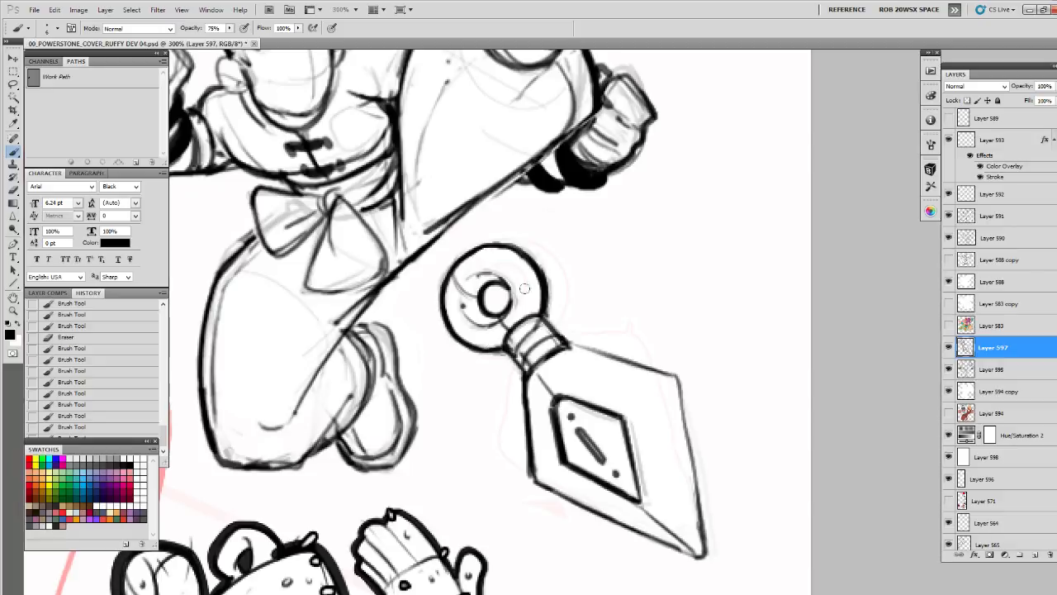
Lighten the blade's rounded tip and adjoining lower edges with the eraser
{"action": "left_click_drag", "start_coordinate": [618, 236], "coordinate": [622, 222]}
{"action": "key", "text": "z"}
{"action": "left_click", "coordinate": [610, 241], "text": "alt"}
{"action": "left_click", "coordinate": [610, 241], "text": "alt"}
{"action": "left_click", "coordinate": [611, 244], "text": "alt"}
{"action": "left_click", "coordinate": [645, 329]}
{"action": "left_click", "coordinate": [645, 327]}
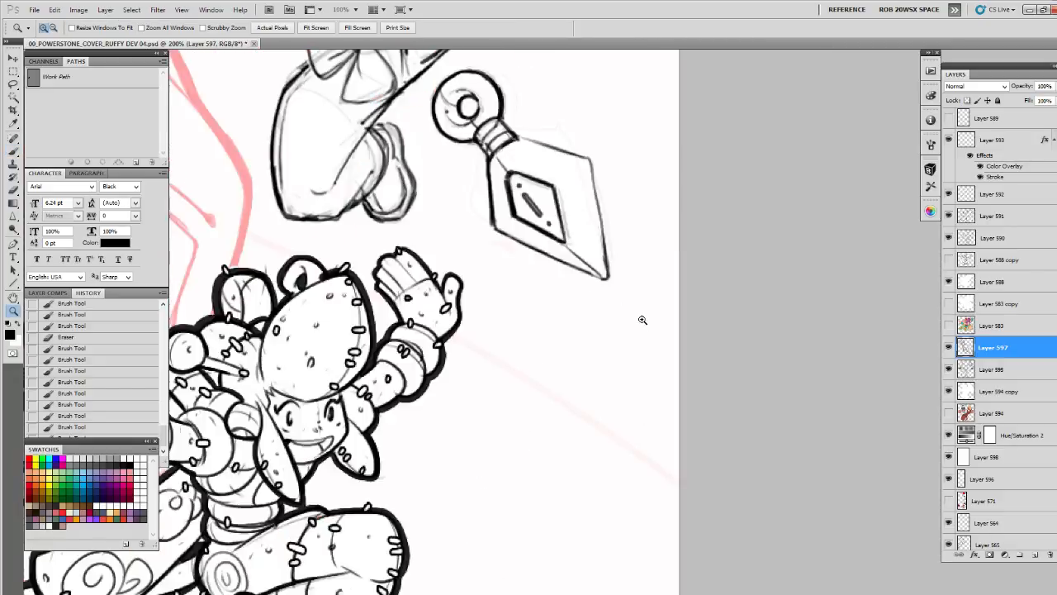
{"action": "left_click", "coordinate": [642, 319]}
{"action": "left_click_drag", "start_coordinate": [622, 306], "coordinate": [592, 454]}
{"action": "key", "text": "e"}
{"action": "left_click_drag", "start_coordinate": [567, 410], "coordinate": [553, 376]}
Redraw the blade's lower and right edges in cleaner lines meeting at a sharper tip, erasing stray marks
{"action": "key", "text": "b"}
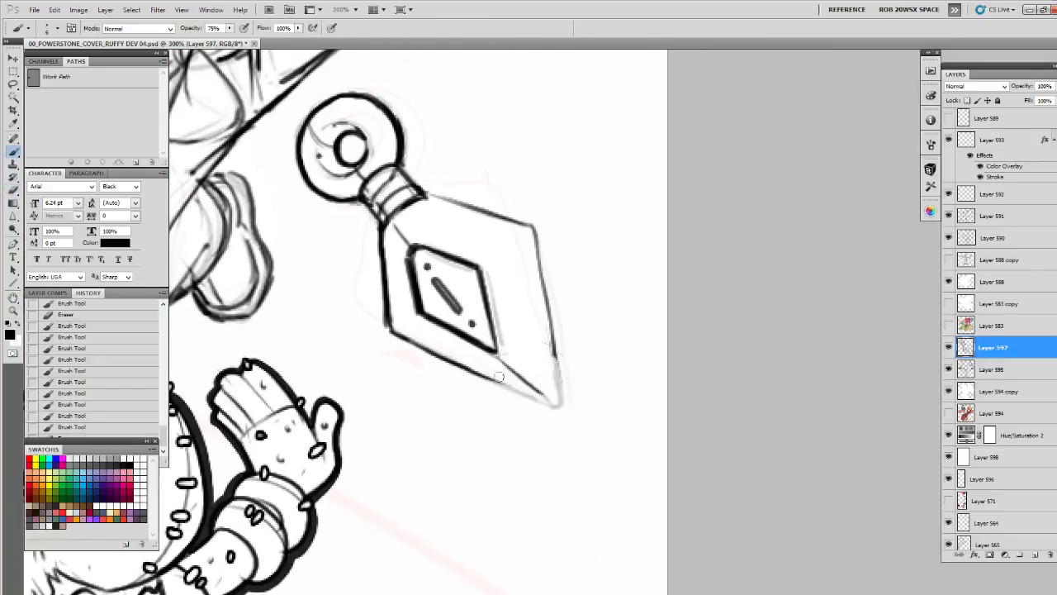
{"action": "left_click_drag", "start_coordinate": [420, 347], "coordinate": [517, 393]}
{"action": "mouse_move", "coordinate": [446, 361]}
{"action": "left_mouse_down"}
{"action": "mouse_move", "coordinate": [563, 409]}
{"action": "mouse_move", "coordinate": [553, 346]}
{"action": "mouse_move", "coordinate": [565, 417]}
{"action": "mouse_move", "coordinate": [551, 408]}
{"action": "mouse_move", "coordinate": [559, 410]}
{"action": "mouse_move", "coordinate": [556, 372]}
{"action": "left_mouse_up"}
{"action": "key", "text": "e"}
{"action": "left_click", "coordinate": [559, 408]}
{"action": "key", "text": "b"}
{"action": "left_click_drag", "start_coordinate": [553, 269], "coordinate": [565, 285]}
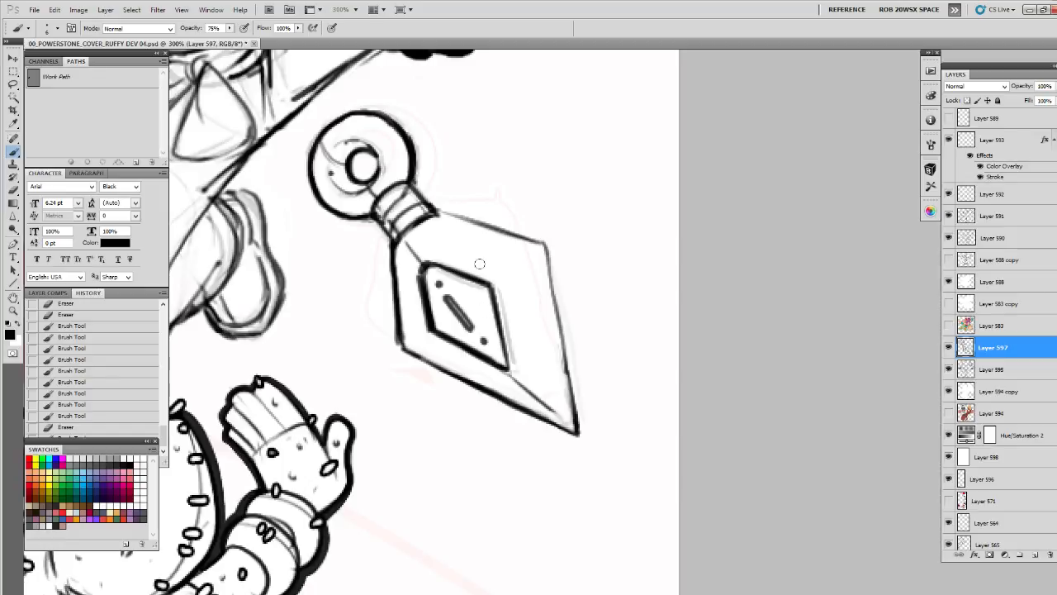
Lasso the blade and stretch it to about 102.5% width and 104% height with Free Transform
{"action": "key", "text": "l"}
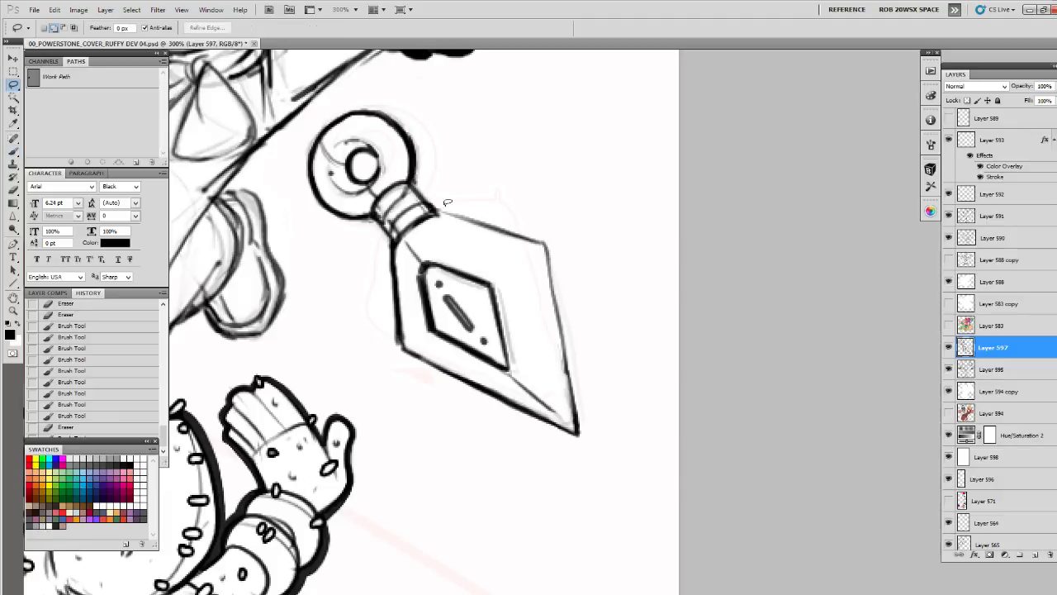
{"action": "mouse_move", "coordinate": [404, 231]}
{"action": "left_mouse_down"}
{"action": "mouse_move", "coordinate": [471, 450]}
{"action": "mouse_move", "coordinate": [541, 199]}
{"action": "mouse_move", "coordinate": [409, 227]}
{"action": "left_mouse_up"}
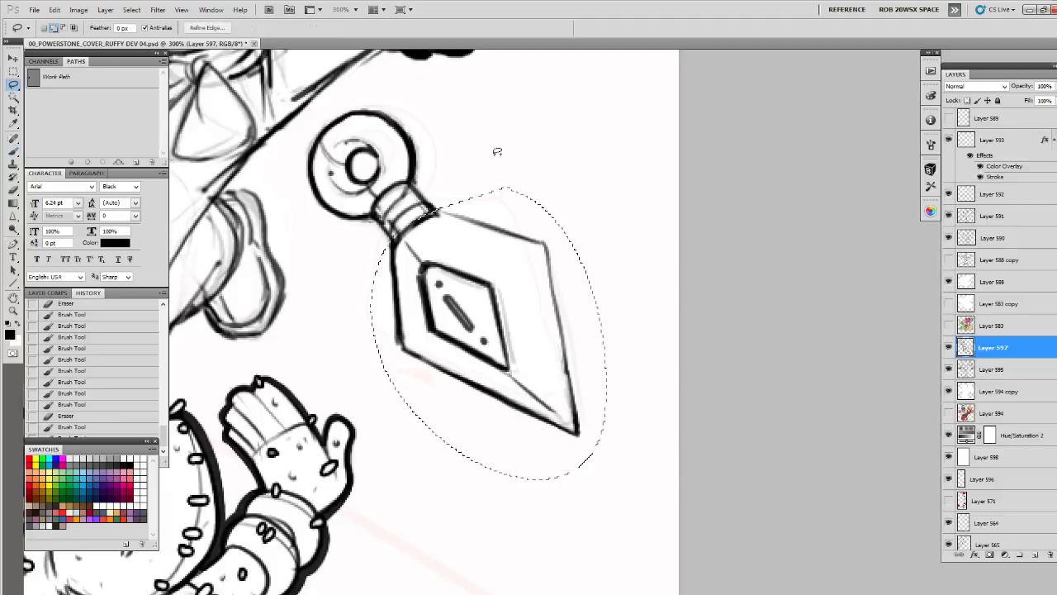
{"action": "key", "text": "ctrl+t"}
{"action": "left_click_drag", "start_coordinate": [605, 479], "coordinate": [611, 484]}
{"action": "left_click_drag", "start_coordinate": [367, 331], "coordinate": [369, 334]}
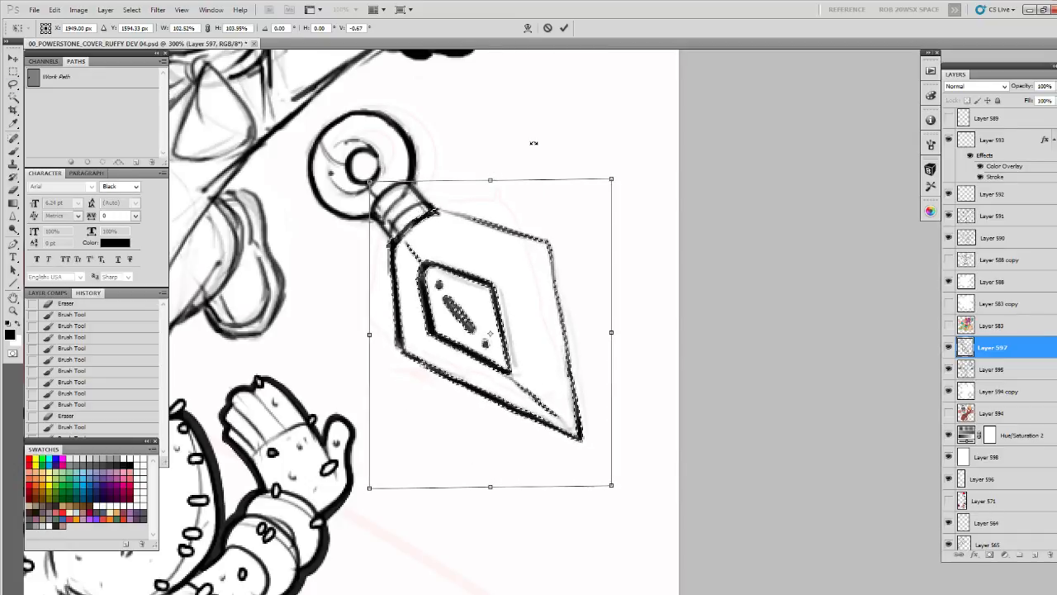
{"action": "key", "text": "Return"}
{"action": "key", "text": "z"}
{"action": "left_click", "coordinate": [535, 204], "text": "alt"}
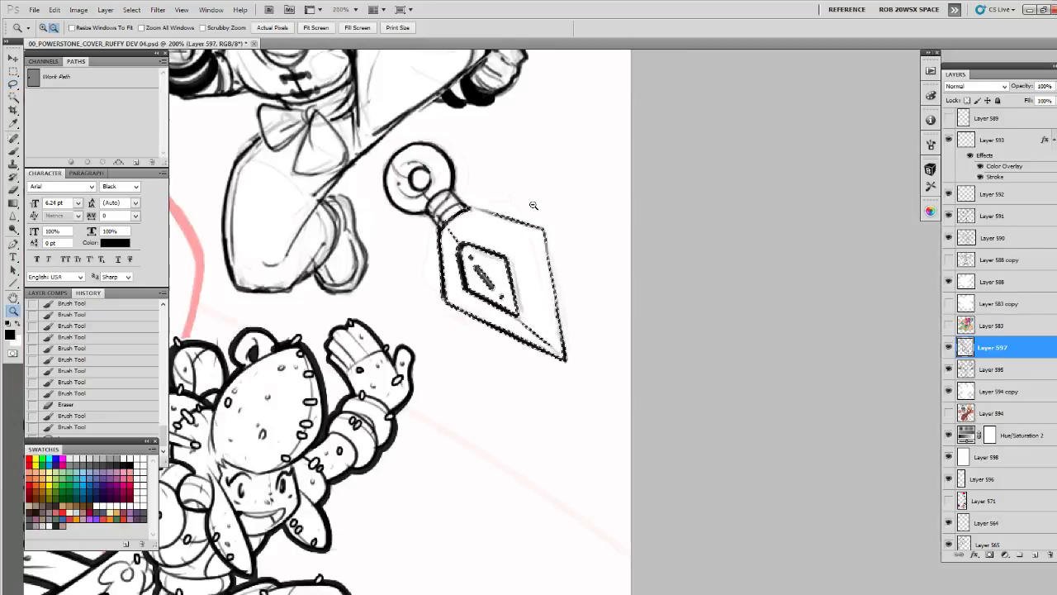
{"action": "left_click", "coordinate": [534, 204], "text": "alt"}
{"action": "left_click", "coordinate": [535, 205], "text": "alt"}
{"action": "key", "text": "ctrl+d"}
{"action": "left_click", "coordinate": [532, 202]}
{"action": "left_click", "coordinate": [535, 200]}
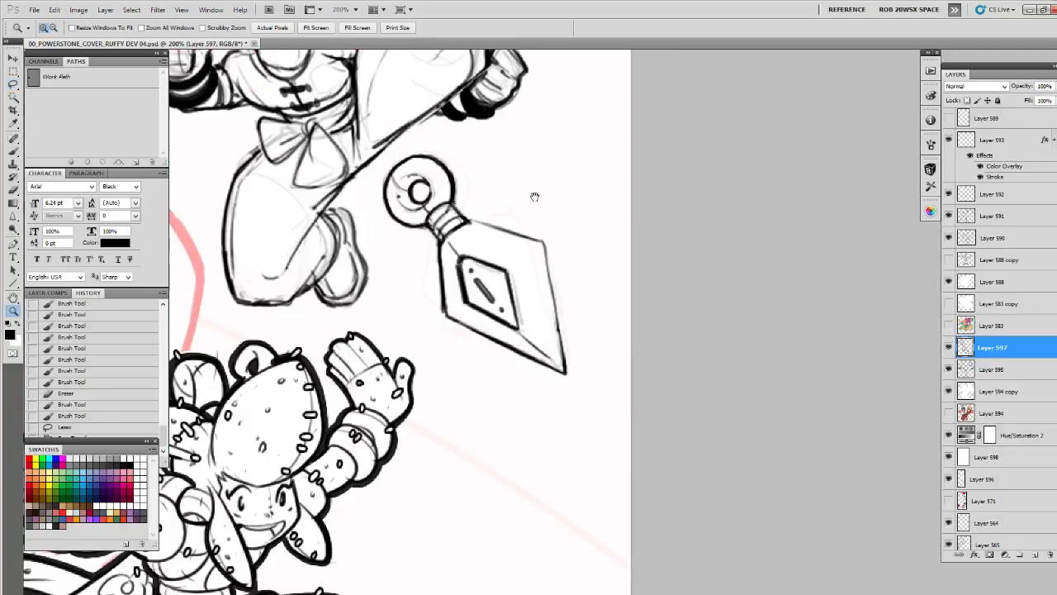
Scale the whole weapon to 97% and nudge it into position below the kicking character's leg
{"action": "left_click_drag", "start_coordinate": [532, 197], "coordinate": [611, 254]}
{"action": "key", "text": "ctrl+t"}
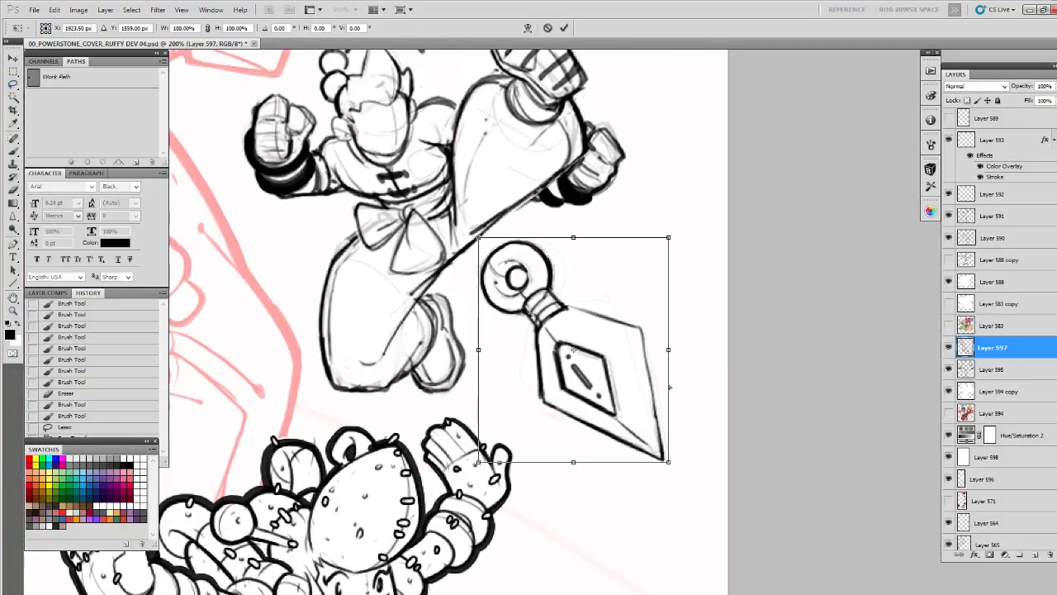
{"action": "left_click_drag", "start_coordinate": [670, 462], "coordinate": [658, 440]}
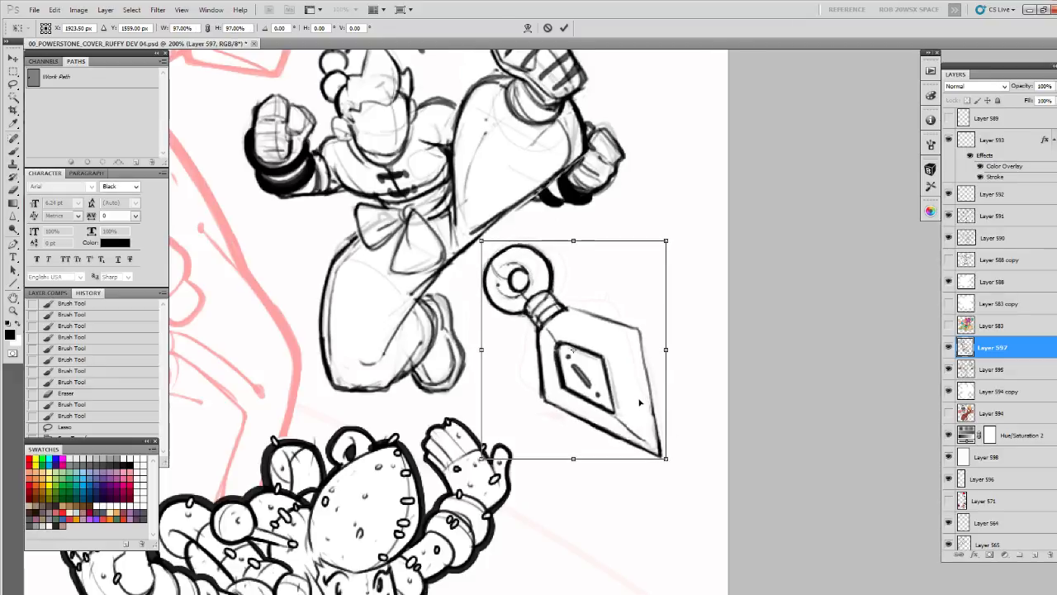
{"action": "left_click_drag", "start_coordinate": [640, 403], "coordinate": [638, 395]}
{"action": "key", "text": "Return"}
{"action": "key", "text": "z"}
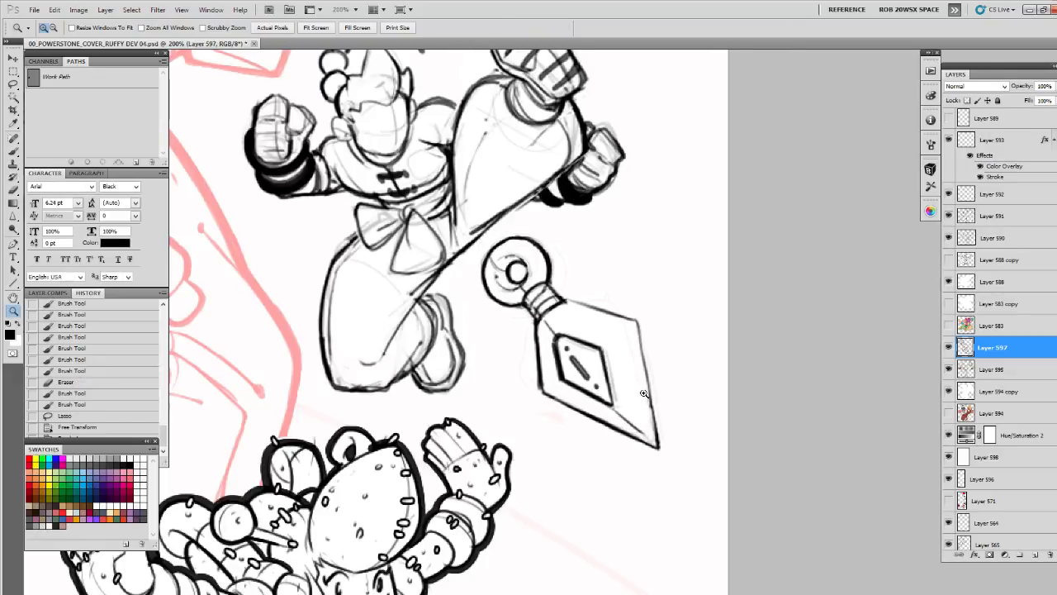
{"action": "key", "text": "ctrl+d"}
{"action": "key", "text": "v"}
{"action": "key", "text": "Down"}
{"action": "key", "text": "Down"}
{"action": "key", "text": "Down"}
{"action": "key", "text": "Down"}
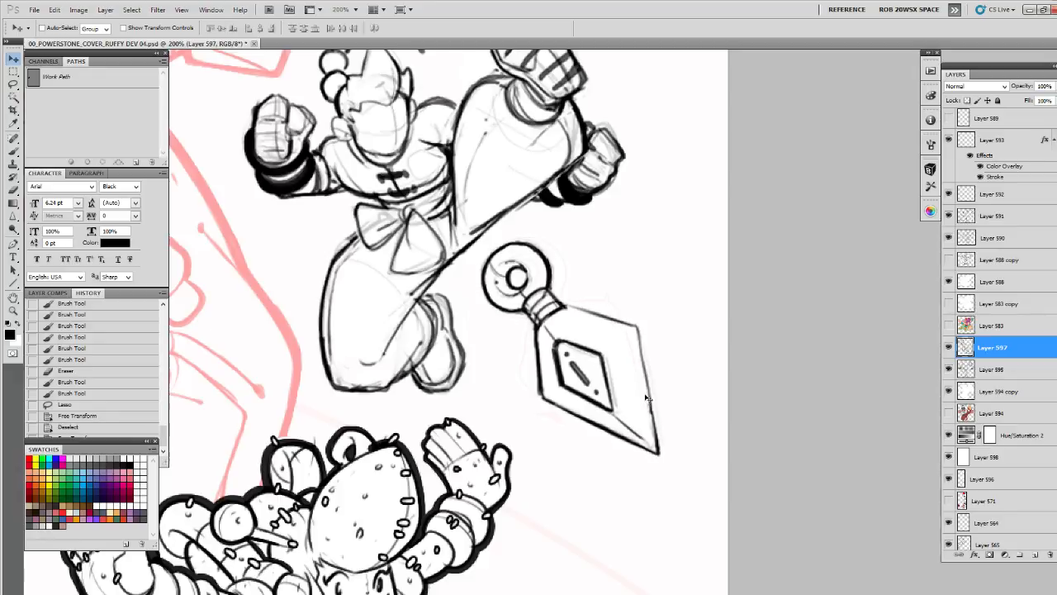
Duplicate the weapon layer, rotate the copy about -53° to horizontal, and place it inside the pink crescent curve, slightly enlarged
{"action": "left_click_drag", "start_coordinate": [647, 342], "coordinate": [649, 167]}
{"action": "key", "text": "ctrl+j"}
{"action": "left_click_drag", "start_coordinate": [648, 220], "coordinate": [642, 285]}
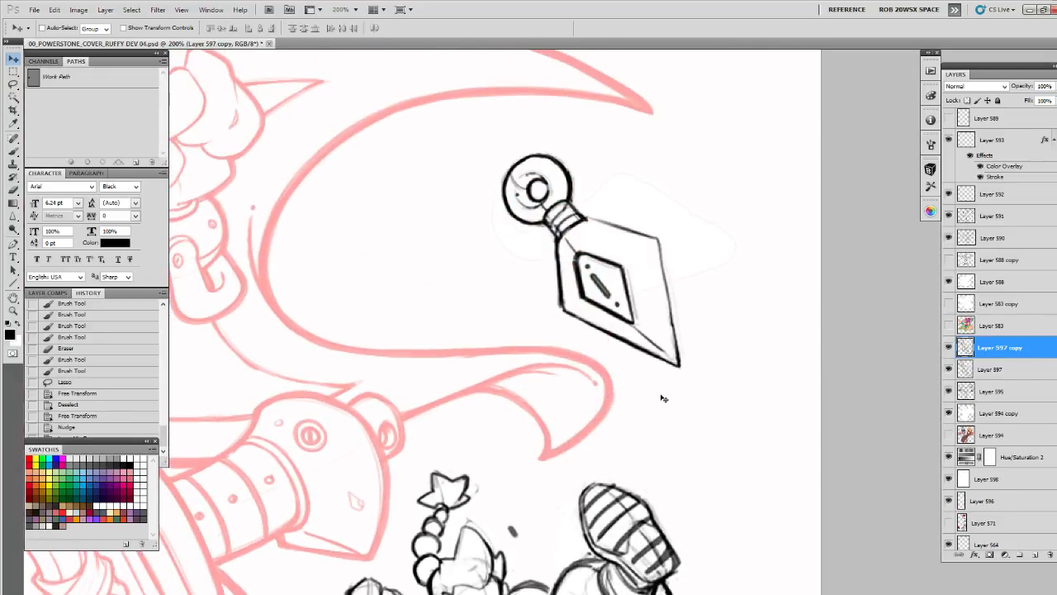
{"action": "key", "text": "ctrl+t"}
{"action": "left_click_drag", "start_coordinate": [692, 411], "coordinate": [755, 299]}
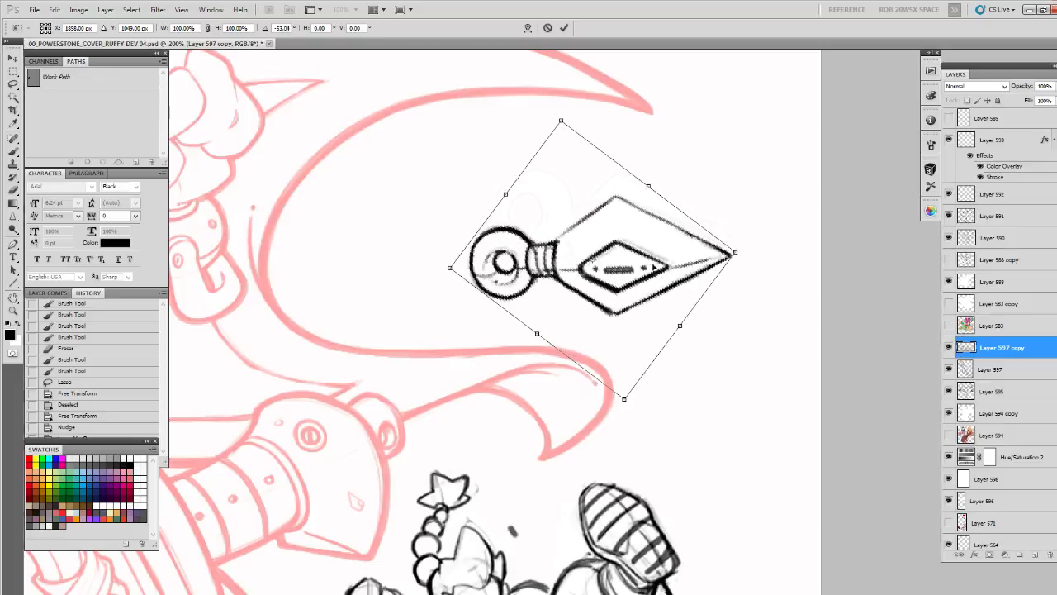
{"action": "left_click_drag", "start_coordinate": [653, 268], "coordinate": [659, 244]}
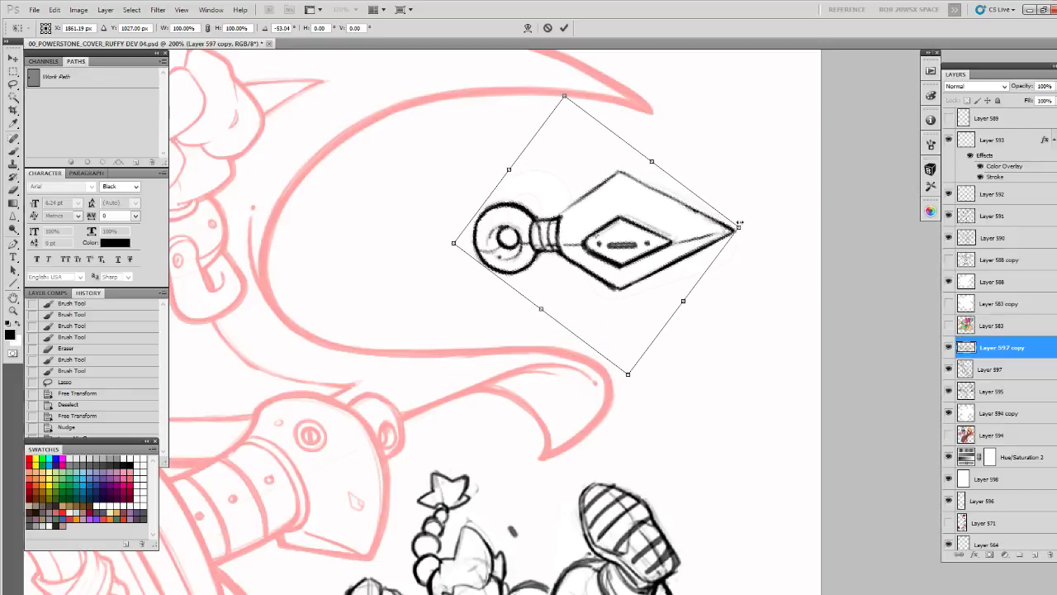
{"action": "left_click_drag", "start_coordinate": [741, 225], "coordinate": [746, 225]}
{"action": "key", "text": "Return"}
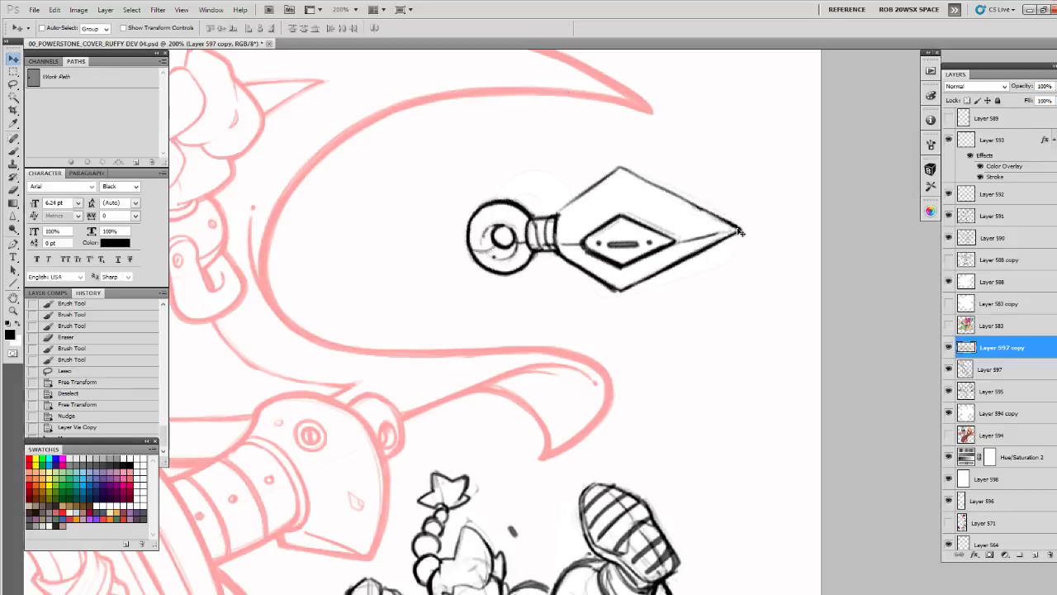
Flip the copied weapon vertically
{"action": "left_click", "coordinate": [55, 10]}
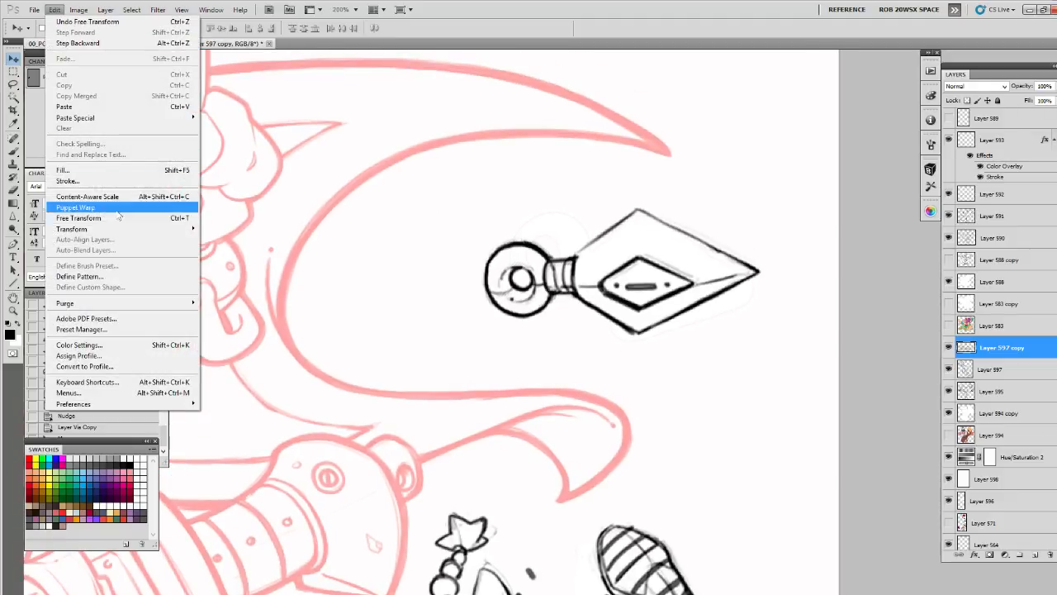
{"action": "mouse_move", "coordinate": [188, 230]}
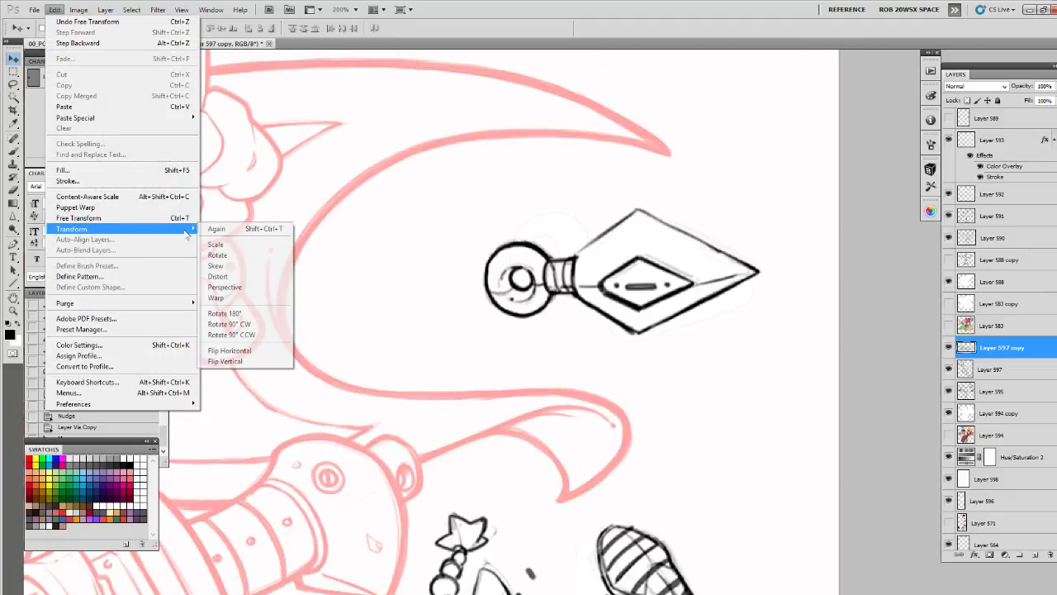
{"action": "left_click", "coordinate": [227, 361]}
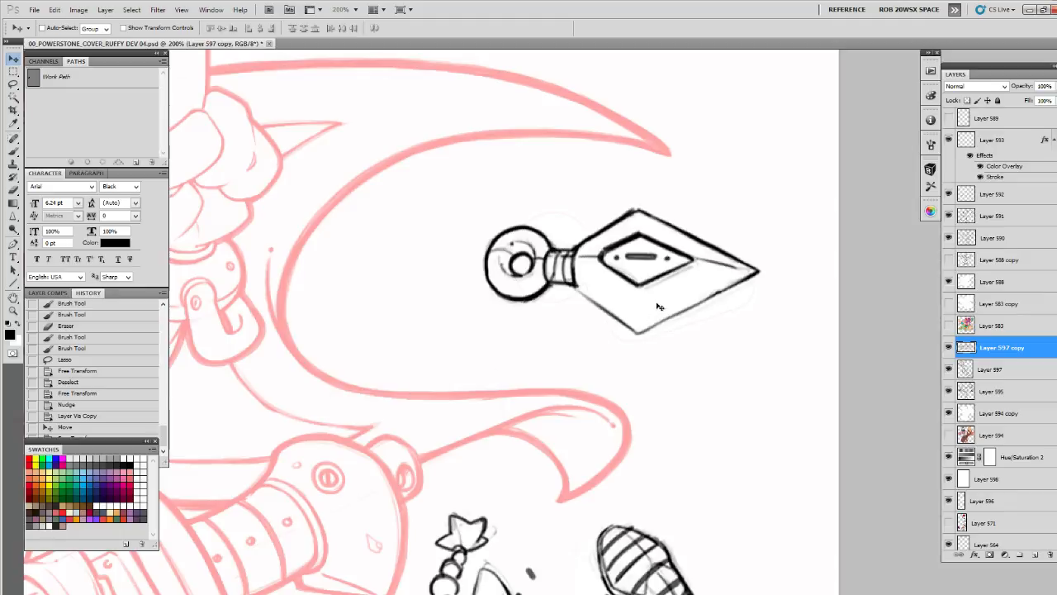
Rotate the copied weapon slightly clockwise inside the pink crescent so its blade tip points a little downward
{"action": "left_click_drag", "start_coordinate": [705, 307], "coordinate": [780, 370]}
{"action": "key", "text": "ctrl+t"}
{"action": "left_click_drag", "start_coordinate": [857, 302], "coordinate": [800, 472]}
{"action": "key", "text": "Return"}
{"action": "key", "text": "z"}
{"action": "left_click", "coordinate": [812, 347], "text": "alt"}
{"action": "left_click", "coordinate": [812, 347], "text": "alt"}
{"action": "left_click", "coordinate": [812, 347], "text": "alt"}
{"action": "left_click", "coordinate": [828, 291]}
{"action": "left_click", "coordinate": [828, 290]}
{"action": "left_click", "coordinate": [790, 432]}
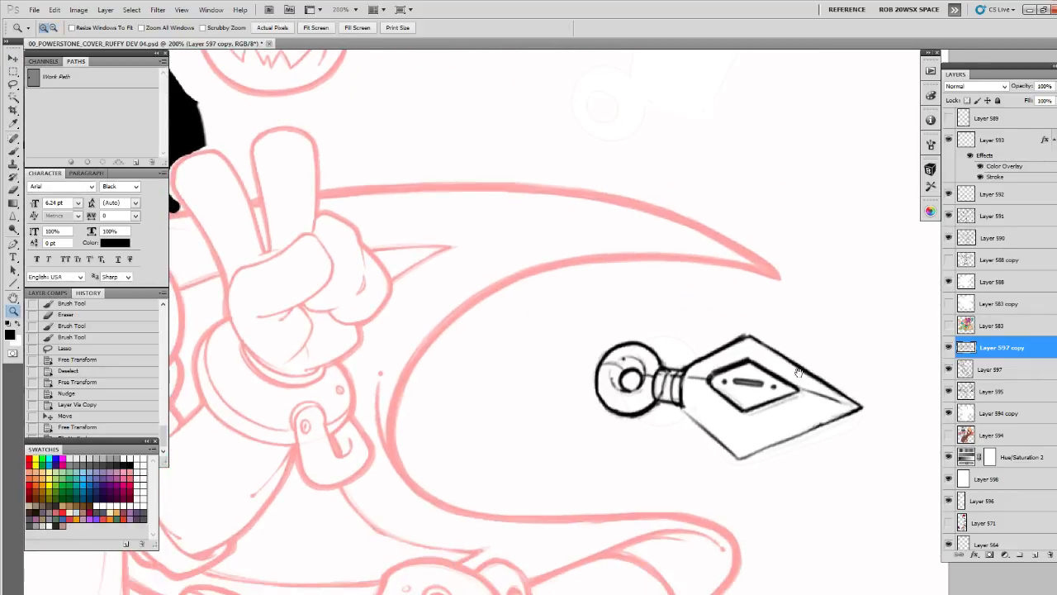
Lasso the copied weapon's ring and grip and squeeze them slightly narrower toward the blade with Free Transform
{"action": "key", "text": "l"}
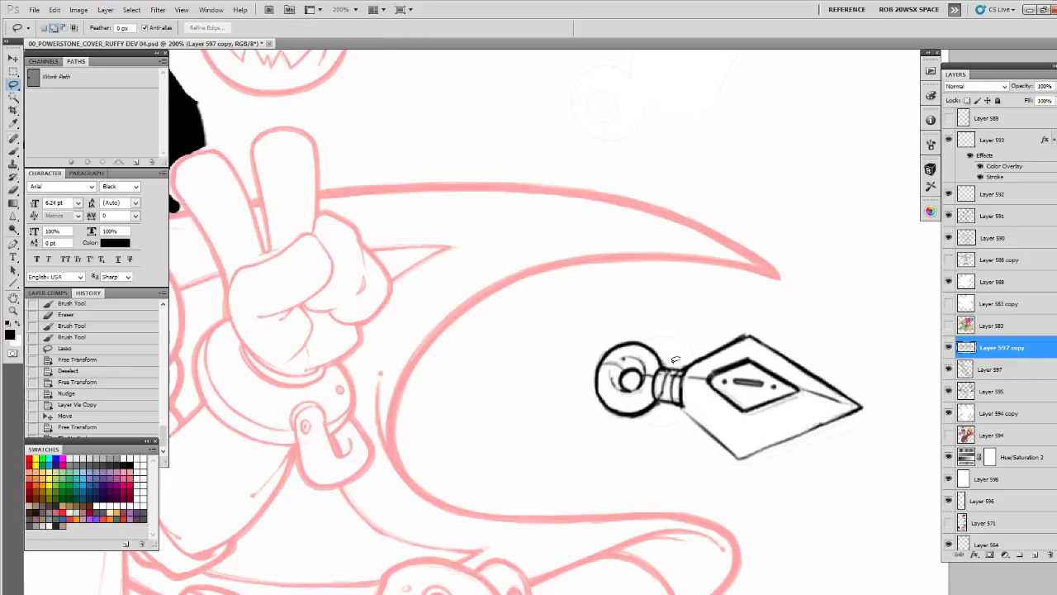
{"action": "mouse_move", "coordinate": [681, 416]}
{"action": "left_mouse_down"}
{"action": "mouse_move", "coordinate": [668, 328]}
{"action": "mouse_move", "coordinate": [682, 409]}
{"action": "left_mouse_up"}
{"action": "key", "text": "ctrl+t"}
{"action": "left_click_drag", "start_coordinate": [582, 379], "coordinate": [590, 380]}
{"action": "key", "text": "Return"}
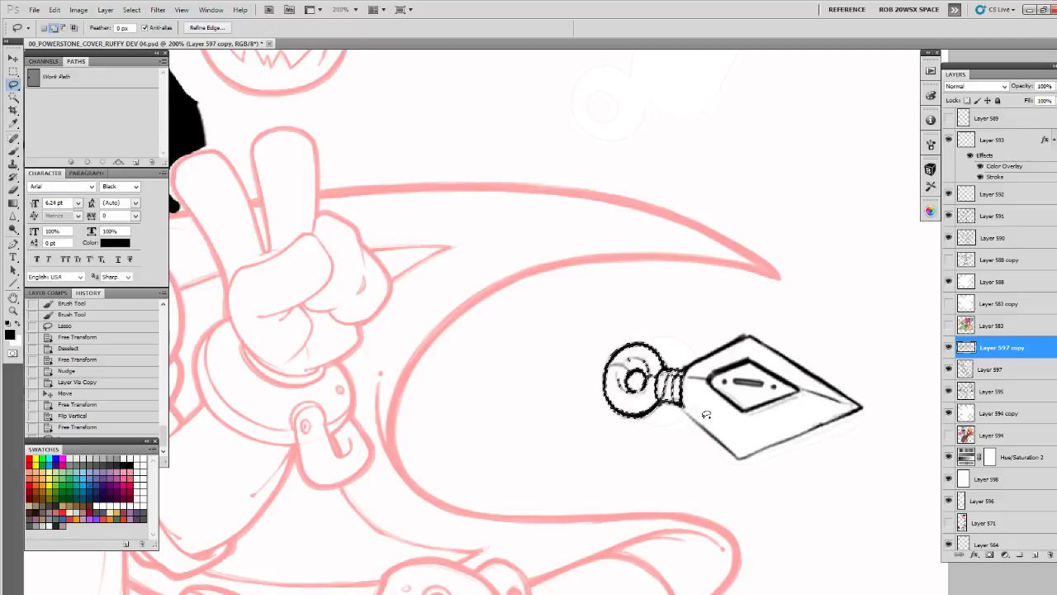
{"action": "key", "text": "ctrl+d"}
Lasso only the copied weapon's ring and widen it to about 105% with Free Transform
{"action": "left_click_drag", "start_coordinate": [651, 421], "coordinate": [654, 418]}
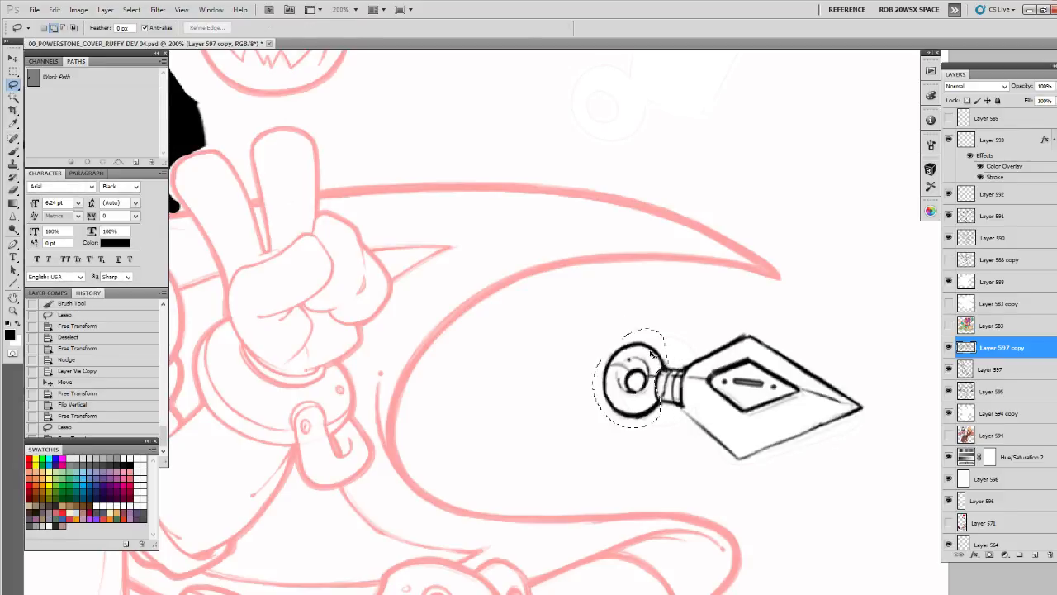
{"action": "key", "text": "ctrl+t"}
{"action": "left_click_drag", "start_coordinate": [592, 380], "coordinate": [593, 380]}
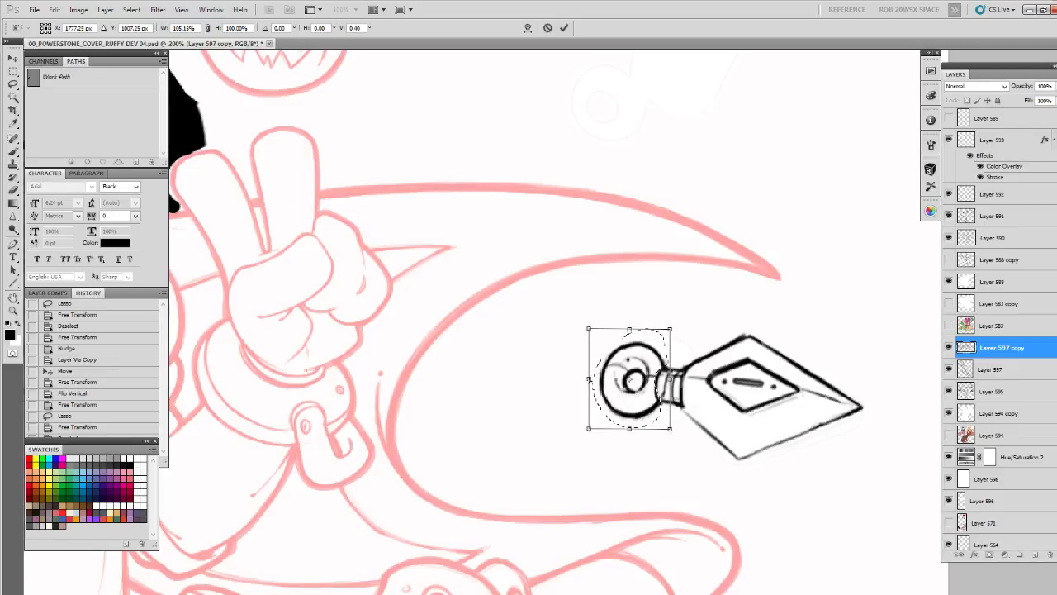
{"action": "key", "text": "Return"}
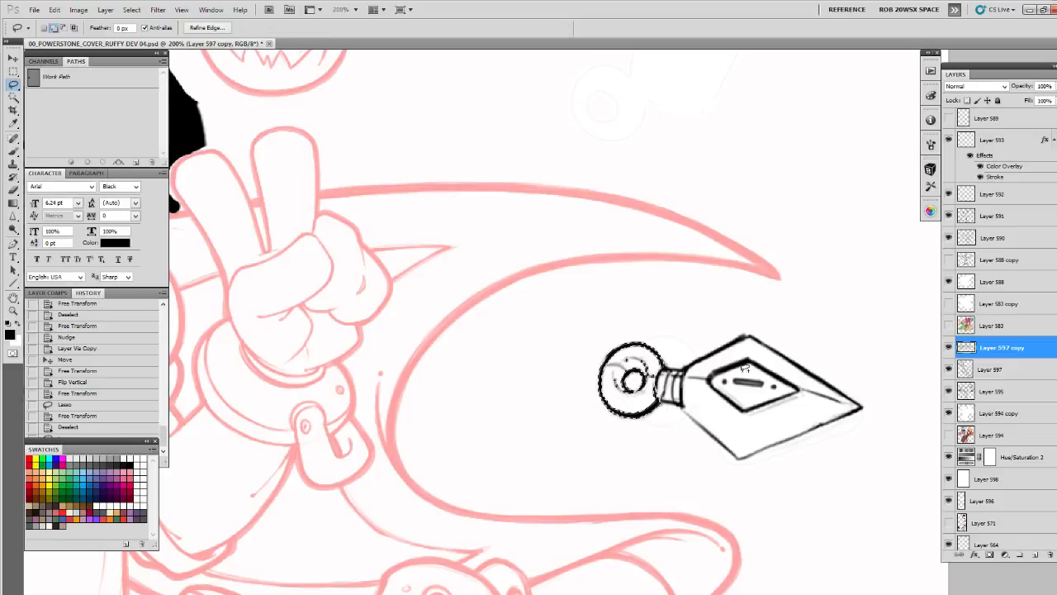
{"action": "key", "text": "ctrl+d"}
Check the copied weapon by hiding and showing its layer, and merge it down into Layer 597
{"action": "left_click_drag", "start_coordinate": [736, 322], "coordinate": [744, 374]}
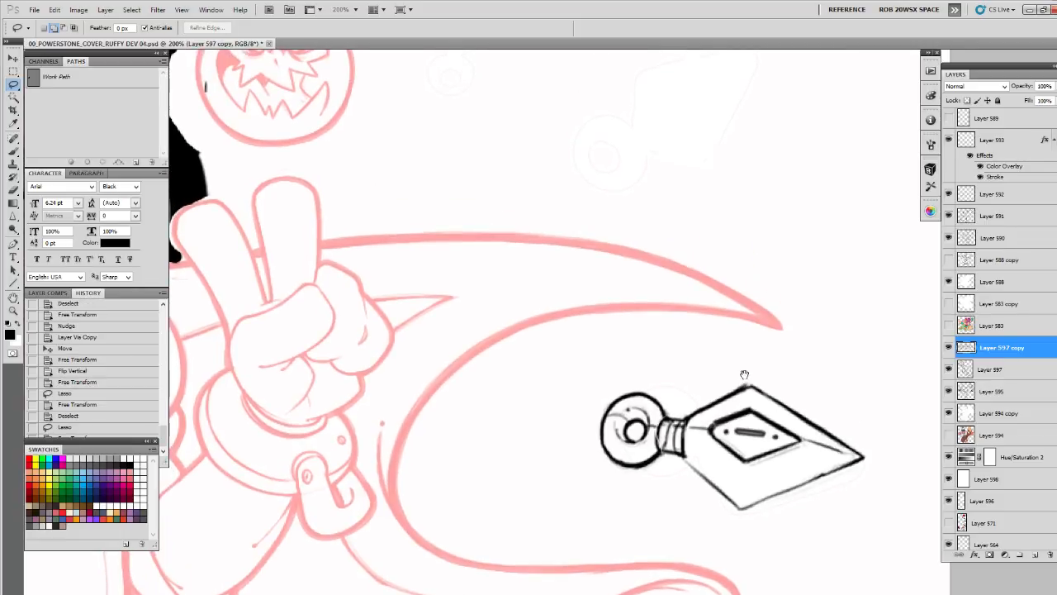
{"action": "left_click_drag", "start_coordinate": [761, 335], "coordinate": [748, 402]}
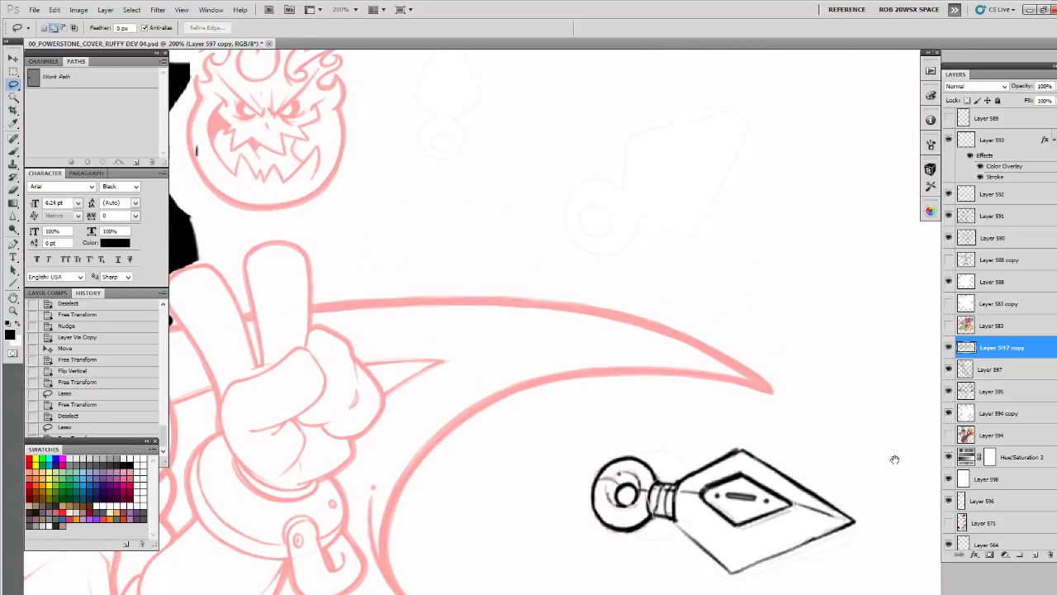
{"action": "left_click_drag", "start_coordinate": [894, 459], "coordinate": [882, 310]}
{"action": "key", "text": "z"}
{"action": "left_click", "coordinate": [835, 375], "text": "alt"}
{"action": "left_click", "coordinate": [835, 376], "text": "alt"}
{"action": "left_click_drag", "start_coordinate": [832, 420], "coordinate": [831, 293]}
{"action": "left_click_drag", "start_coordinate": [884, 401], "coordinate": [871, 356]}
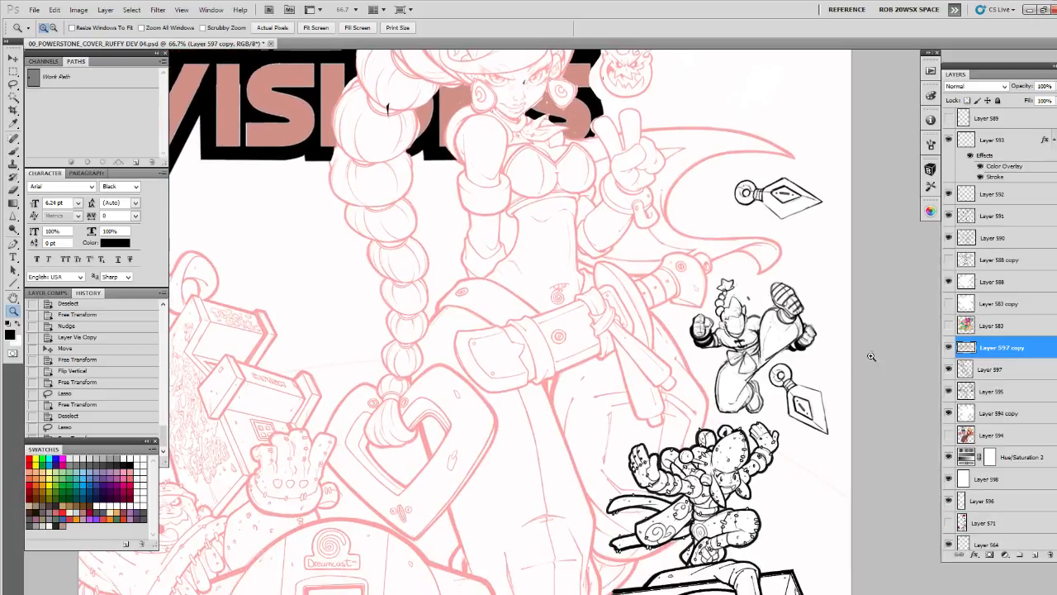
{"action": "left_click", "coordinate": [948, 347]}
{"action": "left_click", "coordinate": [948, 347]}
{"action": "key", "text": "ctrl+e"}
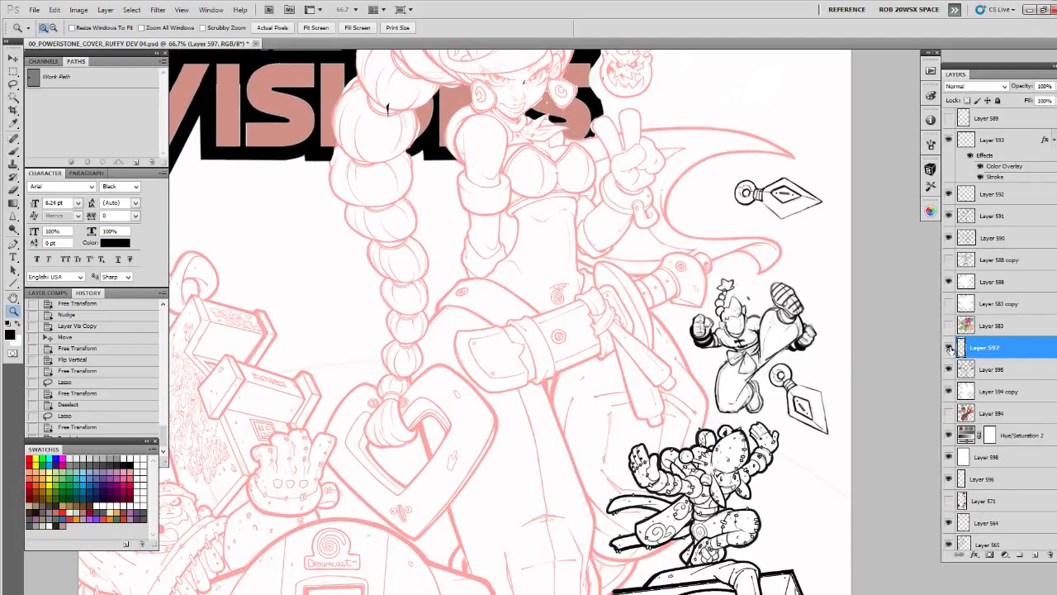
{"action": "left_click", "coordinate": [948, 347]}
{"action": "left_click", "coordinate": [948, 347]}
Merge Layer 597 with both weapons down into Layer 595, which holds the kicking character sketch
{"action": "left_click_drag", "start_coordinate": [882, 440], "coordinate": [861, 377]}
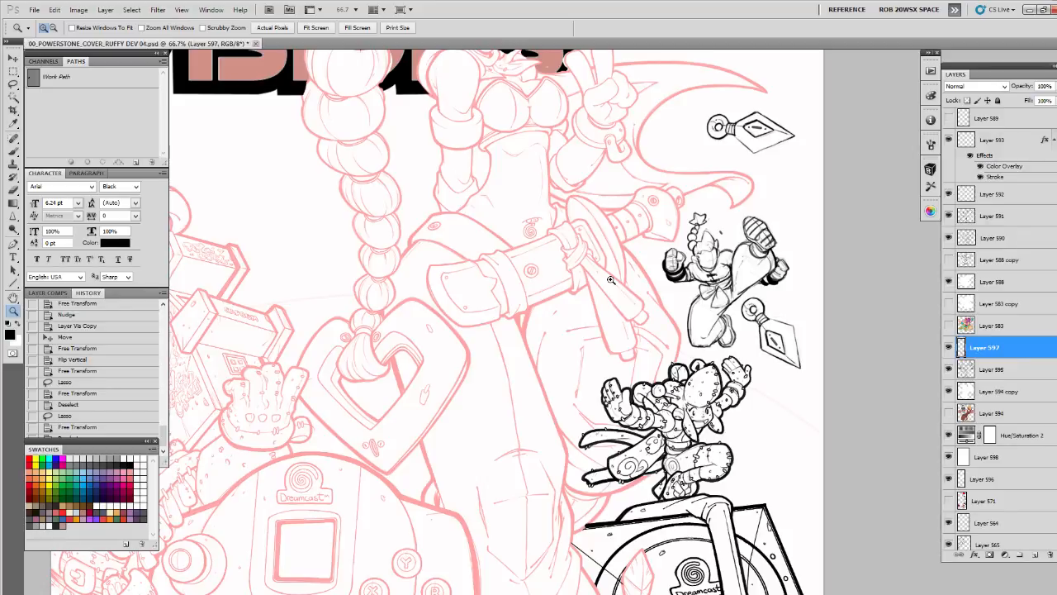
{"action": "double_click", "coordinate": [785, 292]}
{"action": "left_click_drag", "start_coordinate": [787, 299], "coordinate": [779, 378]}
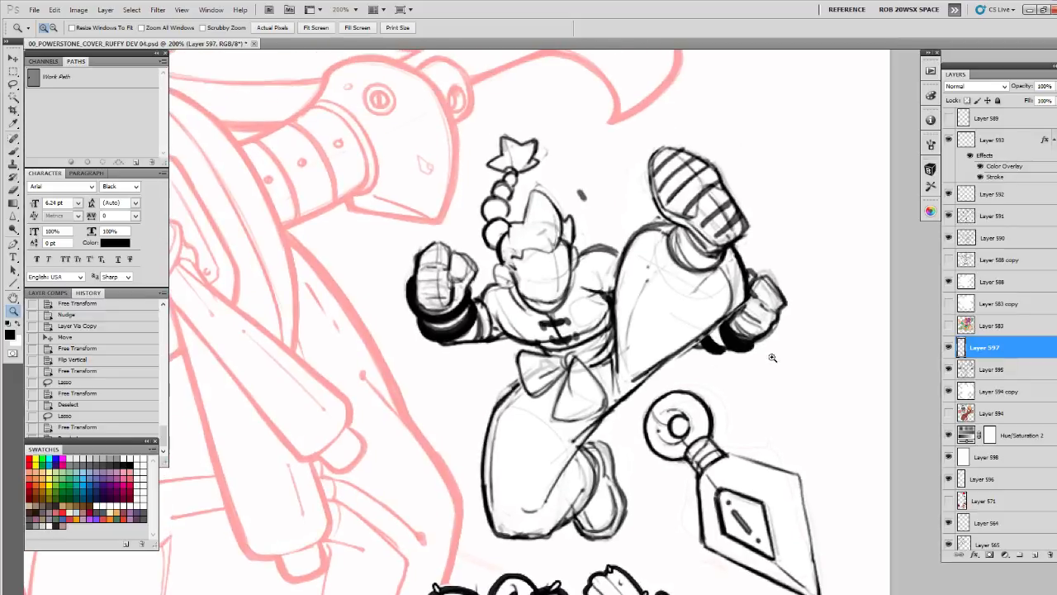
{"action": "left_click", "coordinate": [772, 356], "text": "alt"}
{"action": "left_click", "coordinate": [772, 357]}
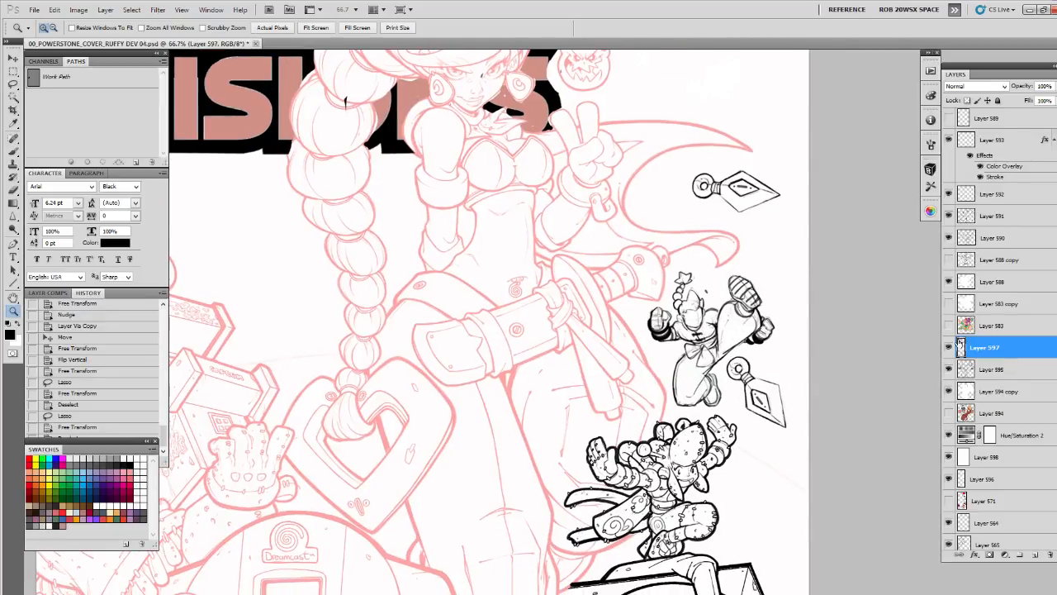
{"action": "left_click", "coordinate": [950, 347]}
{"action": "left_click", "coordinate": [950, 347]}
{"action": "key", "text": "ctrl+e"}
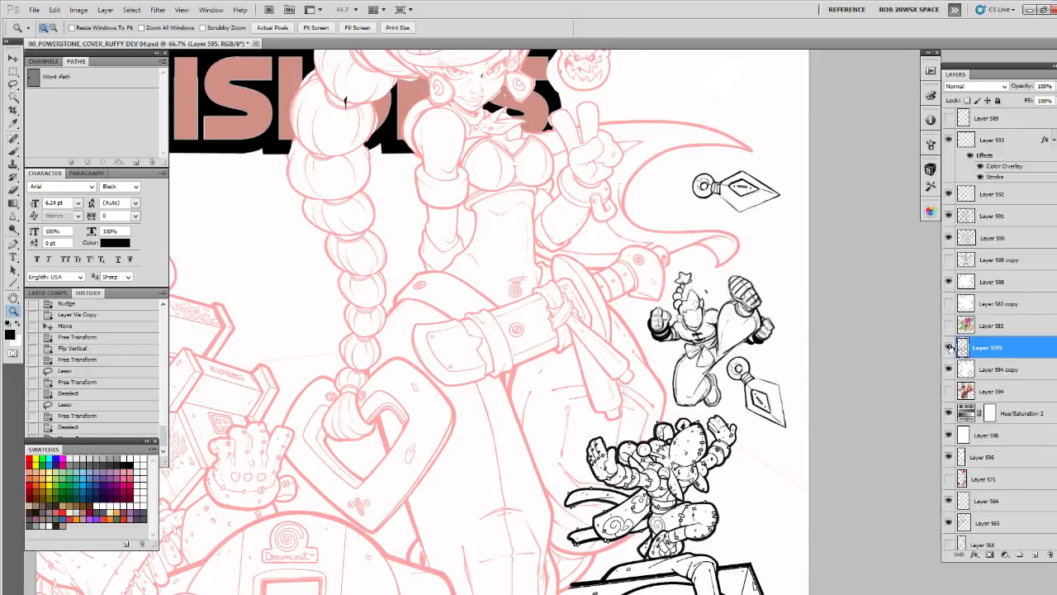
{"action": "left_click", "coordinate": [950, 347]}
{"action": "left_click", "coordinate": [951, 348]}
Lengthen the history list above the swatches and go back to its earliest entries
{"action": "mouse_move", "coordinate": [138, 444]}
{"action": "left_mouse_down"}
{"action": "mouse_move", "coordinate": [130, 469]}
{"action": "mouse_move", "coordinate": [166, 320]}
{"action": "left_mouse_up"}
{"action": "left_click", "coordinate": [136, 461]}
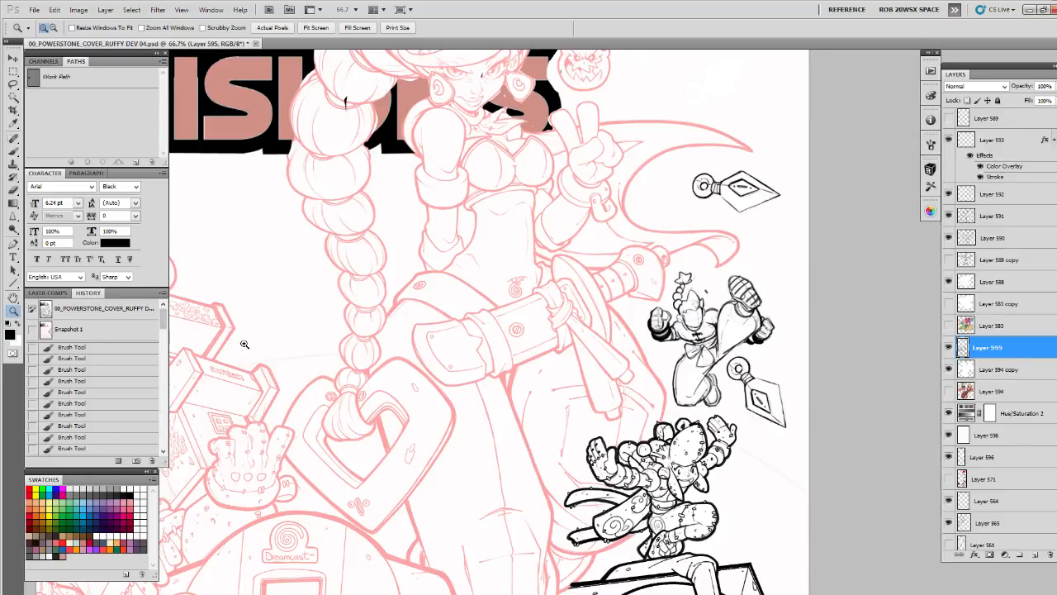
Move Layer 595 below the Hue/Saturation 2 adjustment and lower its opacity to 14%
{"action": "left_click", "coordinate": [711, 347]}
{"action": "left_click", "coordinate": [712, 348]}
{"action": "left_click_drag", "start_coordinate": [734, 351], "coordinate": [709, 380]}
{"action": "left_click", "coordinate": [686, 352], "text": "alt"}
{"action": "left_click", "coordinate": [698, 364]}
{"action": "left_click", "coordinate": [710, 380], "text": "alt"}
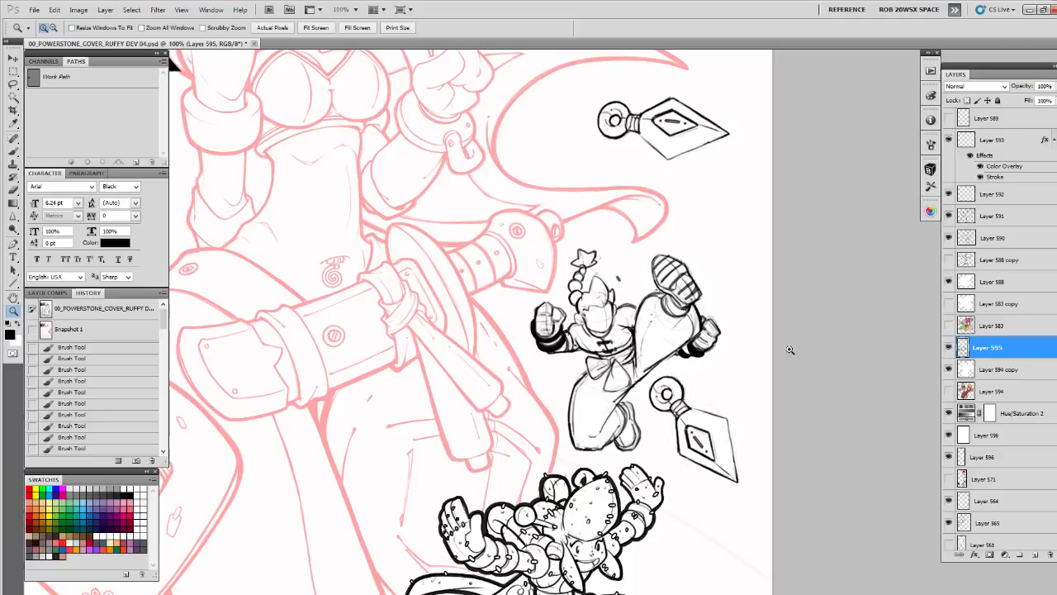
{"action": "left_click", "coordinate": [948, 348]}
{"action": "left_click", "coordinate": [948, 348]}
{"action": "left_click_drag", "start_coordinate": [1014, 404], "coordinate": [1012, 339]}
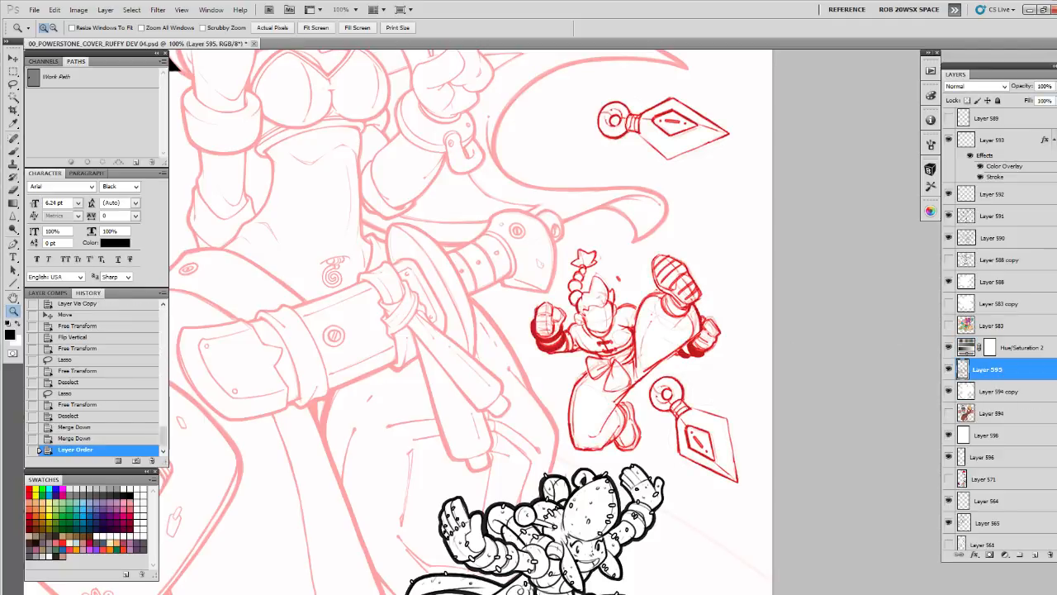
{"action": "left_click_drag", "start_coordinate": [1051, 86], "coordinate": [1011, 100]}
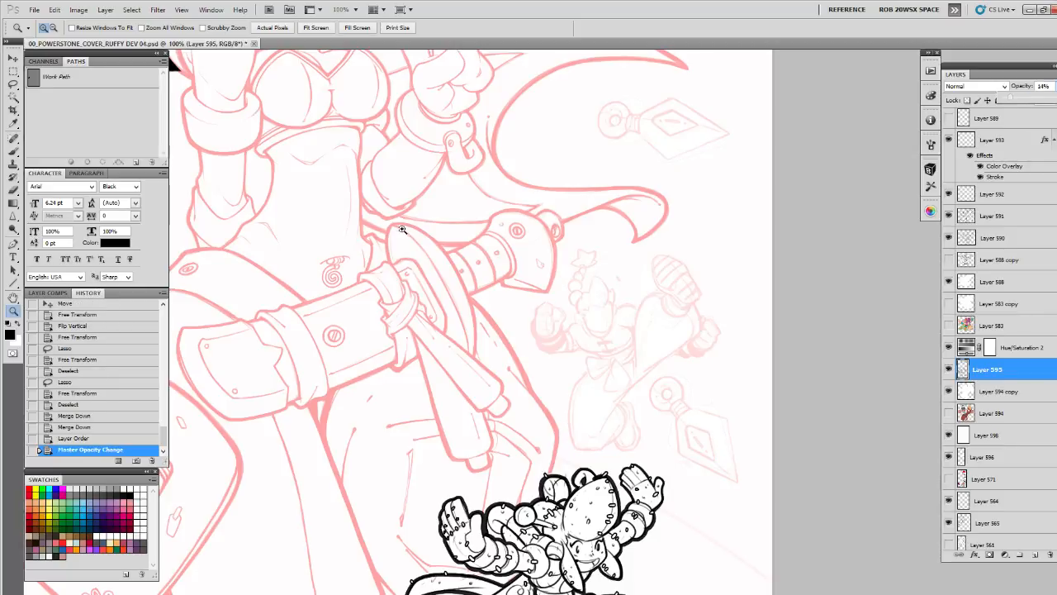
{"action": "scroll", "coordinate": [137, 460], "scroll_direction": "up", "scroll_amount": 1}
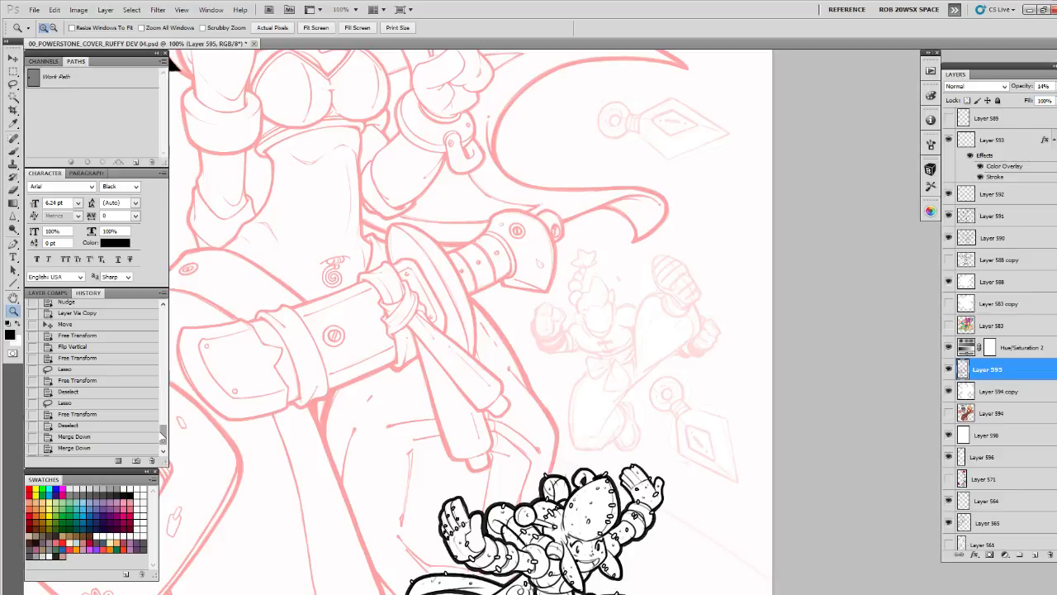
Add a new layer above the Hue/Saturation 2 adjustment for redrawing the kicking character
{"action": "left_click", "coordinate": [1009, 347]}
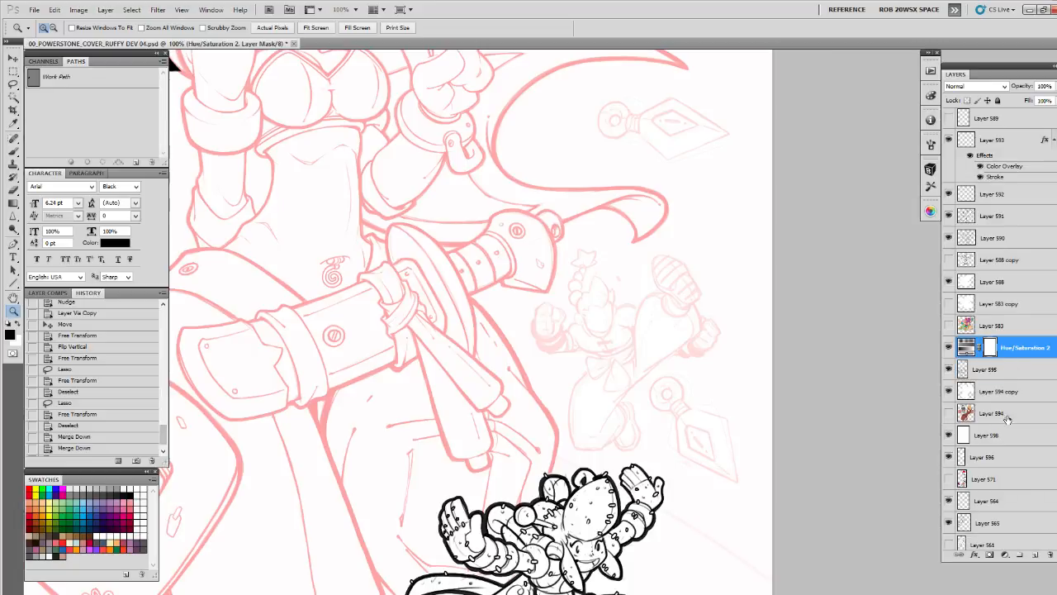
{"action": "left_click", "coordinate": [1037, 555]}
{"action": "left_click", "coordinate": [625, 321]}
{"action": "left_click", "coordinate": [625, 320]}
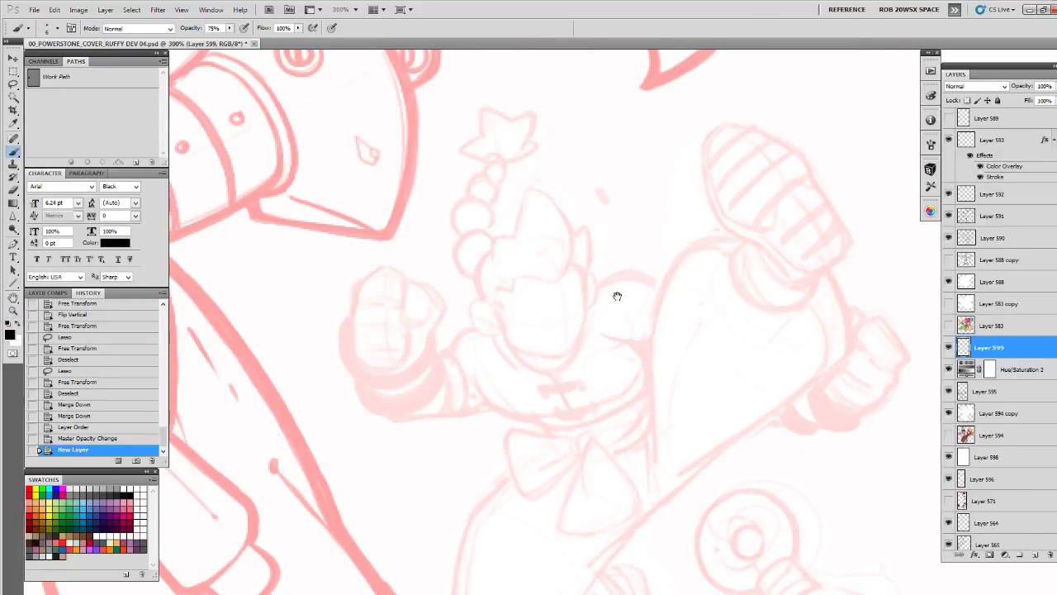
{"action": "left_click_drag", "start_coordinate": [617, 296], "coordinate": [631, 329]}
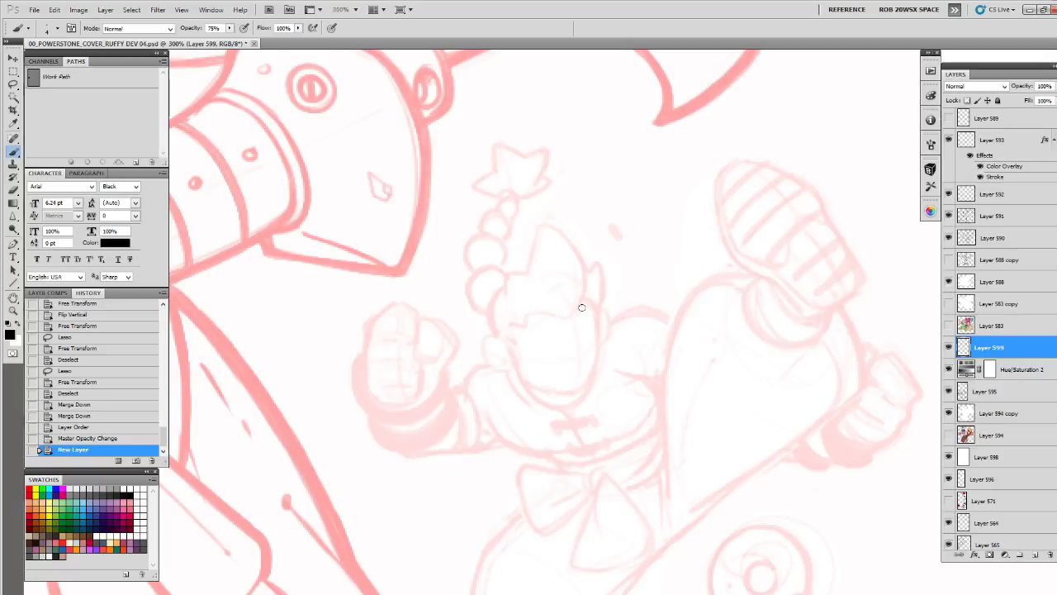
{"action": "left_click_drag", "start_coordinate": [617, 295], "coordinate": [638, 250]}
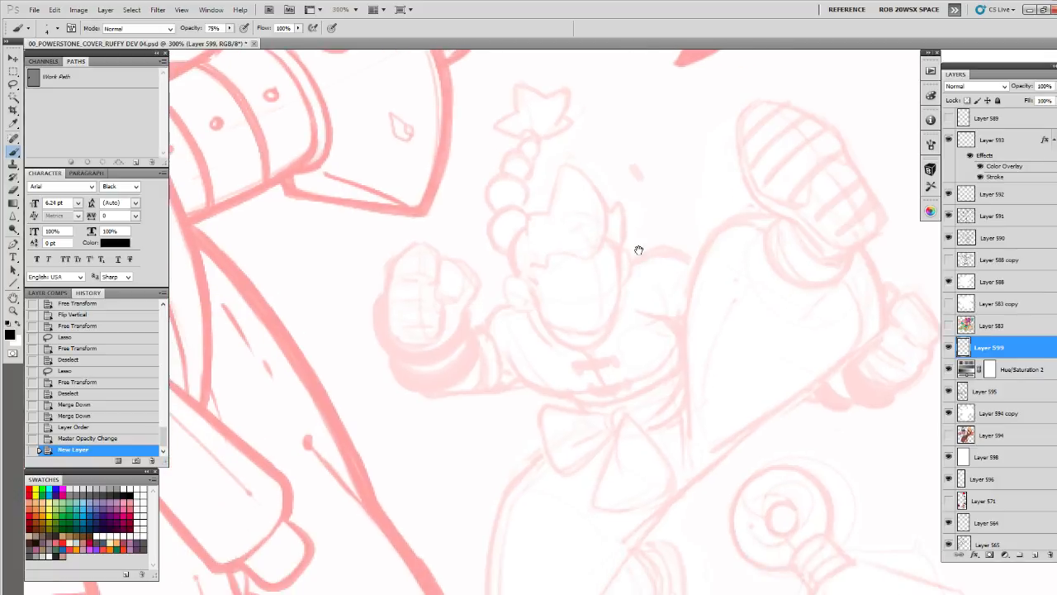
Try a small curved brush stroke for an eye on the kicking character's face and erase it
{"action": "mouse_move", "coordinate": [607, 293]}
{"action": "left_mouse_down"}
{"action": "mouse_move", "coordinate": [724, 312]}
{"action": "mouse_move", "coordinate": [662, 309]}
{"action": "mouse_move", "coordinate": [680, 318]}
{"action": "left_mouse_up"}
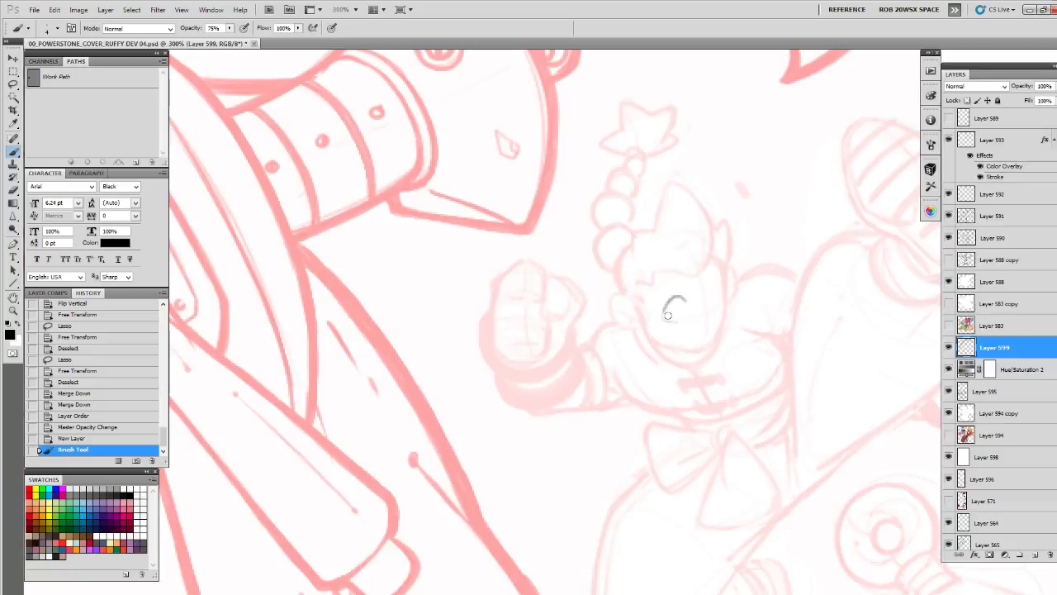
{"action": "key", "text": "e"}
{"action": "mouse_move", "coordinate": [677, 298]}
{"action": "left_mouse_down"}
{"action": "mouse_move", "coordinate": [669, 316]}
{"action": "mouse_move", "coordinate": [676, 302]}
{"action": "left_mouse_up"}
{"action": "left_click_drag", "start_coordinate": [676, 302], "coordinate": [710, 276]}
Brush a short slanted line on the right side of the character's face and erase the faint mark beside it
{"action": "key", "text": "b"}
{"action": "left_click_drag", "start_coordinate": [698, 305], "coordinate": [690, 302]}
{"action": "left_click", "coordinate": [658, 305]}
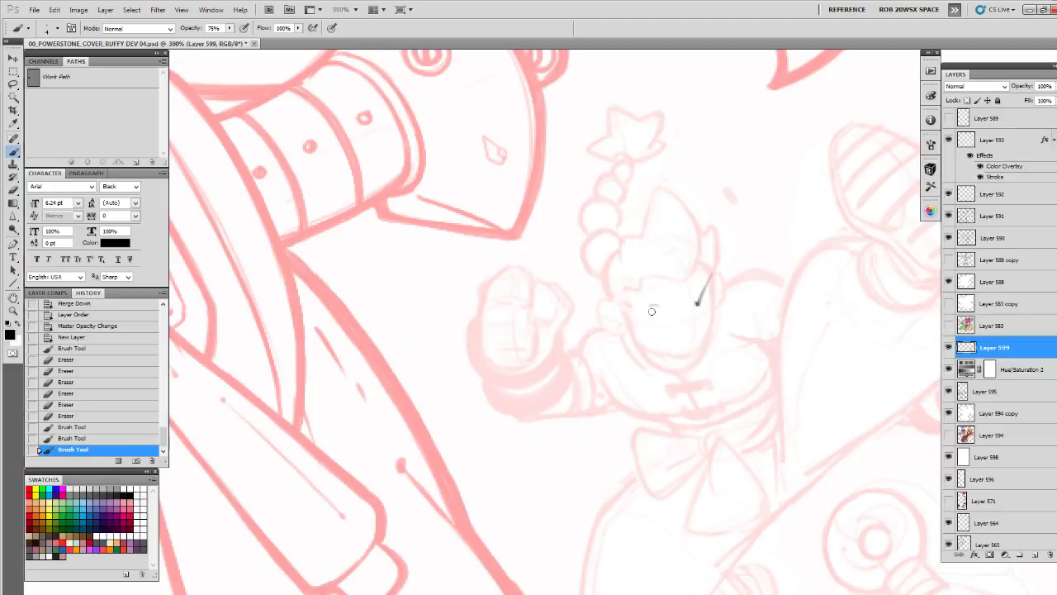
{"action": "key", "text": "e"}
{"action": "left_click", "coordinate": [657, 302]}
{"action": "left_click", "coordinate": [653, 307]}
{"action": "key", "text": "b"}
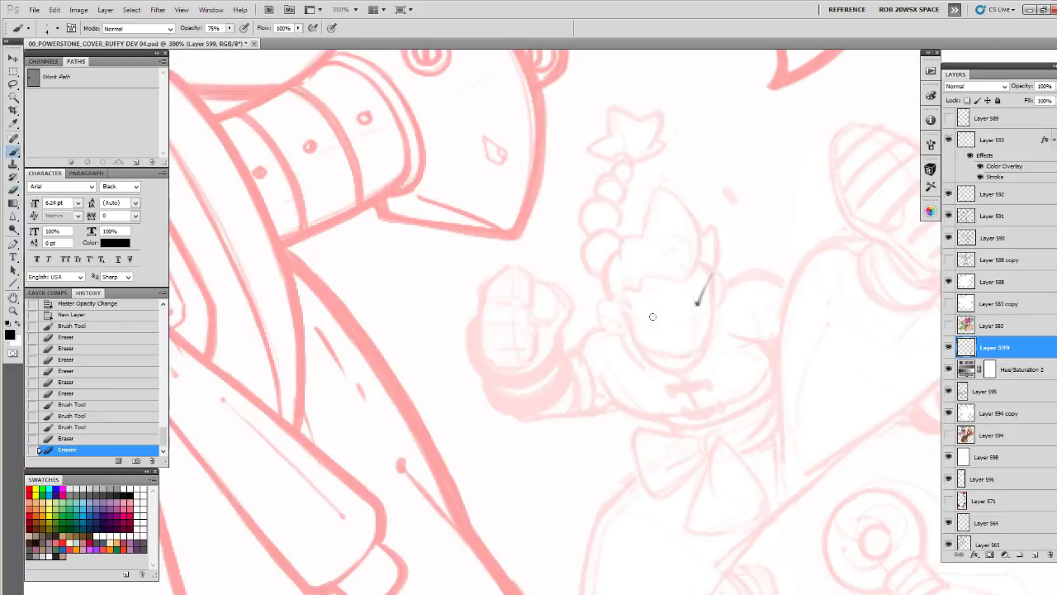
{"action": "left_click_drag", "start_coordinate": [667, 317], "coordinate": [677, 309]}
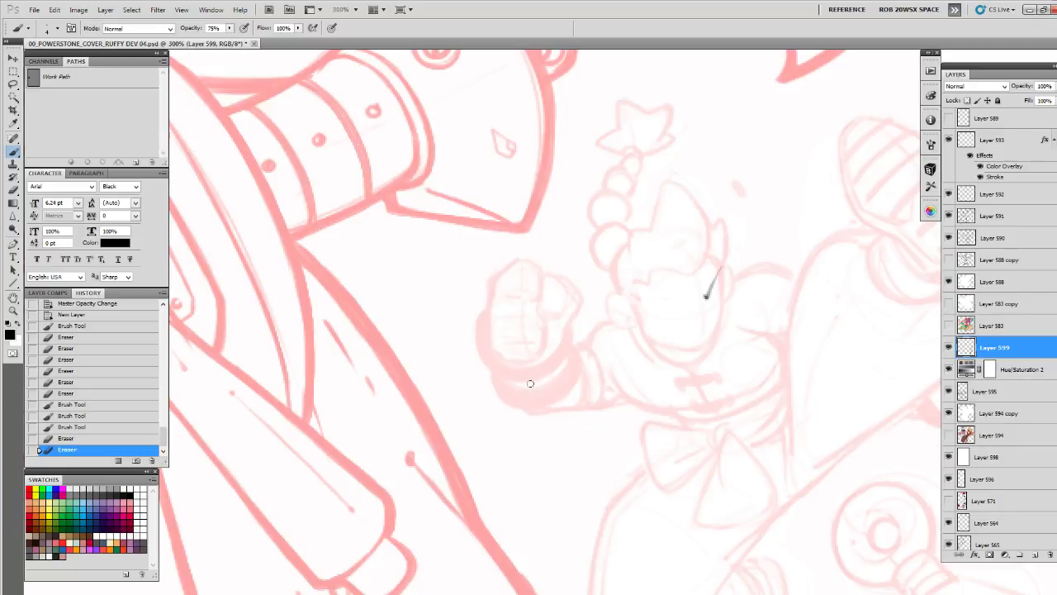
Examine the whole cover composition and the lower half of the artwork around the faded character sketch
{"action": "key", "text": "z"}
{"action": "left_click", "coordinate": [565, 265], "text": "alt"}
{"action": "left_click", "coordinate": [564, 265], "text": "alt"}
{"action": "left_click", "coordinate": [565, 265], "text": "alt"}
{"action": "left_click", "coordinate": [565, 266], "text": "alt"}
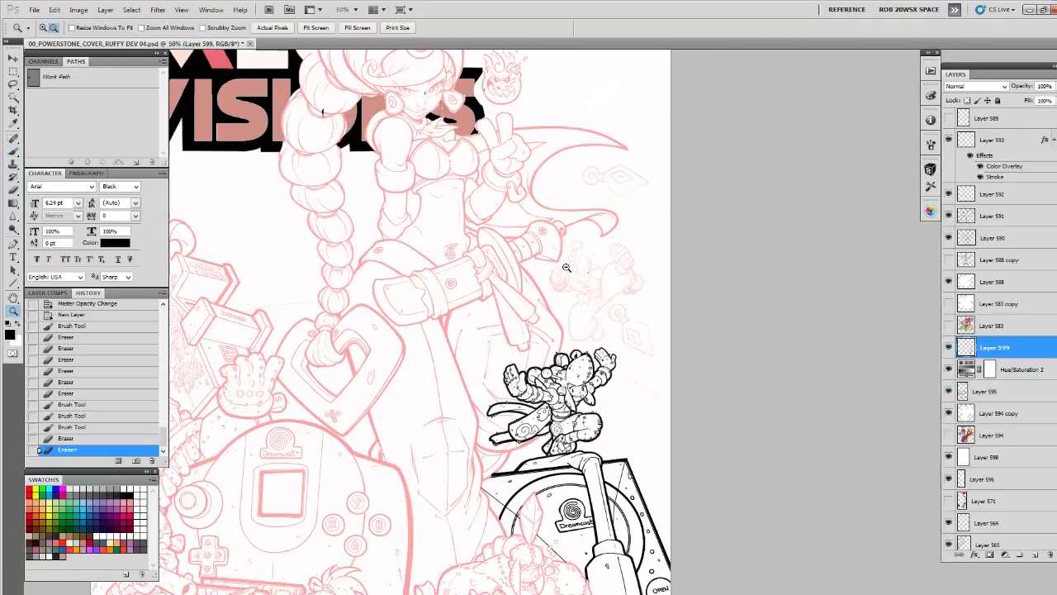
{"action": "left_click_drag", "start_coordinate": [556, 278], "coordinate": [666, 250]}
{"action": "left_click", "coordinate": [651, 259], "text": "alt"}
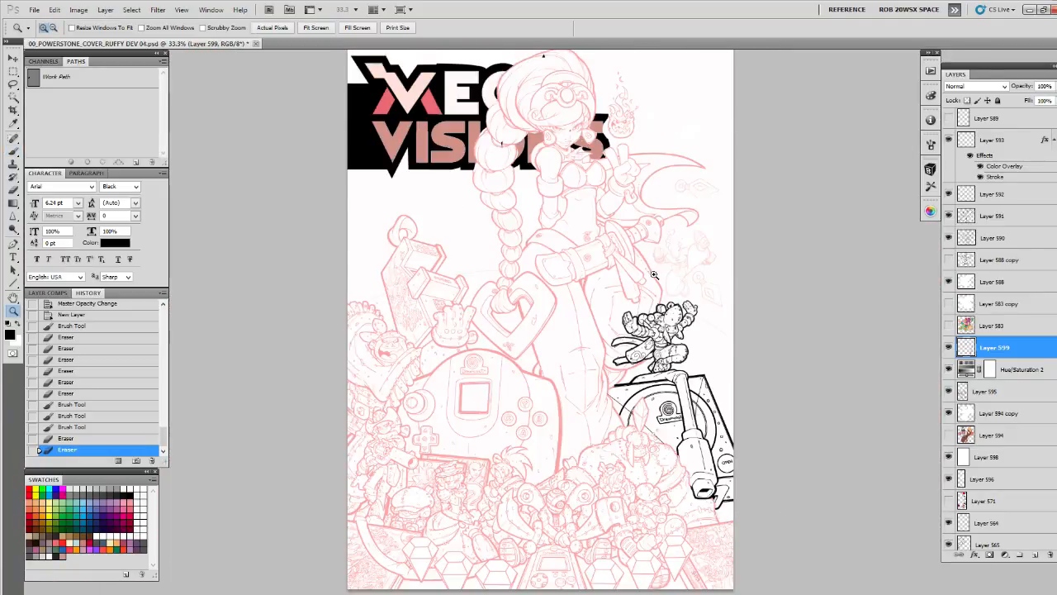
{"action": "left_click", "coordinate": [653, 275]}
{"action": "left_click_drag", "start_coordinate": [646, 319], "coordinate": [647, 196]}
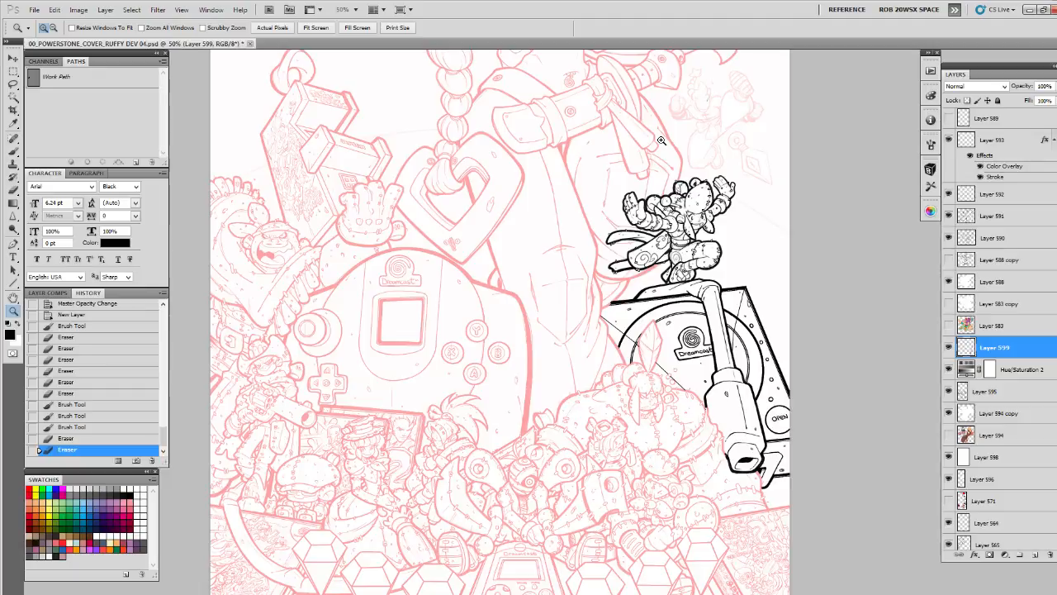
Compare the line art with the Hue/Saturation 2 adjustment and Layer 599 hidden and shown, returning to the kicking character's face
{"action": "left_click", "coordinate": [948, 370]}
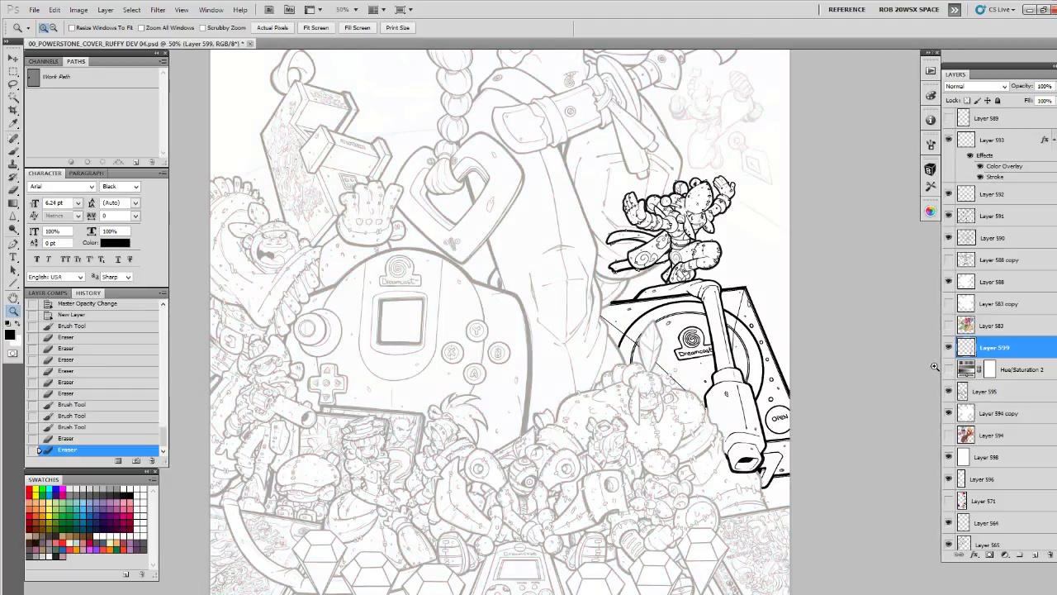
{"action": "left_click", "coordinate": [949, 349]}
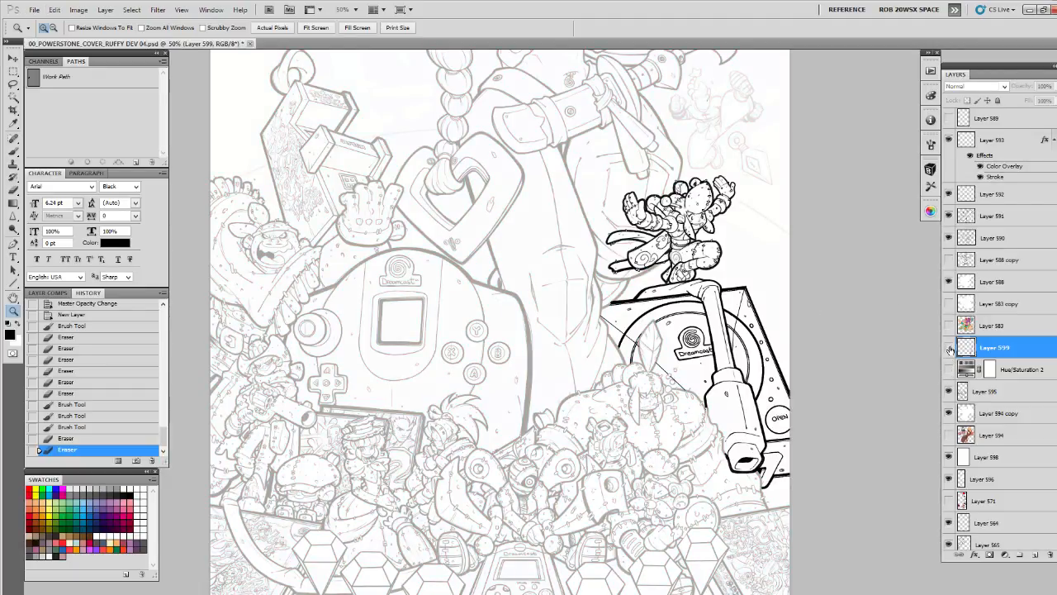
{"action": "left_click", "coordinate": [948, 348]}
{"action": "left_click", "coordinate": [949, 367]}
{"action": "left_click", "coordinate": [949, 367]}
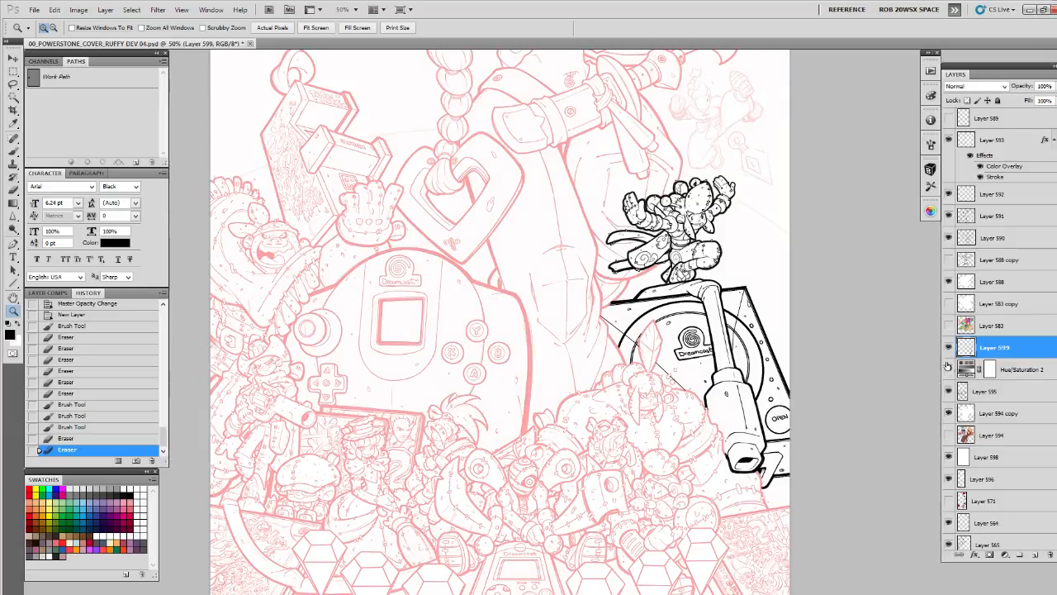
{"action": "left_click_drag", "start_coordinate": [746, 352], "coordinate": [728, 362]}
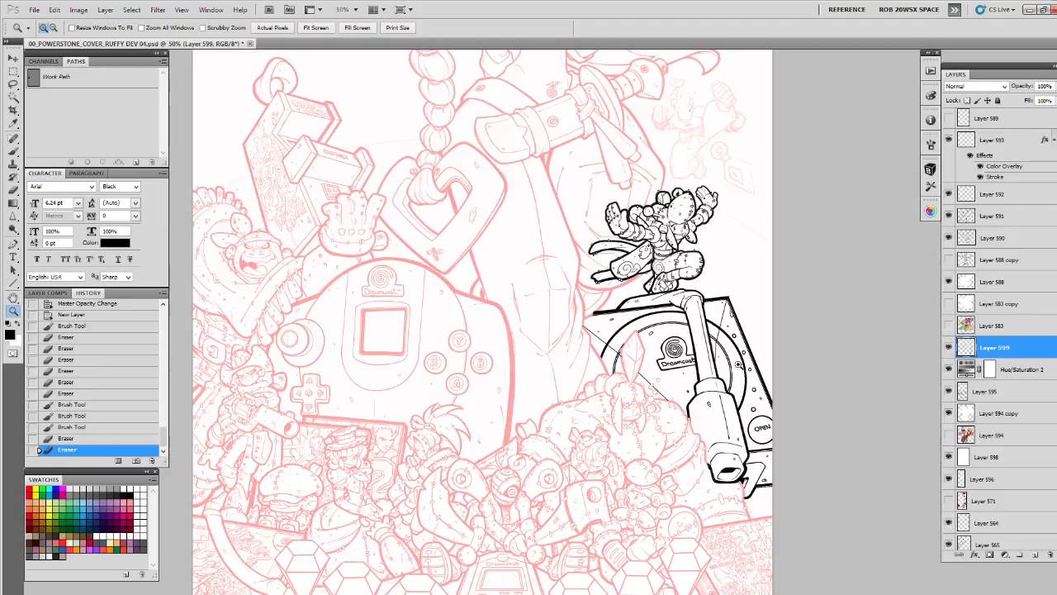
{"action": "triple_click", "coordinate": [727, 140]}
{"action": "left_click_drag", "start_coordinate": [726, 145], "coordinate": [726, 493]}
{"action": "left_click", "coordinate": [585, 351]}
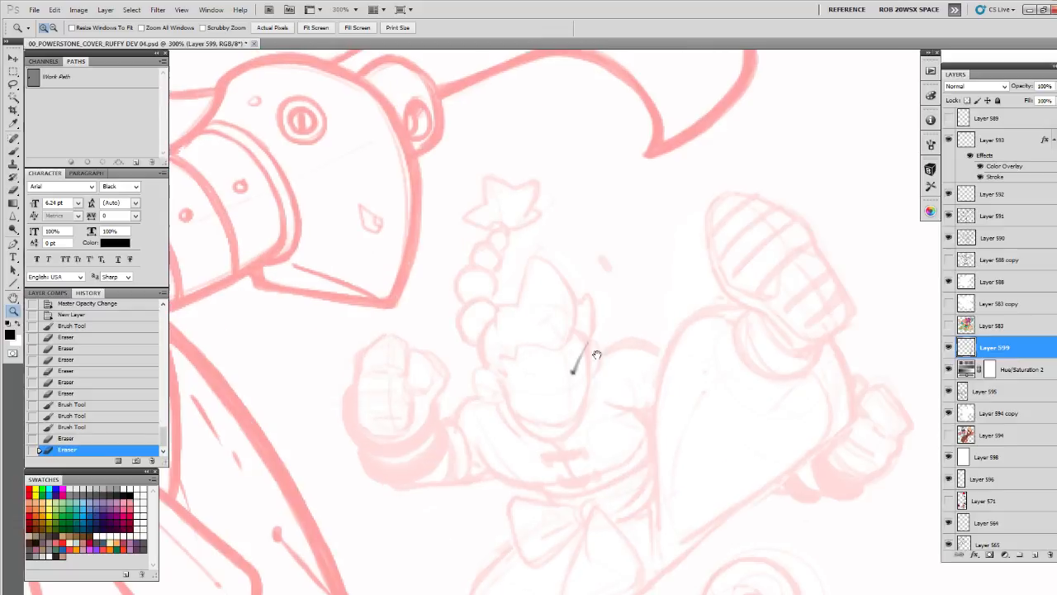
Brush the character's narrowed left eye with a flat upper lid, and a small mark for the right eye
{"action": "left_click_drag", "start_coordinate": [597, 354], "coordinate": [714, 308]}
{"action": "key", "text": "b"}
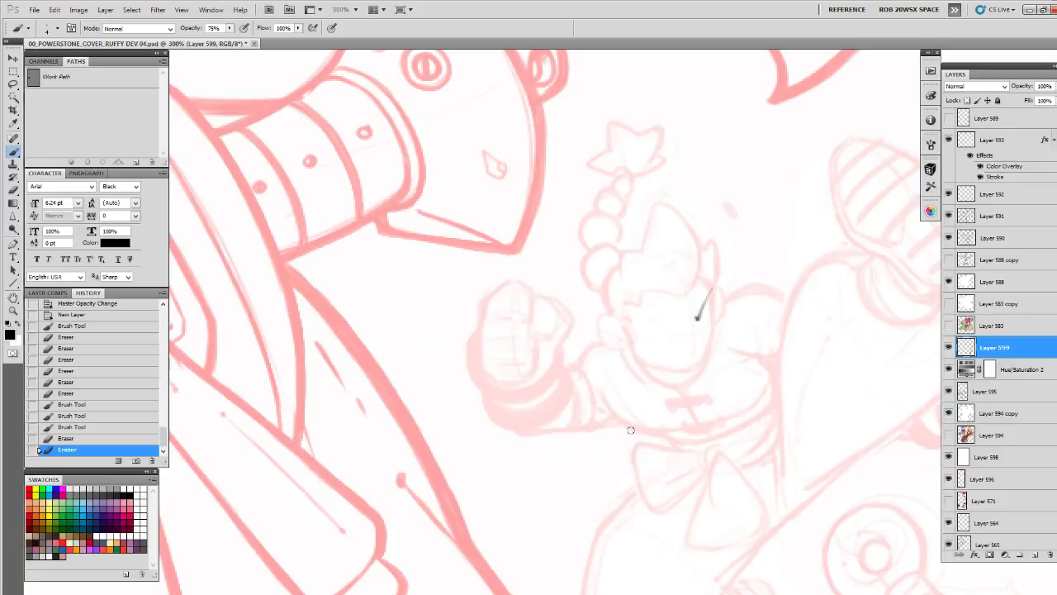
{"action": "key", "text": "ctrl+space"}
{"action": "key", "text": "ctrl+space"}
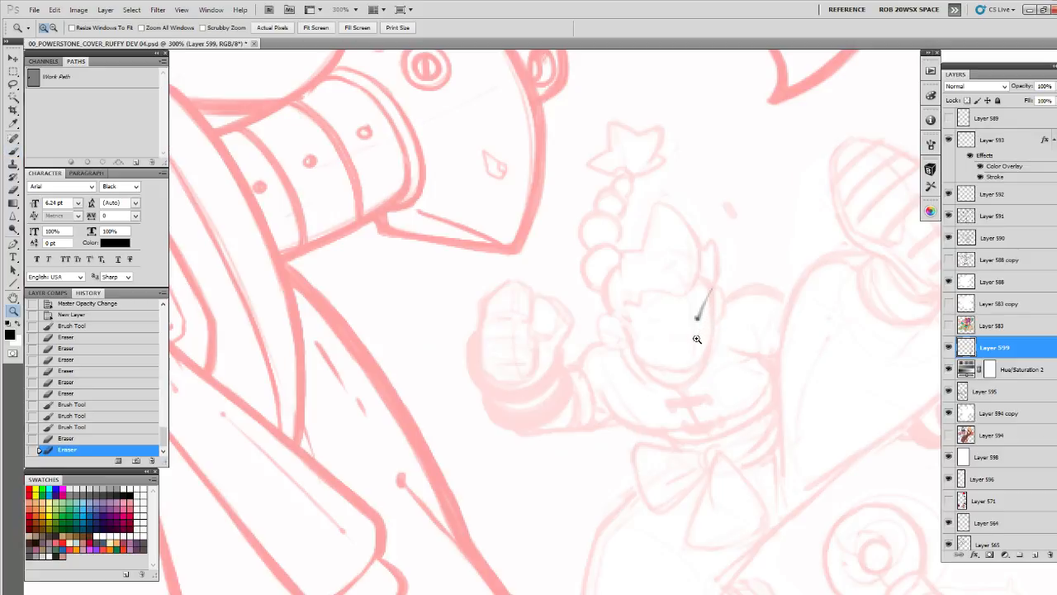
{"action": "mouse_move", "coordinate": [699, 329]}
{"action": "left_mouse_down"}
{"action": "mouse_move", "coordinate": [754, 313]}
{"action": "mouse_move", "coordinate": [797, 317]}
{"action": "left_mouse_up"}
{"action": "key", "text": "ctrl+space"}
{"action": "left_click", "coordinate": [777, 310]}
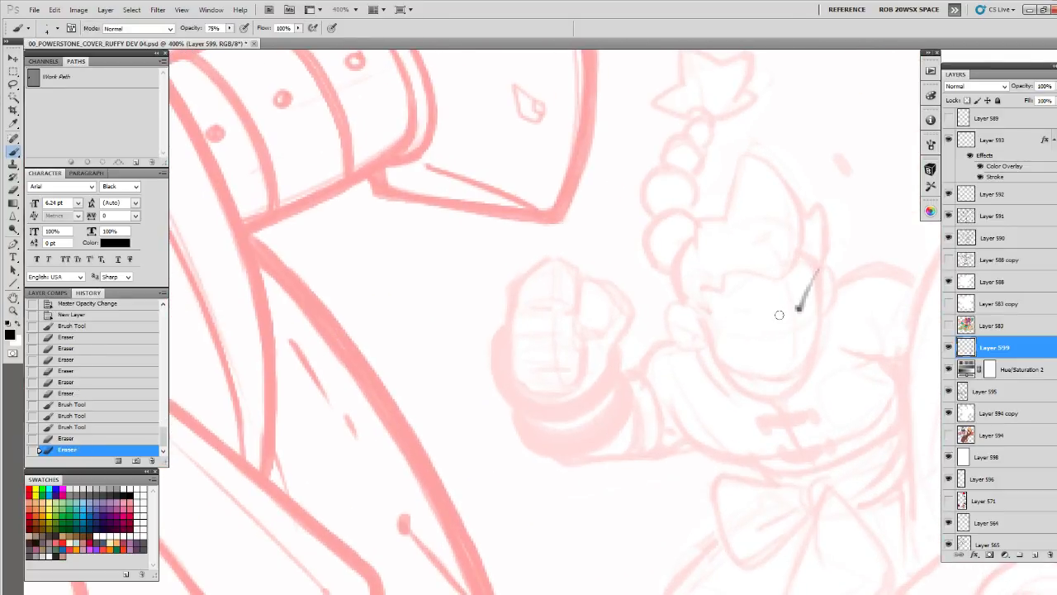
{"action": "mouse_move", "coordinate": [778, 316]}
{"action": "left_mouse_down"}
{"action": "mouse_move", "coordinate": [703, 314]}
{"action": "mouse_move", "coordinate": [778, 317]}
{"action": "left_mouse_up"}
{"action": "mouse_move", "coordinate": [739, 318]}
{"action": "left_mouse_down"}
{"action": "mouse_move", "coordinate": [780, 317]}
{"action": "mouse_move", "coordinate": [740, 332]}
{"action": "mouse_move", "coordinate": [757, 332]}
{"action": "mouse_move", "coordinate": [736, 314]}
{"action": "mouse_move", "coordinate": [776, 321]}
{"action": "mouse_move", "coordinate": [698, 317]}
{"action": "mouse_move", "coordinate": [766, 324]}
{"action": "mouse_move", "coordinate": [741, 345]}
{"action": "mouse_move", "coordinate": [757, 320]}
{"action": "mouse_move", "coordinate": [730, 310]}
{"action": "mouse_move", "coordinate": [739, 342]}
{"action": "left_mouse_up"}
{"action": "key", "text": "e"}
{"action": "key", "text": "b"}
{"action": "key", "text": "space"}
{"action": "left_click_drag", "start_coordinate": [739, 342], "coordinate": [736, 349]}
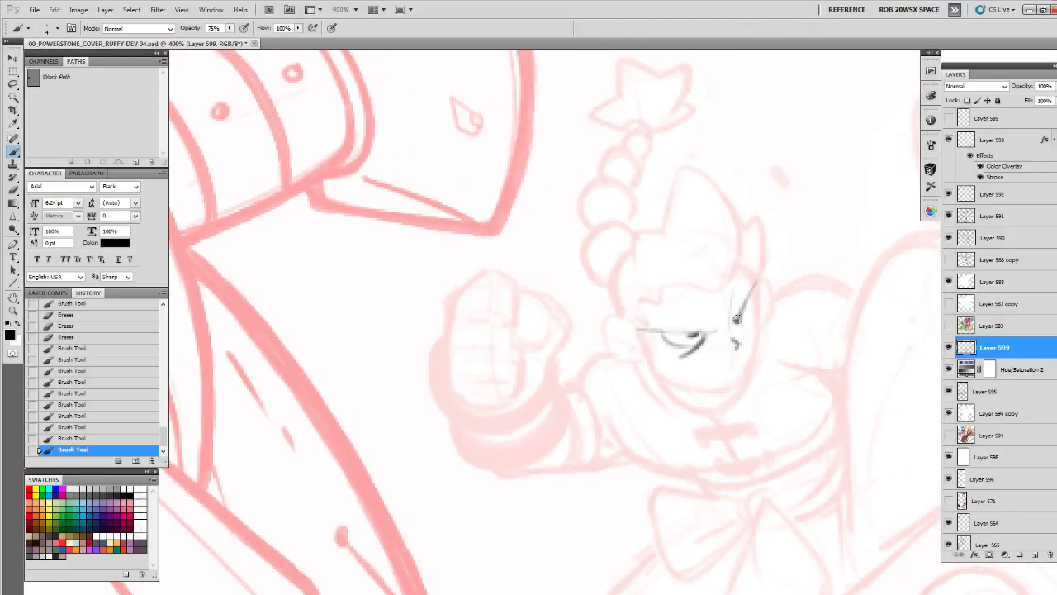
Darken the slanted brow line on the right side of the character's face with brush strokes
{"action": "mouse_move", "coordinate": [735, 320]}
{"action": "left_mouse_down"}
{"action": "mouse_move", "coordinate": [757, 281]}
{"action": "mouse_move", "coordinate": [729, 348]}
{"action": "left_mouse_up"}
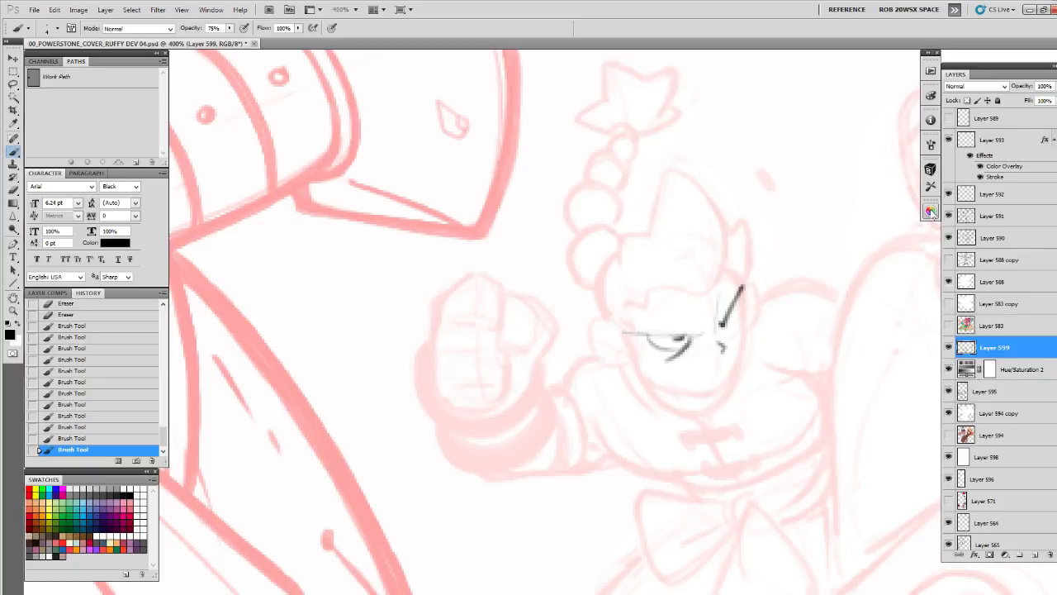
{"action": "left_click", "coordinate": [738, 338]}
{"action": "key", "text": "e"}
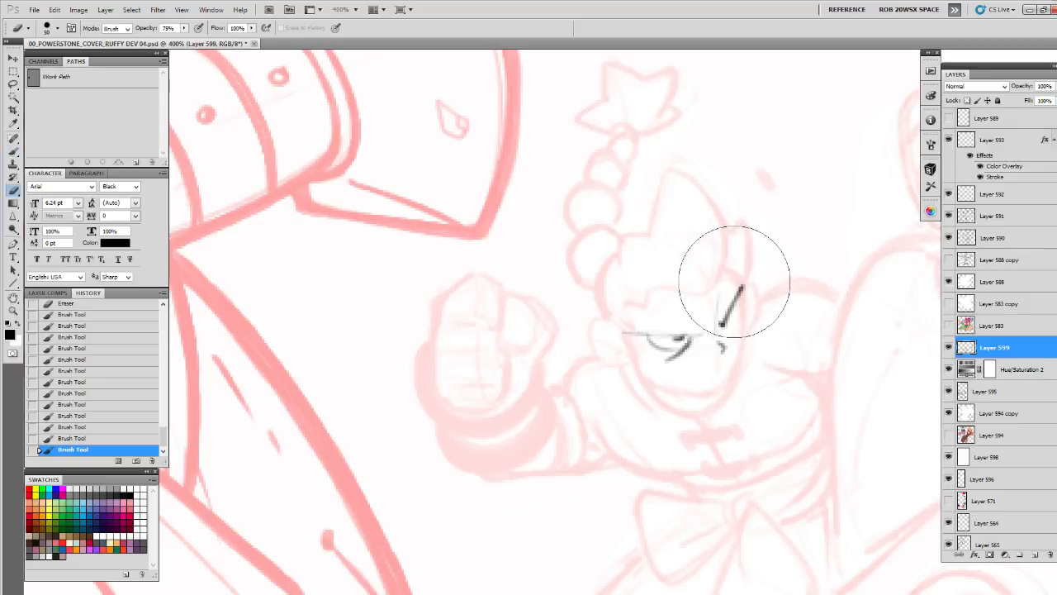
{"action": "key", "text": "b"}
{"action": "left_click_drag", "start_coordinate": [727, 267], "coordinate": [731, 280]}
{"action": "left_click_drag", "start_coordinate": [732, 279], "coordinate": [740, 273]}
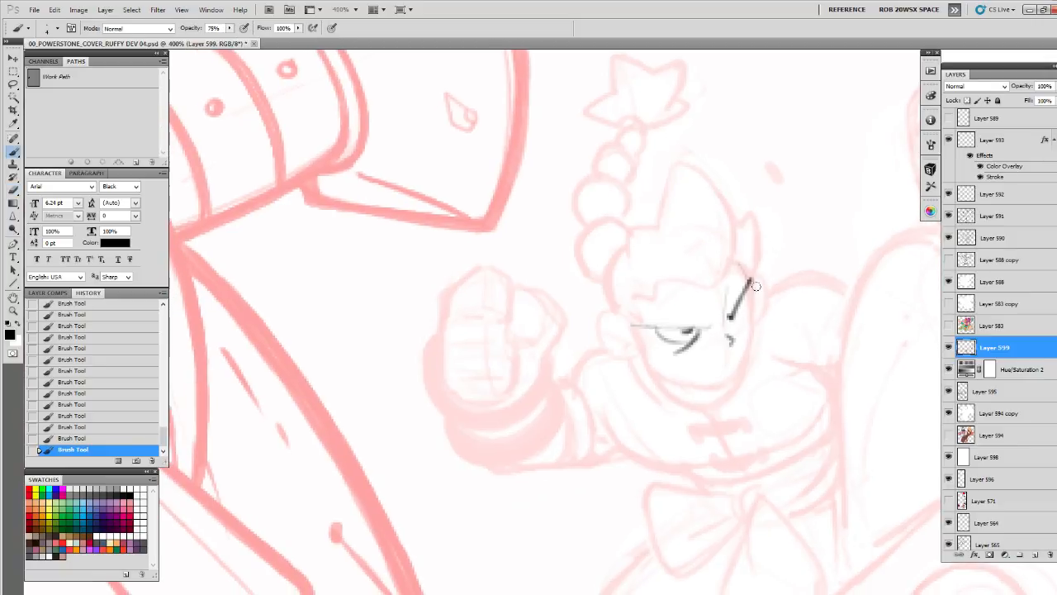
Refine both eyes with the brush and eraser, thickening the flat left lid, darkening the iris and strengthening the slanted right brow
{"action": "key", "text": "e"}
{"action": "mouse_move", "coordinate": [739, 315]}
{"action": "left_mouse_down"}
{"action": "mouse_move", "coordinate": [722, 278]}
{"action": "mouse_move", "coordinate": [722, 289]}
{"action": "mouse_move", "coordinate": [740, 280]}
{"action": "mouse_move", "coordinate": [724, 315]}
{"action": "mouse_move", "coordinate": [744, 285]}
{"action": "mouse_move", "coordinate": [732, 308]}
{"action": "left_mouse_up"}
{"action": "key", "text": "b"}
{"action": "mouse_move", "coordinate": [743, 288]}
{"action": "left_mouse_down"}
{"action": "mouse_move", "coordinate": [732, 312]}
{"action": "mouse_move", "coordinate": [767, 317]}
{"action": "left_mouse_up"}
{"action": "key", "text": "e"}
{"action": "mouse_move", "coordinate": [675, 316]}
{"action": "left_mouse_down"}
{"action": "mouse_move", "coordinate": [705, 323]}
{"action": "mouse_move", "coordinate": [711, 341]}
{"action": "mouse_move", "coordinate": [738, 325]}
{"action": "mouse_move", "coordinate": [693, 326]}
{"action": "mouse_move", "coordinate": [708, 336]}
{"action": "mouse_move", "coordinate": [748, 317]}
{"action": "mouse_move", "coordinate": [720, 331]}
{"action": "left_mouse_up"}
{"action": "key", "text": "b"}
{"action": "key", "text": "e"}
{"action": "key", "text": "b"}
{"action": "mouse_move", "coordinate": [722, 283]}
{"action": "left_mouse_down"}
{"action": "mouse_move", "coordinate": [717, 321]}
{"action": "mouse_move", "coordinate": [735, 347]}
{"action": "mouse_move", "coordinate": [710, 334]}
{"action": "mouse_move", "coordinate": [726, 332]}
{"action": "mouse_move", "coordinate": [655, 331]}
{"action": "left_mouse_up"}
{"action": "key", "text": "e"}
{"action": "key", "text": "b"}
{"action": "key", "text": "e"}
{"action": "key", "text": "b"}
{"action": "left_click_drag", "start_coordinate": [752, 351], "coordinate": [697, 349]}
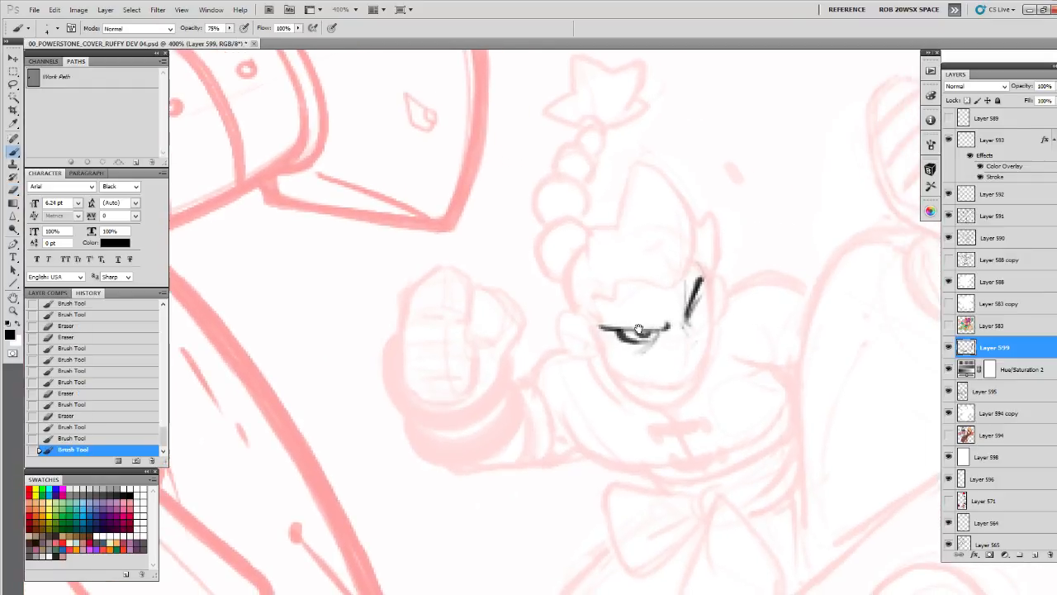
Brush the left cheek edge below the eye and erase the stray marks around the right eye
{"action": "left_click_drag", "start_coordinate": [587, 323], "coordinate": [598, 327]}
{"action": "left_click_drag", "start_coordinate": [592, 322], "coordinate": [603, 367]}
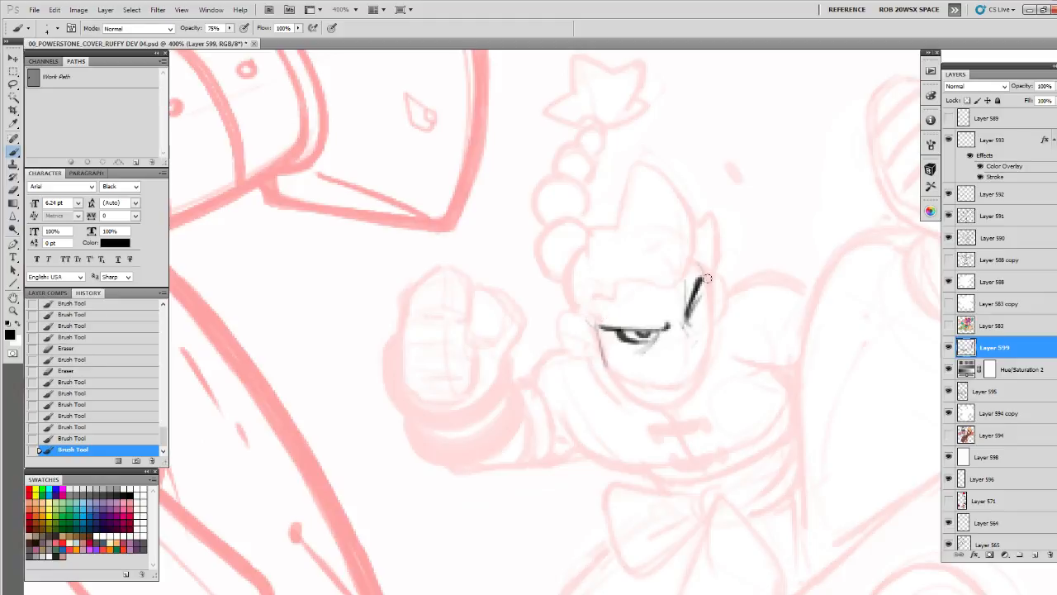
{"action": "left_click_drag", "start_coordinate": [707, 266], "coordinate": [707, 274]}
{"action": "key", "text": "e"}
{"action": "mouse_move", "coordinate": [713, 295]}
{"action": "left_mouse_down"}
{"action": "mouse_move", "coordinate": [752, 282]}
{"action": "mouse_move", "coordinate": [746, 306]}
{"action": "mouse_move", "coordinate": [720, 321]}
{"action": "left_mouse_up"}
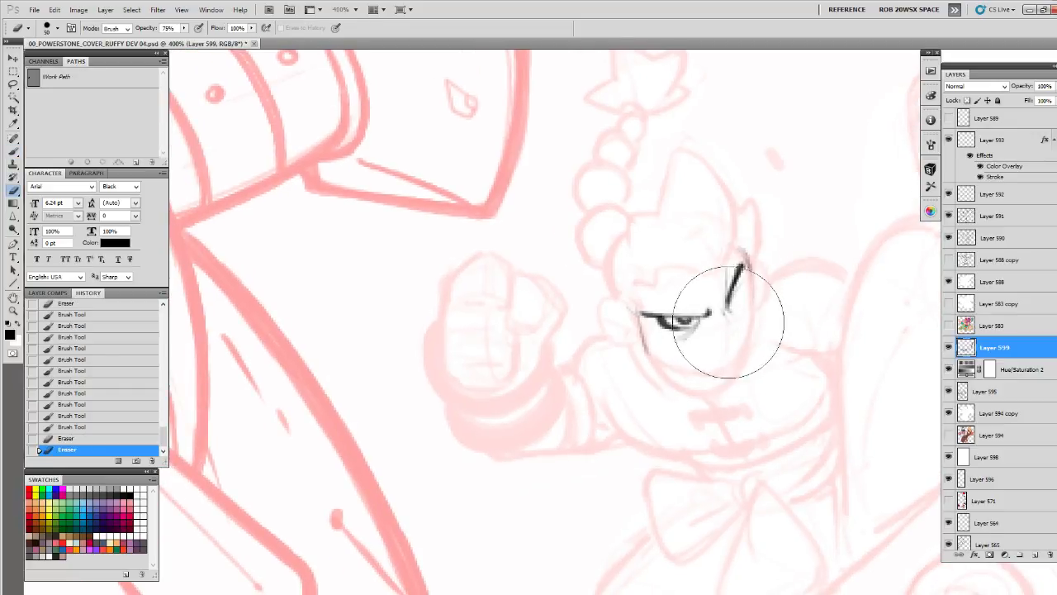
{"action": "left_click", "coordinate": [728, 321]}
{"action": "key", "text": "b"}
{"action": "mouse_move", "coordinate": [739, 285]}
{"action": "left_mouse_down"}
{"action": "mouse_move", "coordinate": [725, 309]}
{"action": "mouse_move", "coordinate": [742, 291]}
{"action": "left_mouse_up"}
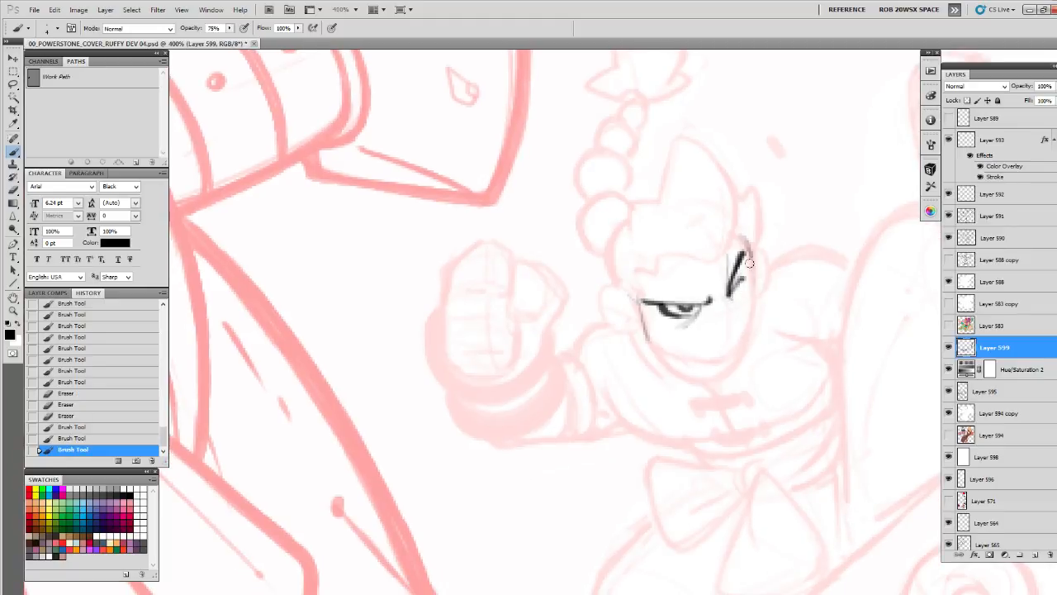
Undo the last right-eye stroke, redraw the short line beneath the brow and outline the right cheek down to the jaw
{"action": "key", "text": "ctrl+z"}
{"action": "left_click_drag", "start_coordinate": [741, 275], "coordinate": [729, 296]}
{"action": "mouse_move", "coordinate": [734, 286]}
{"action": "left_mouse_down"}
{"action": "mouse_move", "coordinate": [728, 296]}
{"action": "mouse_move", "coordinate": [741, 297]}
{"action": "left_mouse_up"}
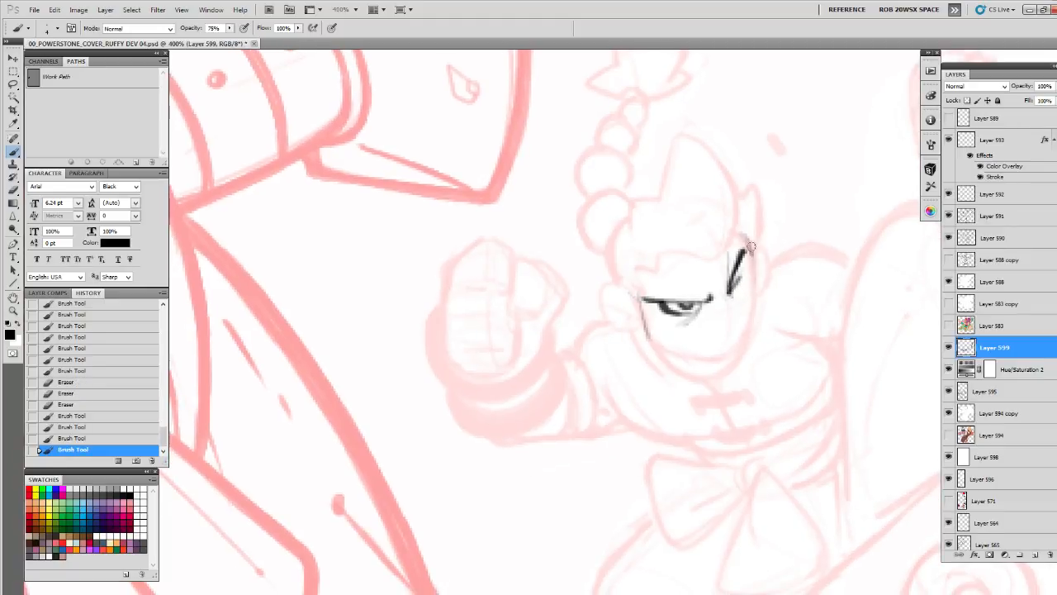
{"action": "left_click_drag", "start_coordinate": [747, 240], "coordinate": [757, 306]}
{"action": "mouse_move", "coordinate": [751, 263]}
{"action": "left_mouse_down"}
{"action": "mouse_move", "coordinate": [779, 308]}
{"action": "mouse_move", "coordinate": [795, 292]}
{"action": "mouse_move", "coordinate": [763, 344]}
{"action": "left_mouse_up"}
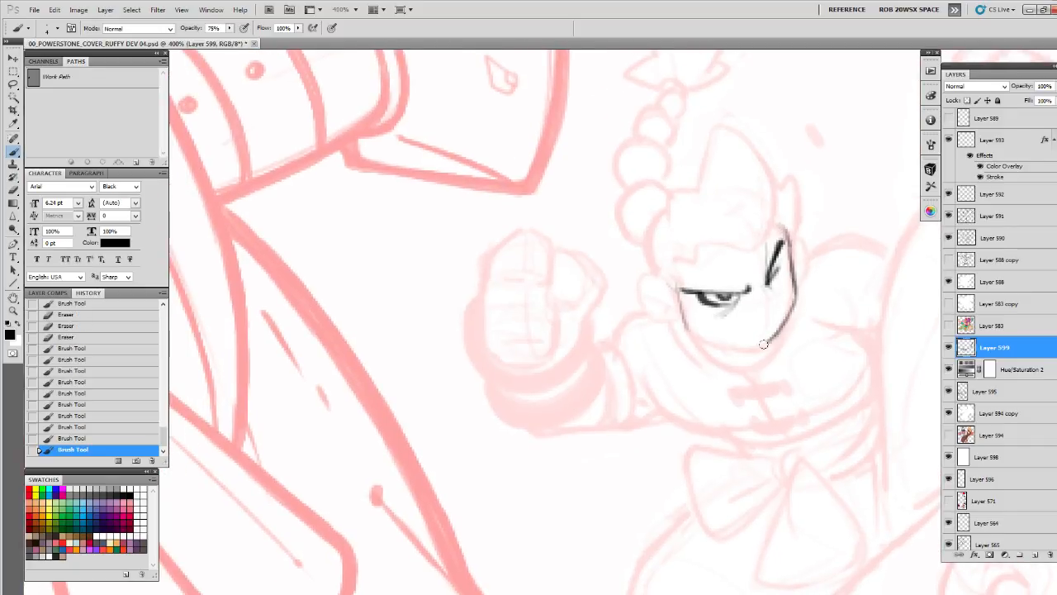
Outline the character's lower jaw and pointed chin, joining the left and right cheek lines
{"action": "mouse_move", "coordinate": [788, 308]}
{"action": "left_mouse_down"}
{"action": "mouse_move", "coordinate": [773, 368]}
{"action": "mouse_move", "coordinate": [618, 412]}
{"action": "mouse_move", "coordinate": [565, 388]}
{"action": "mouse_move", "coordinate": [575, 415]}
{"action": "left_mouse_up"}
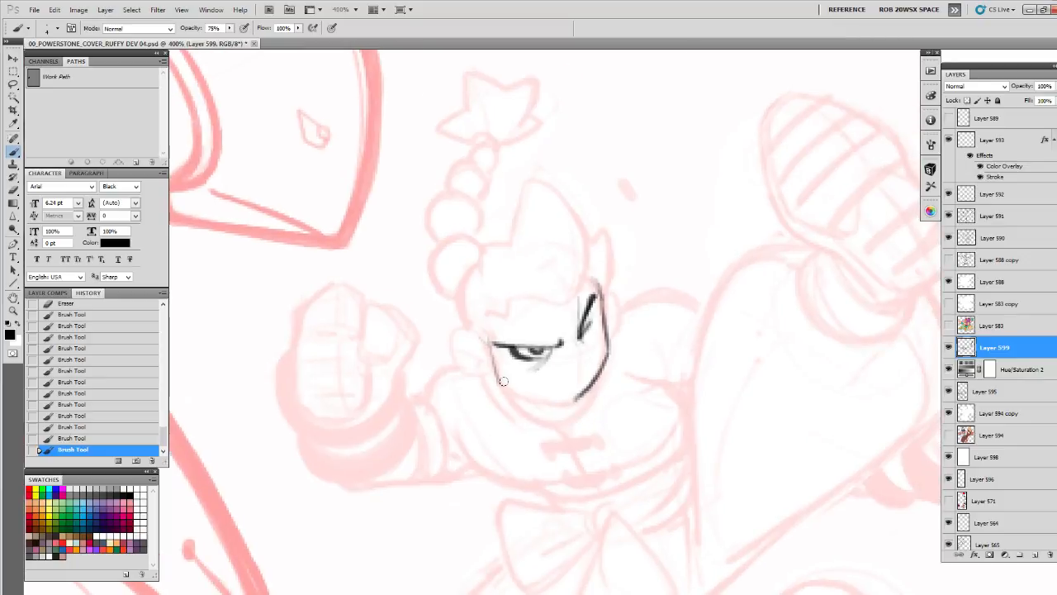
{"action": "left_click_drag", "start_coordinate": [507, 385], "coordinate": [558, 402]}
{"action": "mouse_move", "coordinate": [494, 372]}
{"action": "left_mouse_down"}
{"action": "mouse_move", "coordinate": [512, 405]}
{"action": "mouse_move", "coordinate": [541, 419]}
{"action": "mouse_move", "coordinate": [652, 360]}
{"action": "mouse_move", "coordinate": [670, 316]}
{"action": "mouse_move", "coordinate": [637, 363]}
{"action": "mouse_move", "coordinate": [619, 366]}
{"action": "mouse_move", "coordinate": [733, 309]}
{"action": "left_mouse_up"}
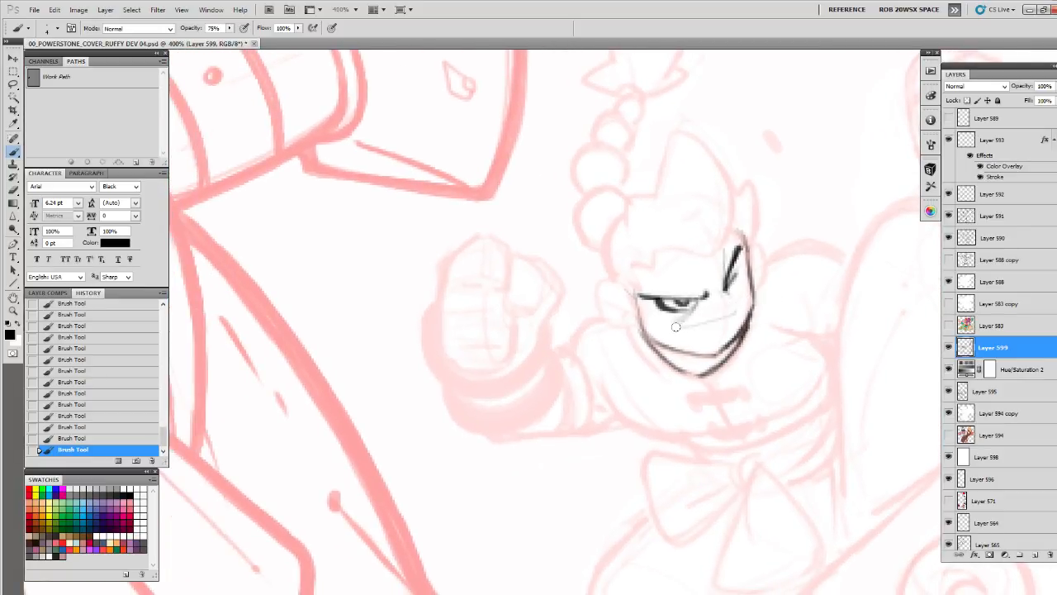
Brush a wide slanted grin with a dark right corner and outline both of the character's ears
{"action": "left_click_drag", "start_coordinate": [728, 322], "coordinate": [721, 336]}
{"action": "left_click_drag", "start_coordinate": [683, 332], "coordinate": [720, 324]}
{"action": "left_click_drag", "start_coordinate": [692, 325], "coordinate": [721, 317]}
{"action": "mouse_move", "coordinate": [720, 325]}
{"action": "left_mouse_down"}
{"action": "mouse_move", "coordinate": [727, 314]}
{"action": "mouse_move", "coordinate": [760, 324]}
{"action": "left_mouse_up"}
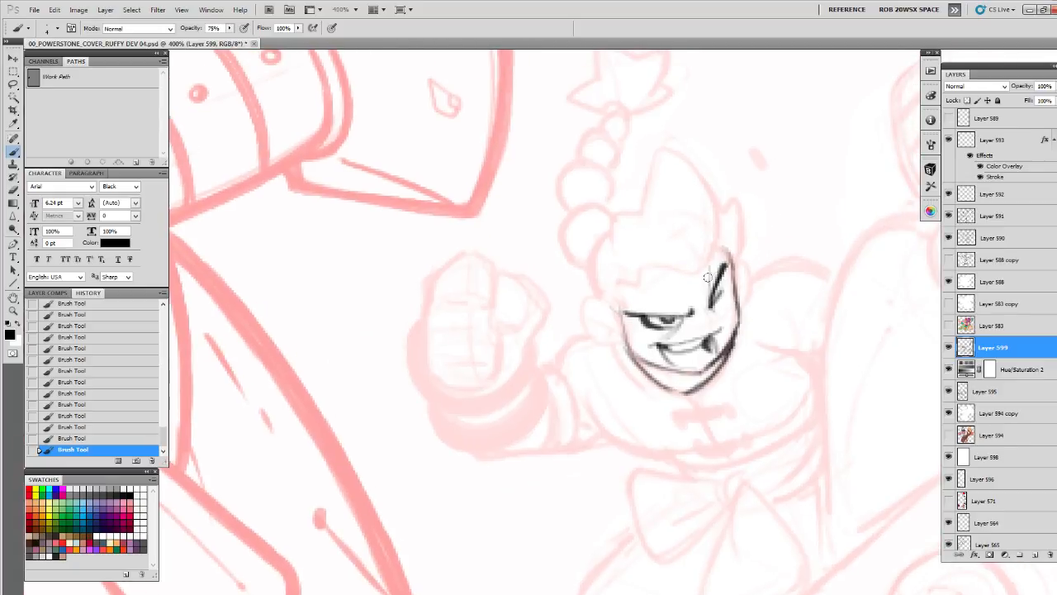
{"action": "mouse_move", "coordinate": [636, 291]}
{"action": "left_mouse_down"}
{"action": "mouse_move", "coordinate": [565, 343]}
{"action": "mouse_move", "coordinate": [574, 358]}
{"action": "mouse_move", "coordinate": [564, 328]}
{"action": "mouse_move", "coordinate": [640, 301]}
{"action": "left_mouse_up"}
{"action": "mouse_move", "coordinate": [726, 281]}
{"action": "left_mouse_down"}
{"action": "mouse_move", "coordinate": [719, 317]}
{"action": "mouse_move", "coordinate": [720, 301]}
{"action": "left_mouse_up"}
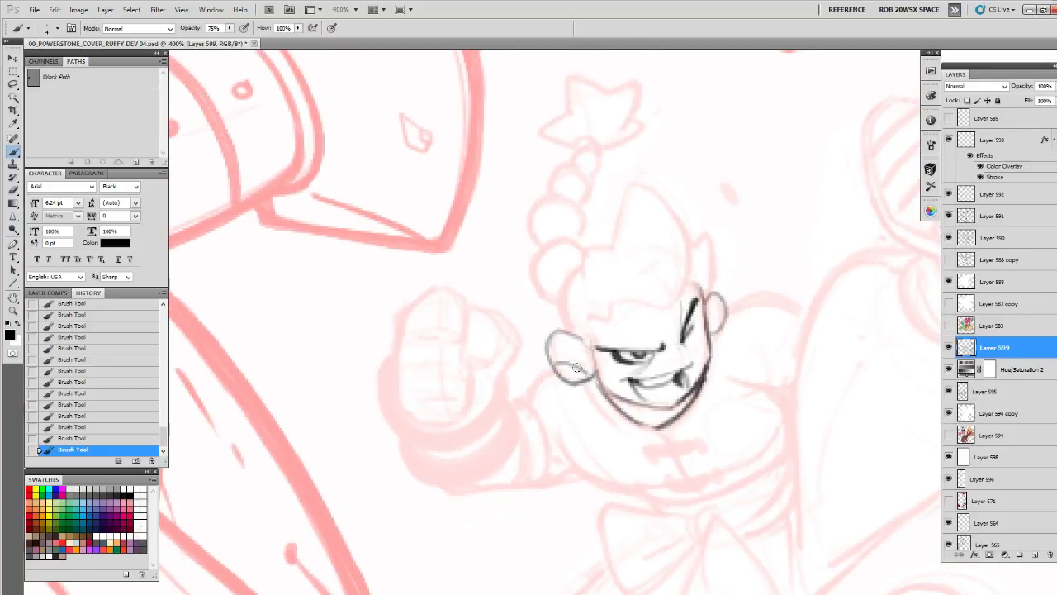
Outline the character's hair with a jagged hairline, a tall pointed crest, a side tuft and the rounded back of the head
{"action": "mouse_move", "coordinate": [587, 337]}
{"action": "left_mouse_down"}
{"action": "mouse_move", "coordinate": [588, 317]}
{"action": "mouse_move", "coordinate": [616, 311]}
{"action": "mouse_move", "coordinate": [605, 286]}
{"action": "left_mouse_up"}
{"action": "left_click_drag", "start_coordinate": [649, 192], "coordinate": [676, 291]}
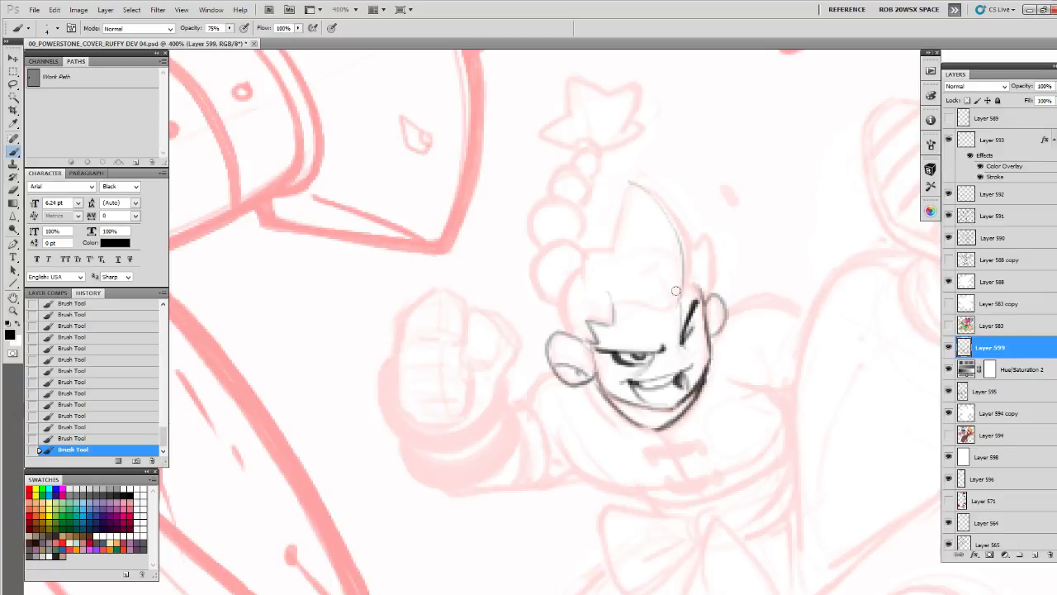
{"action": "key", "text": "ctrl+z"}
{"action": "mouse_move", "coordinate": [645, 186]}
{"action": "left_mouse_down"}
{"action": "mouse_move", "coordinate": [679, 219]}
{"action": "mouse_move", "coordinate": [689, 283]}
{"action": "mouse_move", "coordinate": [670, 304]}
{"action": "mouse_move", "coordinate": [608, 294]}
{"action": "left_mouse_up"}
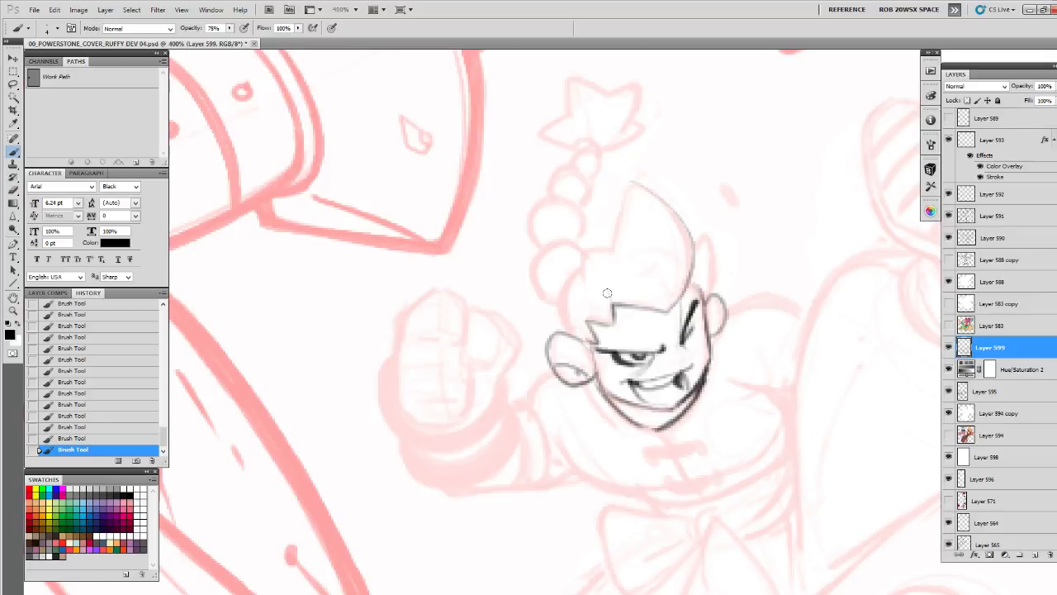
{"action": "mouse_move", "coordinate": [696, 248]}
{"action": "left_mouse_down"}
{"action": "mouse_move", "coordinate": [713, 265]}
{"action": "mouse_move", "coordinate": [708, 292]}
{"action": "left_mouse_up"}
{"action": "left_click_drag", "start_coordinate": [718, 271], "coordinate": [745, 302]}
{"action": "mouse_move", "coordinate": [660, 215]}
{"action": "left_mouse_down"}
{"action": "mouse_move", "coordinate": [635, 289]}
{"action": "mouse_move", "coordinate": [609, 286]}
{"action": "mouse_move", "coordinate": [614, 325]}
{"action": "mouse_move", "coordinate": [610, 300]}
{"action": "mouse_move", "coordinate": [583, 335]}
{"action": "mouse_move", "coordinate": [592, 364]}
{"action": "left_mouse_up"}
{"action": "key", "text": "ctrl+z"}
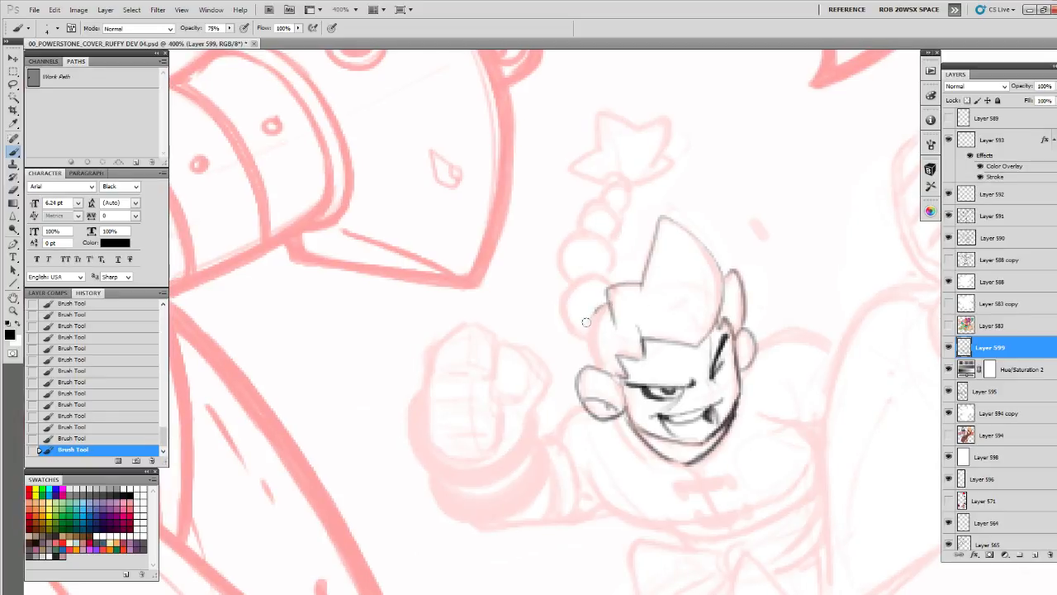
{"action": "mouse_move", "coordinate": [587, 322]}
{"action": "left_mouse_down"}
{"action": "mouse_move", "coordinate": [589, 362]}
{"action": "mouse_move", "coordinate": [605, 304]}
{"action": "left_mouse_up"}
Clean up around the face with the eraser and brush short frown creases between the eyes
{"action": "mouse_move", "coordinate": [744, 310]}
{"action": "left_mouse_down"}
{"action": "mouse_move", "coordinate": [720, 245]}
{"action": "mouse_move", "coordinate": [693, 242]}
{"action": "mouse_move", "coordinate": [670, 281]}
{"action": "left_mouse_up"}
{"action": "key", "text": "e"}
{"action": "key", "text": "b"}
{"action": "mouse_move", "coordinate": [689, 242]}
{"action": "left_mouse_down"}
{"action": "mouse_move", "coordinate": [670, 285]}
{"action": "mouse_move", "coordinate": [680, 286]}
{"action": "left_mouse_up"}
{"action": "mouse_move", "coordinate": [671, 284]}
{"action": "left_mouse_down"}
{"action": "mouse_move", "coordinate": [681, 287]}
{"action": "mouse_move", "coordinate": [667, 283]}
{"action": "left_mouse_up"}
{"action": "mouse_move", "coordinate": [664, 275]}
{"action": "left_mouse_down"}
{"action": "mouse_move", "coordinate": [667, 289]}
{"action": "mouse_move", "coordinate": [657, 284]}
{"action": "left_mouse_up"}
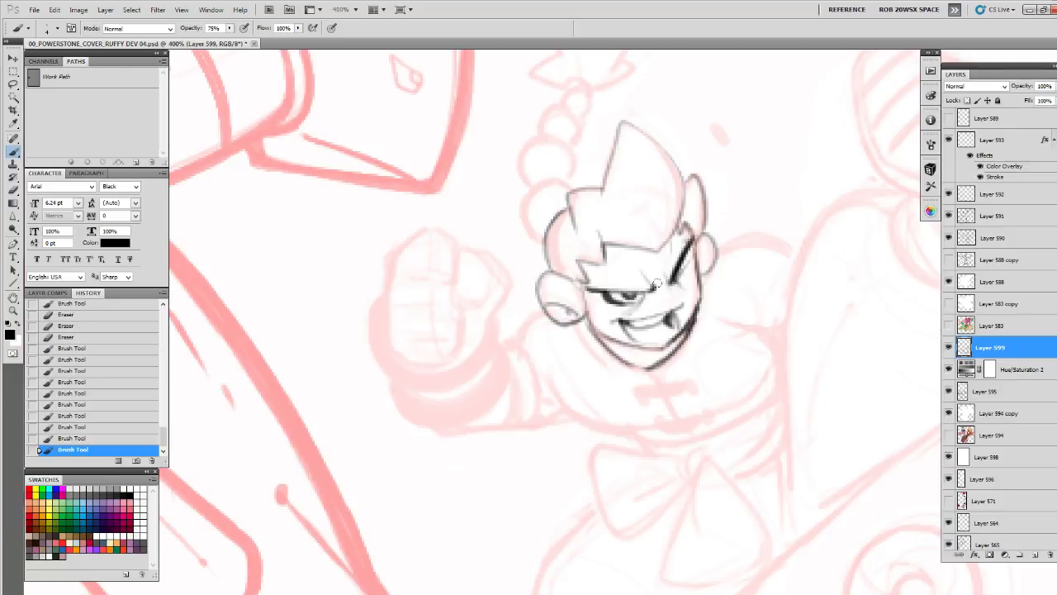
Brush an inner fold in the right ear and darken the lower left jaw line
{"action": "mouse_move", "coordinate": [657, 247]}
{"action": "left_mouse_down"}
{"action": "mouse_move", "coordinate": [652, 279]}
{"action": "mouse_move", "coordinate": [702, 274]}
{"action": "left_mouse_up"}
{"action": "key", "text": "ctrl+z"}
{"action": "mouse_move", "coordinate": [702, 277]}
{"action": "left_mouse_down"}
{"action": "mouse_move", "coordinate": [699, 304]}
{"action": "mouse_move", "coordinate": [698, 290]}
{"action": "left_mouse_up"}
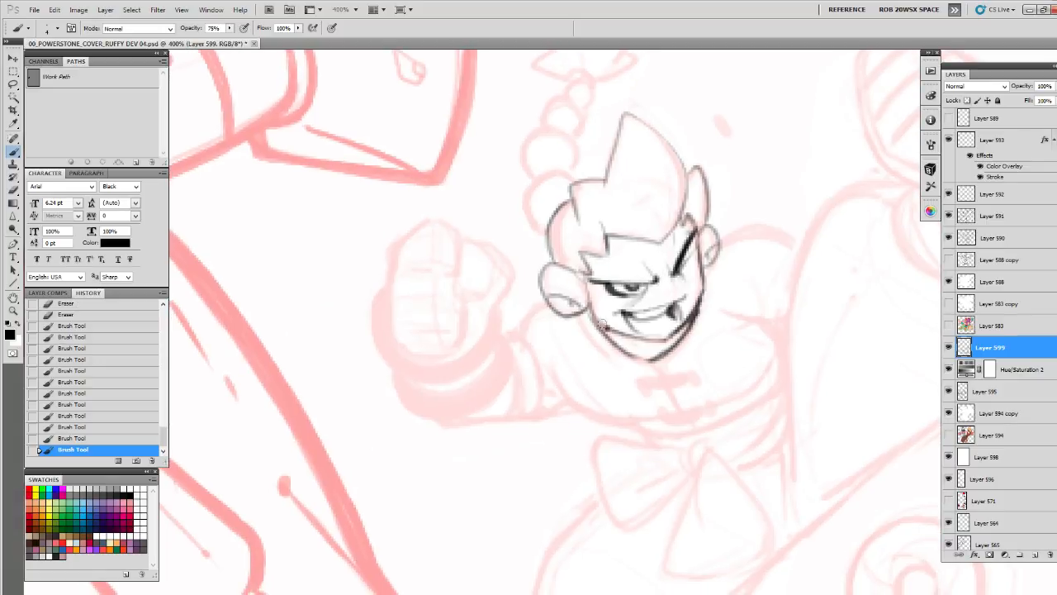
{"action": "left_click_drag", "start_coordinate": [602, 319], "coordinate": [604, 330]}
{"action": "left_click_drag", "start_coordinate": [598, 321], "coordinate": [608, 331]}
{"action": "left_click_drag", "start_coordinate": [686, 330], "coordinate": [794, 380]}
Outline the rounded thumb of the character's left-side fist and lighten part of the line with the eraser
{"action": "mouse_move", "coordinate": [588, 291]}
{"action": "left_mouse_down"}
{"action": "mouse_move", "coordinate": [558, 333]}
{"action": "mouse_move", "coordinate": [580, 351]}
{"action": "left_mouse_up"}
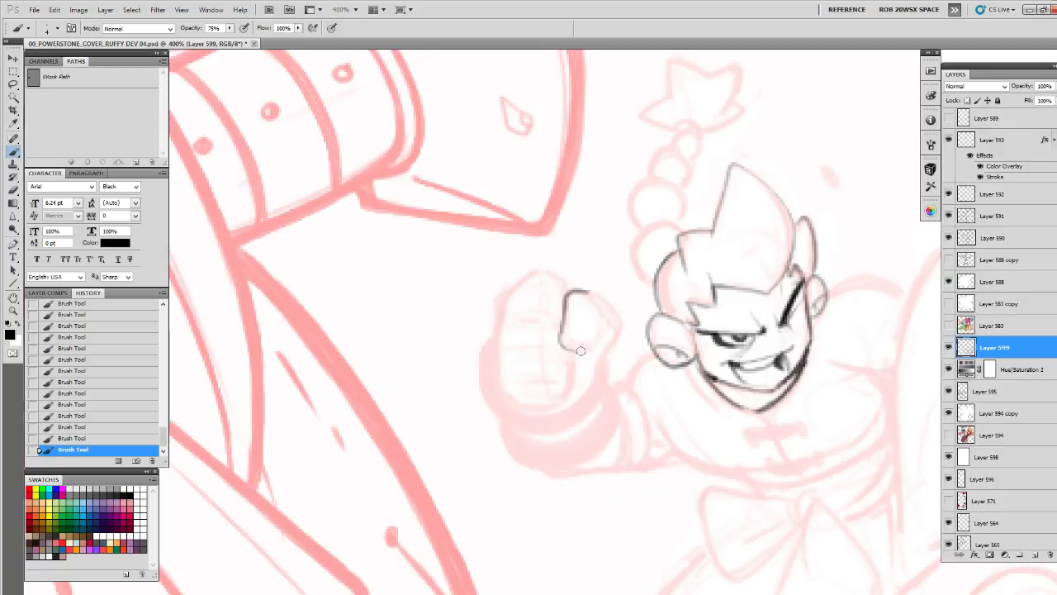
{"action": "left_click_drag", "start_coordinate": [597, 307], "coordinate": [593, 339]}
{"action": "left_click_drag", "start_coordinate": [628, 301], "coordinate": [613, 311]}
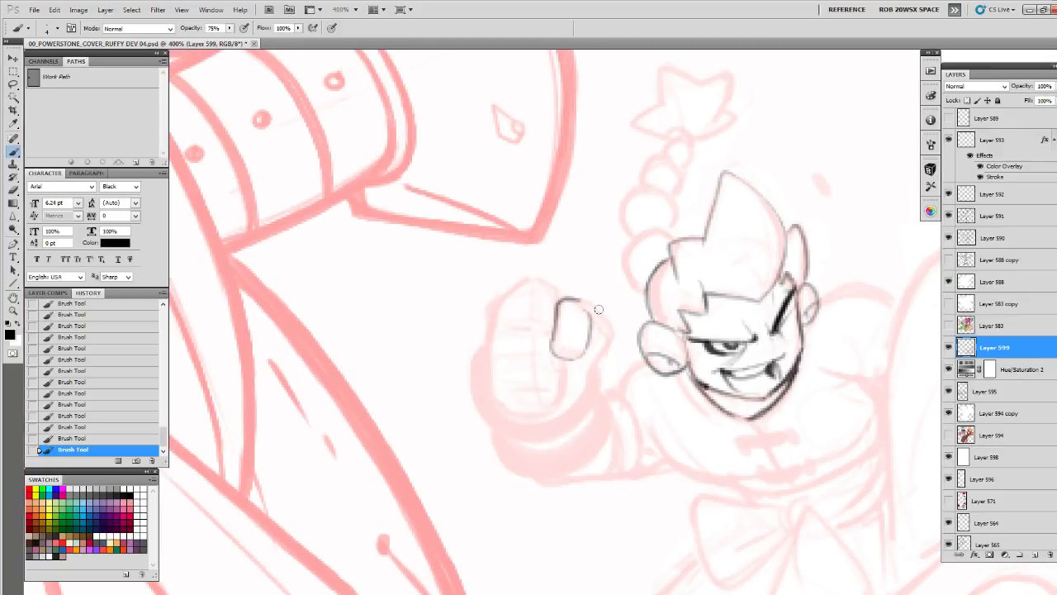
{"action": "key", "text": "e"}
{"action": "left_click_drag", "start_coordinate": [562, 324], "coordinate": [554, 341]}
{"action": "key", "text": "b"}
Outline the sides of the fist around the thumb and add a short knuckle curve on the upper finger
{"action": "mouse_move", "coordinate": [558, 306]}
{"action": "left_mouse_down"}
{"action": "mouse_move", "coordinate": [551, 351]}
{"action": "mouse_move", "coordinate": [562, 356]}
{"action": "mouse_move", "coordinate": [579, 357]}
{"action": "mouse_move", "coordinate": [591, 311]}
{"action": "mouse_move", "coordinate": [574, 299]}
{"action": "mouse_move", "coordinate": [605, 321]}
{"action": "mouse_move", "coordinate": [584, 303]}
{"action": "mouse_move", "coordinate": [608, 333]}
{"action": "mouse_move", "coordinate": [585, 397]}
{"action": "left_mouse_up"}
{"action": "left_click_drag", "start_coordinate": [585, 345], "coordinate": [596, 349]}
{"action": "mouse_move", "coordinate": [570, 296]}
{"action": "left_mouse_down"}
{"action": "mouse_move", "coordinate": [542, 282]}
{"action": "mouse_move", "coordinate": [501, 309]}
{"action": "mouse_move", "coordinate": [499, 393]}
{"action": "left_mouse_up"}
{"action": "mouse_move", "coordinate": [505, 360]}
{"action": "left_mouse_down"}
{"action": "mouse_move", "coordinate": [521, 396]}
{"action": "mouse_move", "coordinate": [502, 392]}
{"action": "mouse_move", "coordinate": [508, 407]}
{"action": "mouse_move", "coordinate": [529, 418]}
{"action": "mouse_move", "coordinate": [567, 408]}
{"action": "mouse_move", "coordinate": [574, 365]}
{"action": "mouse_move", "coordinate": [563, 408]}
{"action": "left_mouse_up"}
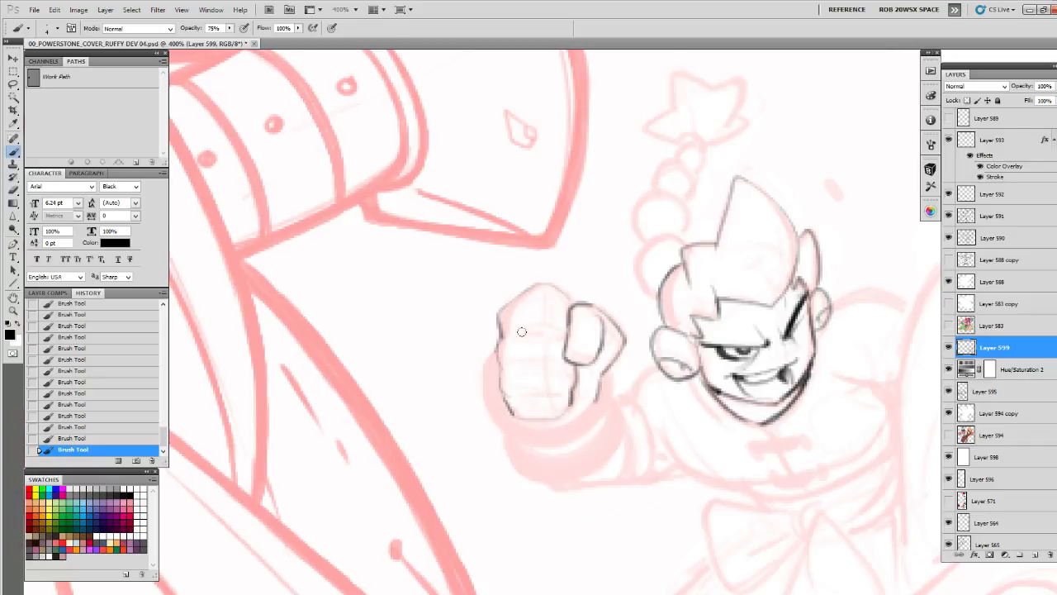
{"action": "left_click_drag", "start_coordinate": [549, 330], "coordinate": [526, 330]}
{"action": "mouse_move", "coordinate": [596, 373]}
{"action": "left_mouse_down"}
{"action": "mouse_move", "coordinate": [616, 336]}
{"action": "mouse_move", "coordinate": [703, 326]}
{"action": "left_mouse_up"}
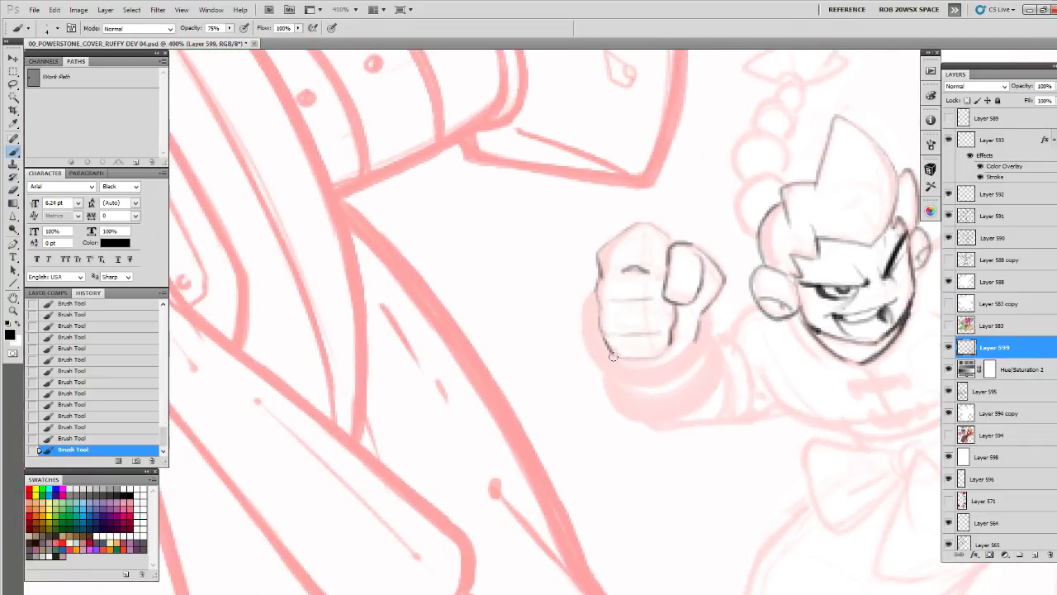
Brush the heavy curved underside of the fist and reinforce its left edge
{"action": "mouse_move", "coordinate": [612, 357]}
{"action": "left_mouse_down"}
{"action": "mouse_move", "coordinate": [699, 327]}
{"action": "mouse_move", "coordinate": [668, 365]}
{"action": "mouse_move", "coordinate": [608, 354]}
{"action": "mouse_move", "coordinate": [613, 330]}
{"action": "left_mouse_up"}
{"action": "left_click_drag", "start_coordinate": [605, 318], "coordinate": [567, 316]}
{"action": "left_click_drag", "start_coordinate": [558, 275], "coordinate": [558, 312]}
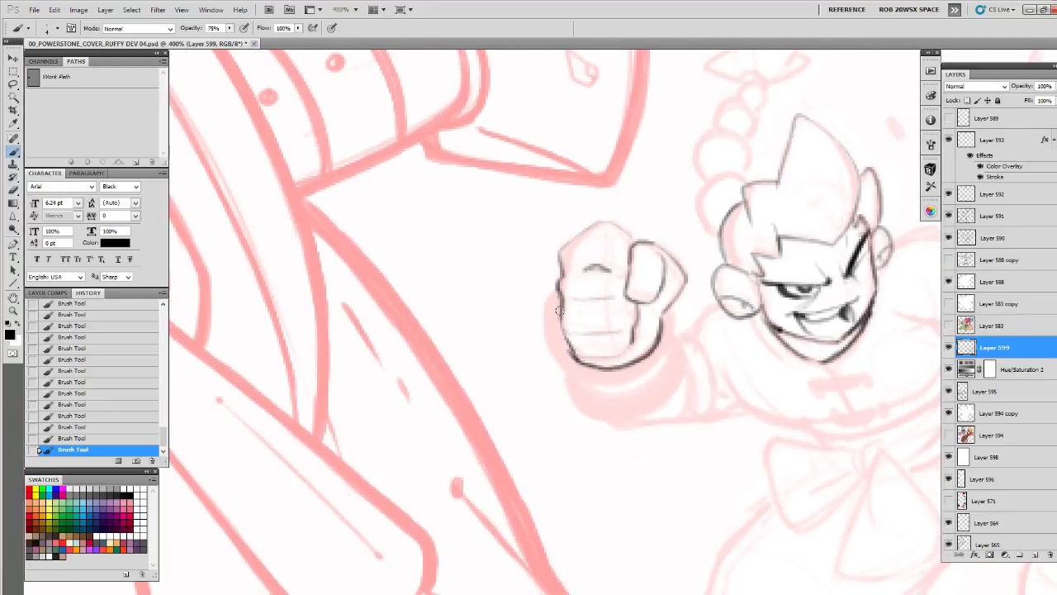
{"action": "left_click_drag", "start_coordinate": [671, 311], "coordinate": [661, 306]}
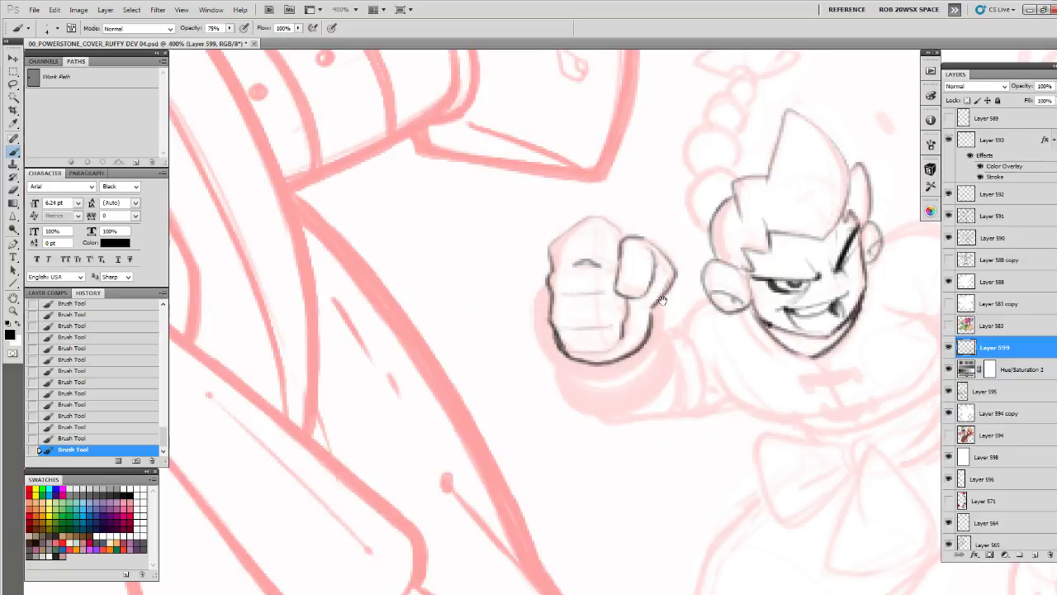
Draw the round outer rim of the cuff beneath the fist, undoing and redrawing the first stroke
{"action": "left_click_drag", "start_coordinate": [662, 299], "coordinate": [515, 297]}
{"action": "mouse_move", "coordinate": [452, 270]}
{"action": "left_mouse_down"}
{"action": "mouse_move", "coordinate": [475, 263]}
{"action": "mouse_move", "coordinate": [467, 299]}
{"action": "mouse_move", "coordinate": [488, 332]}
{"action": "left_mouse_up"}
{"action": "key", "text": "ctrl+z"}
{"action": "mouse_move", "coordinate": [594, 278]}
{"action": "left_mouse_down"}
{"action": "mouse_move", "coordinate": [601, 316]}
{"action": "mouse_move", "coordinate": [573, 350]}
{"action": "mouse_move", "coordinate": [528, 363]}
{"action": "left_mouse_up"}
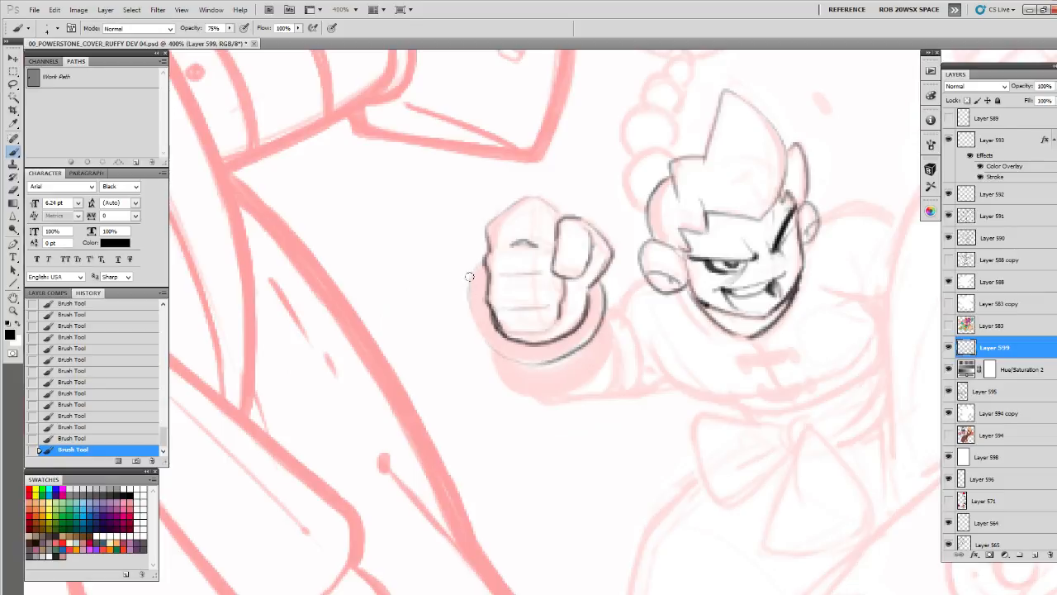
{"action": "mouse_move", "coordinate": [478, 253]}
{"action": "left_mouse_down"}
{"action": "mouse_move", "coordinate": [465, 294]}
{"action": "mouse_move", "coordinate": [472, 324]}
{"action": "mouse_move", "coordinate": [512, 360]}
{"action": "left_mouse_up"}
{"action": "left_click_drag", "start_coordinate": [537, 361], "coordinate": [585, 354]}
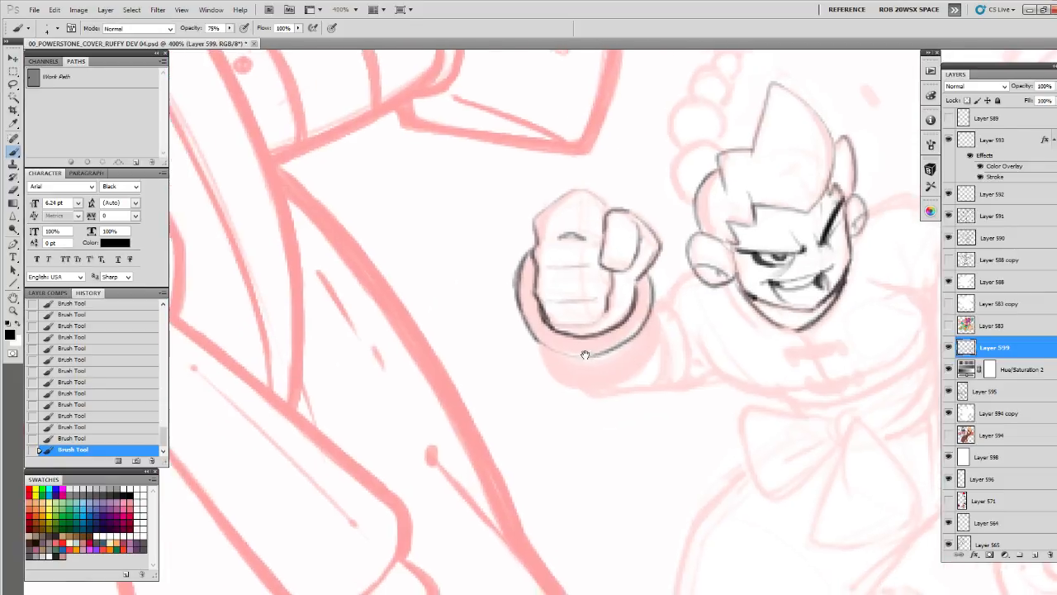
Refine the cuff rim with the eraser and brush, thickening its left and right curves
{"action": "key", "text": "e"}
{"action": "mouse_move", "coordinate": [517, 274]}
{"action": "left_mouse_down"}
{"action": "mouse_move", "coordinate": [518, 316]}
{"action": "mouse_move", "coordinate": [529, 327]}
{"action": "left_mouse_up"}
{"action": "key", "text": "b"}
{"action": "mouse_move", "coordinate": [521, 309]}
{"action": "left_mouse_down"}
{"action": "mouse_move", "coordinate": [541, 340]}
{"action": "mouse_move", "coordinate": [595, 350]}
{"action": "mouse_move", "coordinate": [588, 346]}
{"action": "mouse_move", "coordinate": [653, 328]}
{"action": "mouse_move", "coordinate": [677, 272]}
{"action": "mouse_move", "coordinate": [670, 309]}
{"action": "mouse_move", "coordinate": [675, 291]}
{"action": "left_mouse_up"}
{"action": "key", "text": "e"}
{"action": "key", "text": "b"}
{"action": "mouse_move", "coordinate": [677, 251]}
{"action": "left_mouse_down"}
{"action": "mouse_move", "coordinate": [680, 281]}
{"action": "mouse_move", "coordinate": [642, 324]}
{"action": "left_mouse_up"}
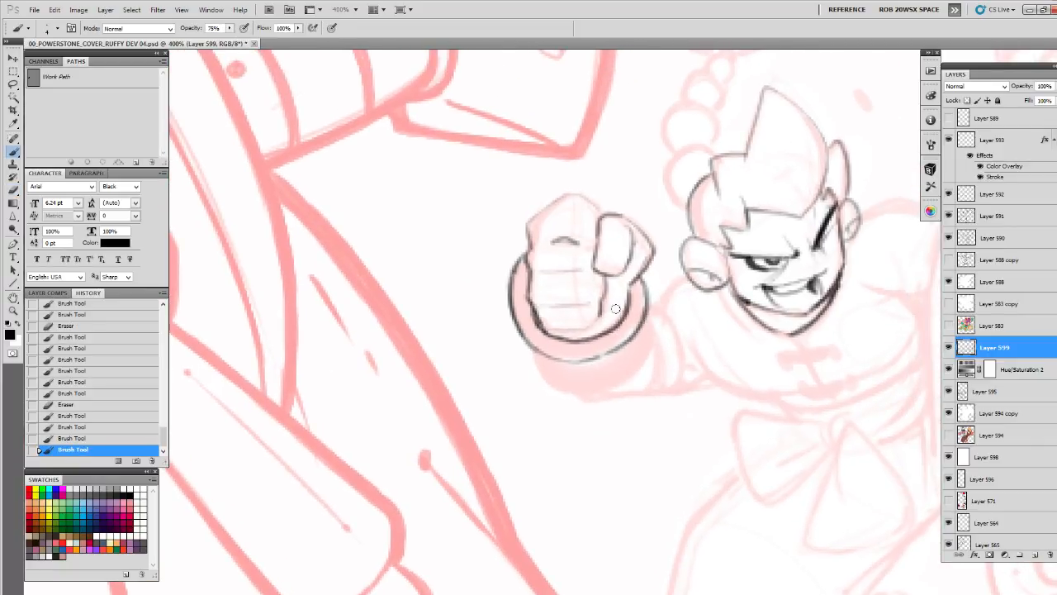
Draw and clean up the second rolled band below the cuff rim, with its inner fold and outer curve
{"action": "mouse_move", "coordinate": [591, 358]}
{"action": "left_mouse_down"}
{"action": "mouse_move", "coordinate": [561, 369]}
{"action": "mouse_move", "coordinate": [597, 365]}
{"action": "mouse_move", "coordinate": [554, 353]}
{"action": "mouse_move", "coordinate": [530, 367]}
{"action": "left_mouse_up"}
{"action": "left_click_drag", "start_coordinate": [525, 352], "coordinate": [544, 385]}
{"action": "mouse_move", "coordinate": [540, 382]}
{"action": "left_mouse_down"}
{"action": "mouse_move", "coordinate": [554, 390]}
{"action": "mouse_move", "coordinate": [550, 363]}
{"action": "mouse_move", "coordinate": [620, 345]}
{"action": "left_mouse_up"}
{"action": "key", "text": "e"}
{"action": "key", "text": "b"}
{"action": "key", "text": "e"}
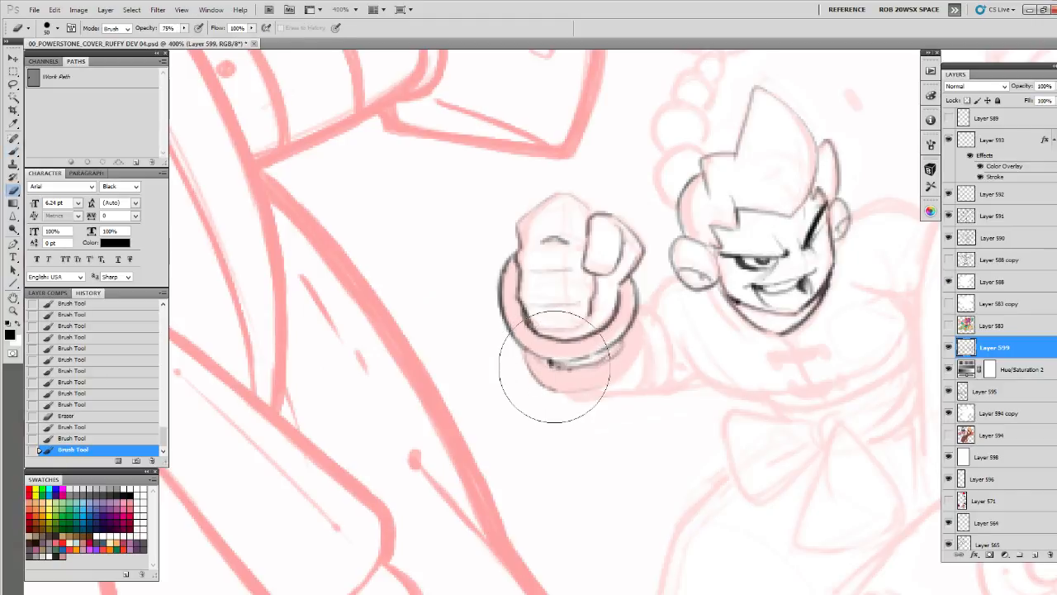
{"action": "mouse_move", "coordinate": [554, 367]}
{"action": "left_mouse_down"}
{"action": "mouse_move", "coordinate": [583, 370]}
{"action": "mouse_move", "coordinate": [559, 377]}
{"action": "mouse_move", "coordinate": [621, 344]}
{"action": "left_mouse_up"}
{"action": "key", "text": "b"}
{"action": "left_click_drag", "start_coordinate": [613, 355], "coordinate": [620, 347]}
{"action": "mouse_move", "coordinate": [646, 302]}
{"action": "left_mouse_down"}
{"action": "mouse_move", "coordinate": [636, 365]}
{"action": "mouse_move", "coordinate": [552, 388]}
{"action": "mouse_move", "coordinate": [524, 352]}
{"action": "mouse_move", "coordinate": [526, 361]}
{"action": "left_mouse_up"}
Brush the start of the forearm's underside and the curved sleeve folds behind the cuff
{"action": "key", "text": "e"}
{"action": "key", "text": "b"}
{"action": "key", "text": "space"}
{"action": "left_click_drag", "start_coordinate": [609, 376], "coordinate": [588, 401]}
{"action": "key", "text": "space"}
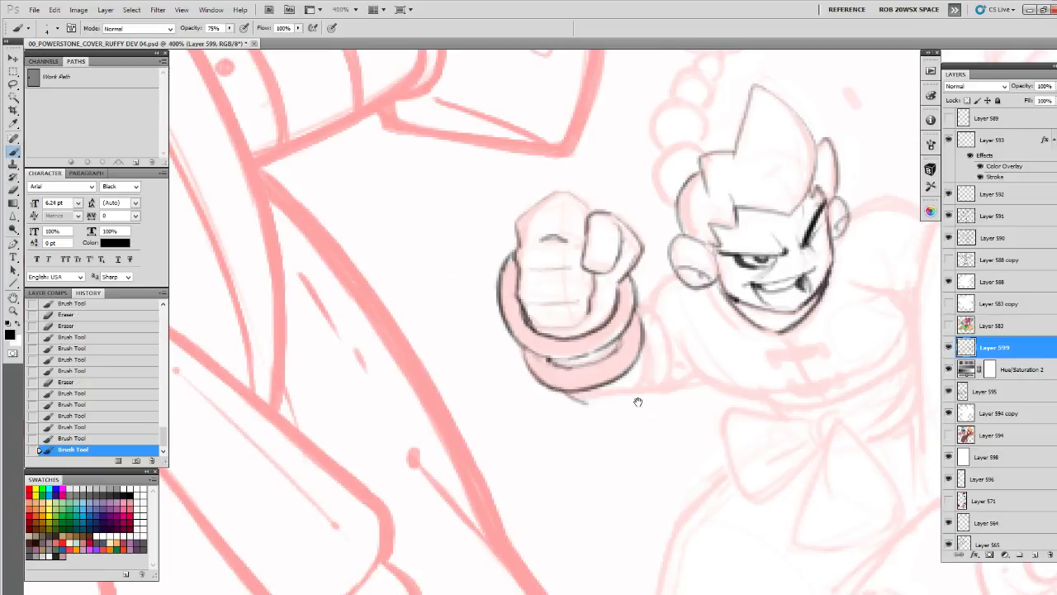
{"action": "left_click_drag", "start_coordinate": [723, 371], "coordinate": [682, 388]}
{"action": "left_click_drag", "start_coordinate": [612, 349], "coordinate": [616, 405]}
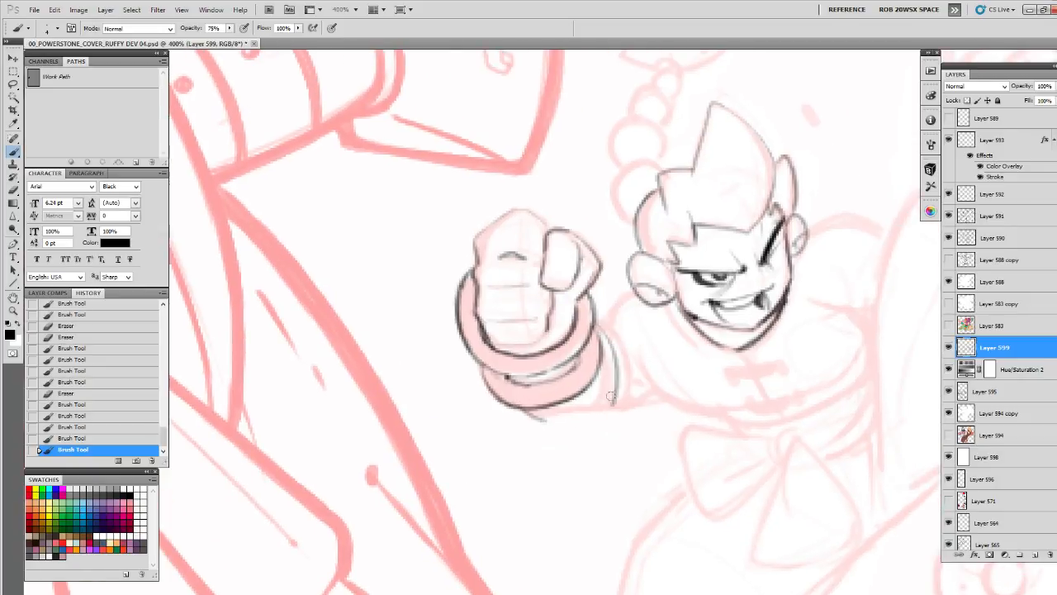
{"action": "mouse_move", "coordinate": [603, 315]}
{"action": "left_mouse_down"}
{"action": "mouse_move", "coordinate": [624, 325]}
{"action": "mouse_move", "coordinate": [636, 286]}
{"action": "left_mouse_up"}
Outline the underside of the sleeve, the shoulder and the left and lower edges of the character's chest
{"action": "key", "text": "space"}
{"action": "mouse_move", "coordinate": [707, 347]}
{"action": "left_mouse_down"}
{"action": "mouse_move", "coordinate": [686, 317]}
{"action": "mouse_move", "coordinate": [533, 368]}
{"action": "mouse_move", "coordinate": [510, 403]}
{"action": "left_mouse_up"}
{"action": "left_click_drag", "start_coordinate": [502, 358], "coordinate": [531, 429]}
{"action": "mouse_move", "coordinate": [507, 388]}
{"action": "left_mouse_down"}
{"action": "mouse_move", "coordinate": [536, 433]}
{"action": "mouse_move", "coordinate": [481, 423]}
{"action": "mouse_move", "coordinate": [454, 434]}
{"action": "mouse_move", "coordinate": [494, 476]}
{"action": "mouse_move", "coordinate": [521, 475]}
{"action": "left_mouse_up"}
{"action": "mouse_move", "coordinate": [494, 481]}
{"action": "left_mouse_down"}
{"action": "mouse_move", "coordinate": [527, 481]}
{"action": "mouse_move", "coordinate": [520, 465]}
{"action": "mouse_move", "coordinate": [720, 381]}
{"action": "left_mouse_up"}
{"action": "key", "text": "space"}
{"action": "mouse_move", "coordinate": [651, 331]}
{"action": "left_mouse_down"}
{"action": "mouse_move", "coordinate": [730, 339]}
{"action": "mouse_move", "coordinate": [670, 382]}
{"action": "mouse_move", "coordinate": [601, 393]}
{"action": "mouse_move", "coordinate": [665, 374]}
{"action": "mouse_move", "coordinate": [713, 380]}
{"action": "mouse_move", "coordinate": [621, 378]}
{"action": "left_mouse_up"}
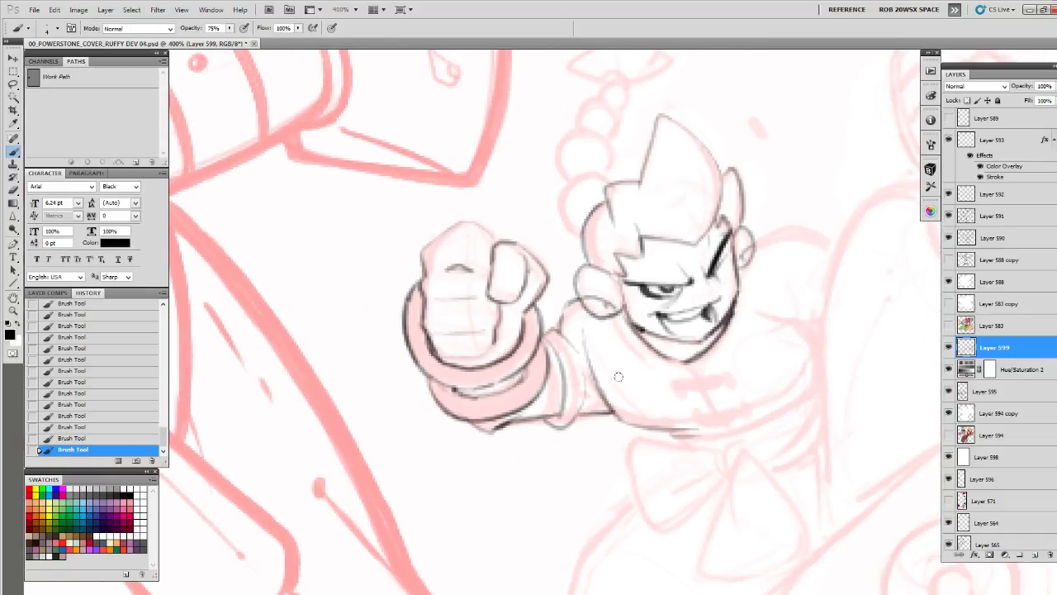
Outline the knee and inner edge of the raised leg, and brush short cloth folds beside the thigh
{"action": "left_click_drag", "start_coordinate": [786, 389], "coordinate": [622, 416]}
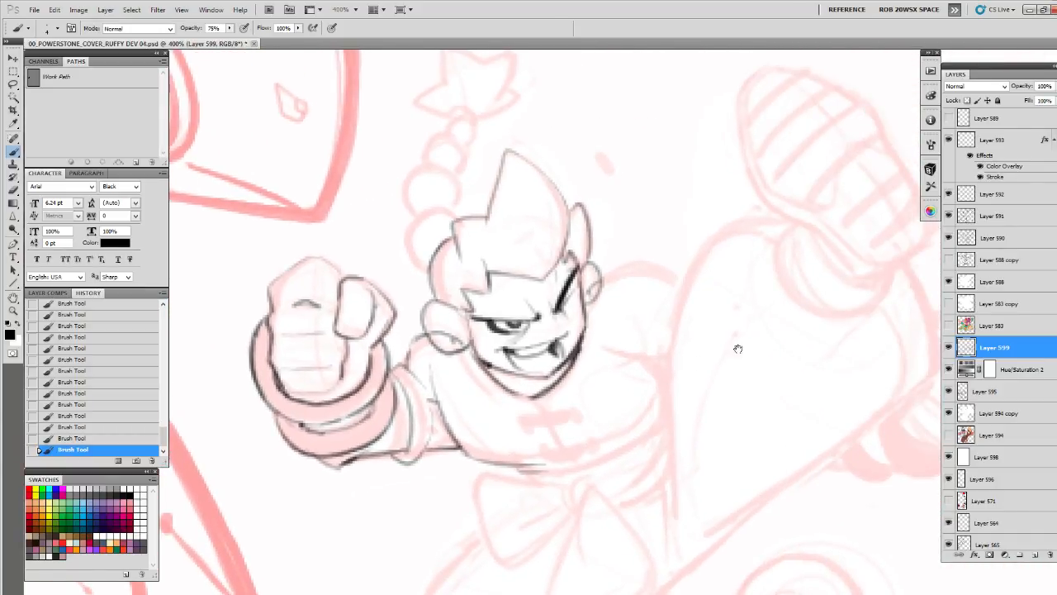
{"action": "left_click_drag", "start_coordinate": [737, 349], "coordinate": [703, 354]}
{"action": "mouse_move", "coordinate": [722, 217]}
{"action": "left_mouse_down"}
{"action": "mouse_move", "coordinate": [660, 239]}
{"action": "mouse_move", "coordinate": [743, 165]}
{"action": "mouse_move", "coordinate": [734, 151]}
{"action": "mouse_move", "coordinate": [692, 220]}
{"action": "left_mouse_up"}
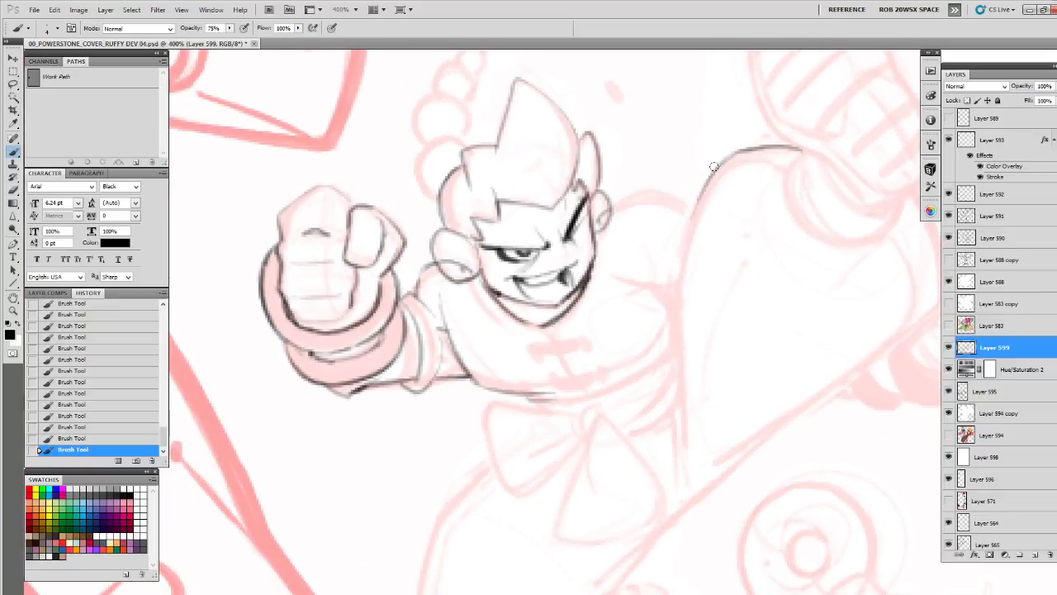
{"action": "left_click_drag", "start_coordinate": [714, 167], "coordinate": [677, 439]}
{"action": "scroll", "coordinate": [679, 387], "scroll_direction": "down", "scroll_amount": 1}
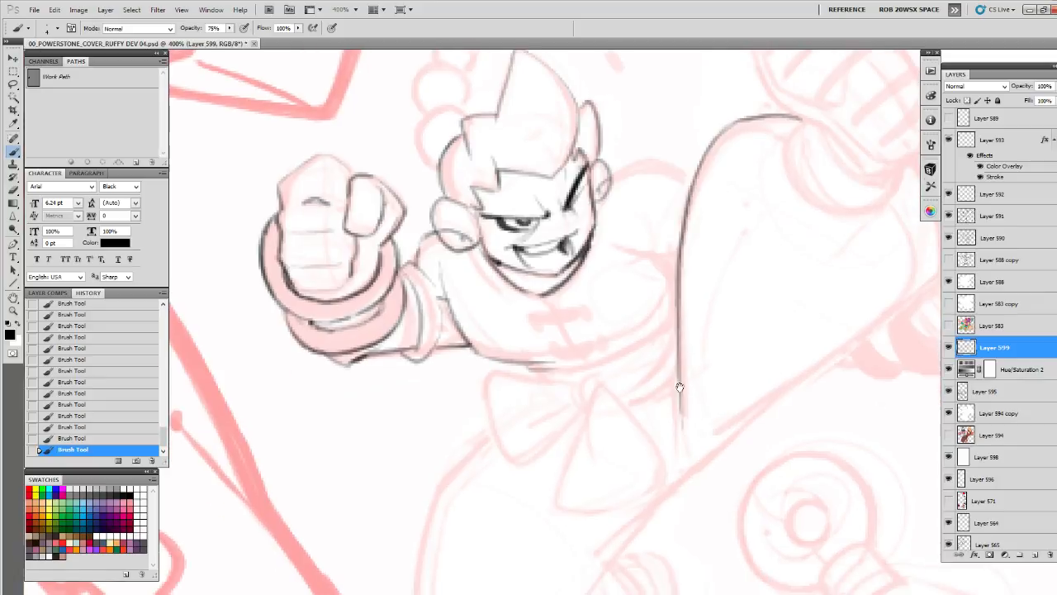
{"action": "left_click_drag", "start_coordinate": [670, 359], "coordinate": [668, 438]}
{"action": "left_click_drag", "start_coordinate": [664, 393], "coordinate": [666, 443]}
{"action": "left_click_drag", "start_coordinate": [667, 355], "coordinate": [668, 450]}
Outline the waist bow's side loop, knot and hanging tail over the faded sketch
{"action": "mouse_move", "coordinate": [656, 415]}
{"action": "left_mouse_down"}
{"action": "mouse_move", "coordinate": [686, 387]}
{"action": "mouse_move", "coordinate": [690, 352]}
{"action": "mouse_move", "coordinate": [643, 344]}
{"action": "mouse_move", "coordinate": [610, 407]}
{"action": "left_mouse_up"}
{"action": "mouse_move", "coordinate": [608, 367]}
{"action": "left_mouse_down"}
{"action": "mouse_move", "coordinate": [578, 443]}
{"action": "mouse_move", "coordinate": [588, 460]}
{"action": "mouse_move", "coordinate": [669, 440]}
{"action": "left_mouse_up"}
{"action": "mouse_move", "coordinate": [620, 338]}
{"action": "left_mouse_down"}
{"action": "mouse_move", "coordinate": [682, 414]}
{"action": "mouse_move", "coordinate": [653, 451]}
{"action": "mouse_move", "coordinate": [666, 342]}
{"action": "mouse_move", "coordinate": [646, 382]}
{"action": "mouse_move", "coordinate": [707, 376]}
{"action": "mouse_move", "coordinate": [654, 342]}
{"action": "mouse_move", "coordinate": [611, 339]}
{"action": "mouse_move", "coordinate": [629, 424]}
{"action": "mouse_move", "coordinate": [698, 370]}
{"action": "mouse_move", "coordinate": [628, 424]}
{"action": "left_mouse_up"}
{"action": "left_click_drag", "start_coordinate": [700, 371], "coordinate": [637, 417]}
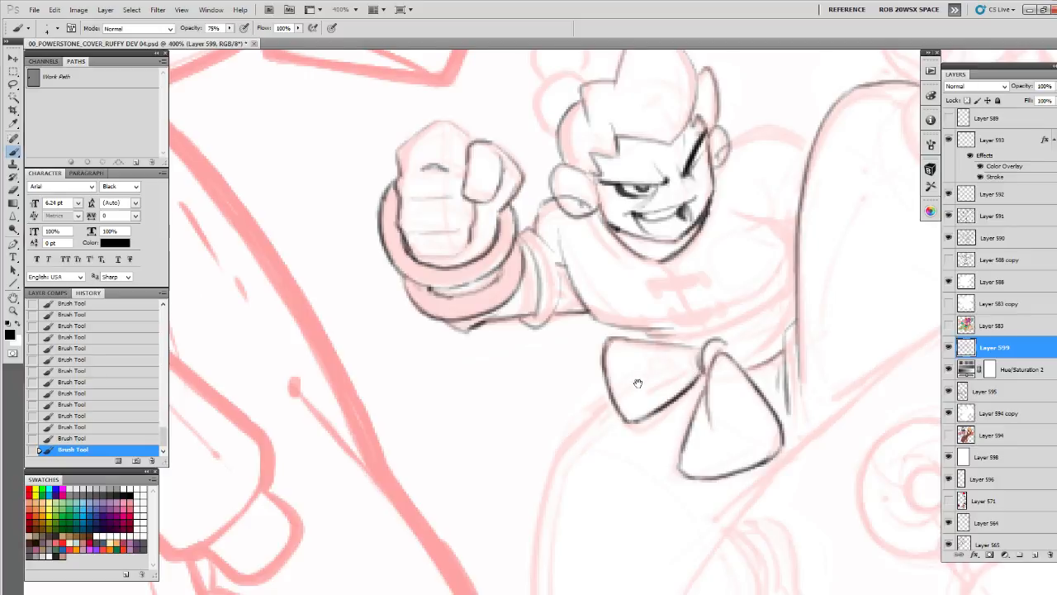
Refine the sleeve edge behind the cuff and add crease lines to the bow and waist sash
{"action": "left_click_drag", "start_coordinate": [608, 337], "coordinate": [569, 360]}
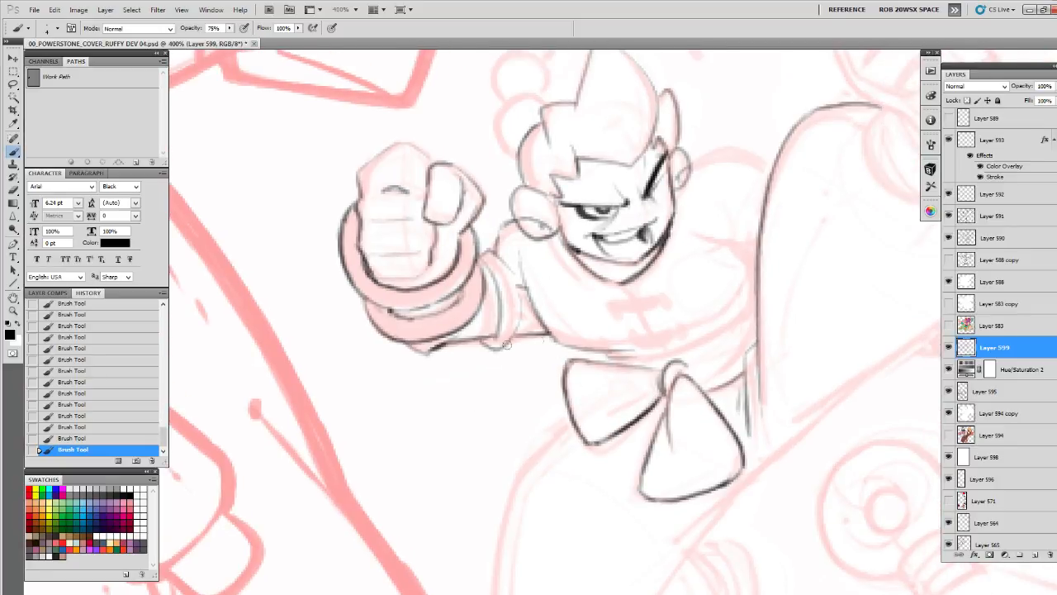
{"action": "left_click_drag", "start_coordinate": [506, 344], "coordinate": [514, 315]}
{"action": "mouse_move", "coordinate": [672, 351]}
{"action": "left_mouse_down"}
{"action": "mouse_move", "coordinate": [583, 396]}
{"action": "mouse_move", "coordinate": [590, 405]}
{"action": "mouse_move", "coordinate": [583, 373]}
{"action": "mouse_move", "coordinate": [585, 398]}
{"action": "left_mouse_up"}
{"action": "key", "text": "e"}
{"action": "key", "text": "b"}
{"action": "mouse_move", "coordinate": [568, 352]}
{"action": "left_mouse_down"}
{"action": "mouse_move", "coordinate": [595, 415]}
{"action": "mouse_move", "coordinate": [588, 405]}
{"action": "left_mouse_up"}
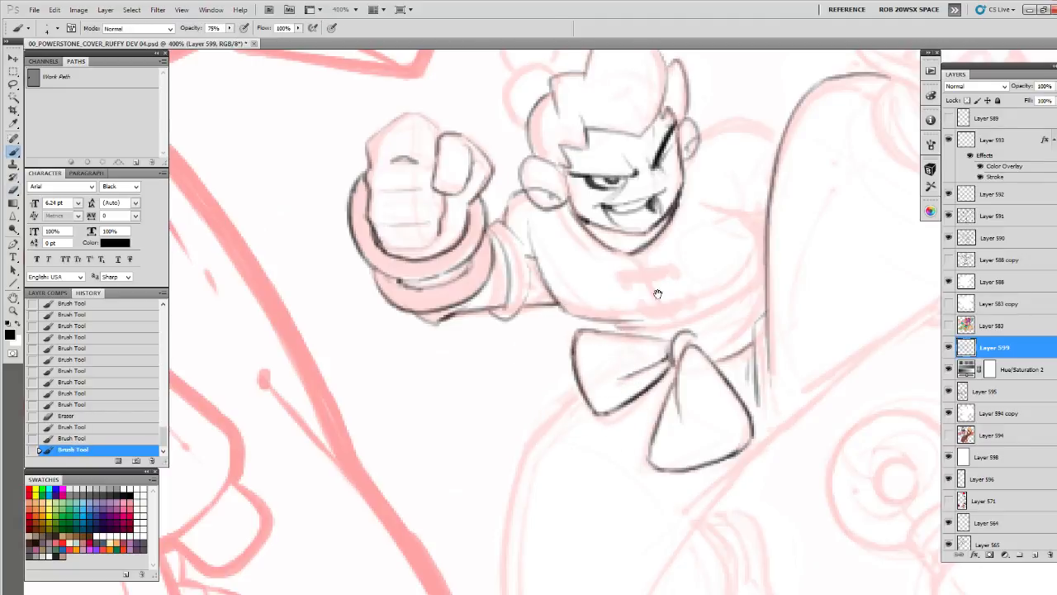
Define the near shoulder below the ear and darken the outer contour of the clenched fist
{"action": "mouse_move", "coordinate": [585, 218]}
{"action": "left_mouse_down"}
{"action": "mouse_move", "coordinate": [601, 355]}
{"action": "mouse_move", "coordinate": [582, 410]}
{"action": "left_mouse_up"}
{"action": "left_click_drag", "start_coordinate": [589, 398], "coordinate": [604, 391]}
{"action": "mouse_move", "coordinate": [531, 308]}
{"action": "left_mouse_down"}
{"action": "mouse_move", "coordinate": [491, 299]}
{"action": "mouse_move", "coordinate": [474, 316]}
{"action": "left_mouse_up"}
{"action": "left_click_drag", "start_coordinate": [493, 296], "coordinate": [460, 340]}
{"action": "left_click_drag", "start_coordinate": [460, 357], "coordinate": [465, 372]}
{"action": "left_click_drag", "start_coordinate": [463, 357], "coordinate": [471, 407]}
{"action": "left_click_drag", "start_coordinate": [467, 393], "coordinate": [474, 418]}
{"action": "left_click_drag", "start_coordinate": [464, 370], "coordinate": [465, 385]}
{"action": "left_click_drag", "start_coordinate": [459, 360], "coordinate": [466, 335]}
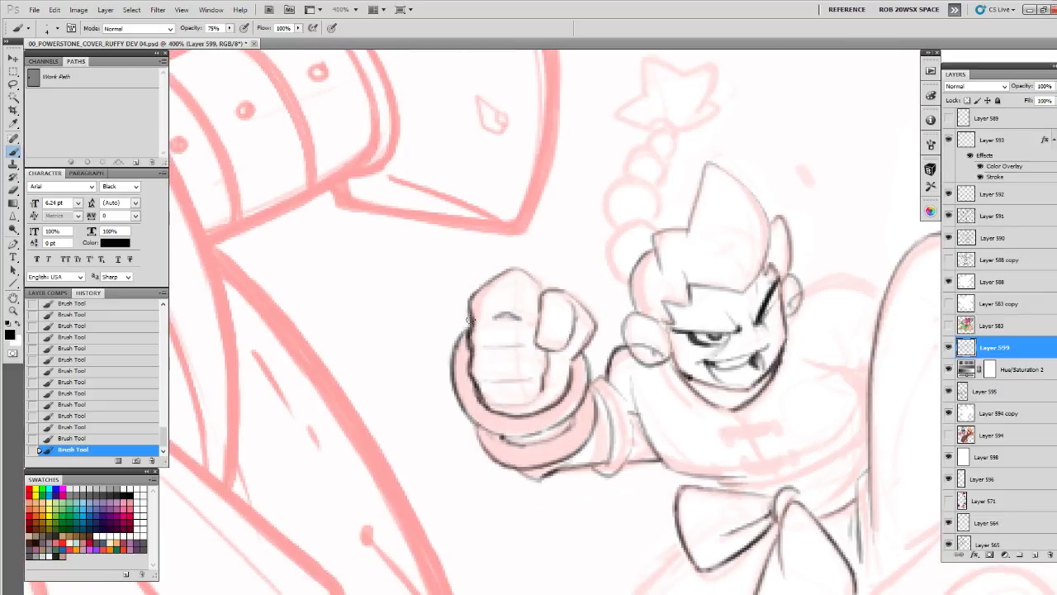
Clean up the gap between the cuff bands with the eraser and brush, and darken the cuff's outer edge
{"action": "mouse_move", "coordinate": [622, 370]}
{"action": "left_mouse_down"}
{"action": "mouse_move", "coordinate": [554, 345]}
{"action": "mouse_move", "coordinate": [556, 355]}
{"action": "mouse_move", "coordinate": [701, 295]}
{"action": "left_mouse_up"}
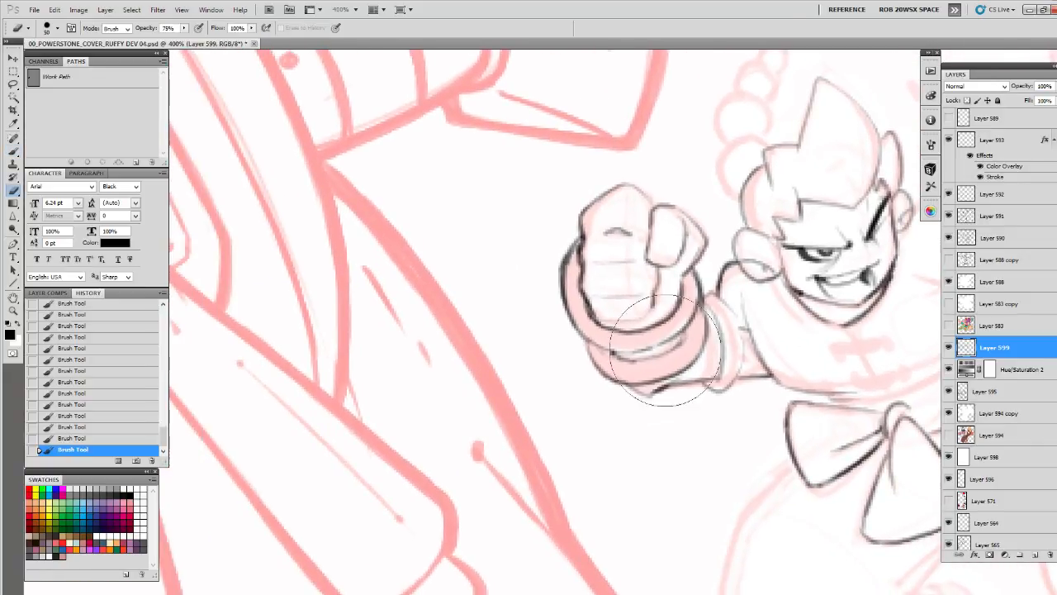
{"action": "mouse_move", "coordinate": [630, 360]}
{"action": "left_mouse_down"}
{"action": "mouse_move", "coordinate": [688, 354]}
{"action": "mouse_move", "coordinate": [636, 358]}
{"action": "mouse_move", "coordinate": [683, 333]}
{"action": "mouse_move", "coordinate": [624, 356]}
{"action": "mouse_move", "coordinate": [651, 347]}
{"action": "left_mouse_up"}
{"action": "key", "text": "b"}
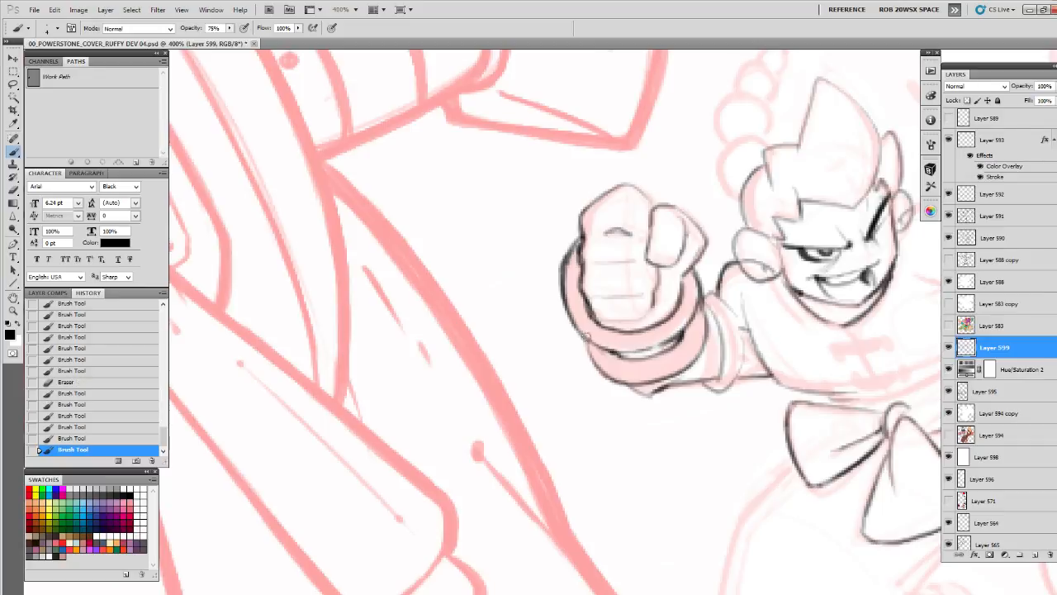
{"action": "left_click_drag", "start_coordinate": [587, 336], "coordinate": [589, 346]}
{"action": "left_click_drag", "start_coordinate": [587, 340], "coordinate": [597, 370]}
Draw the top contour of the far shoulder and the chest crease below it
{"action": "left_click_drag", "start_coordinate": [787, 395], "coordinate": [593, 415]}
{"action": "left_click_drag", "start_coordinate": [755, 378], "coordinate": [596, 397]}
{"action": "left_click_drag", "start_coordinate": [668, 319], "coordinate": [667, 331]}
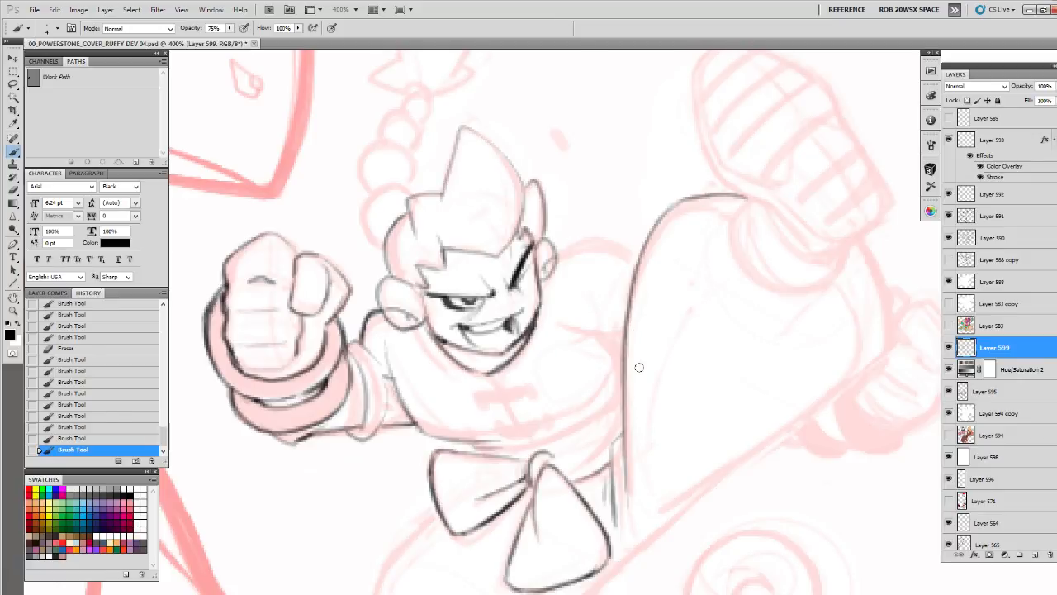
{"action": "left_click_drag", "start_coordinate": [594, 345], "coordinate": [682, 339]}
{"action": "left_click_drag", "start_coordinate": [673, 347], "coordinate": [706, 332]}
{"action": "left_click_drag", "start_coordinate": [702, 248], "coordinate": [648, 247]}
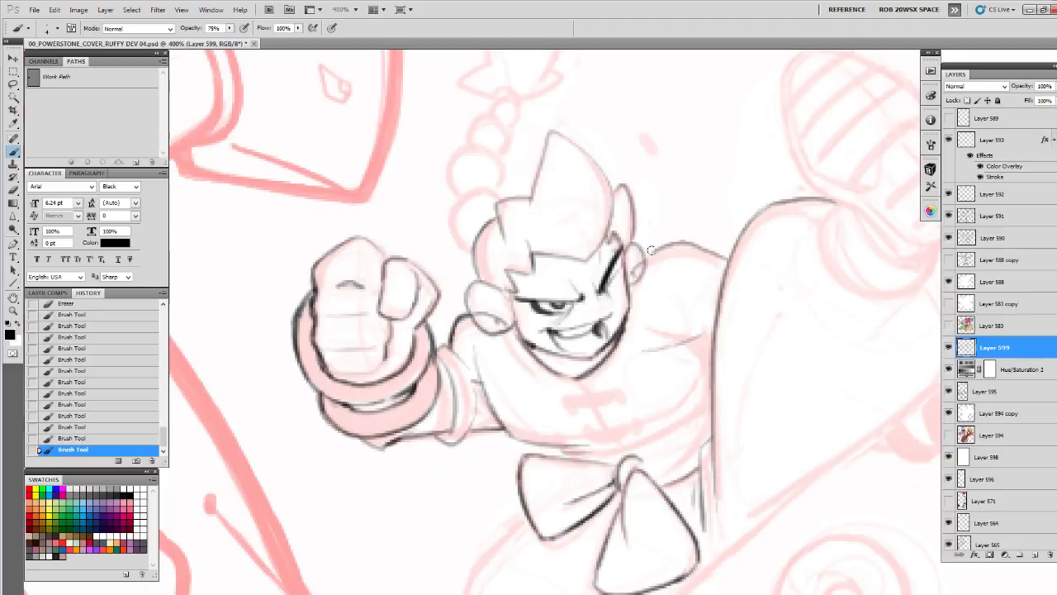
Clean up the neckline and draw the jacket's V-shaped collar with thicker dark lines
{"action": "mouse_move", "coordinate": [581, 366]}
{"action": "left_mouse_down"}
{"action": "mouse_move", "coordinate": [528, 375]}
{"action": "mouse_move", "coordinate": [483, 312]}
{"action": "mouse_move", "coordinate": [519, 280]}
{"action": "mouse_move", "coordinate": [489, 292]}
{"action": "mouse_move", "coordinate": [498, 297]}
{"action": "mouse_move", "coordinate": [473, 279]}
{"action": "mouse_move", "coordinate": [512, 282]}
{"action": "mouse_move", "coordinate": [510, 316]}
{"action": "mouse_move", "coordinate": [532, 309]}
{"action": "mouse_move", "coordinate": [516, 322]}
{"action": "left_mouse_up"}
{"action": "key", "text": "e"}
{"action": "key", "text": "b"}
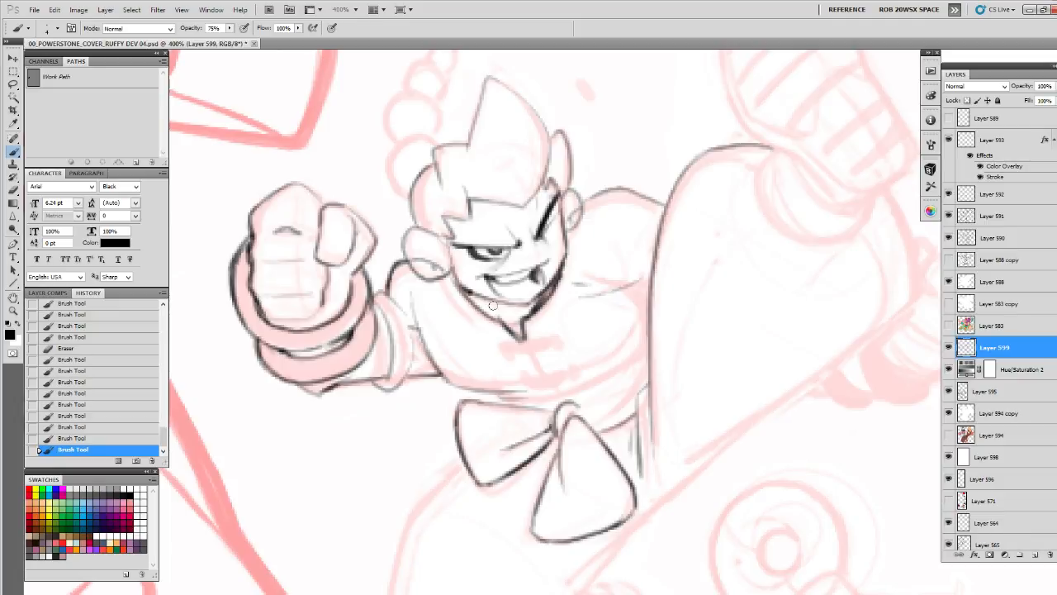
{"action": "left_click_drag", "start_coordinate": [461, 289], "coordinate": [484, 314]}
{"action": "left_click_drag", "start_coordinate": [459, 290], "coordinate": [501, 332]}
Draw the curved lower edge of the chest toward the raised leg
{"action": "left_click_drag", "start_coordinate": [566, 343], "coordinate": [611, 246]}
{"action": "left_click_drag", "start_coordinate": [695, 279], "coordinate": [775, 336]}
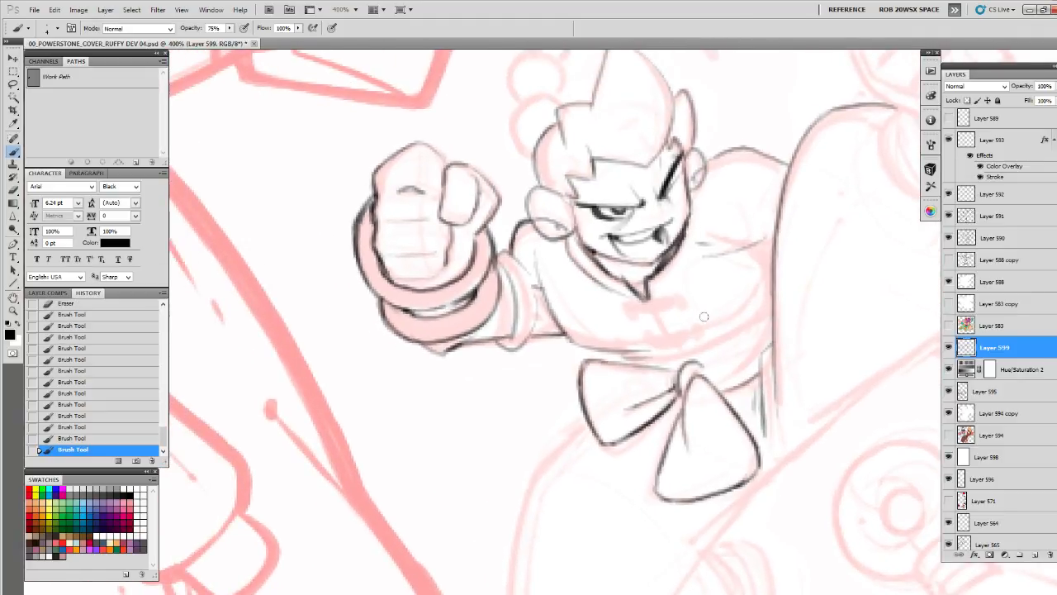
{"action": "left_click_drag", "start_coordinate": [698, 337], "coordinate": [764, 291]}
{"action": "left_click_drag", "start_coordinate": [704, 338], "coordinate": [736, 321]}
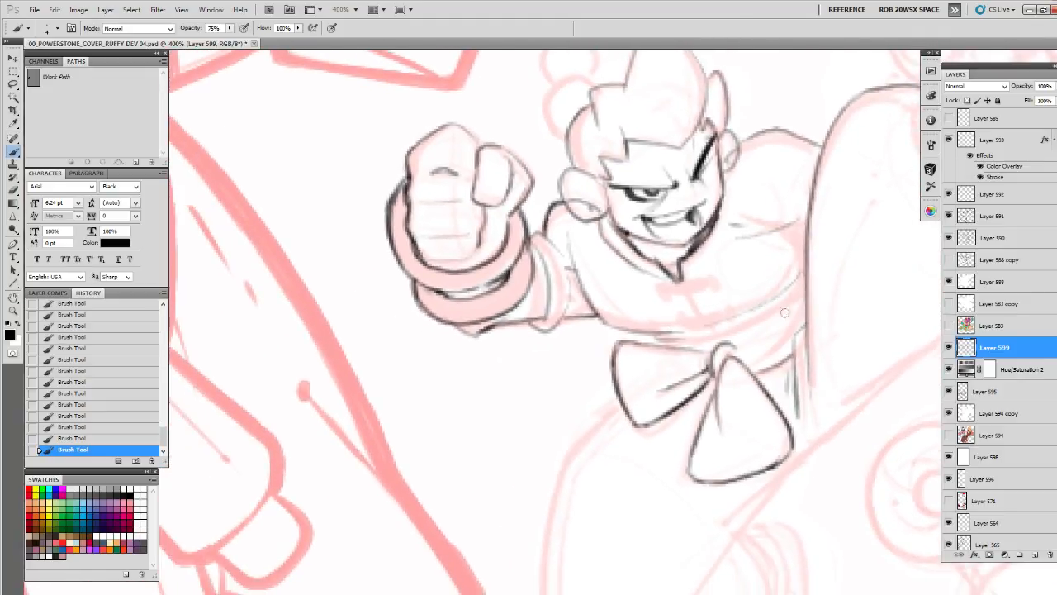
{"action": "mouse_move", "coordinate": [800, 299]}
{"action": "left_mouse_down"}
{"action": "mouse_move", "coordinate": [754, 327]}
{"action": "mouse_move", "coordinate": [692, 341]}
{"action": "mouse_move", "coordinate": [797, 299]}
{"action": "left_mouse_up"}
Draw the waist sash's edges above the bow and touch up the creases beside the knot
{"action": "left_click_drag", "start_coordinate": [750, 342], "coordinate": [710, 354]}
{"action": "mouse_move", "coordinate": [611, 342]}
{"action": "left_mouse_down"}
{"action": "mouse_move", "coordinate": [614, 357]}
{"action": "mouse_move", "coordinate": [682, 346]}
{"action": "left_mouse_up"}
{"action": "mouse_move", "coordinate": [762, 335]}
{"action": "left_mouse_down"}
{"action": "mouse_move", "coordinate": [751, 338]}
{"action": "mouse_move", "coordinate": [715, 289]}
{"action": "mouse_move", "coordinate": [649, 328]}
{"action": "left_mouse_up"}
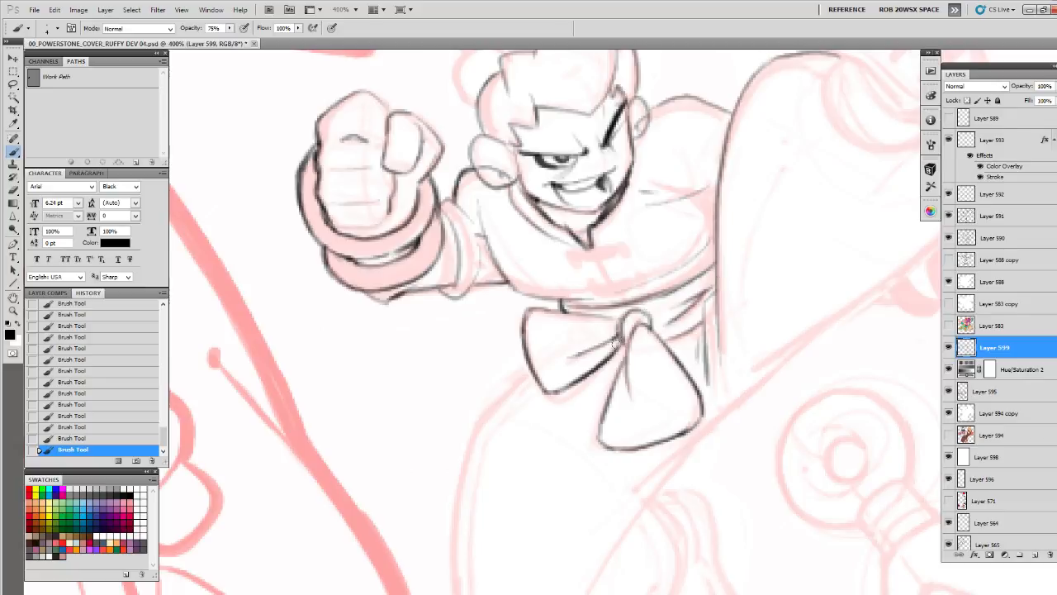
{"action": "left_click_drag", "start_coordinate": [561, 338], "coordinate": [607, 324]}
Draw the long underside line of the raised leg and the second line running down along the bent leg
{"action": "mouse_move", "coordinate": [782, 401]}
{"action": "left_mouse_down"}
{"action": "mouse_move", "coordinate": [755, 244]}
{"action": "mouse_move", "coordinate": [677, 311]}
{"action": "mouse_move", "coordinate": [732, 200]}
{"action": "mouse_move", "coordinate": [741, 157]}
{"action": "mouse_move", "coordinate": [545, 335]}
{"action": "left_mouse_up"}
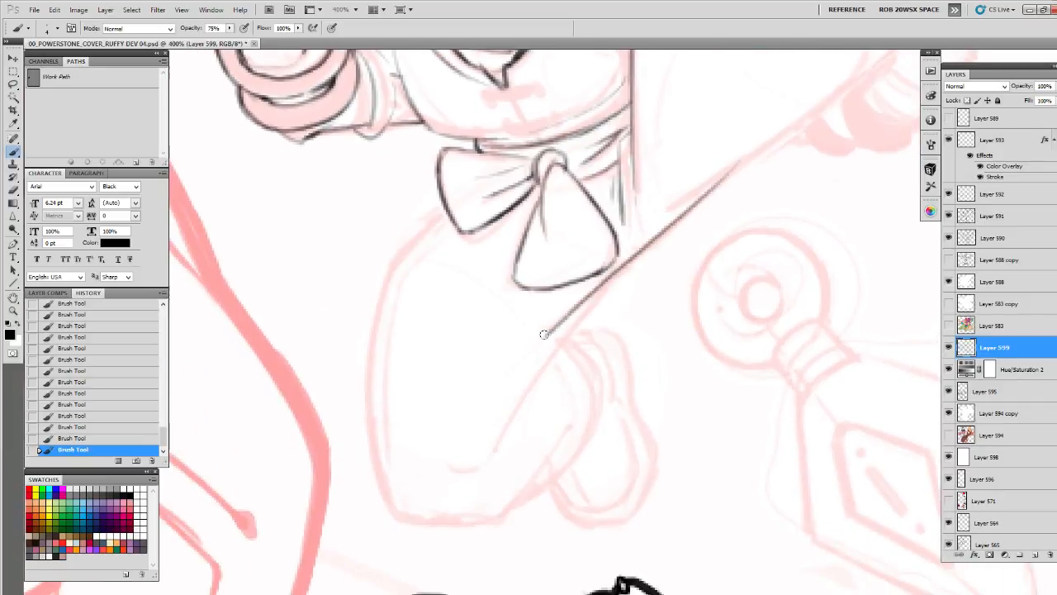
{"action": "mouse_move", "coordinate": [634, 270]}
{"action": "left_mouse_down"}
{"action": "mouse_move", "coordinate": [644, 233]}
{"action": "mouse_move", "coordinate": [510, 401]}
{"action": "left_mouse_up"}
{"action": "mouse_move", "coordinate": [590, 283]}
{"action": "left_mouse_down"}
{"action": "mouse_move", "coordinate": [678, 187]}
{"action": "mouse_move", "coordinate": [606, 317]}
{"action": "left_mouse_up"}
Outline the bent leg from the hip around the knee to its lower edge
{"action": "left_click_drag", "start_coordinate": [467, 326], "coordinate": [592, 176]}
{"action": "mouse_move", "coordinate": [496, 136]}
{"action": "left_mouse_down"}
{"action": "mouse_move", "coordinate": [434, 190]}
{"action": "mouse_move", "coordinate": [432, 424]}
{"action": "mouse_move", "coordinate": [488, 438]}
{"action": "mouse_move", "coordinate": [559, 411]}
{"action": "left_mouse_up"}
{"action": "mouse_move", "coordinate": [535, 371]}
{"action": "left_mouse_down"}
{"action": "mouse_move", "coordinate": [546, 390]}
{"action": "mouse_move", "coordinate": [625, 389]}
{"action": "mouse_move", "coordinate": [513, 472]}
{"action": "mouse_move", "coordinate": [588, 375]}
{"action": "left_mouse_up"}
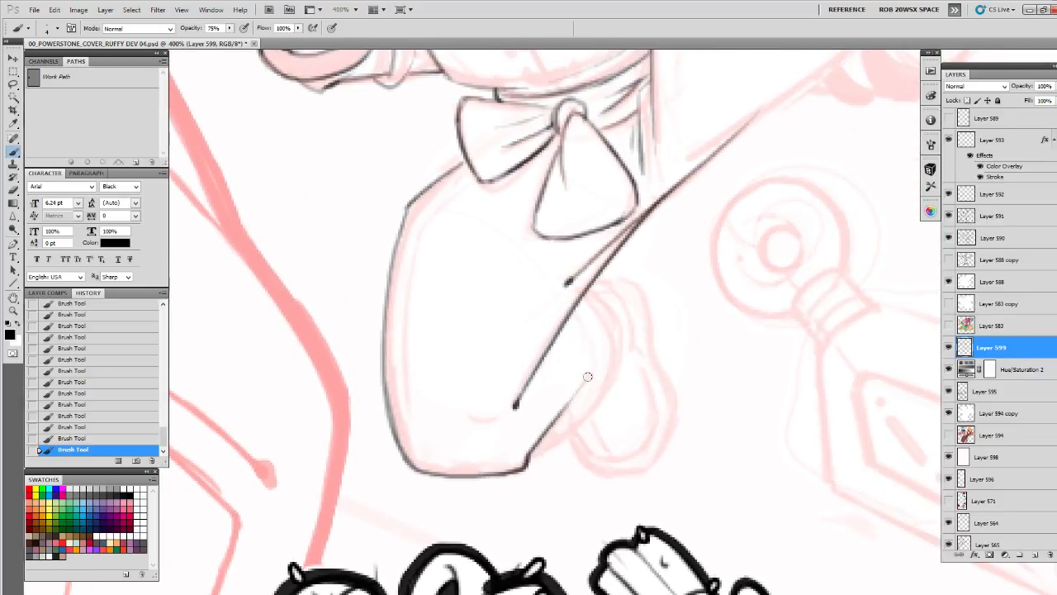
{"action": "left_click_drag", "start_coordinate": [531, 452], "coordinate": [588, 411]}
Draw the curved back contour of the bent leg's folded lower part with its inner fold lines
{"action": "mouse_move", "coordinate": [591, 290]}
{"action": "left_mouse_down"}
{"action": "mouse_move", "coordinate": [624, 339]}
{"action": "mouse_move", "coordinate": [581, 422]}
{"action": "left_mouse_up"}
{"action": "left_click_drag", "start_coordinate": [608, 341], "coordinate": [549, 450]}
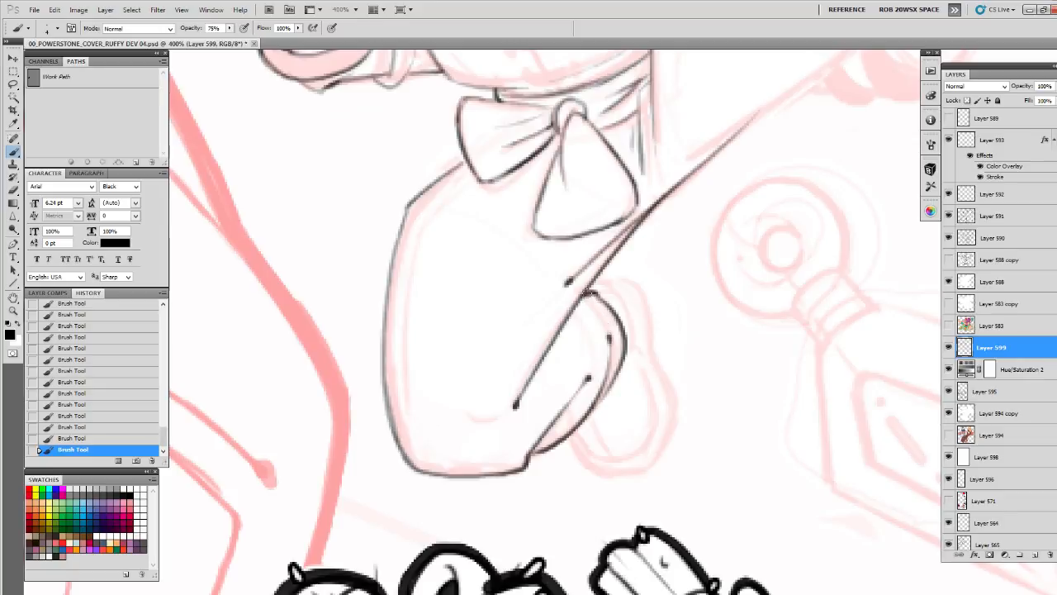
{"action": "left_click_drag", "start_coordinate": [585, 370], "coordinate": [612, 385]}
Clean up the bent leg's outer thigh line with the eraser and redraw it thicker
{"action": "left_click_drag", "start_coordinate": [544, 264], "coordinate": [643, 320]}
{"action": "key", "text": "e"}
{"action": "mouse_move", "coordinate": [521, 296]}
{"action": "left_mouse_down"}
{"action": "mouse_move", "coordinate": [543, 260]}
{"action": "mouse_move", "coordinate": [526, 282]}
{"action": "left_mouse_up"}
{"action": "key", "text": "b"}
{"action": "mouse_move", "coordinate": [543, 260]}
{"action": "left_mouse_down"}
{"action": "mouse_move", "coordinate": [526, 284]}
{"action": "mouse_move", "coordinate": [515, 320]}
{"action": "mouse_move", "coordinate": [542, 274]}
{"action": "mouse_move", "coordinate": [508, 368]}
{"action": "left_mouse_up"}
Erase stray marks around the squinting eye and redraw the eye and cheek lines
{"action": "left_click_drag", "start_coordinate": [683, 264], "coordinate": [616, 484]}
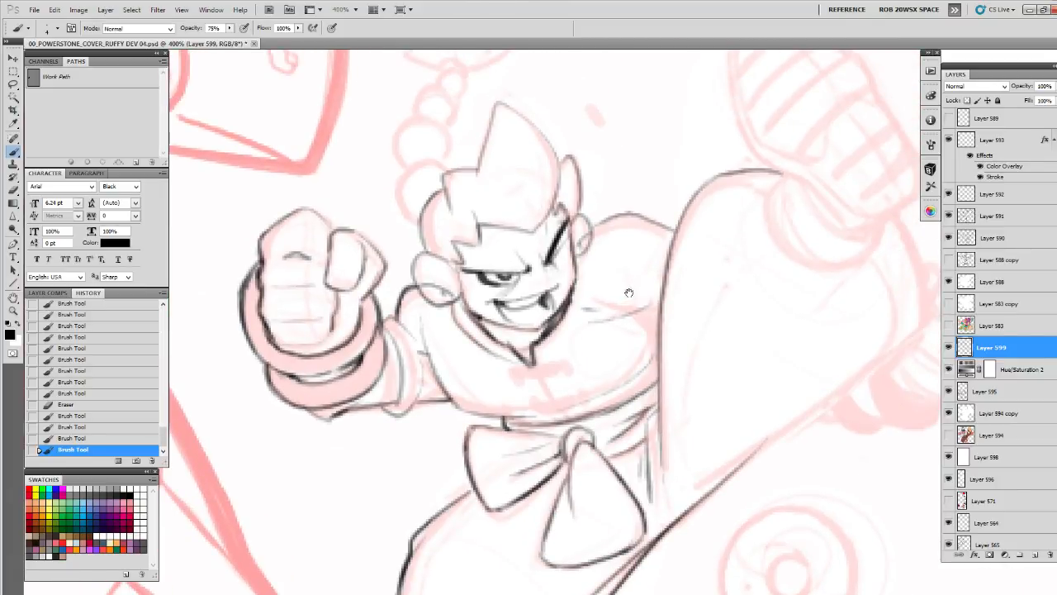
{"action": "left_click_drag", "start_coordinate": [629, 293], "coordinate": [710, 306]}
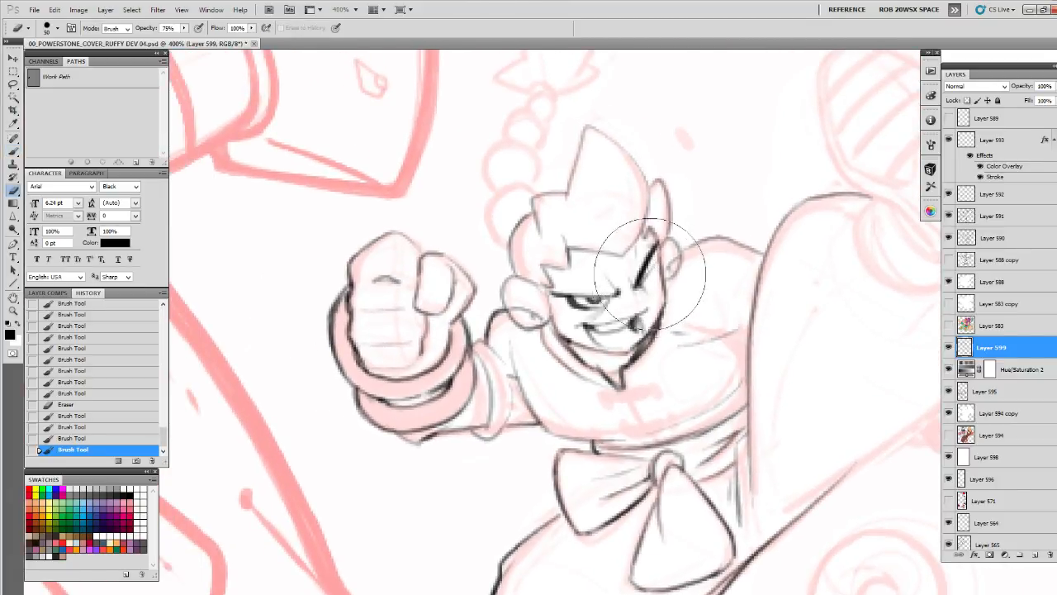
{"action": "left_click_drag", "start_coordinate": [650, 274], "coordinate": [630, 295]}
{"action": "key", "text": "b"}
{"action": "key", "text": "ctrl+z"}
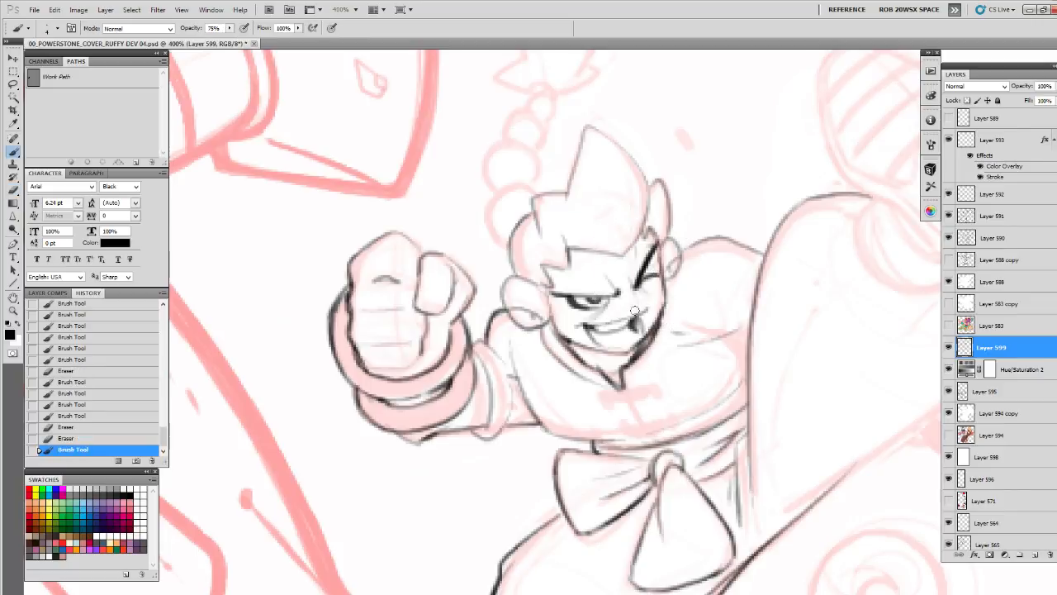
Darken the outline of the character's tall hair spike
{"action": "scroll", "coordinate": [785, 298], "scroll_direction": "up", "scroll_amount": 3}
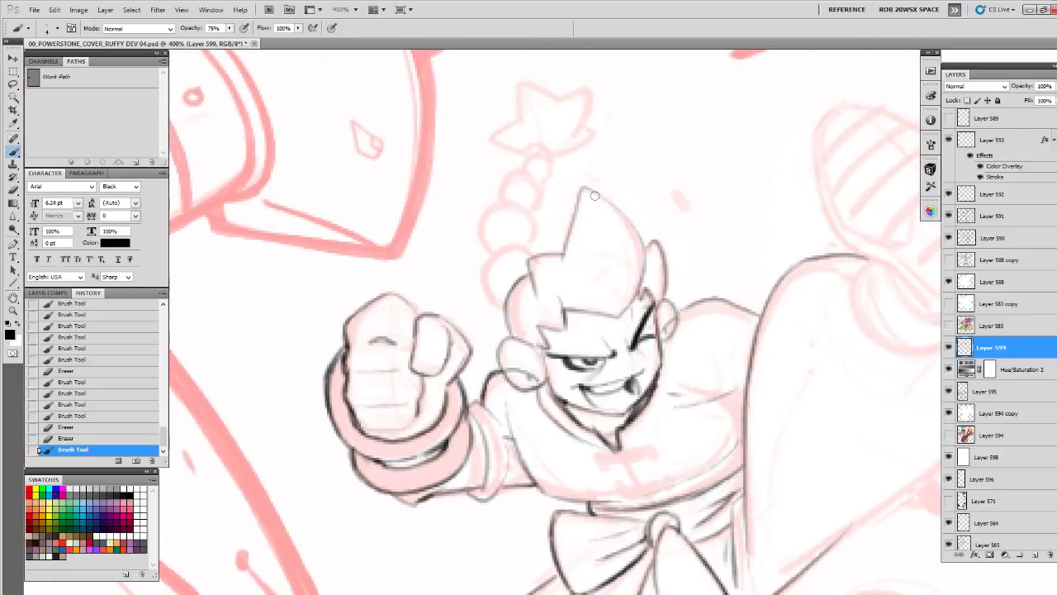
{"action": "left_click_drag", "start_coordinate": [583, 187], "coordinate": [577, 207]}
{"action": "left_click_drag", "start_coordinate": [559, 269], "coordinate": [599, 349]}
{"action": "mouse_move", "coordinate": [623, 265]}
{"action": "left_mouse_down"}
{"action": "mouse_move", "coordinate": [677, 313]}
{"action": "mouse_move", "coordinate": [674, 376]}
{"action": "left_mouse_up"}
Outline the chain of round beads rising from behind the character's hair
{"action": "mouse_move", "coordinate": [572, 331]}
{"action": "left_mouse_down"}
{"action": "mouse_move", "coordinate": [628, 303]}
{"action": "mouse_move", "coordinate": [596, 296]}
{"action": "mouse_move", "coordinate": [578, 351]}
{"action": "mouse_move", "coordinate": [608, 363]}
{"action": "left_mouse_up"}
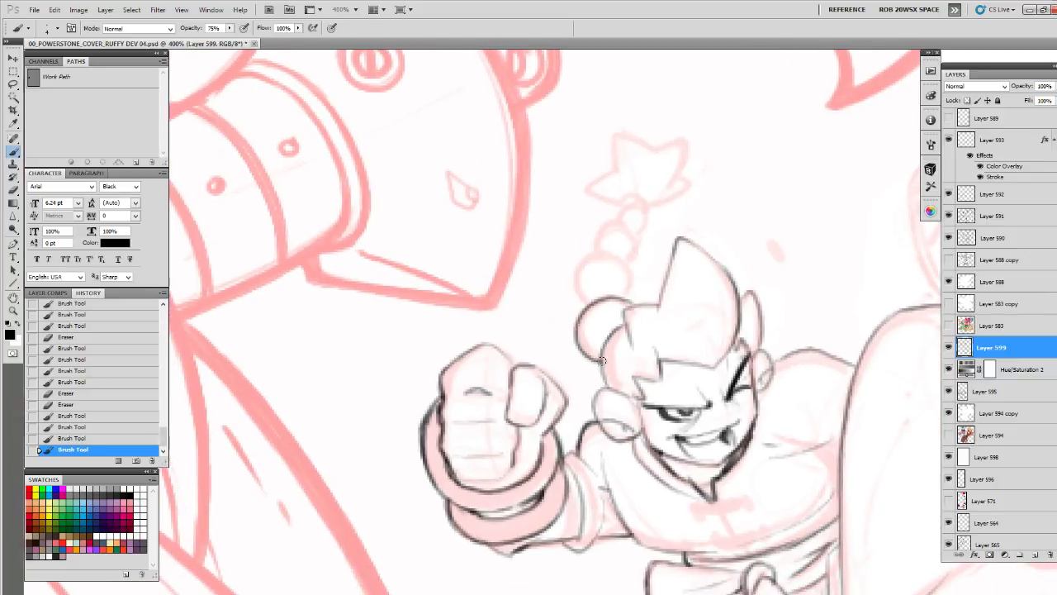
{"action": "left_click", "coordinate": [633, 301], "text": "ctrl"}
{"action": "mouse_move", "coordinate": [633, 300]}
{"action": "left_mouse_down"}
{"action": "mouse_move", "coordinate": [655, 340]}
{"action": "mouse_move", "coordinate": [651, 297]}
{"action": "mouse_move", "coordinate": [593, 336]}
{"action": "mouse_move", "coordinate": [597, 345]}
{"action": "left_mouse_up"}
{"action": "left_click_drag", "start_coordinate": [632, 342], "coordinate": [609, 424]}
{"action": "mouse_move", "coordinate": [586, 360]}
{"action": "left_mouse_down"}
{"action": "mouse_move", "coordinate": [619, 320]}
{"action": "mouse_move", "coordinate": [641, 364]}
{"action": "mouse_move", "coordinate": [624, 380]}
{"action": "mouse_move", "coordinate": [625, 420]}
{"action": "left_mouse_up"}
{"action": "left_click_drag", "start_coordinate": [629, 396], "coordinate": [607, 417]}
Outline the star-shaped tuft at the end of the beaded braid and undo the last stroke
{"action": "left_click_drag", "start_coordinate": [570, 362], "coordinate": [565, 380]}
{"action": "mouse_move", "coordinate": [595, 340]}
{"action": "left_mouse_down"}
{"action": "mouse_move", "coordinate": [630, 335]}
{"action": "mouse_move", "coordinate": [617, 356]}
{"action": "left_mouse_up"}
{"action": "mouse_move", "coordinate": [602, 319]}
{"action": "left_mouse_down"}
{"action": "mouse_move", "coordinate": [629, 325]}
{"action": "mouse_move", "coordinate": [626, 359]}
{"action": "mouse_move", "coordinate": [663, 285]}
{"action": "mouse_move", "coordinate": [632, 292]}
{"action": "mouse_move", "coordinate": [587, 273]}
{"action": "mouse_move", "coordinate": [577, 318]}
{"action": "mouse_move", "coordinate": [552, 351]}
{"action": "mouse_move", "coordinate": [601, 364]}
{"action": "left_mouse_up"}
{"action": "mouse_move", "coordinate": [648, 323]}
{"action": "left_mouse_down"}
{"action": "mouse_move", "coordinate": [670, 328]}
{"action": "mouse_move", "coordinate": [621, 366]}
{"action": "left_mouse_up"}
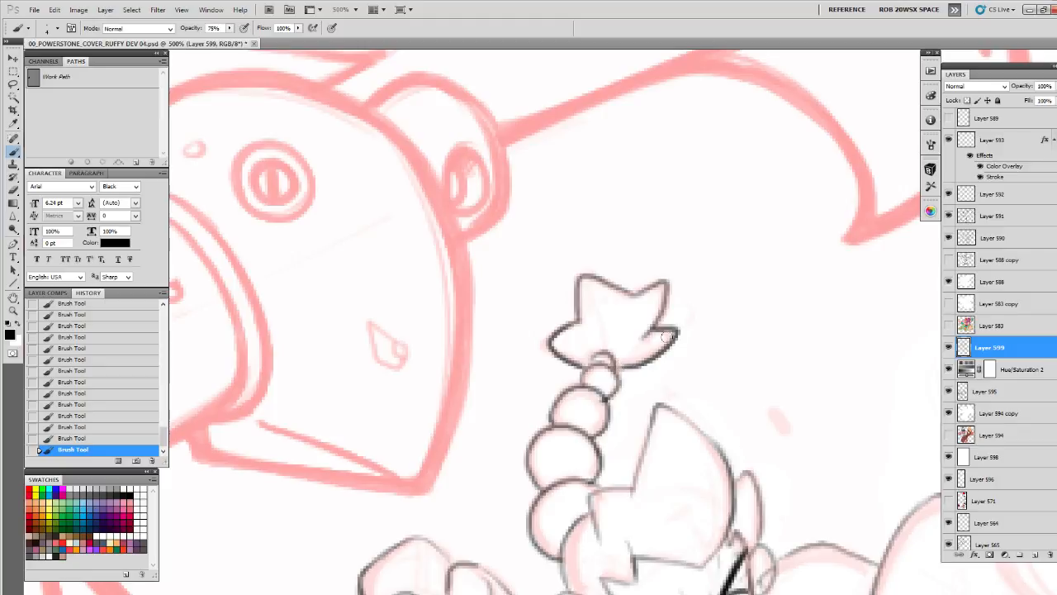
{"action": "key", "text": "ctrl+z"}
{"action": "mouse_move", "coordinate": [650, 328]}
{"action": "left_mouse_down"}
{"action": "mouse_move", "coordinate": [664, 345]}
{"action": "mouse_move", "coordinate": [622, 364]}
{"action": "mouse_move", "coordinate": [644, 369]}
{"action": "mouse_move", "coordinate": [616, 376]}
{"action": "mouse_move", "coordinate": [637, 183]}
{"action": "left_mouse_up"}
Outline the two horizontal fastener bars on the front of the jacket
{"action": "key", "text": "z"}
{"action": "left_click", "coordinate": [748, 334], "text": "alt"}
{"action": "left_click", "coordinate": [750, 355], "text": "alt"}
{"action": "mouse_move", "coordinate": [795, 403]}
{"action": "left_mouse_down"}
{"action": "mouse_move", "coordinate": [767, 391]}
{"action": "mouse_move", "coordinate": [673, 266]}
{"action": "left_mouse_up"}
{"action": "left_click", "coordinate": [623, 282]}
{"action": "key", "text": "b"}
{"action": "mouse_move", "coordinate": [642, 326]}
{"action": "left_mouse_down"}
{"action": "mouse_move", "coordinate": [645, 397]}
{"action": "mouse_move", "coordinate": [542, 336]}
{"action": "mouse_move", "coordinate": [705, 306]}
{"action": "left_mouse_up"}
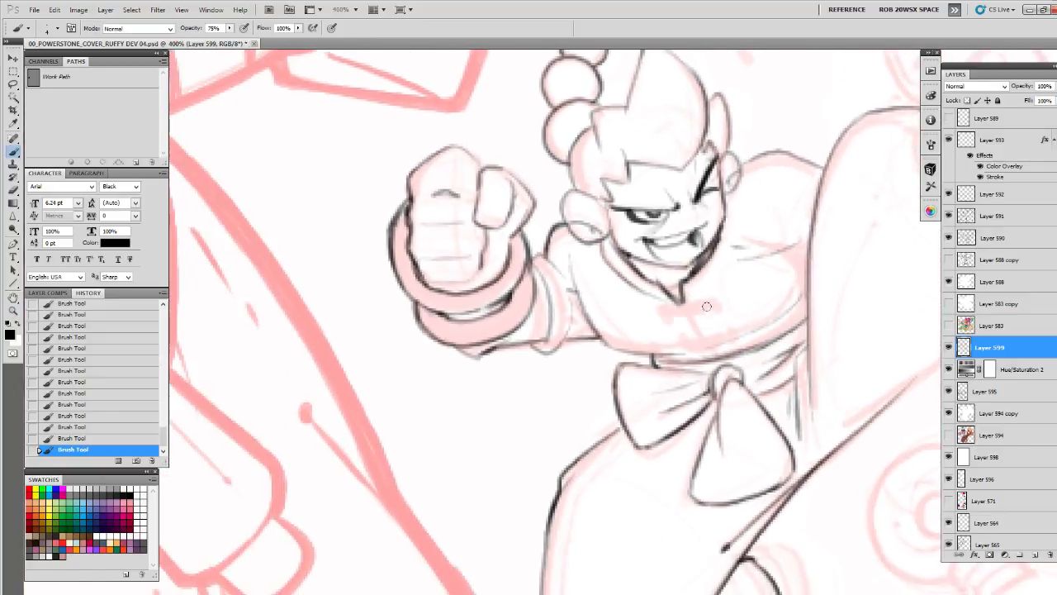
{"action": "key", "text": "z"}
{"action": "left_click", "coordinate": [703, 309]}
{"action": "key", "text": "b"}
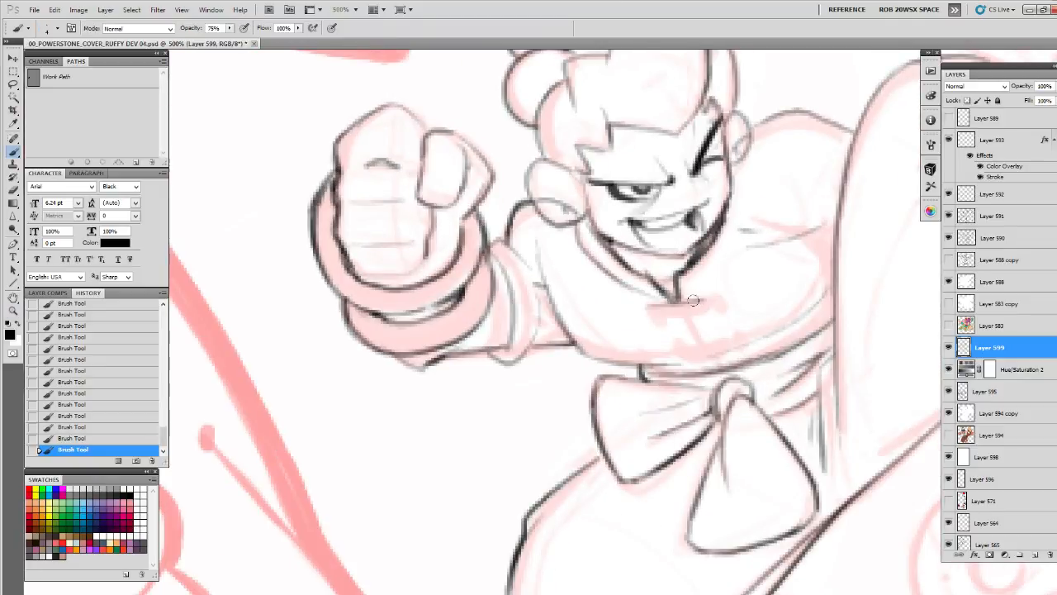
{"action": "left_click_drag", "start_coordinate": [650, 318], "coordinate": [716, 312]}
{"action": "mouse_move", "coordinate": [667, 341]}
{"action": "left_mouse_down"}
{"action": "mouse_move", "coordinate": [726, 336]}
{"action": "mouse_move", "coordinate": [667, 349]}
{"action": "mouse_move", "coordinate": [736, 347]}
{"action": "mouse_move", "coordinate": [733, 335]}
{"action": "left_mouse_up"}
{"action": "left_click_drag", "start_coordinate": [727, 302], "coordinate": [647, 399]}
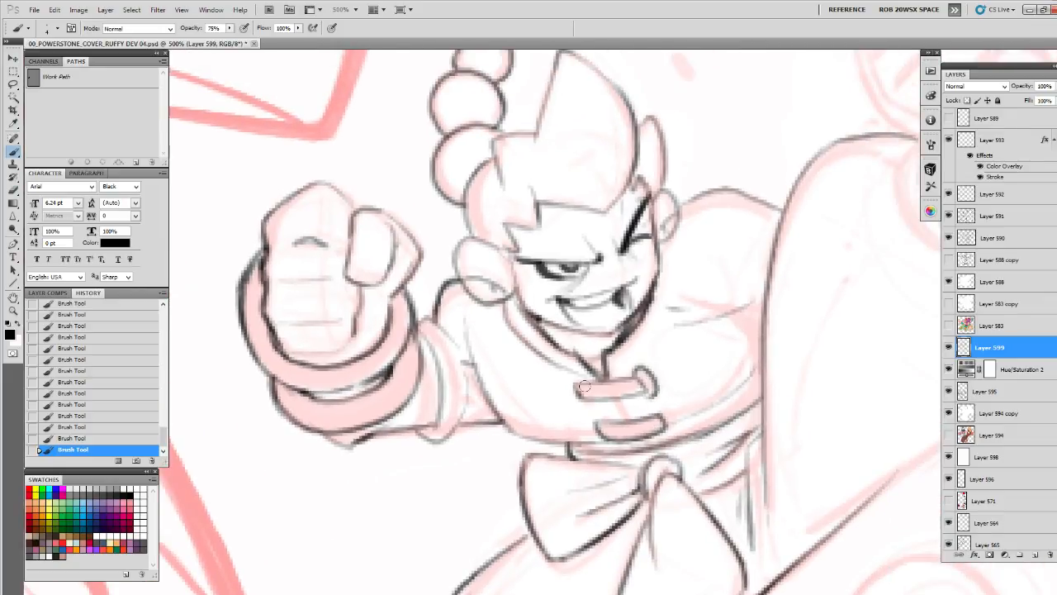
Draw the curled loops at the ends of both jacket fasteners and the opening line between them
{"action": "mouse_move", "coordinate": [588, 376]}
{"action": "left_mouse_down"}
{"action": "mouse_move", "coordinate": [587, 428]}
{"action": "mouse_move", "coordinate": [621, 443]}
{"action": "left_mouse_up"}
{"action": "left_click_drag", "start_coordinate": [650, 409], "coordinate": [671, 427]}
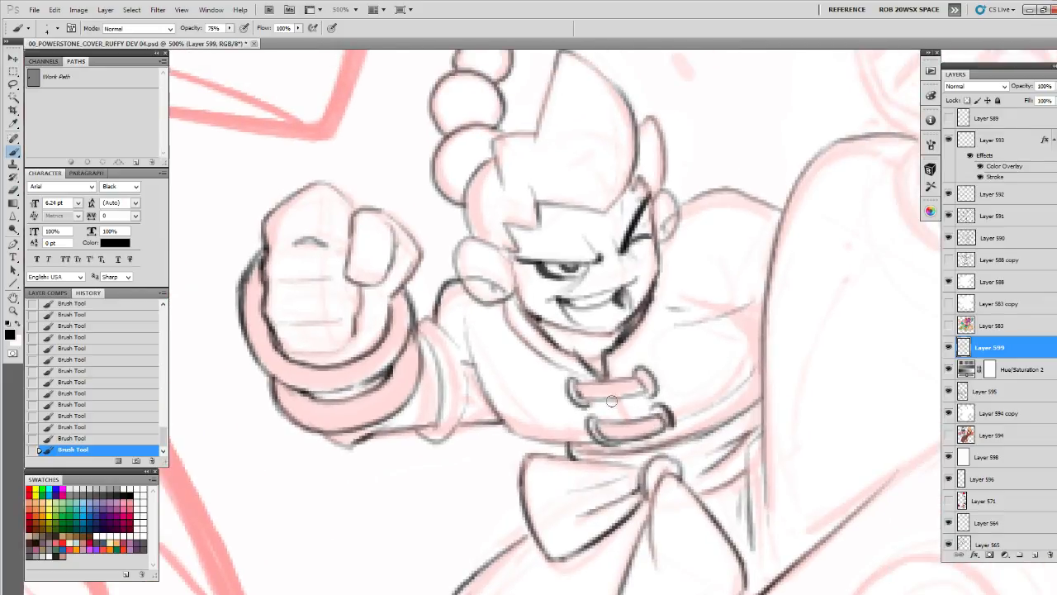
{"action": "left_click_drag", "start_coordinate": [612, 401], "coordinate": [646, 454]}
Draw the far armpit creases and clean them up with the eraser
{"action": "left_click_drag", "start_coordinate": [700, 388], "coordinate": [656, 402]}
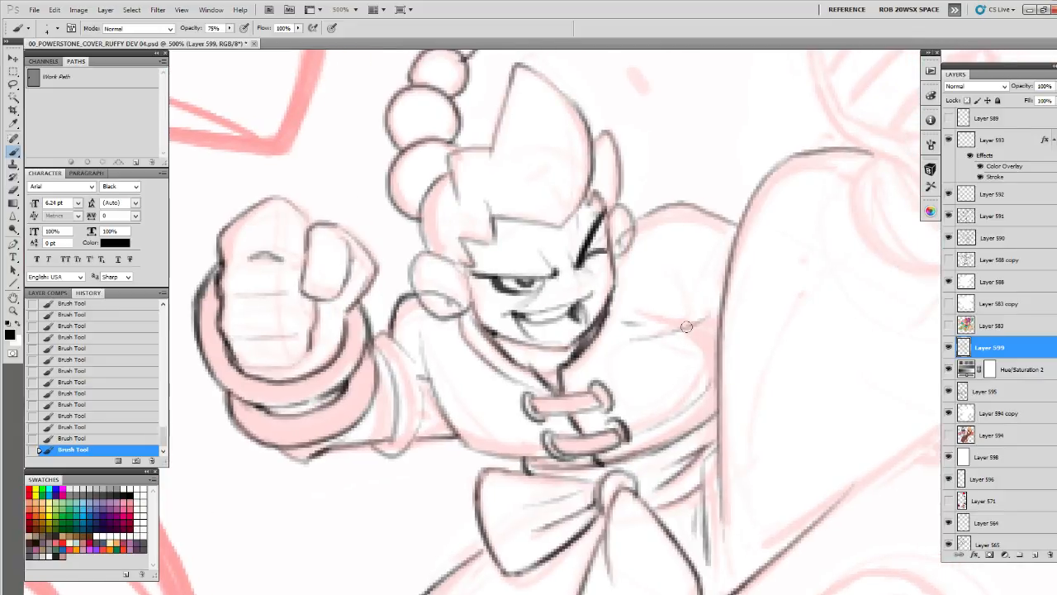
{"action": "left_click_drag", "start_coordinate": [686, 327], "coordinate": [655, 354]}
{"action": "left_click_drag", "start_coordinate": [730, 350], "coordinate": [673, 309]}
{"action": "left_click_drag", "start_coordinate": [661, 299], "coordinate": [648, 367]}
{"action": "key", "text": "e"}
{"action": "left_click_drag", "start_coordinate": [654, 306], "coordinate": [602, 376]}
{"action": "key", "text": "b"}
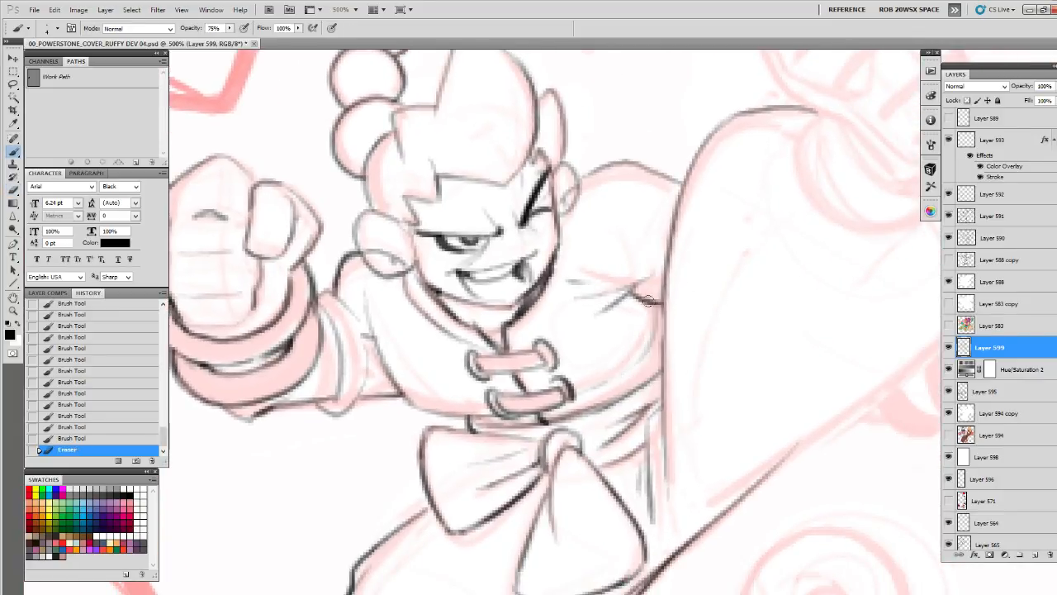
Draw the far side of the chest and fill the gap between the torso and raised leg with black
{"action": "mouse_move", "coordinate": [648, 300]}
{"action": "left_mouse_down"}
{"action": "mouse_move", "coordinate": [648, 351]}
{"action": "mouse_move", "coordinate": [591, 390]}
{"action": "left_mouse_up"}
{"action": "left_click_drag", "start_coordinate": [652, 350], "coordinate": [644, 384]}
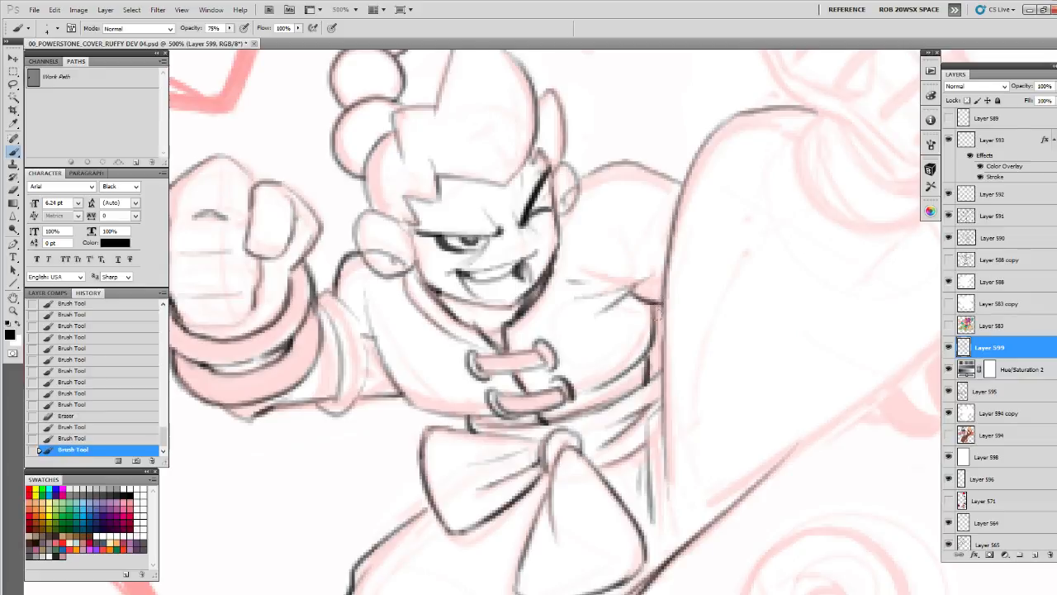
{"action": "left_click_drag", "start_coordinate": [659, 306], "coordinate": [649, 365]}
{"action": "left_click_drag", "start_coordinate": [659, 307], "coordinate": [647, 368]}
{"action": "left_click_drag", "start_coordinate": [658, 306], "coordinate": [646, 378]}
{"action": "mouse_move", "coordinate": [660, 336]}
{"action": "left_mouse_down"}
{"action": "mouse_move", "coordinate": [652, 377]}
{"action": "mouse_move", "coordinate": [661, 373]}
{"action": "mouse_move", "coordinate": [655, 343]}
{"action": "mouse_move", "coordinate": [608, 383]}
{"action": "left_mouse_up"}
{"action": "left_click_drag", "start_coordinate": [664, 306], "coordinate": [662, 373]}
{"action": "mouse_move", "coordinate": [663, 328]}
{"action": "left_mouse_down"}
{"action": "mouse_move", "coordinate": [664, 420]}
{"action": "mouse_move", "coordinate": [665, 320]}
{"action": "left_mouse_up"}
{"action": "left_click_drag", "start_coordinate": [670, 248], "coordinate": [670, 360]}
Outline the sole of the raised foot's shoe and add the second contour that gives the sole its thickness
{"action": "key", "text": "z"}
{"action": "left_click", "coordinate": [723, 336], "text": "alt"}
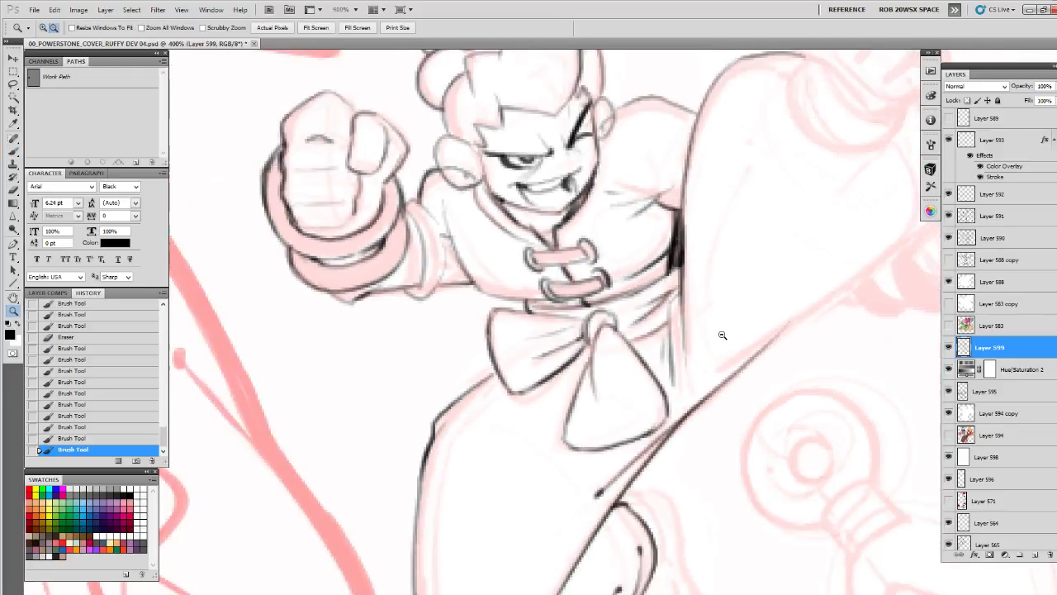
{"action": "left_click", "coordinate": [725, 337], "text": "alt"}
{"action": "left_click", "coordinate": [730, 340], "text": "alt"}
{"action": "mouse_move", "coordinate": [832, 277]}
{"action": "left_mouse_down"}
{"action": "mouse_move", "coordinate": [744, 268]}
{"action": "mouse_move", "coordinate": [696, 434]}
{"action": "left_mouse_up"}
{"action": "left_click", "coordinate": [751, 277]}
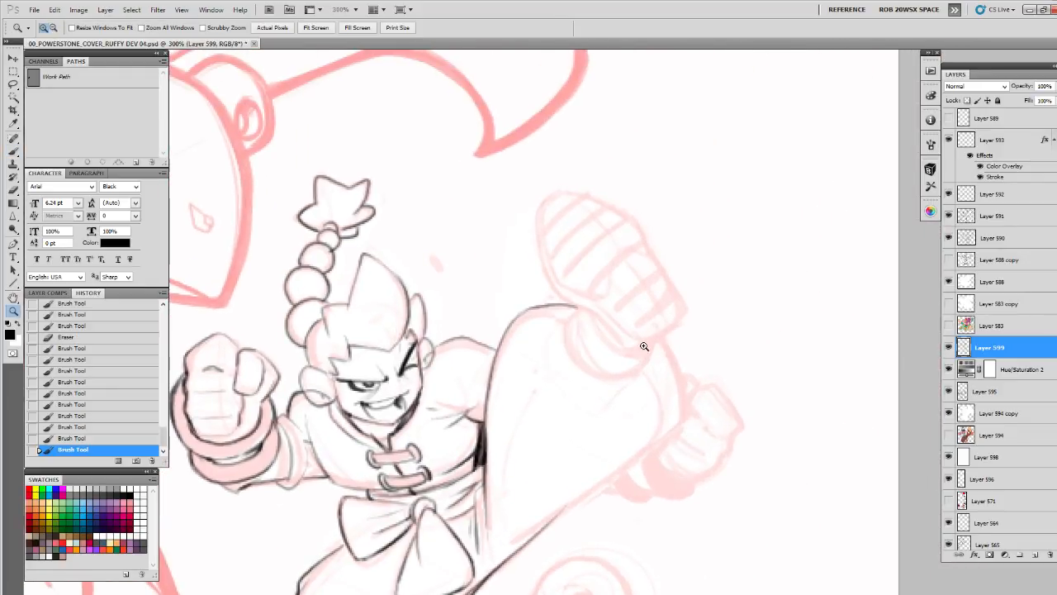
{"action": "key", "text": "b"}
{"action": "left_click_drag", "start_coordinate": [659, 305], "coordinate": [549, 314]}
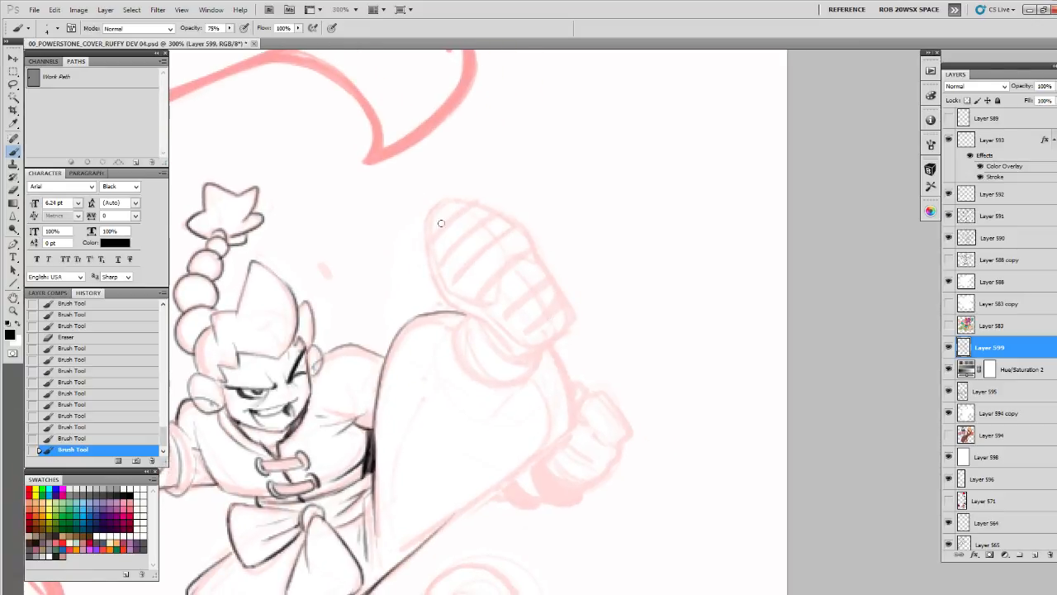
{"action": "mouse_move", "coordinate": [438, 210]}
{"action": "left_mouse_down"}
{"action": "mouse_move", "coordinate": [444, 285]}
{"action": "mouse_move", "coordinate": [524, 344]}
{"action": "left_mouse_up"}
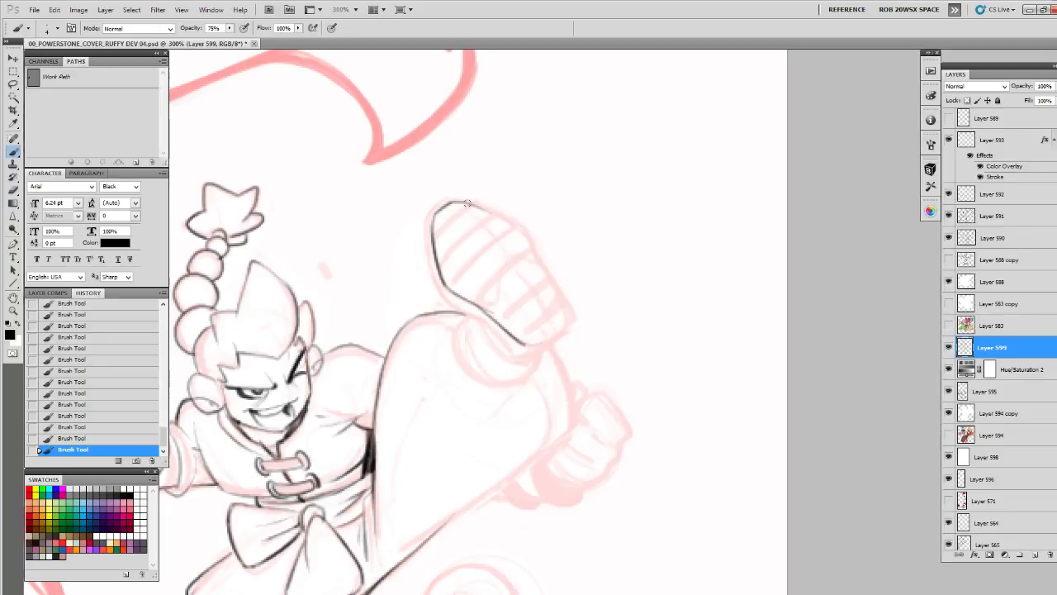
{"action": "mouse_move", "coordinate": [467, 202]}
{"action": "left_mouse_down"}
{"action": "mouse_move", "coordinate": [514, 226]}
{"action": "mouse_move", "coordinate": [564, 303]}
{"action": "left_mouse_up"}
{"action": "left_click_drag", "start_coordinate": [536, 264], "coordinate": [569, 314]}
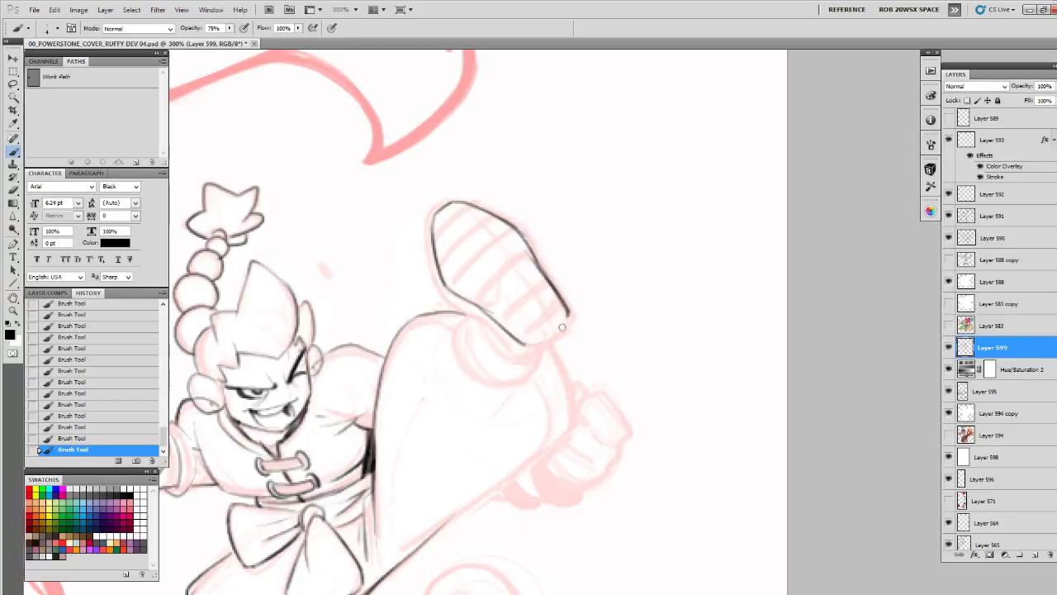
{"action": "left_click_drag", "start_coordinate": [529, 347], "coordinate": [556, 333]}
{"action": "mouse_move", "coordinate": [424, 240]}
{"action": "left_mouse_down"}
{"action": "mouse_move", "coordinate": [444, 299]}
{"action": "mouse_move", "coordinate": [513, 353]}
{"action": "left_mouse_up"}
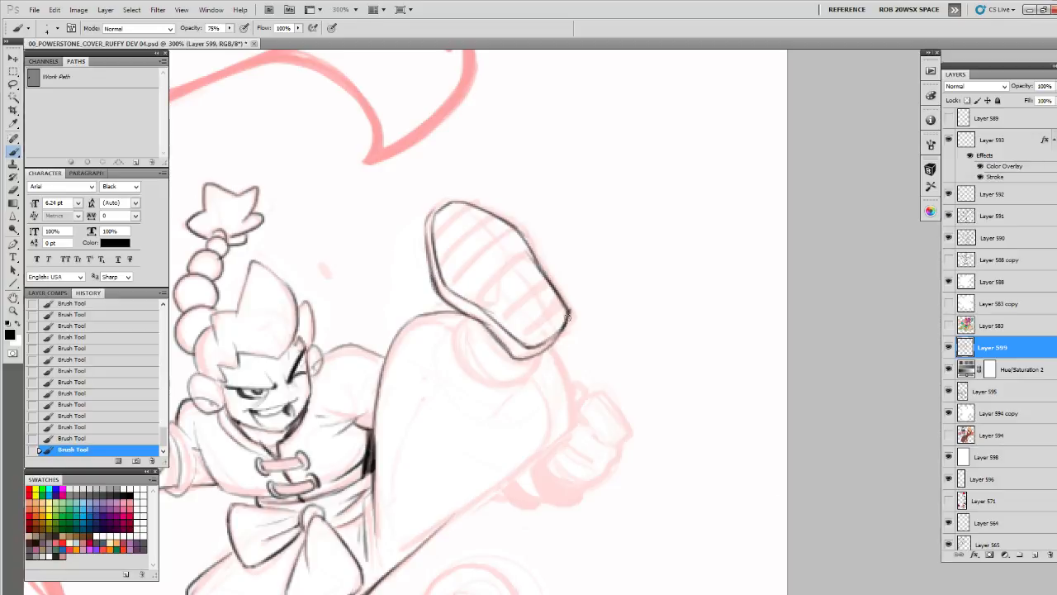
{"action": "left_click_drag", "start_coordinate": [568, 316], "coordinate": [537, 351]}
Draw the ankle line under the raised shoe and the curved trouser cuff around it
{"action": "left_click_drag", "start_coordinate": [475, 328], "coordinate": [528, 356]}
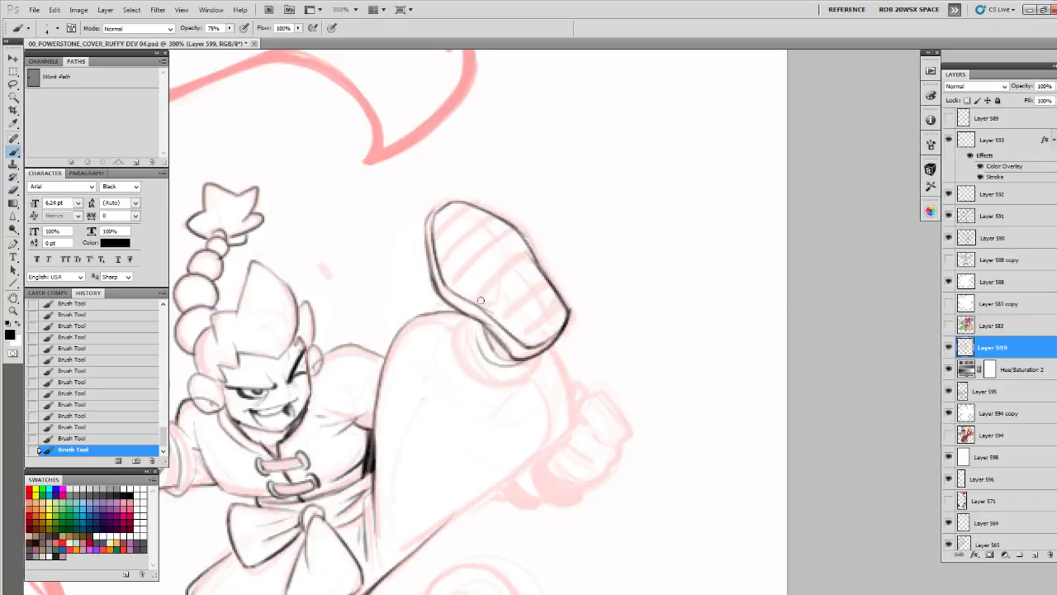
{"action": "mouse_move", "coordinate": [460, 317]}
{"action": "left_mouse_down"}
{"action": "mouse_move", "coordinate": [453, 346]}
{"action": "mouse_move", "coordinate": [483, 388]}
{"action": "mouse_move", "coordinate": [522, 378]}
{"action": "left_mouse_up"}
{"action": "mouse_move", "coordinate": [467, 320]}
{"action": "left_mouse_down"}
{"action": "mouse_move", "coordinate": [487, 388]}
{"action": "mouse_move", "coordinate": [538, 366]}
{"action": "mouse_move", "coordinate": [478, 382]}
{"action": "left_mouse_up"}
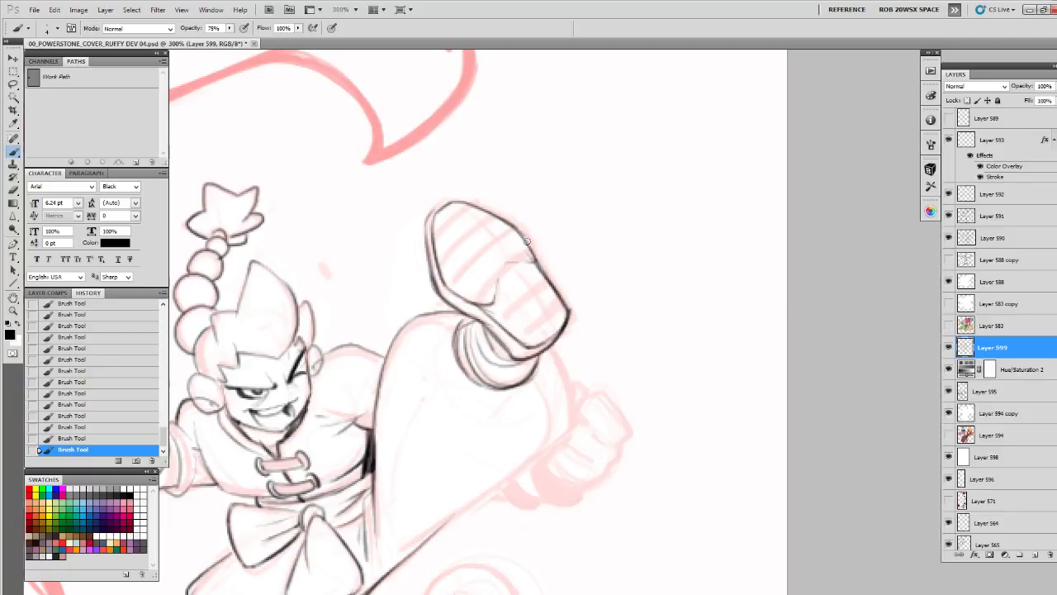
Finish the heel's edge at the side of the sole and reinforce the contours of the toe and upper trouser leg
{"action": "left_click_drag", "start_coordinate": [527, 241], "coordinate": [537, 263]}
{"action": "mouse_move", "coordinate": [446, 201]}
{"action": "left_mouse_down"}
{"action": "mouse_move", "coordinate": [425, 240]}
{"action": "mouse_move", "coordinate": [427, 278]}
{"action": "left_mouse_up"}
{"action": "left_click_drag", "start_coordinate": [415, 316], "coordinate": [452, 334]}
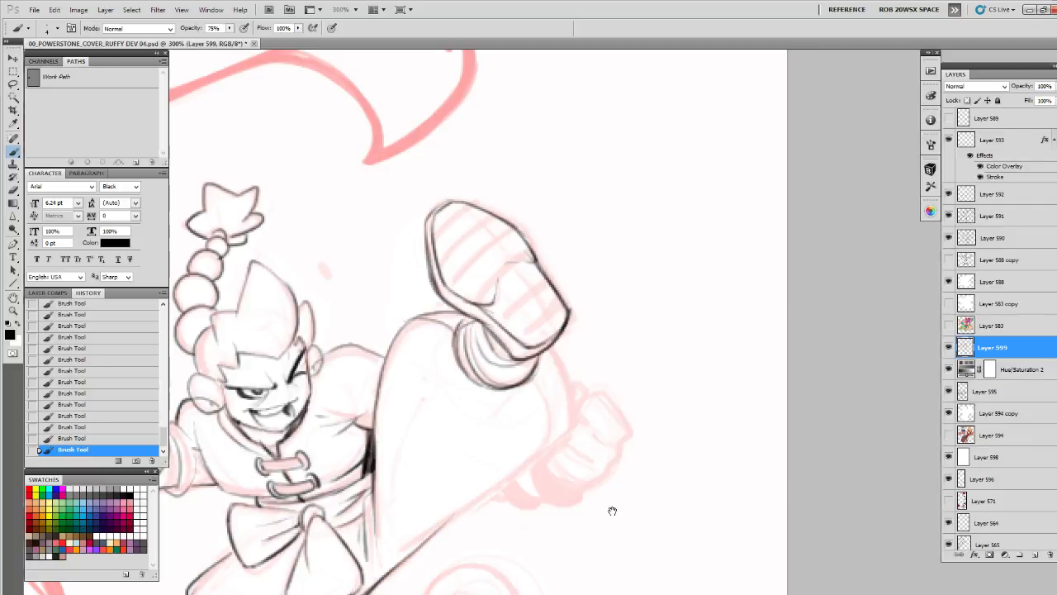
{"action": "left_click_drag", "start_coordinate": [611, 510], "coordinate": [774, 346]}
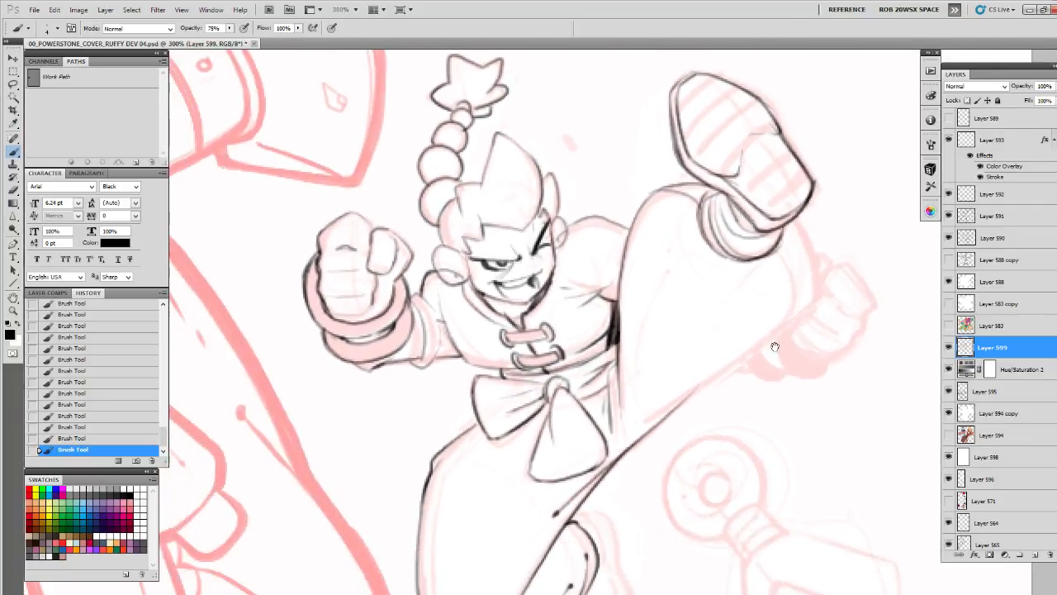
{"action": "left_click_drag", "start_coordinate": [579, 220], "coordinate": [579, 235]}
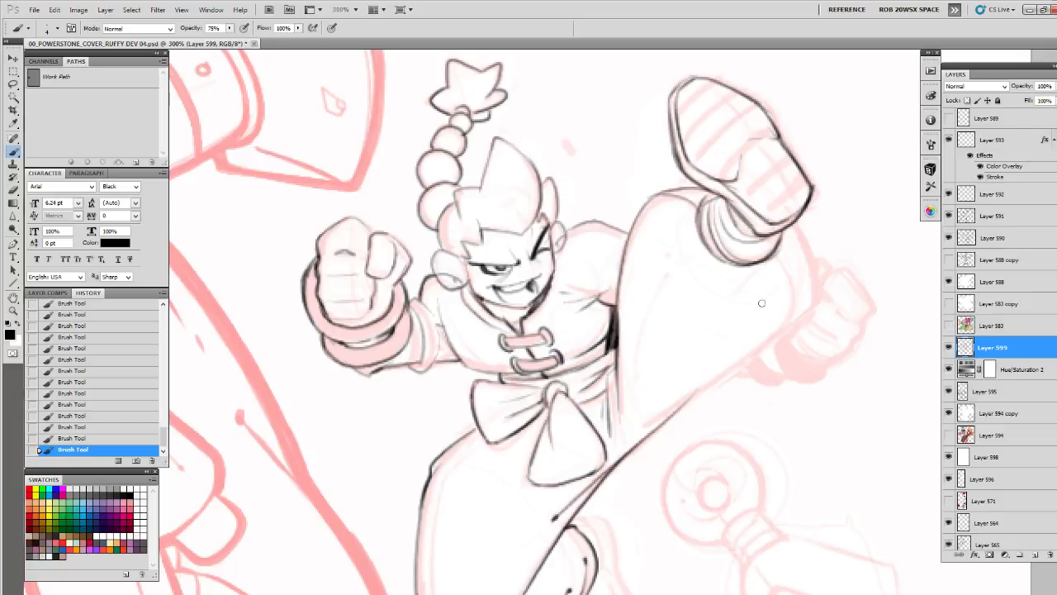
Ink the raised trouser leg's outer contour from below the shoe, around the bend, to the lower edge
{"action": "left_click_drag", "start_coordinate": [775, 331], "coordinate": [685, 264]}
{"action": "mouse_move", "coordinate": [699, 158]}
{"action": "left_mouse_down"}
{"action": "mouse_move", "coordinate": [722, 204]}
{"action": "mouse_move", "coordinate": [749, 130]}
{"action": "mouse_move", "coordinate": [749, 151]}
{"action": "mouse_move", "coordinate": [722, 179]}
{"action": "mouse_move", "coordinate": [568, 291]}
{"action": "mouse_move", "coordinate": [718, 184]}
{"action": "left_mouse_up"}
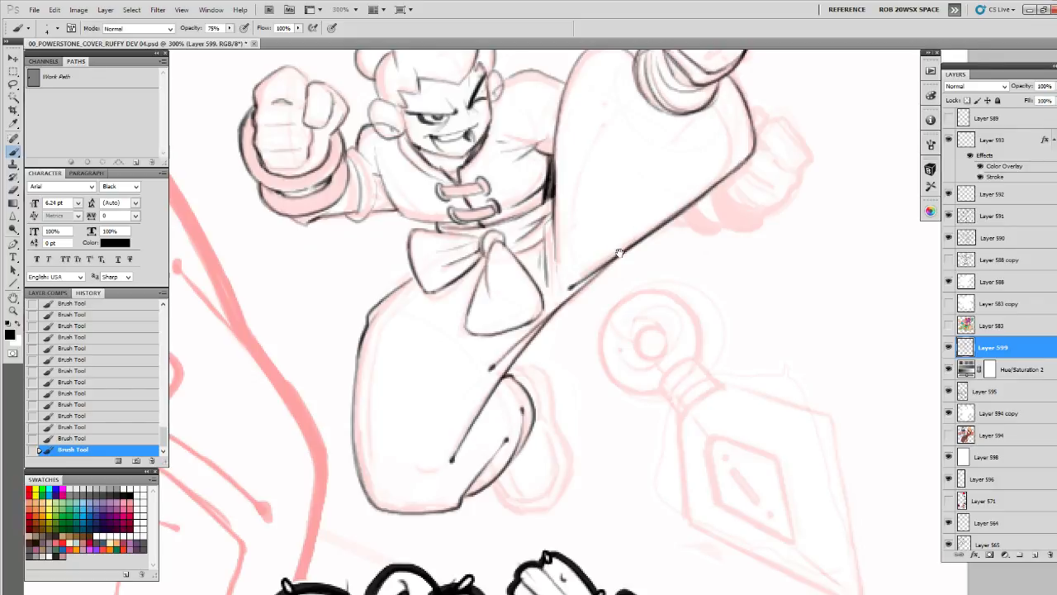
{"action": "left_click_drag", "start_coordinate": [564, 260], "coordinate": [583, 257]}
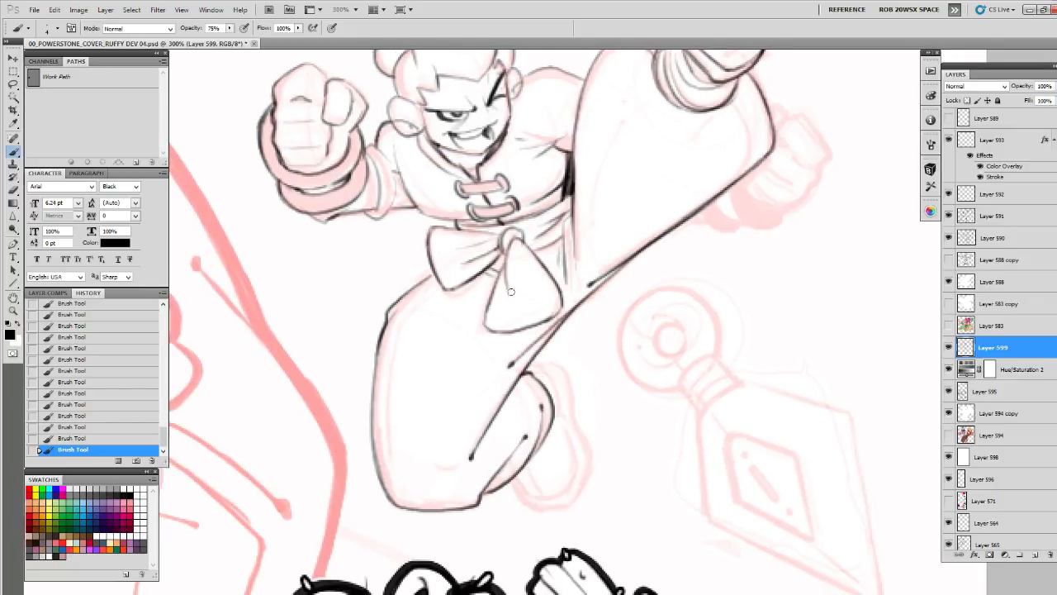
{"action": "left_click_drag", "start_coordinate": [482, 282], "coordinate": [583, 193]}
{"action": "mouse_move", "coordinate": [513, 208]}
{"action": "left_mouse_down"}
{"action": "mouse_move", "coordinate": [477, 262]}
{"action": "mouse_move", "coordinate": [471, 310]}
{"action": "mouse_move", "coordinate": [475, 268]}
{"action": "mouse_move", "coordinate": [483, 396]}
{"action": "mouse_move", "coordinate": [507, 420]}
{"action": "mouse_move", "coordinate": [584, 398]}
{"action": "left_mouse_up"}
{"action": "left_click_drag", "start_coordinate": [686, 224], "coordinate": [619, 435]}
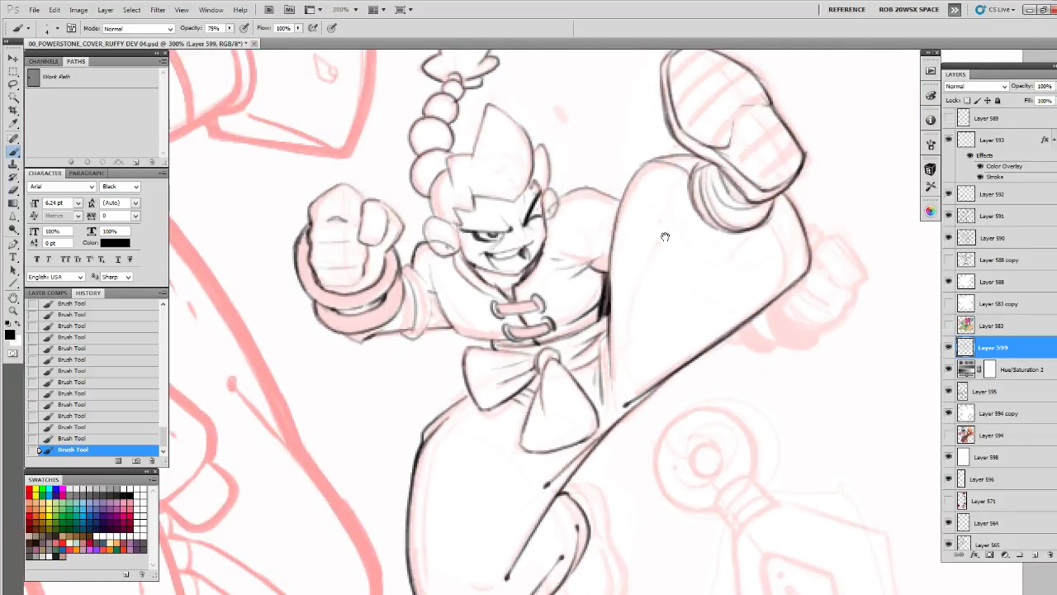
Add the inner fold line at the raised leg's bend and the long crease lines along its thigh and hip
{"action": "mouse_move", "coordinate": [818, 173]}
{"action": "left_mouse_down"}
{"action": "mouse_move", "coordinate": [644, 331]}
{"action": "mouse_move", "coordinate": [589, 322]}
{"action": "left_mouse_up"}
{"action": "left_click_drag", "start_coordinate": [576, 241], "coordinate": [620, 60]}
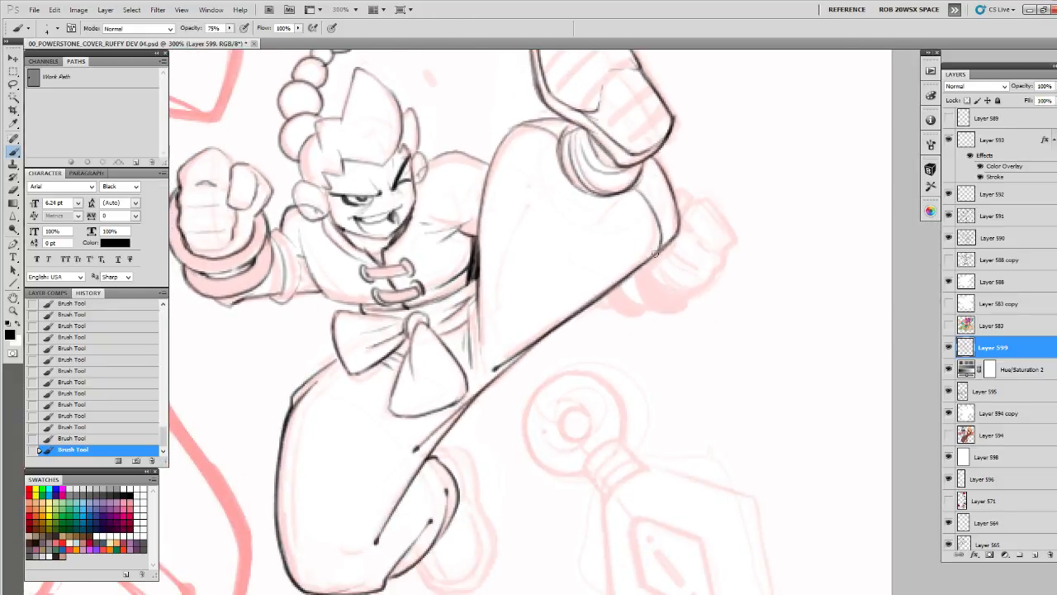
{"action": "left_click_drag", "start_coordinate": [565, 189], "coordinate": [636, 150]}
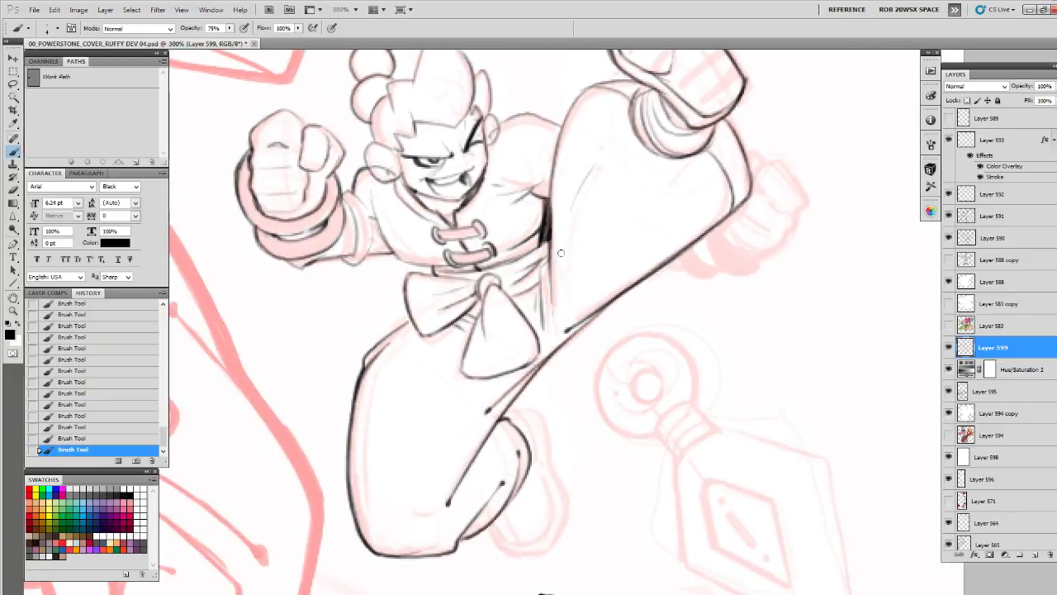
{"action": "left_click_drag", "start_coordinate": [553, 277], "coordinate": [677, 113]}
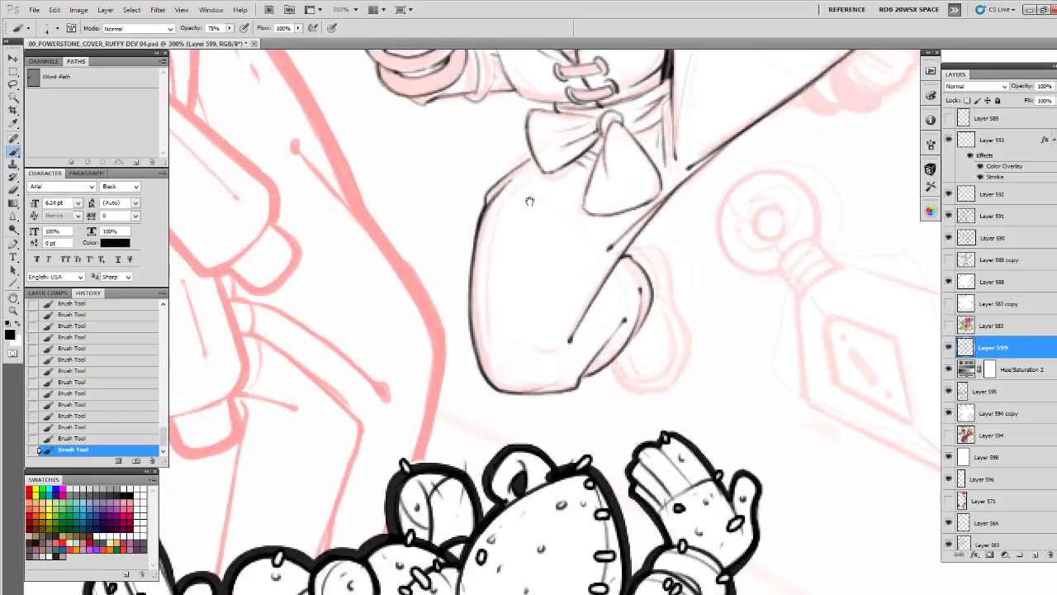
{"action": "left_click_drag", "start_coordinate": [550, 207], "coordinate": [575, 218]}
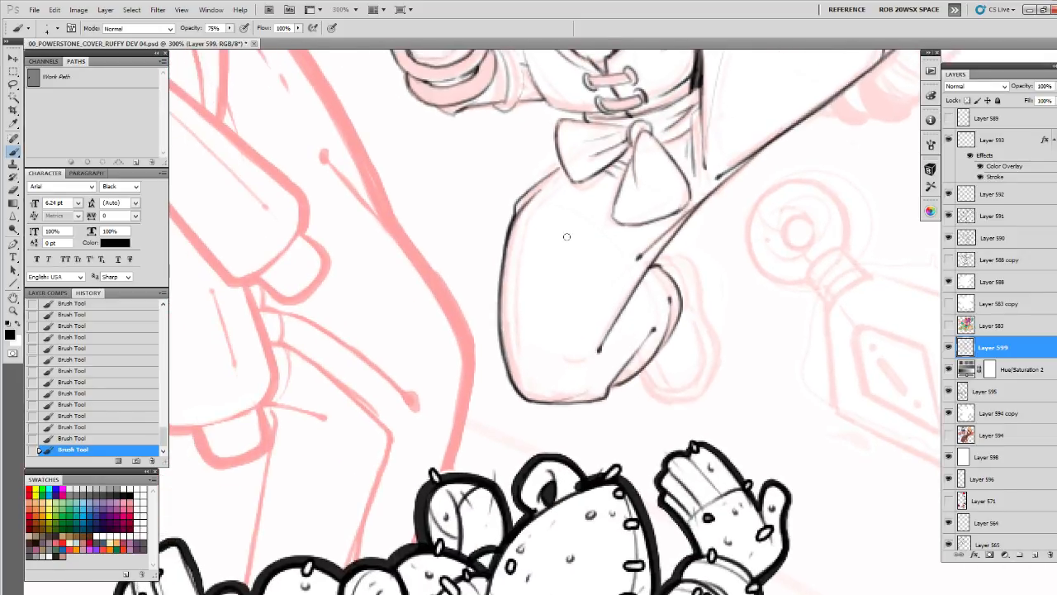
Outline the tucked foot's shoe behind the bent leg and add the second contour that gives its sole thickness
{"action": "mouse_move", "coordinate": [814, 276]}
{"action": "left_mouse_down"}
{"action": "mouse_move", "coordinate": [735, 320]}
{"action": "mouse_move", "coordinate": [689, 252]}
{"action": "left_mouse_up"}
{"action": "mouse_move", "coordinate": [517, 344]}
{"action": "left_mouse_down"}
{"action": "mouse_move", "coordinate": [530, 367]}
{"action": "mouse_move", "coordinate": [553, 373]}
{"action": "mouse_move", "coordinate": [568, 369]}
{"action": "mouse_move", "coordinate": [582, 324]}
{"action": "left_mouse_up"}
{"action": "mouse_move", "coordinate": [564, 286]}
{"action": "left_mouse_down"}
{"action": "mouse_move", "coordinate": [580, 318]}
{"action": "mouse_move", "coordinate": [571, 362]}
{"action": "mouse_move", "coordinate": [512, 353]}
{"action": "mouse_move", "coordinate": [531, 378]}
{"action": "mouse_move", "coordinate": [558, 381]}
{"action": "mouse_move", "coordinate": [588, 359]}
{"action": "mouse_move", "coordinate": [594, 320]}
{"action": "mouse_move", "coordinate": [578, 285]}
{"action": "left_mouse_up"}
{"action": "left_click_drag", "start_coordinate": [542, 238], "coordinate": [580, 328]}
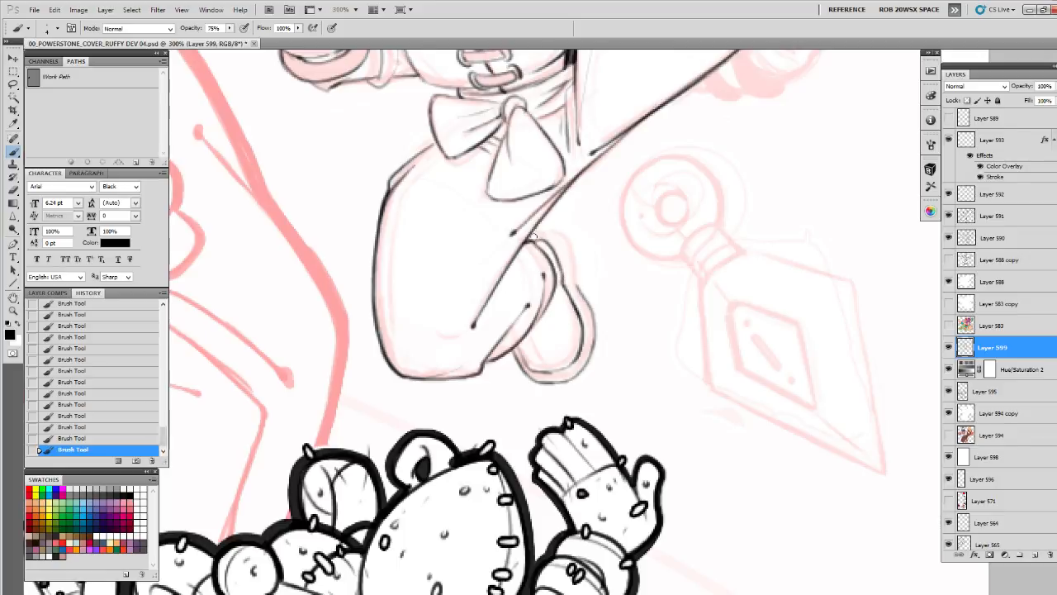
{"action": "mouse_move", "coordinate": [533, 237]}
{"action": "left_mouse_down"}
{"action": "mouse_move", "coordinate": [552, 231]}
{"action": "mouse_move", "coordinate": [581, 283]}
{"action": "left_mouse_up"}
{"action": "mouse_move", "coordinate": [536, 251]}
{"action": "left_mouse_down"}
{"action": "mouse_move", "coordinate": [578, 272]}
{"action": "mouse_move", "coordinate": [601, 344]}
{"action": "left_mouse_up"}
{"action": "left_click_drag", "start_coordinate": [529, 345], "coordinate": [540, 376]}
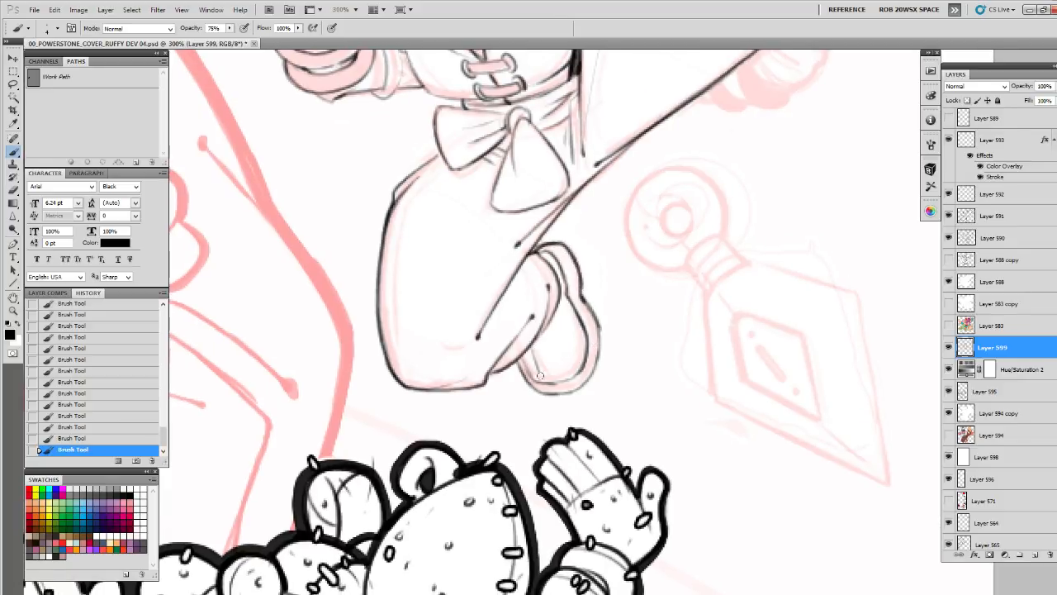
Outline the far fist behind the raised leg, with its finger lines, wristband and sleeve edge
{"action": "left_click_drag", "start_coordinate": [625, 226], "coordinate": [524, 413]}
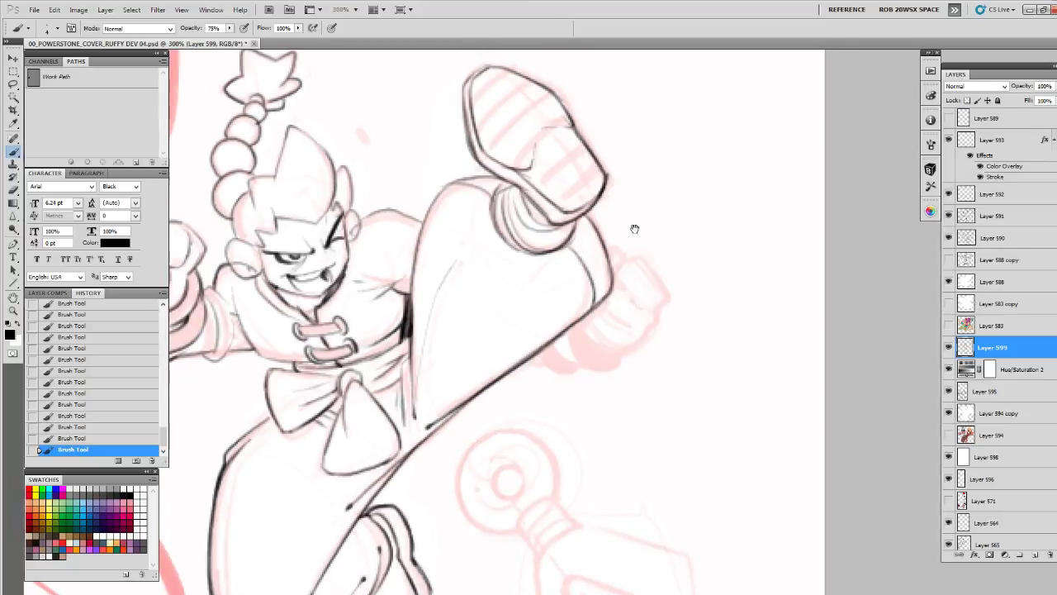
{"action": "mouse_move", "coordinate": [616, 266]}
{"action": "left_mouse_down"}
{"action": "mouse_move", "coordinate": [642, 254]}
{"action": "mouse_move", "coordinate": [668, 300]}
{"action": "left_mouse_up"}
{"action": "mouse_move", "coordinate": [663, 293]}
{"action": "left_mouse_down"}
{"action": "mouse_move", "coordinate": [673, 278]}
{"action": "mouse_move", "coordinate": [652, 318]}
{"action": "mouse_move", "coordinate": [607, 327]}
{"action": "mouse_move", "coordinate": [613, 339]}
{"action": "mouse_move", "coordinate": [648, 327]}
{"action": "mouse_move", "coordinate": [594, 312]}
{"action": "left_mouse_up"}
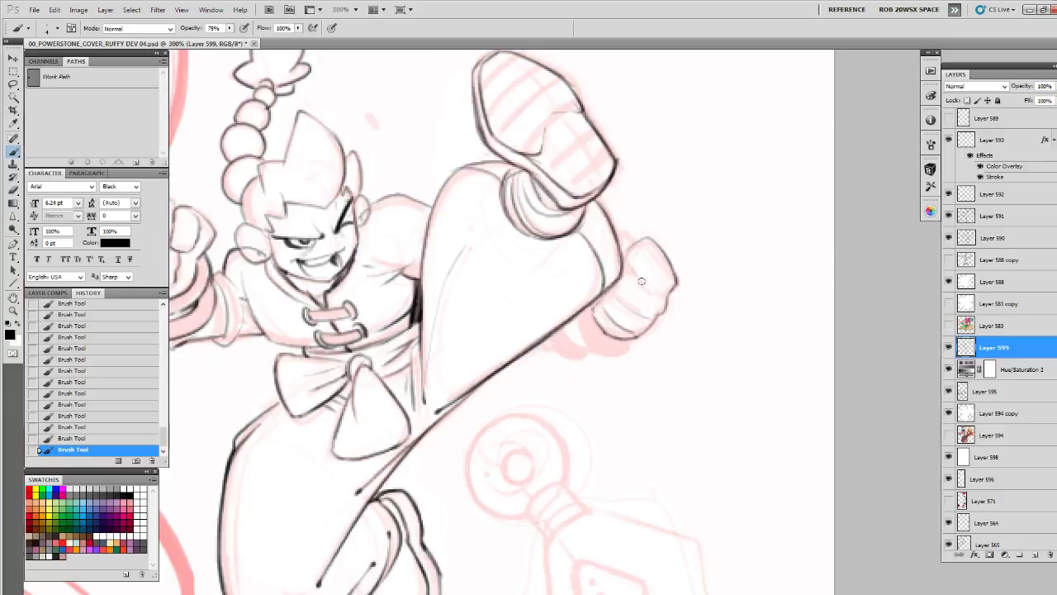
{"action": "mouse_move", "coordinate": [621, 264]}
{"action": "left_mouse_down"}
{"action": "mouse_move", "coordinate": [624, 239]}
{"action": "mouse_move", "coordinate": [635, 241]}
{"action": "left_mouse_up"}
{"action": "mouse_move", "coordinate": [612, 295]}
{"action": "left_mouse_down"}
{"action": "mouse_move", "coordinate": [582, 298]}
{"action": "mouse_move", "coordinate": [630, 292]}
{"action": "mouse_move", "coordinate": [725, 315]}
{"action": "mouse_move", "coordinate": [737, 298]}
{"action": "mouse_move", "coordinate": [697, 322]}
{"action": "mouse_move", "coordinate": [675, 310]}
{"action": "mouse_move", "coordinate": [662, 280]}
{"action": "mouse_move", "coordinate": [682, 315]}
{"action": "mouse_move", "coordinate": [656, 306]}
{"action": "mouse_move", "coordinate": [676, 326]}
{"action": "mouse_move", "coordinate": [648, 325]}
{"action": "mouse_move", "coordinate": [634, 303]}
{"action": "mouse_move", "coordinate": [623, 313]}
{"action": "mouse_move", "coordinate": [648, 323]}
{"action": "left_mouse_up"}
{"action": "left_click_drag", "start_coordinate": [680, 283], "coordinate": [637, 327]}
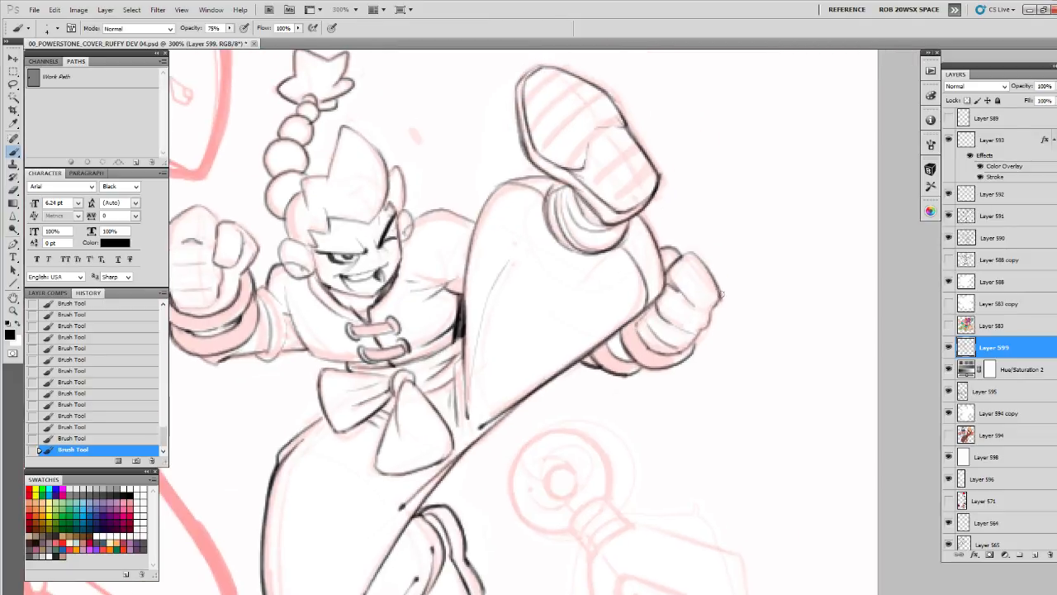
{"action": "left_click_drag", "start_coordinate": [721, 294], "coordinate": [686, 350]}
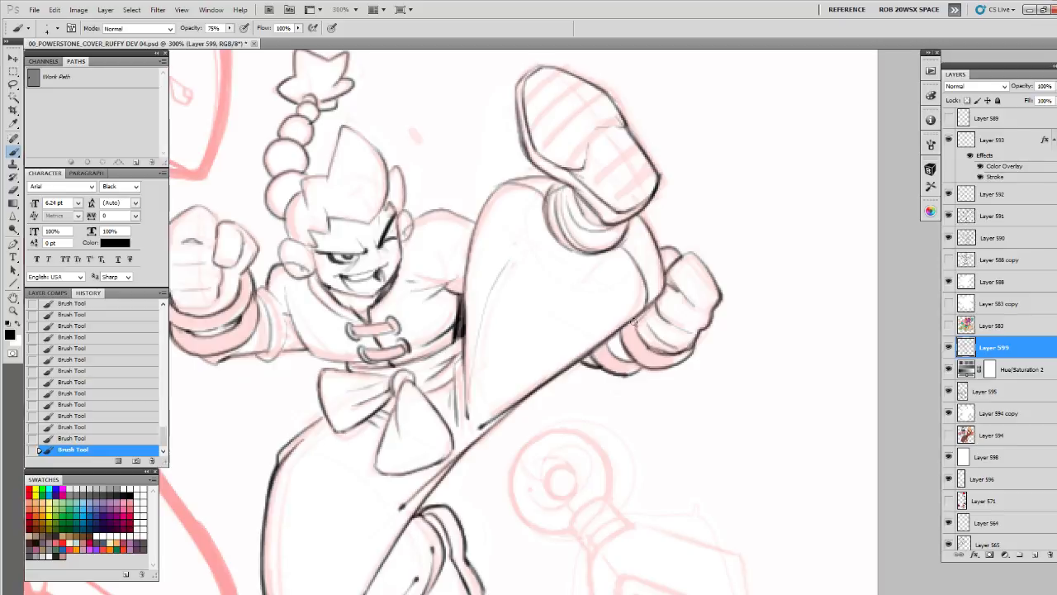
Reinforce the near fist's outline around the knuckles and thumb
{"action": "left_click_drag", "start_coordinate": [639, 248], "coordinate": [738, 223]}
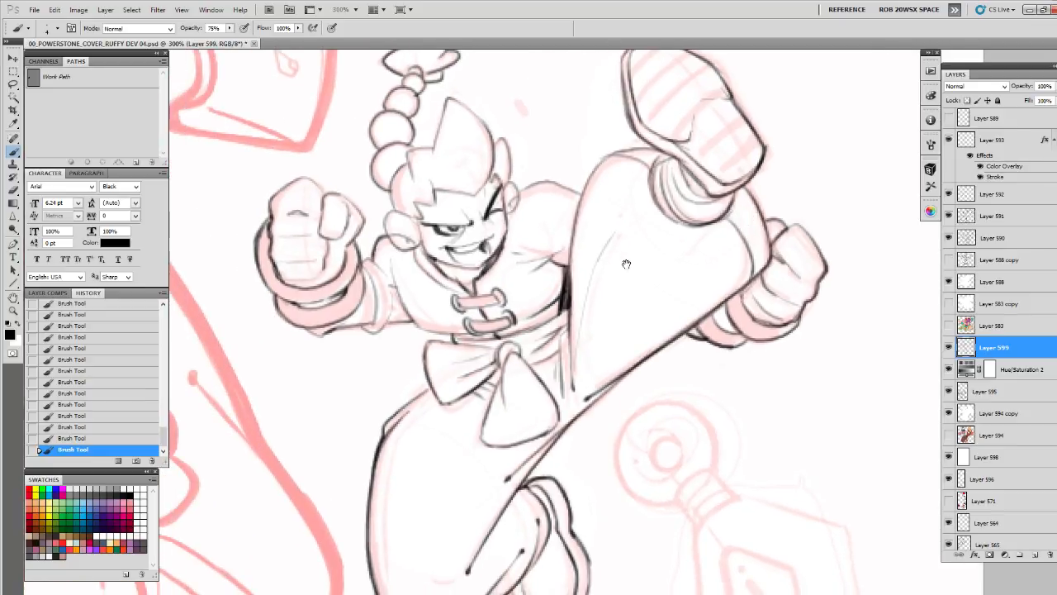
{"action": "left_click_drag", "start_coordinate": [563, 299], "coordinate": [799, 300]}
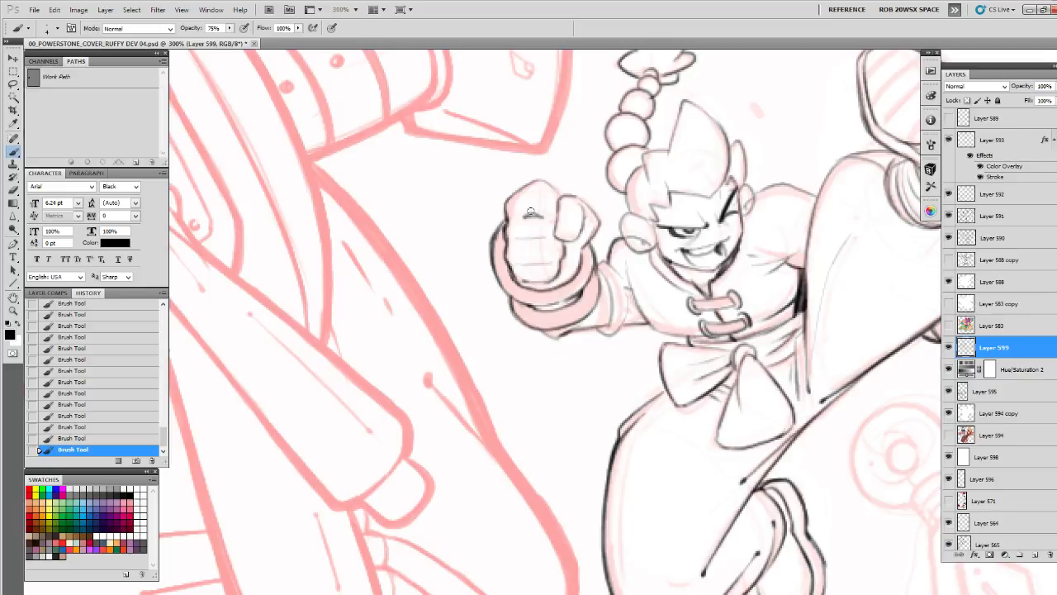
{"action": "left_click_drag", "start_coordinate": [589, 193], "coordinate": [577, 219]}
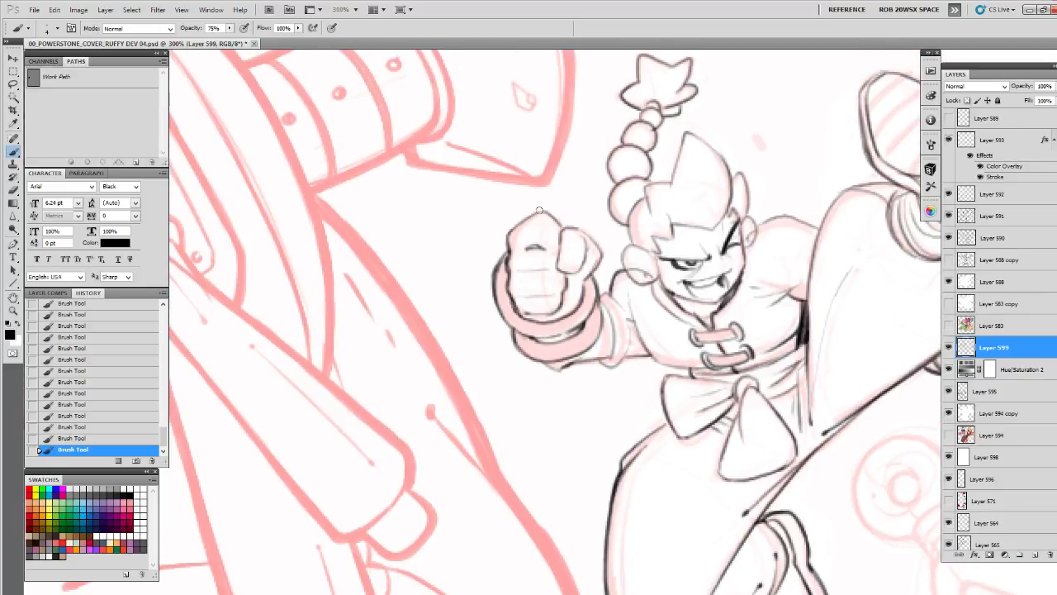
Draw the lengthwise centre line and the crosswise tread lines on the front part of the raised shoe's sole
{"action": "left_click_drag", "start_coordinate": [844, 306], "coordinate": [554, 440]}
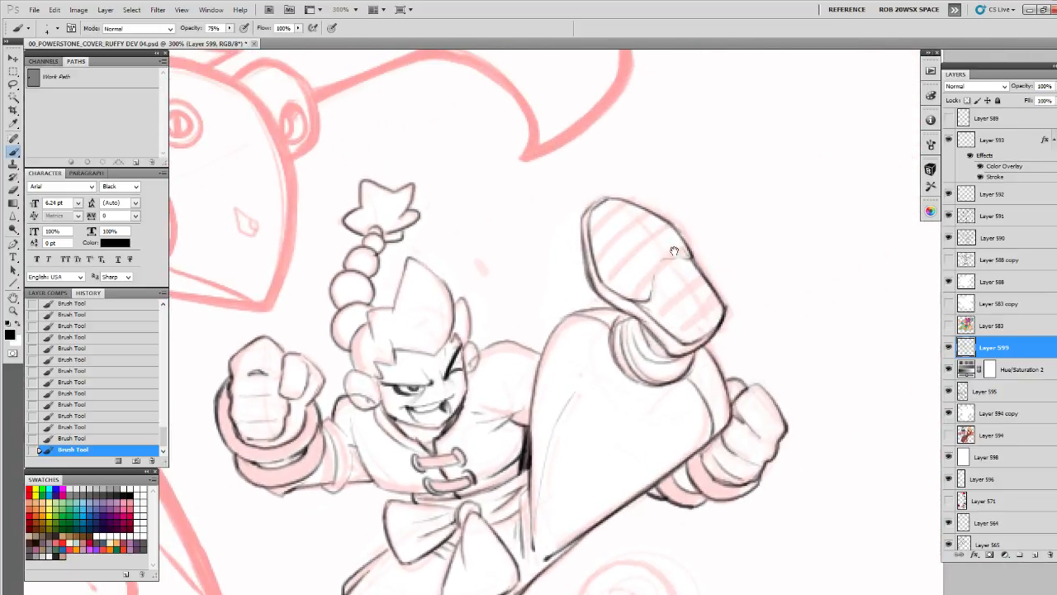
{"action": "left_click_drag", "start_coordinate": [677, 275], "coordinate": [659, 279]}
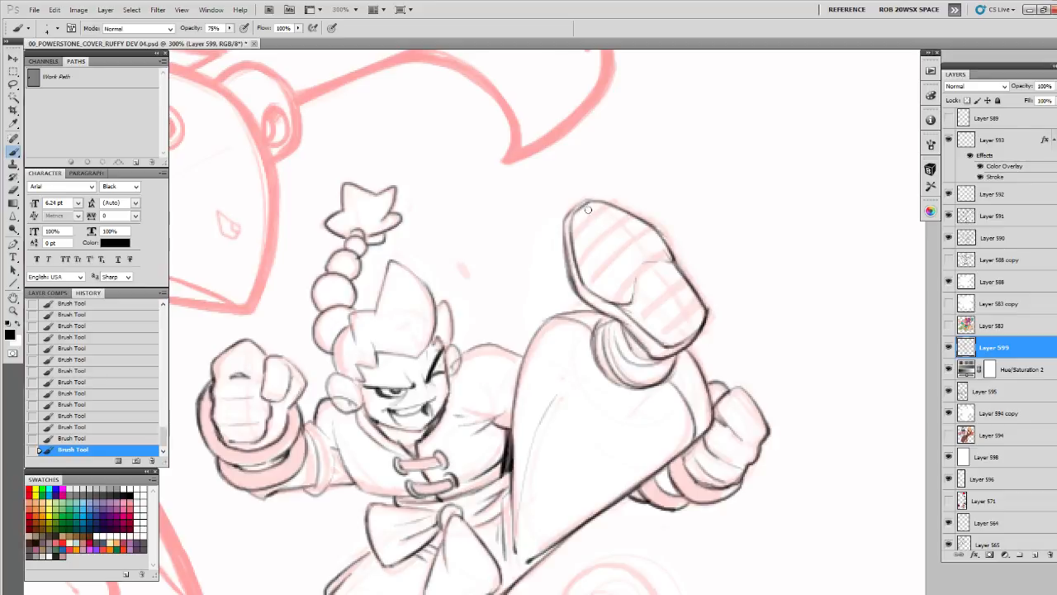
{"action": "left_click_drag", "start_coordinate": [583, 206], "coordinate": [638, 259]}
{"action": "mouse_move", "coordinate": [610, 227]}
{"action": "left_mouse_down"}
{"action": "mouse_move", "coordinate": [644, 268]}
{"action": "mouse_move", "coordinate": [725, 275]}
{"action": "left_mouse_up"}
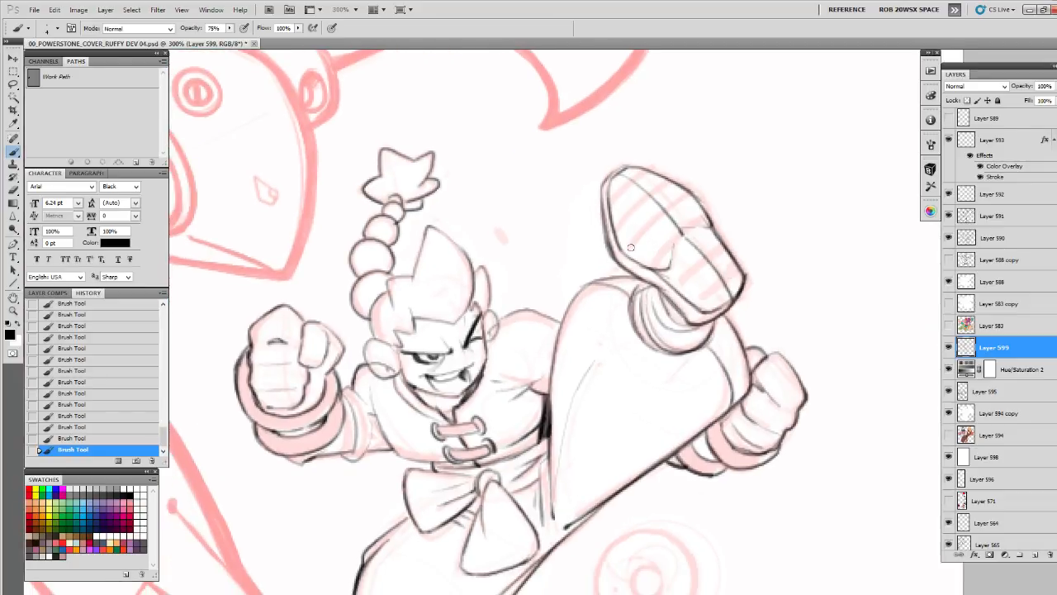
{"action": "left_click_drag", "start_coordinate": [630, 247], "coordinate": [690, 189]}
{"action": "left_click_drag", "start_coordinate": [618, 246], "coordinate": [688, 187]}
{"action": "mouse_move", "coordinate": [622, 221]}
{"action": "left_mouse_down"}
{"action": "mouse_move", "coordinate": [679, 179]}
{"action": "mouse_move", "coordinate": [659, 178]}
{"action": "left_mouse_up"}
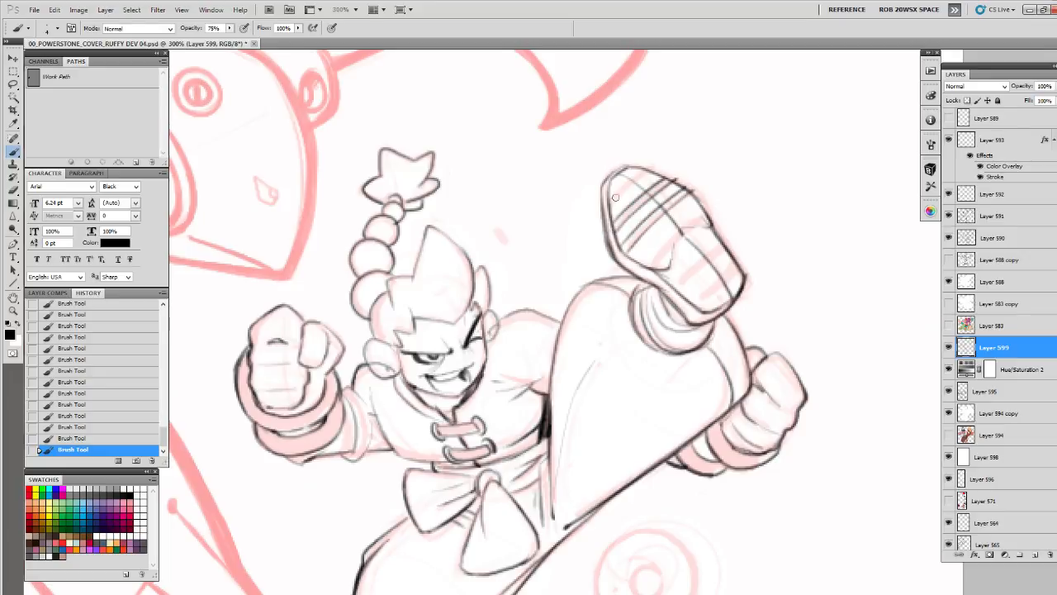
{"action": "mouse_move", "coordinate": [613, 204]}
{"action": "left_mouse_down"}
{"action": "mouse_move", "coordinate": [646, 170]}
{"action": "mouse_move", "coordinate": [678, 179]}
{"action": "left_mouse_up"}
{"action": "mouse_move", "coordinate": [641, 246]}
{"action": "left_mouse_down"}
{"action": "mouse_move", "coordinate": [691, 195]}
{"action": "mouse_move", "coordinate": [701, 198]}
{"action": "left_mouse_up"}
Draw the crosswise tread lines on the heel part of the raised shoe's sole
{"action": "left_click_drag", "start_coordinate": [725, 213], "coordinate": [651, 212]}
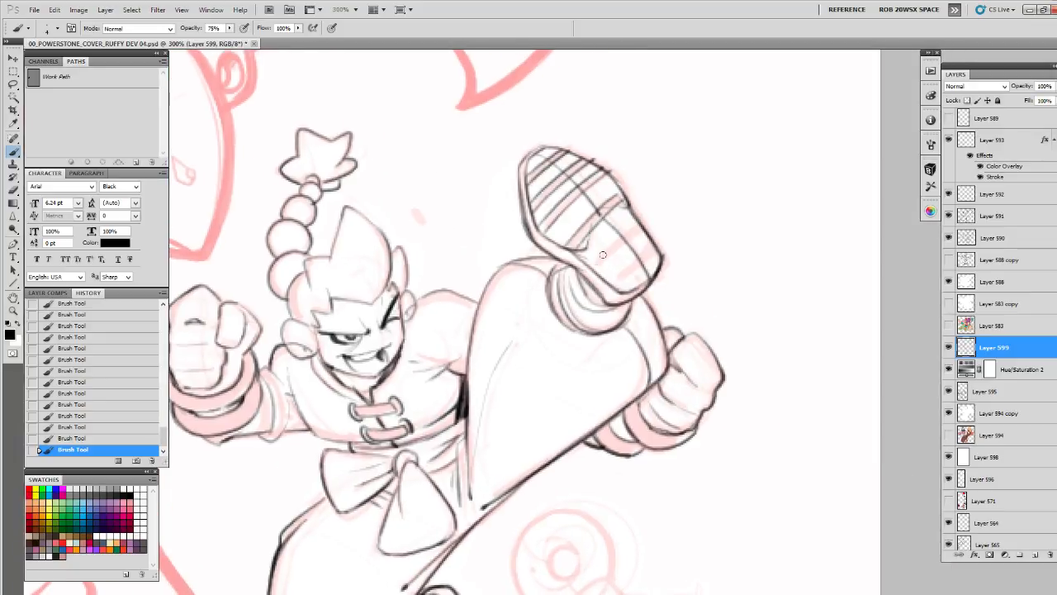
{"action": "left_click_drag", "start_coordinate": [590, 268], "coordinate": [634, 220]}
{"action": "mouse_move", "coordinate": [597, 275]}
{"action": "left_mouse_down"}
{"action": "mouse_move", "coordinate": [643, 228]}
{"action": "mouse_move", "coordinate": [654, 239]}
{"action": "left_mouse_up"}
{"action": "left_click_drag", "start_coordinate": [625, 287], "coordinate": [662, 255]}
Add the cuff's curved edge at the tucked foot, an inner contour along the bent leg, and a firmer raised-thigh outline
{"action": "left_click_drag", "start_coordinate": [620, 361], "coordinate": [792, 131]}
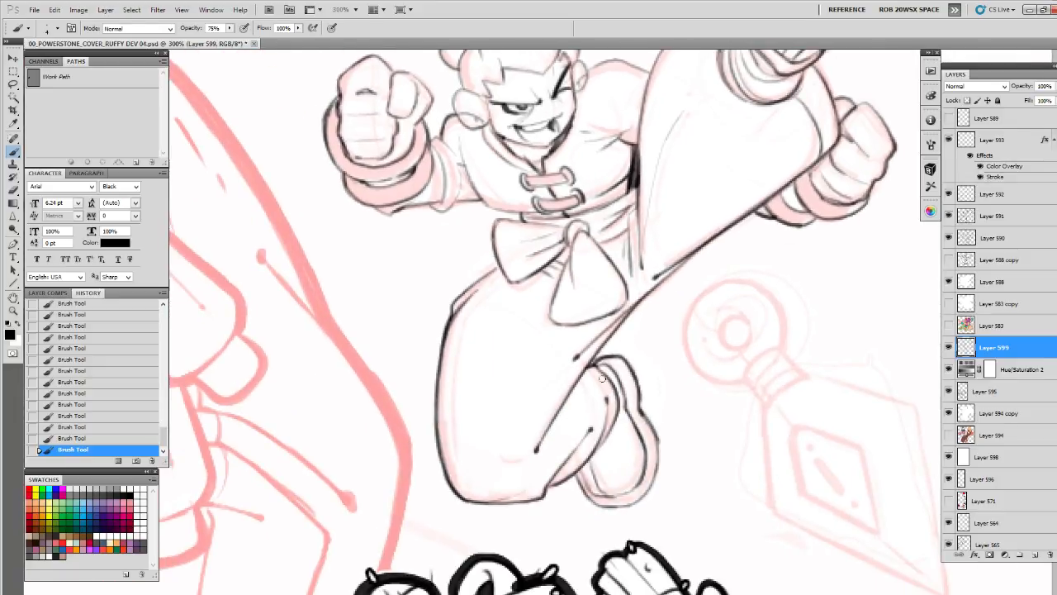
{"action": "mouse_move", "coordinate": [584, 370]}
{"action": "left_mouse_down"}
{"action": "mouse_move", "coordinate": [609, 428]}
{"action": "mouse_move", "coordinate": [605, 454]}
{"action": "left_mouse_up"}
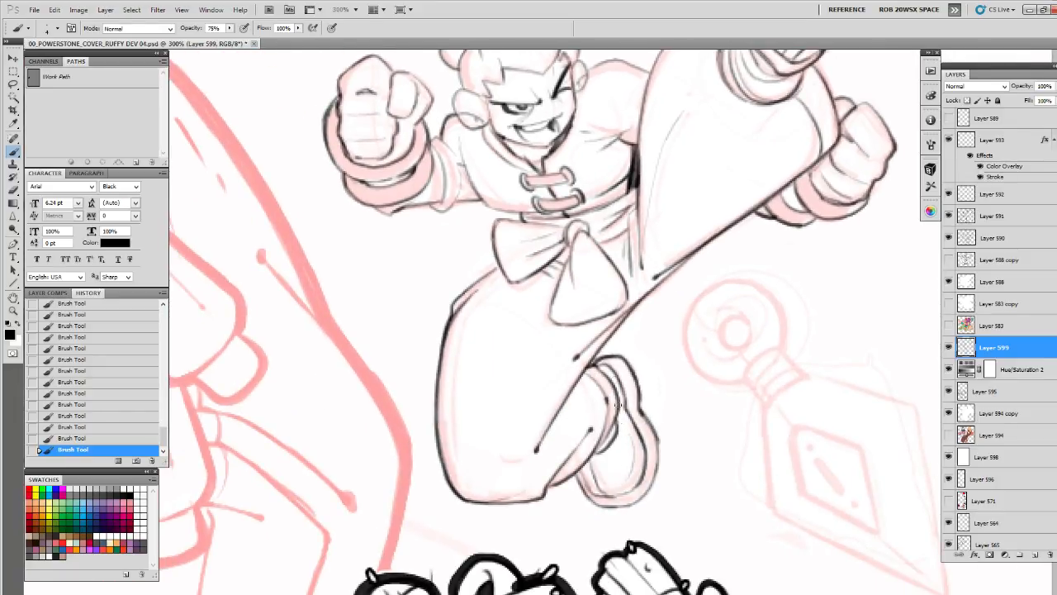
{"action": "mouse_move", "coordinate": [534, 302]}
{"action": "left_mouse_down"}
{"action": "mouse_move", "coordinate": [550, 305]}
{"action": "mouse_move", "coordinate": [561, 251]}
{"action": "mouse_move", "coordinate": [519, 281]}
{"action": "mouse_move", "coordinate": [510, 374]}
{"action": "mouse_move", "coordinate": [513, 442]}
{"action": "mouse_move", "coordinate": [543, 467]}
{"action": "left_mouse_up"}
{"action": "left_click_drag", "start_coordinate": [732, 275], "coordinate": [606, 320]}
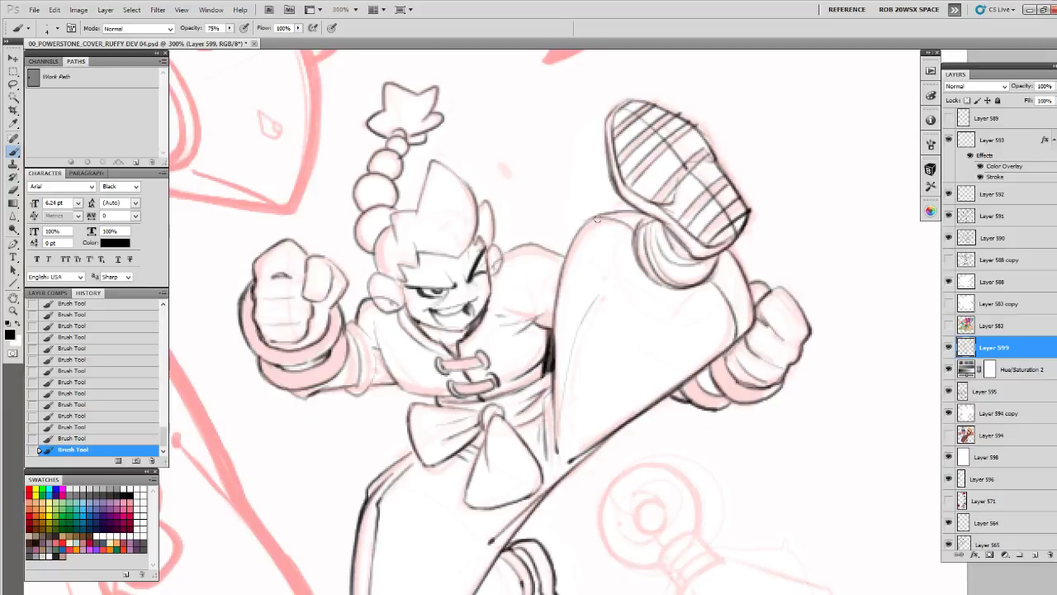
{"action": "left_click_drag", "start_coordinate": [597, 219], "coordinate": [559, 288]}
Add the collar's second trim line, detail the cord fasteners and strengthen the tunic's near side
{"action": "mouse_move", "coordinate": [520, 312]}
{"action": "left_mouse_down"}
{"action": "mouse_move", "coordinate": [600, 269]}
{"action": "mouse_move", "coordinate": [583, 269]}
{"action": "left_mouse_up"}
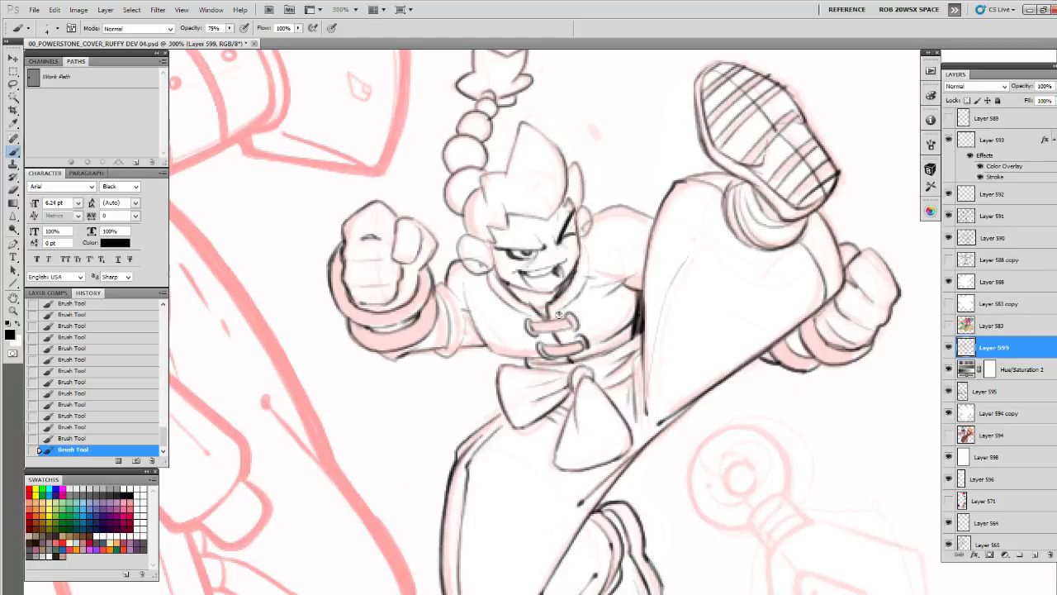
{"action": "mouse_move", "coordinate": [587, 244]}
{"action": "left_mouse_down"}
{"action": "mouse_move", "coordinate": [590, 269]}
{"action": "mouse_move", "coordinate": [563, 312]}
{"action": "left_mouse_up"}
{"action": "left_click_drag", "start_coordinate": [493, 286], "coordinate": [474, 286]}
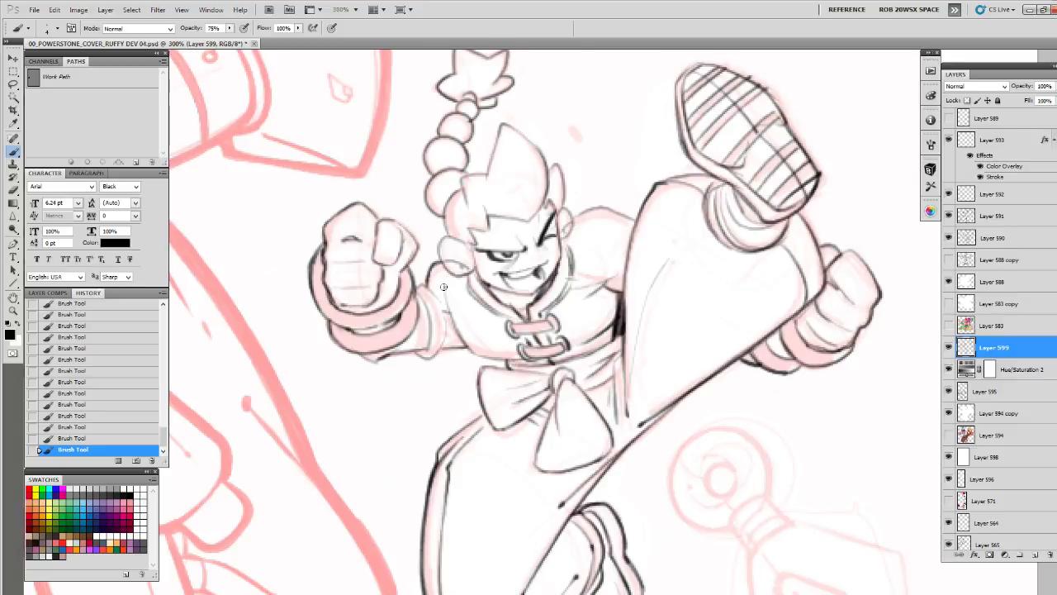
{"action": "mouse_move", "coordinate": [443, 286]}
{"action": "left_mouse_down"}
{"action": "mouse_move", "coordinate": [483, 358]}
{"action": "mouse_move", "coordinate": [525, 360]}
{"action": "left_mouse_up"}
{"action": "left_click_drag", "start_coordinate": [443, 346], "coordinate": [618, 328]}
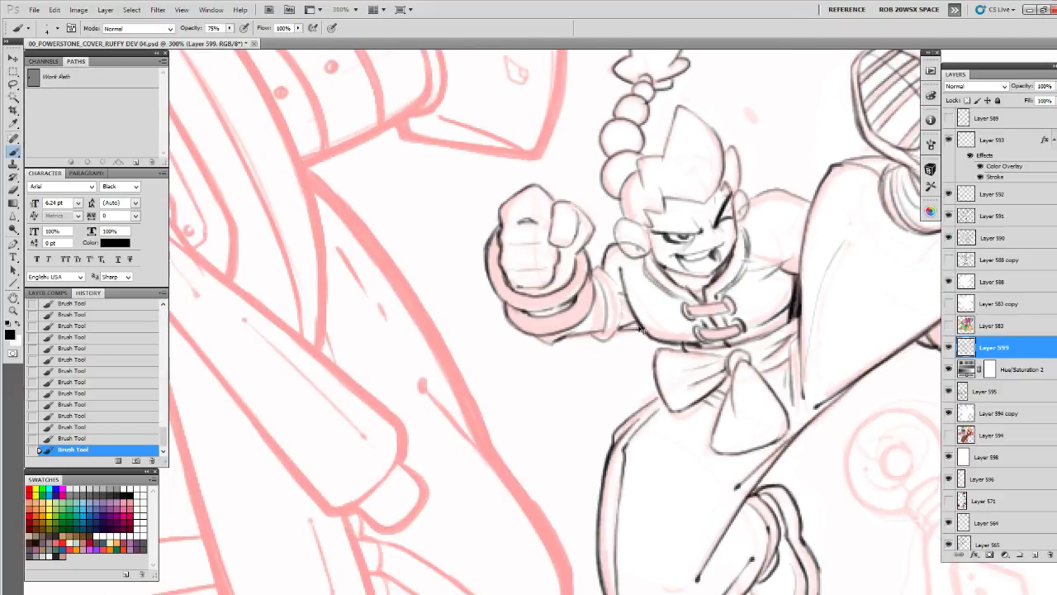
Darken the underside of the near sleeve and outline the far ear and the hair beside it
{"action": "mouse_move", "coordinate": [590, 333]}
{"action": "left_mouse_down"}
{"action": "mouse_move", "coordinate": [536, 339]}
{"action": "mouse_move", "coordinate": [571, 411]}
{"action": "left_mouse_up"}
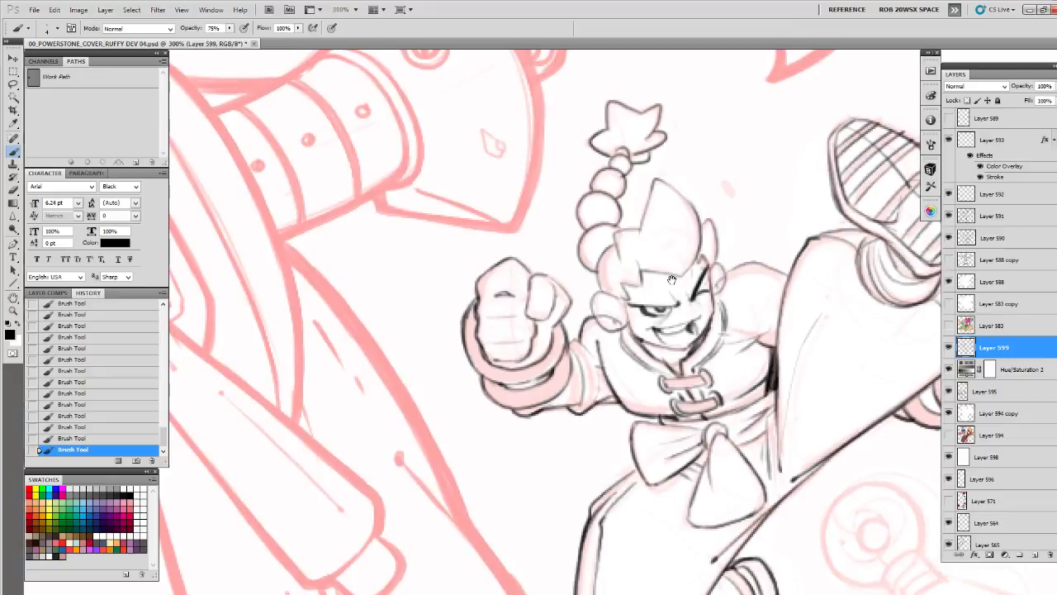
{"action": "mouse_move", "coordinate": [614, 245]}
{"action": "left_mouse_down"}
{"action": "mouse_move", "coordinate": [593, 270]}
{"action": "mouse_move", "coordinate": [570, 339]}
{"action": "mouse_move", "coordinate": [591, 357]}
{"action": "mouse_move", "coordinate": [609, 339]}
{"action": "left_mouse_up"}
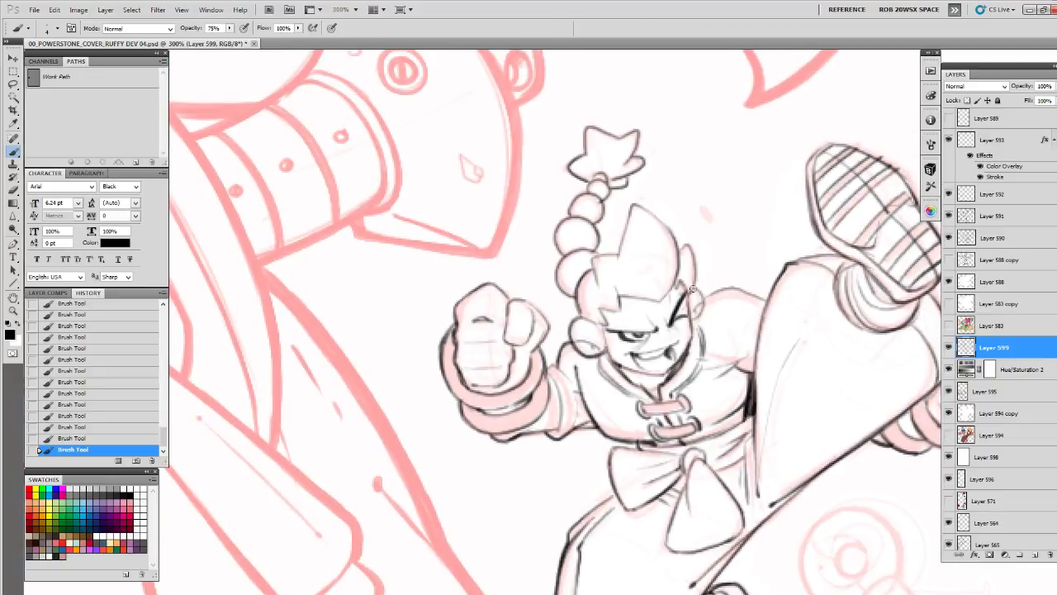
{"action": "mouse_move", "coordinate": [693, 289]}
{"action": "left_mouse_down"}
{"action": "mouse_move", "coordinate": [702, 310]}
{"action": "mouse_move", "coordinate": [690, 318]}
{"action": "mouse_move", "coordinate": [673, 305]}
{"action": "left_mouse_up"}
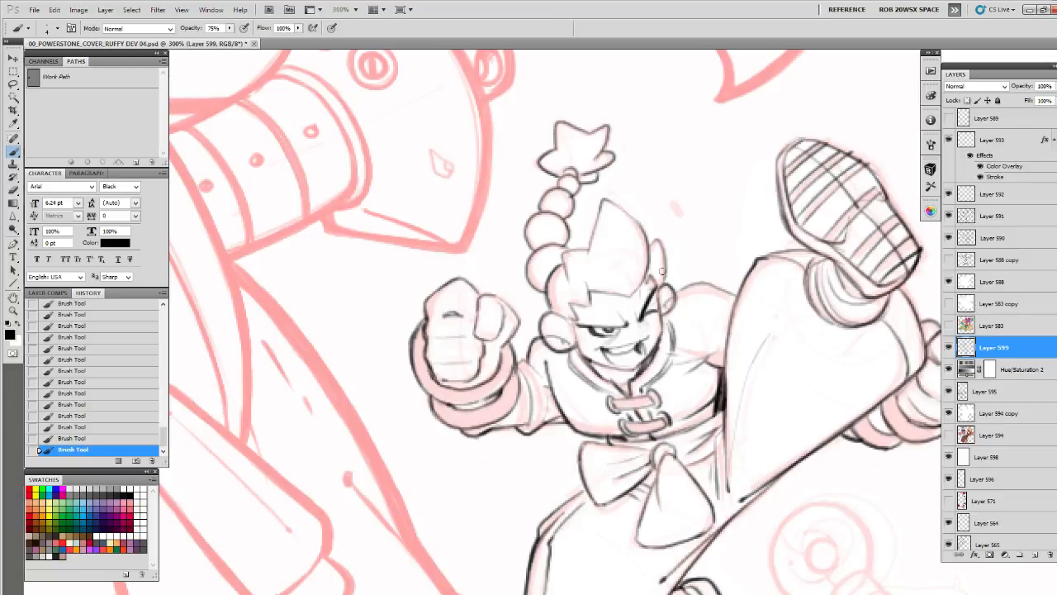
{"action": "mouse_move", "coordinate": [661, 270]}
{"action": "left_mouse_down"}
{"action": "mouse_move", "coordinate": [615, 227]}
{"action": "mouse_move", "coordinate": [566, 204]}
{"action": "mouse_move", "coordinate": [629, 233]}
{"action": "left_mouse_up"}
Erase stray marks and redraw the far shoulder's contour and neighbouring upper-body lines with darker brush strokes
{"action": "key", "text": "e"}
{"action": "mouse_move", "coordinate": [629, 233]}
{"action": "left_mouse_down"}
{"action": "mouse_move", "coordinate": [619, 246]}
{"action": "mouse_move", "coordinate": [555, 251]}
{"action": "mouse_move", "coordinate": [534, 234]}
{"action": "mouse_move", "coordinate": [567, 247]}
{"action": "mouse_move", "coordinate": [541, 231]}
{"action": "mouse_move", "coordinate": [504, 239]}
{"action": "left_mouse_up"}
{"action": "key", "text": "b"}
{"action": "mouse_move", "coordinate": [558, 267]}
{"action": "left_mouse_down"}
{"action": "mouse_move", "coordinate": [551, 322]}
{"action": "mouse_move", "coordinate": [559, 318]}
{"action": "mouse_move", "coordinate": [546, 305]}
{"action": "mouse_move", "coordinate": [532, 310]}
{"action": "left_mouse_up"}
{"action": "key", "text": "e"}
{"action": "key", "text": "b"}
{"action": "mouse_move", "coordinate": [535, 307]}
{"action": "left_mouse_down"}
{"action": "mouse_move", "coordinate": [520, 317]}
{"action": "mouse_move", "coordinate": [527, 299]}
{"action": "left_mouse_up"}
{"action": "mouse_move", "coordinate": [483, 263]}
{"action": "left_mouse_down"}
{"action": "mouse_move", "coordinate": [526, 246]}
{"action": "mouse_move", "coordinate": [538, 266]}
{"action": "mouse_move", "coordinate": [524, 289]}
{"action": "left_mouse_up"}
{"action": "left_click_drag", "start_coordinate": [537, 261], "coordinate": [532, 271]}
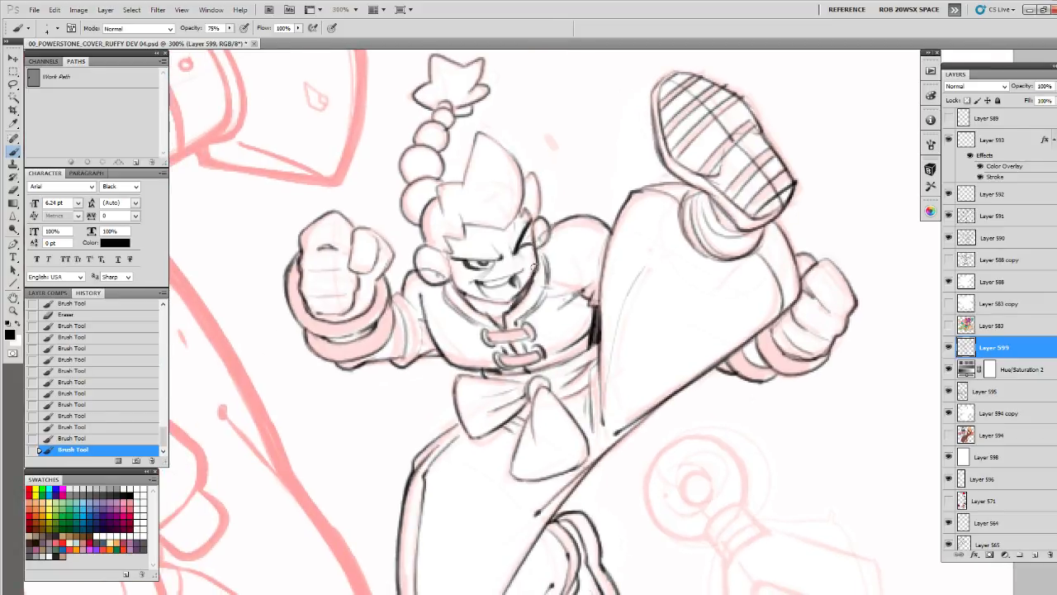
{"action": "mouse_move", "coordinate": [833, 370]}
{"action": "left_mouse_down"}
{"action": "mouse_move", "coordinate": [745, 214]}
{"action": "mouse_move", "coordinate": [701, 203]}
{"action": "mouse_move", "coordinate": [714, 219]}
{"action": "left_mouse_up"}
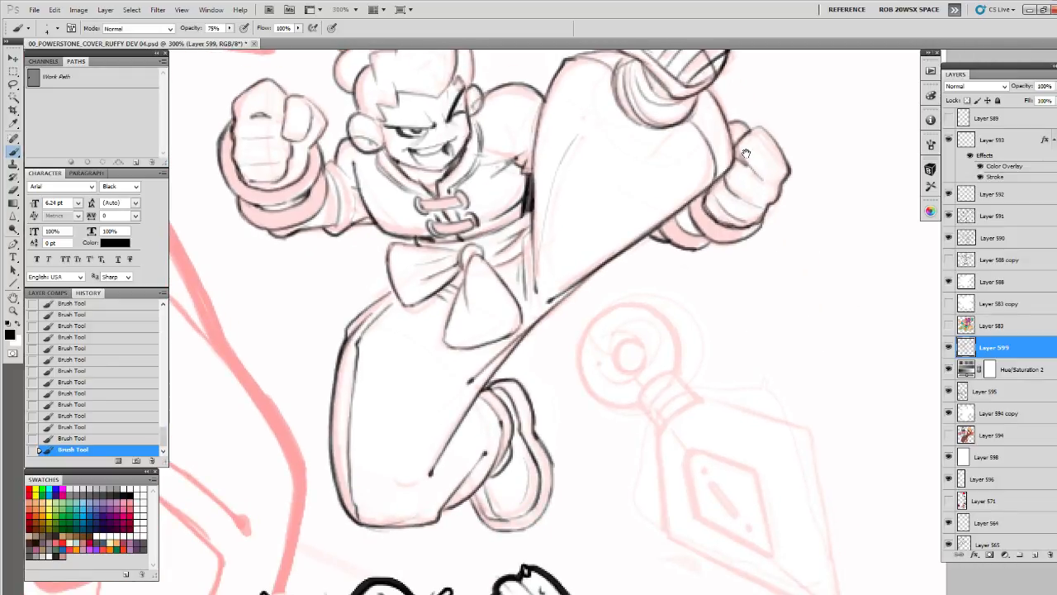
{"action": "mouse_move", "coordinate": [745, 153]}
{"action": "left_mouse_down"}
{"action": "mouse_move", "coordinate": [726, 161]}
{"action": "mouse_move", "coordinate": [706, 216]}
{"action": "left_mouse_up"}
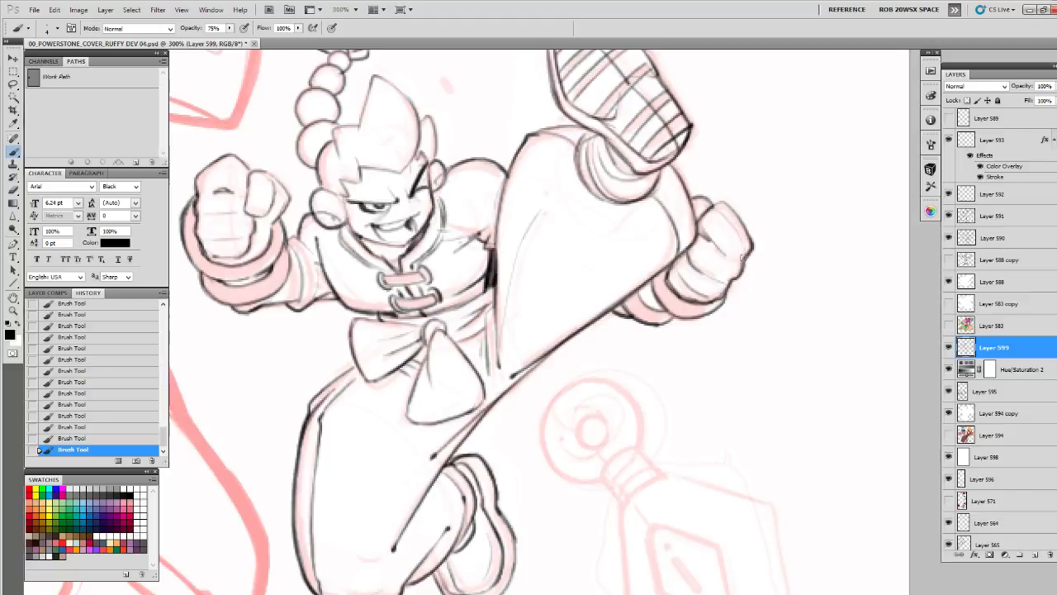
{"action": "left_click_drag", "start_coordinate": [316, 214], "coordinate": [620, 301]}
{"action": "left_click_drag", "start_coordinate": [757, 248], "coordinate": [634, 298]}
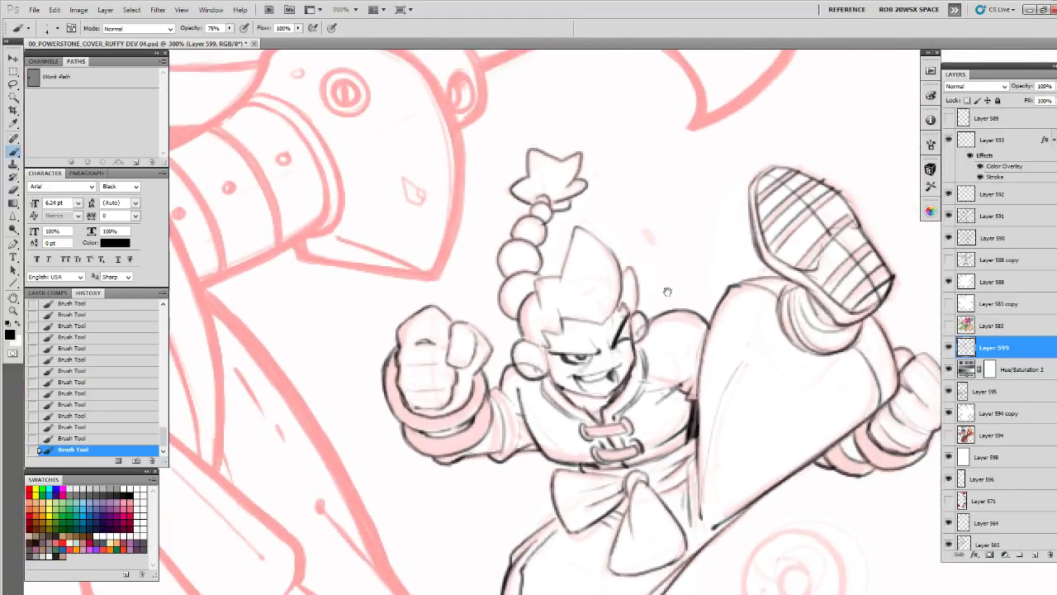
{"action": "left_click_drag", "start_coordinate": [628, 426], "coordinate": [581, 228]}
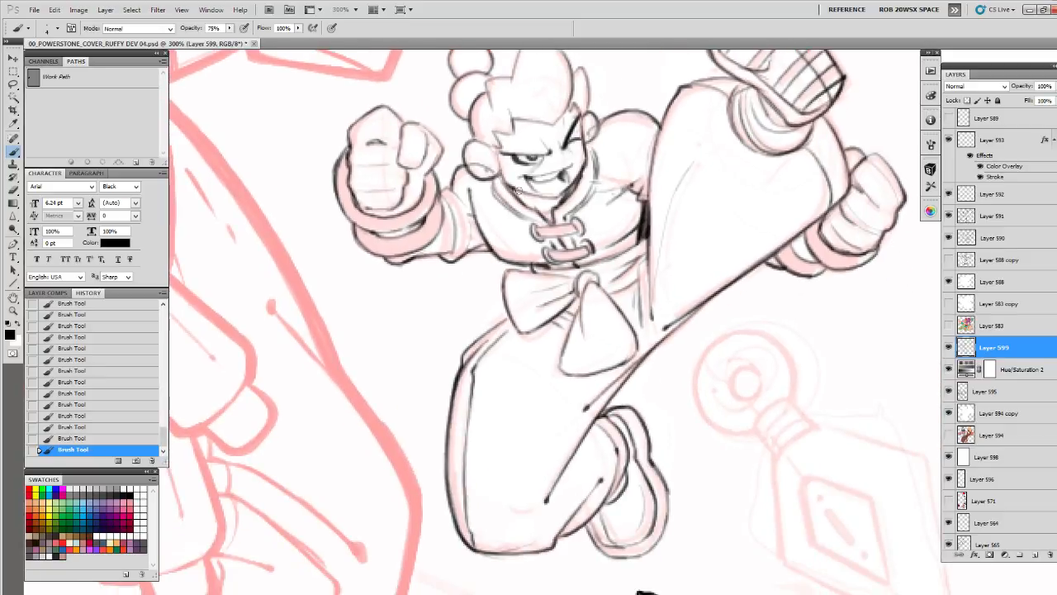
Darken the near shoulder's contour and the tunic hem above the sash with short brush strokes
{"action": "mouse_move", "coordinate": [513, 188]}
{"action": "left_mouse_down"}
{"action": "mouse_move", "coordinate": [530, 202]}
{"action": "mouse_move", "coordinate": [479, 294]}
{"action": "left_mouse_up"}
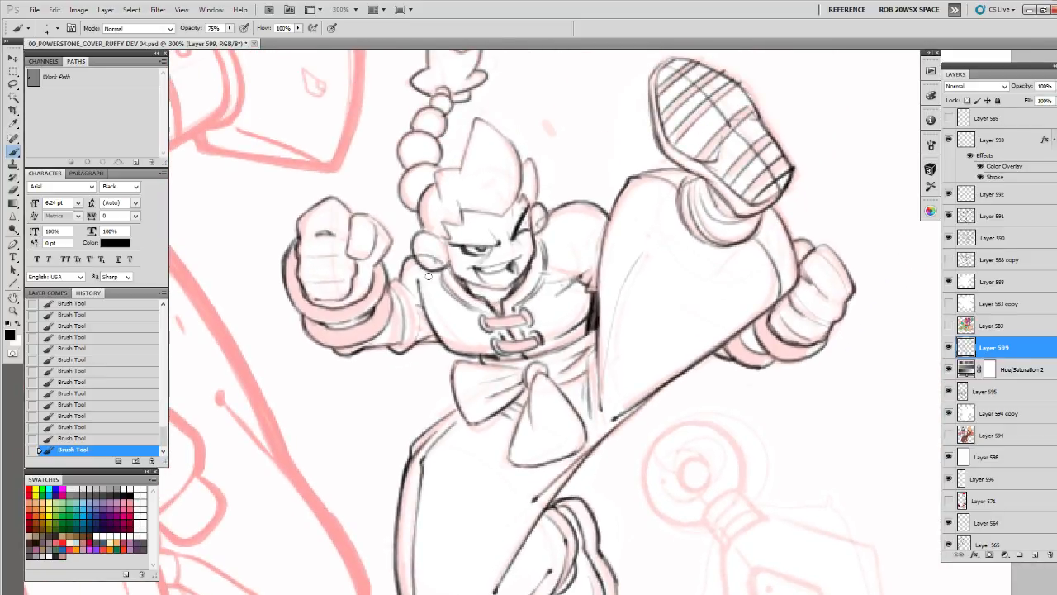
{"action": "left_click_drag", "start_coordinate": [634, 289], "coordinate": [649, 173]}
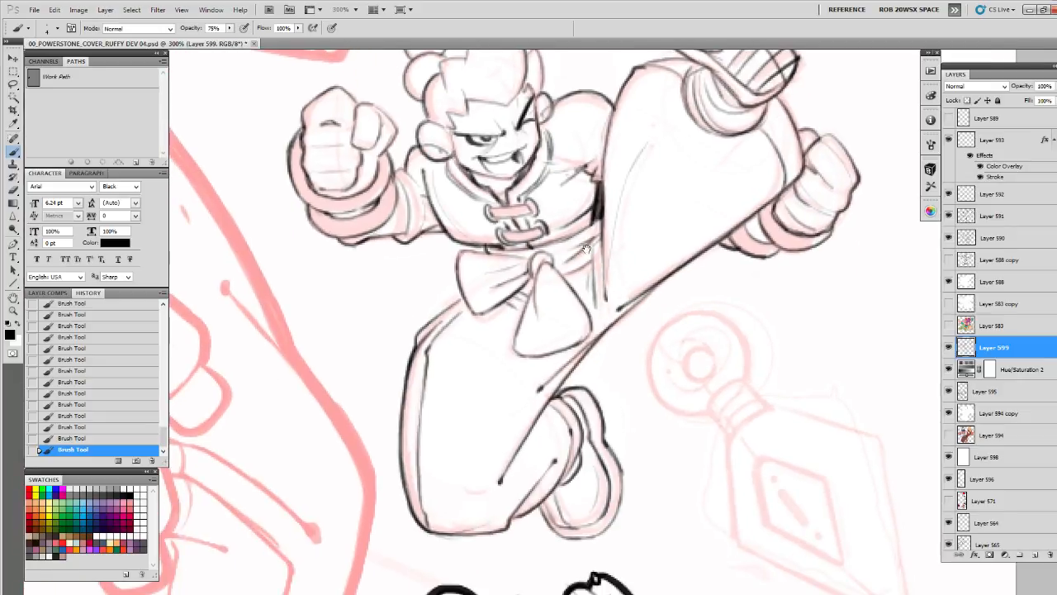
{"action": "mouse_move", "coordinate": [576, 263]}
{"action": "left_mouse_down"}
{"action": "mouse_move", "coordinate": [612, 262]}
{"action": "mouse_move", "coordinate": [560, 327]}
{"action": "mouse_move", "coordinate": [561, 347]}
{"action": "left_mouse_up"}
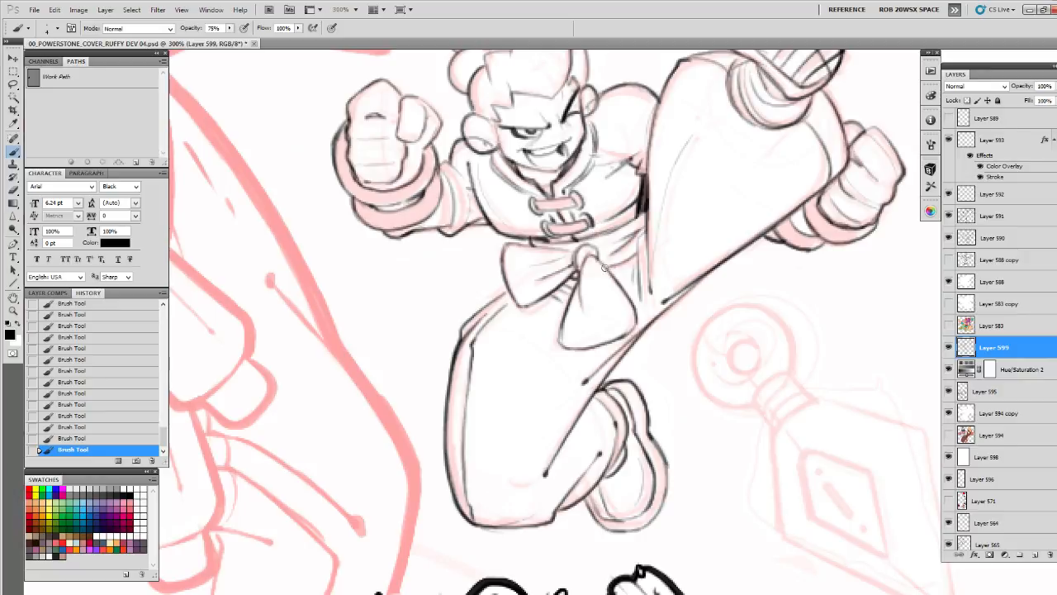
{"action": "mouse_move", "coordinate": [639, 217]}
{"action": "left_mouse_down"}
{"action": "mouse_move", "coordinate": [640, 231]}
{"action": "mouse_move", "coordinate": [621, 240]}
{"action": "mouse_move", "coordinate": [534, 256]}
{"action": "left_mouse_up"}
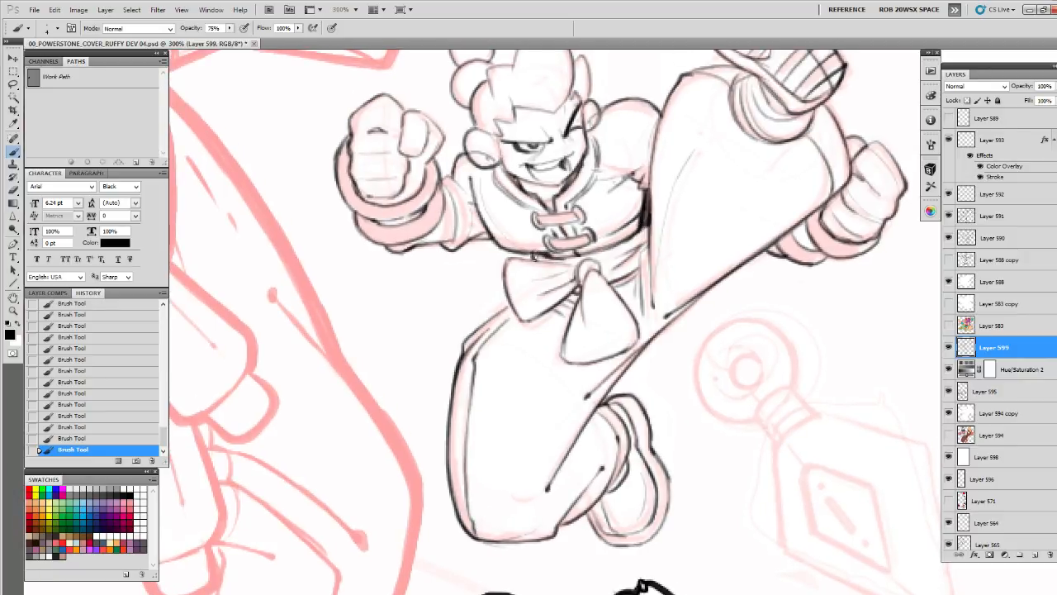
{"action": "left_click_drag", "start_coordinate": [685, 370], "coordinate": [641, 247]}
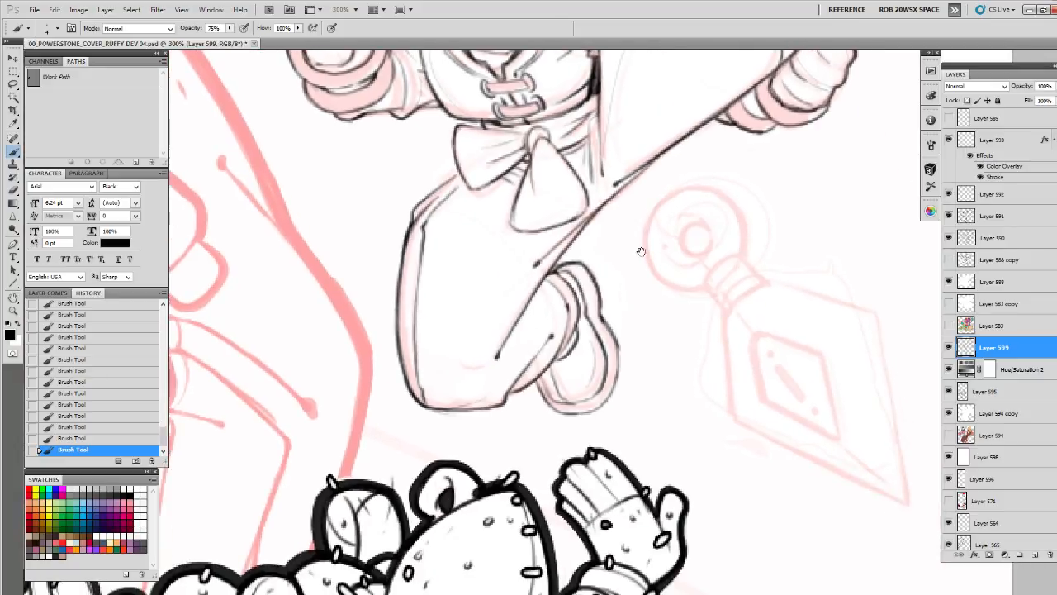
{"action": "left_click_drag", "start_coordinate": [687, 285], "coordinate": [559, 484]}
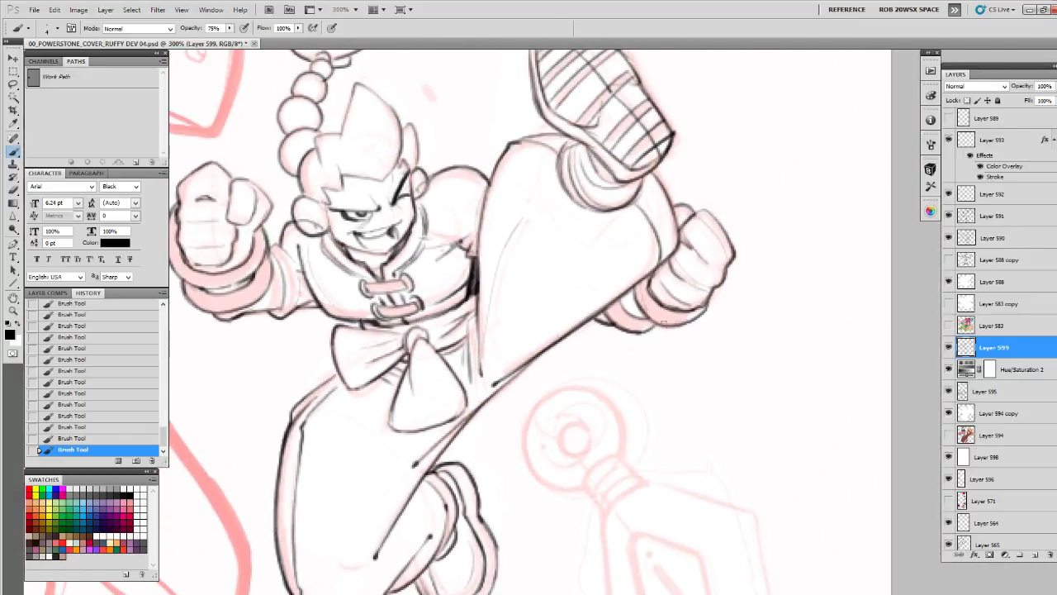
{"action": "mouse_move", "coordinate": [484, 466]}
{"action": "left_mouse_down"}
{"action": "mouse_move", "coordinate": [558, 305]}
{"action": "mouse_move", "coordinate": [570, 417]}
{"action": "mouse_move", "coordinate": [553, 446]}
{"action": "mouse_move", "coordinate": [526, 451]}
{"action": "left_mouse_up"}
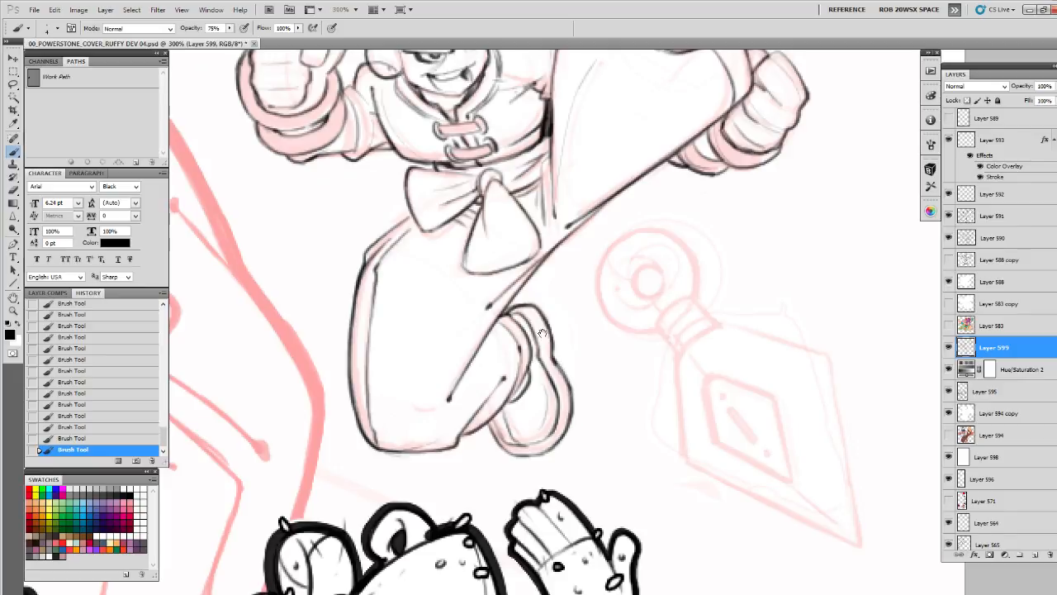
{"action": "left_click_drag", "start_coordinate": [580, 244], "coordinate": [548, 561]}
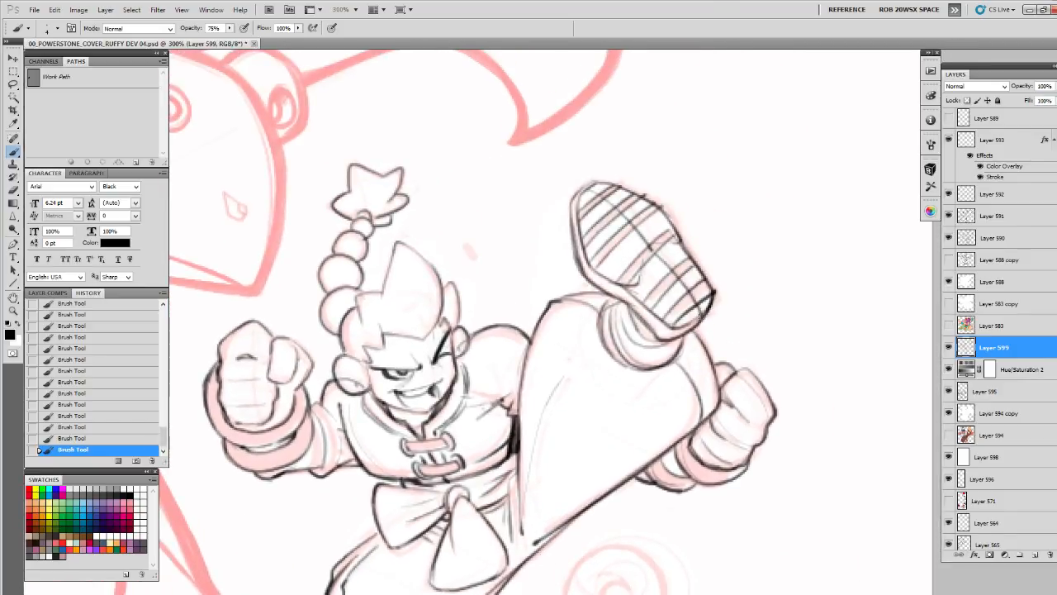
Firm up the lower end of the raised shoe sole with darker brush strokes and erase stray overlap
{"action": "left_click_drag", "start_coordinate": [690, 321], "coordinate": [707, 306]}
{"action": "left_click_drag", "start_coordinate": [668, 236], "coordinate": [612, 250]}
{"action": "mouse_move", "coordinate": [571, 218]}
{"action": "left_mouse_down"}
{"action": "mouse_move", "coordinate": [466, 201]}
{"action": "mouse_move", "coordinate": [486, 193]}
{"action": "mouse_move", "coordinate": [510, 212]}
{"action": "left_mouse_up"}
{"action": "mouse_move", "coordinate": [509, 212]}
{"action": "left_mouse_down"}
{"action": "mouse_move", "coordinate": [502, 159]}
{"action": "mouse_move", "coordinate": [547, 237]}
{"action": "left_mouse_up"}
{"action": "mouse_move", "coordinate": [563, 235]}
{"action": "left_mouse_down"}
{"action": "mouse_move", "coordinate": [649, 223]}
{"action": "mouse_move", "coordinate": [717, 241]}
{"action": "mouse_move", "coordinate": [676, 271]}
{"action": "mouse_move", "coordinate": [700, 242]}
{"action": "left_mouse_up"}
{"action": "key", "text": "e"}
{"action": "mouse_move", "coordinate": [663, 277]}
{"action": "left_mouse_down"}
{"action": "mouse_move", "coordinate": [698, 238]}
{"action": "mouse_move", "coordinate": [659, 277]}
{"action": "left_mouse_up"}
{"action": "key", "text": "b"}
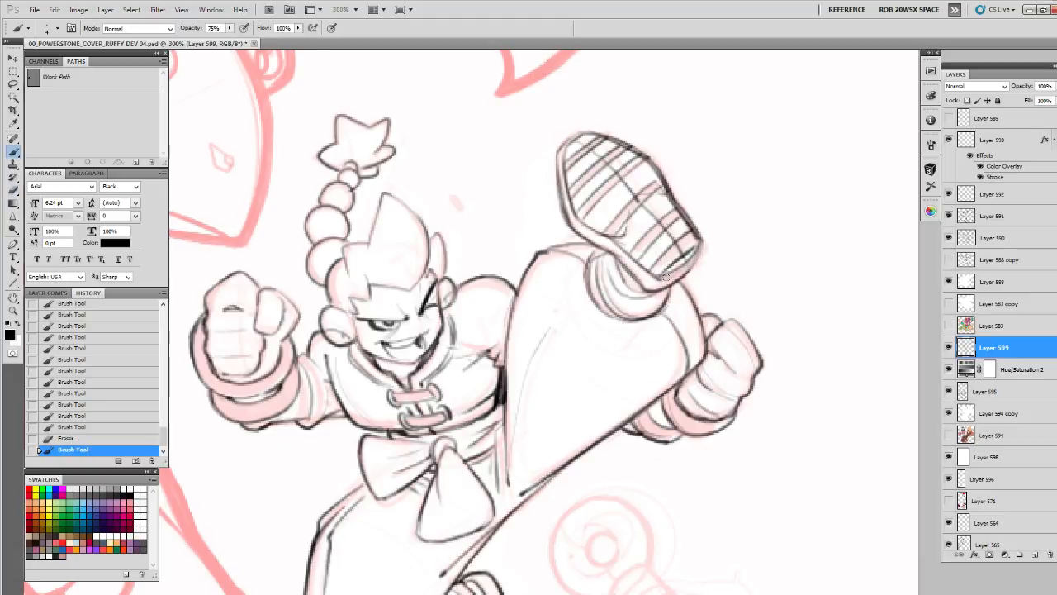
{"action": "mouse_move", "coordinate": [698, 236]}
{"action": "left_mouse_down"}
{"action": "mouse_move", "coordinate": [704, 251]}
{"action": "mouse_move", "coordinate": [660, 281]}
{"action": "left_mouse_up"}
{"action": "mouse_move", "coordinate": [704, 242]}
{"action": "left_mouse_down"}
{"action": "mouse_move", "coordinate": [692, 265]}
{"action": "mouse_move", "coordinate": [610, 302]}
{"action": "mouse_move", "coordinate": [504, 261]}
{"action": "left_mouse_up"}
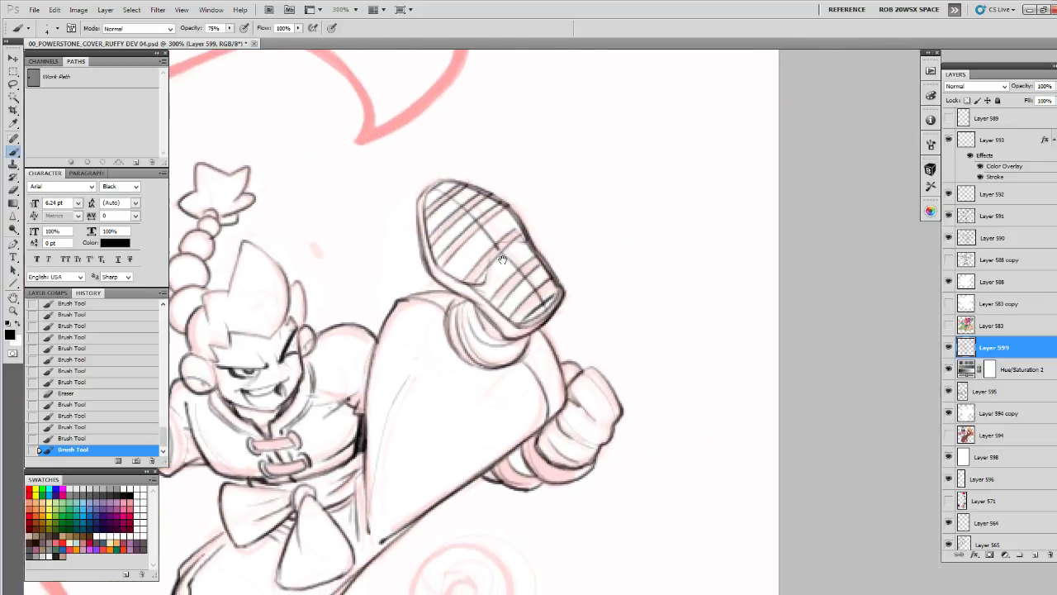
Clean up the raised sole's inner side edge and redraw it in dark repeated strokes down to the ankle
{"action": "key", "text": "e"}
{"action": "key", "text": "b"}
{"action": "mouse_move", "coordinate": [426, 253]}
{"action": "left_mouse_down"}
{"action": "mouse_move", "coordinate": [423, 196]}
{"action": "mouse_move", "coordinate": [432, 258]}
{"action": "left_mouse_up"}
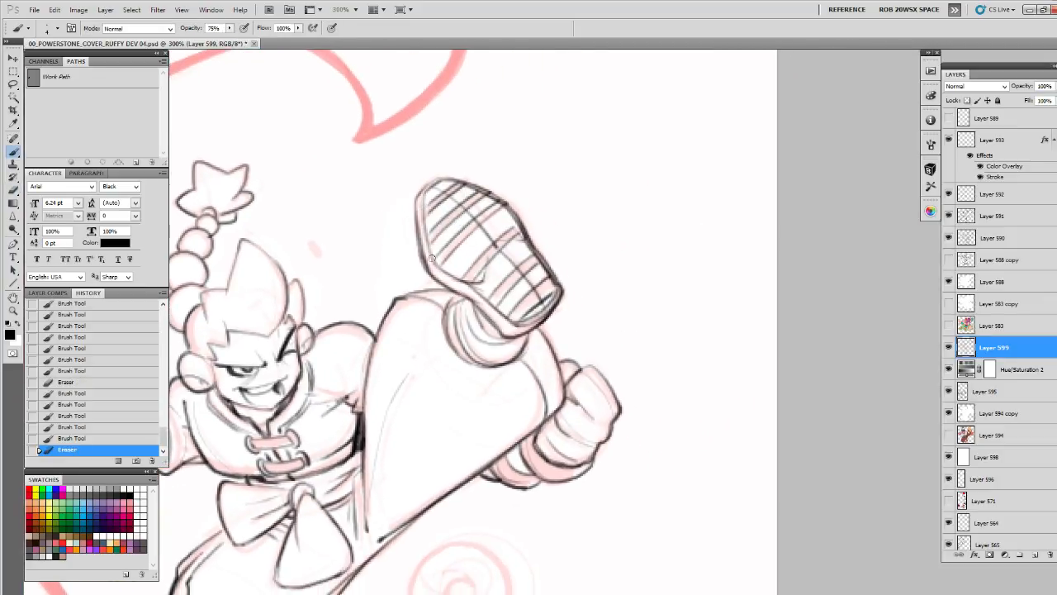
{"action": "left_click_drag", "start_coordinate": [424, 213], "coordinate": [434, 262]}
{"action": "left_click_drag", "start_coordinate": [422, 192], "coordinate": [429, 256]}
{"action": "left_click_drag", "start_coordinate": [422, 192], "coordinate": [429, 252]}
{"action": "mouse_move", "coordinate": [423, 228]}
{"action": "left_mouse_down"}
{"action": "mouse_move", "coordinate": [433, 262]}
{"action": "mouse_move", "coordinate": [460, 281]}
{"action": "left_mouse_up"}
{"action": "mouse_move", "coordinate": [443, 272]}
{"action": "left_mouse_down"}
{"action": "mouse_move", "coordinate": [480, 301]}
{"action": "mouse_move", "coordinate": [499, 330]}
{"action": "mouse_move", "coordinate": [487, 331]}
{"action": "mouse_move", "coordinate": [517, 338]}
{"action": "left_mouse_up"}
Darken the ankle cuff beneath the raised sole and reinforce the near sleeve's edge beside the wrist cuff
{"action": "mouse_move", "coordinate": [485, 303]}
{"action": "left_mouse_down"}
{"action": "mouse_move", "coordinate": [568, 225]}
{"action": "mouse_move", "coordinate": [566, 282]}
{"action": "mouse_move", "coordinate": [592, 283]}
{"action": "mouse_move", "coordinate": [644, 257]}
{"action": "left_mouse_up"}
{"action": "left_click_drag", "start_coordinate": [606, 198], "coordinate": [607, 237]}
{"action": "left_click_drag", "start_coordinate": [645, 290], "coordinate": [713, 244]}
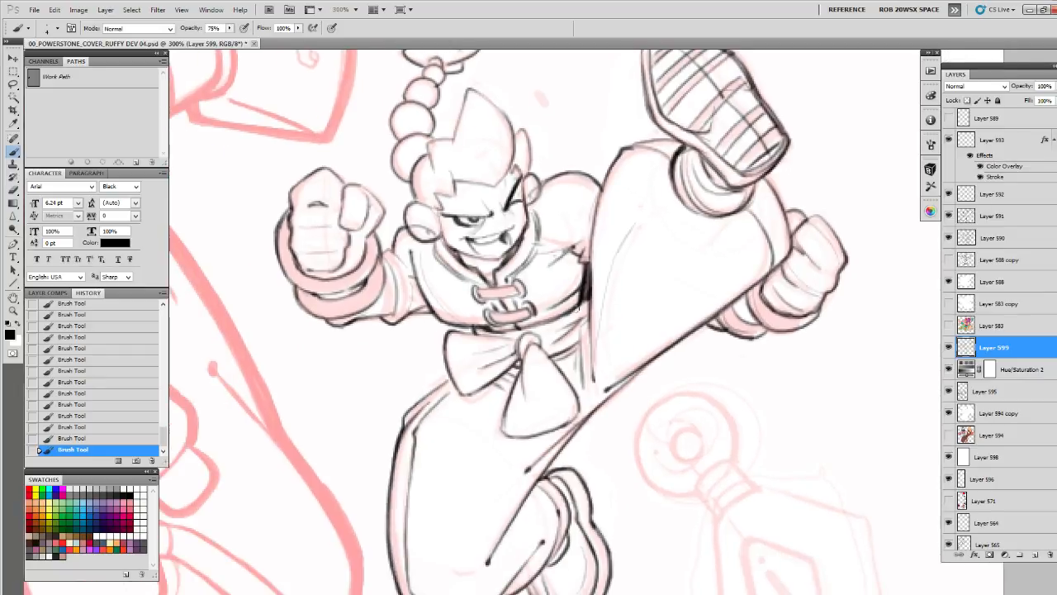
{"action": "left_click_drag", "start_coordinate": [502, 279], "coordinate": [668, 313]}
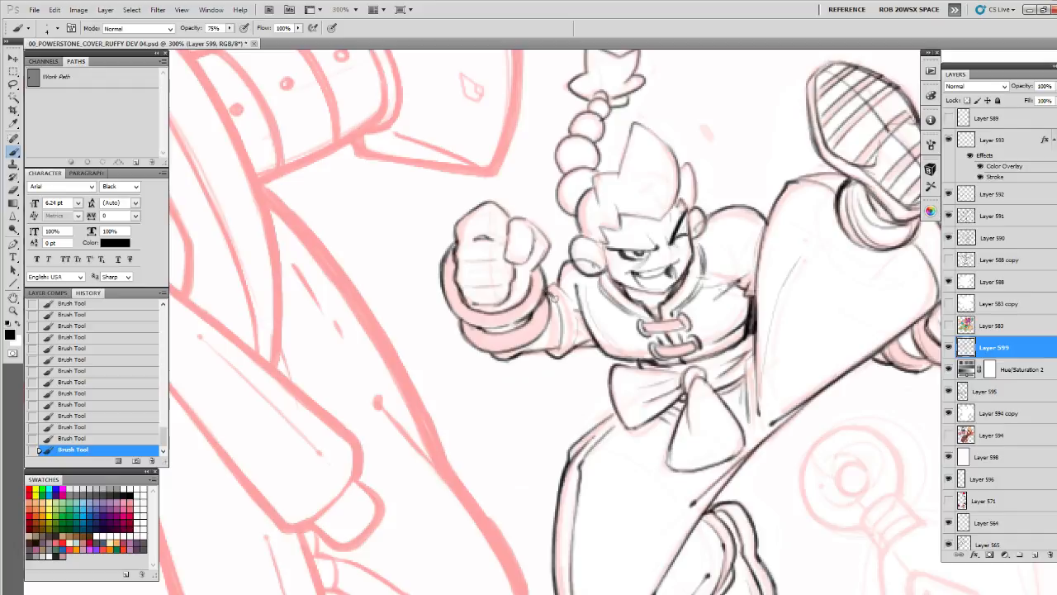
{"action": "left_click_drag", "start_coordinate": [557, 306], "coordinate": [604, 288]}
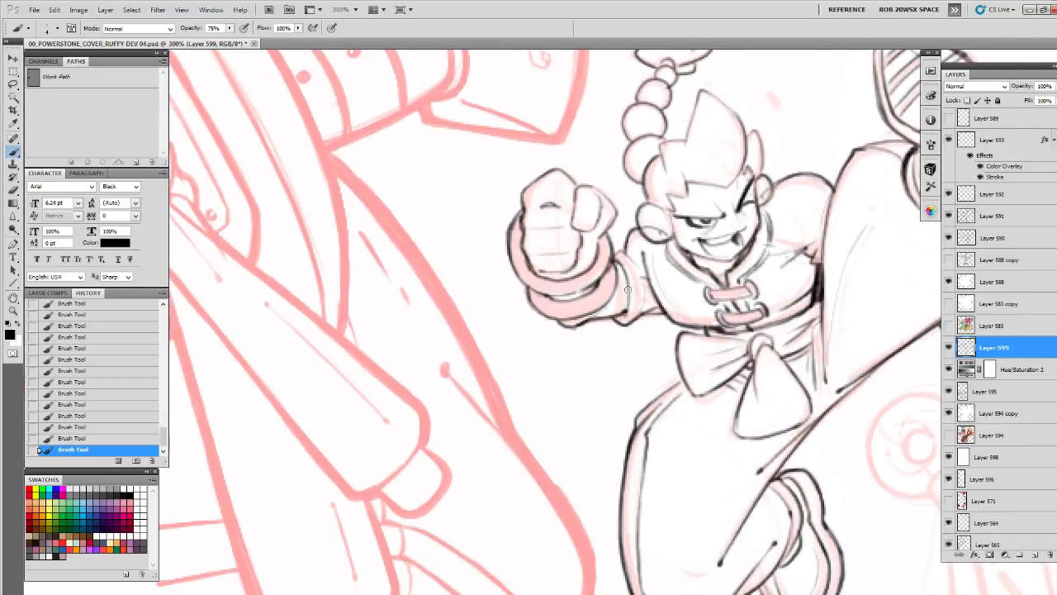
{"action": "left_click_drag", "start_coordinate": [809, 322], "coordinate": [644, 336]}
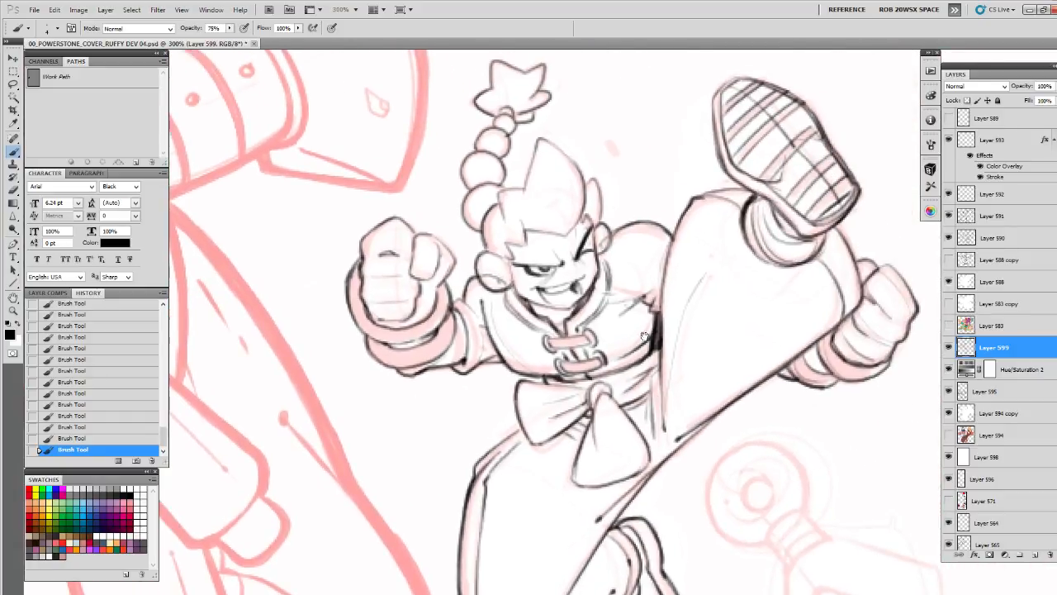
{"action": "left_click_drag", "start_coordinate": [634, 271], "coordinate": [668, 368]}
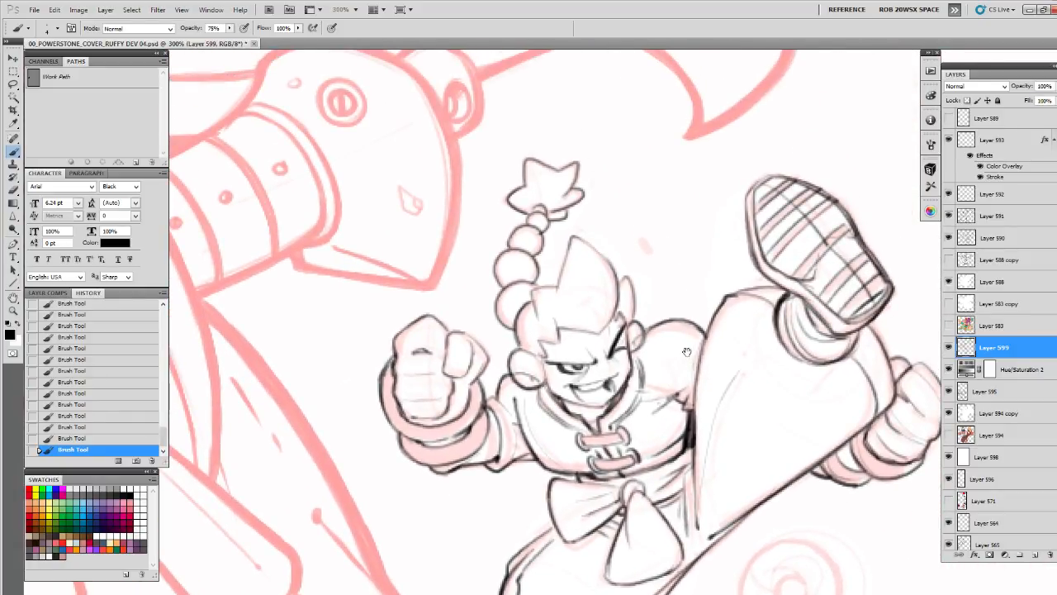
Duplicate Layer 599 to strengthen the character's lines, try merging the copy down, and undo the merge
{"action": "key", "text": "z"}
{"action": "left_click", "coordinate": [759, 355], "text": "alt"}
{"action": "left_click", "coordinate": [759, 355], "text": "alt"}
{"action": "left_click_drag", "start_coordinate": [784, 438], "coordinate": [780, 356]}
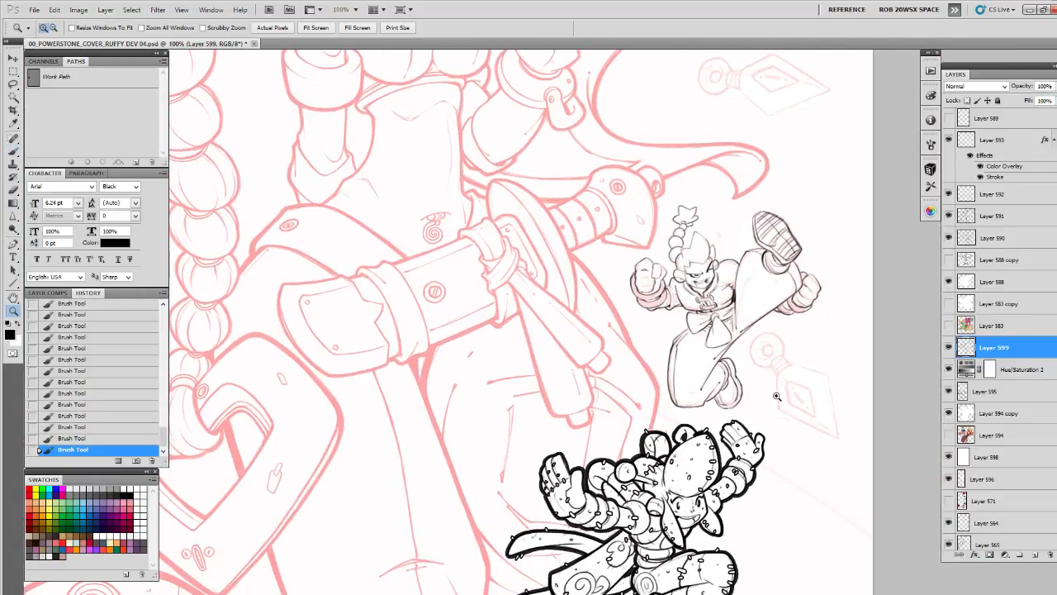
{"action": "key", "text": "ctrl+j"}
{"action": "key", "text": "ctrl+e"}
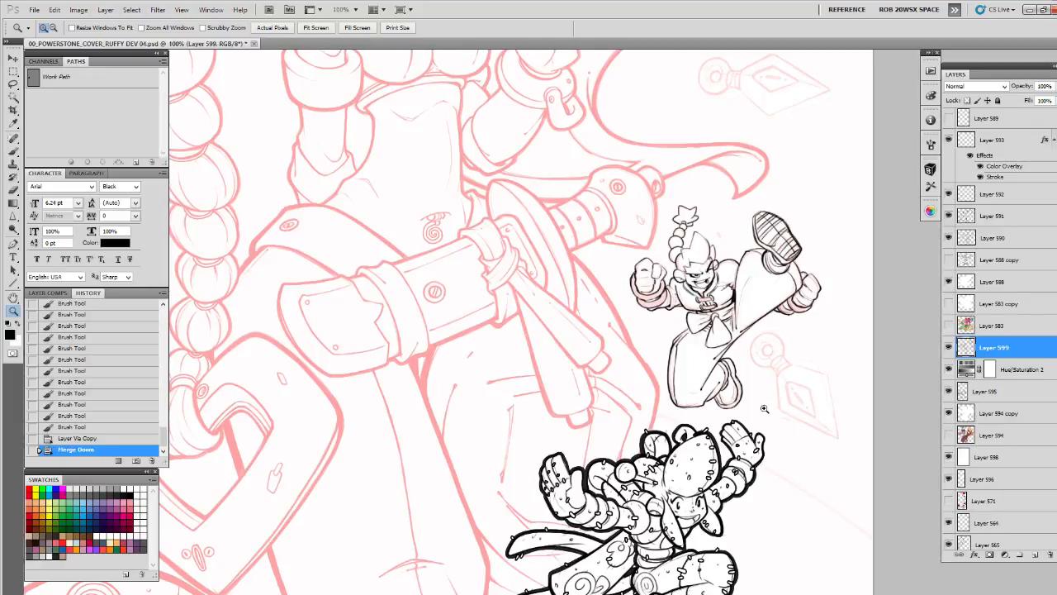
{"action": "left_click", "coordinate": [759, 371]}
{"action": "key", "text": "ctrl+z"}
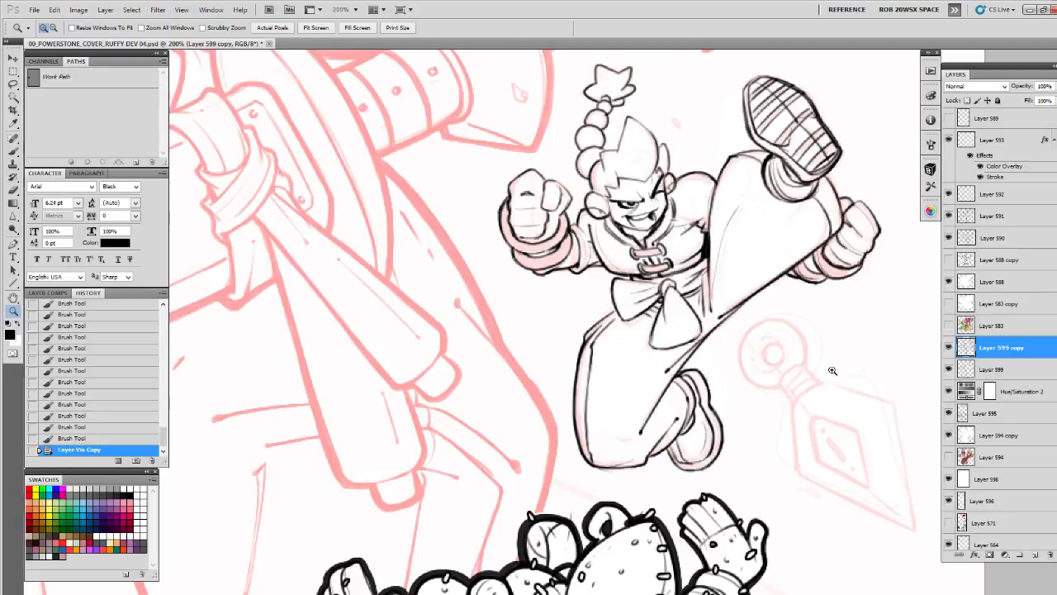
Compare the line weight with the duplicate layer hidden and shown, and merge the copy into Layer 599
{"action": "left_click", "coordinate": [948, 347]}
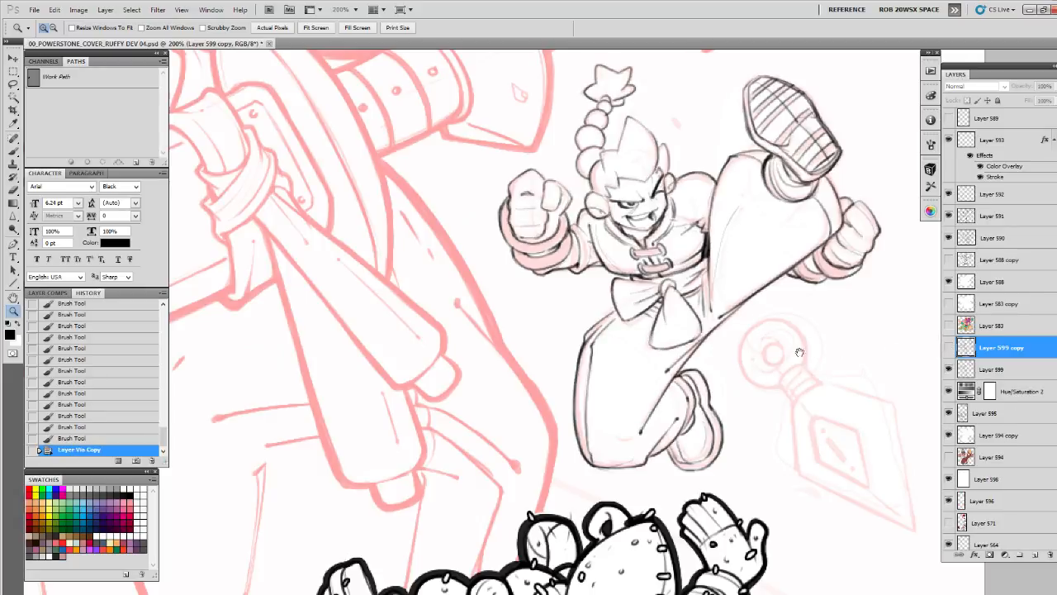
{"action": "left_click_drag", "start_coordinate": [616, 338], "coordinate": [565, 380]}
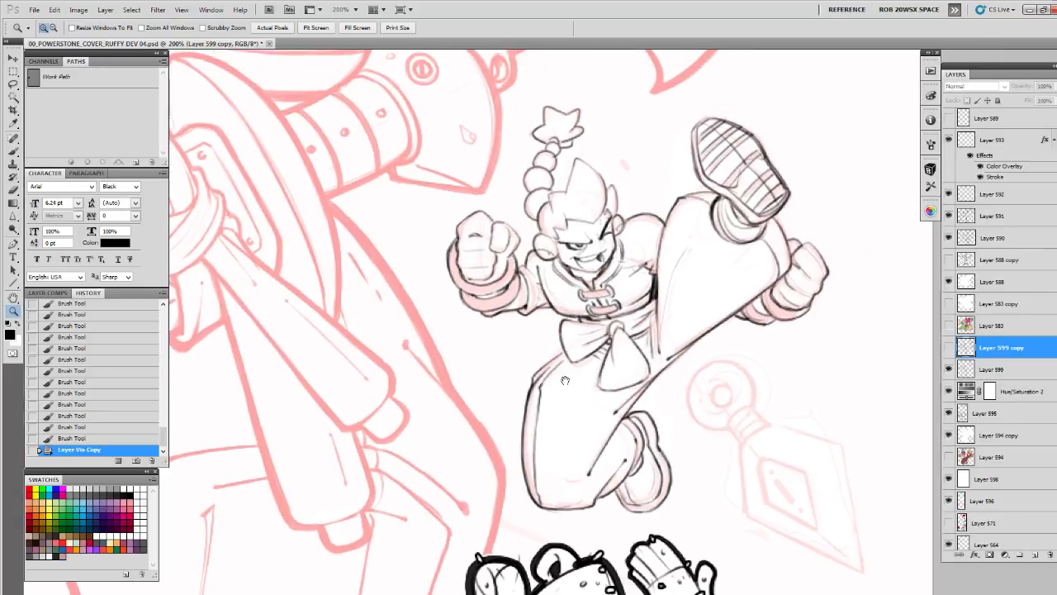
{"action": "left_click", "coordinate": [136, 461]}
{"action": "mouse_move", "coordinate": [161, 435]}
{"action": "left_mouse_down"}
{"action": "mouse_move", "coordinate": [162, 326]}
{"action": "mouse_move", "coordinate": [163, 437]}
{"action": "left_mouse_up"}
{"action": "left_click", "coordinate": [948, 347]}
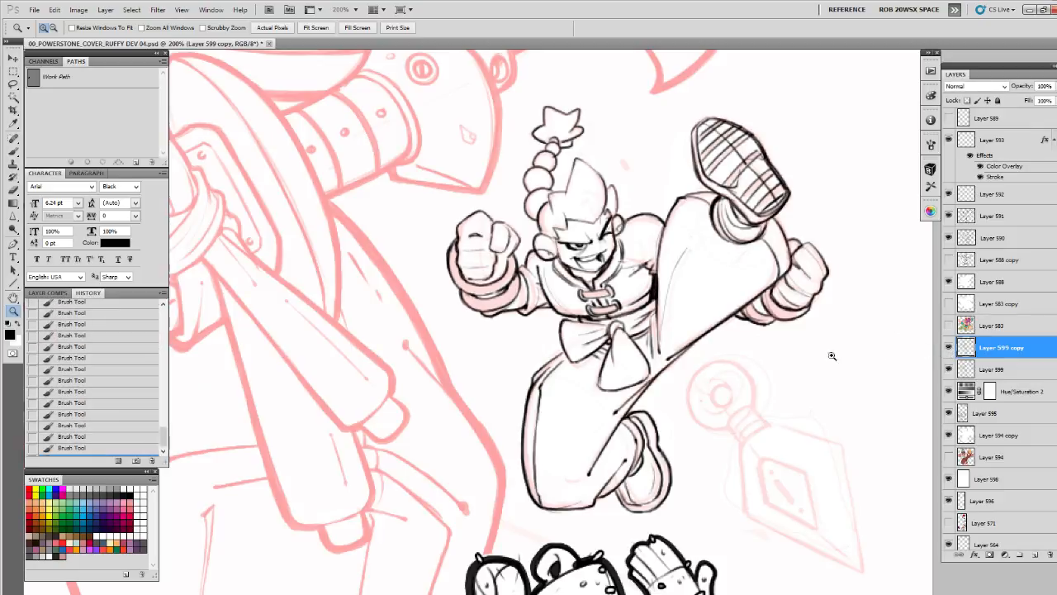
{"action": "scroll", "coordinate": [138, 459], "scroll_direction": "down", "scroll_amount": 1}
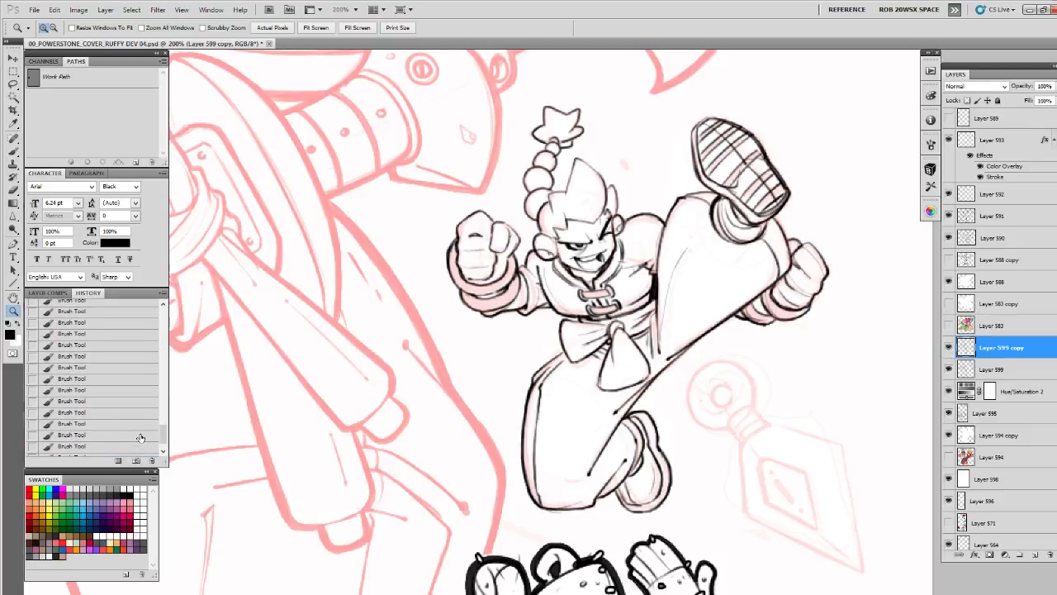
{"action": "key", "text": "ctrl+e"}
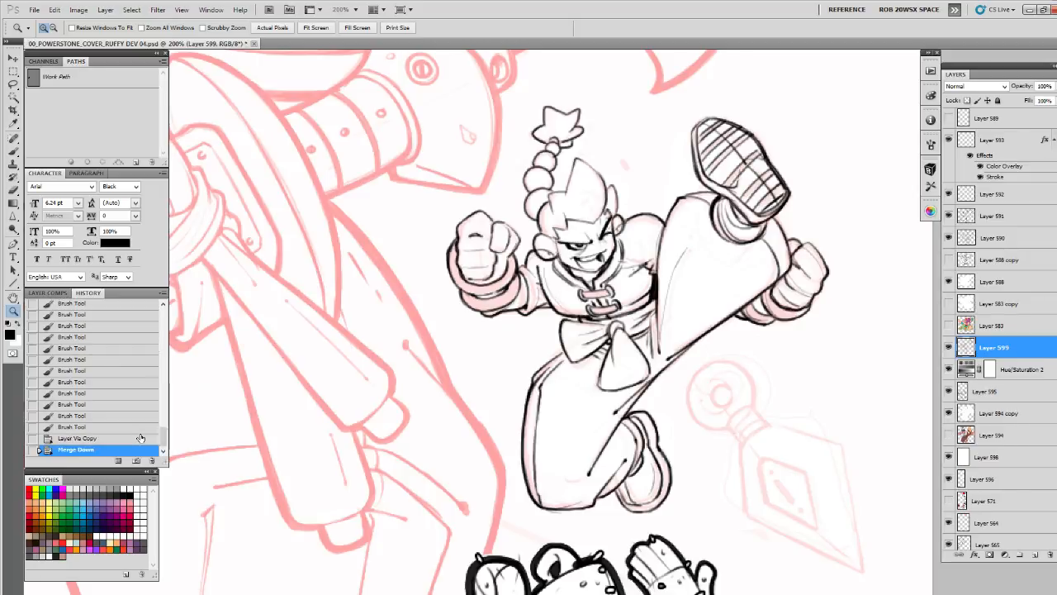
Create a new layer above Layer 599 and ink the diamond-shaped inset on the dagger's blade
{"action": "left_click", "coordinate": [1034, 555]}
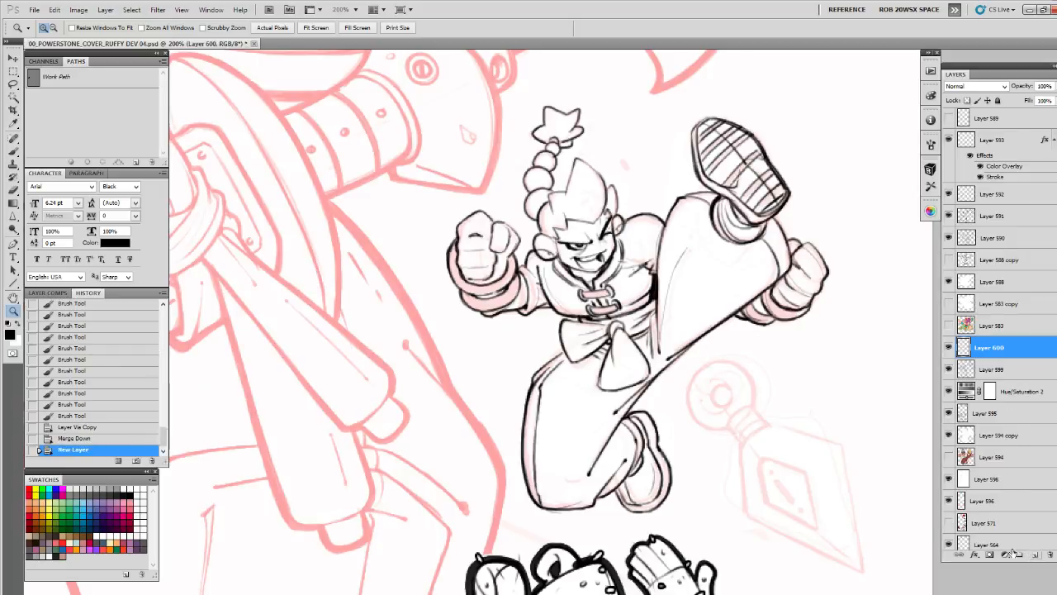
{"action": "mouse_move", "coordinate": [804, 514]}
{"action": "left_mouse_down"}
{"action": "mouse_move", "coordinate": [614, 338]}
{"action": "mouse_move", "coordinate": [633, 385]}
{"action": "mouse_move", "coordinate": [489, 355]}
{"action": "mouse_move", "coordinate": [497, 402]}
{"action": "left_mouse_up"}
{"action": "left_click", "coordinate": [614, 338]}
{"action": "key", "text": "b"}
{"action": "mouse_move", "coordinate": [489, 359]}
{"action": "left_mouse_down"}
{"action": "mouse_move", "coordinate": [499, 409]}
{"action": "mouse_move", "coordinate": [479, 385]}
{"action": "mouse_move", "coordinate": [475, 399]}
{"action": "left_mouse_up"}
{"action": "left_click_drag", "start_coordinate": [474, 396], "coordinate": [547, 437]}
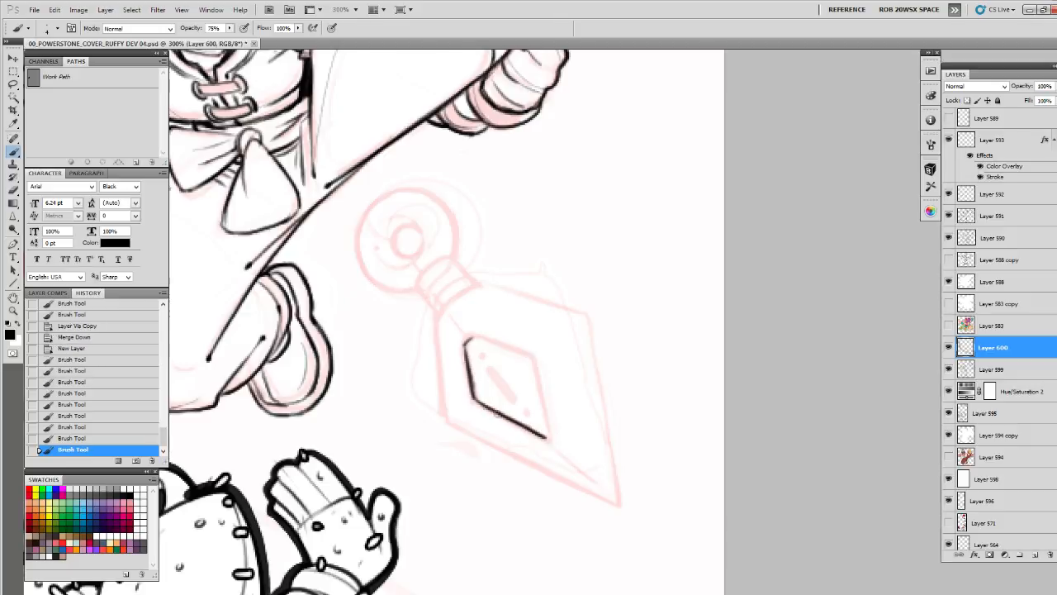
{"action": "left_click_drag", "start_coordinate": [489, 411], "coordinate": [546, 437]}
{"action": "mouse_move", "coordinate": [469, 337]}
{"action": "left_mouse_down"}
{"action": "mouse_move", "coordinate": [535, 364]}
{"action": "mouse_move", "coordinate": [541, 307]}
{"action": "mouse_move", "coordinate": [562, 390]}
{"action": "left_mouse_up"}
{"action": "left_click_drag", "start_coordinate": [548, 311], "coordinate": [561, 381]}
{"action": "left_click_drag", "start_coordinate": [560, 315], "coordinate": [691, 321]}
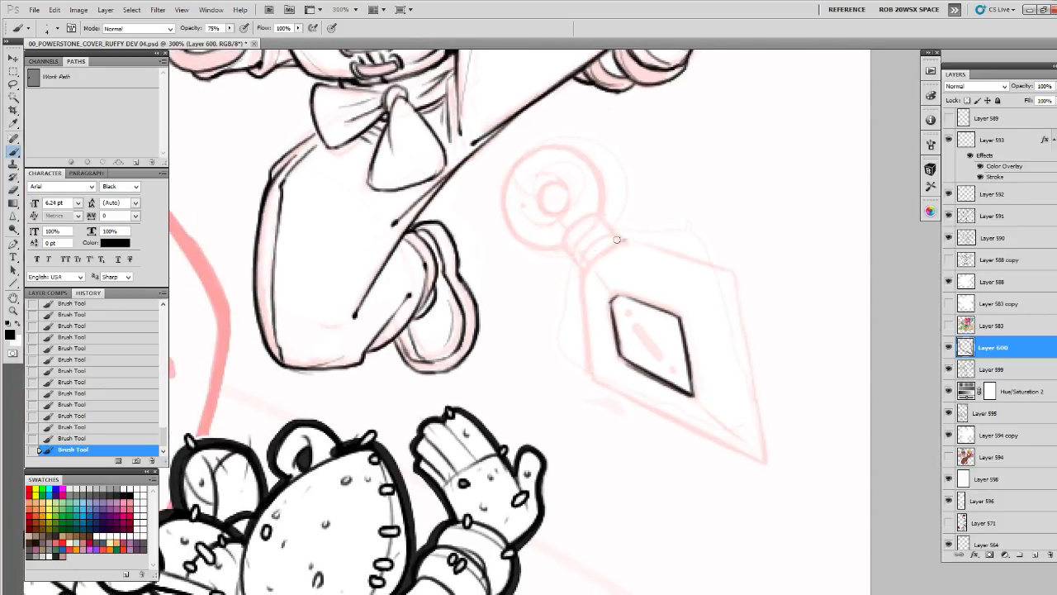
Outline the dagger's blade, brushing its side and curved shoulder and drawing the long straight edges with the Line tool at weight 2
{"action": "mouse_move", "coordinate": [624, 239]}
{"action": "left_mouse_down"}
{"action": "mouse_move", "coordinate": [521, 305]}
{"action": "mouse_move", "coordinate": [477, 385]}
{"action": "left_mouse_up"}
{"action": "mouse_move", "coordinate": [474, 317]}
{"action": "left_mouse_down"}
{"action": "mouse_move", "coordinate": [480, 396]}
{"action": "mouse_move", "coordinate": [439, 363]}
{"action": "mouse_move", "coordinate": [373, 349]}
{"action": "mouse_move", "coordinate": [541, 441]}
{"action": "mouse_move", "coordinate": [523, 431]}
{"action": "left_mouse_up"}
{"action": "key", "text": "u"}
{"action": "key", "text": "Escape"}
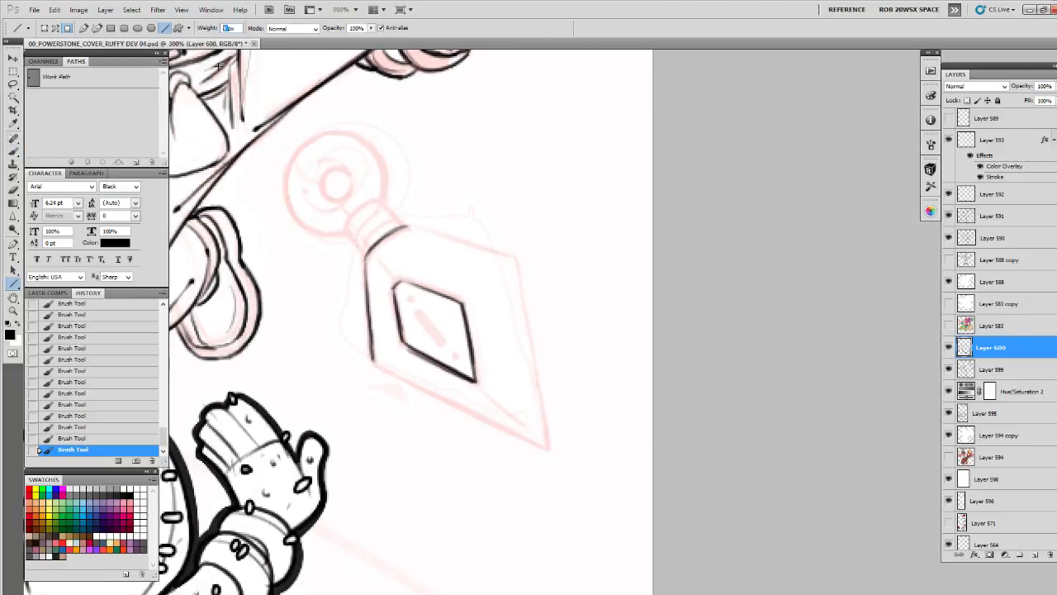
{"action": "type", "text": "2"}
{"action": "left_click_drag", "start_coordinate": [373, 360], "coordinate": [546, 446]}
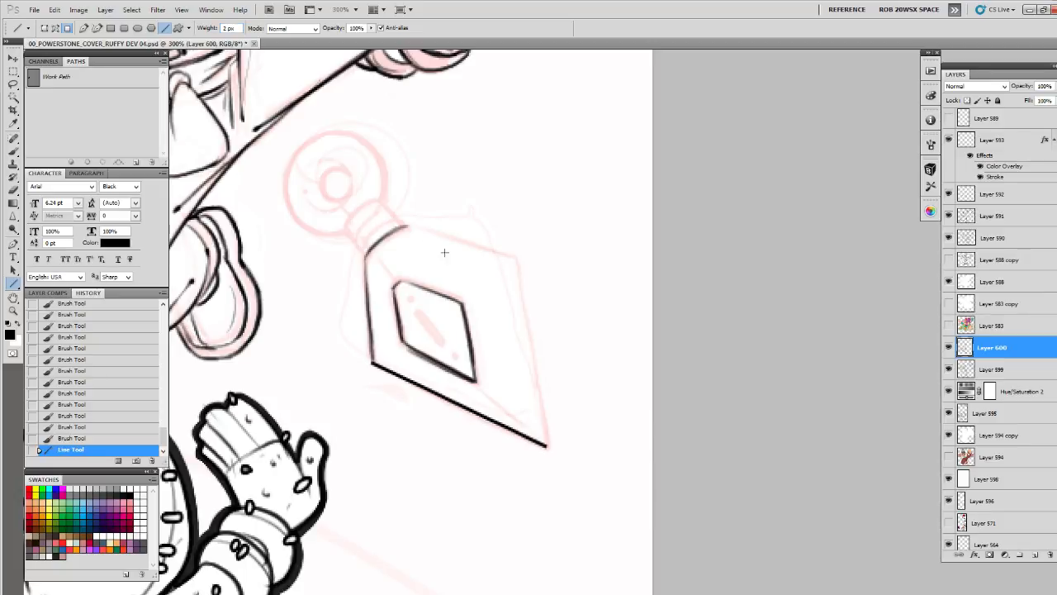
{"action": "mouse_move", "coordinate": [406, 224]}
{"action": "left_mouse_down"}
{"action": "mouse_move", "coordinate": [515, 257]}
{"action": "mouse_move", "coordinate": [545, 443]}
{"action": "left_mouse_up"}
Ink the dagger's short banded grip between the blade's shoulder and the ring with brush strokes
{"action": "key", "text": "b"}
{"action": "mouse_move", "coordinate": [386, 267]}
{"action": "left_mouse_down"}
{"action": "mouse_move", "coordinate": [537, 307]}
{"action": "mouse_move", "coordinate": [523, 396]}
{"action": "mouse_move", "coordinate": [631, 368]}
{"action": "left_mouse_up"}
{"action": "left_click_drag", "start_coordinate": [671, 264], "coordinate": [629, 292]}
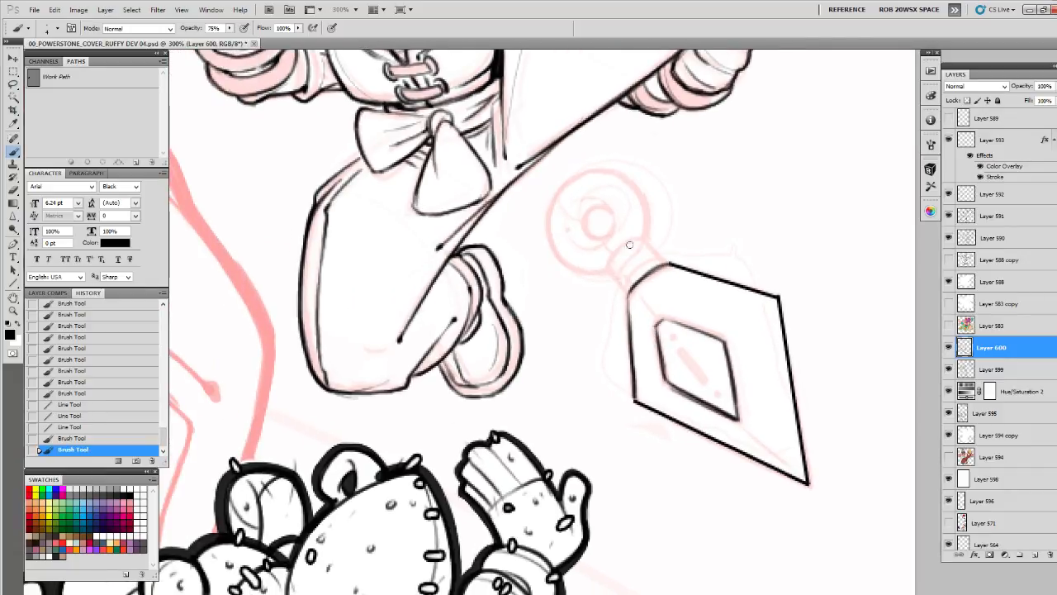
{"action": "left_click_drag", "start_coordinate": [639, 238], "coordinate": [607, 265]}
{"action": "mouse_move", "coordinate": [602, 291]}
{"action": "left_mouse_down"}
{"action": "mouse_move", "coordinate": [458, 381]}
{"action": "mouse_move", "coordinate": [483, 382]}
{"action": "left_mouse_up"}
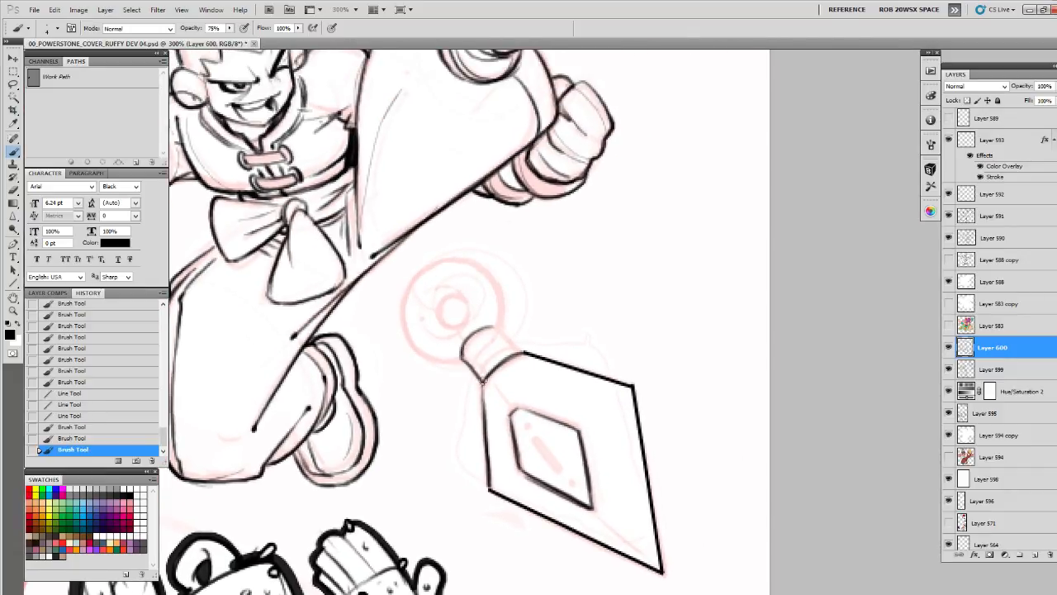
{"action": "mouse_move", "coordinate": [484, 329]}
{"action": "left_mouse_down"}
{"action": "mouse_move", "coordinate": [496, 323]}
{"action": "mouse_move", "coordinate": [519, 353]}
{"action": "mouse_move", "coordinate": [459, 360]}
{"action": "mouse_move", "coordinate": [480, 379]}
{"action": "mouse_move", "coordinate": [604, 233]}
{"action": "mouse_move", "coordinate": [599, 267]}
{"action": "mouse_move", "coordinate": [615, 254]}
{"action": "mouse_move", "coordinate": [614, 287]}
{"action": "left_mouse_up"}
{"action": "mouse_move", "coordinate": [609, 279]}
{"action": "left_mouse_down"}
{"action": "mouse_move", "coordinate": [658, 257]}
{"action": "mouse_move", "coordinate": [660, 289]}
{"action": "mouse_move", "coordinate": [603, 391]}
{"action": "left_mouse_up"}
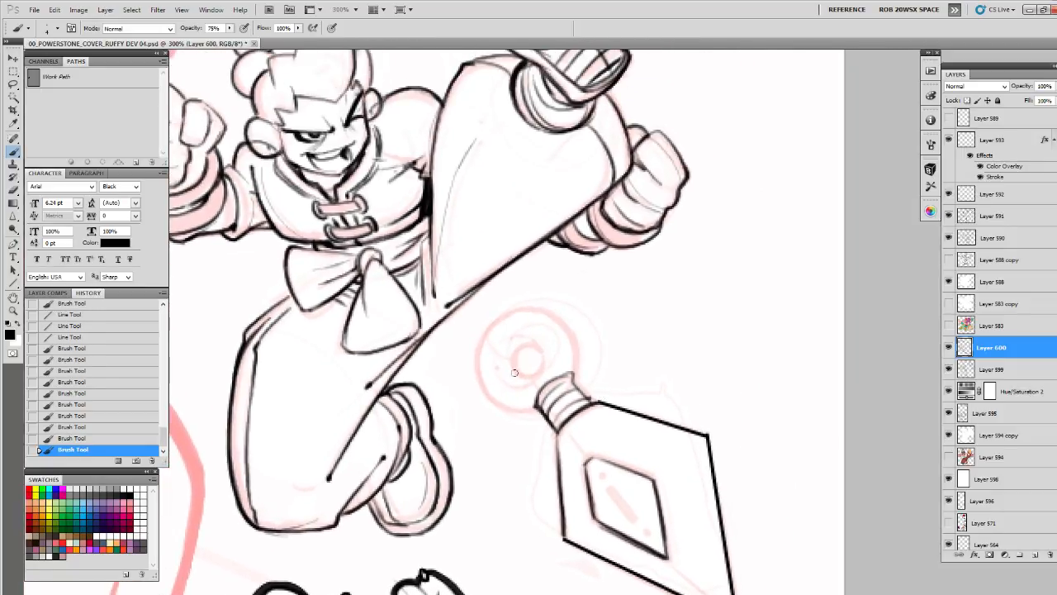
Draw the dagger's round pommel ring with its outer circle, small inner hole and curved shading line
{"action": "mouse_move", "coordinate": [499, 357]}
{"action": "left_mouse_down"}
{"action": "mouse_move", "coordinate": [506, 382]}
{"action": "mouse_move", "coordinate": [545, 367]}
{"action": "mouse_move", "coordinate": [519, 339]}
{"action": "mouse_move", "coordinate": [533, 348]}
{"action": "mouse_move", "coordinate": [515, 377]}
{"action": "mouse_move", "coordinate": [541, 359]}
{"action": "left_mouse_up"}
{"action": "mouse_move", "coordinate": [532, 320]}
{"action": "left_mouse_down"}
{"action": "mouse_move", "coordinate": [488, 305]}
{"action": "mouse_move", "coordinate": [471, 344]}
{"action": "mouse_move", "coordinate": [471, 327]}
{"action": "mouse_move", "coordinate": [473, 368]}
{"action": "left_mouse_up"}
{"action": "mouse_move", "coordinate": [472, 358]}
{"action": "left_mouse_down"}
{"action": "mouse_move", "coordinate": [498, 390]}
{"action": "mouse_move", "coordinate": [535, 386]}
{"action": "mouse_move", "coordinate": [474, 397]}
{"action": "mouse_move", "coordinate": [415, 431]}
{"action": "mouse_move", "coordinate": [444, 434]}
{"action": "mouse_move", "coordinate": [389, 396]}
{"action": "mouse_move", "coordinate": [390, 364]}
{"action": "mouse_move", "coordinate": [410, 342]}
{"action": "mouse_move", "coordinate": [448, 332]}
{"action": "mouse_move", "coordinate": [487, 385]}
{"action": "mouse_move", "coordinate": [482, 404]}
{"action": "mouse_move", "coordinate": [461, 336]}
{"action": "mouse_move", "coordinate": [408, 347]}
{"action": "mouse_move", "coordinate": [391, 417]}
{"action": "left_mouse_up"}
{"action": "left_click_drag", "start_coordinate": [452, 390], "coordinate": [431, 378]}
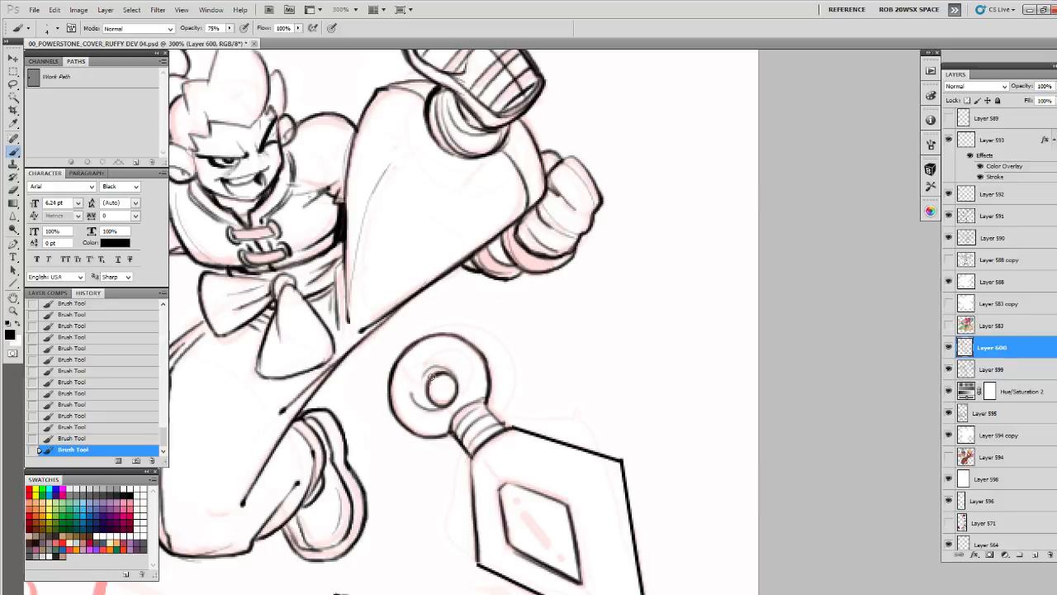
Add a slanted narrow slot and two small round holes inside the blade's diamond inset
{"action": "left_click_drag", "start_coordinate": [530, 397], "coordinate": [443, 233]}
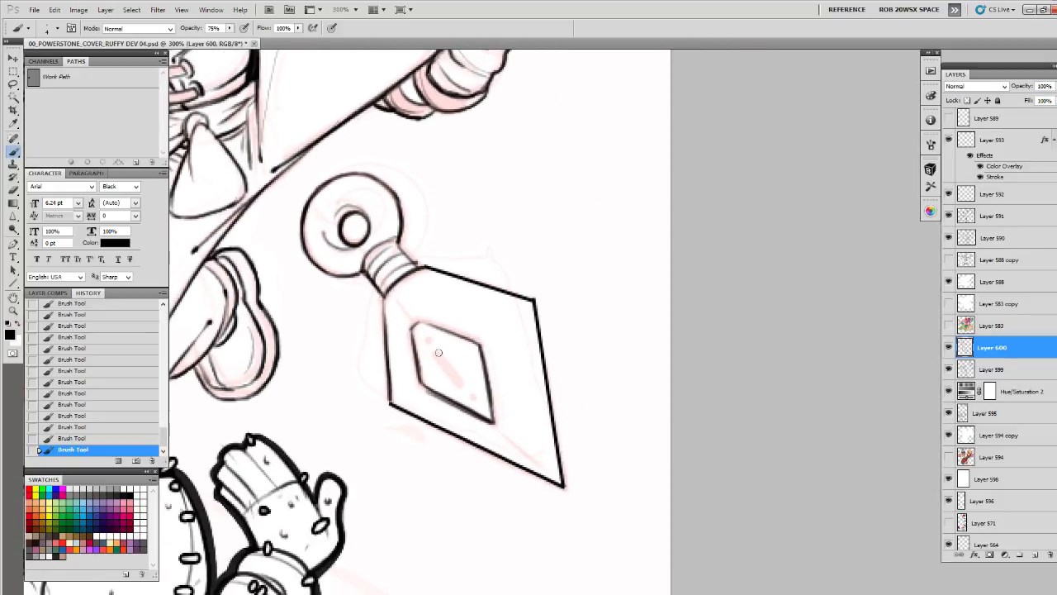
{"action": "mouse_move", "coordinate": [450, 377]}
{"action": "left_mouse_down"}
{"action": "mouse_move", "coordinate": [462, 388]}
{"action": "mouse_move", "coordinate": [432, 348]}
{"action": "mouse_move", "coordinate": [462, 386]}
{"action": "left_mouse_up"}
{"action": "left_click_drag", "start_coordinate": [451, 363], "coordinate": [386, 322]}
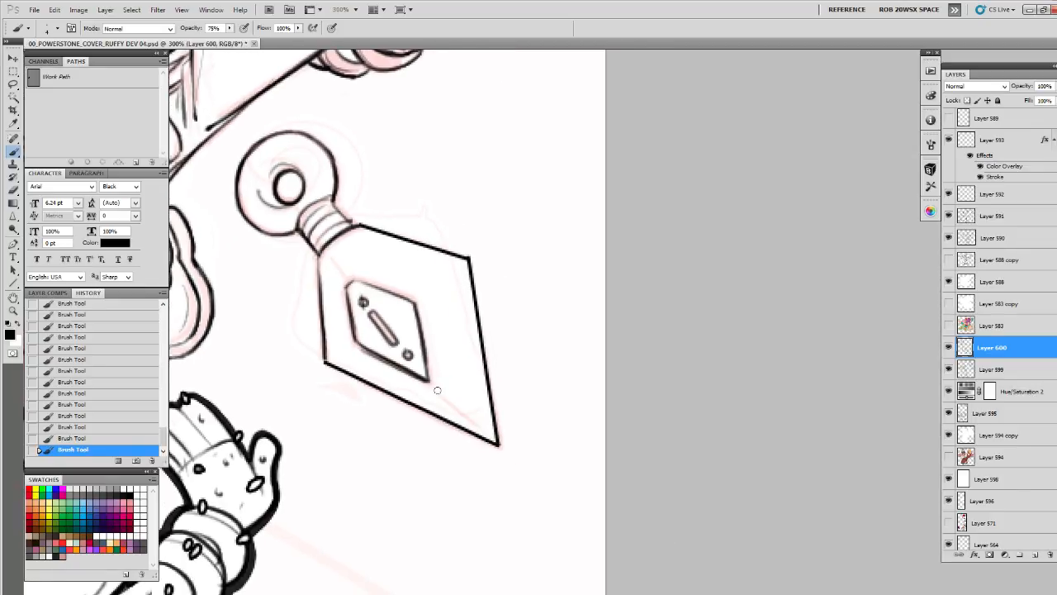
Draw short narrow grooves along the blade's centreline, one above and one below the diamond inset
{"action": "mouse_move", "coordinate": [437, 390]}
{"action": "left_mouse_down"}
{"action": "mouse_move", "coordinate": [471, 421]}
{"action": "mouse_move", "coordinate": [446, 393]}
{"action": "left_mouse_up"}
{"action": "key", "text": "e"}
{"action": "key", "text": "b"}
{"action": "mouse_move", "coordinate": [351, 268]}
{"action": "left_mouse_down"}
{"action": "mouse_move", "coordinate": [409, 341]}
{"action": "mouse_move", "coordinate": [374, 304]}
{"action": "mouse_move", "coordinate": [369, 262]}
{"action": "left_mouse_up"}
{"action": "key", "text": "ctrl+z"}
{"action": "left_click_drag", "start_coordinate": [352, 208], "coordinate": [469, 360]}
{"action": "left_click_drag", "start_coordinate": [404, 338], "coordinate": [428, 318]}
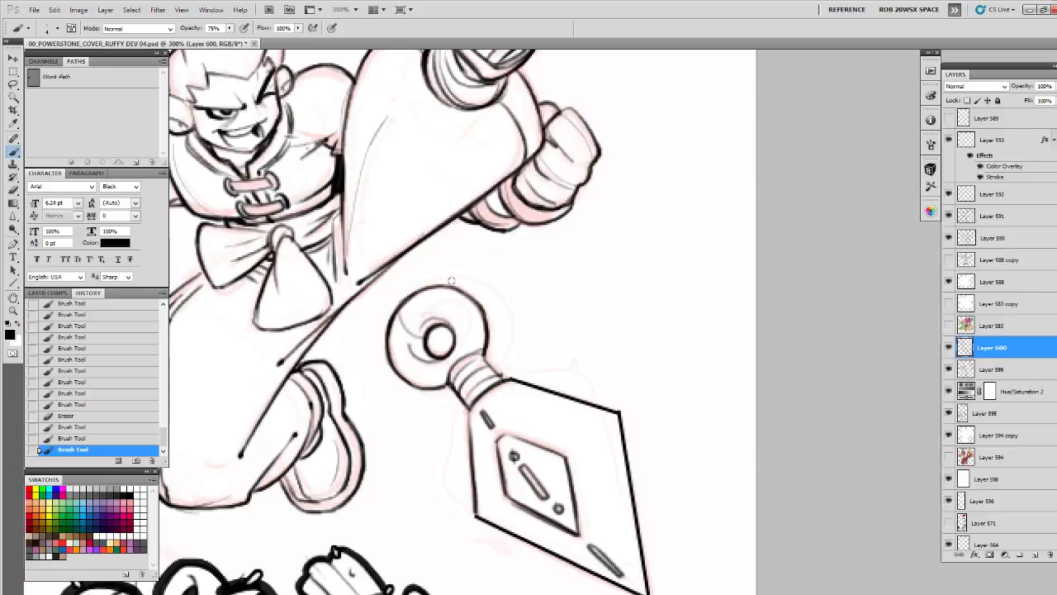
Brush dark tread lines across the sole of the kicking character's raised shoe
{"action": "left_click_drag", "start_coordinate": [556, 254], "coordinate": [548, 377]}
{"action": "left_click_drag", "start_coordinate": [511, 239], "coordinate": [530, 449]}
{"action": "left_click_drag", "start_coordinate": [503, 329], "coordinate": [586, 302]}
{"action": "mouse_move", "coordinate": [555, 360]}
{"action": "left_mouse_down"}
{"action": "mouse_move", "coordinate": [580, 392]}
{"action": "mouse_move", "coordinate": [565, 389]}
{"action": "mouse_move", "coordinate": [599, 380]}
{"action": "left_mouse_up"}
{"action": "mouse_move", "coordinate": [578, 416]}
{"action": "left_mouse_down"}
{"action": "mouse_move", "coordinate": [593, 383]}
{"action": "mouse_move", "coordinate": [578, 391]}
{"action": "left_mouse_up"}
{"action": "left_click_drag", "start_coordinate": [546, 553], "coordinate": [640, 339]}
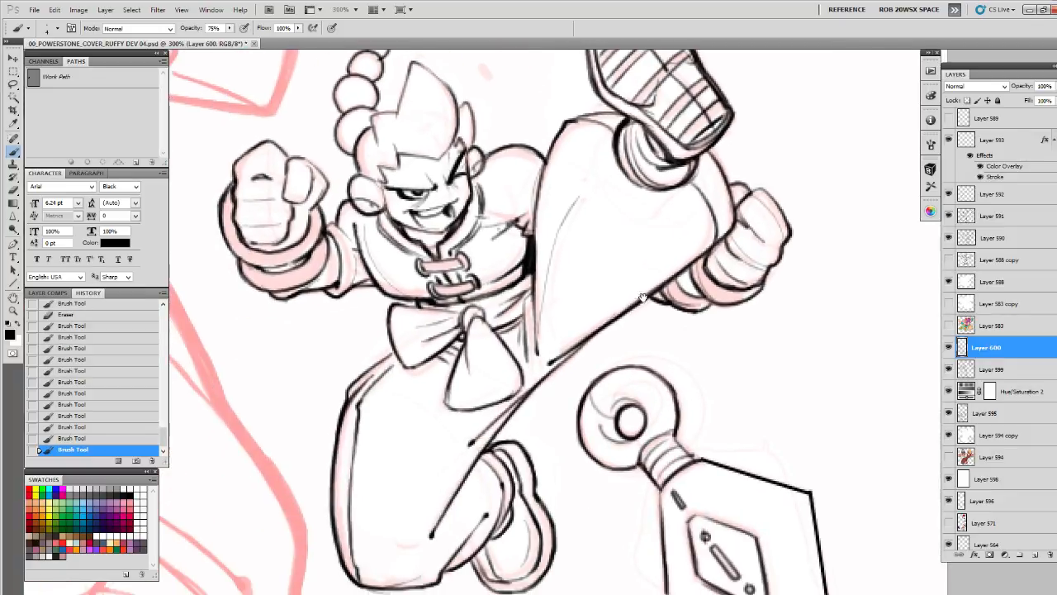
{"action": "mouse_move", "coordinate": [597, 292]}
{"action": "left_mouse_down"}
{"action": "mouse_move", "coordinate": [625, 533]}
{"action": "mouse_move", "coordinate": [620, 510]}
{"action": "mouse_move", "coordinate": [790, 484]}
{"action": "mouse_move", "coordinate": [793, 228]}
{"action": "left_mouse_up"}
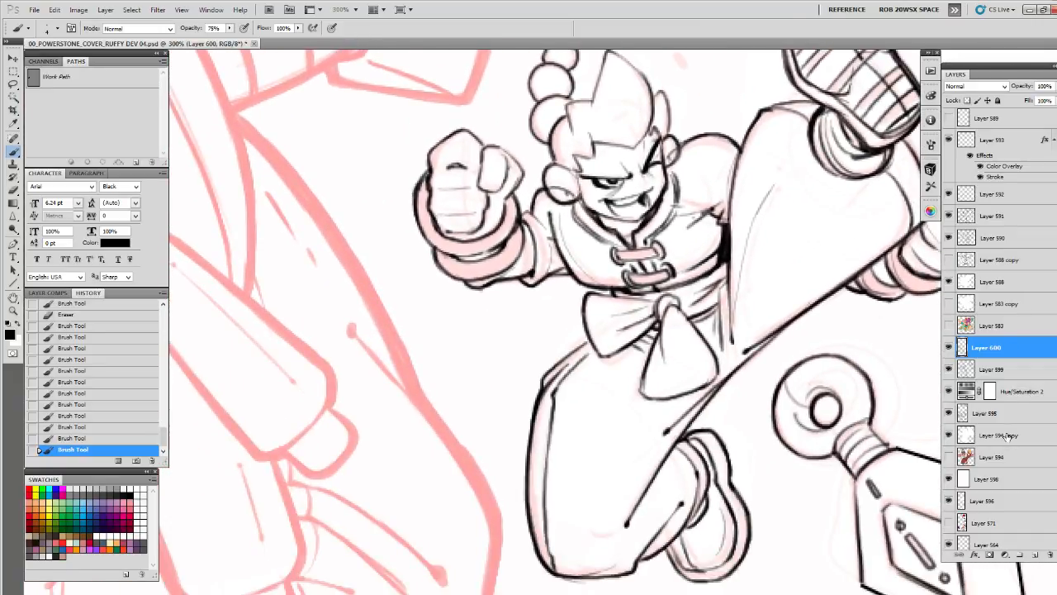
Compare the drawing with and without Layer 600, and strengthen its lines by duplicating the layer and merging the copy down
{"action": "left_click", "coordinate": [949, 348]}
{"action": "left_click", "coordinate": [948, 348]}
{"action": "left_click_drag", "start_coordinate": [888, 403], "coordinate": [791, 435]}
{"action": "left_click", "coordinate": [948, 348]}
{"action": "left_click", "coordinate": [949, 348]}
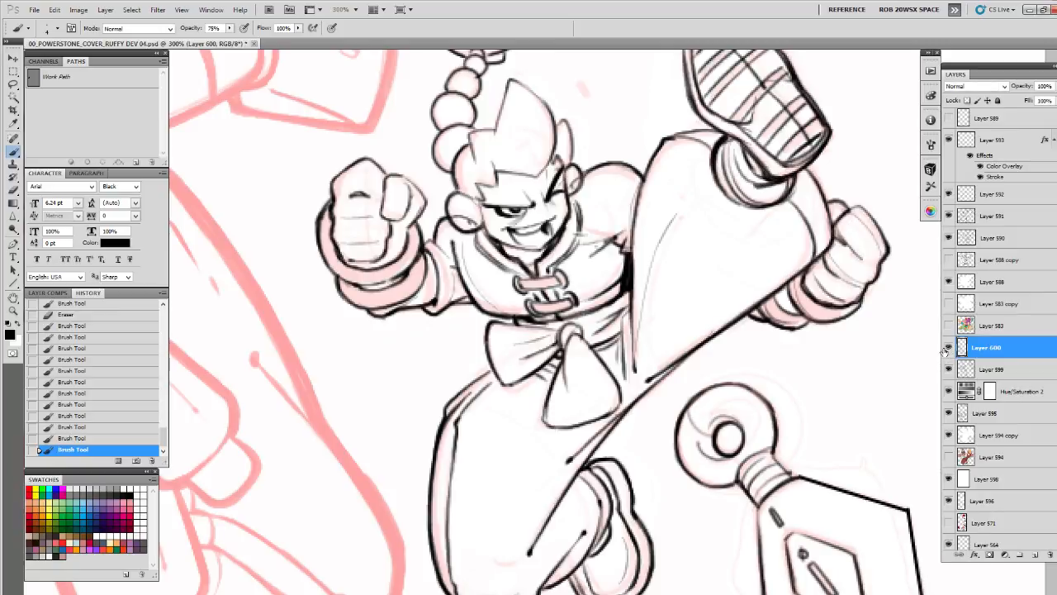
{"action": "key", "text": "ctrl+j"}
{"action": "key", "text": "ctrl+e"}
Add a new layer above the detail lines and set up a larger brush at 100% opacity
{"action": "left_click", "coordinate": [1033, 553]}
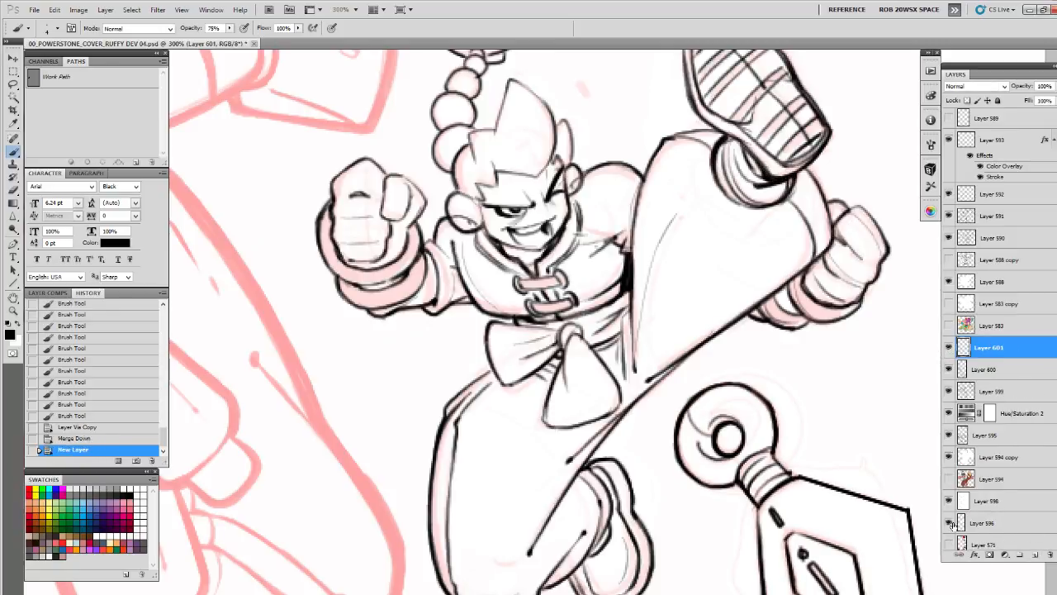
{"action": "left_click_drag", "start_coordinate": [231, 28], "coordinate": [239, 38]}
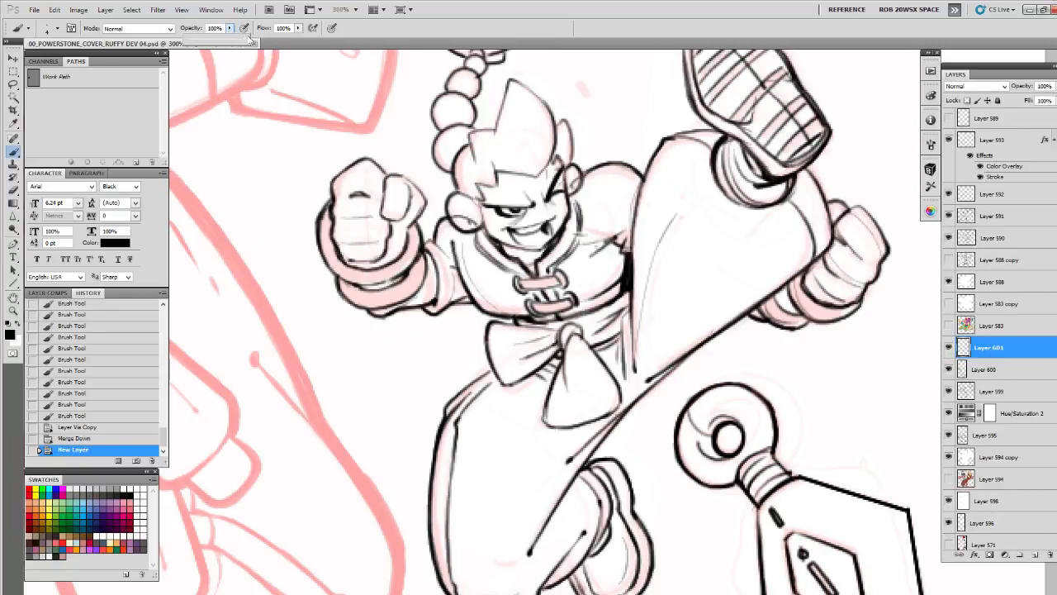
{"action": "key", "text": "]"}
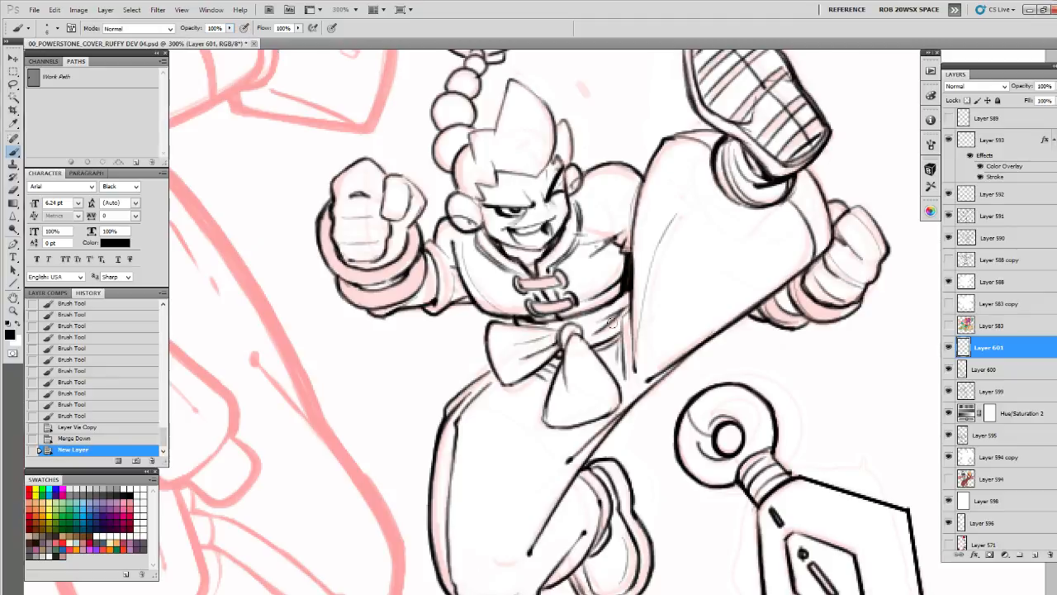
Ink a thick outer contour around the bent leg, its folded shoe, the raised leg's underside and the far fist
{"action": "mouse_move", "coordinate": [521, 333]}
{"action": "left_mouse_down"}
{"action": "mouse_move", "coordinate": [602, 201]}
{"action": "mouse_move", "coordinate": [563, 193]}
{"action": "mouse_move", "coordinate": [571, 238]}
{"action": "mouse_move", "coordinate": [529, 268]}
{"action": "mouse_move", "coordinate": [522, 295]}
{"action": "mouse_move", "coordinate": [527, 251]}
{"action": "mouse_move", "coordinate": [518, 271]}
{"action": "mouse_move", "coordinate": [507, 348]}
{"action": "mouse_move", "coordinate": [524, 408]}
{"action": "mouse_move", "coordinate": [555, 436]}
{"action": "mouse_move", "coordinate": [643, 406]}
{"action": "mouse_move", "coordinate": [682, 433]}
{"action": "mouse_move", "coordinate": [710, 430]}
{"action": "mouse_move", "coordinate": [738, 382]}
{"action": "mouse_move", "coordinate": [704, 280]}
{"action": "mouse_move", "coordinate": [676, 282]}
{"action": "left_mouse_up"}
{"action": "left_click_drag", "start_coordinate": [728, 224], "coordinate": [588, 328]}
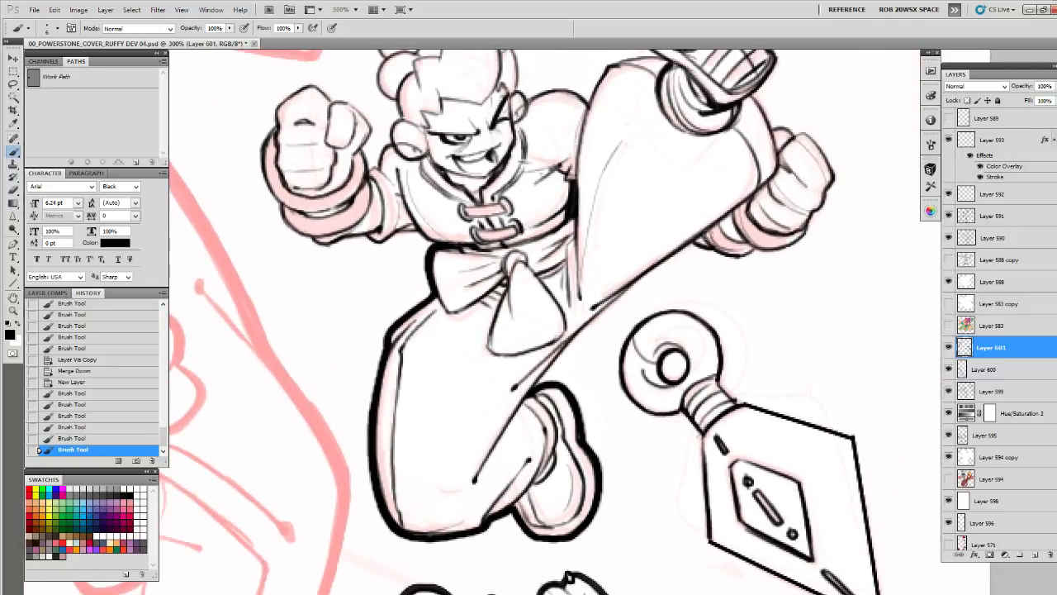
{"action": "mouse_move", "coordinate": [699, 237]}
{"action": "left_mouse_down"}
{"action": "mouse_move", "coordinate": [600, 314]}
{"action": "mouse_move", "coordinate": [528, 390]}
{"action": "left_mouse_up"}
{"action": "mouse_move", "coordinate": [562, 353]}
{"action": "left_mouse_down"}
{"action": "mouse_move", "coordinate": [655, 268]}
{"action": "mouse_move", "coordinate": [725, 224]}
{"action": "mouse_move", "coordinate": [621, 351]}
{"action": "left_mouse_up"}
{"action": "mouse_move", "coordinate": [676, 248]}
{"action": "left_mouse_down"}
{"action": "mouse_move", "coordinate": [692, 247]}
{"action": "mouse_move", "coordinate": [739, 294]}
{"action": "mouse_move", "coordinate": [726, 325]}
{"action": "mouse_move", "coordinate": [674, 371]}
{"action": "mouse_move", "coordinate": [600, 360]}
{"action": "left_mouse_up"}
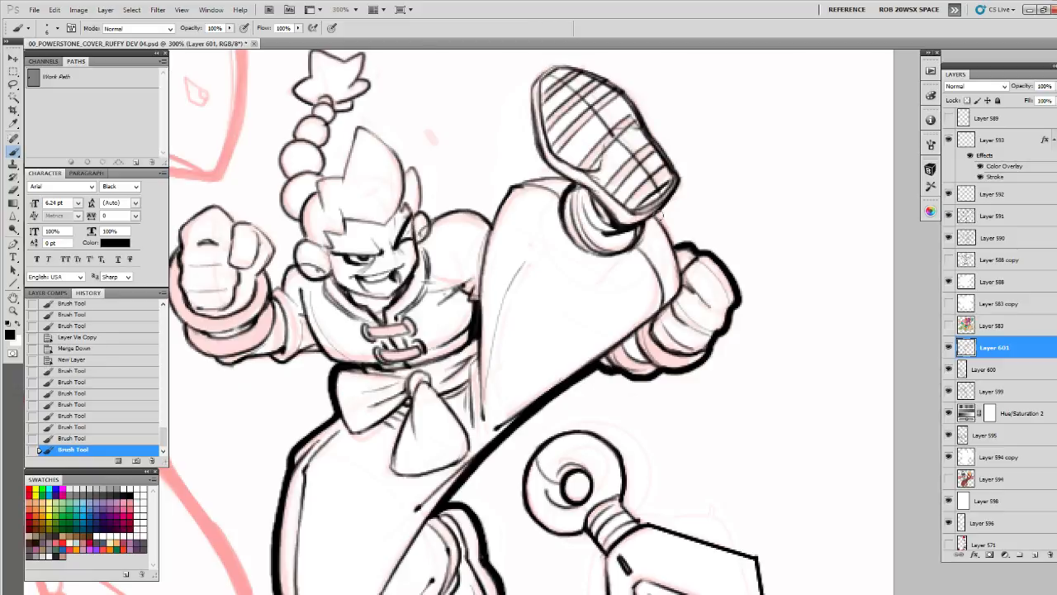
Thicken the outer contour of the raised leg's knee, its shoe and the top of the thigh
{"action": "mouse_move", "coordinate": [660, 213]}
{"action": "left_mouse_down"}
{"action": "mouse_move", "coordinate": [679, 255]}
{"action": "mouse_move", "coordinate": [680, 302]}
{"action": "mouse_move", "coordinate": [559, 384]}
{"action": "left_mouse_up"}
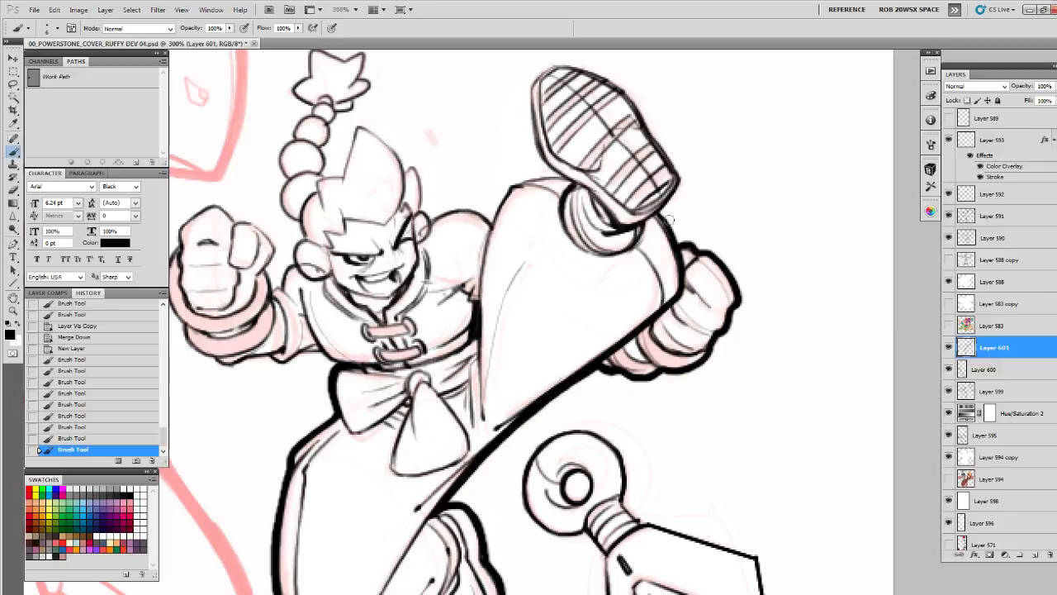
{"action": "left_click_drag", "start_coordinate": [663, 212], "coordinate": [674, 237]}
{"action": "left_click_drag", "start_coordinate": [647, 187], "coordinate": [656, 284]}
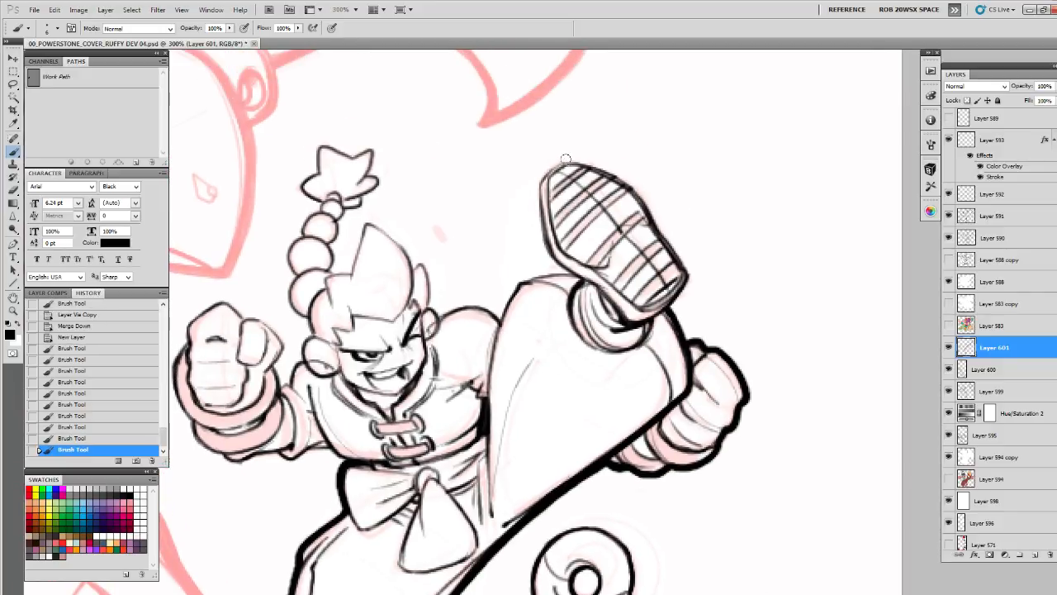
{"action": "mouse_move", "coordinate": [566, 159]}
{"action": "left_mouse_down"}
{"action": "mouse_move", "coordinate": [537, 185]}
{"action": "mouse_move", "coordinate": [541, 249]}
{"action": "mouse_move", "coordinate": [583, 282]}
{"action": "left_mouse_up"}
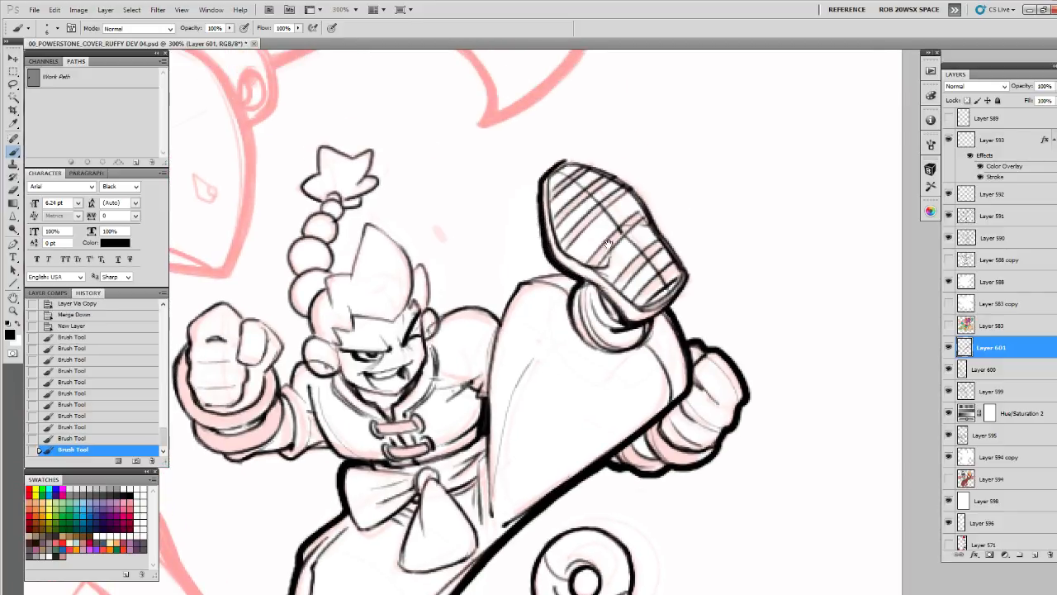
{"action": "mouse_move", "coordinate": [552, 167]}
{"action": "left_mouse_down"}
{"action": "mouse_move", "coordinate": [569, 159]}
{"action": "mouse_move", "coordinate": [612, 171]}
{"action": "mouse_move", "coordinate": [648, 207]}
{"action": "mouse_move", "coordinate": [675, 252]}
{"action": "mouse_move", "coordinate": [690, 393]}
{"action": "left_mouse_up"}
{"action": "mouse_move", "coordinate": [657, 341]}
{"action": "left_mouse_down"}
{"action": "mouse_move", "coordinate": [684, 271]}
{"action": "mouse_move", "coordinate": [601, 279]}
{"action": "mouse_move", "coordinate": [578, 393]}
{"action": "mouse_move", "coordinate": [715, 396]}
{"action": "mouse_move", "coordinate": [722, 418]}
{"action": "left_mouse_up"}
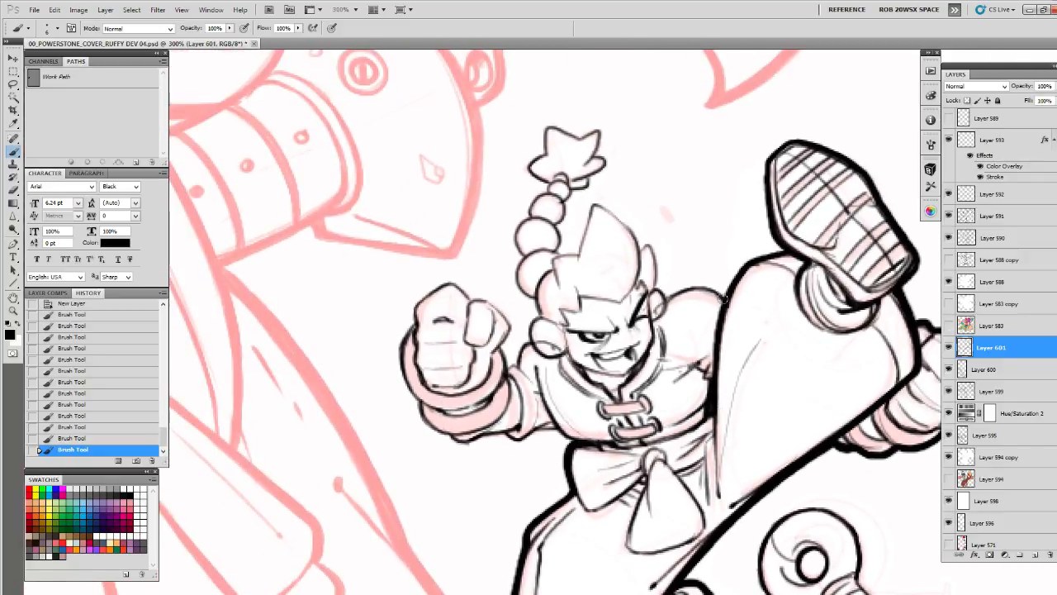
Thicken the outer contour over the shoulder beside the raised leg, the spiky hair and the beaded braid with its tuft
{"action": "left_click_drag", "start_coordinate": [724, 298], "coordinate": [656, 287]}
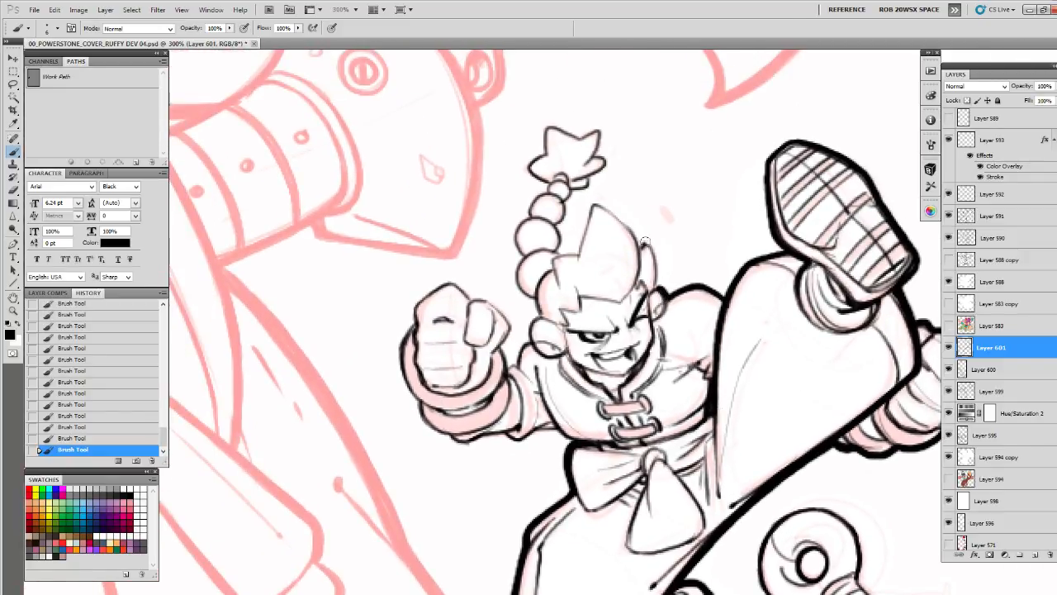
{"action": "left_click_drag", "start_coordinate": [645, 241], "coordinate": [656, 289]}
{"action": "left_click_drag", "start_coordinate": [657, 287], "coordinate": [658, 302]}
{"action": "mouse_move", "coordinate": [647, 262]}
{"action": "left_mouse_down"}
{"action": "mouse_move", "coordinate": [617, 228]}
{"action": "mouse_move", "coordinate": [588, 219]}
{"action": "mouse_move", "coordinate": [581, 264]}
{"action": "left_mouse_up"}
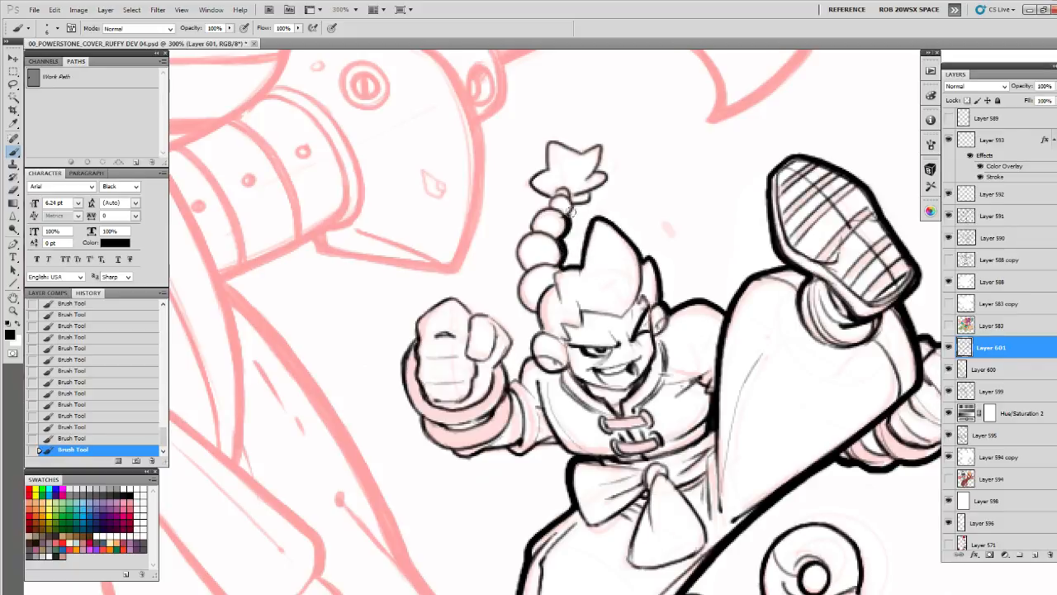
{"action": "mouse_move", "coordinate": [570, 213]}
{"action": "left_mouse_down"}
{"action": "mouse_move", "coordinate": [608, 178]}
{"action": "mouse_move", "coordinate": [598, 144]}
{"action": "mouse_move", "coordinate": [553, 142]}
{"action": "mouse_move", "coordinate": [532, 177]}
{"action": "mouse_move", "coordinate": [547, 197]}
{"action": "mouse_move", "coordinate": [517, 250]}
{"action": "mouse_move", "coordinate": [515, 285]}
{"action": "mouse_move", "coordinate": [537, 329]}
{"action": "mouse_move", "coordinate": [516, 376]}
{"action": "mouse_move", "coordinate": [539, 323]}
{"action": "left_mouse_up"}
{"action": "mouse_move", "coordinate": [507, 268]}
{"action": "left_mouse_down"}
{"action": "mouse_move", "coordinate": [526, 285]}
{"action": "mouse_move", "coordinate": [531, 335]}
{"action": "mouse_move", "coordinate": [571, 285]}
{"action": "mouse_move", "coordinate": [559, 313]}
{"action": "left_mouse_up"}
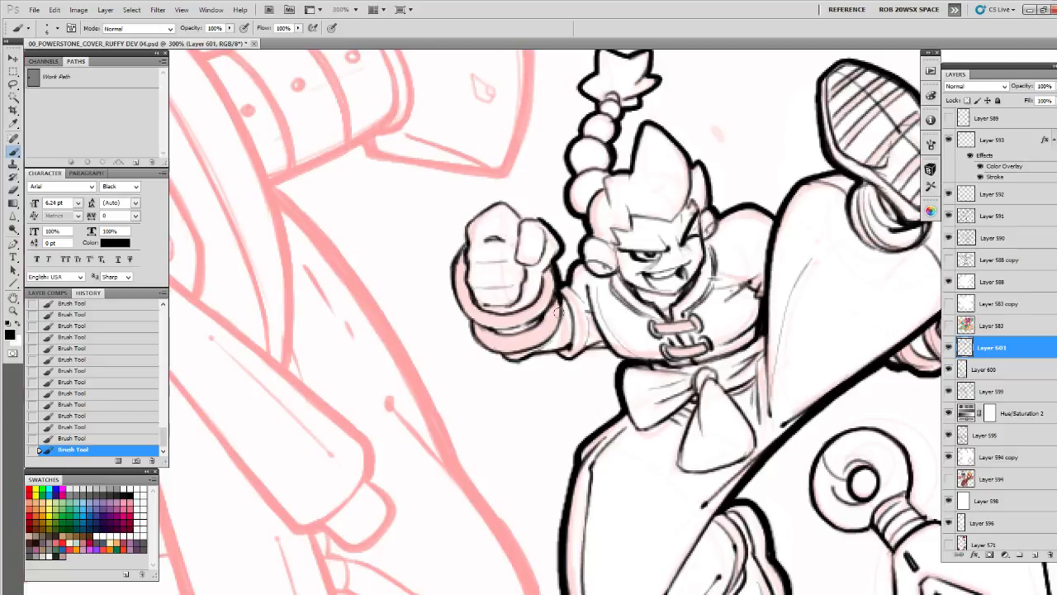
Thicken the outer contour around the clenched forward fist, its cuffs and the sleeve
{"action": "mouse_move", "coordinate": [530, 215]}
{"action": "left_mouse_down"}
{"action": "mouse_move", "coordinate": [504, 201]}
{"action": "mouse_move", "coordinate": [467, 217]}
{"action": "mouse_move", "coordinate": [452, 258]}
{"action": "mouse_move", "coordinate": [458, 309]}
{"action": "mouse_move", "coordinate": [484, 350]}
{"action": "mouse_move", "coordinate": [569, 353]}
{"action": "left_mouse_up"}
{"action": "mouse_move", "coordinate": [580, 345]}
{"action": "left_mouse_down"}
{"action": "mouse_move", "coordinate": [584, 318]}
{"action": "mouse_move", "coordinate": [631, 330]}
{"action": "mouse_move", "coordinate": [505, 359]}
{"action": "left_mouse_up"}
{"action": "mouse_move", "coordinate": [466, 287]}
{"action": "left_mouse_down"}
{"action": "mouse_move", "coordinate": [507, 355]}
{"action": "mouse_move", "coordinate": [533, 364]}
{"action": "left_mouse_up"}
{"action": "left_click_drag", "start_coordinate": [660, 320], "coordinate": [645, 199]}
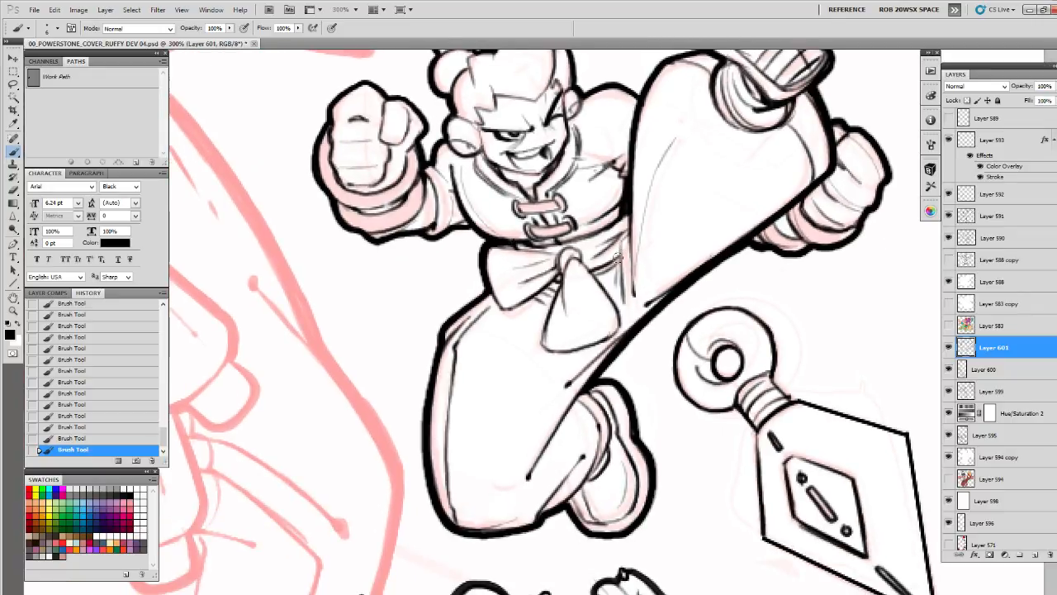
Thicken the outline of the waist sash's bow, including its hanging end and the area around the knot
{"action": "mouse_move", "coordinate": [617, 256]}
{"action": "left_mouse_down"}
{"action": "mouse_move", "coordinate": [601, 289]}
{"action": "mouse_move", "coordinate": [619, 334]}
{"action": "mouse_move", "coordinate": [558, 353]}
{"action": "mouse_move", "coordinate": [537, 337]}
{"action": "mouse_move", "coordinate": [555, 289]}
{"action": "mouse_move", "coordinate": [514, 312]}
{"action": "mouse_move", "coordinate": [492, 302]}
{"action": "mouse_move", "coordinate": [482, 245]}
{"action": "left_mouse_up"}
{"action": "left_click_drag", "start_coordinate": [659, 322], "coordinate": [588, 239]}
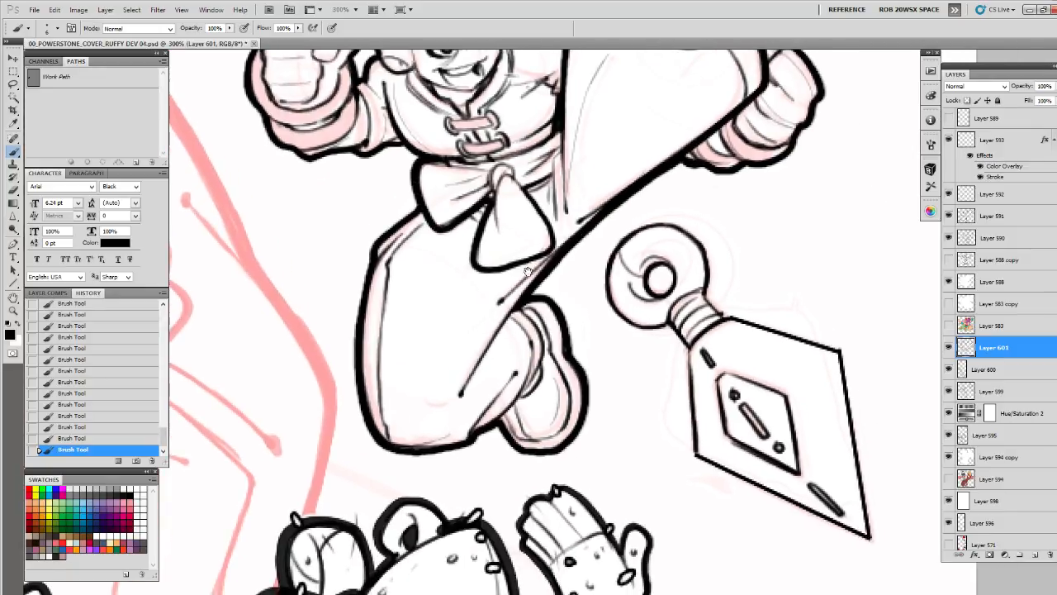
{"action": "scroll", "coordinate": [519, 302], "scroll_direction": "up", "scroll_amount": 5}
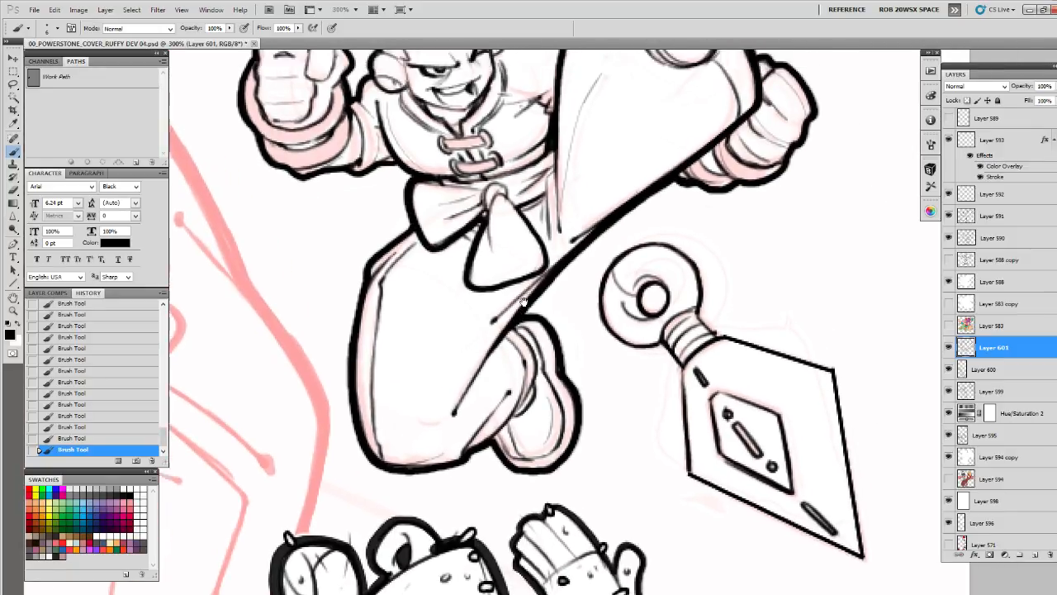
{"action": "mouse_move", "coordinate": [542, 345]}
{"action": "left_mouse_down"}
{"action": "mouse_move", "coordinate": [521, 380]}
{"action": "mouse_move", "coordinate": [471, 390]}
{"action": "mouse_move", "coordinate": [462, 368]}
{"action": "left_mouse_up"}
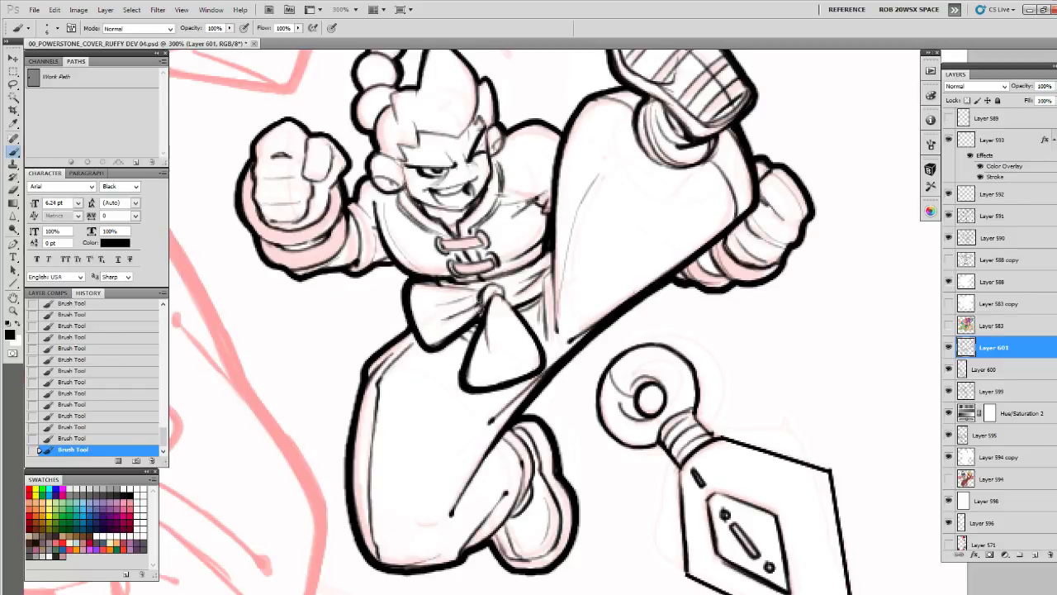
{"action": "left_click_drag", "start_coordinate": [488, 294], "coordinate": [493, 302]}
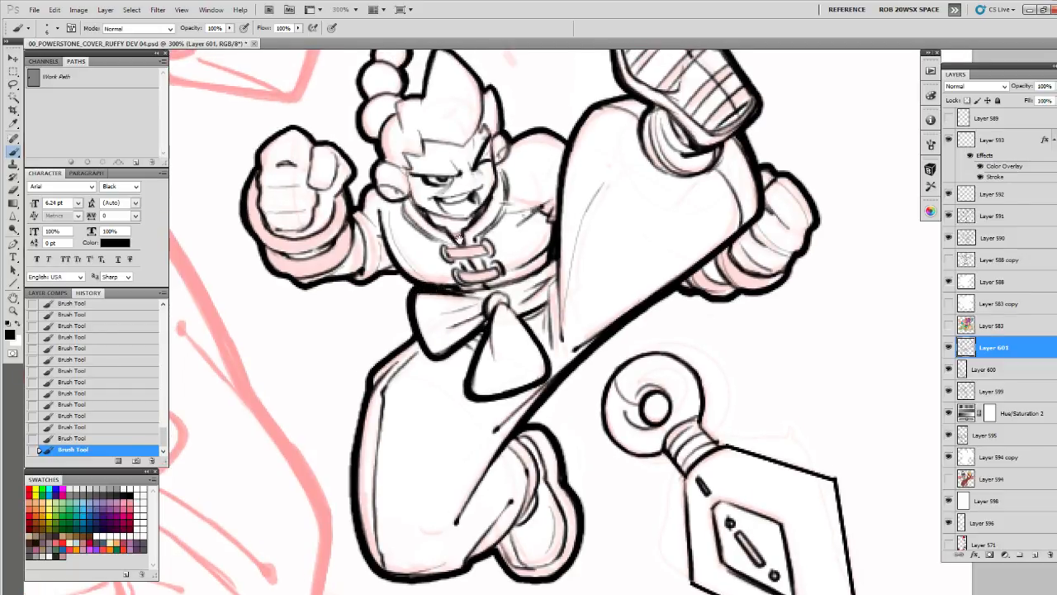
{"action": "left_click_drag", "start_coordinate": [459, 237], "coordinate": [510, 344]}
{"action": "left_click_drag", "start_coordinate": [458, 283], "coordinate": [470, 316]}
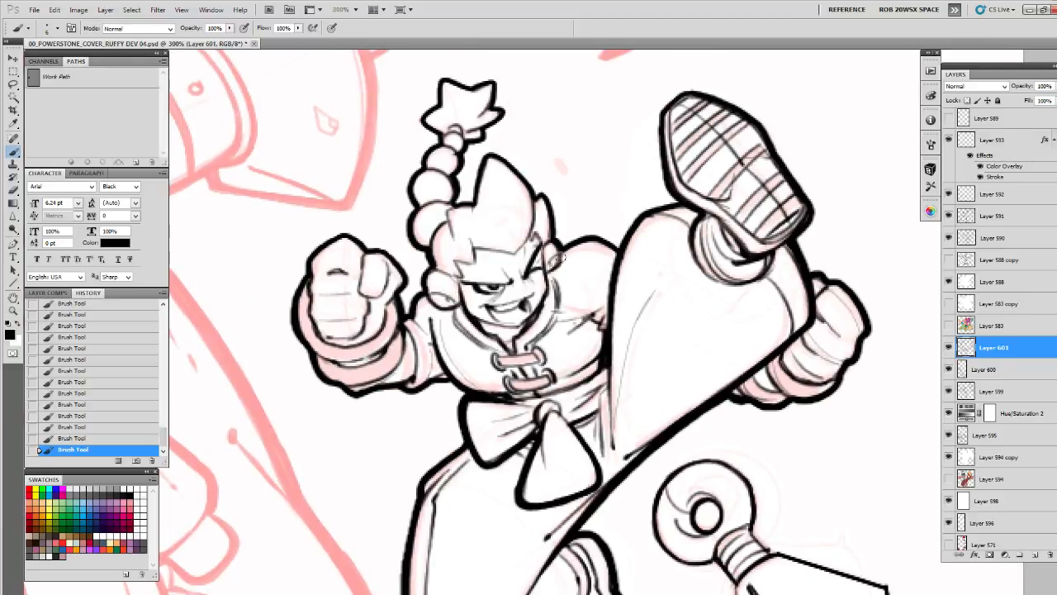
Touch up the heavy outline at the ear, the forward cuff, the far arm, the folded shoe and the torso's edge
{"action": "left_click_drag", "start_coordinate": [549, 223], "coordinate": [562, 274]}
{"action": "mouse_move", "coordinate": [463, 256]}
{"action": "left_mouse_down"}
{"action": "mouse_move", "coordinate": [470, 284]}
{"action": "mouse_move", "coordinate": [550, 220]}
{"action": "left_mouse_up"}
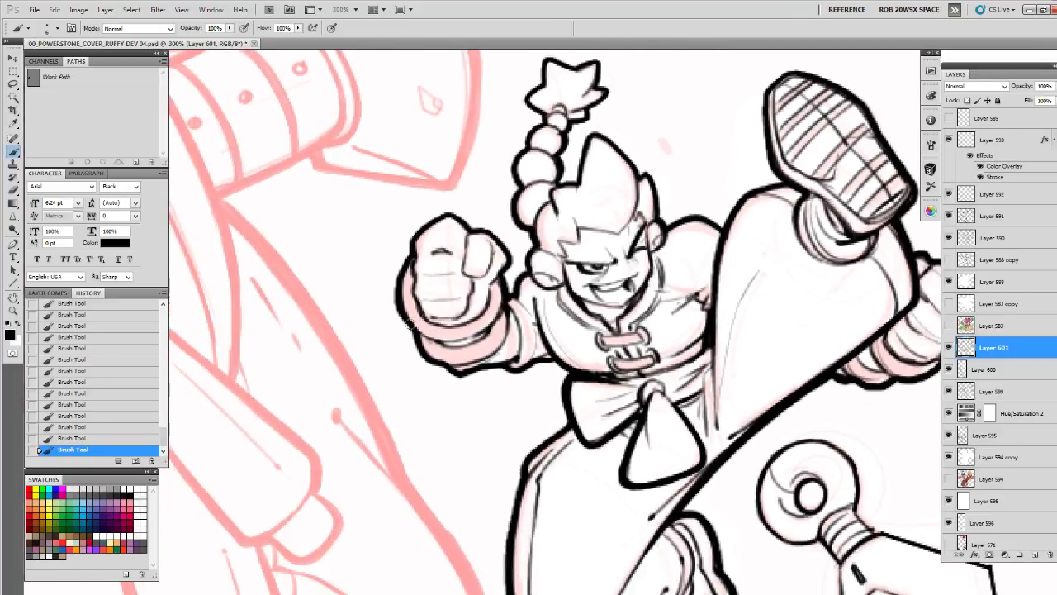
{"action": "mouse_move", "coordinate": [408, 325]}
{"action": "left_mouse_down"}
{"action": "mouse_move", "coordinate": [458, 337]}
{"action": "mouse_move", "coordinate": [464, 358]}
{"action": "left_mouse_up"}
{"action": "mouse_move", "coordinate": [835, 424]}
{"action": "left_mouse_down"}
{"action": "mouse_move", "coordinate": [656, 413]}
{"action": "mouse_move", "coordinate": [655, 355]}
{"action": "left_mouse_up"}
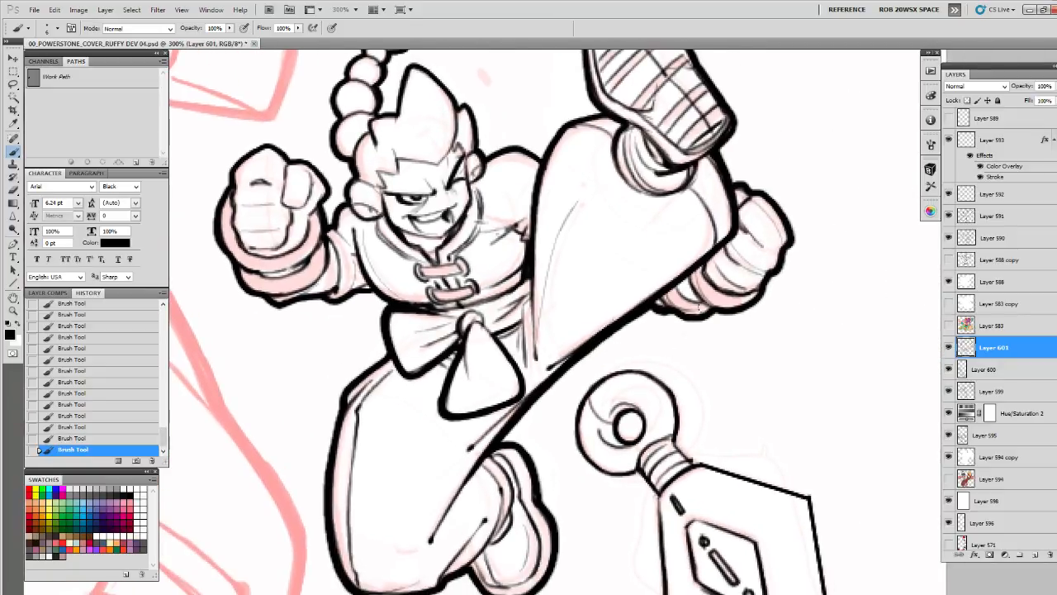
{"action": "left_click_drag", "start_coordinate": [659, 294], "coordinate": [669, 251]}
{"action": "left_click_drag", "start_coordinate": [631, 368], "coordinate": [702, 261]}
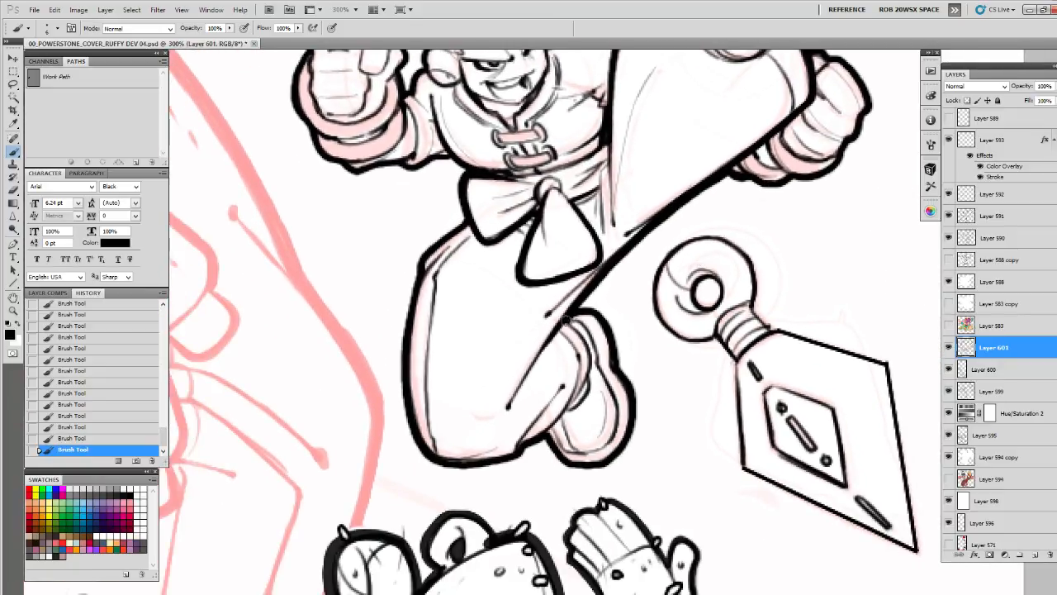
{"action": "left_click_drag", "start_coordinate": [563, 285], "coordinate": [579, 411]}
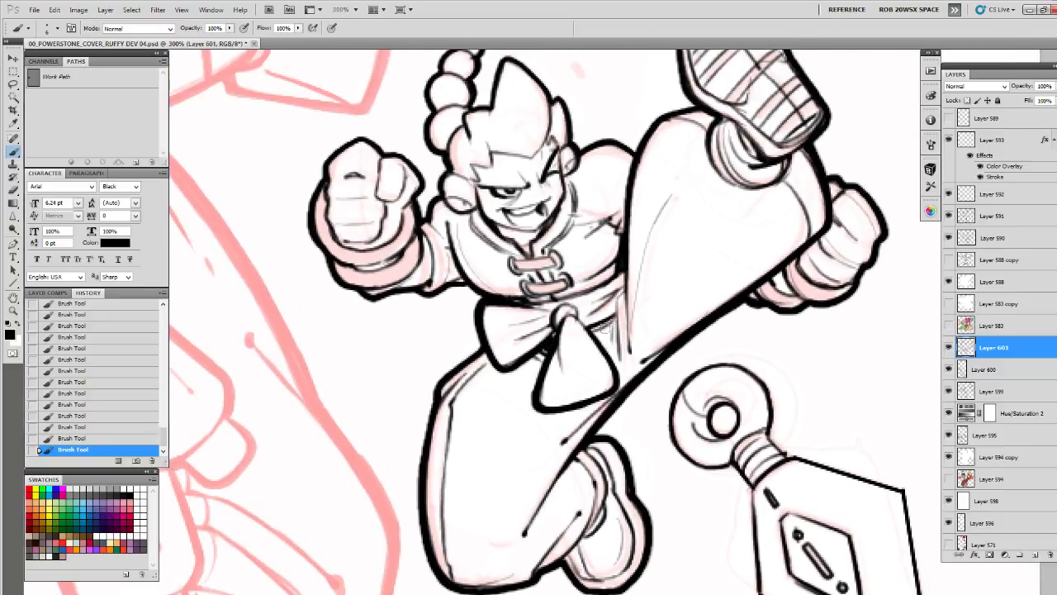
{"action": "mouse_move", "coordinate": [622, 291]}
{"action": "left_mouse_down"}
{"action": "mouse_move", "coordinate": [599, 346]}
{"action": "mouse_move", "coordinate": [615, 298]}
{"action": "left_mouse_up"}
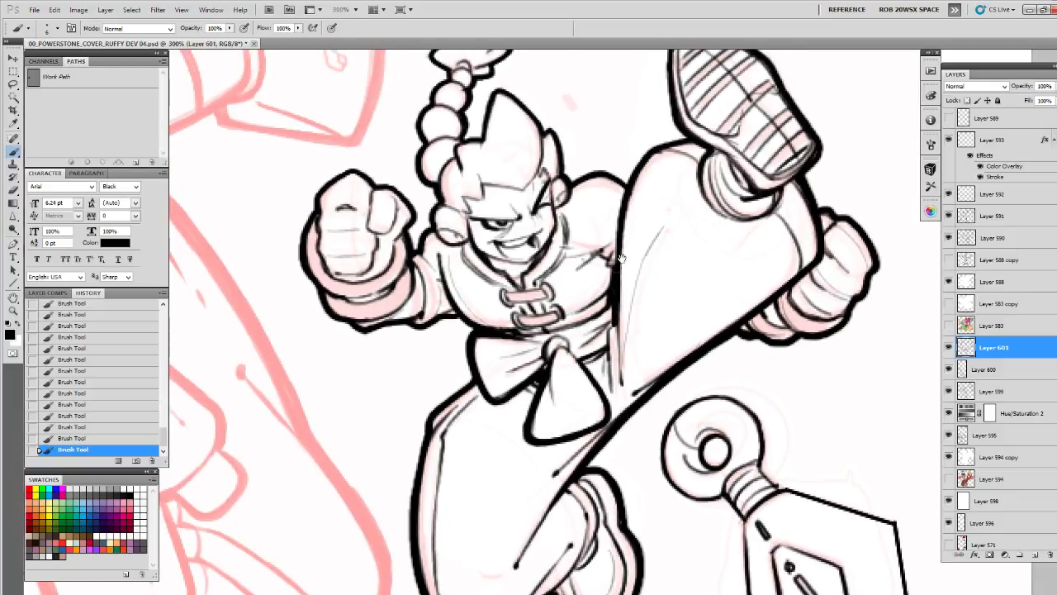
{"action": "left_click_drag", "start_coordinate": [621, 258], "coordinate": [586, 297]}
Apply the Unsharp Mask filter to the thick contour layer, Layer 601
{"action": "key", "text": "z"}
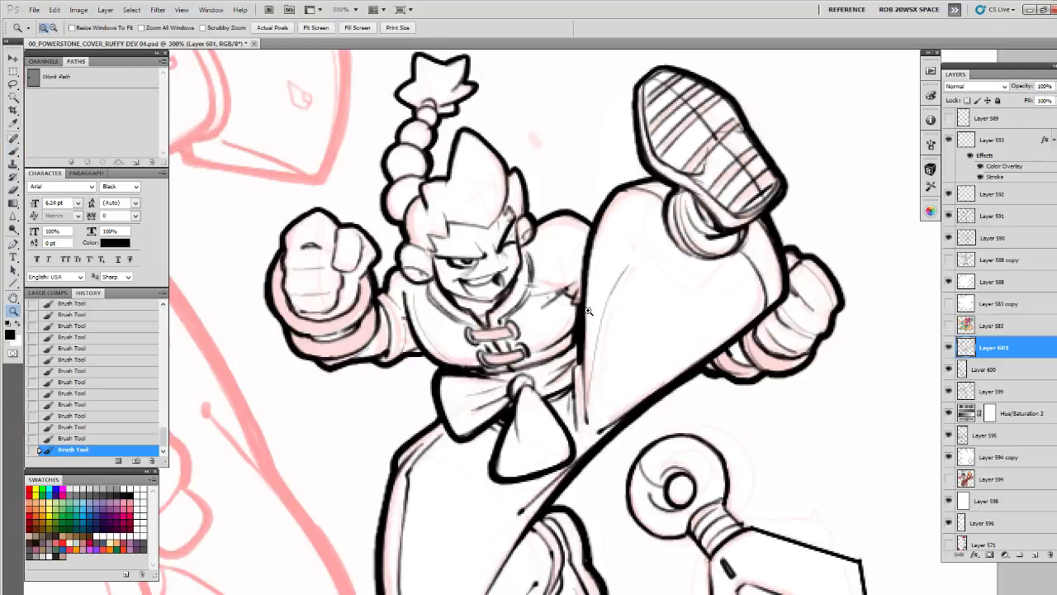
{"action": "left_click", "coordinate": [590, 313], "text": "alt"}
{"action": "left_click", "coordinate": [590, 313], "text": "alt"}
{"action": "left_click", "coordinate": [596, 320], "text": "alt"}
{"action": "left_click", "coordinate": [598, 345]}
{"action": "left_click", "coordinate": [598, 345]}
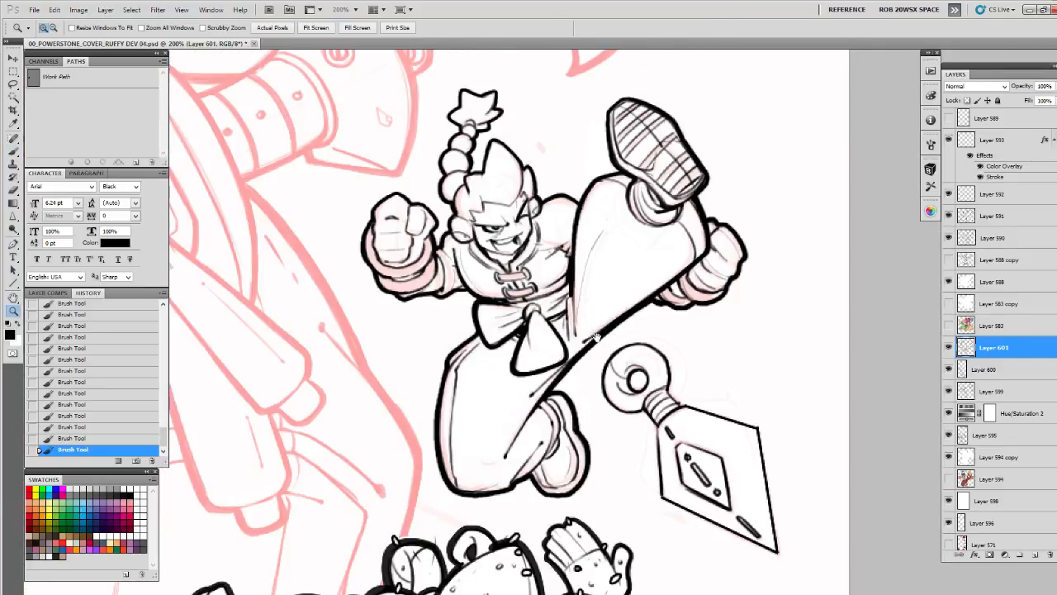
{"action": "left_click_drag", "start_coordinate": [594, 336], "coordinate": [605, 369]}
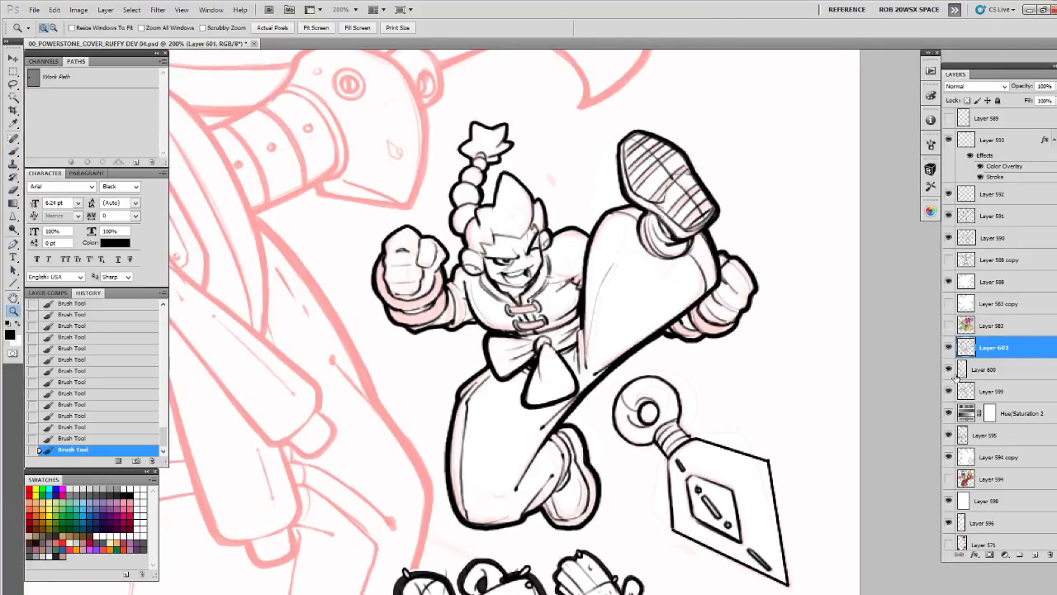
{"action": "left_click", "coordinate": [157, 9]}
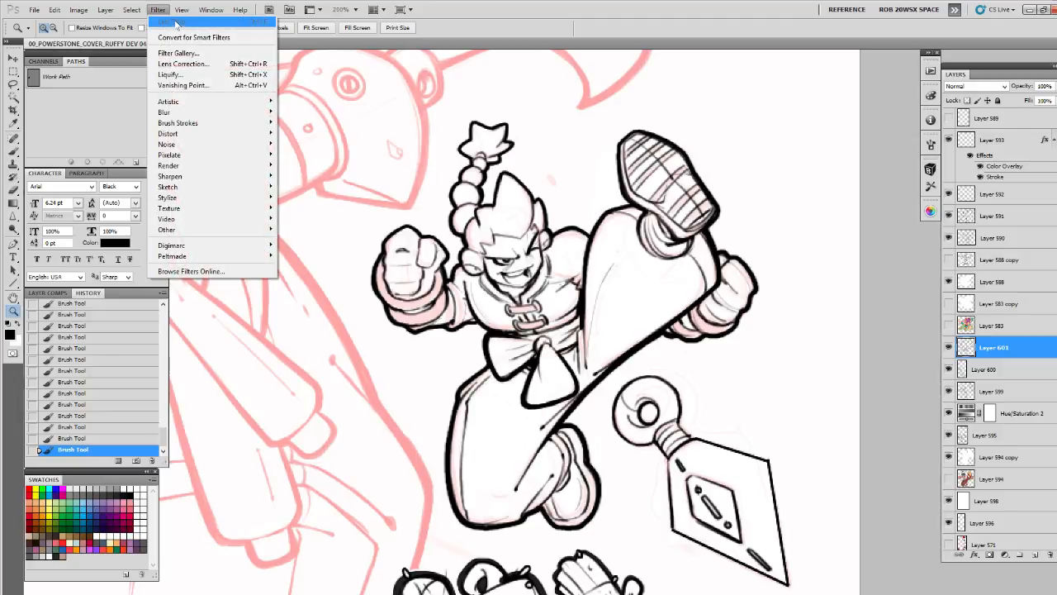
{"action": "mouse_move", "coordinate": [196, 176]}
{"action": "left_click", "coordinate": [307, 219]}
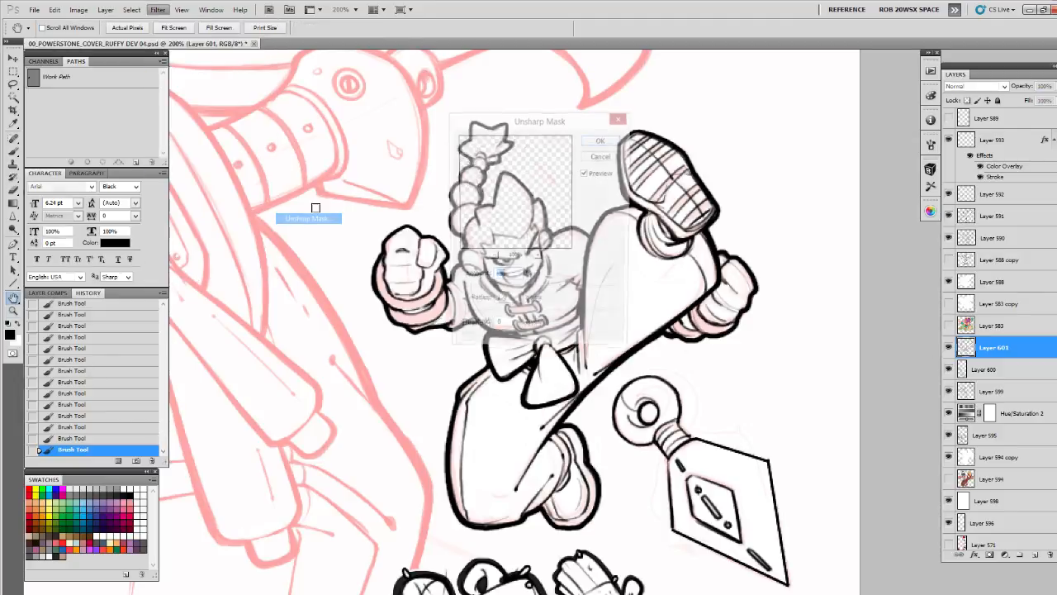
{"action": "left_click", "coordinate": [611, 143]}
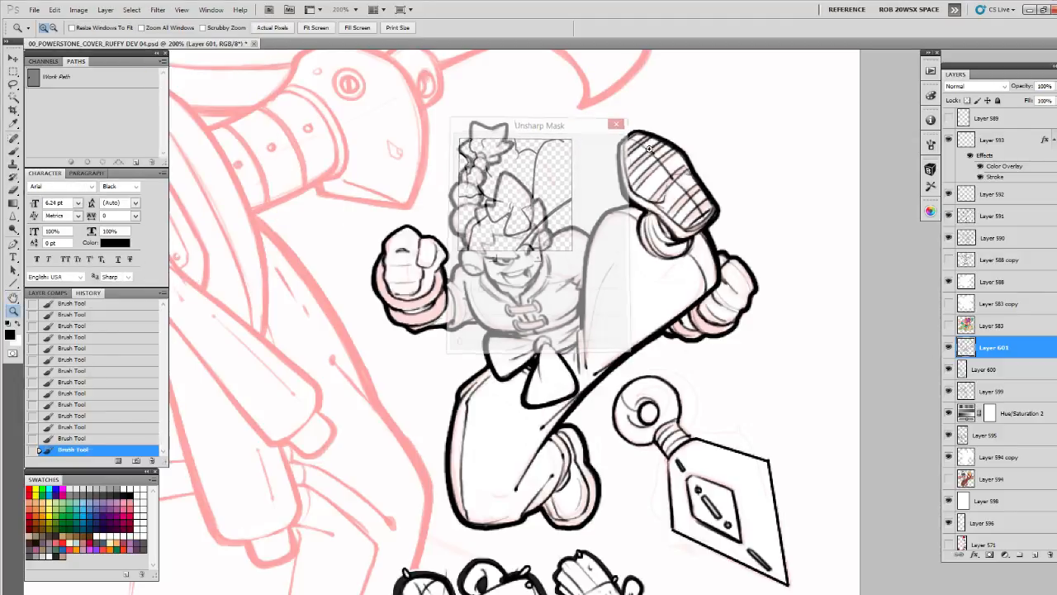
Check the line layers' visibility, reapply Unsharp Mask, and merge the contour and detail layers down into Layer 599
{"action": "left_click", "coordinate": [948, 370]}
{"action": "left_click", "coordinate": [947, 369]}
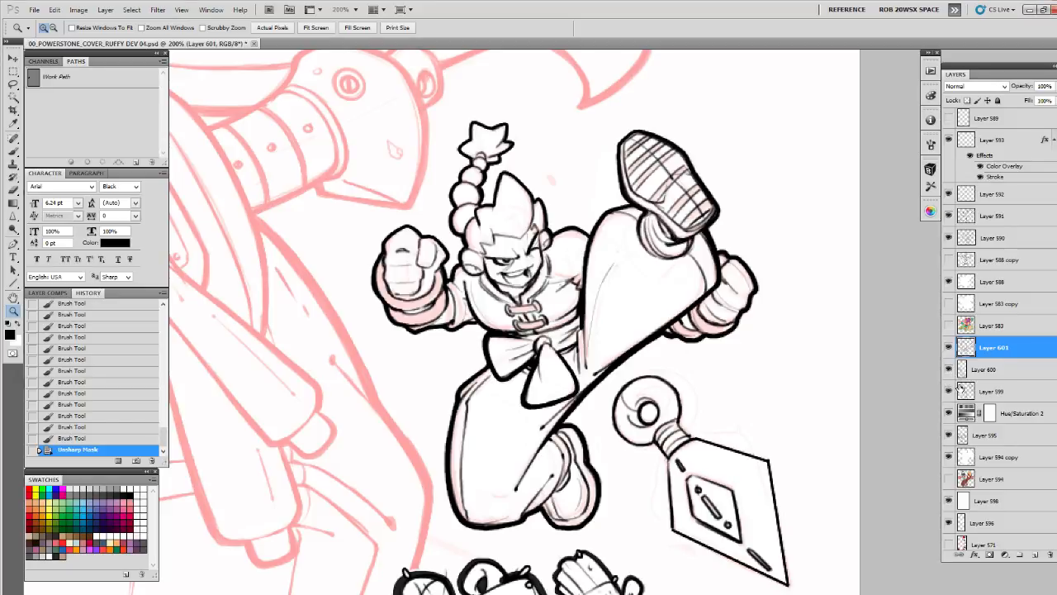
{"action": "left_click", "coordinate": [948, 390]}
{"action": "left_click", "coordinate": [948, 391]}
{"action": "key", "text": "ctrl+f"}
{"action": "key", "text": "ctrl+e"}
{"action": "key", "text": "ctrl+e"}
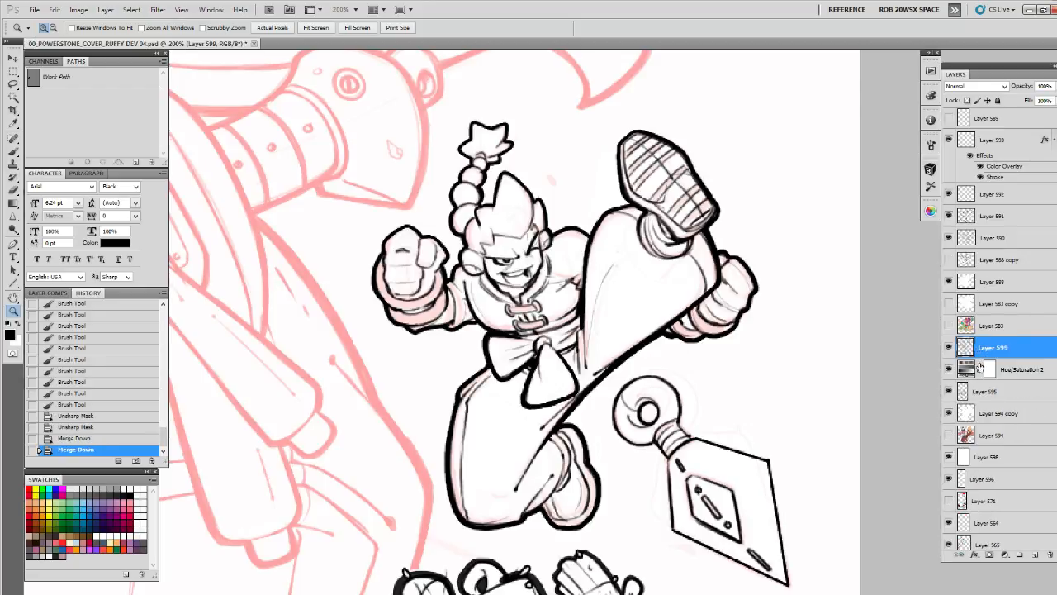
Thicken the dagger's outline along the ring's outer edge, the handle's near side and the blade's lower edges down to the tip
{"action": "left_click", "coordinate": [751, 453]}
{"action": "key", "text": "b"}
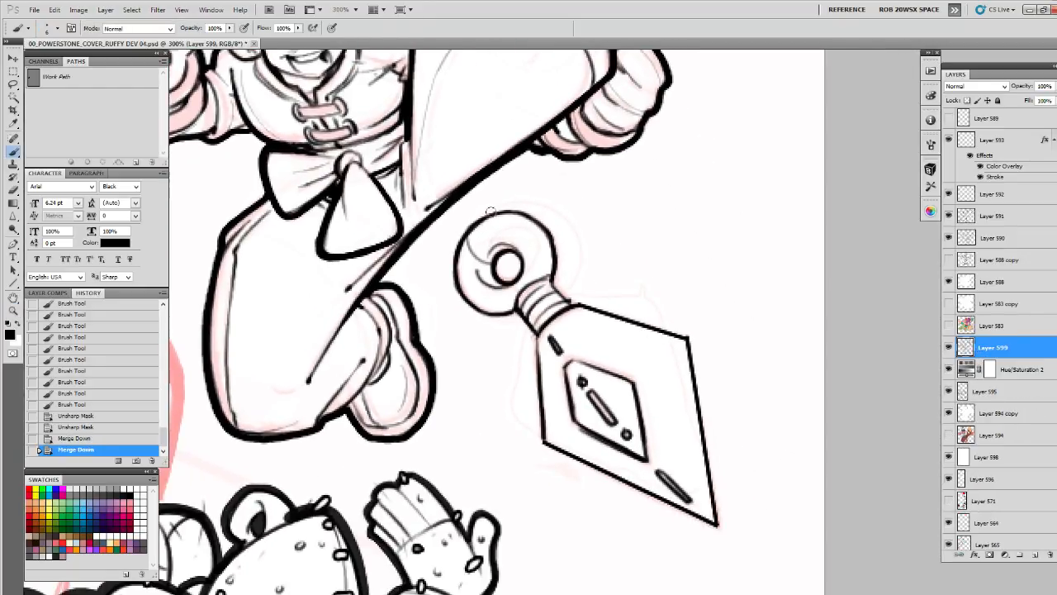
{"action": "mouse_move", "coordinate": [490, 211]}
{"action": "left_mouse_down"}
{"action": "mouse_move", "coordinate": [451, 263]}
{"action": "mouse_move", "coordinate": [469, 308]}
{"action": "mouse_move", "coordinate": [536, 340]}
{"action": "left_mouse_up"}
{"action": "mouse_move", "coordinate": [536, 339]}
{"action": "left_mouse_down"}
{"action": "mouse_move", "coordinate": [502, 280]}
{"action": "mouse_move", "coordinate": [510, 382]}
{"action": "mouse_move", "coordinate": [589, 423]}
{"action": "left_mouse_up"}
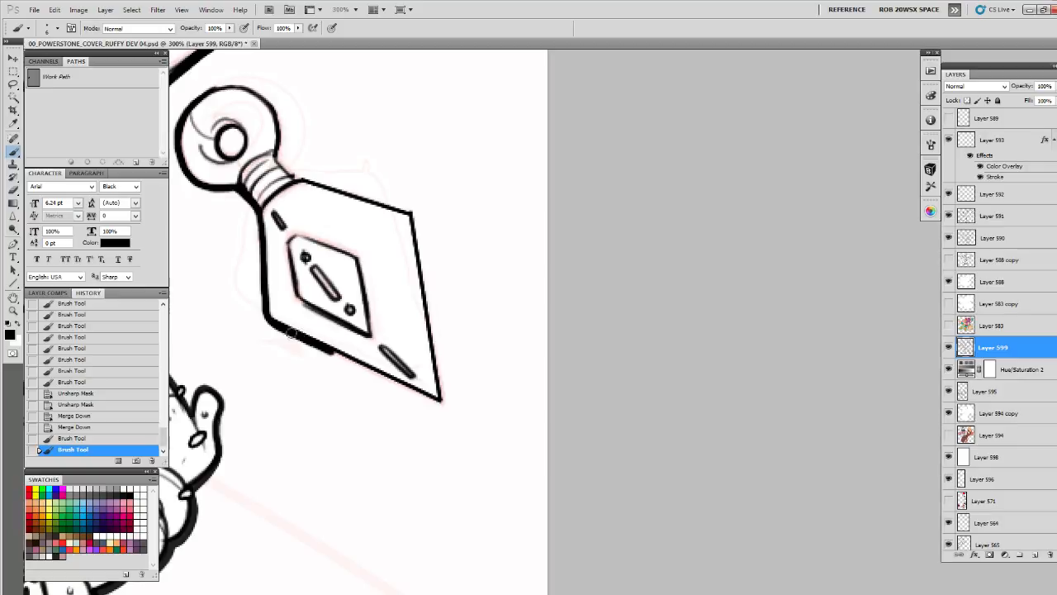
{"action": "left_click_drag", "start_coordinate": [294, 333], "coordinate": [405, 386]}
{"action": "left_click_drag", "start_coordinate": [351, 362], "coordinate": [443, 405]}
Thicken the blade's upper and far edges, and finish the heavy contour around the dagger's ring
{"action": "mouse_move", "coordinate": [271, 150]}
{"action": "left_mouse_down"}
{"action": "mouse_move", "coordinate": [300, 176]}
{"action": "mouse_move", "coordinate": [408, 214]}
{"action": "left_mouse_up"}
{"action": "mouse_move", "coordinate": [344, 195]}
{"action": "left_mouse_down"}
{"action": "mouse_move", "coordinate": [407, 211]}
{"action": "mouse_move", "coordinate": [443, 398]}
{"action": "left_mouse_up"}
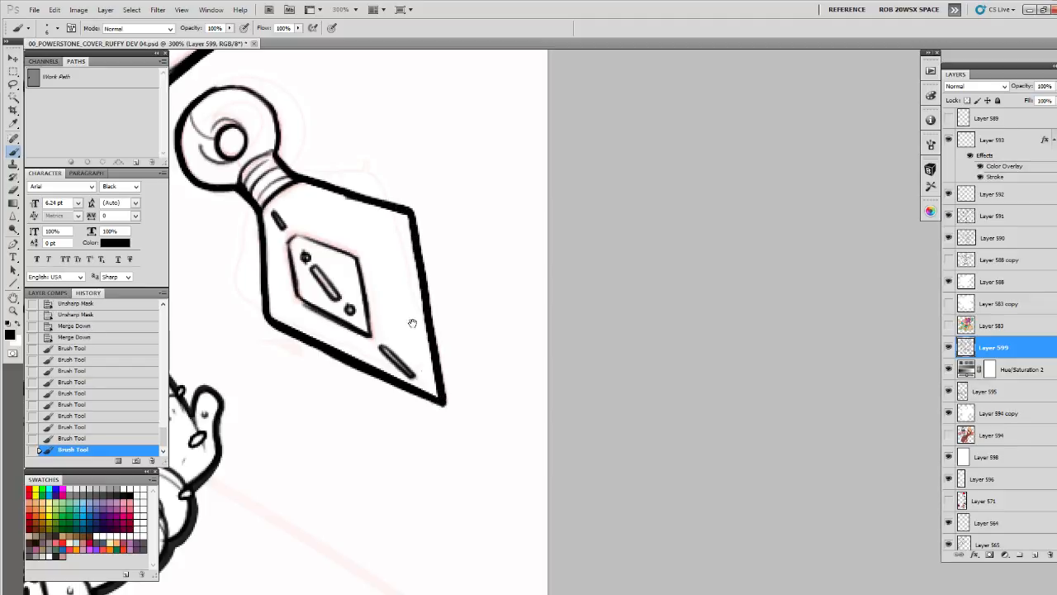
{"action": "left_click_drag", "start_coordinate": [382, 237], "coordinate": [482, 398]}
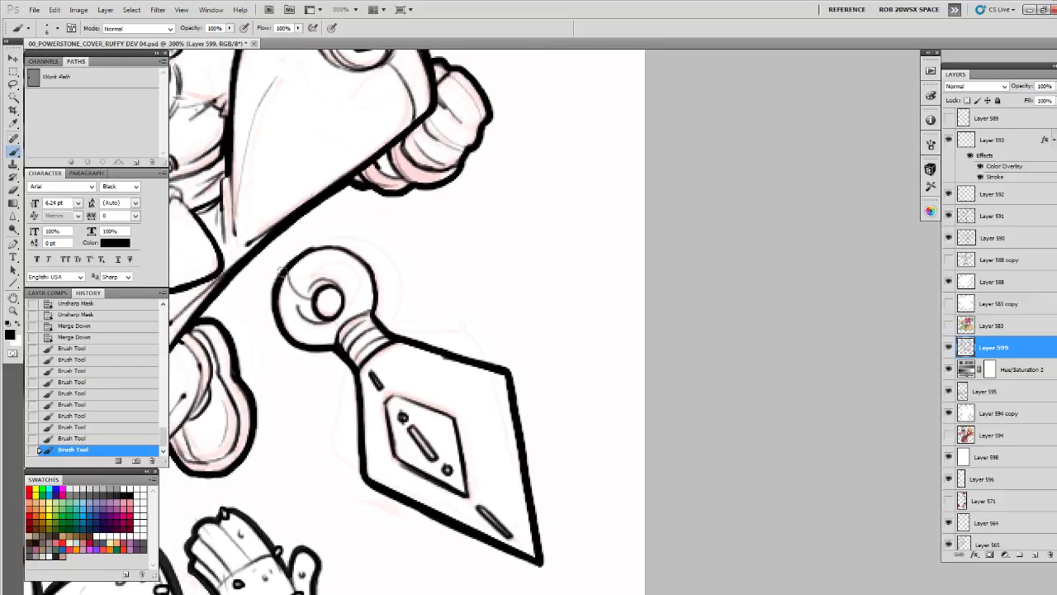
{"action": "mouse_move", "coordinate": [276, 284]}
{"action": "left_mouse_down"}
{"action": "mouse_move", "coordinate": [312, 247]}
{"action": "mouse_move", "coordinate": [345, 253]}
{"action": "mouse_move", "coordinate": [371, 286]}
{"action": "mouse_move", "coordinate": [372, 305]}
{"action": "mouse_move", "coordinate": [353, 252]}
{"action": "mouse_move", "coordinate": [306, 248]}
{"action": "mouse_move", "coordinate": [271, 295]}
{"action": "mouse_move", "coordinate": [274, 322]}
{"action": "mouse_move", "coordinate": [314, 347]}
{"action": "mouse_move", "coordinate": [330, 345]}
{"action": "mouse_move", "coordinate": [331, 314]}
{"action": "mouse_move", "coordinate": [317, 301]}
{"action": "mouse_move", "coordinate": [326, 292]}
{"action": "mouse_move", "coordinate": [326, 321]}
{"action": "left_mouse_up"}
{"action": "mouse_move", "coordinate": [434, 312]}
{"action": "left_mouse_down"}
{"action": "mouse_move", "coordinate": [548, 225]}
{"action": "mouse_move", "coordinate": [590, 440]}
{"action": "left_mouse_up"}
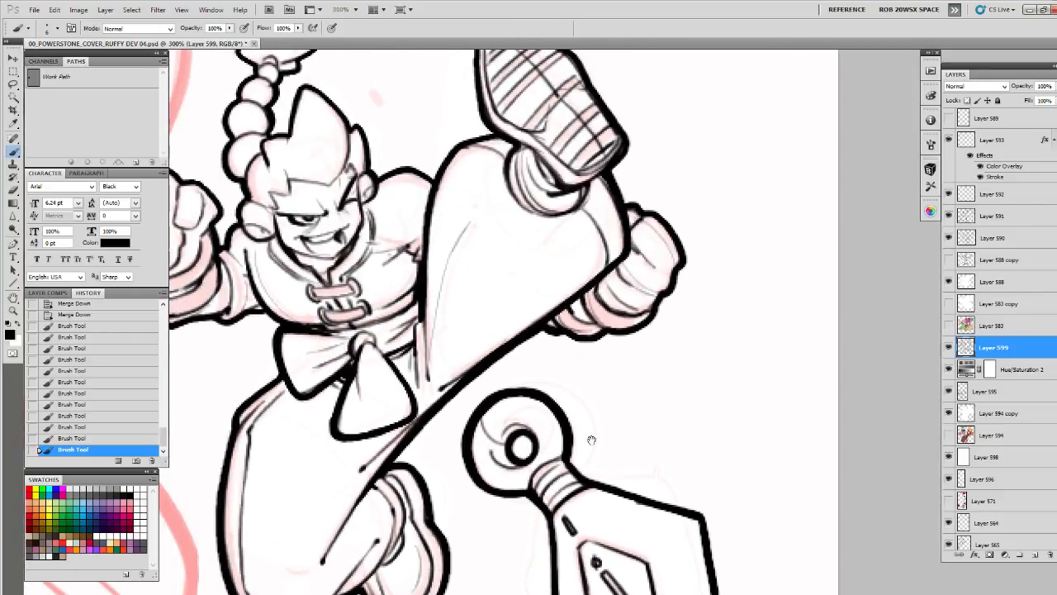
{"action": "left_click_drag", "start_coordinate": [528, 297], "coordinate": [681, 472]}
{"action": "left_click_drag", "start_coordinate": [507, 300], "coordinate": [630, 208]}
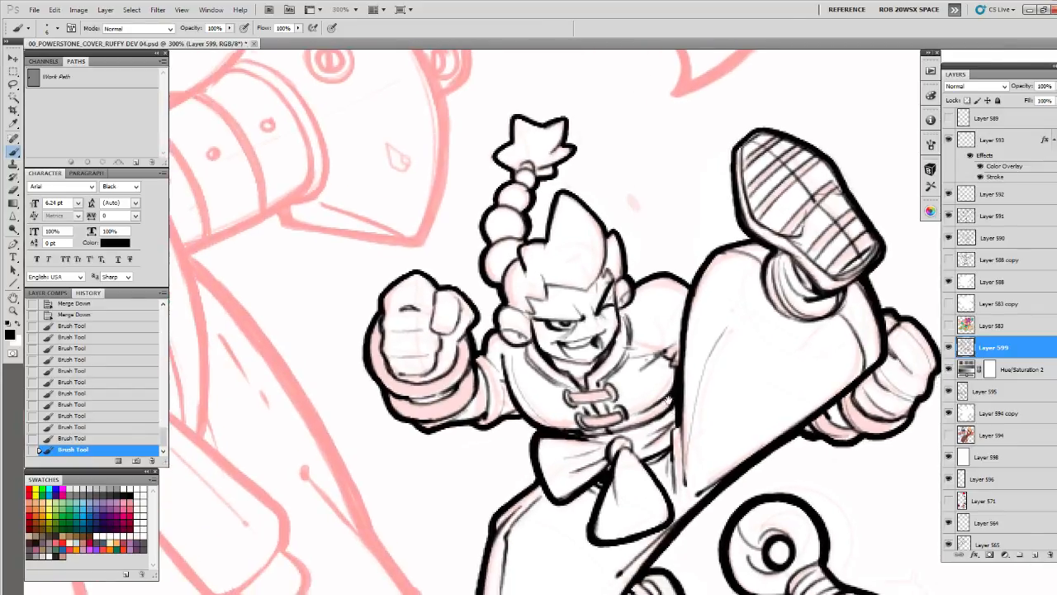
{"action": "left_click_drag", "start_coordinate": [672, 402], "coordinate": [662, 207]}
{"action": "left_click_drag", "start_coordinate": [764, 374], "coordinate": [654, 467]}
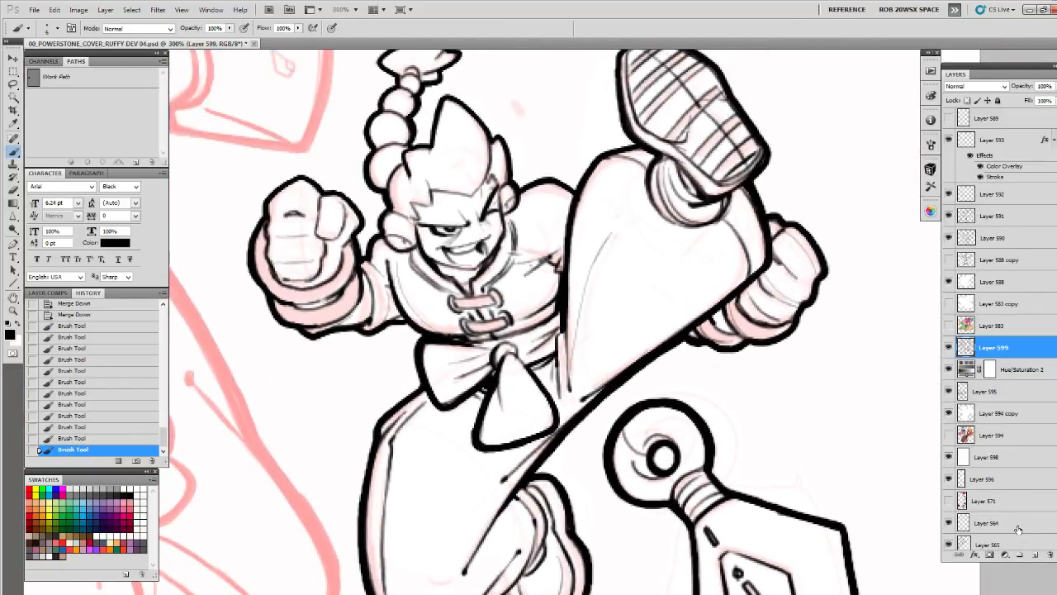
Add a new layer above Layer 599 and choose the ROB OIL brush preset
{"action": "left_click", "coordinate": [1034, 554]}
{"action": "right_click", "coordinate": [624, 304]}
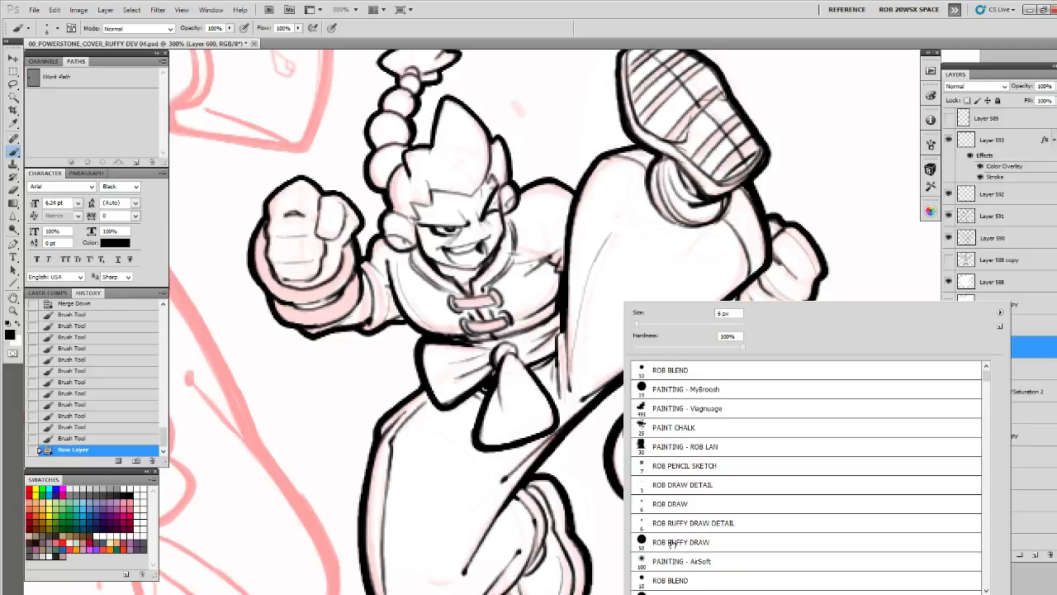
{"action": "scroll", "coordinate": [986, 383], "scroll_direction": "down", "scroll_amount": 2}
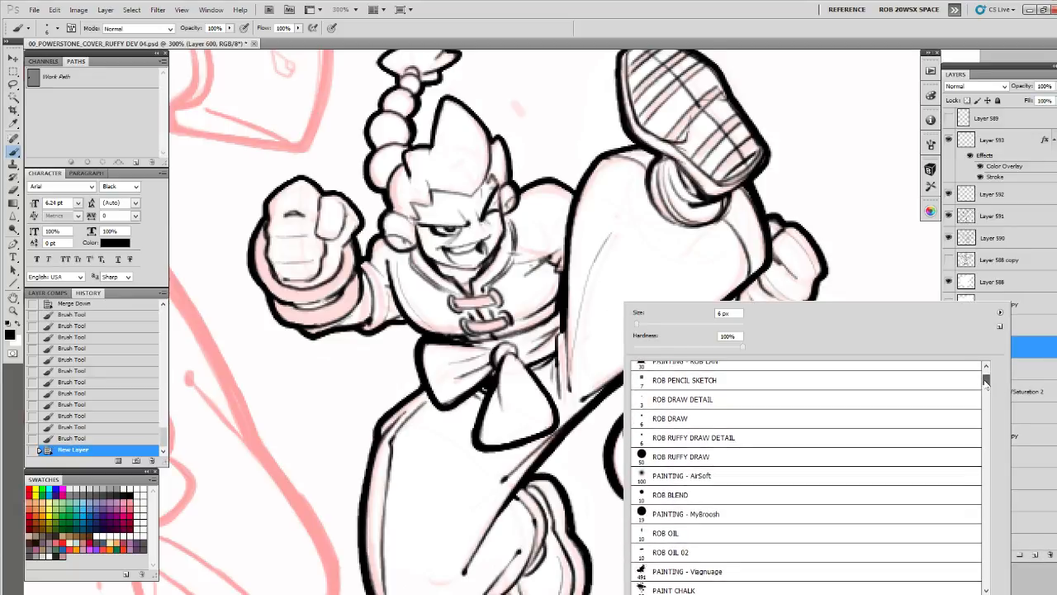
{"action": "left_click", "coordinate": [758, 532]}
{"action": "left_click", "coordinate": [879, 273]}
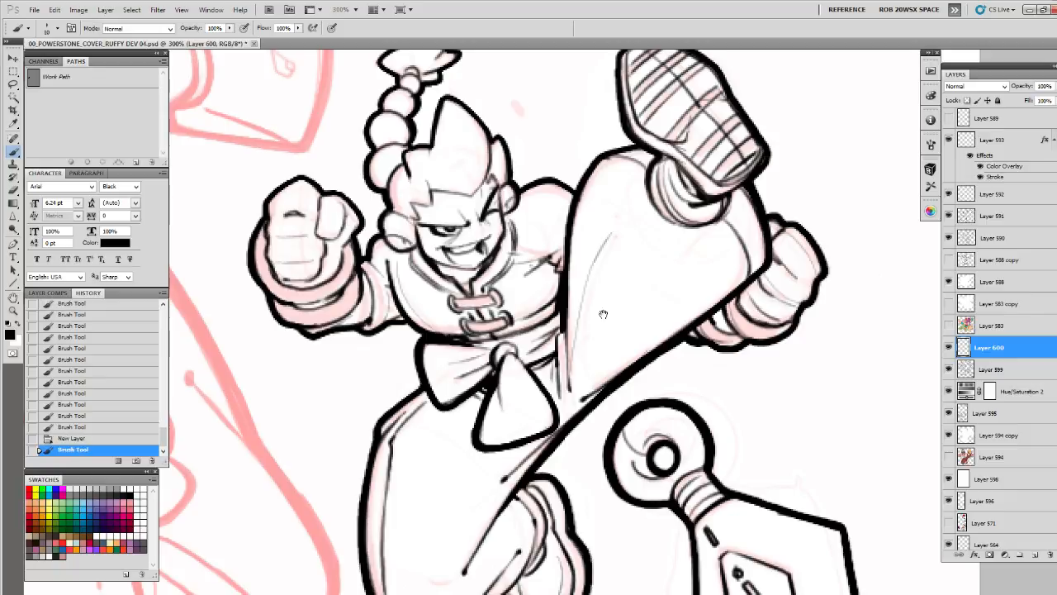
Draw small curved dents and dots on the raised leg and the far shoulder
{"action": "left_click_drag", "start_coordinate": [566, 297], "coordinate": [574, 301]}
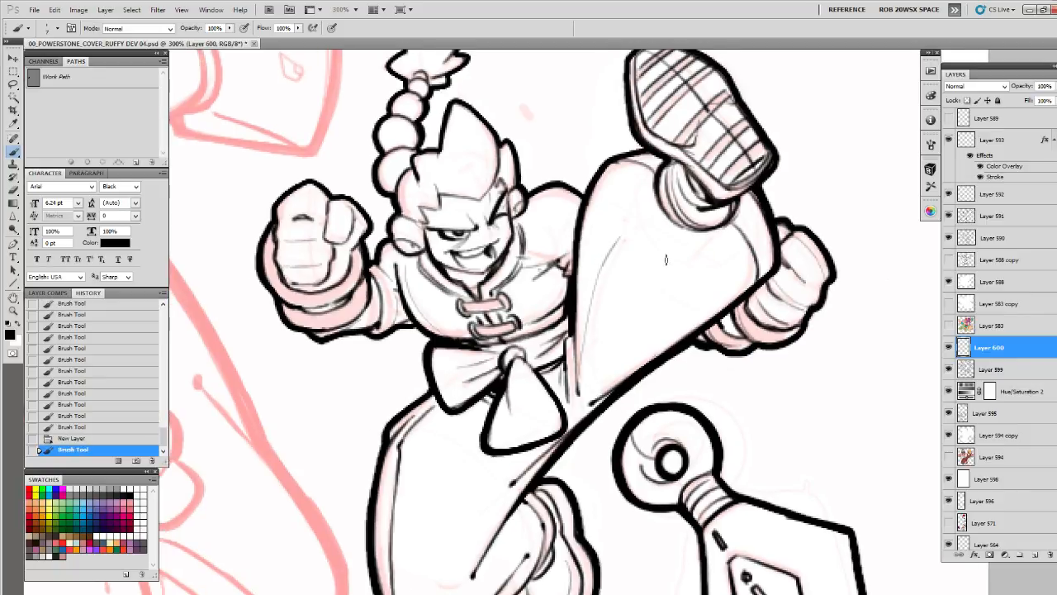
{"action": "left_click_drag", "start_coordinate": [669, 272], "coordinate": [666, 276]}
{"action": "left_click_drag", "start_coordinate": [616, 194], "coordinate": [620, 203]}
{"action": "left_click", "coordinate": [627, 186]}
{"action": "left_click", "coordinate": [625, 171]}
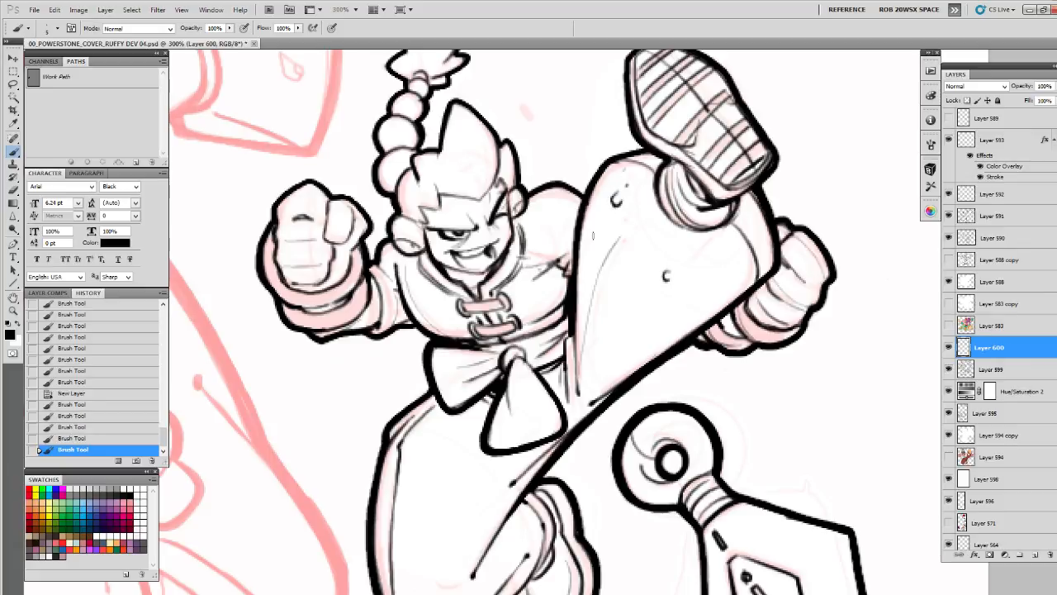
{"action": "left_click_drag", "start_coordinate": [594, 238], "coordinate": [596, 245]}
{"action": "left_click", "coordinate": [547, 225]}
{"action": "left_click", "coordinate": [558, 220]}
{"action": "left_click", "coordinate": [560, 207]}
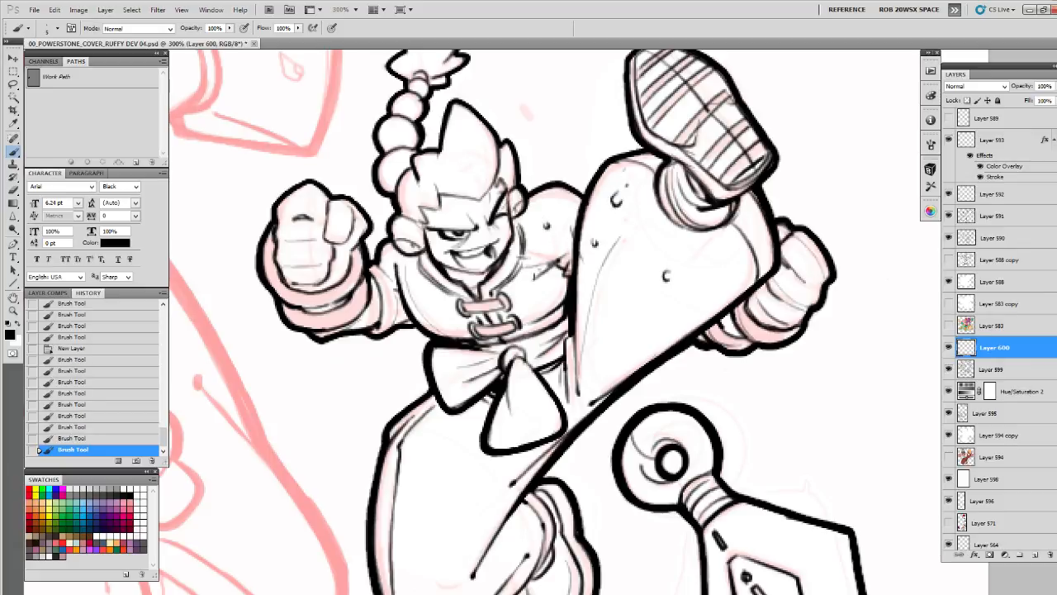
Add a small dent to the chest and fine texture marks to the forward fist and its cuff
{"action": "mouse_move", "coordinate": [497, 275]}
{"action": "left_mouse_down"}
{"action": "mouse_move", "coordinate": [550, 248]}
{"action": "mouse_move", "coordinate": [475, 278]}
{"action": "mouse_move", "coordinate": [524, 324]}
{"action": "left_mouse_up"}
{"action": "left_click", "coordinate": [449, 269]}
{"action": "left_click", "coordinate": [440, 266]}
{"action": "left_click", "coordinate": [438, 288]}
{"action": "left_click_drag", "start_coordinate": [403, 256], "coordinate": [415, 269]}
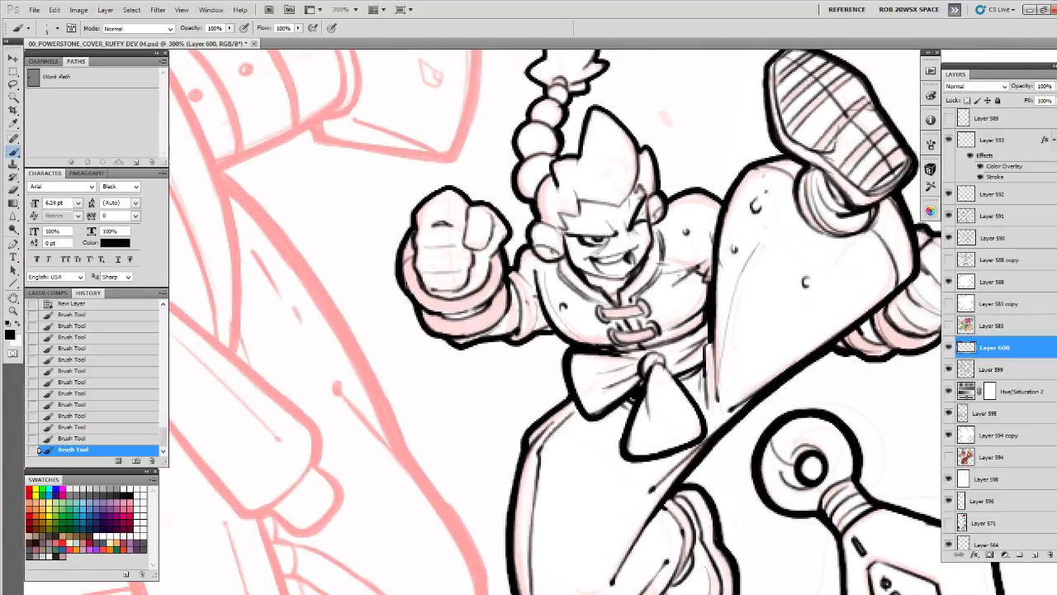
{"action": "mouse_move", "coordinate": [422, 214]}
{"action": "left_mouse_down"}
{"action": "mouse_move", "coordinate": [460, 257]}
{"action": "mouse_move", "coordinate": [435, 265]}
{"action": "mouse_move", "coordinate": [497, 256]}
{"action": "left_mouse_up"}
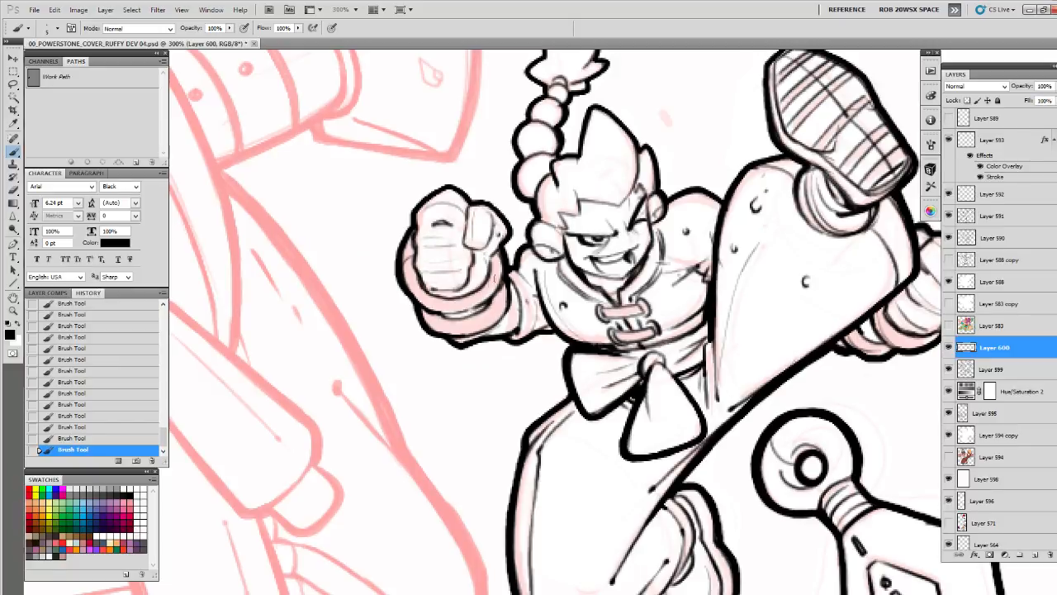
{"action": "left_click_drag", "start_coordinate": [491, 310], "coordinate": [498, 306]}
Draw a short fold line near the top of the bent leg and scatter small dents and dots over it
{"action": "mouse_move", "coordinate": [582, 460]}
{"action": "left_mouse_down"}
{"action": "mouse_move", "coordinate": [561, 342]}
{"action": "mouse_move", "coordinate": [546, 339]}
{"action": "mouse_move", "coordinate": [555, 314]}
{"action": "left_mouse_up"}
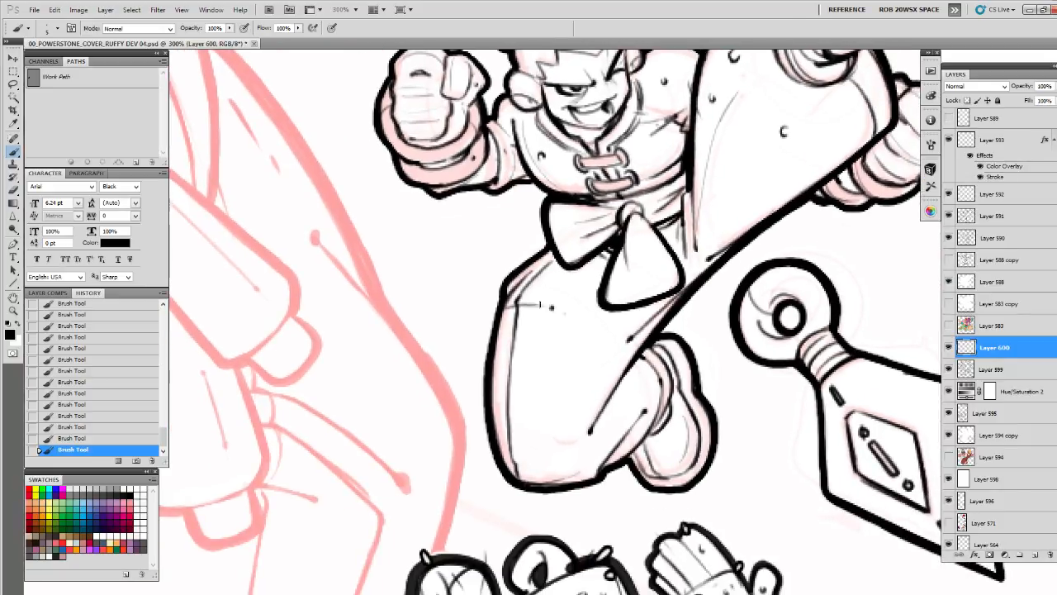
{"action": "left_click", "coordinate": [569, 354]}
{"action": "left_click", "coordinate": [527, 402]}
{"action": "left_click_drag", "start_coordinate": [499, 382], "coordinate": [495, 413]}
{"action": "left_click_drag", "start_coordinate": [588, 375], "coordinate": [566, 311]}
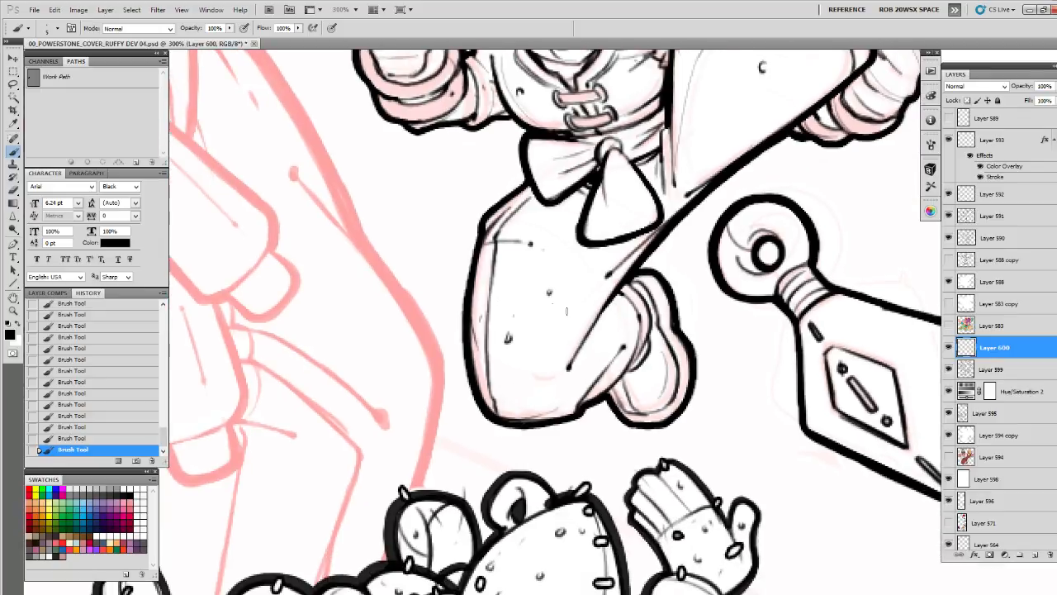
{"action": "left_click", "coordinate": [529, 373]}
{"action": "left_click_drag", "start_coordinate": [613, 299], "coordinate": [596, 328]}
{"action": "left_click", "coordinate": [559, 337]}
{"action": "mouse_move", "coordinate": [592, 214]}
{"action": "left_mouse_down"}
{"action": "mouse_move", "coordinate": [577, 279]}
{"action": "mouse_move", "coordinate": [579, 330]}
{"action": "mouse_move", "coordinate": [583, 311]}
{"action": "left_mouse_up"}
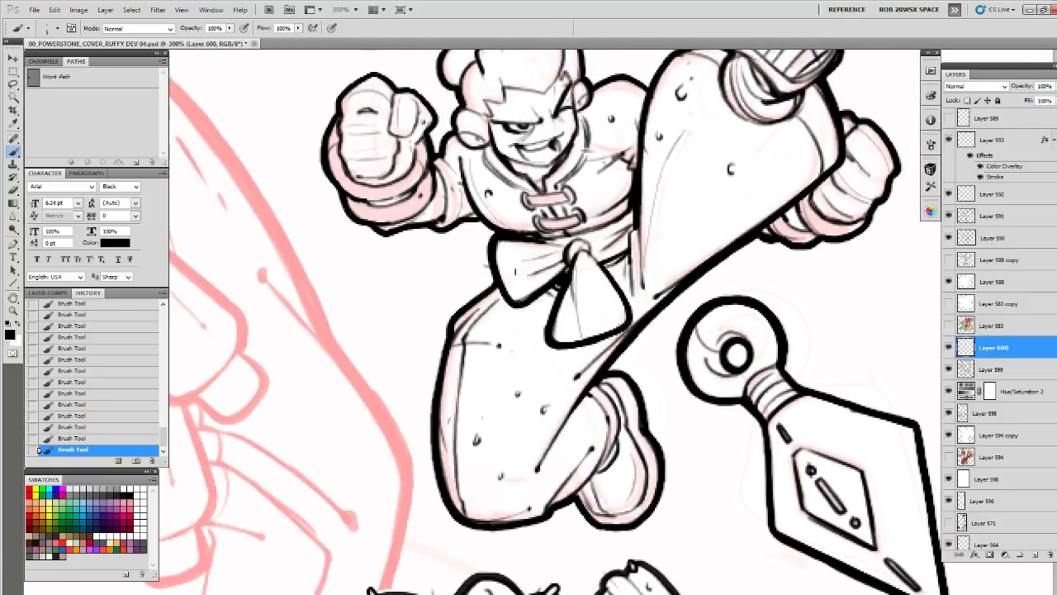
Add fine crease marks to the sash's bow and a curved dent low on the raised leg
{"action": "left_click_drag", "start_coordinate": [516, 271], "coordinate": [498, 273]}
{"action": "mouse_move", "coordinate": [625, 235]}
{"action": "left_mouse_down"}
{"action": "mouse_move", "coordinate": [592, 283]}
{"action": "mouse_move", "coordinate": [553, 293]}
{"action": "left_mouse_up"}
{"action": "left_click_drag", "start_coordinate": [570, 246], "coordinate": [540, 294]}
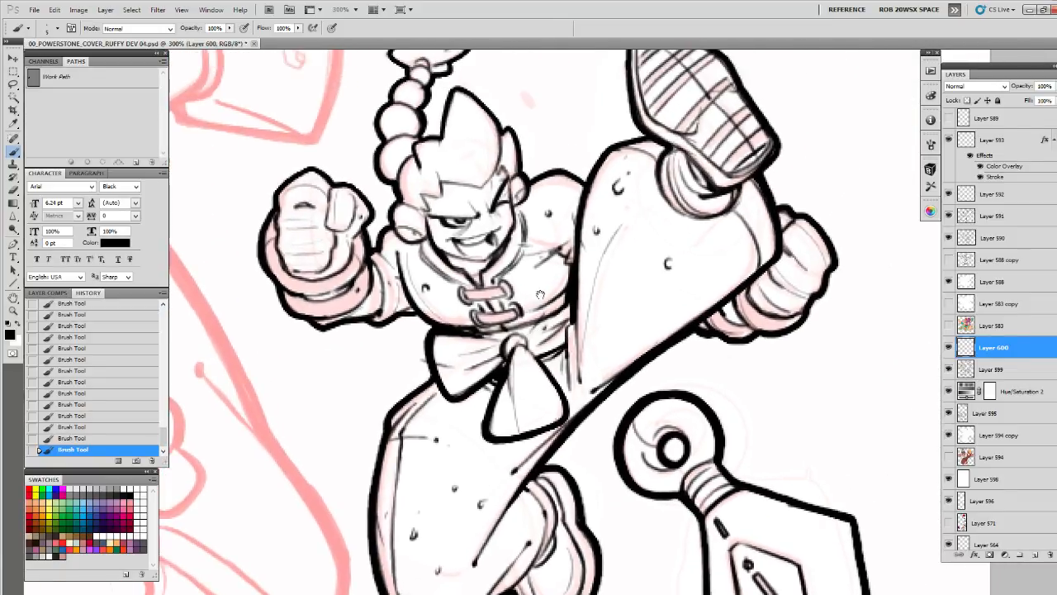
{"action": "left_click_drag", "start_coordinate": [638, 244], "coordinate": [618, 246]}
{"action": "left_click_drag", "start_coordinate": [615, 313], "coordinate": [615, 321]}
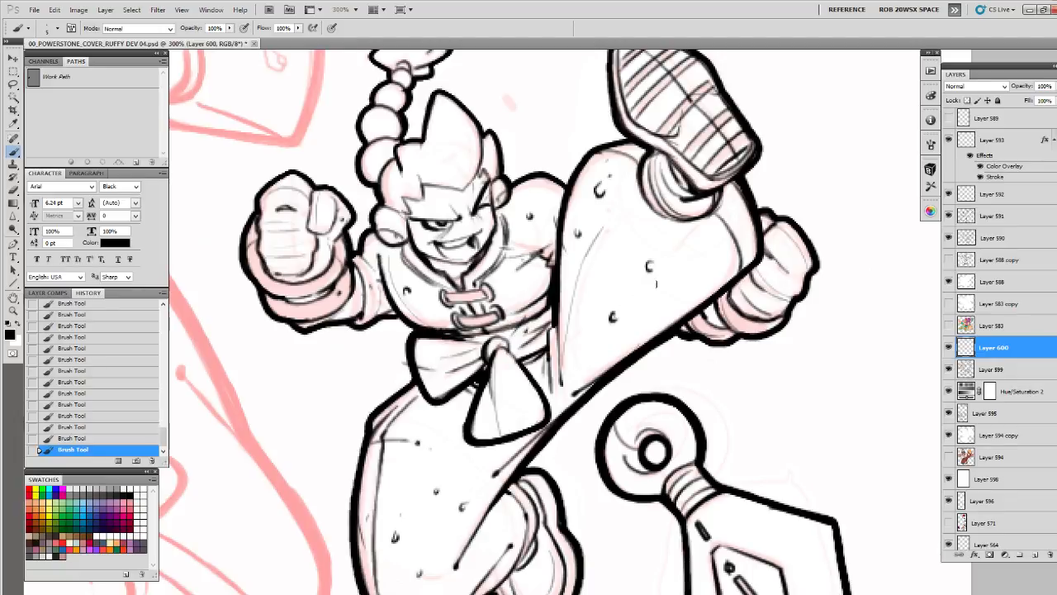
Add short marks near the raised knee and shade the gap beside the bow's hanging end with thin lines
{"action": "left_click_drag", "start_coordinate": [722, 258], "coordinate": [714, 267]}
{"action": "left_click_drag", "start_coordinate": [673, 319], "coordinate": [695, 271]}
{"action": "mouse_move", "coordinate": [654, 300]}
{"action": "left_mouse_down"}
{"action": "mouse_move", "coordinate": [746, 239]}
{"action": "mouse_move", "coordinate": [766, 189]}
{"action": "left_mouse_up"}
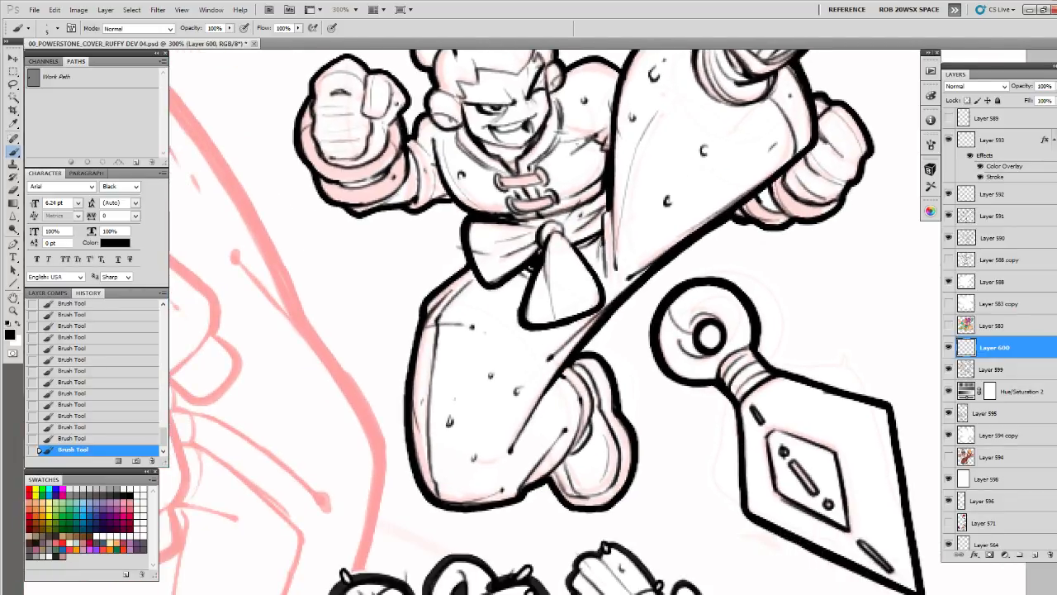
{"action": "mouse_move", "coordinate": [603, 246]}
{"action": "left_mouse_down"}
{"action": "mouse_move", "coordinate": [608, 296]}
{"action": "mouse_move", "coordinate": [582, 248]}
{"action": "left_mouse_up"}
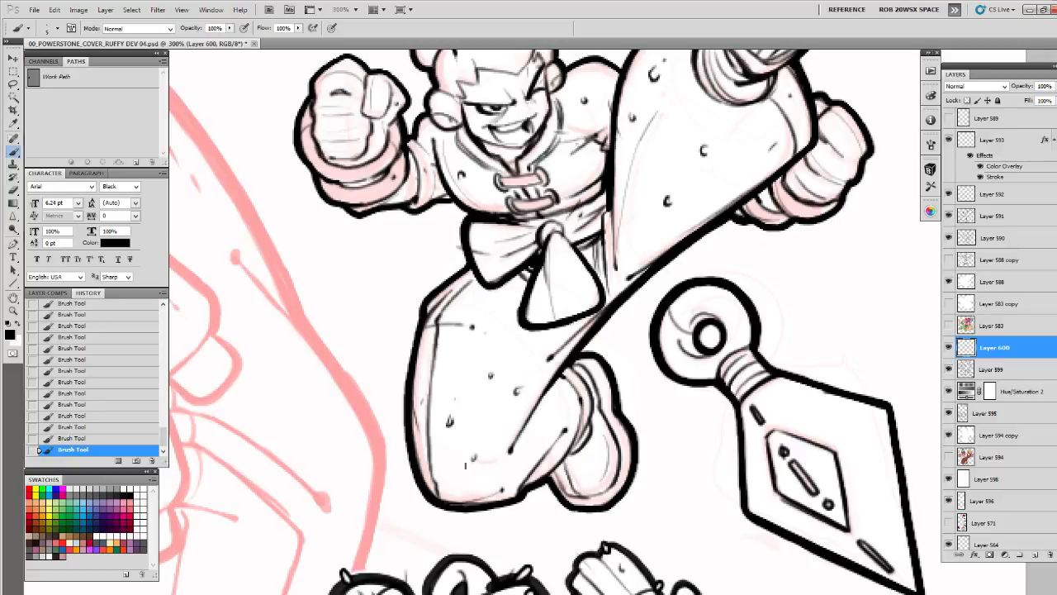
Draw a short fold line at the bent leg's lower edge and add small texture marks to the folded shoe
{"action": "left_click_drag", "start_coordinate": [433, 477], "coordinate": [451, 487]}
{"action": "left_click_drag", "start_coordinate": [447, 433], "coordinate": [431, 412]}
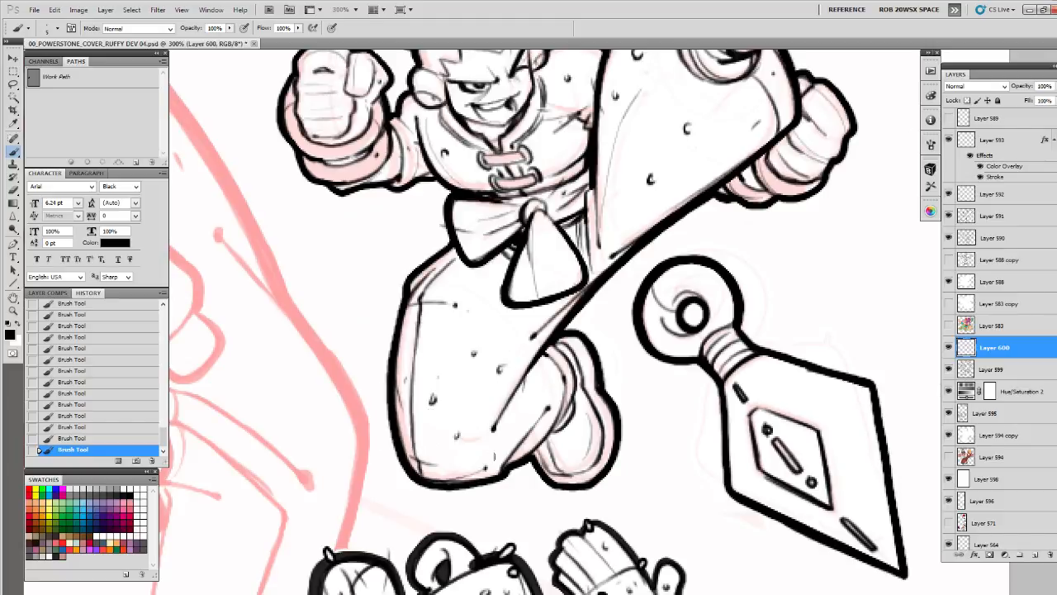
{"action": "mouse_move", "coordinate": [561, 341]}
{"action": "left_mouse_down"}
{"action": "mouse_move", "coordinate": [582, 378]}
{"action": "mouse_move", "coordinate": [581, 345]}
{"action": "left_mouse_up"}
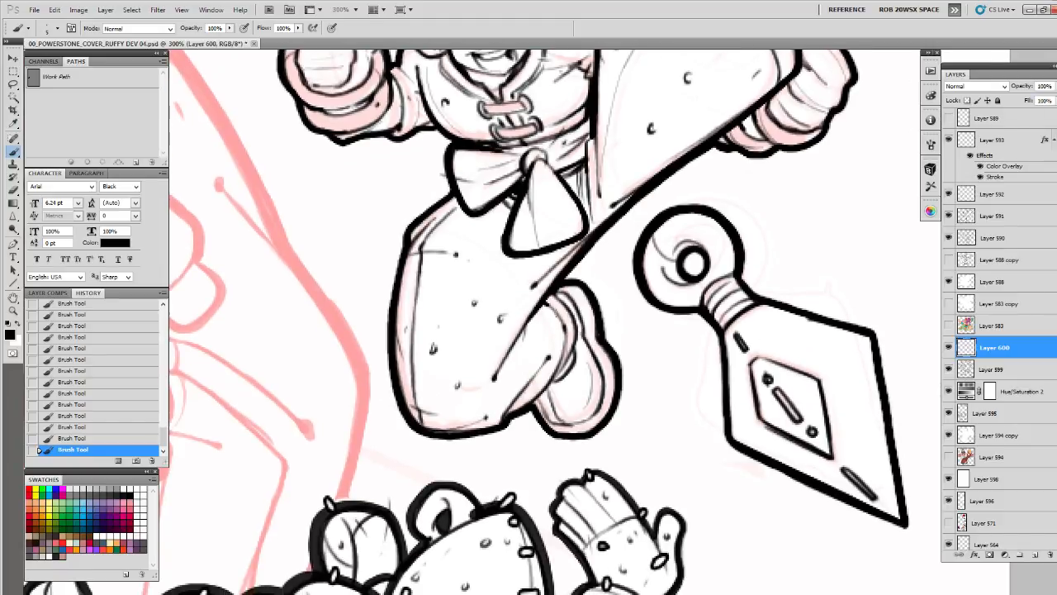
{"action": "left_click_drag", "start_coordinate": [648, 346], "coordinate": [536, 364]}
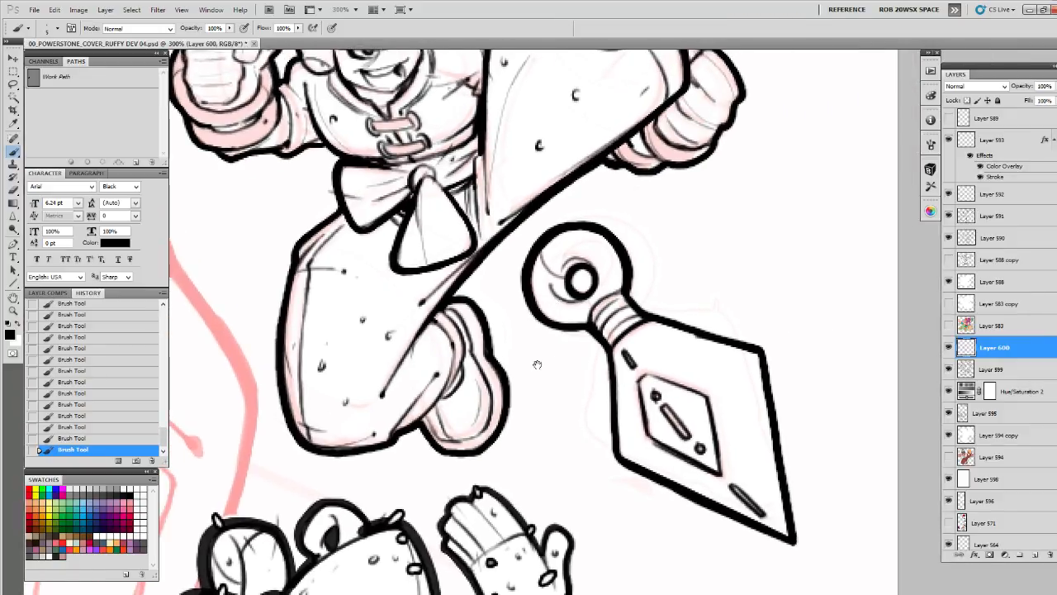
{"action": "left_click_drag", "start_coordinate": [421, 407], "coordinate": [418, 420]}
{"action": "mouse_move", "coordinate": [409, 344]}
{"action": "left_mouse_down"}
{"action": "mouse_move", "coordinate": [422, 329]}
{"action": "mouse_move", "coordinate": [533, 456]}
{"action": "left_mouse_up"}
{"action": "mouse_move", "coordinate": [498, 354]}
{"action": "left_mouse_down"}
{"action": "mouse_move", "coordinate": [667, 269]}
{"action": "mouse_move", "coordinate": [643, 261]}
{"action": "left_mouse_up"}
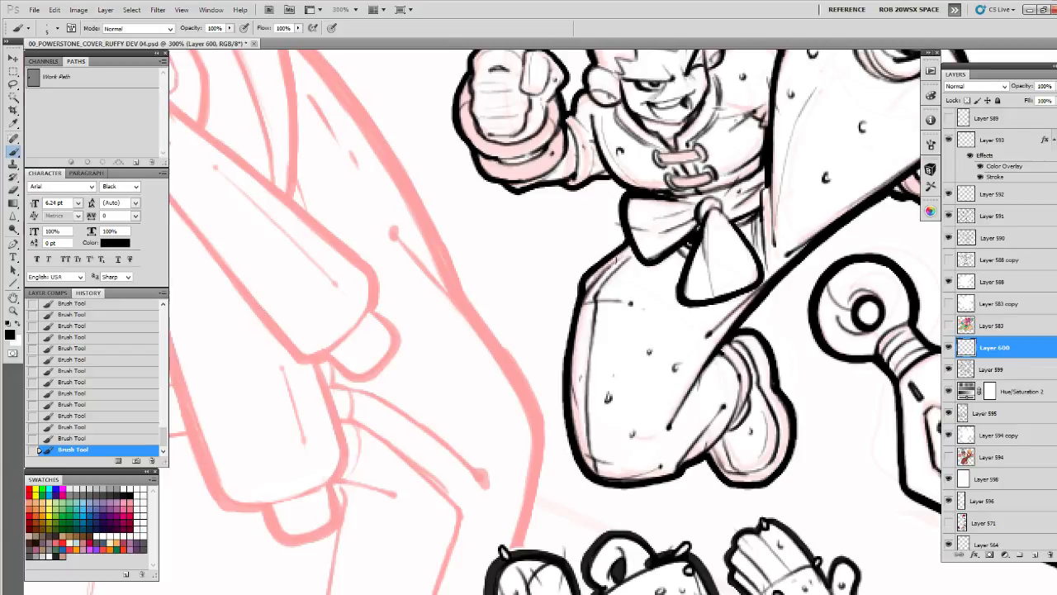
Add fine detail to the head, with a contour line and small marks on the hair spike
{"action": "left_click_drag", "start_coordinate": [658, 232], "coordinate": [566, 404]}
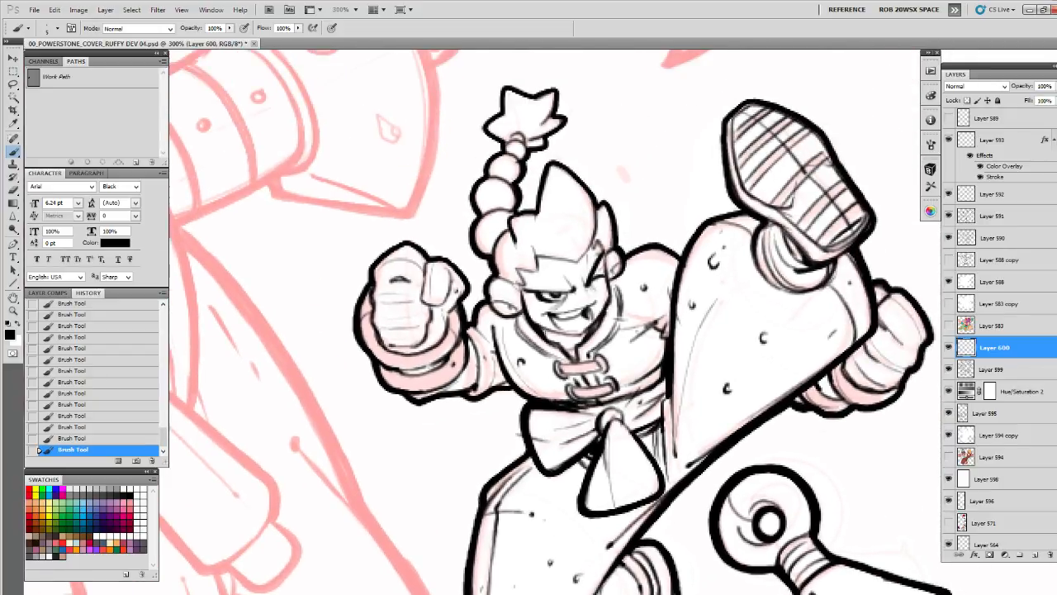
{"action": "left_click_drag", "start_coordinate": [541, 324], "coordinate": [560, 335]}
{"action": "left_click_drag", "start_coordinate": [545, 271], "coordinate": [544, 351]}
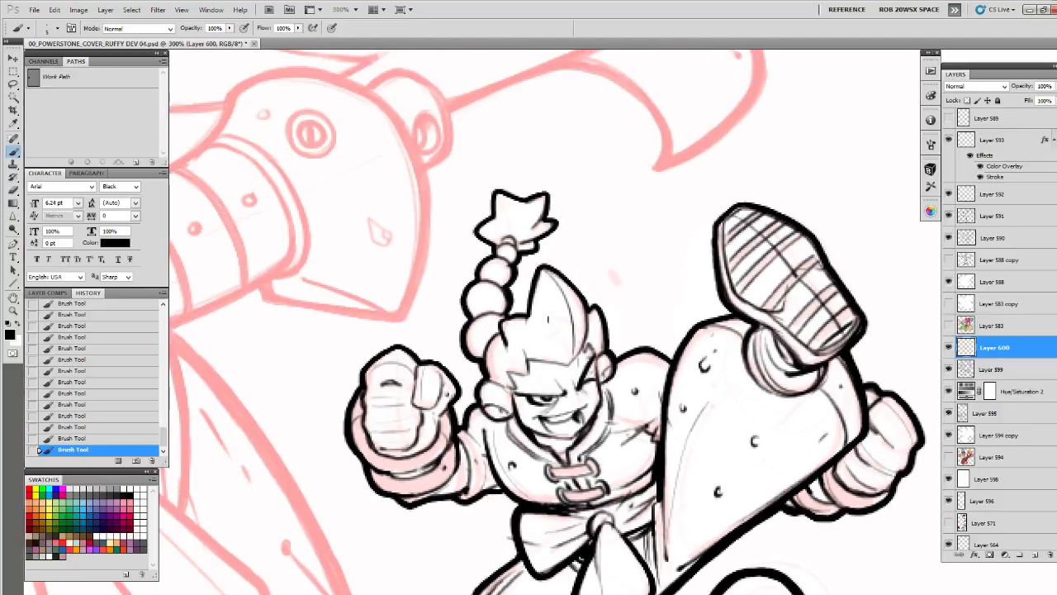
{"action": "left_click_drag", "start_coordinate": [499, 335], "coordinate": [487, 381]}
{"action": "mouse_move", "coordinate": [467, 340]}
{"action": "left_mouse_down"}
{"action": "mouse_move", "coordinate": [499, 316]}
{"action": "mouse_move", "coordinate": [507, 262]}
{"action": "left_mouse_up"}
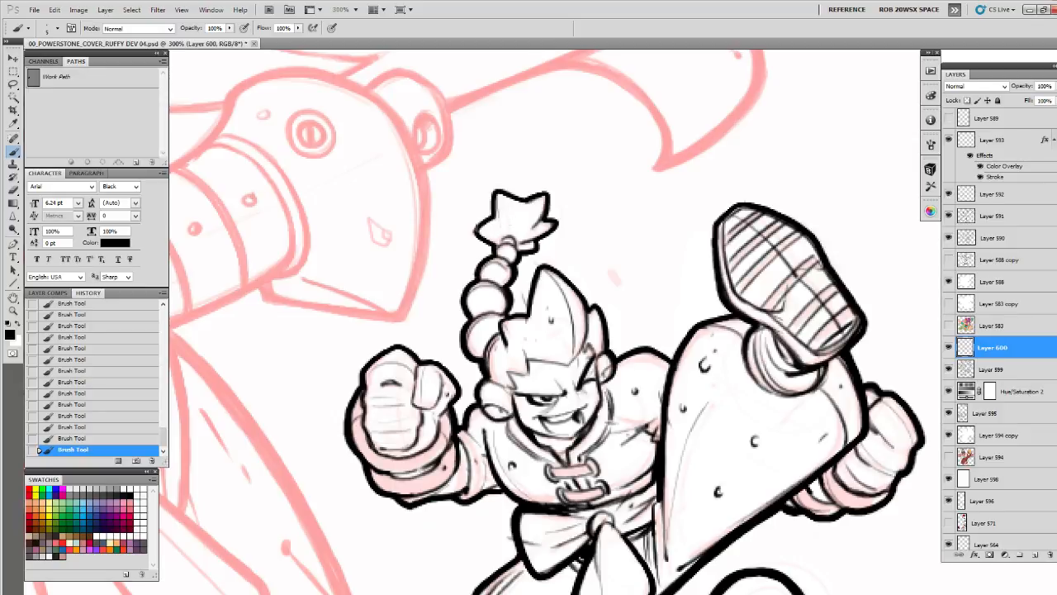
Detail the braid with curved lines and dots on its beads, tie and star-shaped tuft
{"action": "left_click_drag", "start_coordinate": [497, 246], "coordinate": [517, 242]}
{"action": "left_click_drag", "start_coordinate": [498, 249], "coordinate": [517, 251]}
{"action": "left_click_drag", "start_coordinate": [476, 279], "coordinate": [470, 300]}
{"action": "left_click_drag", "start_coordinate": [481, 315], "coordinate": [476, 352]}
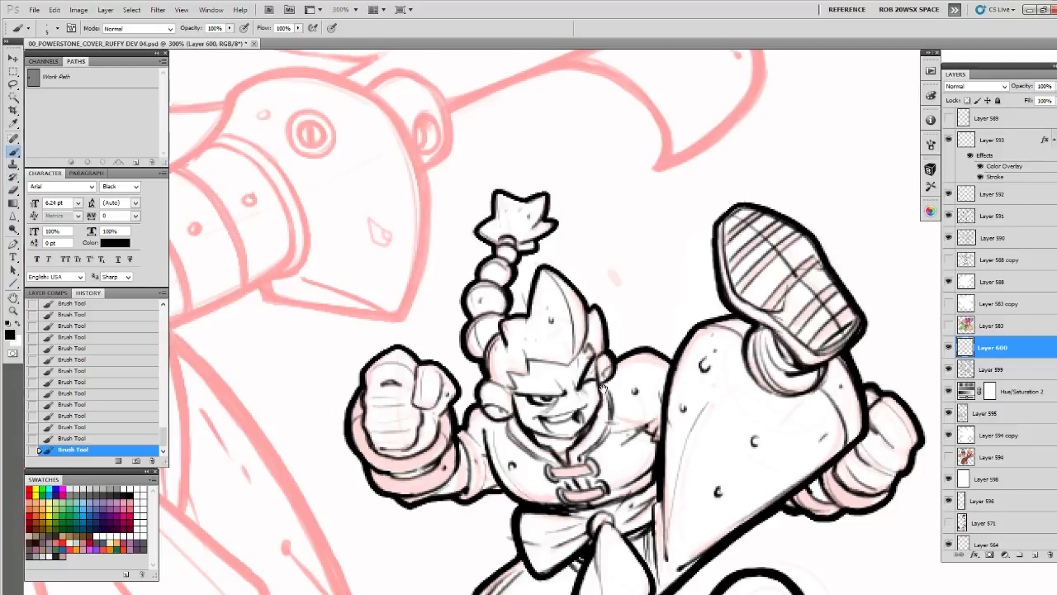
{"action": "left_click_drag", "start_coordinate": [603, 390], "coordinate": [585, 274]}
{"action": "left_click_drag", "start_coordinate": [465, 280], "coordinate": [485, 273]}
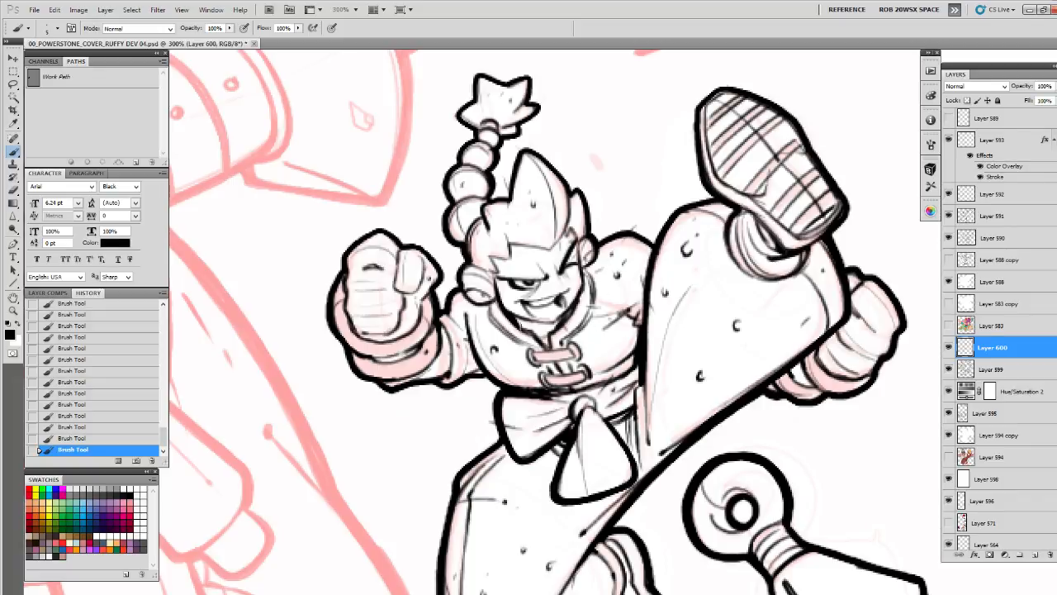
Add small texture dots to the far fist, the lower part of the raised leg and the shoe's sole
{"action": "left_click_drag", "start_coordinate": [588, 389], "coordinate": [547, 225]}
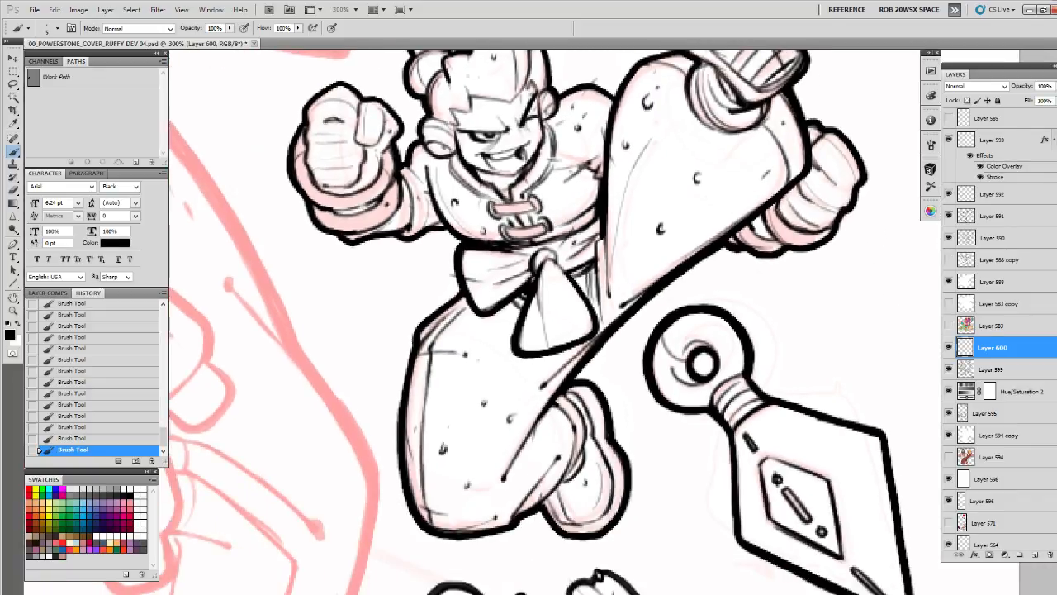
{"action": "left_click_drag", "start_coordinate": [653, 247], "coordinate": [542, 325]}
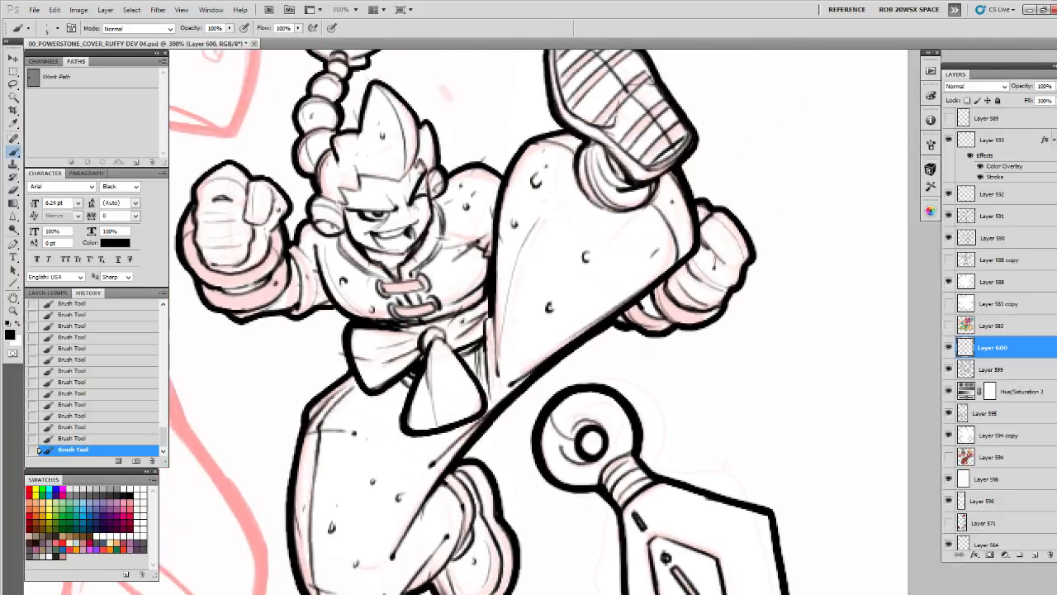
{"action": "left_click", "coordinate": [720, 237]}
{"action": "left_click_drag", "start_coordinate": [734, 253], "coordinate": [734, 263]}
{"action": "left_click_drag", "start_coordinate": [663, 249], "coordinate": [668, 274]}
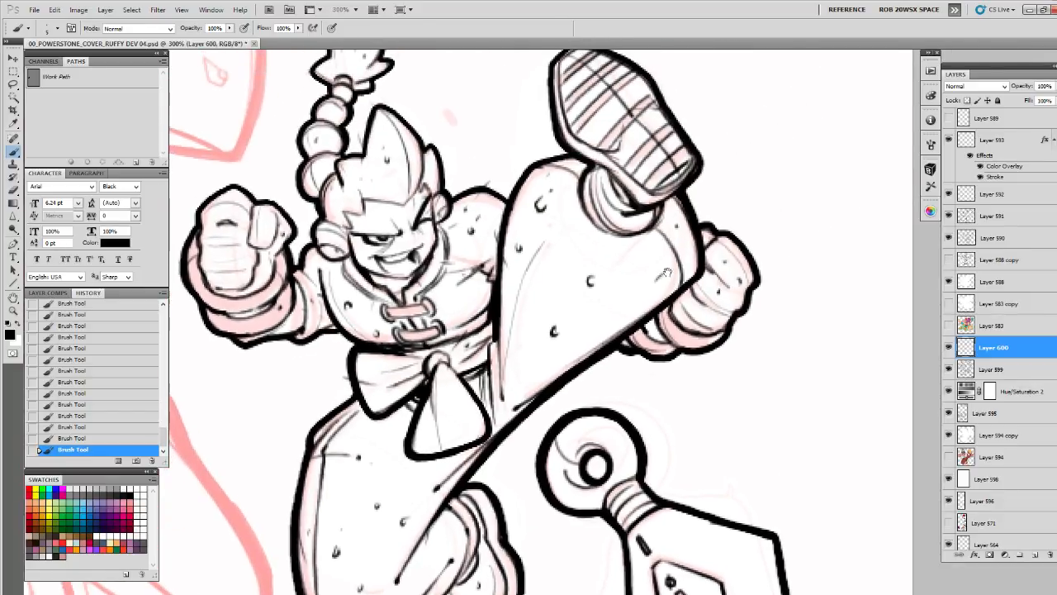
{"action": "mouse_move", "coordinate": [521, 395]}
{"action": "left_mouse_down"}
{"action": "mouse_move", "coordinate": [577, 316]}
{"action": "mouse_move", "coordinate": [588, 267]}
{"action": "mouse_move", "coordinate": [570, 304]}
{"action": "mouse_move", "coordinate": [569, 351]}
{"action": "left_mouse_up"}
{"action": "left_click_drag", "start_coordinate": [586, 261], "coordinate": [483, 407]}
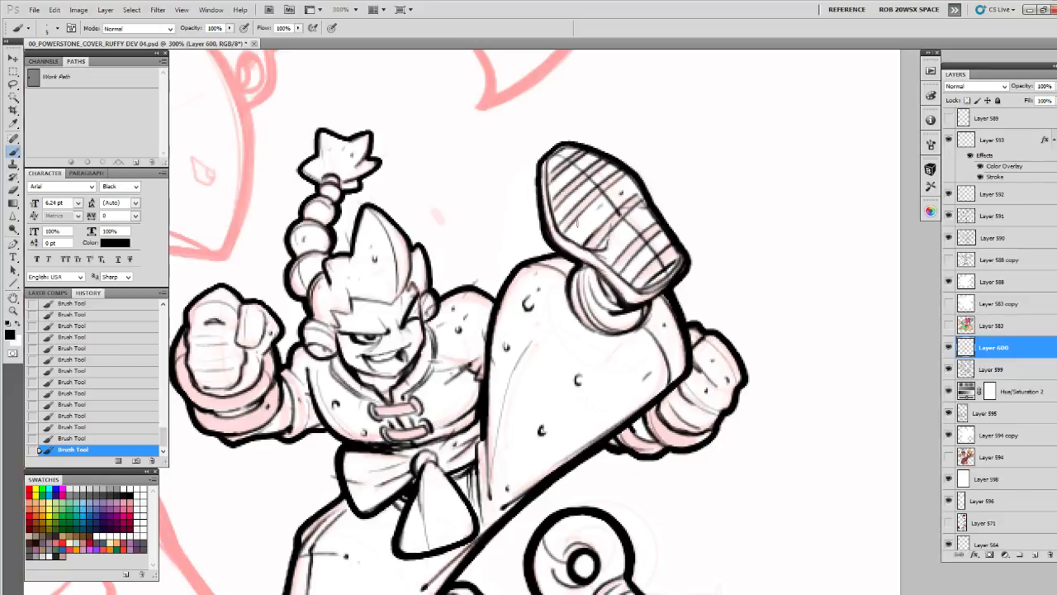
Add small texture dots to the far shoulder, the hair spike and the hanging end of the sash
{"action": "mouse_move", "coordinate": [575, 231]}
{"action": "left_mouse_down"}
{"action": "mouse_move", "coordinate": [593, 205]}
{"action": "mouse_move", "coordinate": [571, 161]}
{"action": "left_mouse_up"}
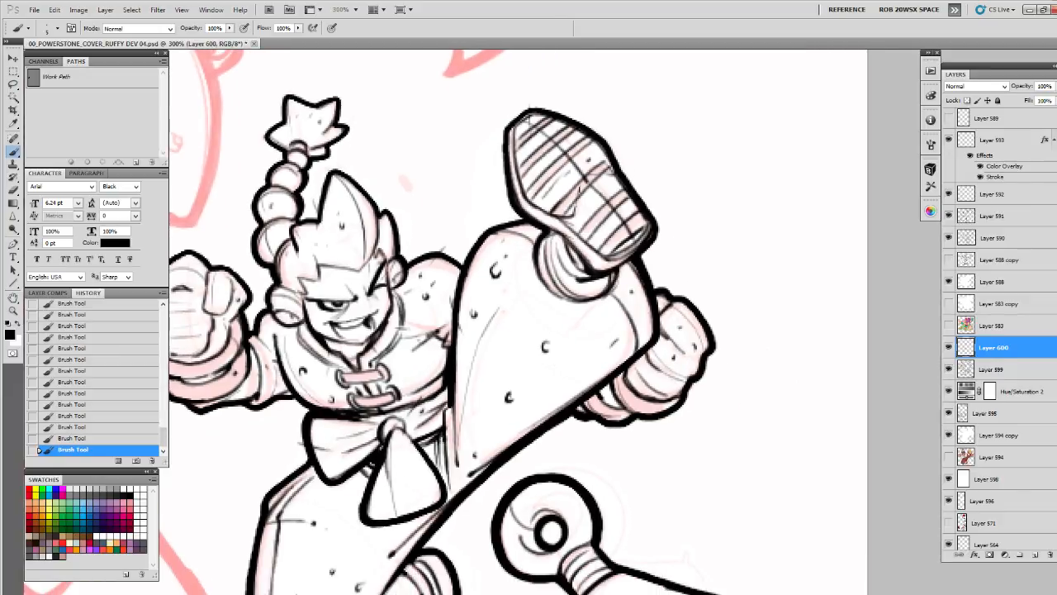
{"action": "mouse_move", "coordinate": [552, 230]}
{"action": "left_mouse_down"}
{"action": "mouse_move", "coordinate": [536, 262]}
{"action": "mouse_move", "coordinate": [566, 293]}
{"action": "left_mouse_up"}
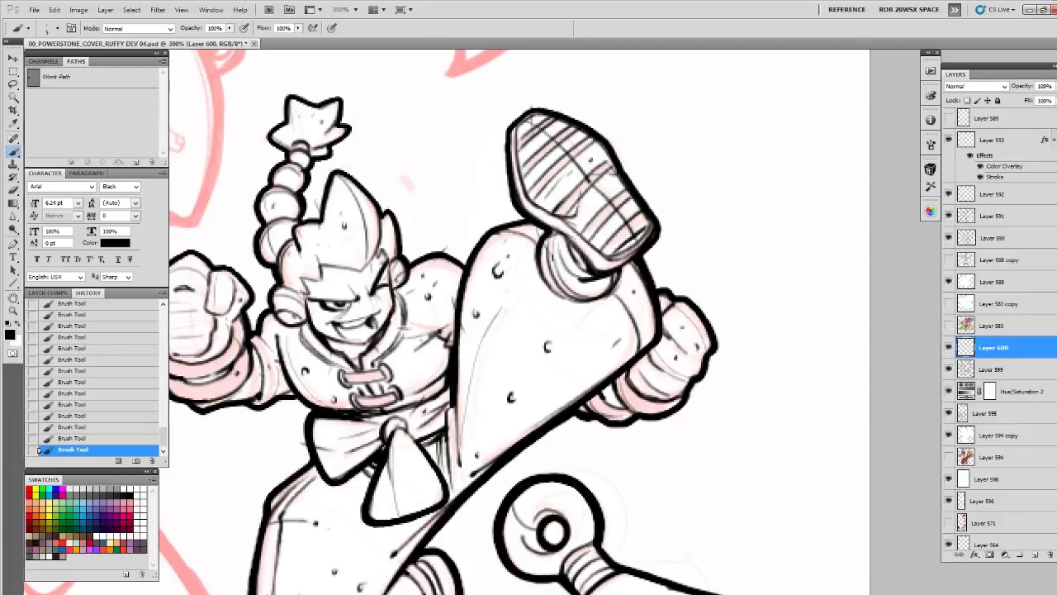
{"action": "left_click_drag", "start_coordinate": [492, 284], "coordinate": [639, 343]}
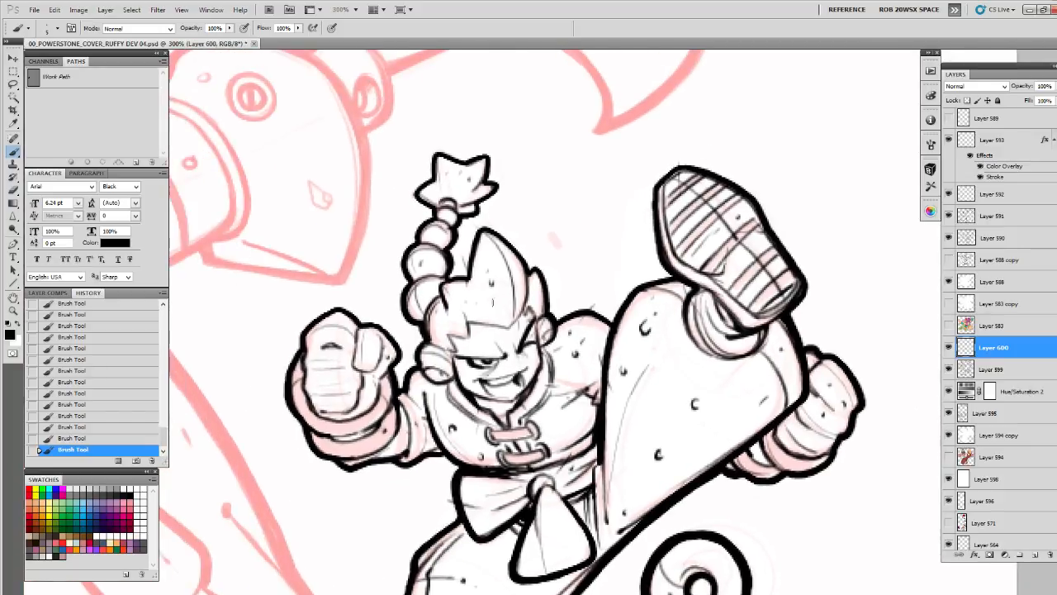
{"action": "mouse_move", "coordinate": [480, 304]}
{"action": "left_mouse_down"}
{"action": "mouse_move", "coordinate": [448, 354]}
{"action": "mouse_move", "coordinate": [422, 352]}
{"action": "left_mouse_up"}
{"action": "left_click_drag", "start_coordinate": [568, 358], "coordinate": [575, 237]}
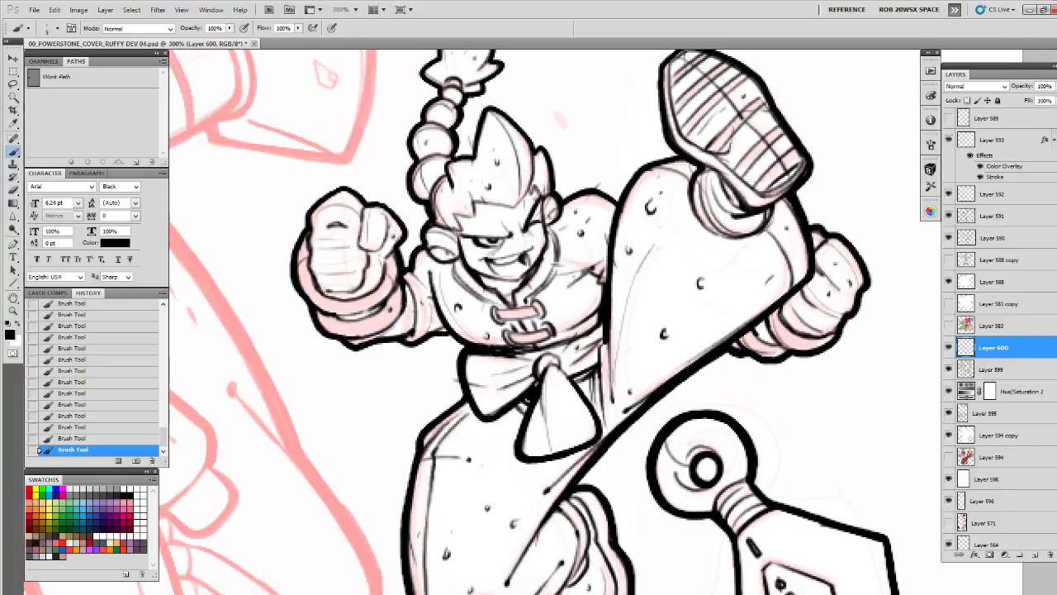
{"action": "left_click_drag", "start_coordinate": [542, 177], "coordinate": [544, 190]}
{"action": "left_click_drag", "start_coordinate": [507, 322], "coordinate": [516, 228]}
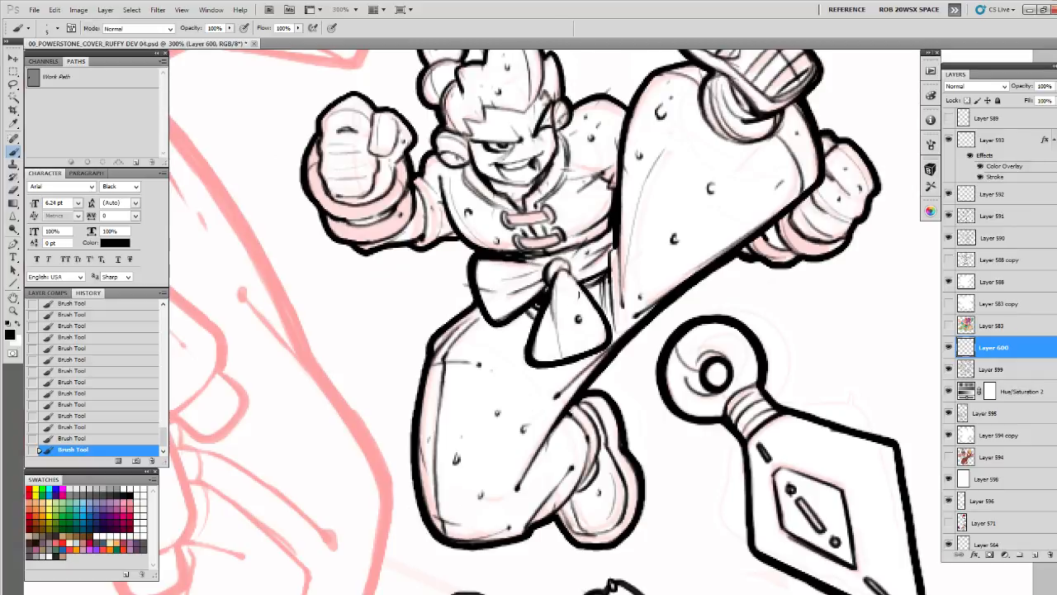
Add fine hatch lines and small texture marks along the outer edge of the bent leg
{"action": "left_click_drag", "start_coordinate": [550, 401], "coordinate": [553, 343]}
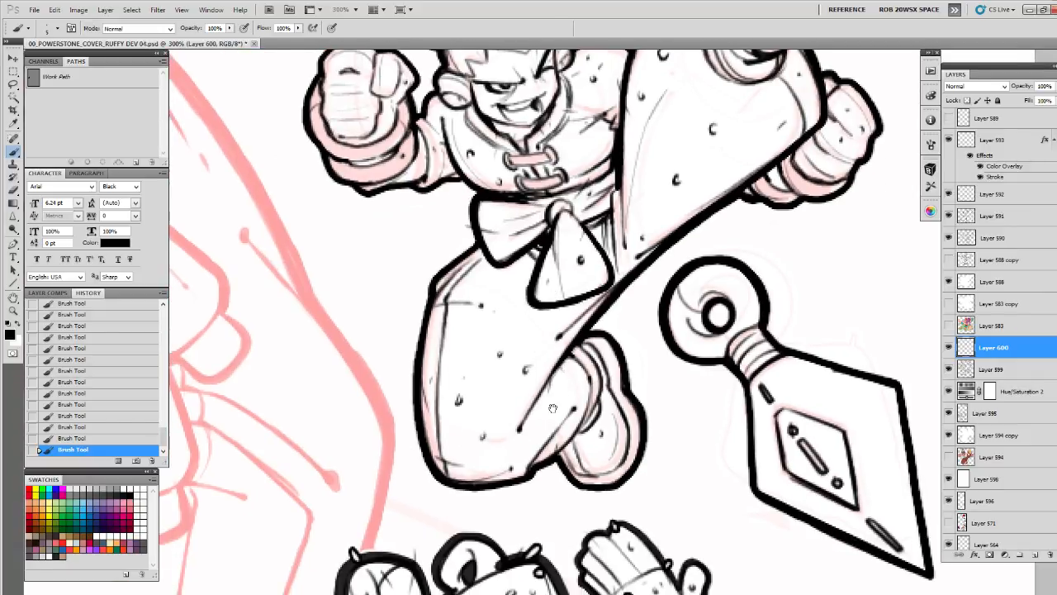
{"action": "left_click_drag", "start_coordinate": [553, 408], "coordinate": [554, 386]}
{"action": "mouse_move", "coordinate": [488, 314]}
{"action": "left_mouse_down"}
{"action": "mouse_move", "coordinate": [498, 337]}
{"action": "mouse_move", "coordinate": [472, 320]}
{"action": "left_mouse_up"}
{"action": "mouse_move", "coordinate": [445, 395]}
{"action": "left_mouse_down"}
{"action": "mouse_move", "coordinate": [468, 349]}
{"action": "mouse_move", "coordinate": [435, 450]}
{"action": "left_mouse_up"}
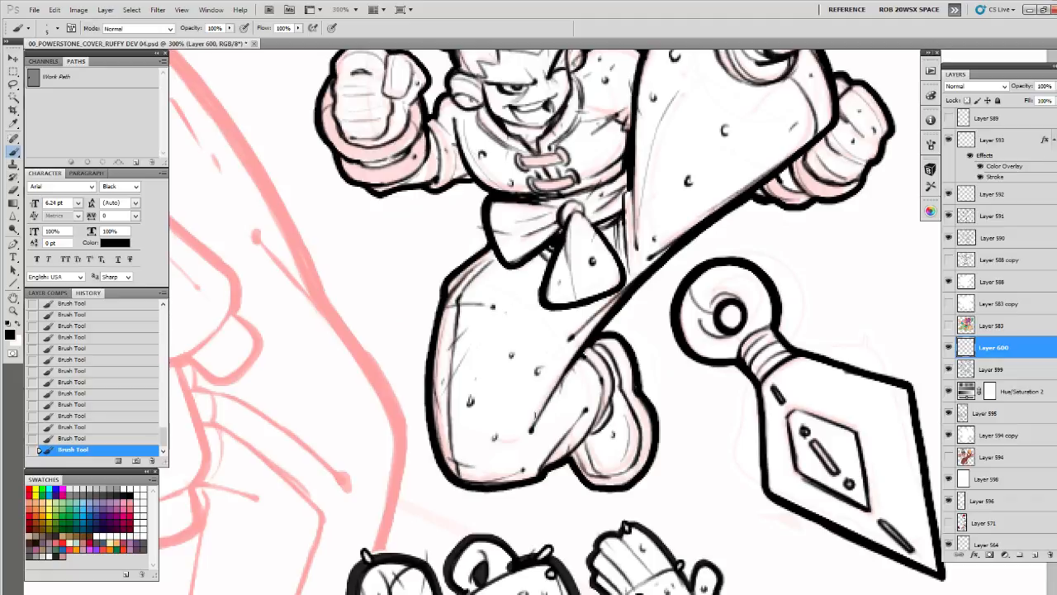
{"action": "left_click_drag", "start_coordinate": [575, 355], "coordinate": [553, 386]}
{"action": "left_click_drag", "start_coordinate": [716, 224], "coordinate": [650, 230]}
{"action": "left_click_drag", "start_coordinate": [517, 358], "coordinate": [536, 381]}
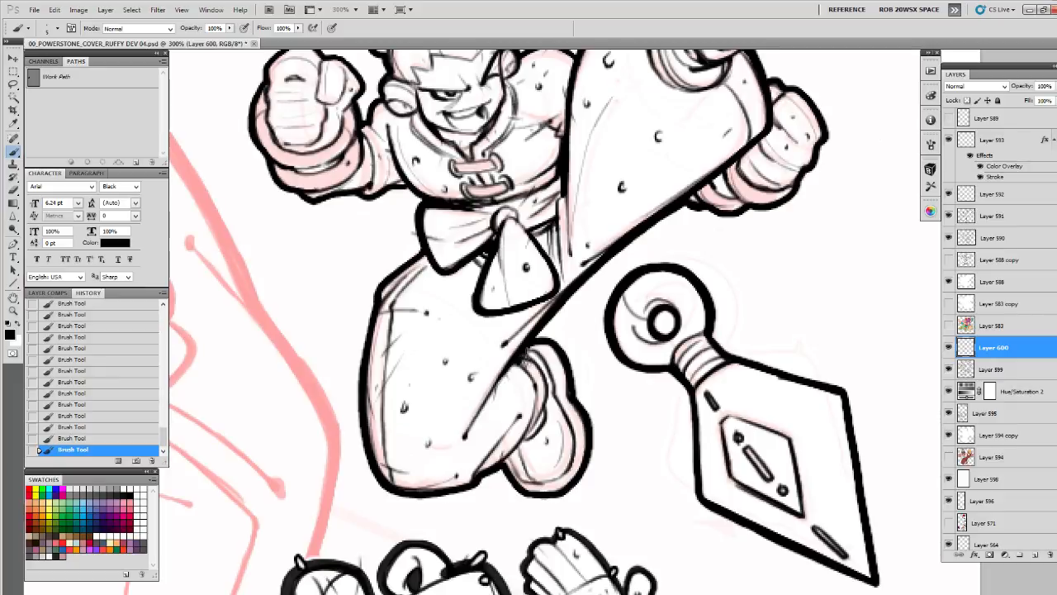
Darken the folds of the waist sash where it meets the raised leg
{"action": "left_click_drag", "start_coordinate": [551, 317], "coordinate": [530, 421]}
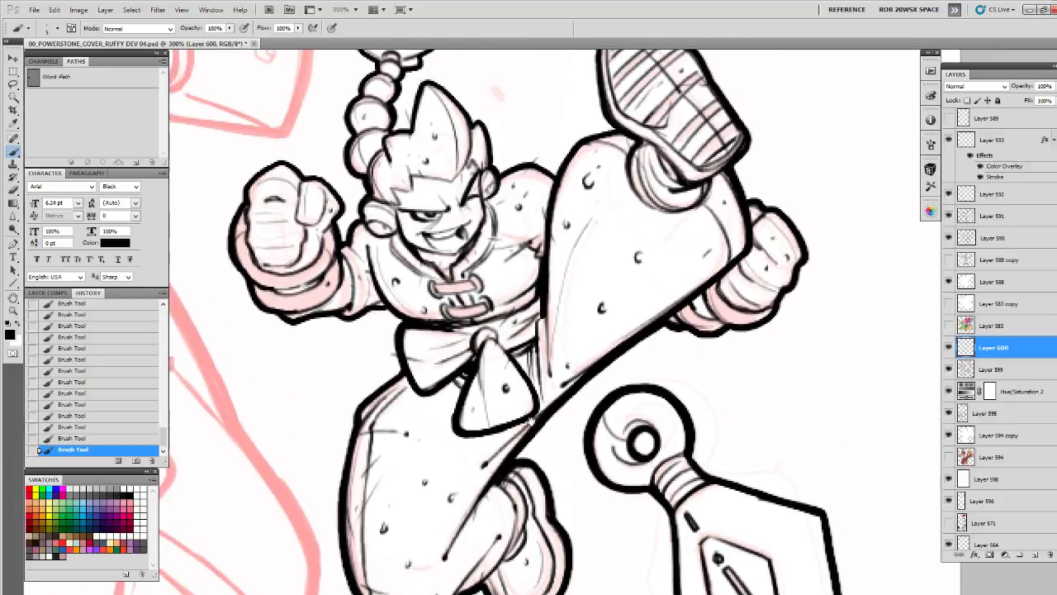
{"action": "left_click_drag", "start_coordinate": [540, 314], "coordinate": [535, 355]}
{"action": "left_click_drag", "start_coordinate": [539, 297], "coordinate": [543, 320]}
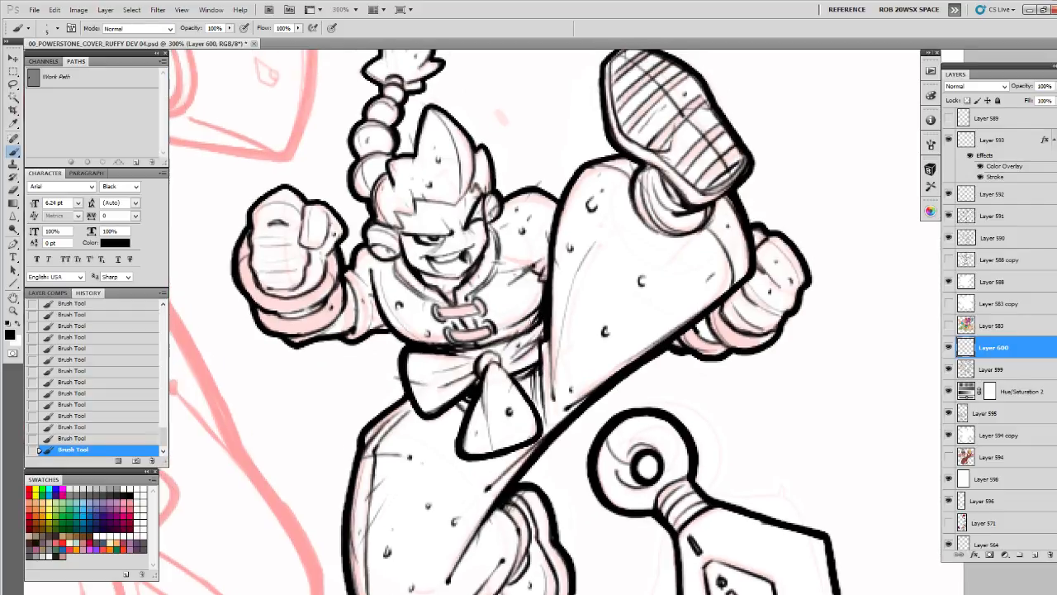
{"action": "left_click_drag", "start_coordinate": [547, 275], "coordinate": [528, 312]}
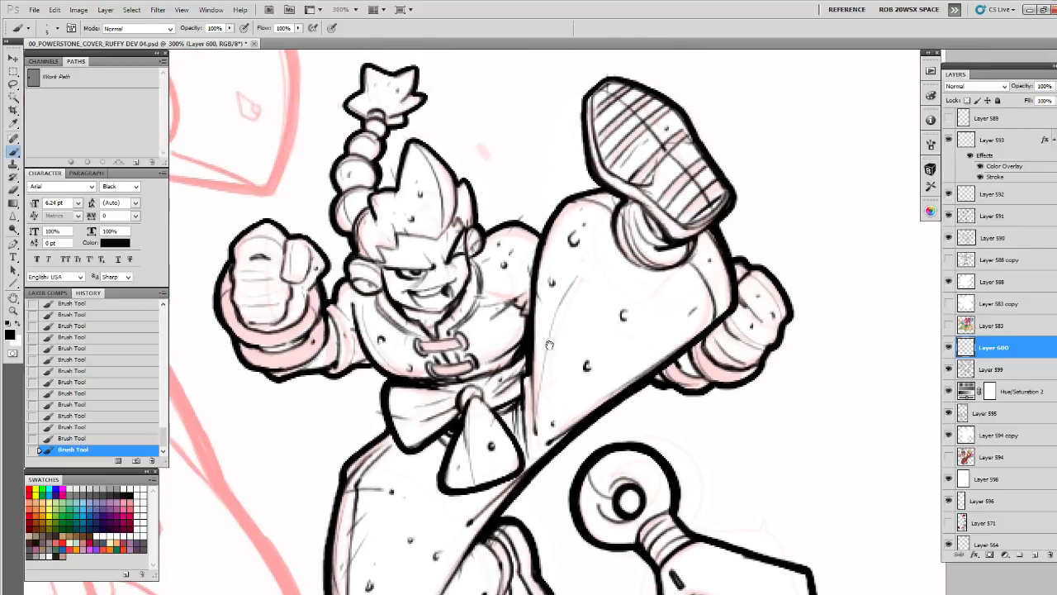
Reinforce the curved cuff line around the ankle of the raised leg
{"action": "left_click_drag", "start_coordinate": [679, 287], "coordinate": [696, 165]}
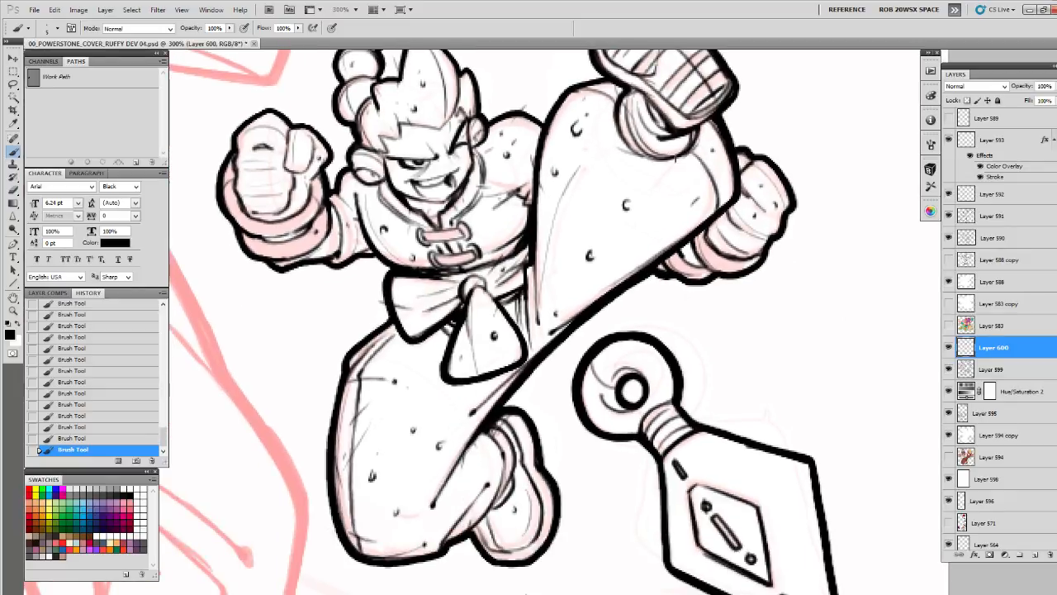
{"action": "left_click_drag", "start_coordinate": [616, 147], "coordinate": [665, 158]}
{"action": "left_click_drag", "start_coordinate": [606, 232], "coordinate": [635, 321]}
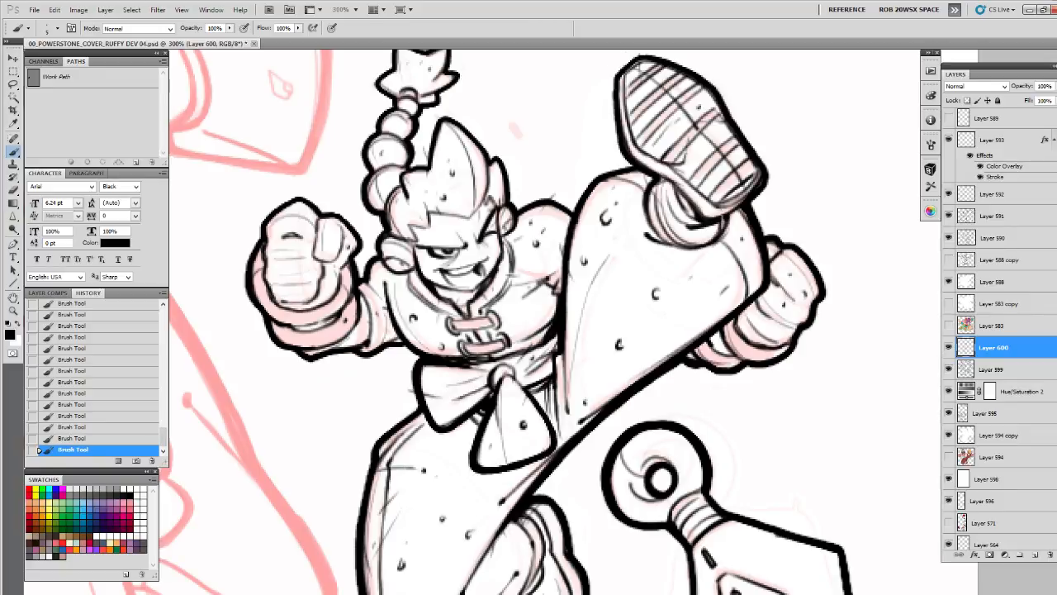
{"action": "left_click_drag", "start_coordinate": [669, 229], "coordinate": [586, 322]}
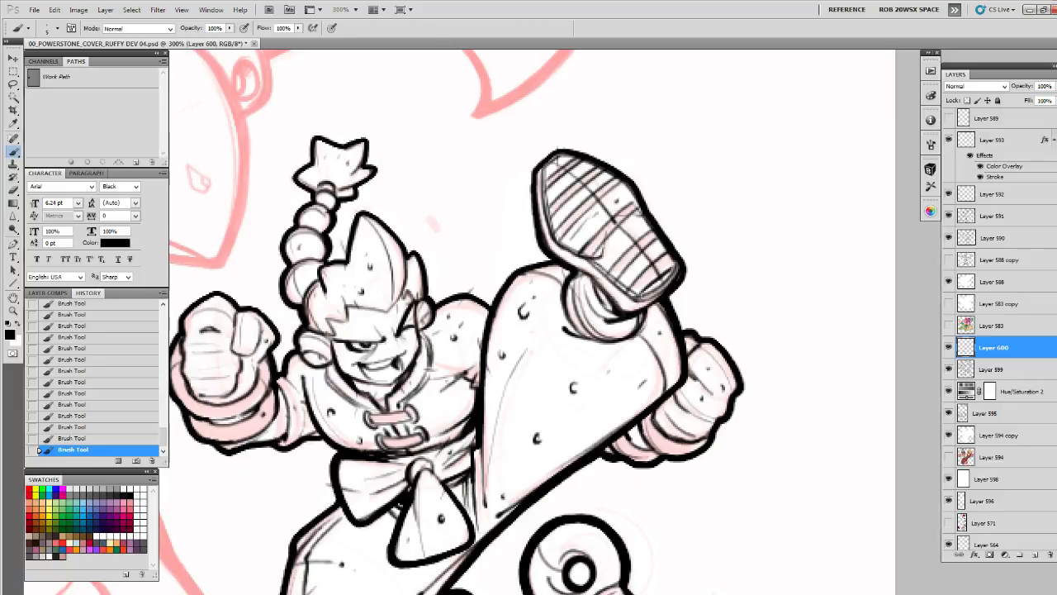
Ink a thin inner contour along the edge of the raised shoe's sole
{"action": "left_click_drag", "start_coordinate": [585, 162], "coordinate": [646, 219]}
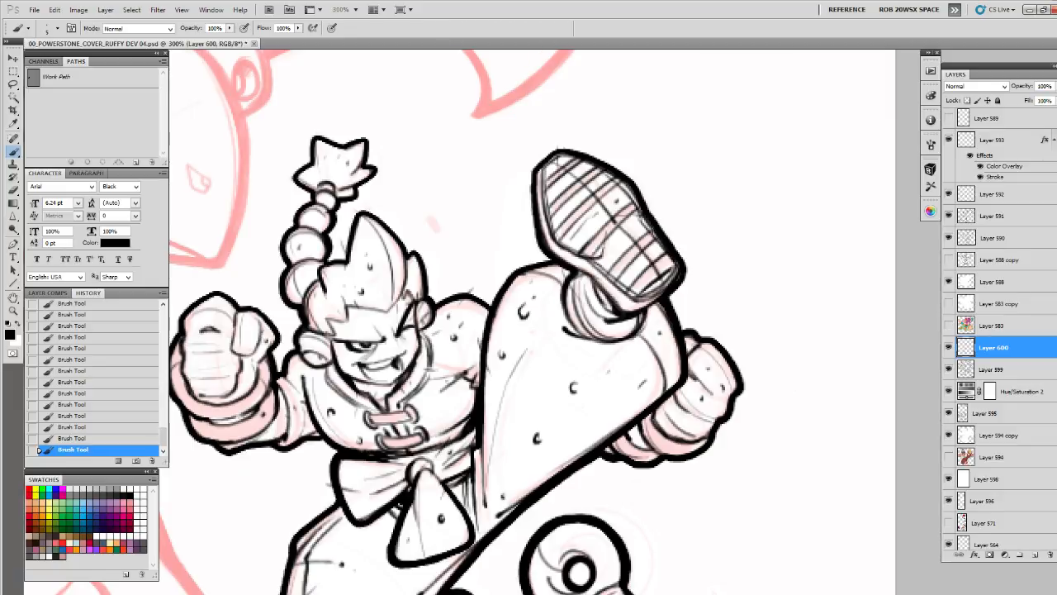
{"action": "left_click_drag", "start_coordinate": [672, 312], "coordinate": [652, 218]}
{"action": "left_click_drag", "start_coordinate": [664, 263], "coordinate": [656, 284]}
{"action": "mouse_move", "coordinate": [646, 272]}
{"action": "left_mouse_down"}
{"action": "mouse_move", "coordinate": [654, 243]}
{"action": "mouse_move", "coordinate": [636, 241]}
{"action": "left_mouse_up"}
{"action": "left_click_drag", "start_coordinate": [514, 348], "coordinate": [619, 246]}
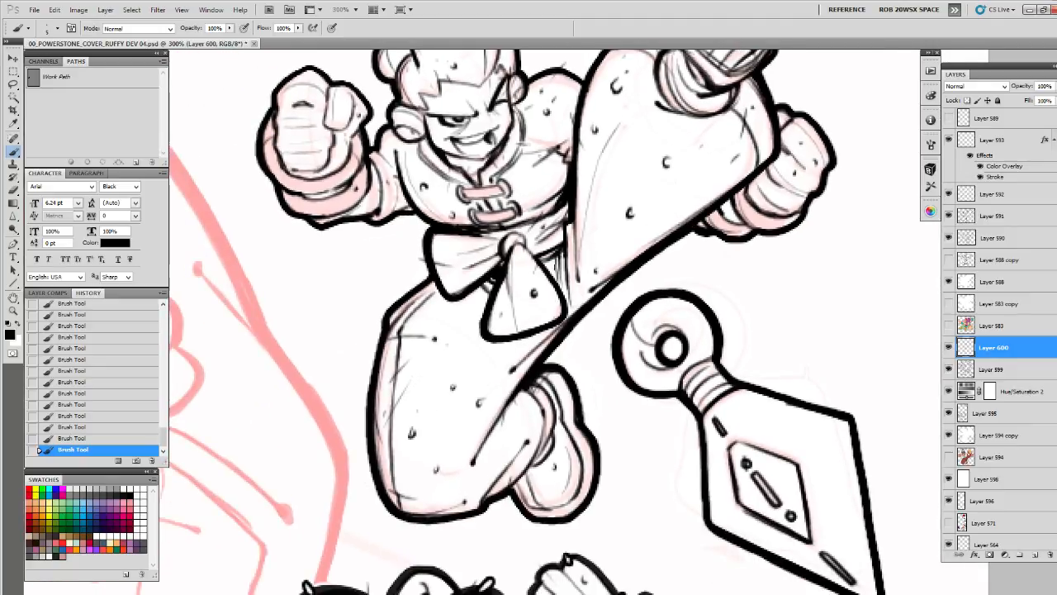
Add small marks to the forehead and hair edge, and a texture dot to the braid's lowest bead
{"action": "left_click_drag", "start_coordinate": [544, 265], "coordinate": [590, 312]}
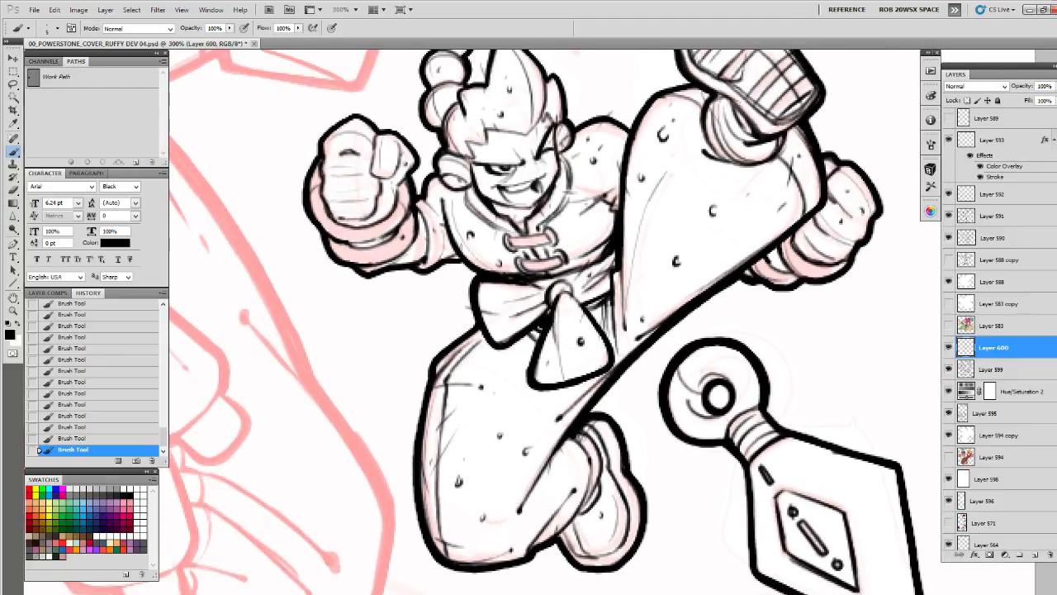
{"action": "mouse_move", "coordinate": [471, 261]}
{"action": "left_mouse_down"}
{"action": "mouse_move", "coordinate": [549, 293]}
{"action": "mouse_move", "coordinate": [475, 285]}
{"action": "mouse_move", "coordinate": [488, 272]}
{"action": "mouse_move", "coordinate": [526, 324]}
{"action": "left_mouse_up"}
{"action": "left_click_drag", "start_coordinate": [424, 313], "coordinate": [439, 254]}
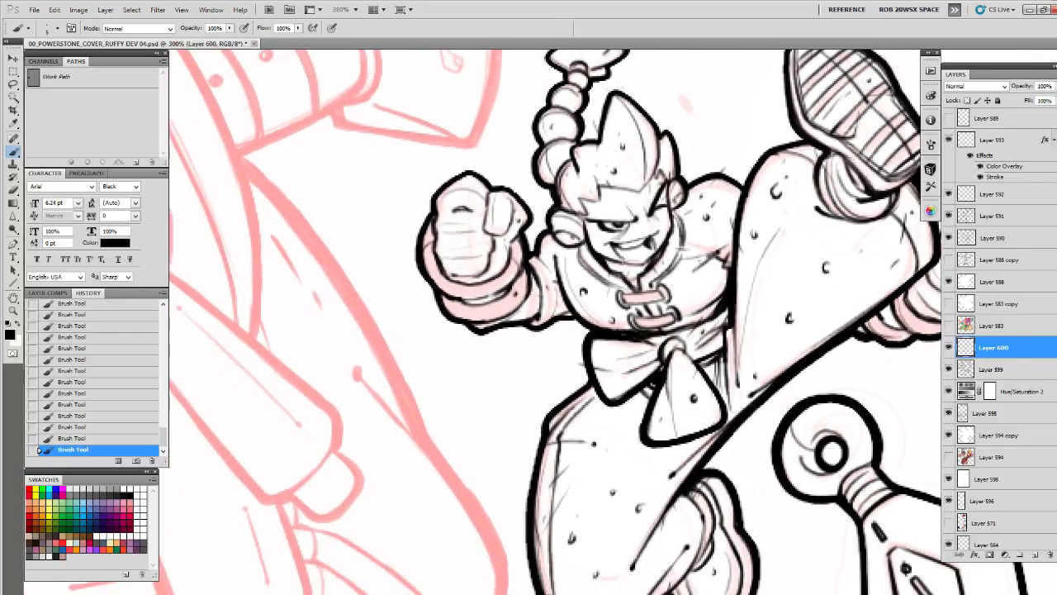
{"action": "mouse_move", "coordinate": [672, 191]}
{"action": "left_mouse_down"}
{"action": "mouse_move", "coordinate": [646, 330]}
{"action": "mouse_move", "coordinate": [616, 281]}
{"action": "left_mouse_up"}
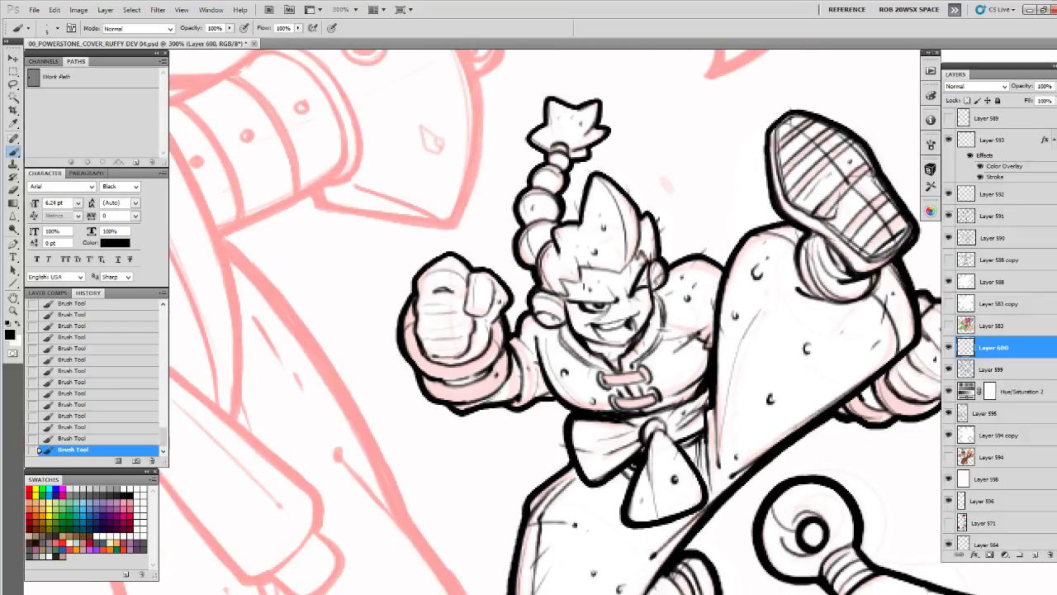
{"action": "mouse_move", "coordinate": [572, 227]}
{"action": "left_mouse_down"}
{"action": "mouse_move", "coordinate": [627, 326]}
{"action": "mouse_move", "coordinate": [575, 355]}
{"action": "left_mouse_up"}
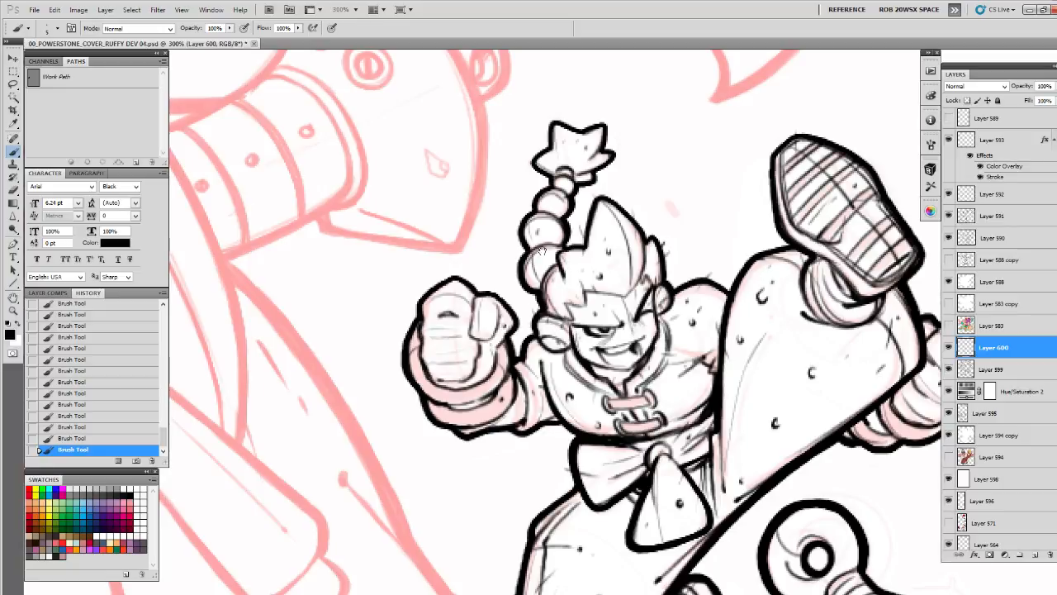
{"action": "left_click_drag", "start_coordinate": [554, 196], "coordinate": [554, 260]}
{"action": "left_click_drag", "start_coordinate": [658, 471], "coordinate": [621, 281]}
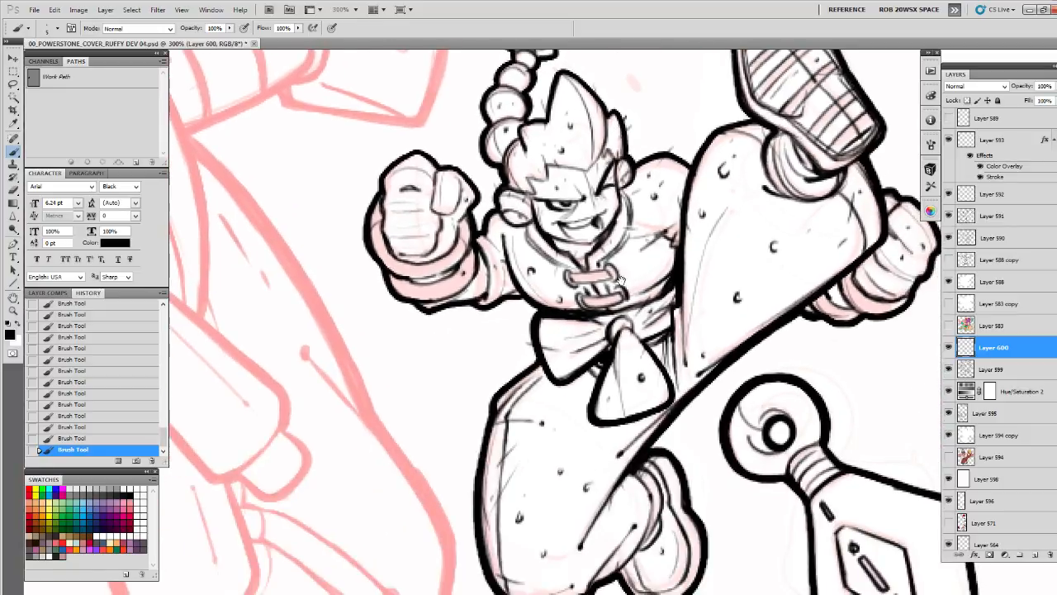
Detail the folded shoe of the bent leg with thin contour strokes and extra texture dots
{"action": "left_click_drag", "start_coordinate": [637, 420], "coordinate": [646, 283]}
{"action": "mouse_move", "coordinate": [641, 336]}
{"action": "left_mouse_down"}
{"action": "mouse_move", "coordinate": [615, 336]}
{"action": "mouse_move", "coordinate": [574, 312]}
{"action": "mouse_move", "coordinate": [588, 389]}
{"action": "left_mouse_up"}
{"action": "mouse_move", "coordinate": [595, 294]}
{"action": "left_mouse_down"}
{"action": "mouse_move", "coordinate": [630, 395]}
{"action": "mouse_move", "coordinate": [590, 426]}
{"action": "mouse_move", "coordinate": [573, 419]}
{"action": "left_mouse_up"}
{"action": "left_click_drag", "start_coordinate": [575, 374], "coordinate": [561, 399]}
{"action": "left_click_drag", "start_coordinate": [586, 352], "coordinate": [577, 375]}
{"action": "left_click_drag", "start_coordinate": [583, 391], "coordinate": [580, 398]}
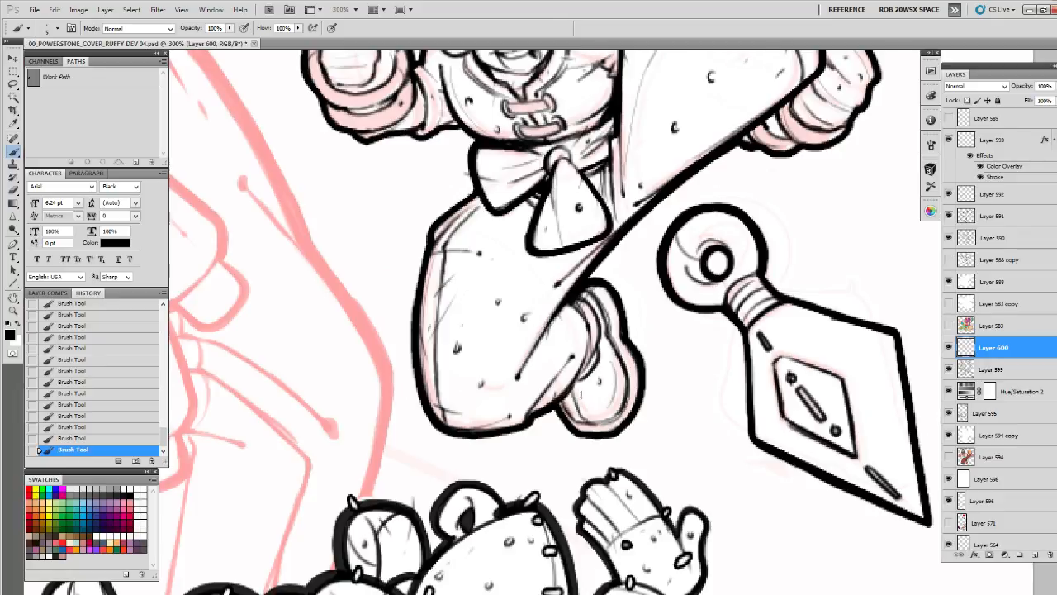
{"action": "left_click_drag", "start_coordinate": [575, 352], "coordinate": [584, 367]}
{"action": "left_click_drag", "start_coordinate": [667, 238], "coordinate": [595, 385]}
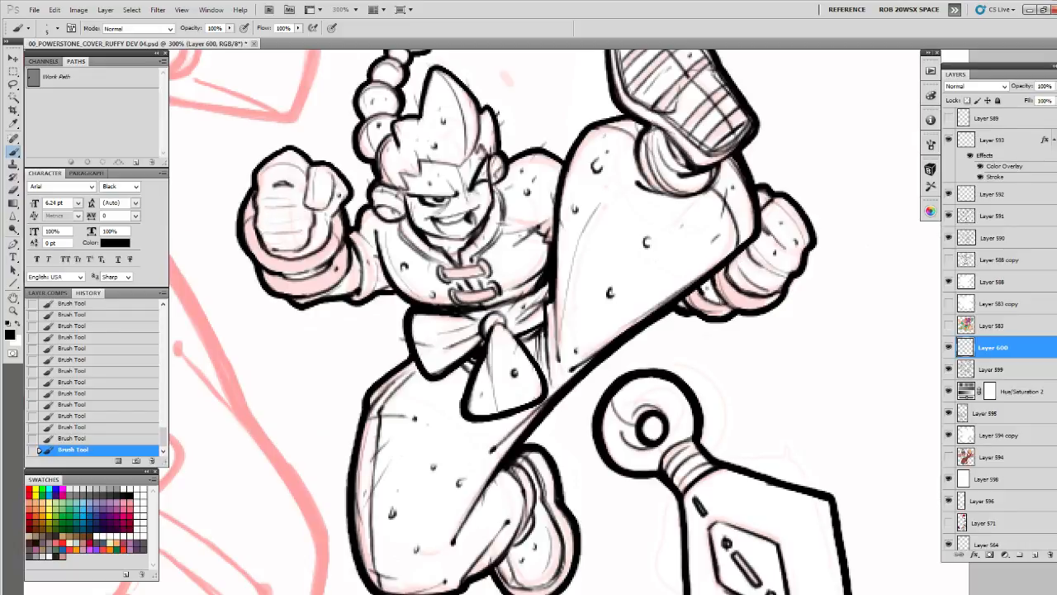
Add fine shading strokes around the ear and the side of the head
{"action": "left_click_drag", "start_coordinate": [700, 258], "coordinate": [716, 270]}
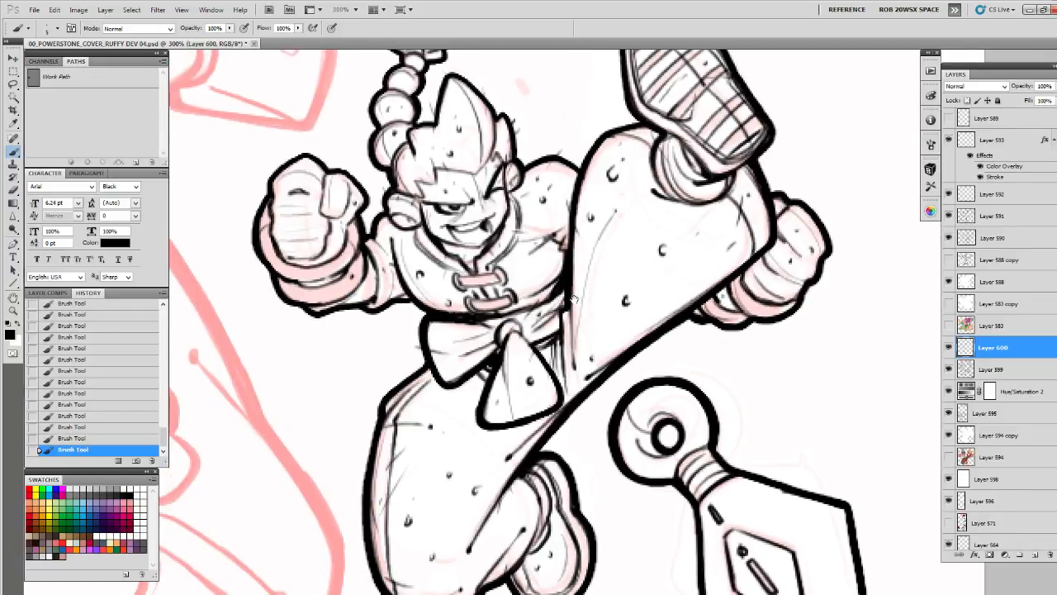
{"action": "left_click_drag", "start_coordinate": [574, 299], "coordinate": [644, 327]}
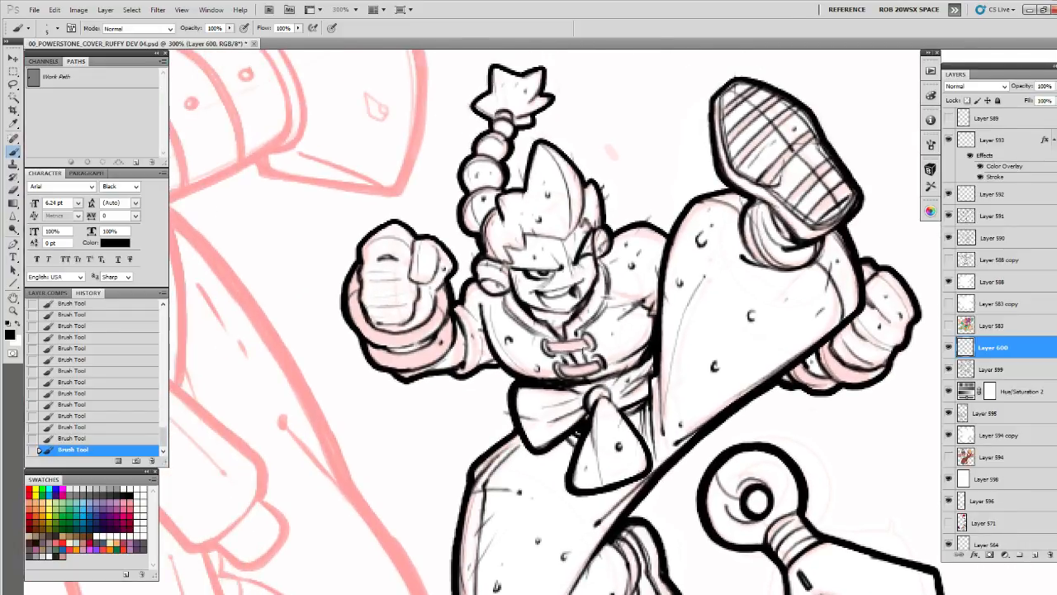
{"action": "left_click_drag", "start_coordinate": [570, 309], "coordinate": [575, 359]}
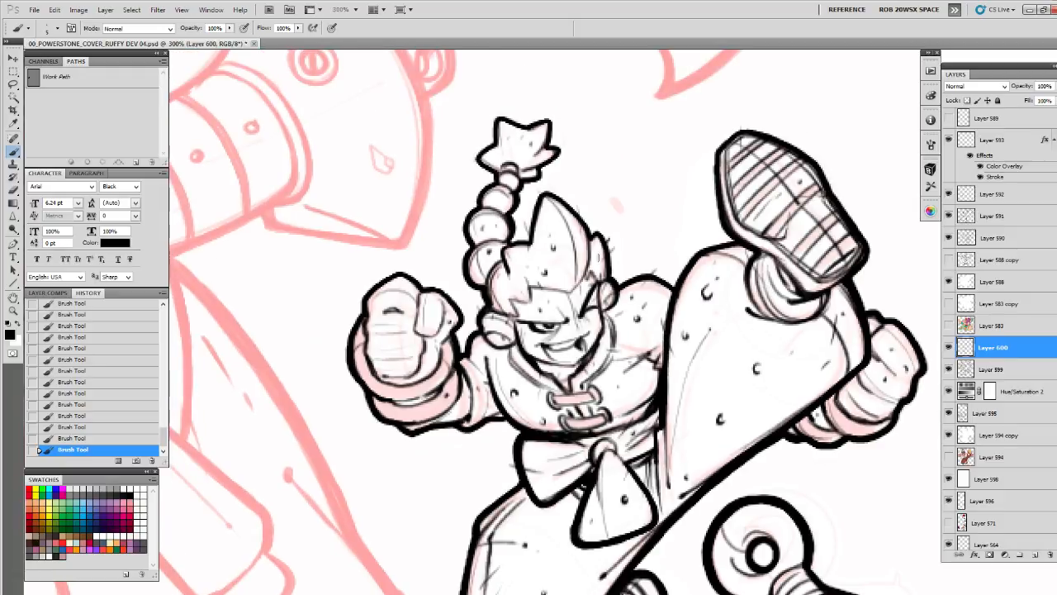
{"action": "mouse_move", "coordinate": [581, 281]}
{"action": "left_mouse_down"}
{"action": "mouse_move", "coordinate": [533, 306]}
{"action": "mouse_move", "coordinate": [498, 307]}
{"action": "mouse_move", "coordinate": [486, 347]}
{"action": "mouse_move", "coordinate": [509, 353]}
{"action": "left_mouse_up"}
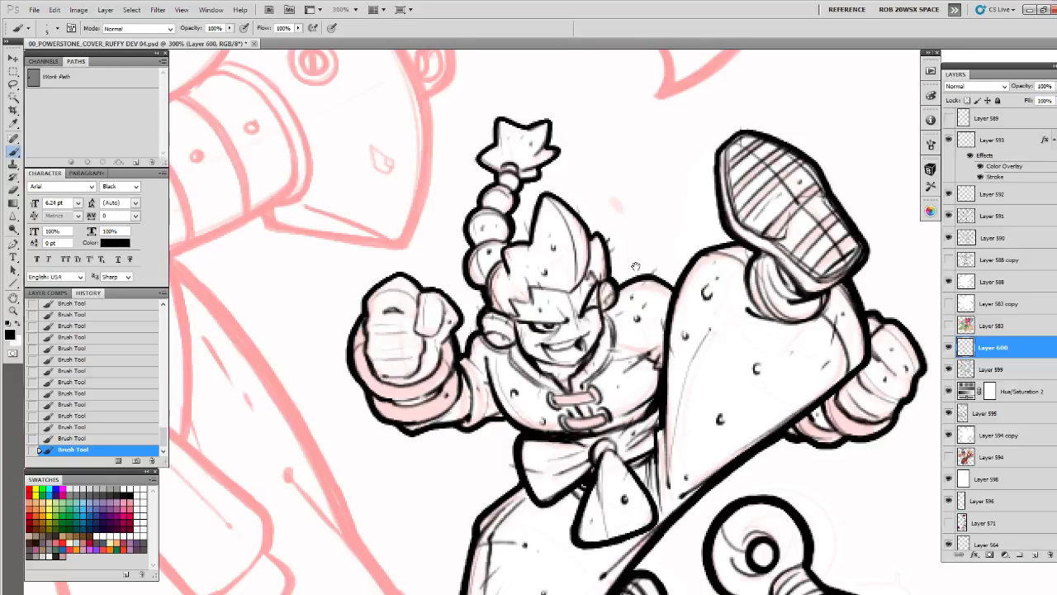
{"action": "left_click_drag", "start_coordinate": [606, 308], "coordinate": [603, 329]}
Draw a short finger crease on the near fist and add small texture marks to the raised leg
{"action": "left_click_drag", "start_coordinate": [532, 328], "coordinate": [576, 347]}
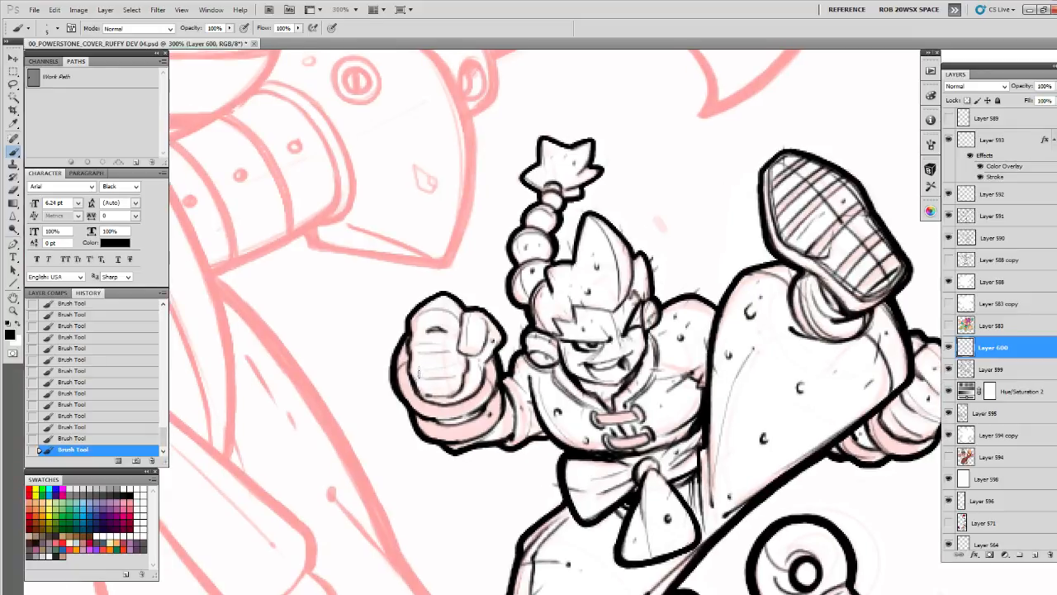
{"action": "left_click_drag", "start_coordinate": [418, 378], "coordinate": [430, 376]}
{"action": "left_click_drag", "start_coordinate": [629, 388], "coordinate": [572, 280]}
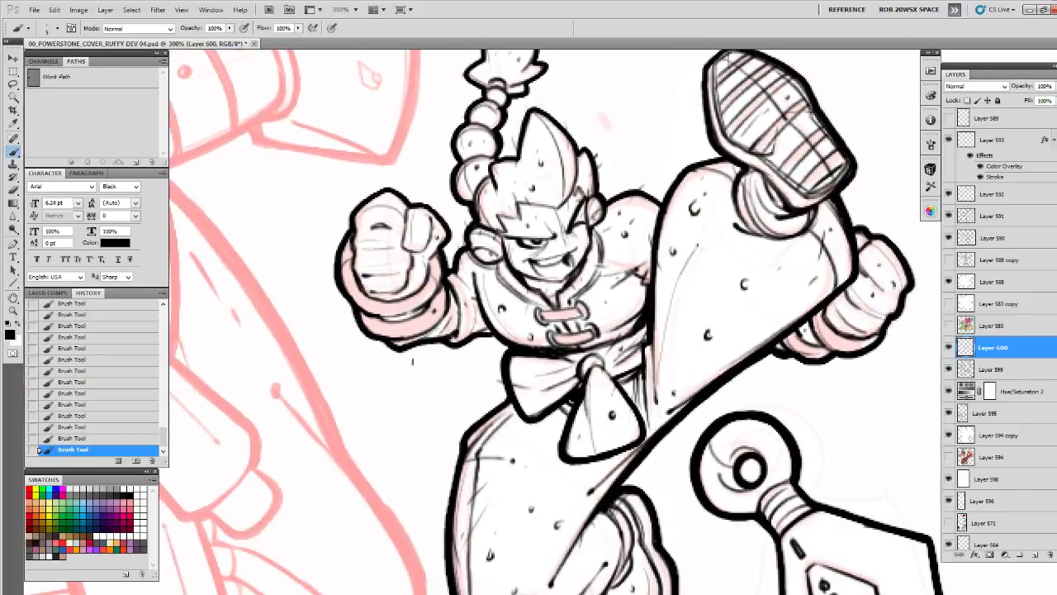
{"action": "left_click_drag", "start_coordinate": [712, 279], "coordinate": [670, 286]}
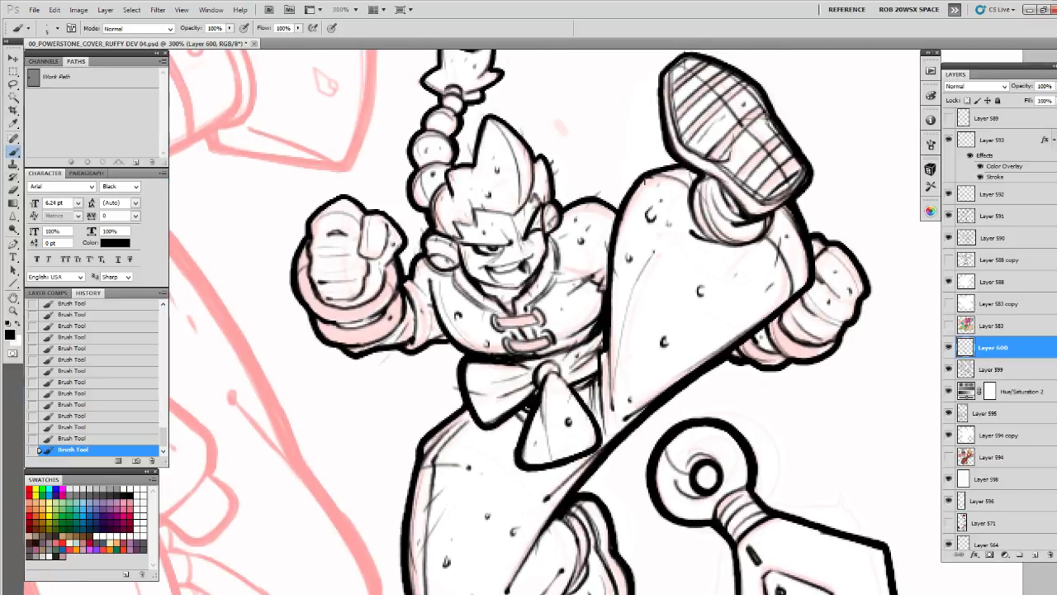
{"action": "left_click_drag", "start_coordinate": [661, 332], "coordinate": [692, 259]}
Examine the inked character and dagger as a whole at 200% zoom
{"action": "key", "text": "z"}
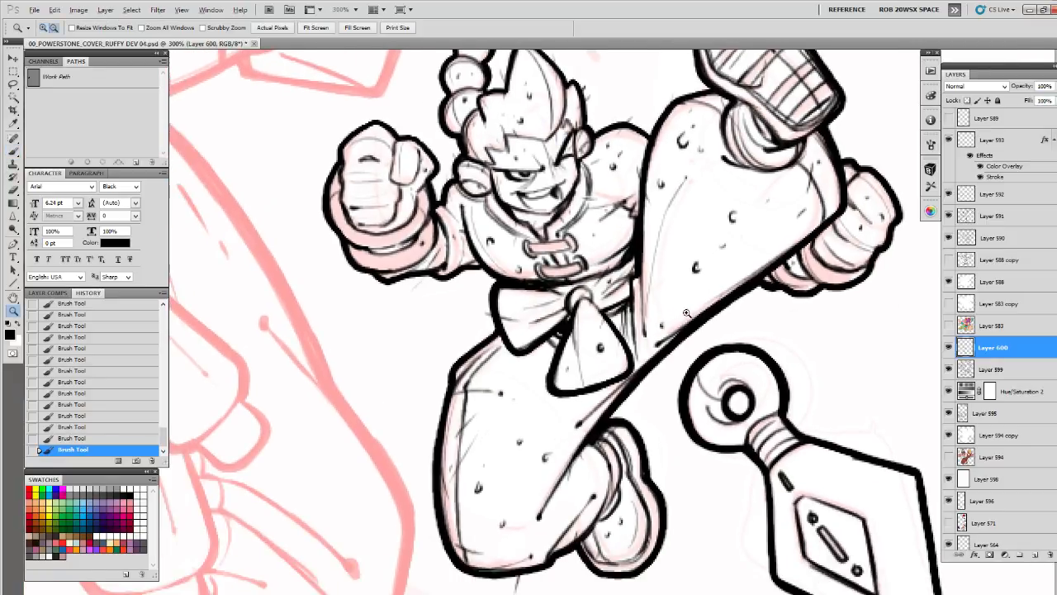
{"action": "left_click", "coordinate": [685, 319], "text": "alt"}
{"action": "left_click", "coordinate": [685, 319], "text": "alt"}
{"action": "left_click_drag", "start_coordinate": [702, 355], "coordinate": [683, 382]}
{"action": "left_click", "coordinate": [690, 286]}
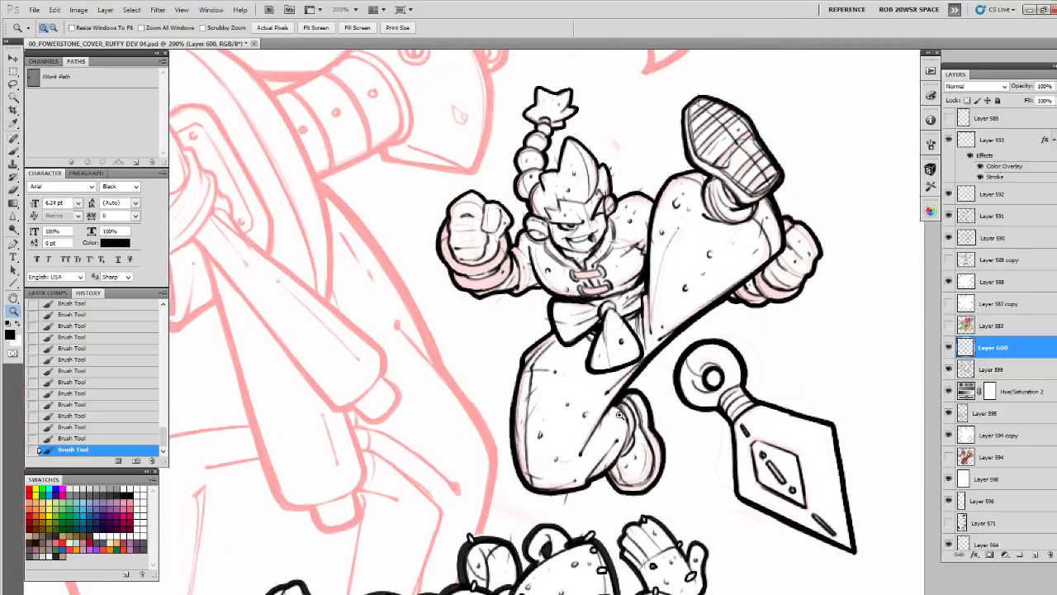
{"action": "left_click_drag", "start_coordinate": [619, 415], "coordinate": [619, 423]}
{"action": "left_click", "coordinate": [617, 405], "text": "alt"}
{"action": "left_click", "coordinate": [616, 405], "text": "alt"}
{"action": "left_click", "coordinate": [616, 405], "text": "alt"}
{"action": "left_click", "coordinate": [617, 407], "text": "alt"}
{"action": "left_click", "coordinate": [617, 406], "text": "alt"}
{"action": "left_click", "coordinate": [617, 406], "text": "alt"}
{"action": "left_click", "coordinate": [617, 407], "text": "alt"}
{"action": "left_click", "coordinate": [617, 406], "text": "alt"}
{"action": "left_click", "coordinate": [617, 406], "text": "alt"}
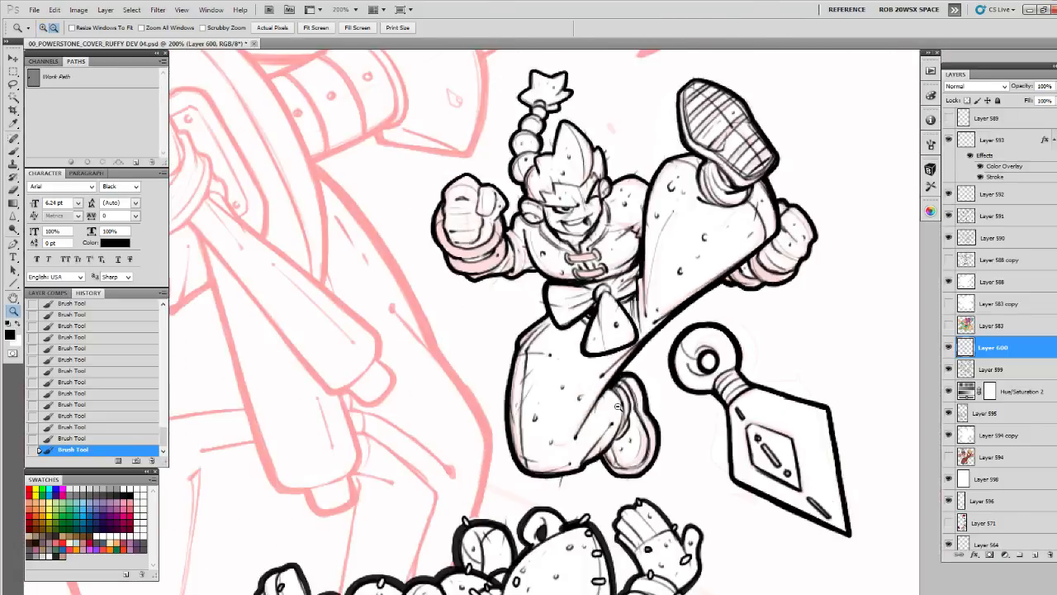
{"action": "left_click", "coordinate": [618, 405], "text": "alt"}
{"action": "left_click", "coordinate": [633, 329]}
{"action": "left_click_drag", "start_coordinate": [632, 326], "coordinate": [645, 411]}
{"action": "key", "text": "b"}
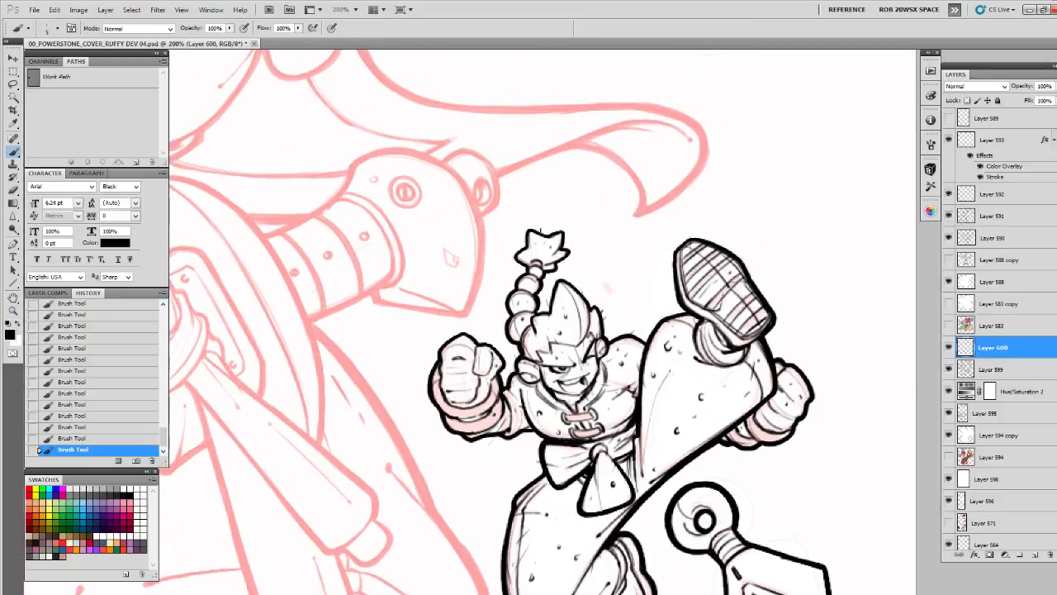
{"action": "left_click_drag", "start_coordinate": [545, 281], "coordinate": [613, 159]}
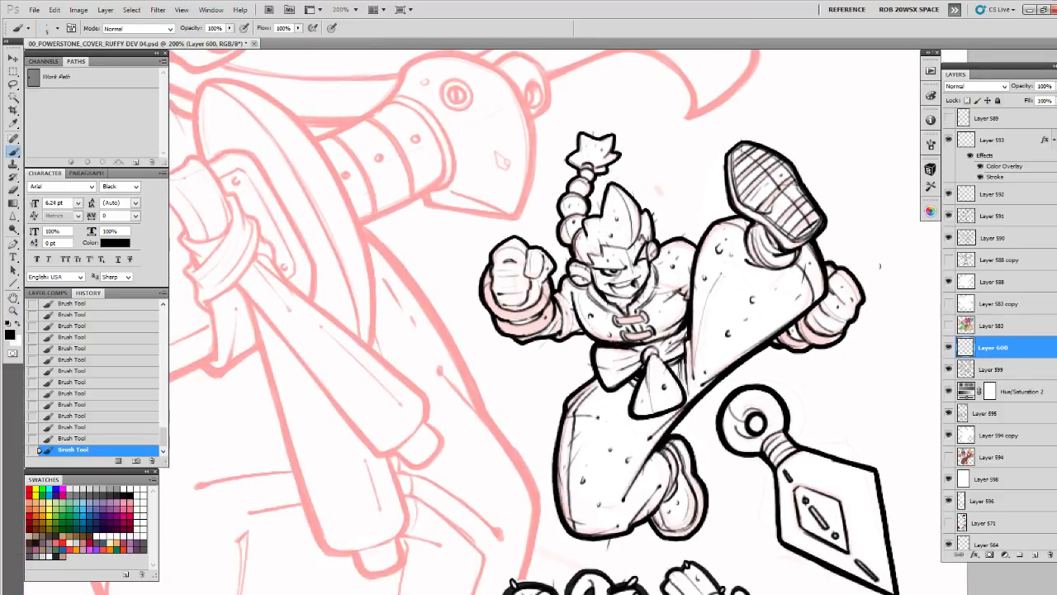
Create a layer above the inked details, apply the saved style with Color Overlay and Stroke, and switch the paint colour to white
{"action": "left_click", "coordinate": [628, 236], "text": "ctrl"}
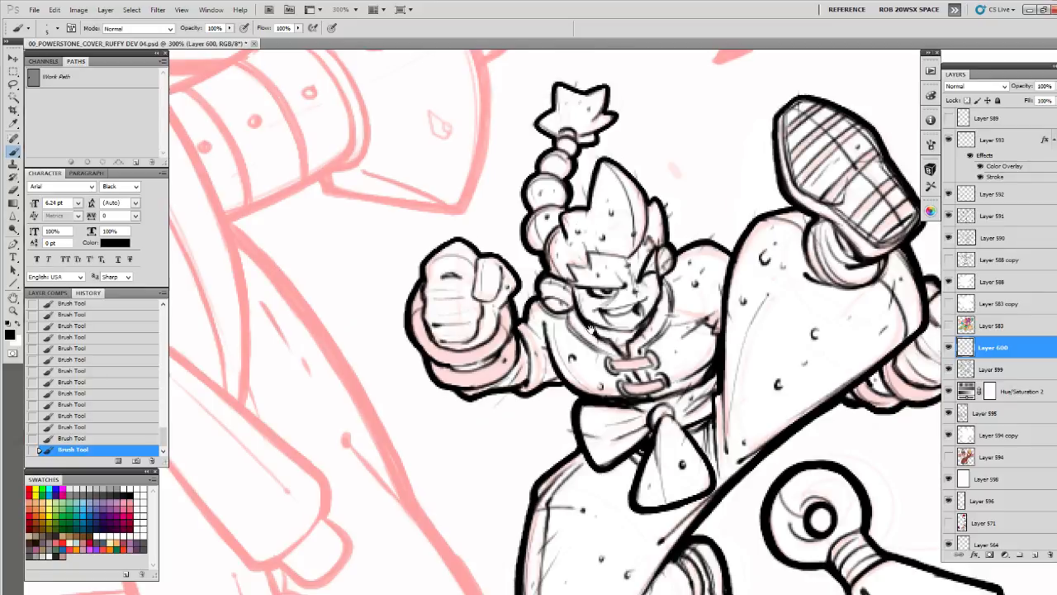
{"action": "left_click_drag", "start_coordinate": [590, 328], "coordinate": [598, 227]}
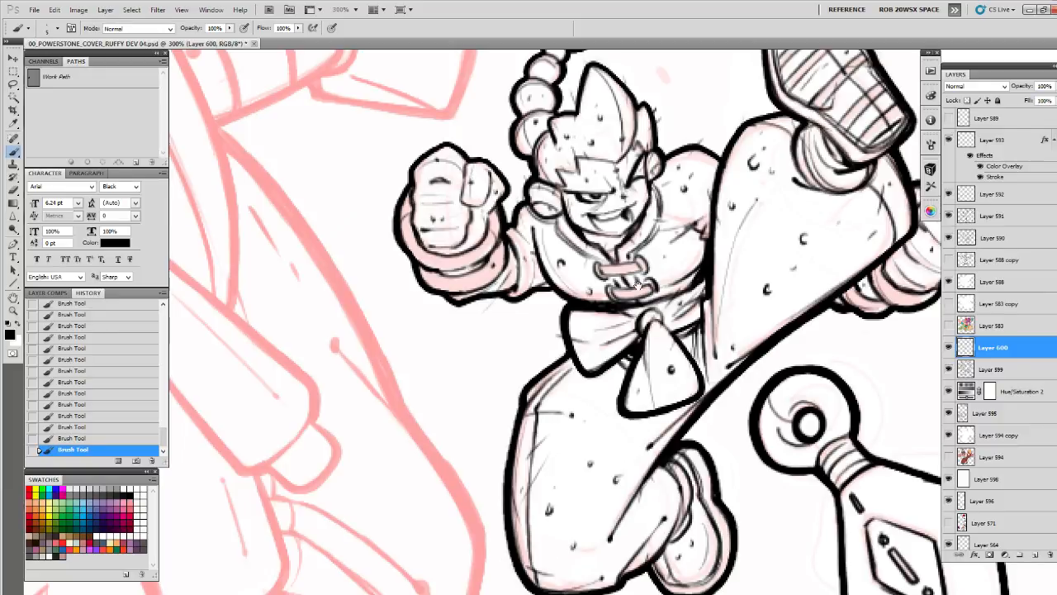
{"action": "left_click_drag", "start_coordinate": [806, 361], "coordinate": [766, 384]}
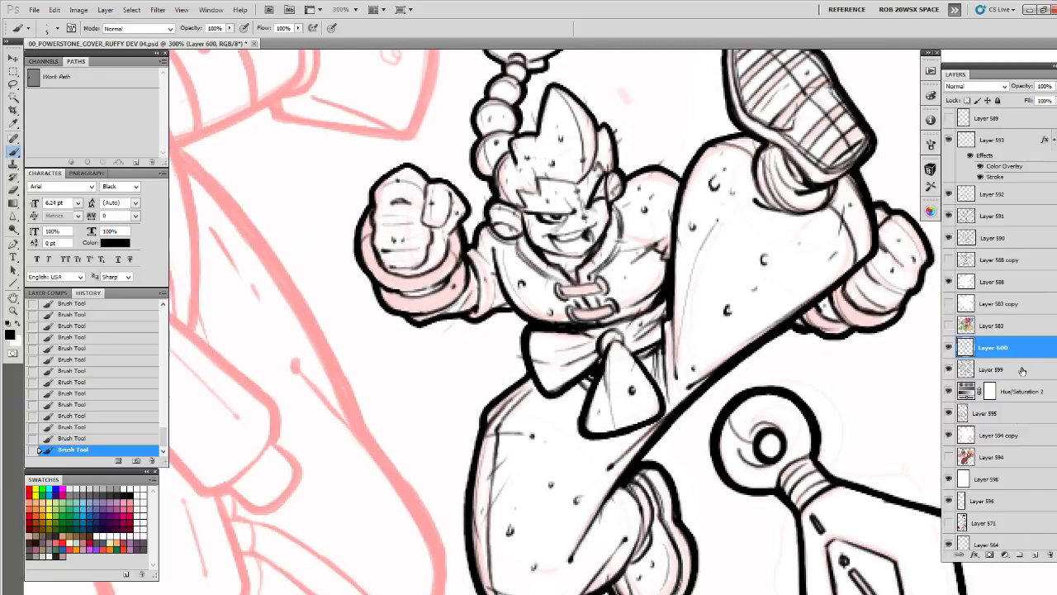
{"action": "left_click", "coordinate": [1034, 554]}
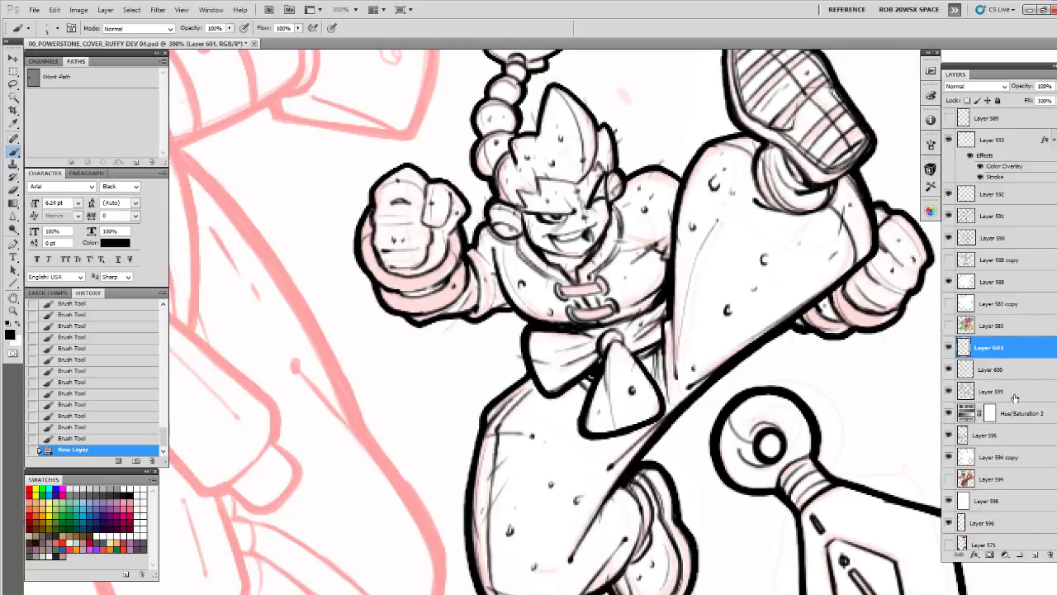
{"action": "double_click", "coordinate": [1027, 348]}
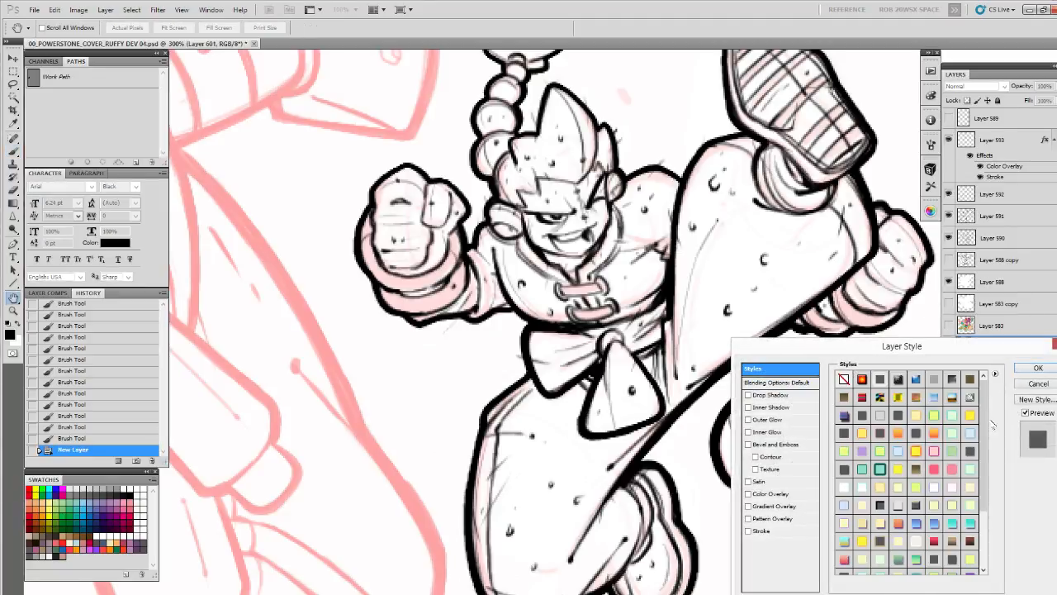
{"action": "left_click_drag", "start_coordinate": [985, 431], "coordinate": [984, 533]}
{"action": "left_click", "coordinate": [899, 565]}
{"action": "left_click", "coordinate": [1028, 370]}
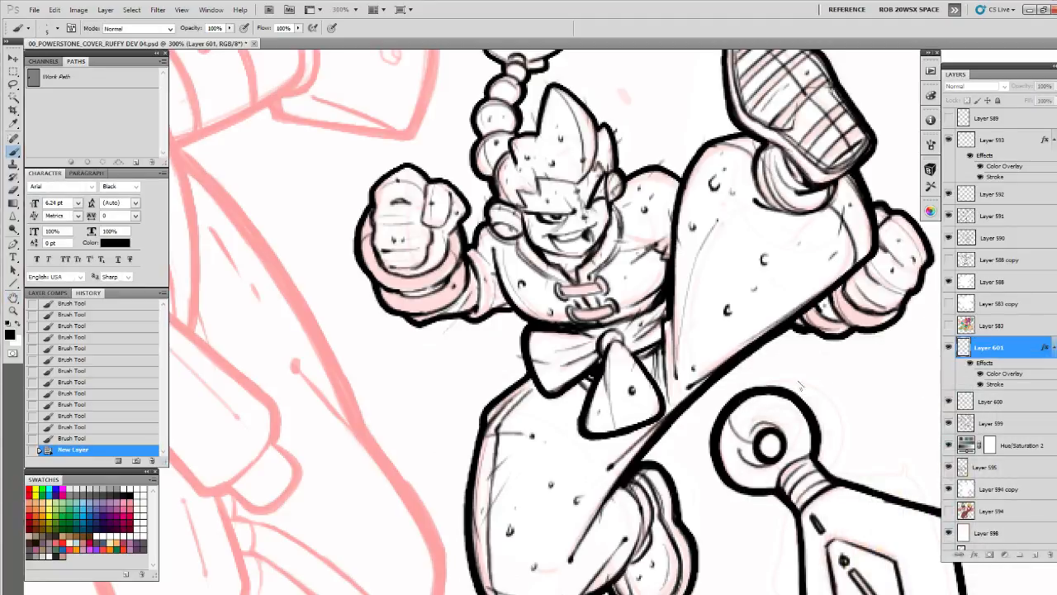
{"action": "key", "text": "x"}
Draw short outlined stitches on the thumb of the near fist and along the pointed front hair
{"action": "left_click_drag", "start_coordinate": [660, 292], "coordinate": [703, 373]}
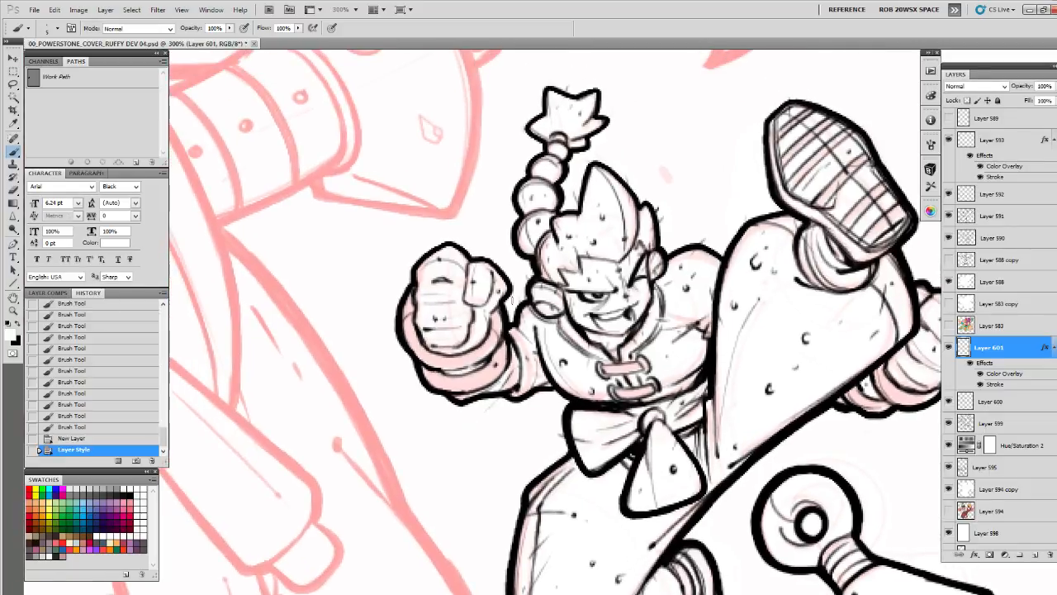
{"action": "left_click", "coordinate": [474, 289]}
{"action": "key", "text": "ctrl+z"}
{"action": "left_click_drag", "start_coordinate": [473, 288], "coordinate": [473, 288]}
{"action": "left_click_drag", "start_coordinate": [473, 273], "coordinate": [479, 273]}
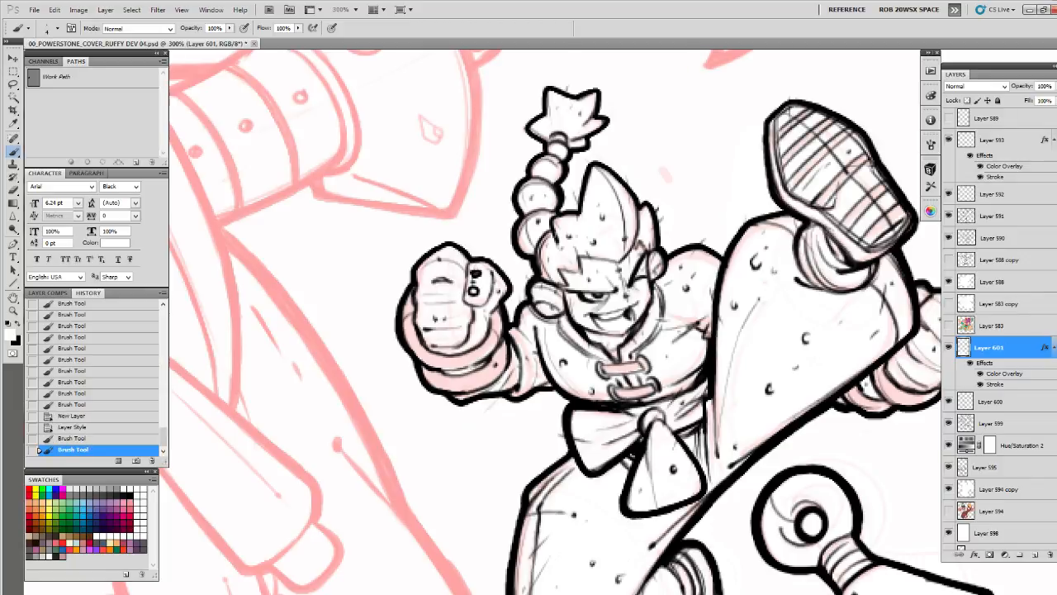
{"action": "mouse_move", "coordinate": [618, 208]}
{"action": "left_mouse_down"}
{"action": "mouse_move", "coordinate": [624, 214]}
{"action": "mouse_move", "coordinate": [609, 184]}
{"action": "left_mouse_up"}
{"action": "left_click_drag", "start_coordinate": [624, 228], "coordinate": [627, 237]}
Add outlined stitches to the raised trouser leg around the ankle opening, the knee and the upper edge
{"action": "left_click_drag", "start_coordinate": [748, 261], "coordinate": [659, 167]}
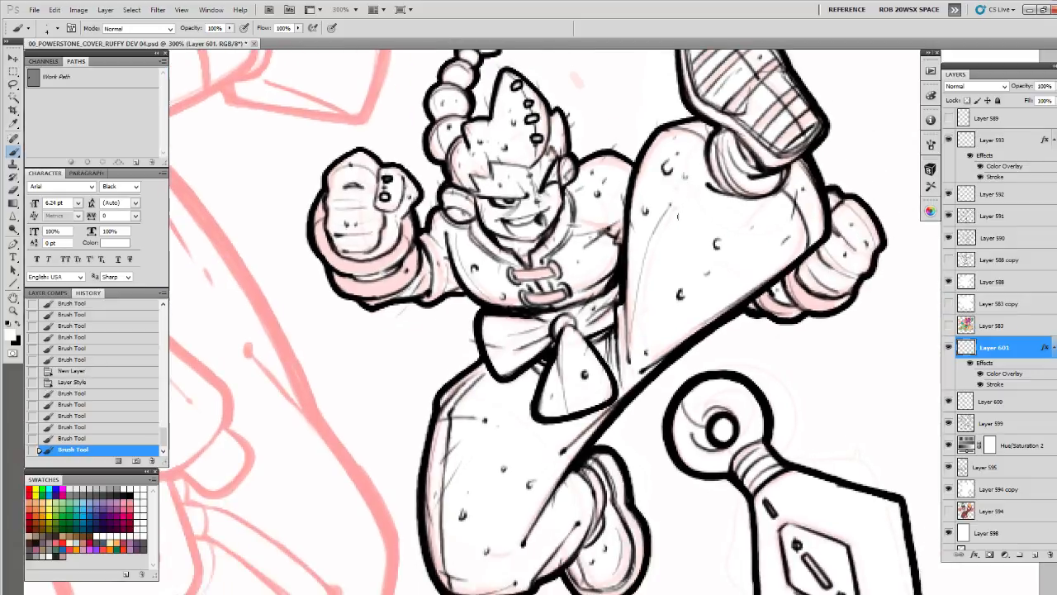
{"action": "left_click_drag", "start_coordinate": [655, 218], "coordinate": [662, 226]}
{"action": "mouse_move", "coordinate": [752, 188]}
{"action": "left_mouse_down"}
{"action": "mouse_move", "coordinate": [749, 205]}
{"action": "mouse_move", "coordinate": [786, 183]}
{"action": "mouse_move", "coordinate": [808, 247]}
{"action": "left_mouse_up"}
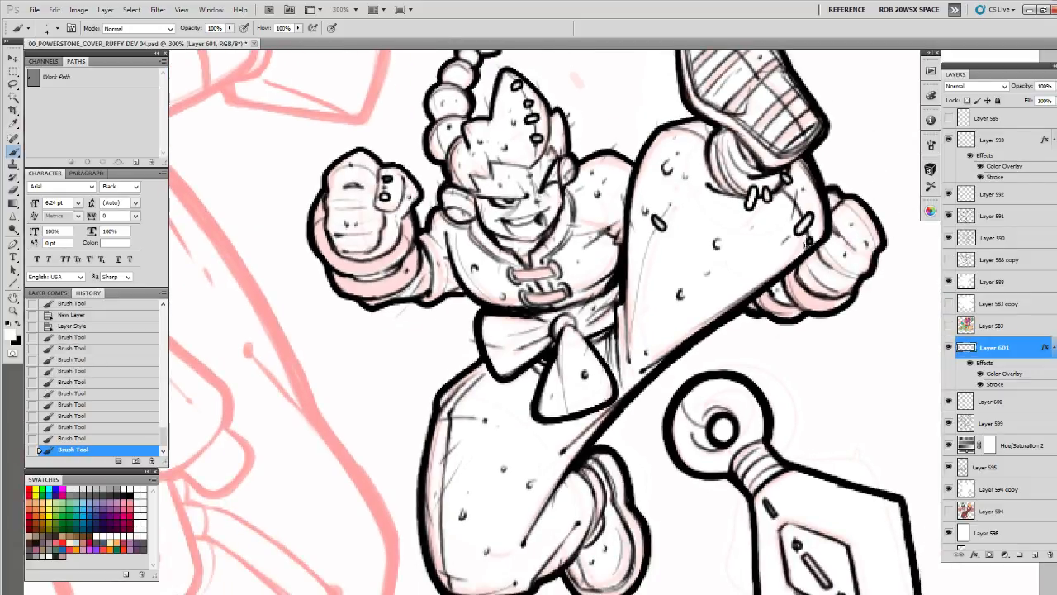
{"action": "mouse_move", "coordinate": [699, 125]}
{"action": "left_mouse_down"}
{"action": "mouse_move", "coordinate": [682, 141]}
{"action": "mouse_move", "coordinate": [663, 134]}
{"action": "left_mouse_up"}
{"action": "left_click_drag", "start_coordinate": [633, 170], "coordinate": [628, 193]}
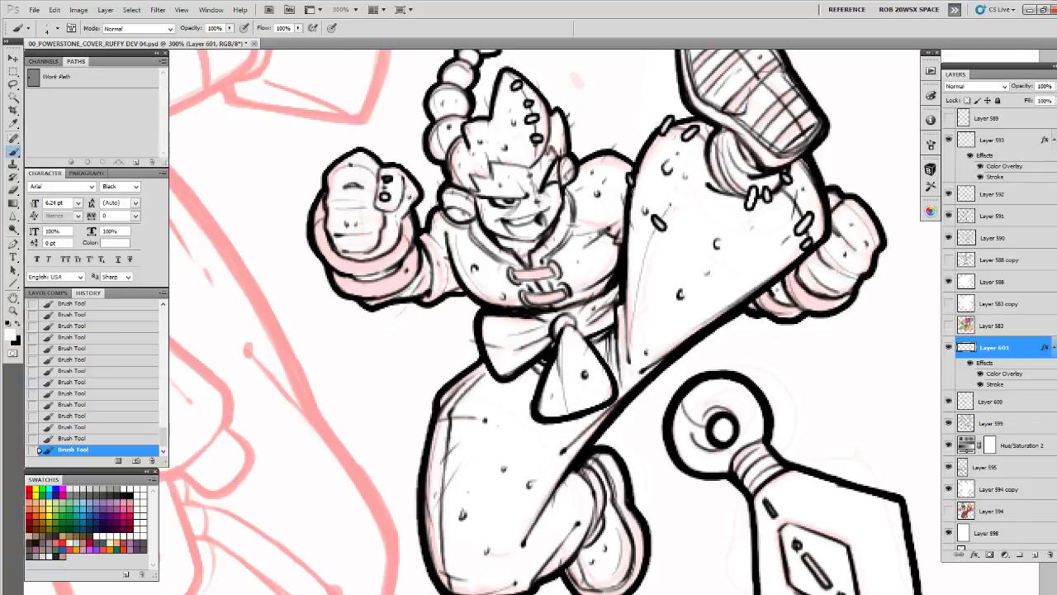
Draw a spaced row of stitches along the outer seam of the bent leg and add more near its shoe
{"action": "left_click_drag", "start_coordinate": [641, 375], "coordinate": [662, 286]}
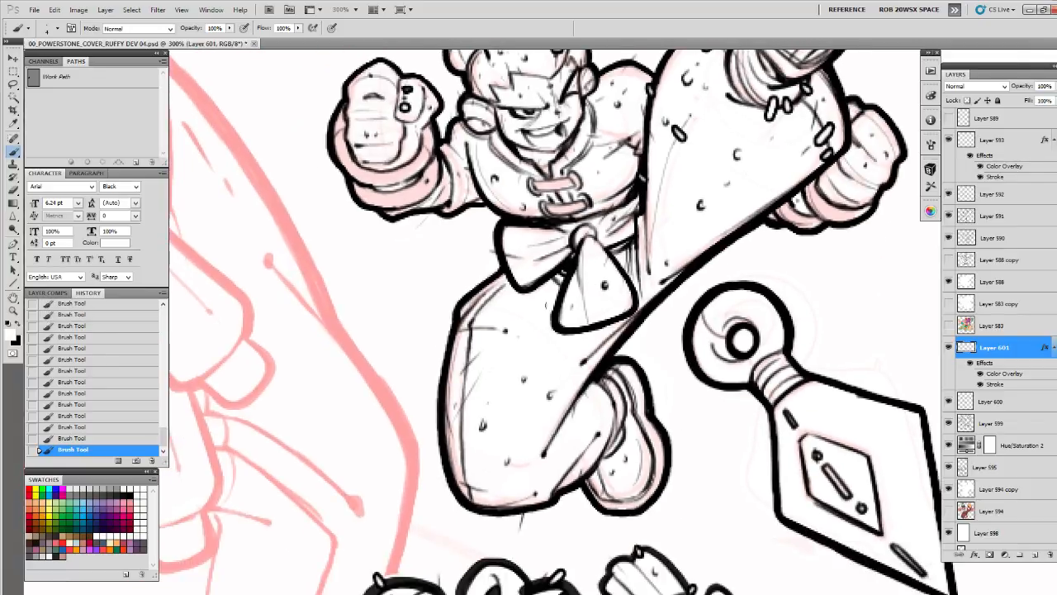
{"action": "left_click_drag", "start_coordinate": [456, 353], "coordinate": [472, 353]}
{"action": "mouse_move", "coordinate": [472, 364]}
{"action": "left_mouse_down"}
{"action": "mouse_move", "coordinate": [549, 312]}
{"action": "mouse_move", "coordinate": [551, 327]}
{"action": "left_mouse_up"}
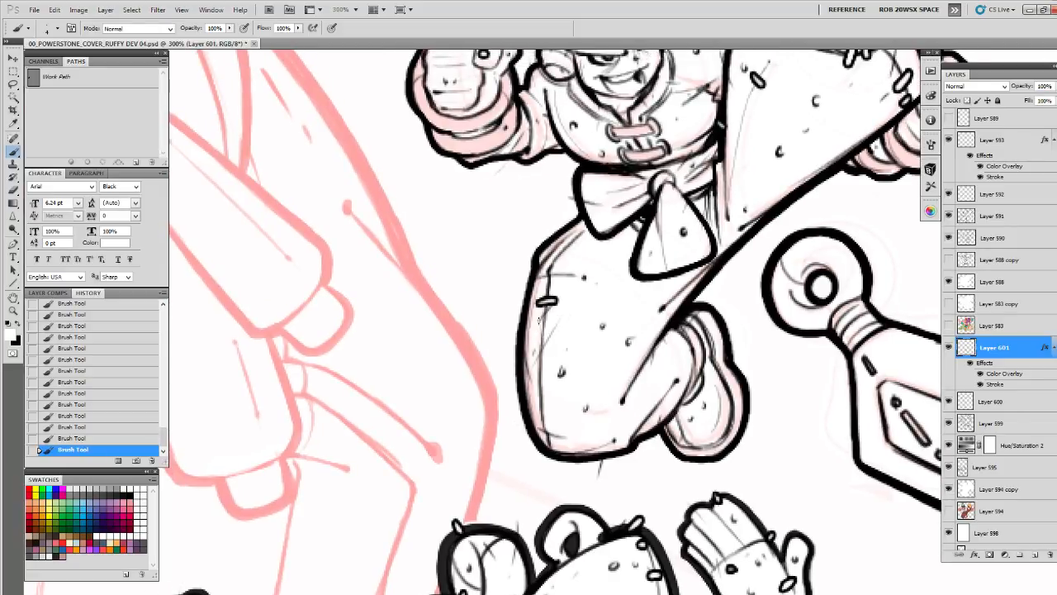
{"action": "left_click_drag", "start_coordinate": [531, 364], "coordinate": [545, 363]}
{"action": "left_click_drag", "start_coordinate": [531, 371], "coordinate": [545, 378]}
{"action": "left_click_drag", "start_coordinate": [537, 425], "coordinate": [551, 423]}
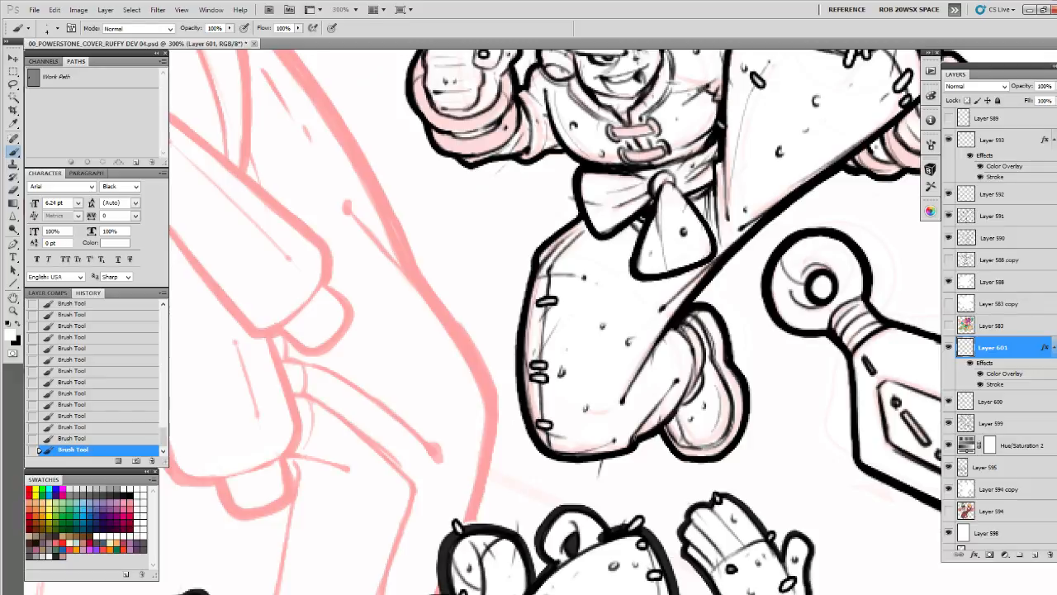
{"action": "mouse_move", "coordinate": [637, 417]}
{"action": "left_mouse_down"}
{"action": "mouse_move", "coordinate": [642, 429]}
{"action": "mouse_move", "coordinate": [688, 424]}
{"action": "mouse_move", "coordinate": [694, 438]}
{"action": "left_mouse_up"}
Place stitches on the hem of the shirt and on the sleeve of the near arm
{"action": "mouse_move", "coordinate": [701, 378]}
{"action": "left_mouse_down"}
{"action": "mouse_move", "coordinate": [546, 310]}
{"action": "mouse_move", "coordinate": [588, 366]}
{"action": "mouse_move", "coordinate": [582, 382]}
{"action": "left_mouse_up"}
{"action": "left_click_drag", "start_coordinate": [632, 318], "coordinate": [626, 330]}
{"action": "left_click_drag", "start_coordinate": [673, 262], "coordinate": [649, 343]}
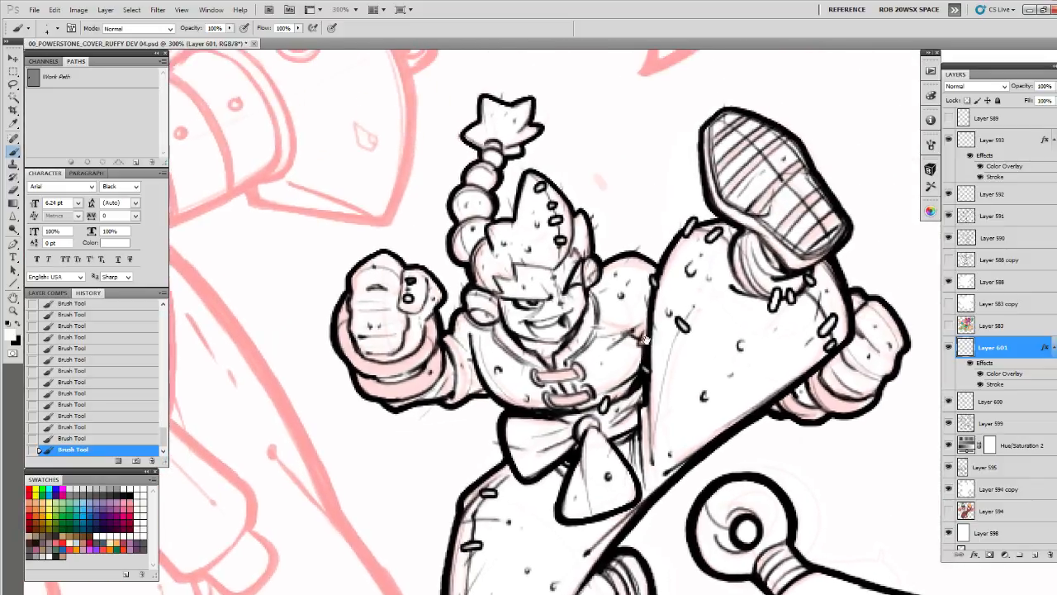
{"action": "left_click_drag", "start_coordinate": [451, 382], "coordinate": [457, 386]}
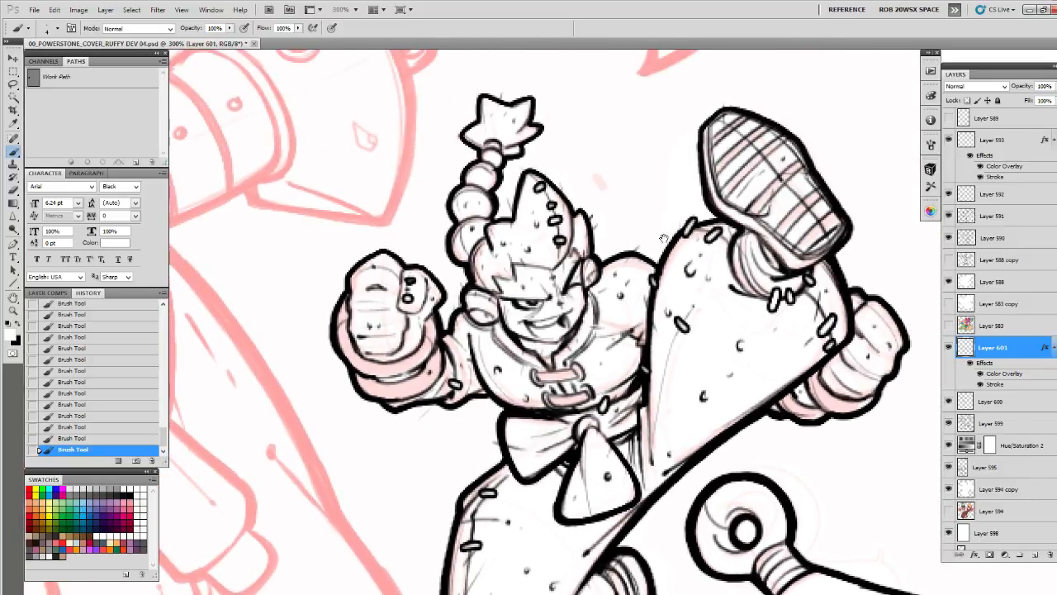
Add a row of stitches down the sole of the raised shoe and one on its ankle cuff
{"action": "left_click_drag", "start_coordinate": [702, 234], "coordinate": [626, 276]}
{"action": "mouse_move", "coordinate": [687, 198]}
{"action": "left_mouse_down"}
{"action": "mouse_move", "coordinate": [695, 210]}
{"action": "mouse_move", "coordinate": [656, 169]}
{"action": "left_mouse_up"}
{"action": "left_click_drag", "start_coordinate": [712, 226], "coordinate": [754, 282]}
{"action": "left_click_drag", "start_coordinate": [657, 307], "coordinate": [664, 317]}
{"action": "mouse_move", "coordinate": [745, 293]}
{"action": "left_mouse_down"}
{"action": "mouse_move", "coordinate": [724, 277]}
{"action": "mouse_move", "coordinate": [720, 194]}
{"action": "left_mouse_up"}
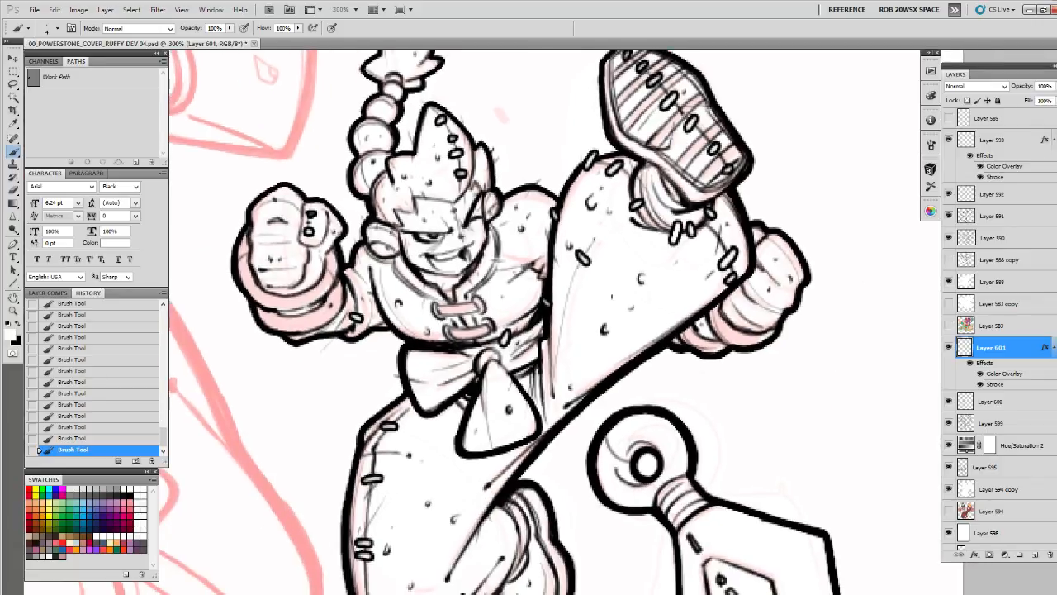
Add a stitch to the lower part of the braid and cut away the misplaced stitch with the Lasso tool
{"action": "mouse_move", "coordinate": [544, 371]}
{"action": "left_mouse_down"}
{"action": "mouse_move", "coordinate": [592, 326]}
{"action": "mouse_move", "coordinate": [575, 332]}
{"action": "mouse_move", "coordinate": [602, 479]}
{"action": "mouse_move", "coordinate": [653, 489]}
{"action": "left_mouse_up"}
{"action": "left_click_drag", "start_coordinate": [501, 259], "coordinate": [501, 270]}
{"action": "mouse_move", "coordinate": [504, 229]}
{"action": "left_mouse_down"}
{"action": "mouse_move", "coordinate": [485, 240]}
{"action": "mouse_move", "coordinate": [506, 228]}
{"action": "mouse_move", "coordinate": [494, 243]}
{"action": "left_mouse_up"}
{"action": "key", "text": "e"}
{"action": "key", "text": "ctrl+z"}
{"action": "key", "text": "l"}
{"action": "key", "text": "ctrl+x"}
{"action": "key", "text": "b"}
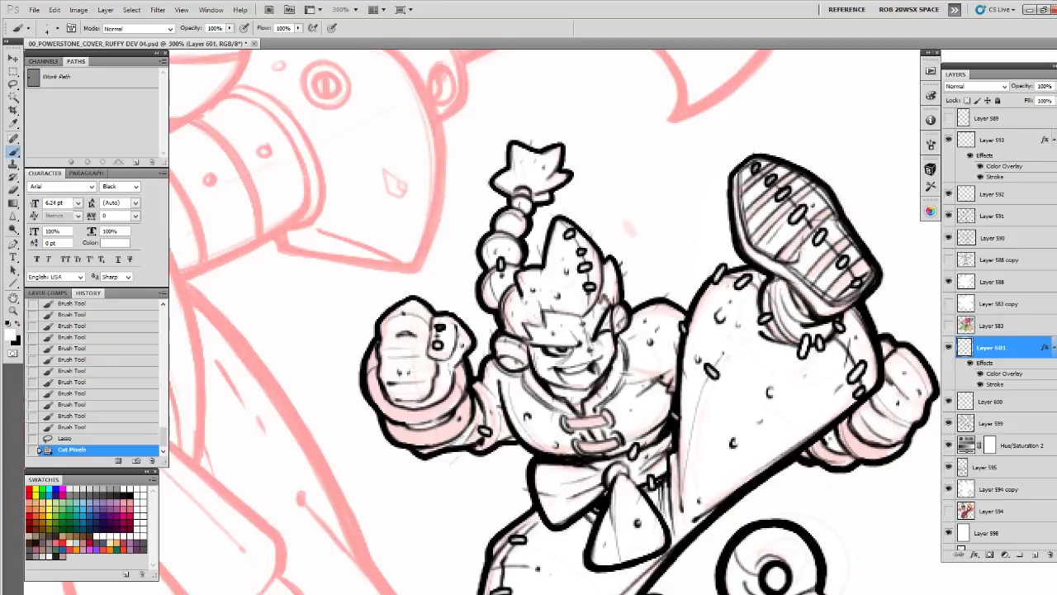
Draw stitches along the upper braid and its tuft, then cut away the one at the base of the tuft
{"action": "left_click_drag", "start_coordinate": [520, 201], "coordinate": [513, 218]}
{"action": "left_click_drag", "start_coordinate": [526, 176], "coordinate": [520, 193]}
{"action": "left_click_drag", "start_coordinate": [513, 154], "coordinate": [504, 168]}
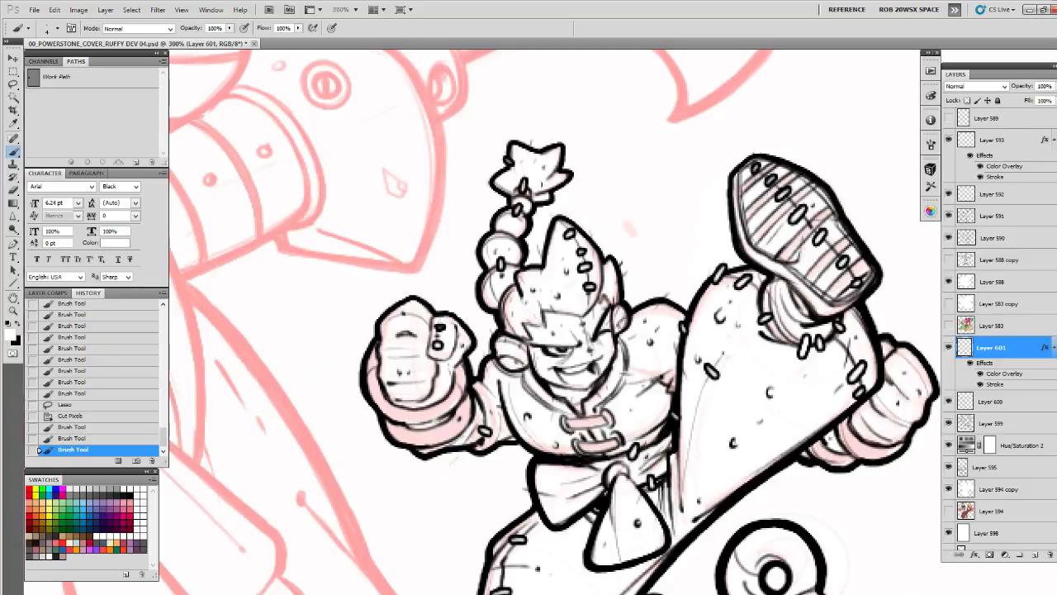
{"action": "key", "text": "l"}
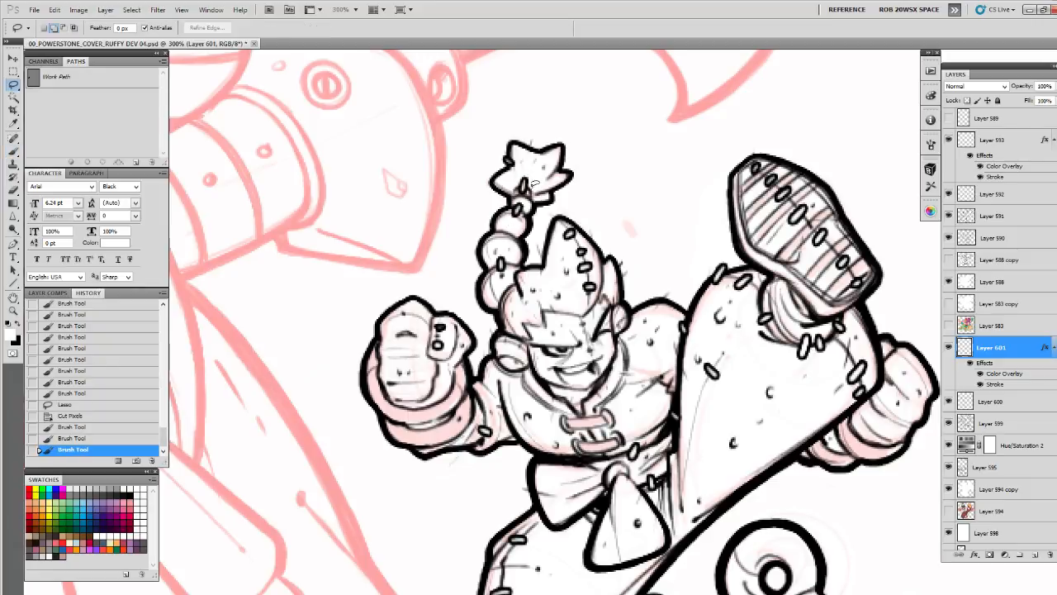
{"action": "left_click_drag", "start_coordinate": [534, 182], "coordinate": [527, 200]}
{"action": "key", "text": "ctrl+x"}
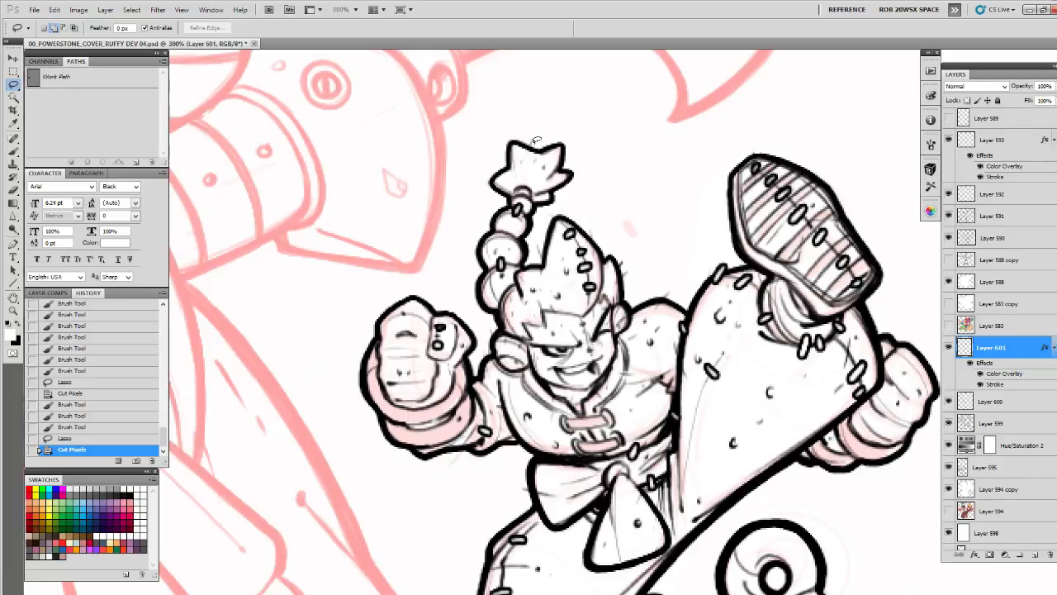
Clear the selection and add small stitches on the outer edge of the lower braid
{"action": "left_click_drag", "start_coordinate": [535, 141], "coordinate": [532, 156]}
{"action": "key", "text": "Return"}
{"action": "key", "text": "b"}
{"action": "key", "text": "ctrl+d"}
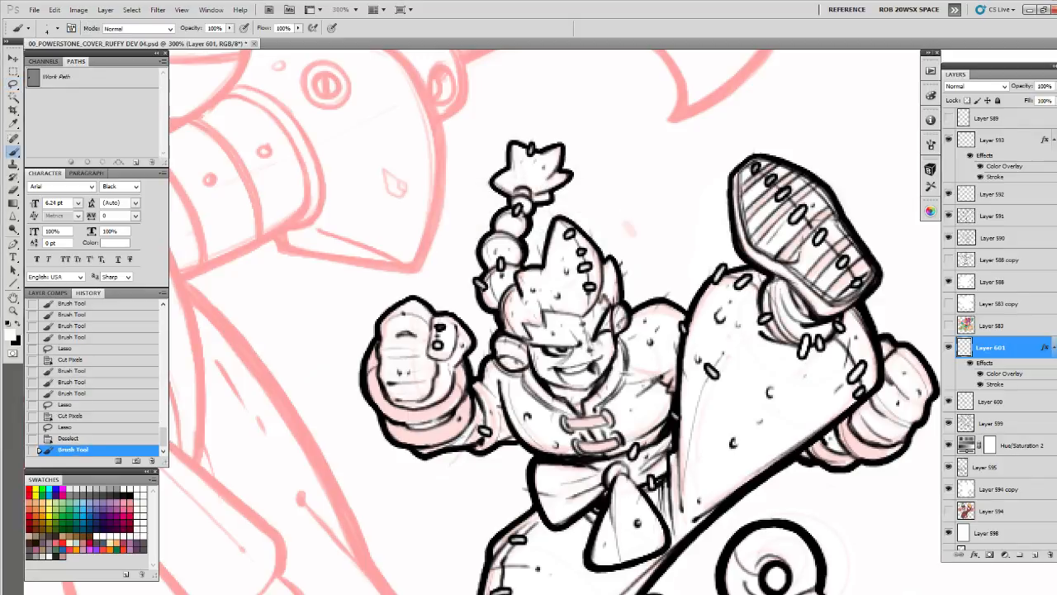
{"action": "left_click_drag", "start_coordinate": [478, 280], "coordinate": [485, 288]}
{"action": "left_click_drag", "start_coordinate": [471, 289], "coordinate": [481, 298]}
Add stitches to the far shoulder, the upper part of the near sleeve and the shirt hem above the bow
{"action": "left_click_drag", "start_coordinate": [694, 323], "coordinate": [662, 207]}
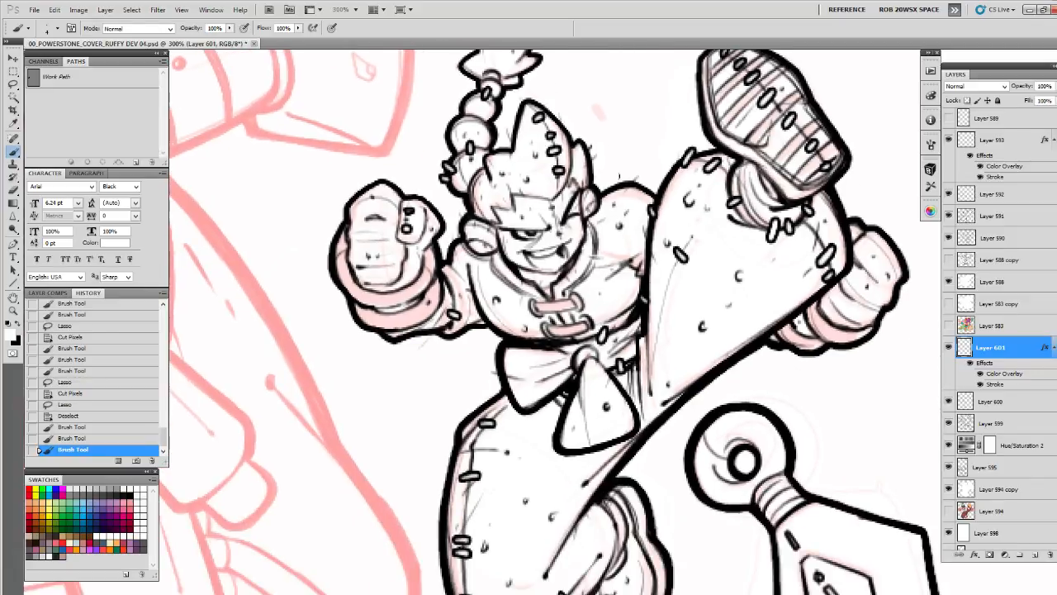
{"action": "left_click_drag", "start_coordinate": [616, 174], "coordinate": [622, 188]}
{"action": "left_click_drag", "start_coordinate": [463, 271], "coordinate": [478, 284]}
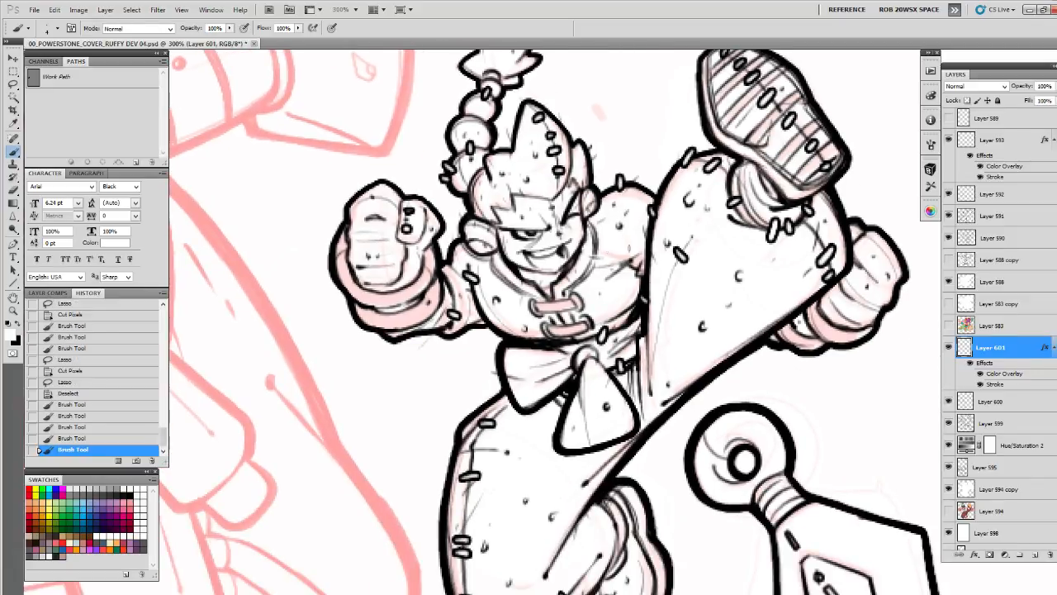
{"action": "left_click_drag", "start_coordinate": [729, 271], "coordinate": [700, 212]}
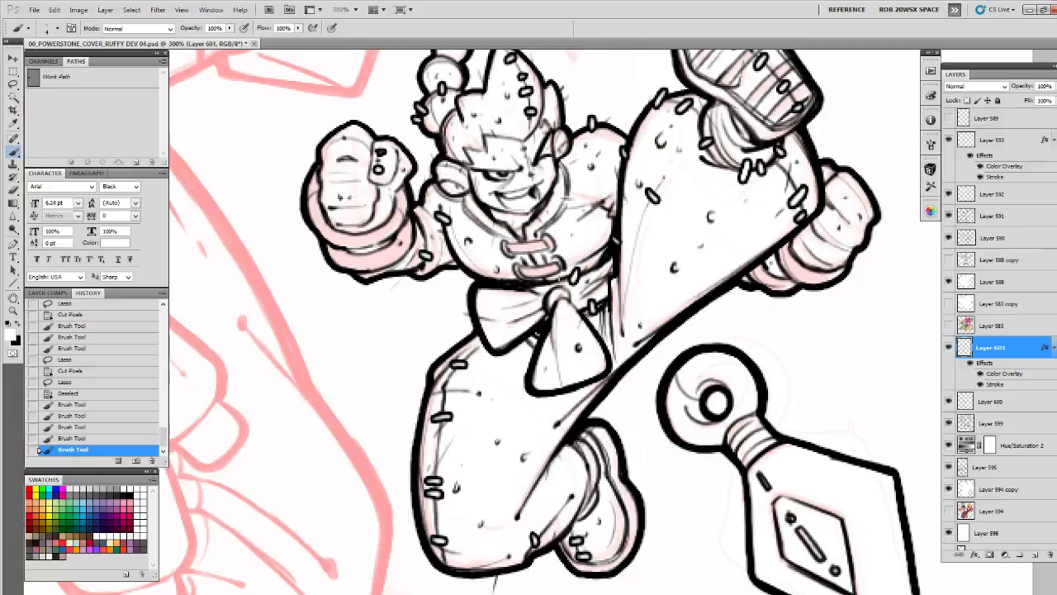
{"action": "left_click_drag", "start_coordinate": [542, 280], "coordinate": [540, 287]}
Add stitches to the far fist and its wristband, undoing the last stray stroke
{"action": "left_click_drag", "start_coordinate": [723, 256], "coordinate": [682, 188]}
{"action": "left_click_drag", "start_coordinate": [799, 153], "coordinate": [782, 174]}
{"action": "left_click_drag", "start_coordinate": [796, 131], "coordinate": [787, 139]}
{"action": "mouse_move", "coordinate": [766, 177]}
{"action": "left_mouse_down"}
{"action": "mouse_move", "coordinate": [762, 210]}
{"action": "mouse_move", "coordinate": [715, 231]}
{"action": "mouse_move", "coordinate": [732, 178]}
{"action": "left_mouse_up"}
{"action": "key", "text": "ctrl+z"}
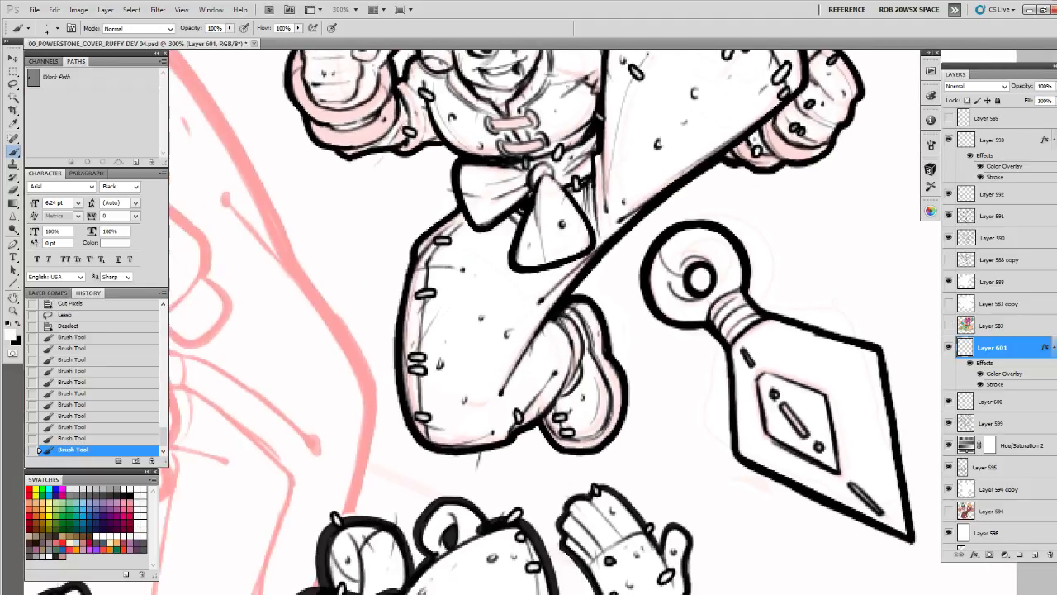
Draw stitches across the edge and ankle of the bent leg's shoe
{"action": "left_click_drag", "start_coordinate": [559, 390], "coordinate": [566, 399]}
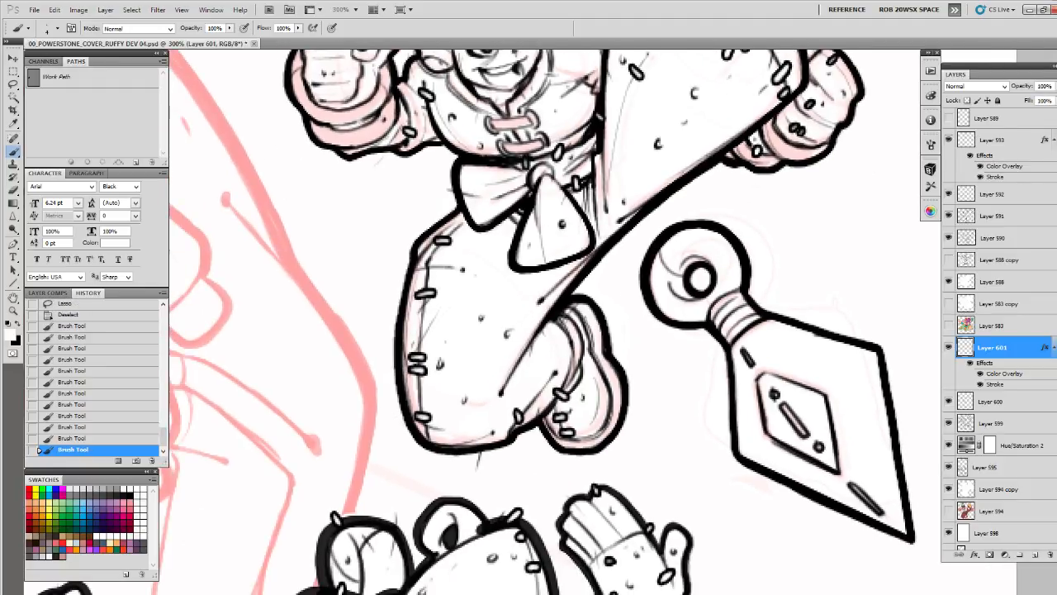
{"action": "left_click_drag", "start_coordinate": [580, 317], "coordinate": [569, 388]}
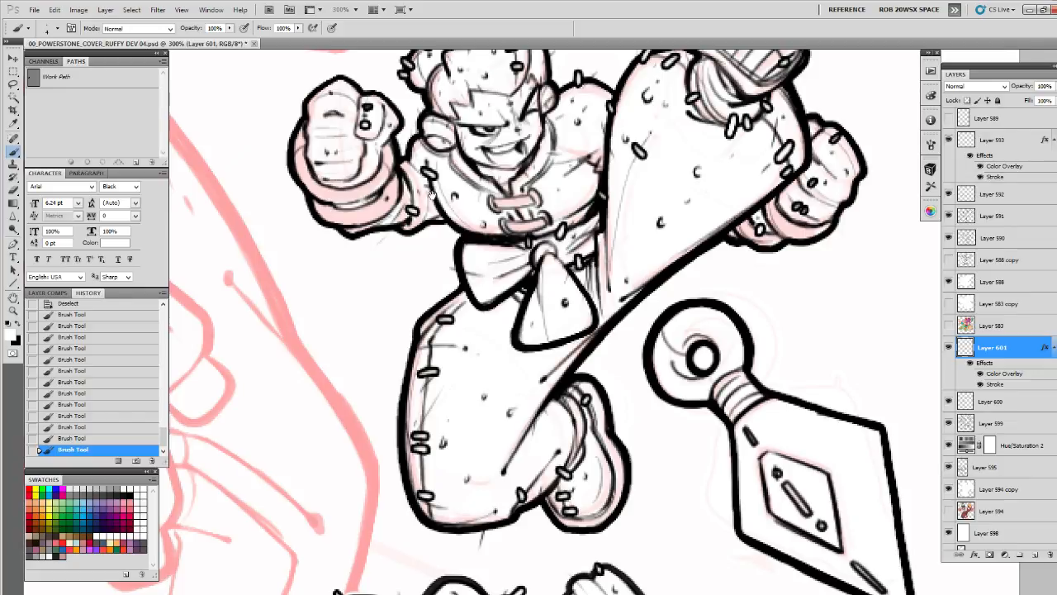
{"action": "left_click_drag", "start_coordinate": [539, 505], "coordinate": [673, 592]}
Add stitches to the near fist and the outer edge of its wristband
{"action": "mouse_move", "coordinate": [468, 233]}
{"action": "left_mouse_down"}
{"action": "mouse_move", "coordinate": [469, 244]}
{"action": "mouse_move", "coordinate": [430, 251]}
{"action": "left_mouse_up"}
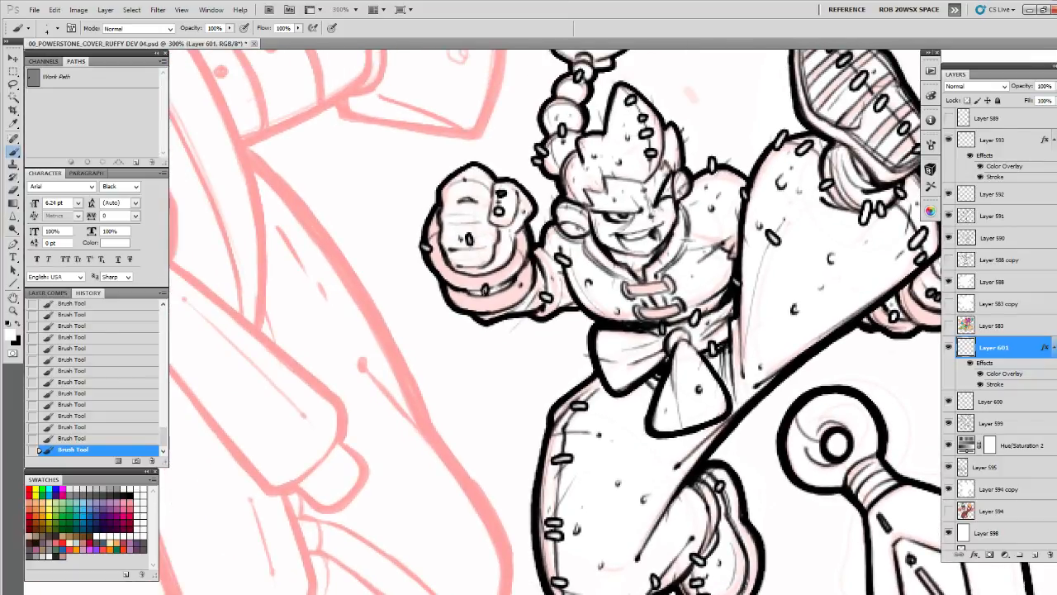
{"action": "left_click_drag", "start_coordinate": [462, 302], "coordinate": [465, 320]}
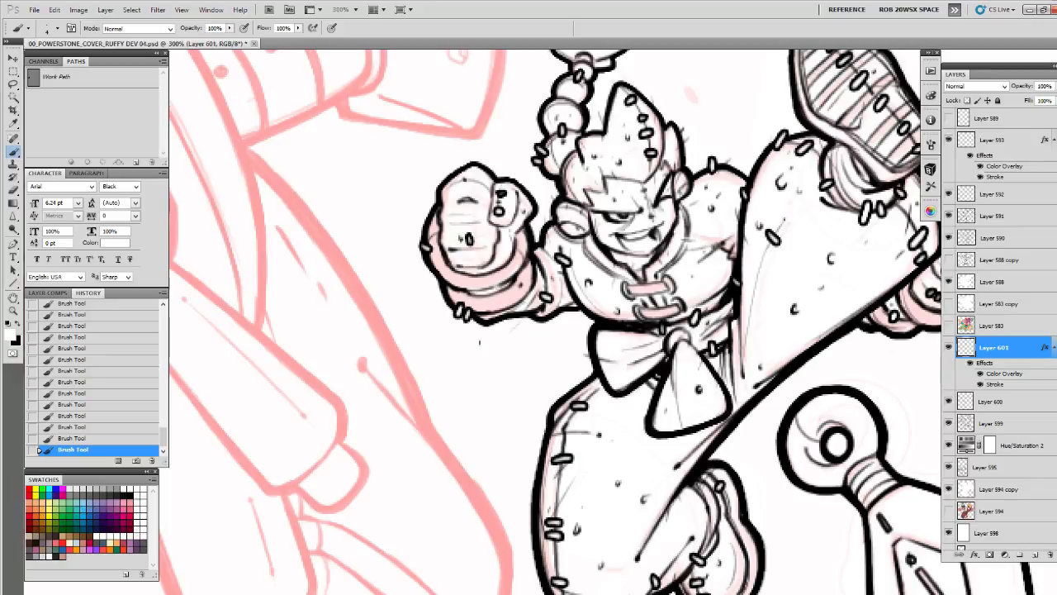
{"action": "left_click_drag", "start_coordinate": [711, 192], "coordinate": [586, 239]}
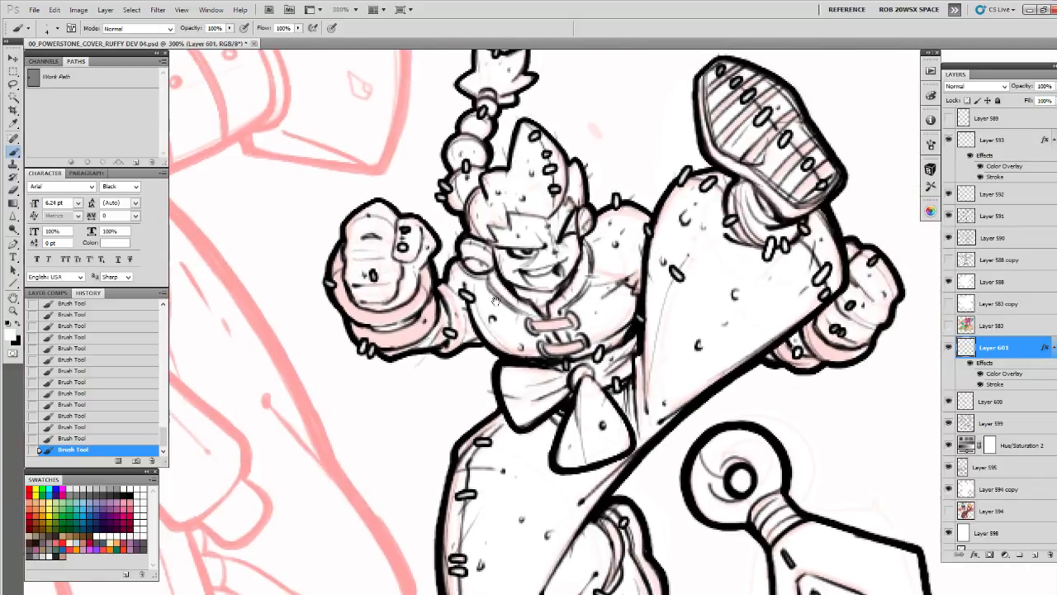
Add a small stitch beside the knot of the bow and look over the stitched character
{"action": "left_click_drag", "start_coordinate": [505, 327], "coordinate": [497, 277]}
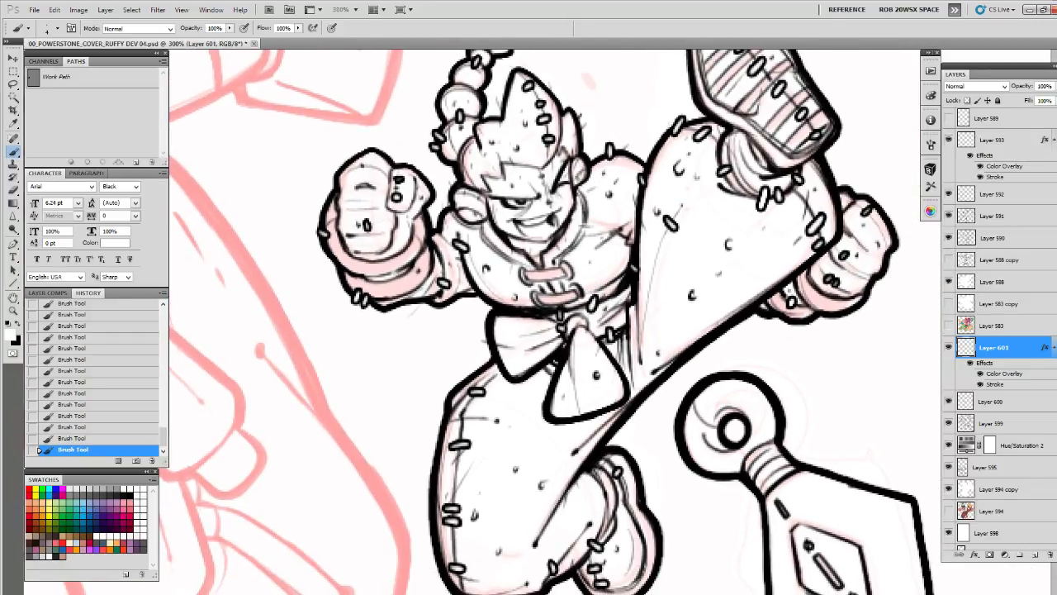
{"action": "left_click_drag", "start_coordinate": [565, 327], "coordinate": [539, 228]}
{"action": "left_click_drag", "start_coordinate": [541, 302], "coordinate": [555, 254]}
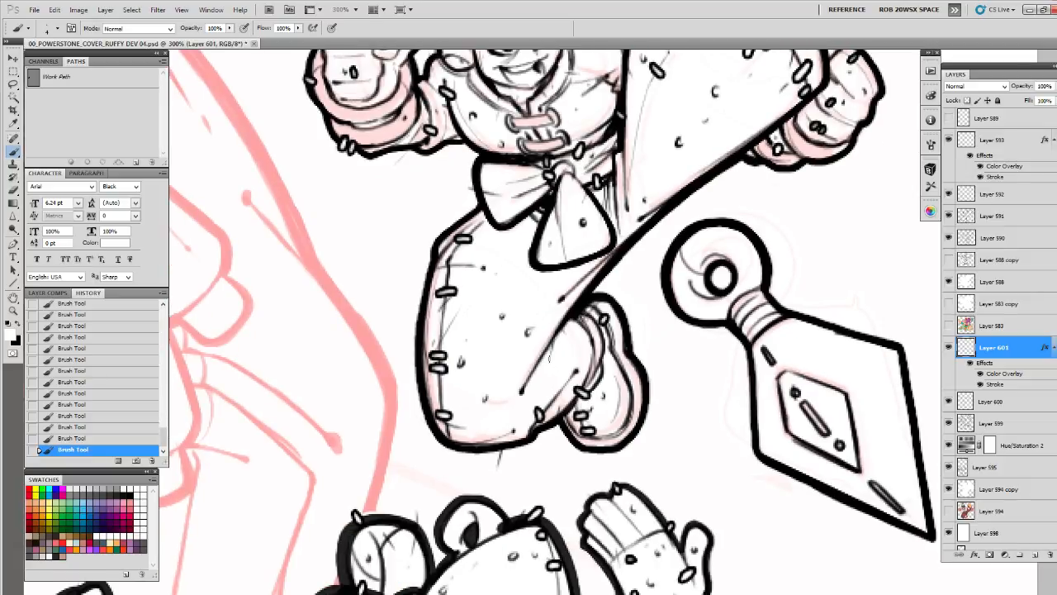
{"action": "left_click_drag", "start_coordinate": [691, 170], "coordinate": [592, 335]}
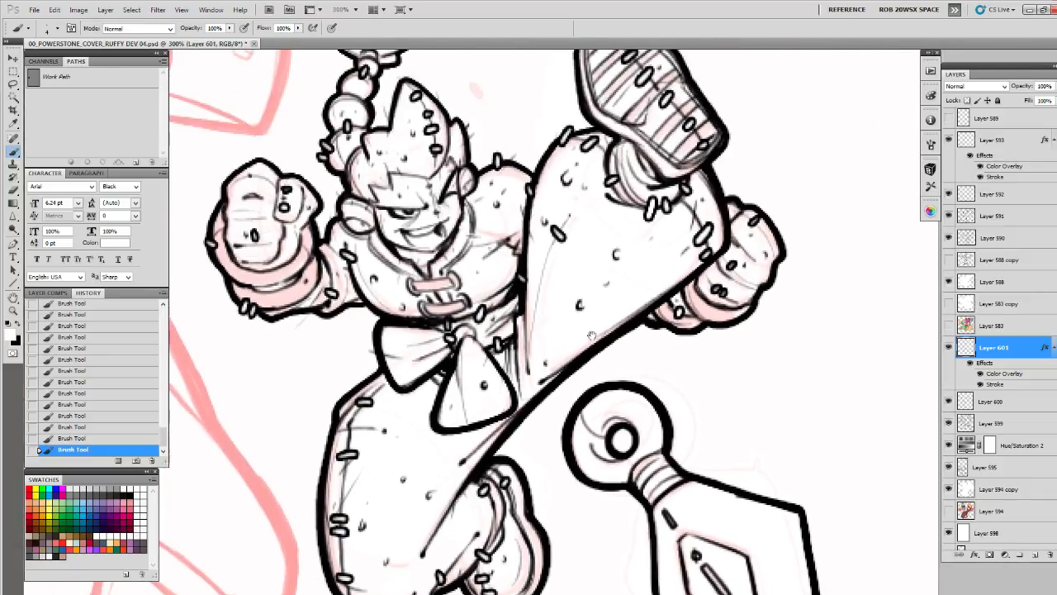
{"action": "left_click_drag", "start_coordinate": [502, 272], "coordinate": [535, 342]}
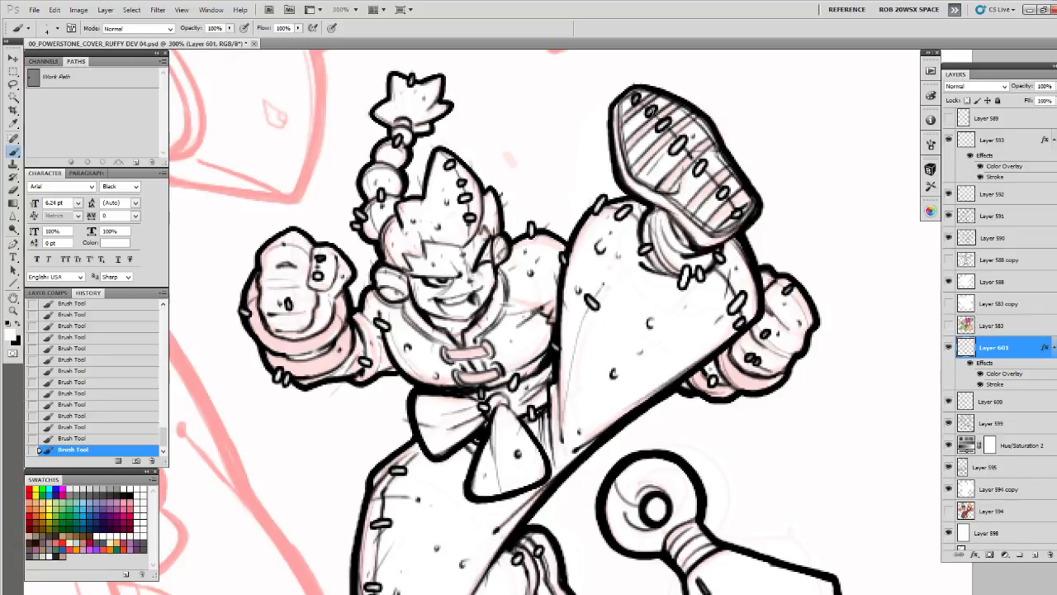
Cut out the stitch at the toe end of the raised shoe's sole and redraw it
{"action": "key", "text": "l"}
{"action": "left_click_drag", "start_coordinate": [643, 82], "coordinate": [637, 93]}
{"action": "key", "text": "ctrl+x"}
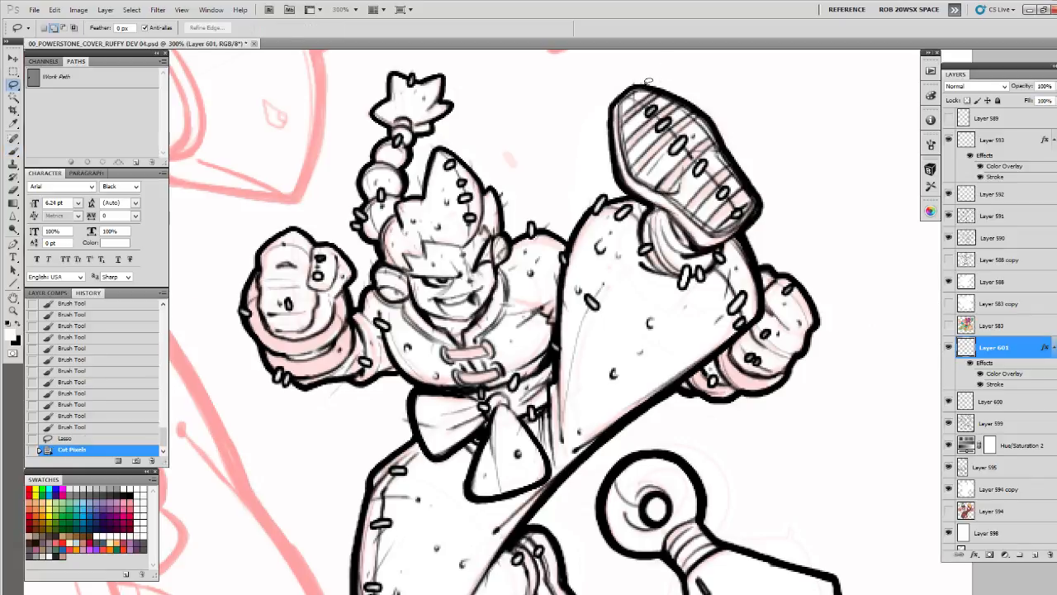
{"action": "key", "text": "b"}
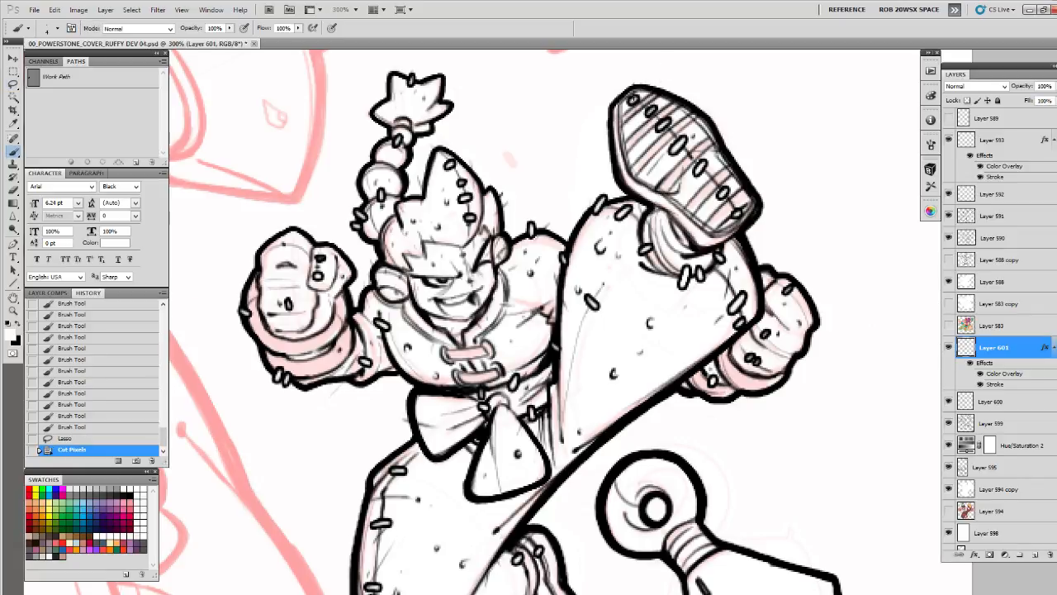
{"action": "left_click_drag", "start_coordinate": [658, 75], "coordinate": [661, 79]}
Draw stitches on the dagger's ring, collar and inner diamond, plus one on the blade's upper edge
{"action": "left_click_drag", "start_coordinate": [583, 334], "coordinate": [571, 208]}
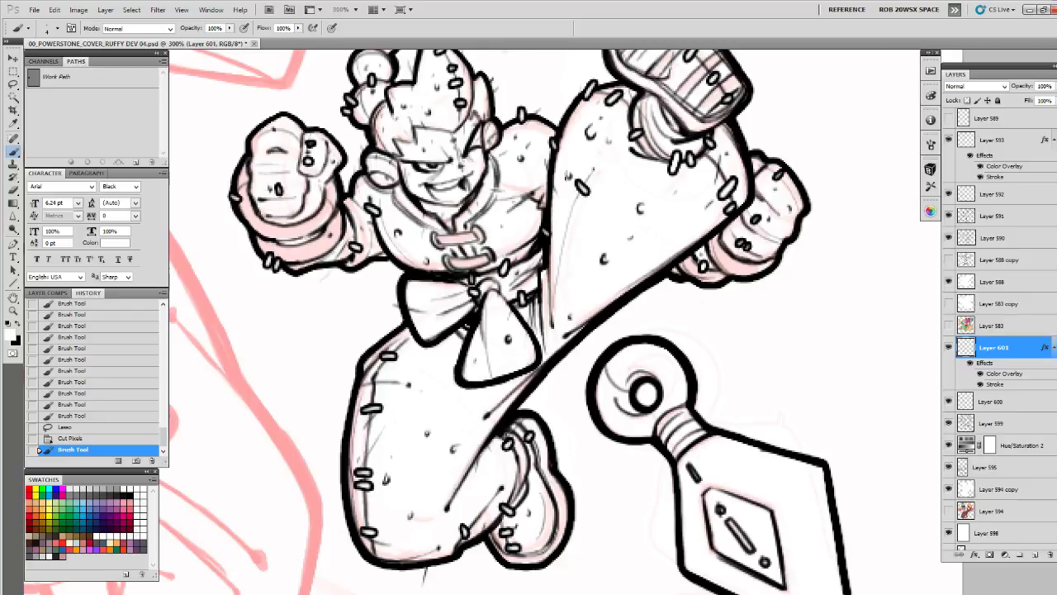
{"action": "left_click_drag", "start_coordinate": [595, 322], "coordinate": [550, 216]}
{"action": "left_click_drag", "start_coordinate": [567, 262], "coordinate": [560, 276]}
{"action": "left_click_drag", "start_coordinate": [574, 272], "coordinate": [569, 285]}
{"action": "mouse_move", "coordinate": [627, 274]}
{"action": "left_mouse_down"}
{"action": "mouse_move", "coordinate": [618, 231]}
{"action": "mouse_move", "coordinate": [604, 278]}
{"action": "mouse_move", "coordinate": [650, 295]}
{"action": "mouse_move", "coordinate": [622, 251]}
{"action": "left_mouse_up"}
{"action": "left_click_drag", "start_coordinate": [610, 300], "coordinate": [665, 299]}
{"action": "left_click_drag", "start_coordinate": [652, 356], "coordinate": [657, 371]}
{"action": "left_click_drag", "start_coordinate": [702, 240], "coordinate": [707, 254]}
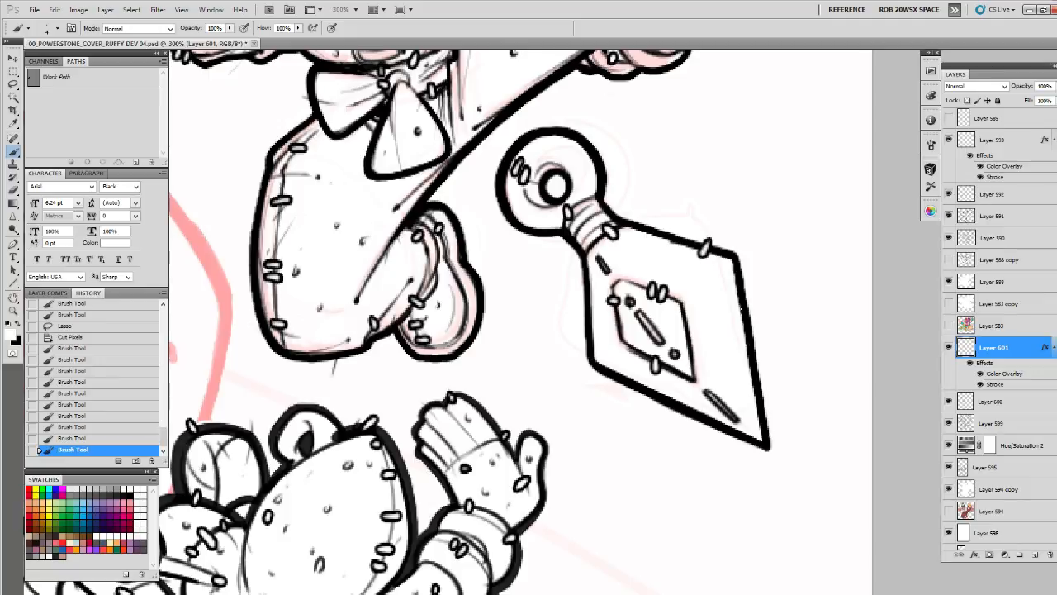
Add stitches along the remaining edges of the dagger's blade and a small round mark near its tip
{"action": "mouse_move", "coordinate": [733, 313]}
{"action": "left_mouse_down"}
{"action": "mouse_move", "coordinate": [757, 322]}
{"action": "mouse_move", "coordinate": [756, 336]}
{"action": "left_mouse_up"}
{"action": "left_click_drag", "start_coordinate": [695, 403], "coordinate": [698, 428]}
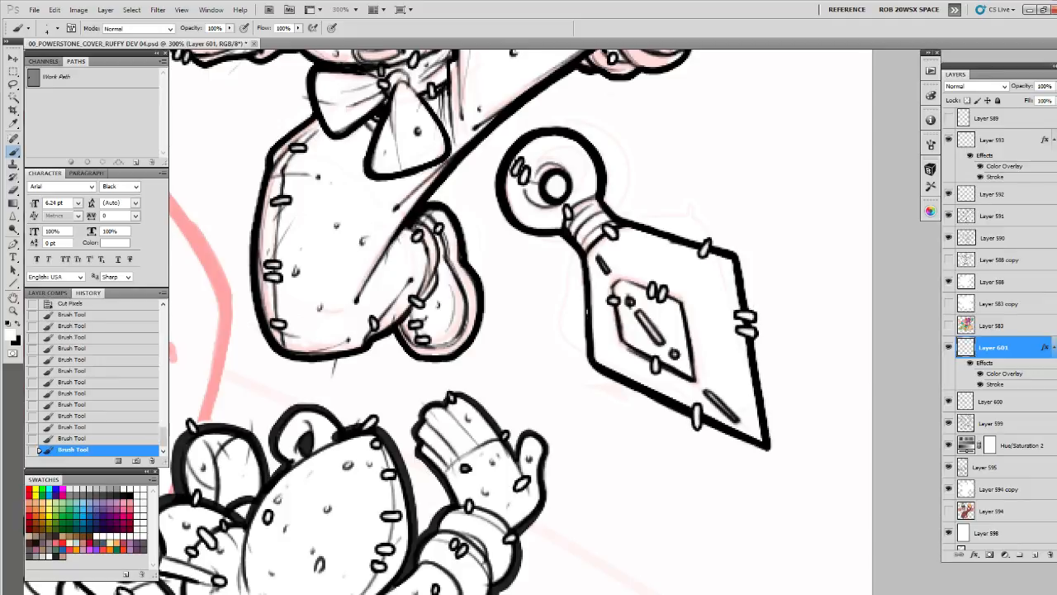
{"action": "mouse_move", "coordinate": [583, 311]}
{"action": "left_mouse_down"}
{"action": "mouse_move", "coordinate": [597, 314]}
{"action": "mouse_move", "coordinate": [595, 302]}
{"action": "left_mouse_up"}
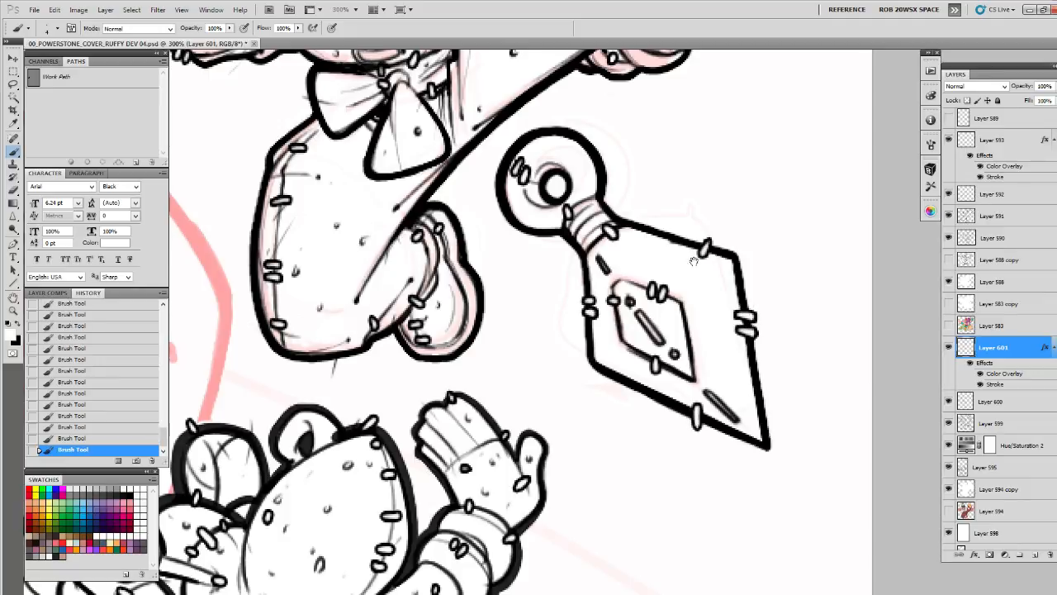
{"action": "left_click", "coordinate": [739, 379]}
Add two small stitches along the outer side of the bent leg's shoe sole
{"action": "left_click_drag", "start_coordinate": [670, 201], "coordinate": [746, 326]}
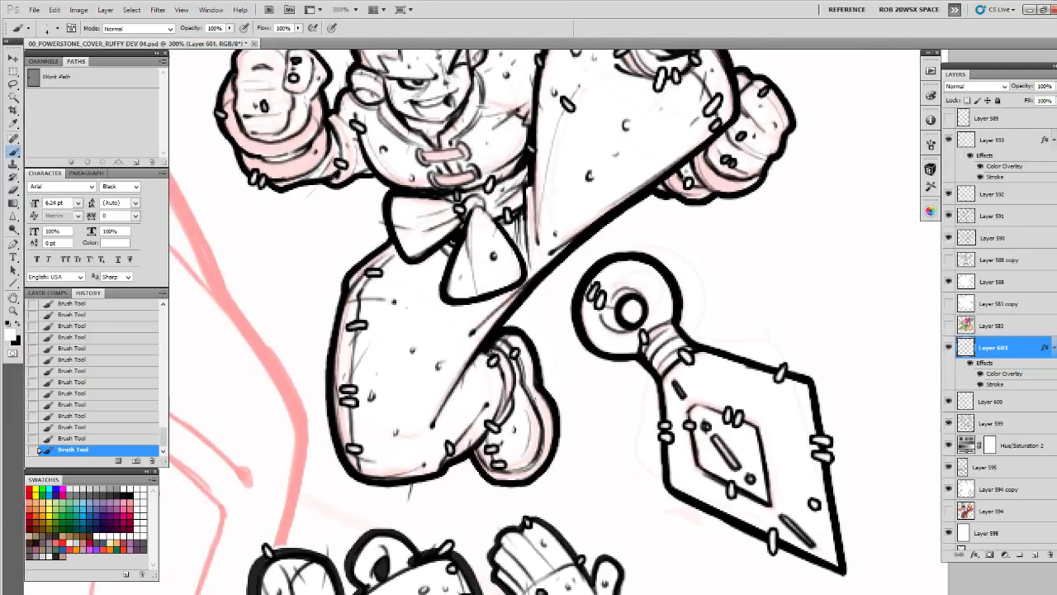
{"action": "left_click_drag", "start_coordinate": [529, 408], "coordinate": [537, 401]}
{"action": "left_click_drag", "start_coordinate": [531, 423], "coordinate": [582, 340]}
{"action": "left_click_drag", "start_coordinate": [577, 376], "coordinate": [583, 384]}
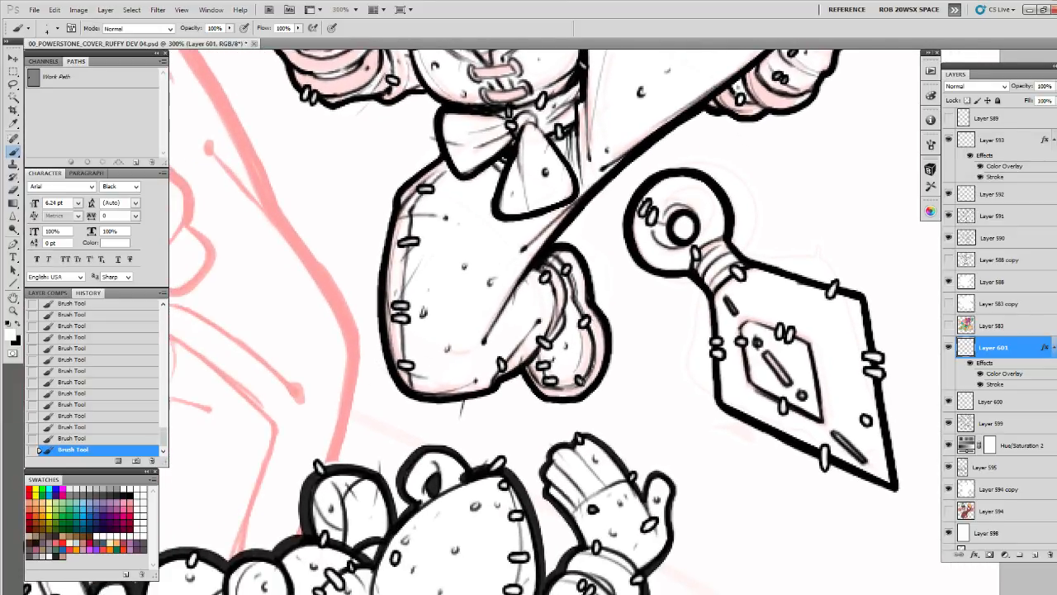
Add a stitch on the outer contour of the bent leg's trousers, checking the rest of the character for gaps
{"action": "left_click_drag", "start_coordinate": [636, 270], "coordinate": [532, 412]}
{"action": "left_click_drag", "start_coordinate": [594, 273], "coordinate": [661, 325]}
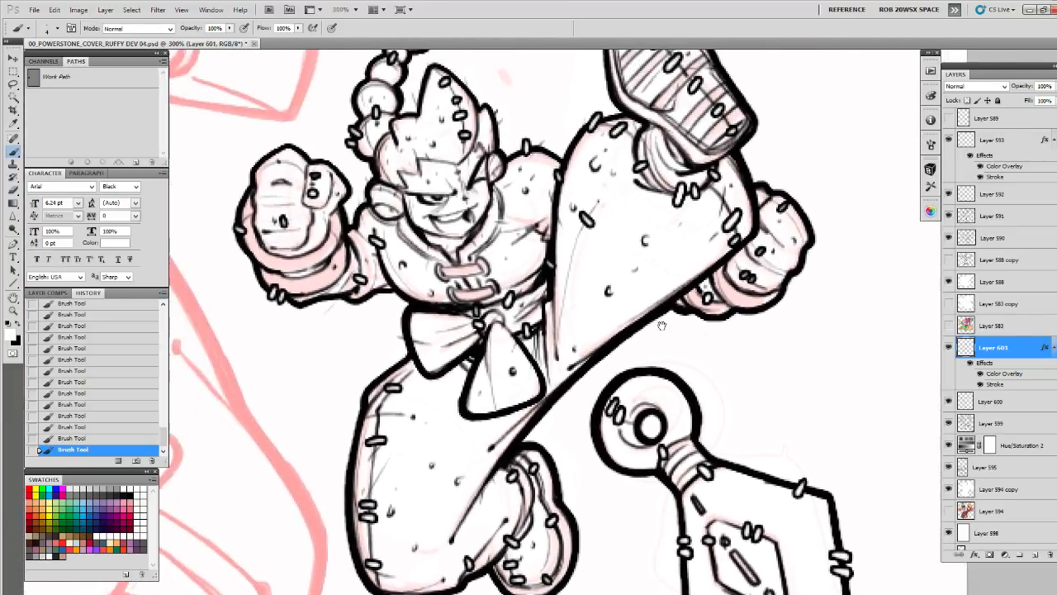
{"action": "left_click_drag", "start_coordinate": [562, 293], "coordinate": [588, 352]}
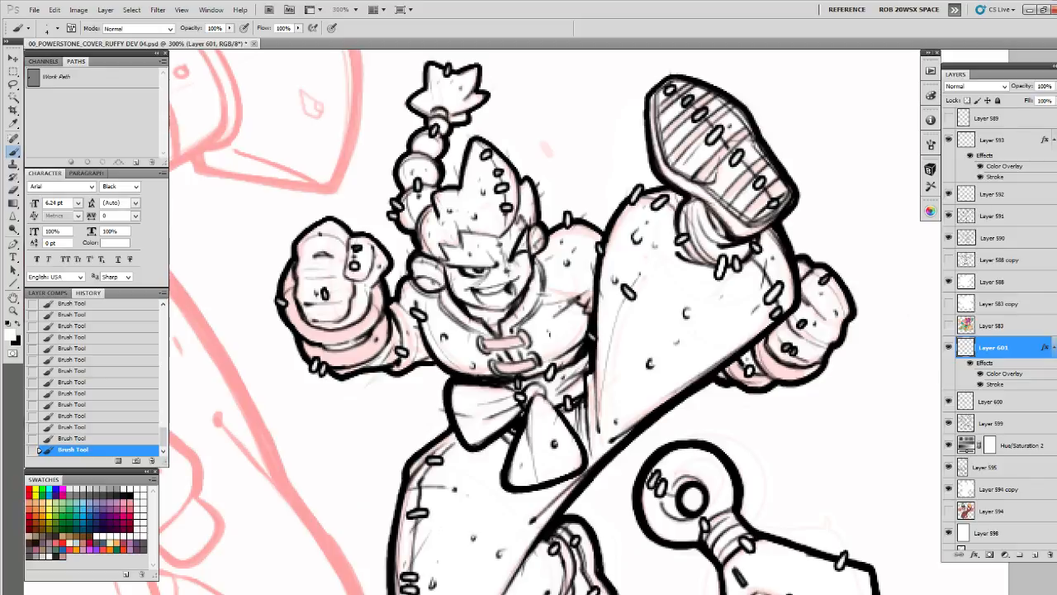
{"action": "left_click_drag", "start_coordinate": [647, 299], "coordinate": [747, 207]}
{"action": "left_click_drag", "start_coordinate": [544, 340], "coordinate": [548, 279]}
{"action": "left_click_drag", "start_coordinate": [492, 390], "coordinate": [500, 390]}
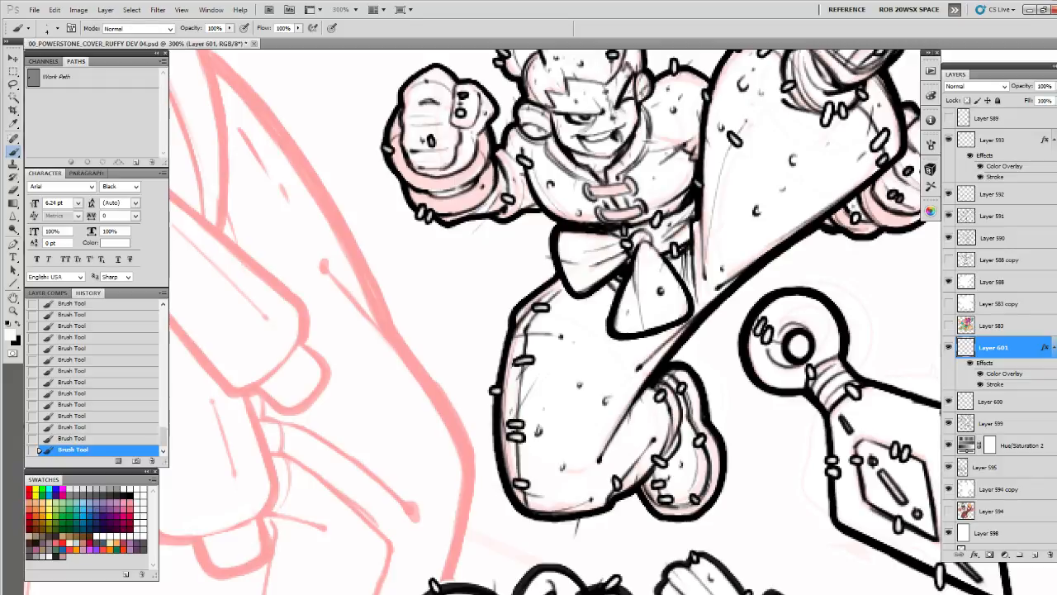
{"action": "left_click_drag", "start_coordinate": [741, 223], "coordinate": [735, 208]}
{"action": "left_click_drag", "start_coordinate": [554, 270], "coordinate": [562, 337]}
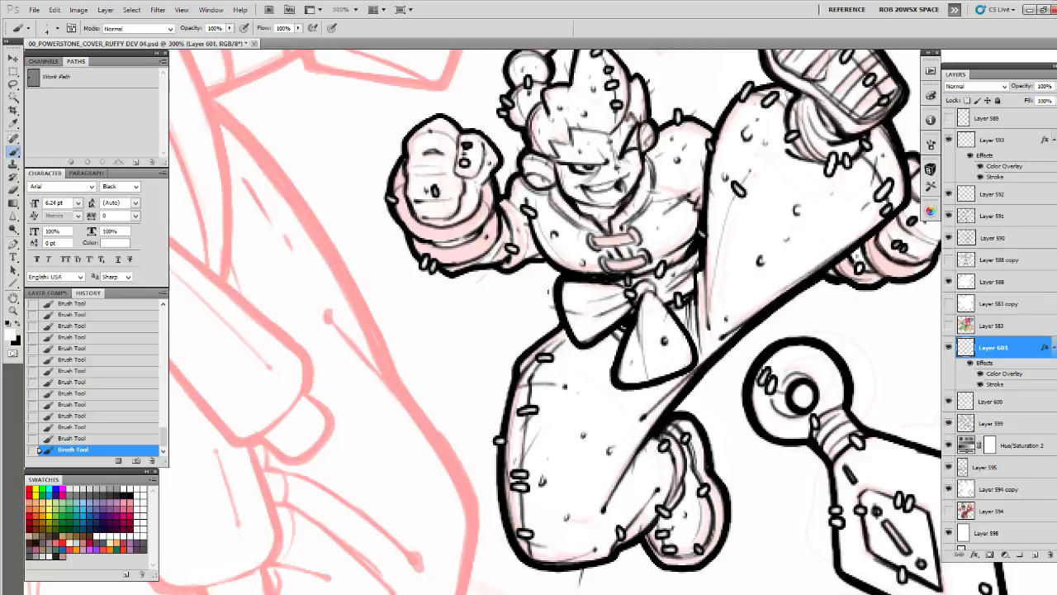
Examine the stitched character and dagger at 50% zoom against the rest of the cover
{"action": "left_click_drag", "start_coordinate": [875, 281], "coordinate": [715, 280]}
{"action": "left_click_drag", "start_coordinate": [740, 416], "coordinate": [717, 305]}
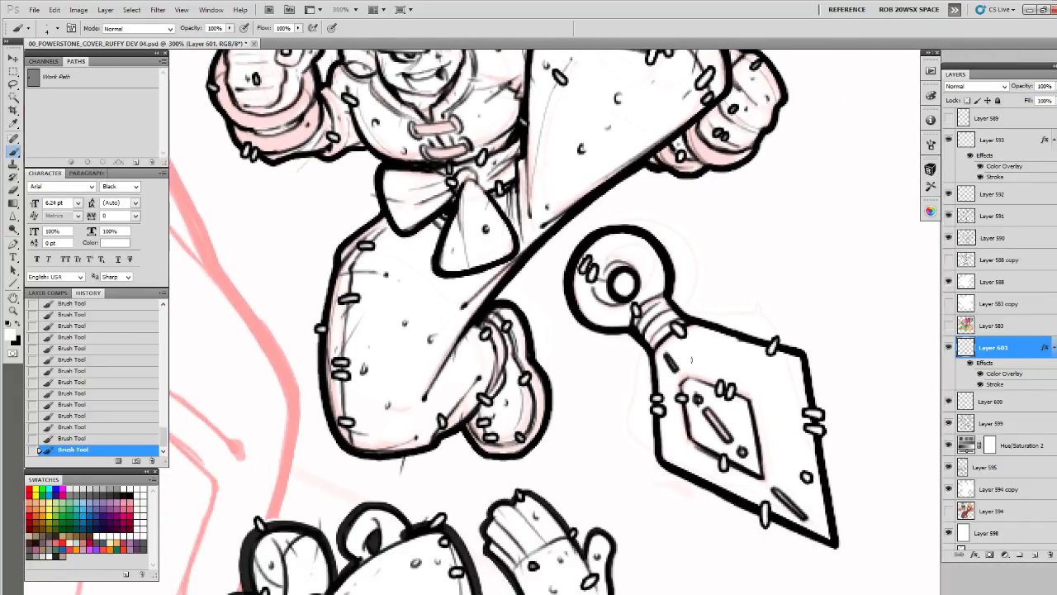
{"action": "key", "text": "z"}
{"action": "left_click", "coordinate": [700, 366], "text": "alt"}
{"action": "left_click", "coordinate": [700, 367], "text": "alt"}
{"action": "left_click", "coordinate": [701, 366], "text": "alt"}
{"action": "left_click", "coordinate": [700, 366], "text": "alt"}
{"action": "left_click_drag", "start_coordinate": [706, 398], "coordinate": [713, 382]}
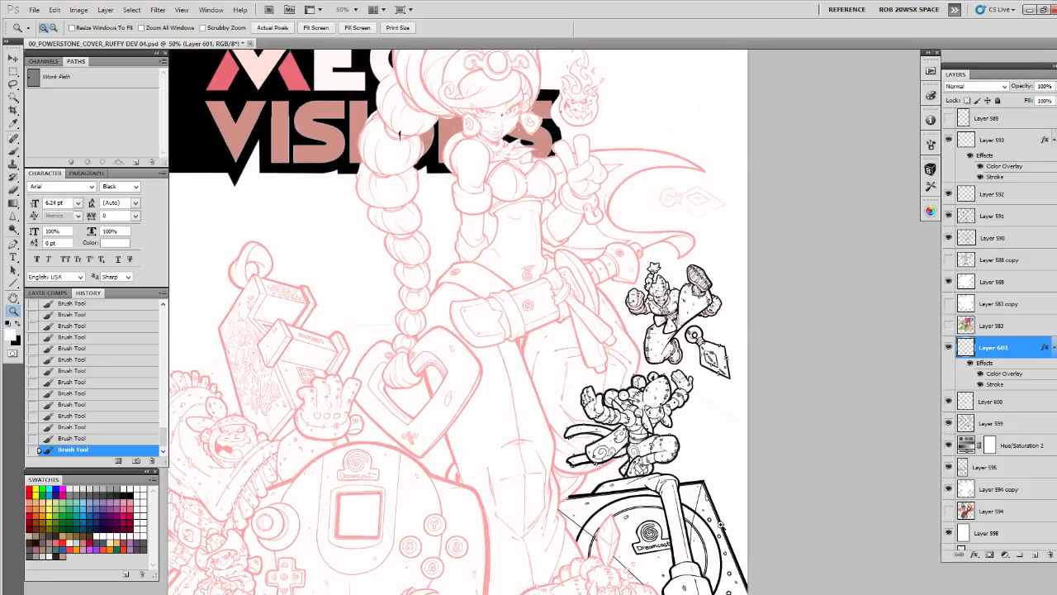
{"action": "left_click", "coordinate": [694, 438], "text": "alt"}
{"action": "left_click_drag", "start_coordinate": [714, 459], "coordinate": [747, 312]}
{"action": "left_click", "coordinate": [747, 312]}
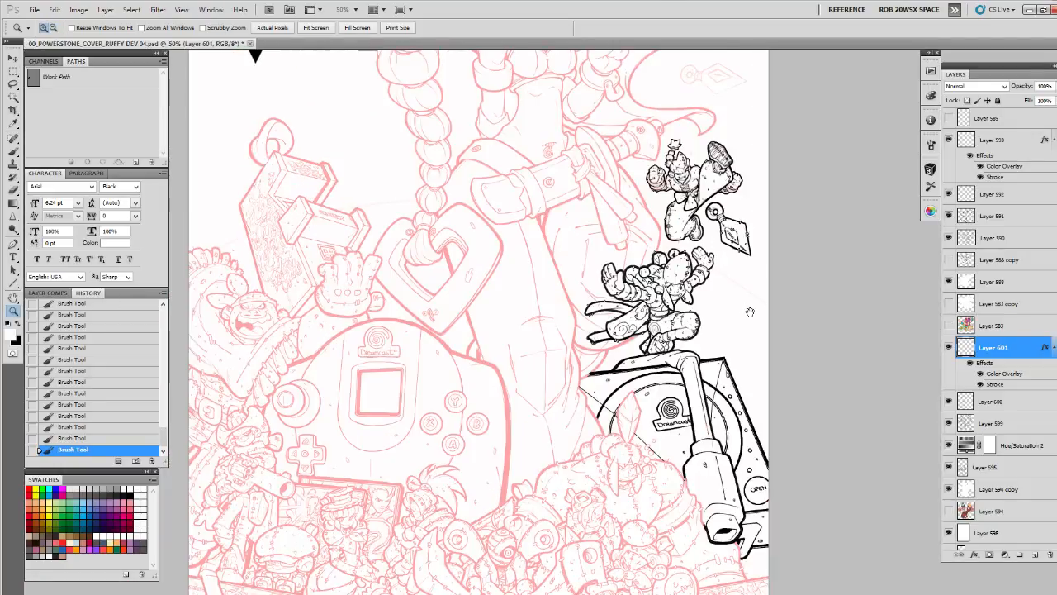
{"action": "left_click_drag", "start_coordinate": [711, 418], "coordinate": [732, 404]}
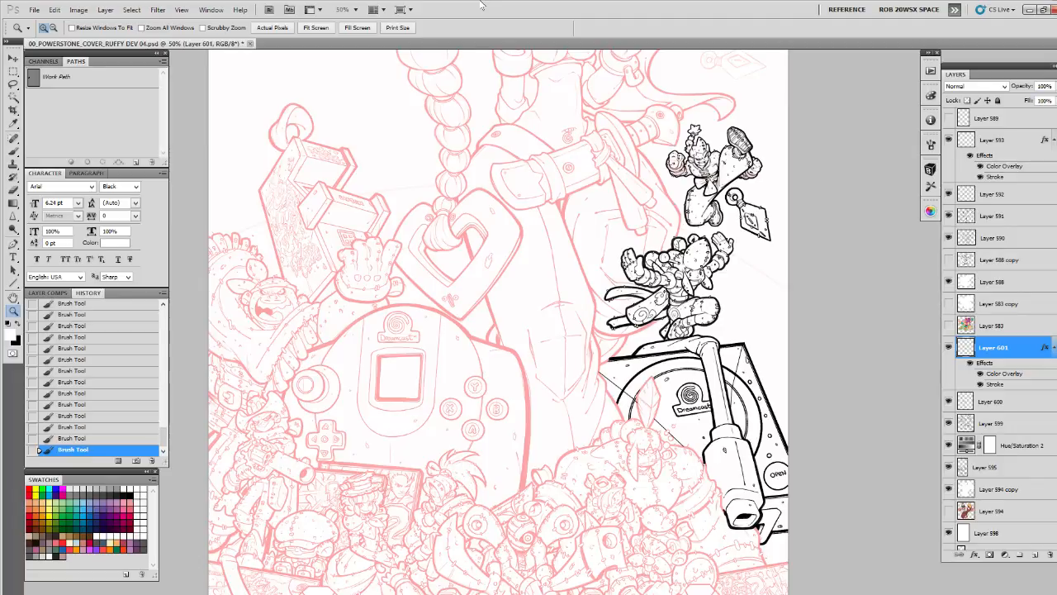
Sharpen the kicking character's inked artwork with Unsharp Mask, toggling Layers 599 and 600 to check their contents
{"action": "left_click", "coordinate": [742, 314]}
{"action": "left_click", "coordinate": [722, 160]}
{"action": "left_click_drag", "start_coordinate": [748, 178], "coordinate": [680, 423]}
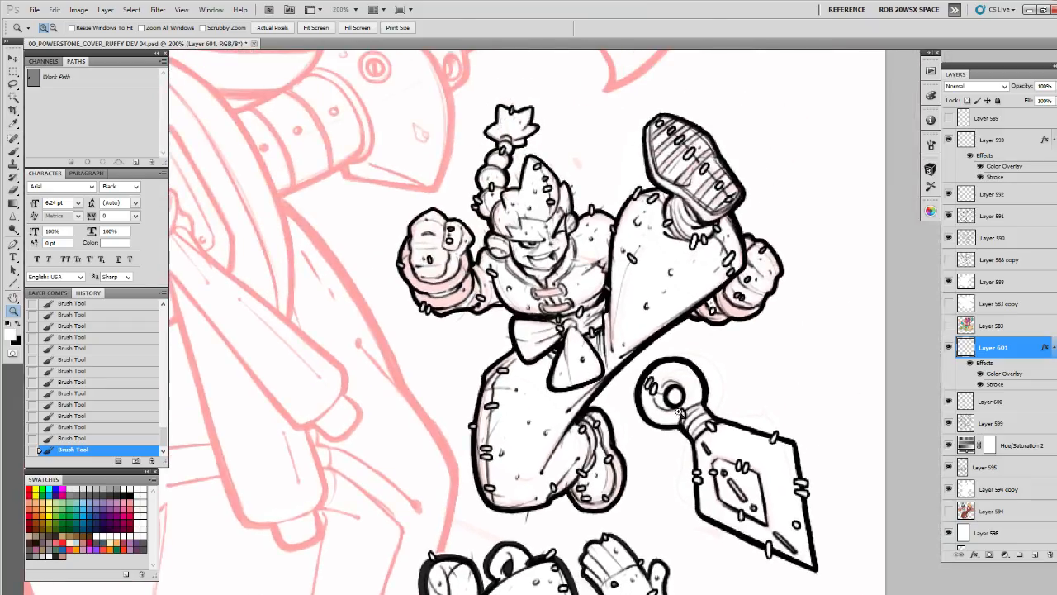
{"action": "left_click", "coordinate": [681, 403], "text": "alt"}
{"action": "left_click", "coordinate": [681, 403], "text": "alt"}
{"action": "left_click", "coordinate": [681, 385]}
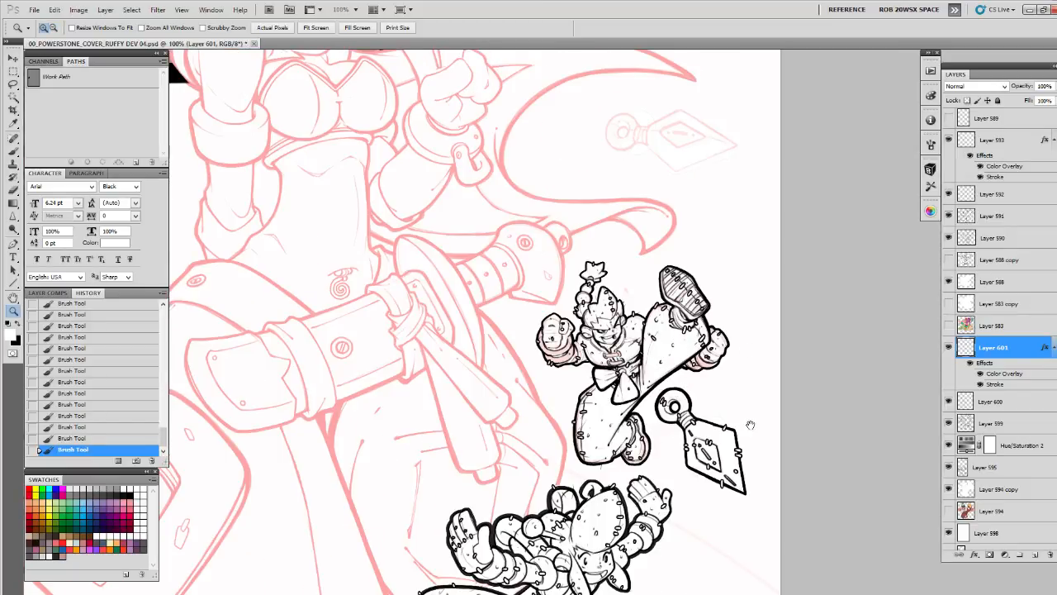
{"action": "scroll", "coordinate": [738, 427], "scroll_direction": "up", "scroll_amount": 3}
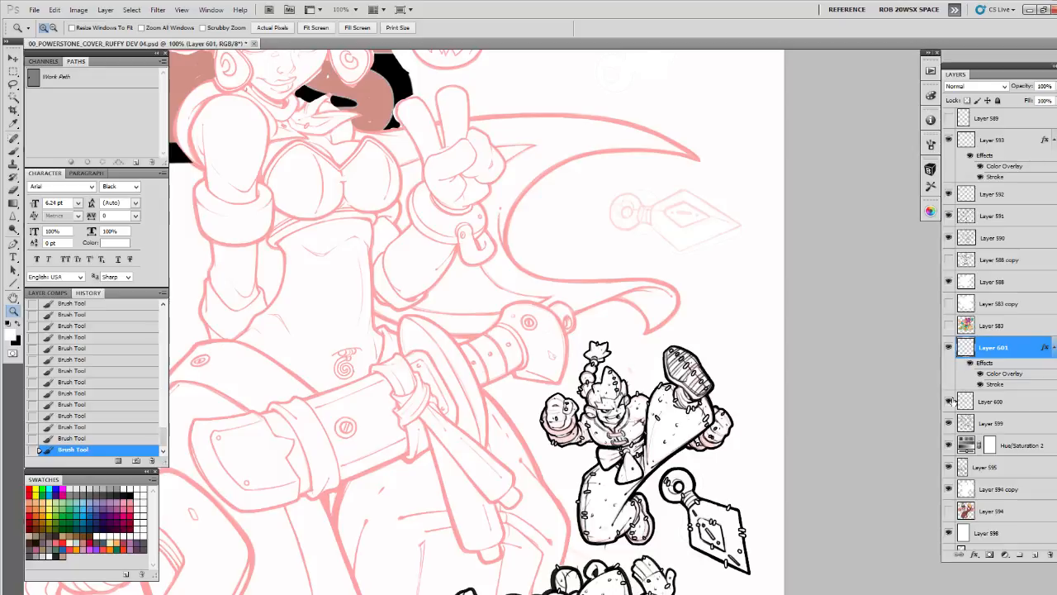
{"action": "left_click", "coordinate": [948, 423]}
{"action": "left_click", "coordinate": [948, 423]}
{"action": "key", "text": "ctrl+f"}
{"action": "left_click", "coordinate": [949, 403]}
{"action": "left_click", "coordinate": [948, 402]}
{"action": "left_click", "coordinate": [971, 403]}
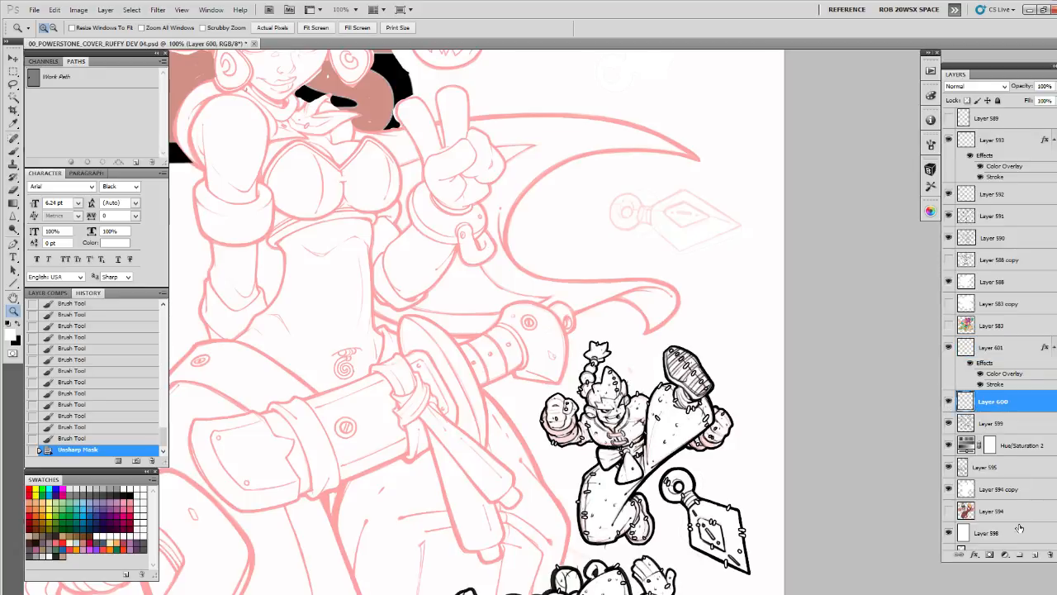
Merge Layers 599, 600 and 601 of the kicking character into a single layer
{"action": "left_click", "coordinate": [949, 423]}
{"action": "left_click", "coordinate": [948, 423]}
{"action": "left_click", "coordinate": [981, 423]}
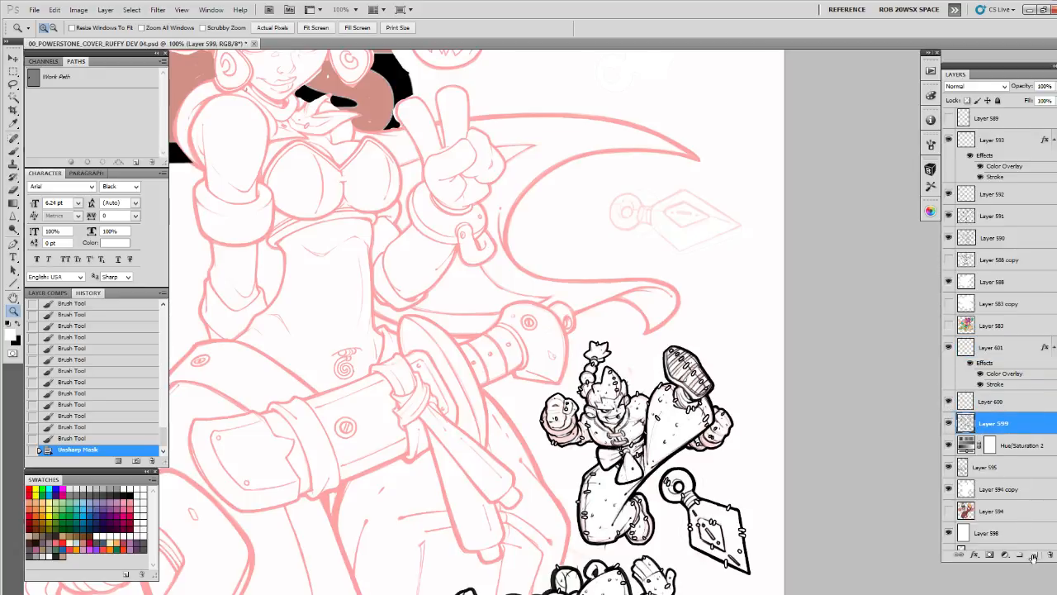
{"action": "left_click", "coordinate": [1005, 353], "text": "shift"}
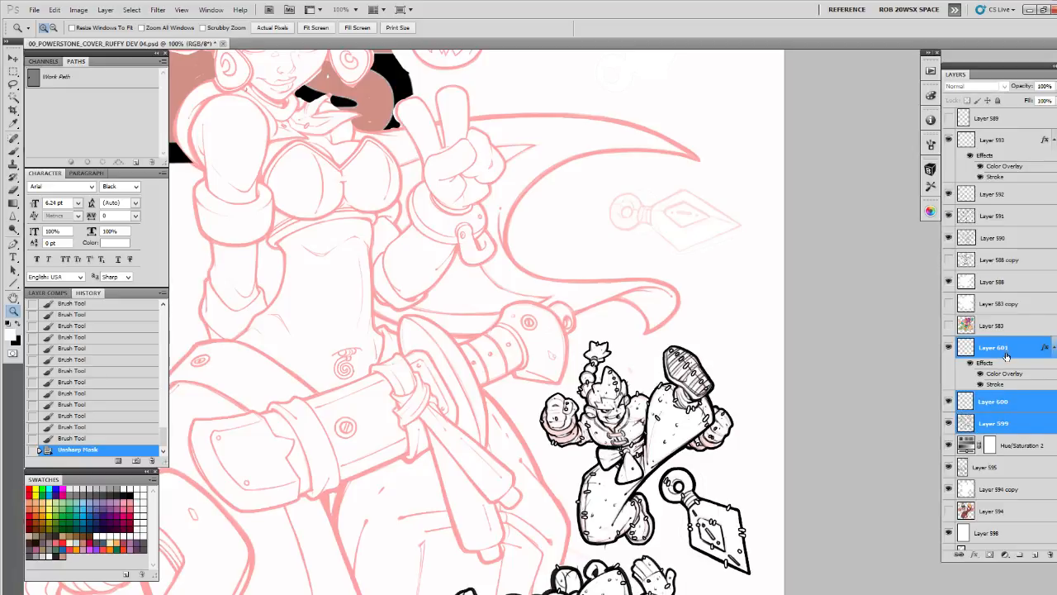
{"action": "key", "text": "ctrl+e"}
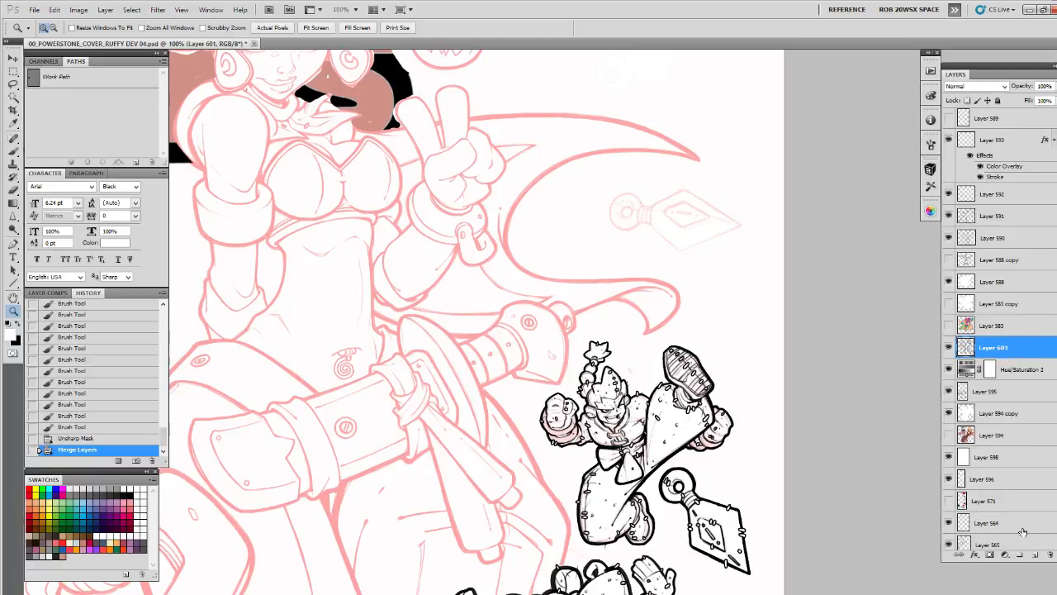
Create a new layer above the merged artwork and prepare a black brush for inking the upper dagger sketch
{"action": "left_click", "coordinate": [1036, 559]}
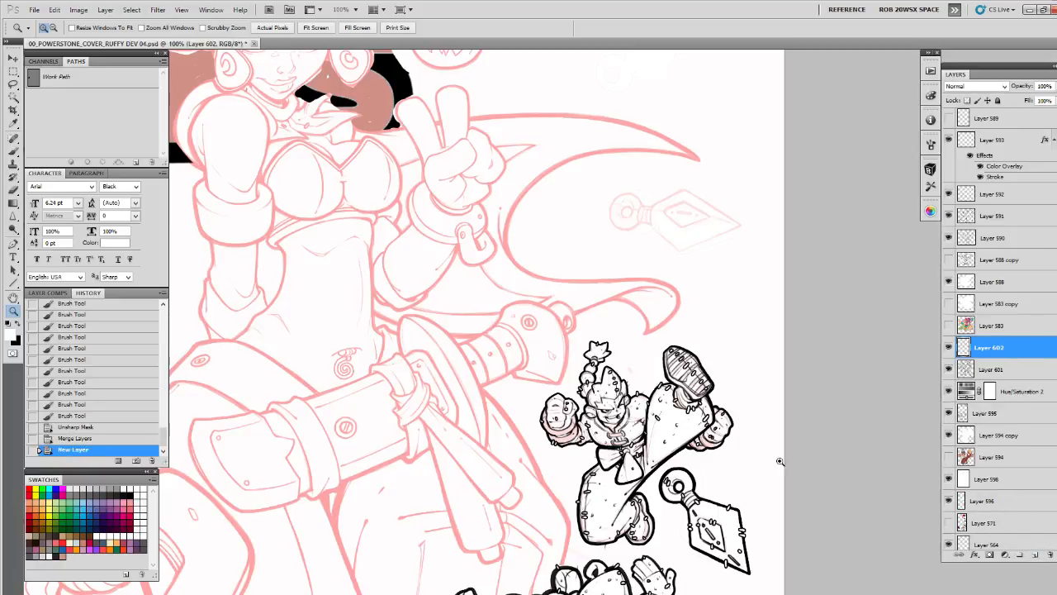
{"action": "left_click", "coordinate": [675, 199]}
{"action": "left_click", "coordinate": [674, 199]}
{"action": "mouse_move", "coordinate": [675, 210]}
{"action": "left_mouse_down"}
{"action": "mouse_move", "coordinate": [740, 411]}
{"action": "mouse_move", "coordinate": [777, 378]}
{"action": "mouse_move", "coordinate": [785, 264]}
{"action": "left_mouse_up"}
{"action": "key", "text": "b"}
{"action": "key", "text": "x"}
{"action": "left_click", "coordinate": [744, 285]}
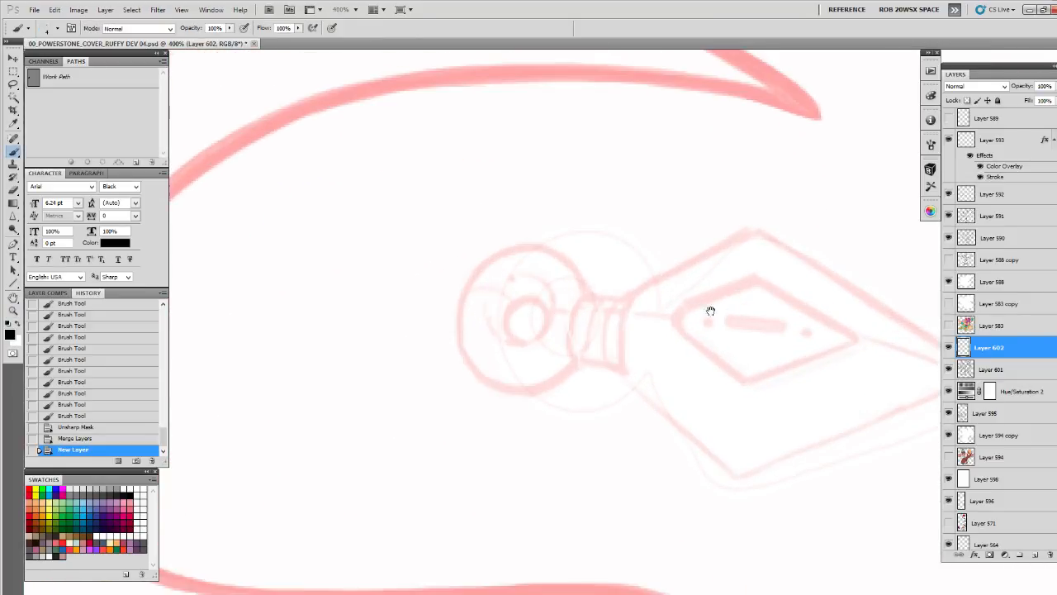
{"action": "left_click_drag", "start_coordinate": [708, 309], "coordinate": [689, 336]}
{"action": "left_click_drag", "start_coordinate": [673, 375], "coordinate": [679, 420]}
{"action": "left_click_drag", "start_coordinate": [677, 384], "coordinate": [713, 394]}
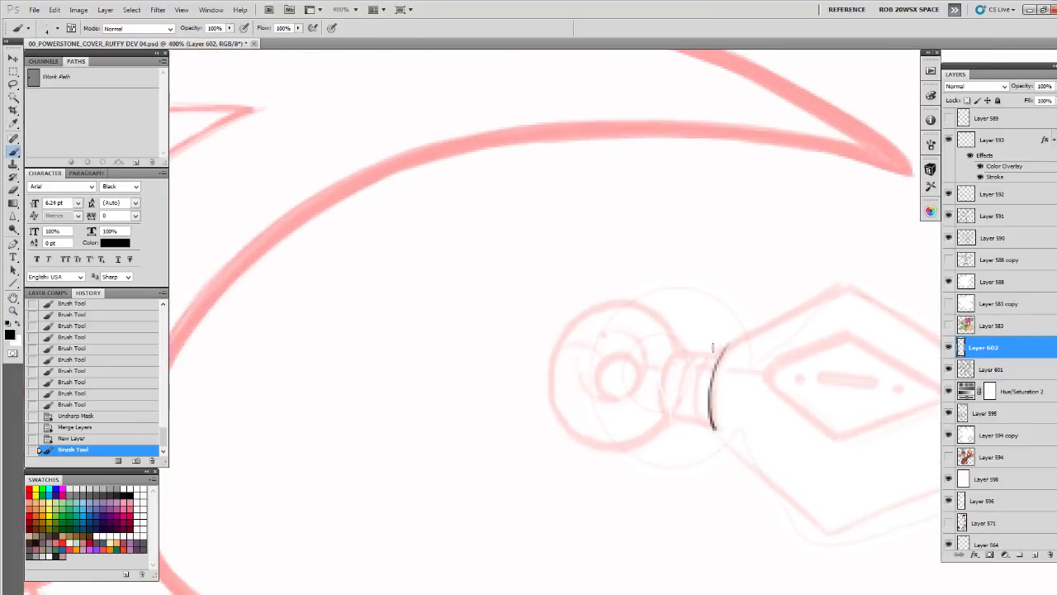
{"action": "key", "text": "ctrl+z"}
Ink the ribbed collar between the upper dagger's ring and blade with the ROB SKETCH rev 03 brush
{"action": "left_click", "coordinate": [929, 169]}
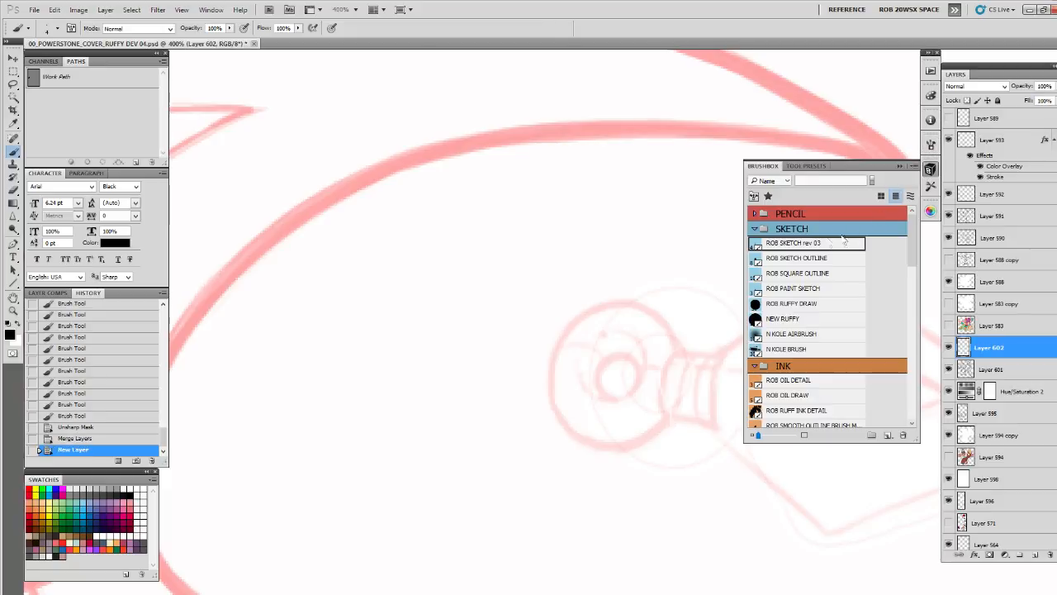
{"action": "left_click", "coordinate": [822, 244]}
{"action": "left_click", "coordinate": [903, 168]}
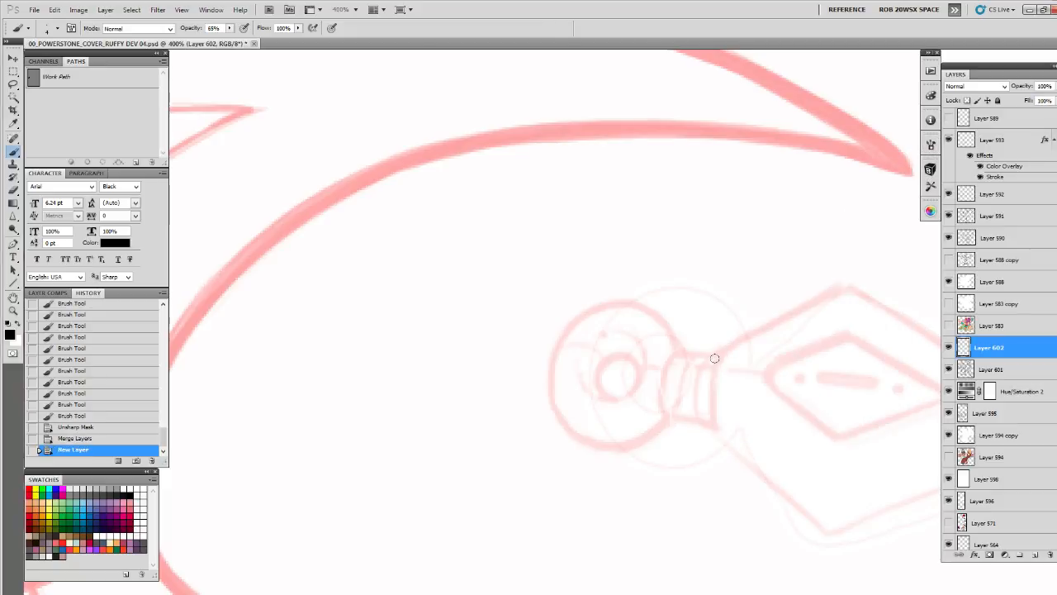
{"action": "left_click", "coordinate": [720, 351]}
{"action": "left_click_drag", "start_coordinate": [722, 350], "coordinate": [714, 426]}
{"action": "key", "text": "ctrl+z"}
{"action": "left_click_drag", "start_coordinate": [725, 346], "coordinate": [712, 428]}
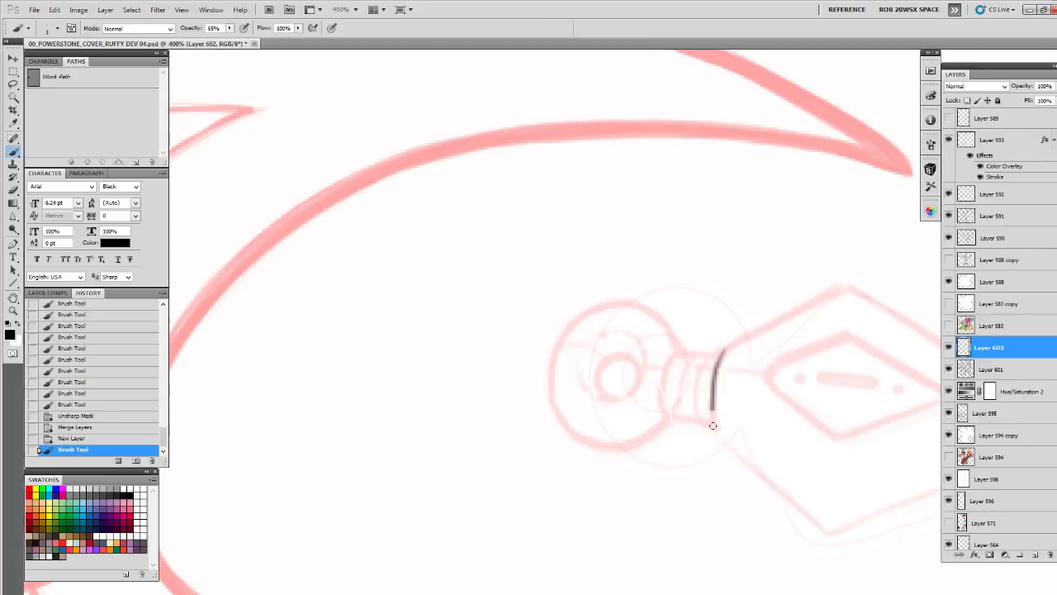
{"action": "mouse_move", "coordinate": [721, 346]}
{"action": "left_mouse_down"}
{"action": "mouse_move", "coordinate": [703, 428]}
{"action": "mouse_move", "coordinate": [712, 413]}
{"action": "left_mouse_up"}
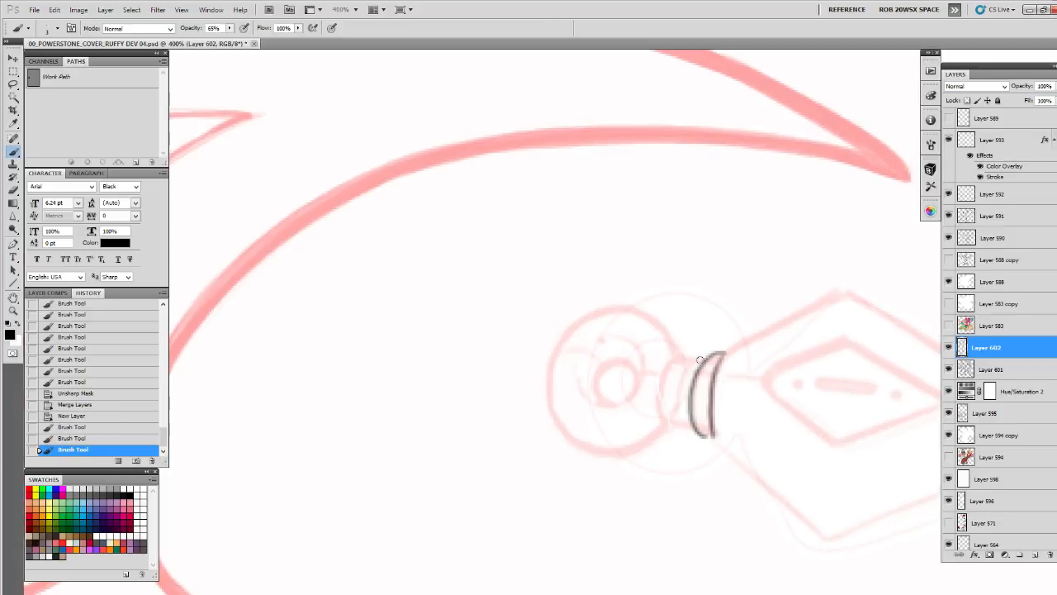
{"action": "mouse_move", "coordinate": [703, 353]}
{"action": "left_mouse_down"}
{"action": "mouse_move", "coordinate": [692, 426]}
{"action": "mouse_move", "coordinate": [672, 426]}
{"action": "left_mouse_up"}
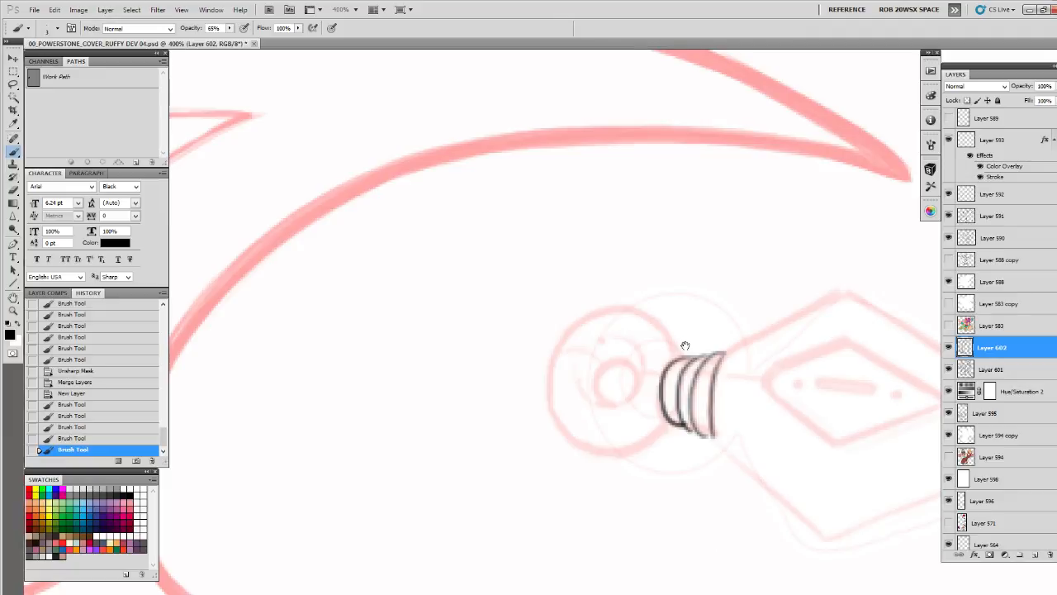
Ink the dagger ring's central hole with a curved shading line beside it and the ring's outer circle
{"action": "left_click_drag", "start_coordinate": [686, 345], "coordinate": [711, 348]}
{"action": "mouse_move", "coordinate": [624, 388]}
{"action": "left_mouse_down"}
{"action": "mouse_move", "coordinate": [660, 366]}
{"action": "mouse_move", "coordinate": [665, 396]}
{"action": "left_mouse_up"}
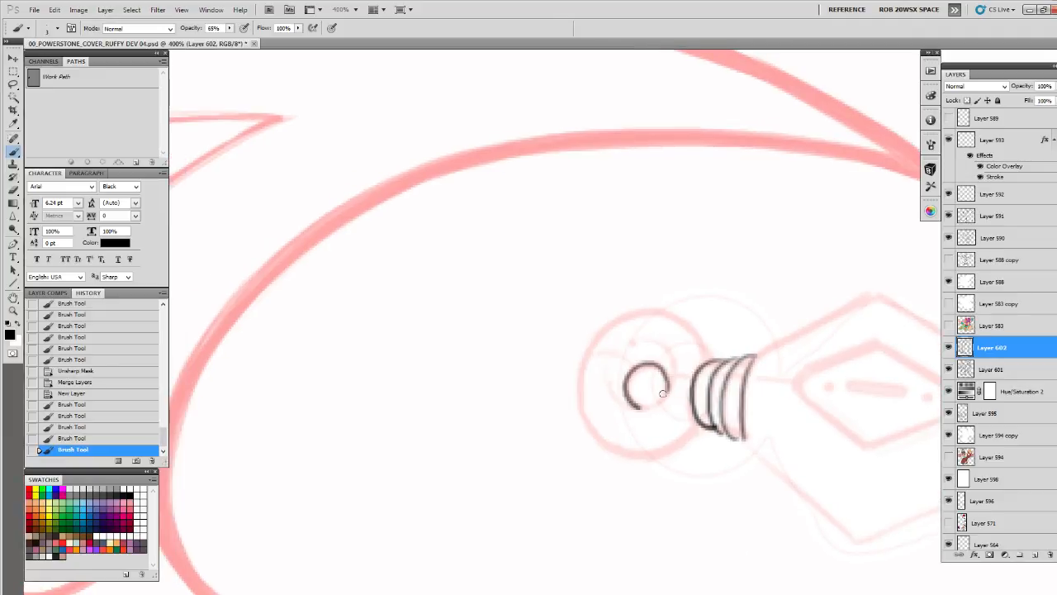
{"action": "mouse_move", "coordinate": [646, 347]}
{"action": "left_mouse_down"}
{"action": "mouse_move", "coordinate": [658, 403]}
{"action": "mouse_move", "coordinate": [660, 391]}
{"action": "mouse_move", "coordinate": [625, 404]}
{"action": "mouse_move", "coordinate": [647, 409]}
{"action": "mouse_move", "coordinate": [670, 376]}
{"action": "left_mouse_up"}
{"action": "left_click_drag", "start_coordinate": [722, 345], "coordinate": [674, 322]}
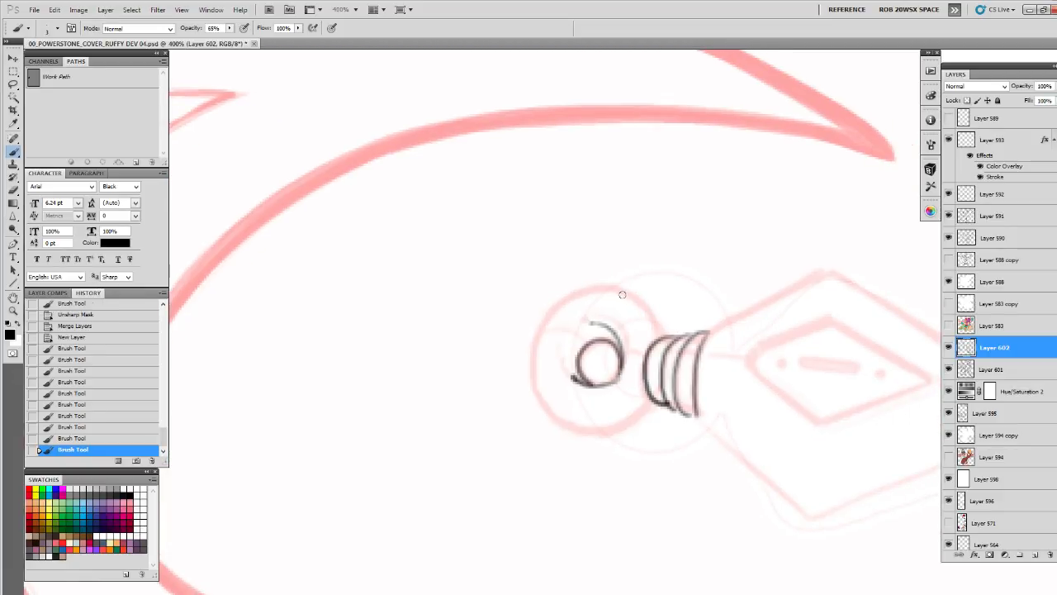
{"action": "left_click", "coordinate": [621, 295]}
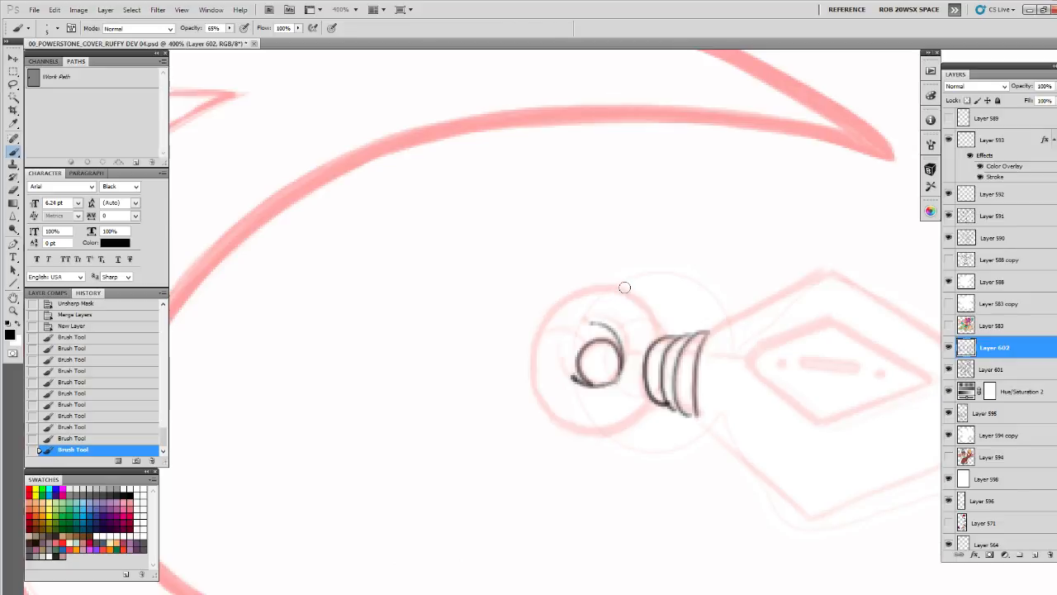
{"action": "mouse_move", "coordinate": [586, 288]}
{"action": "left_mouse_down"}
{"action": "mouse_move", "coordinate": [536, 332]}
{"action": "mouse_move", "coordinate": [549, 306]}
{"action": "mouse_move", "coordinate": [545, 410]}
{"action": "left_mouse_up"}
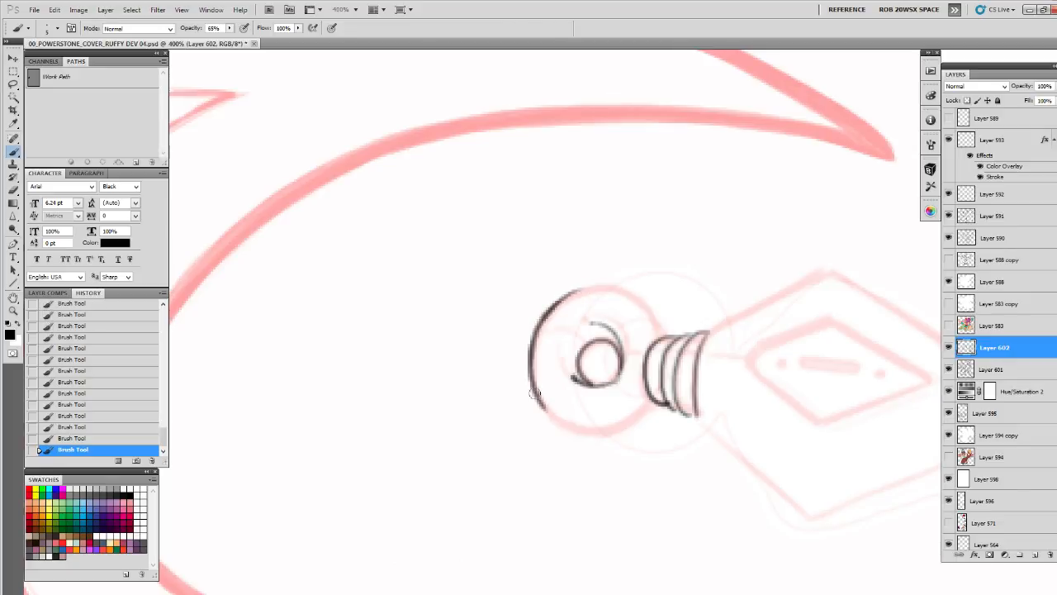
{"action": "mouse_move", "coordinate": [652, 403]}
{"action": "left_mouse_down"}
{"action": "mouse_move", "coordinate": [602, 431]}
{"action": "mouse_move", "coordinate": [559, 420]}
{"action": "mouse_move", "coordinate": [535, 386]}
{"action": "mouse_move", "coordinate": [539, 335]}
{"action": "mouse_move", "coordinate": [595, 289]}
{"action": "left_mouse_up"}
Outline the dagger's four-sided blade with straight 2 px black lines and darken its edge against the collar
{"action": "left_click_drag", "start_coordinate": [779, 366], "coordinate": [575, 353]}
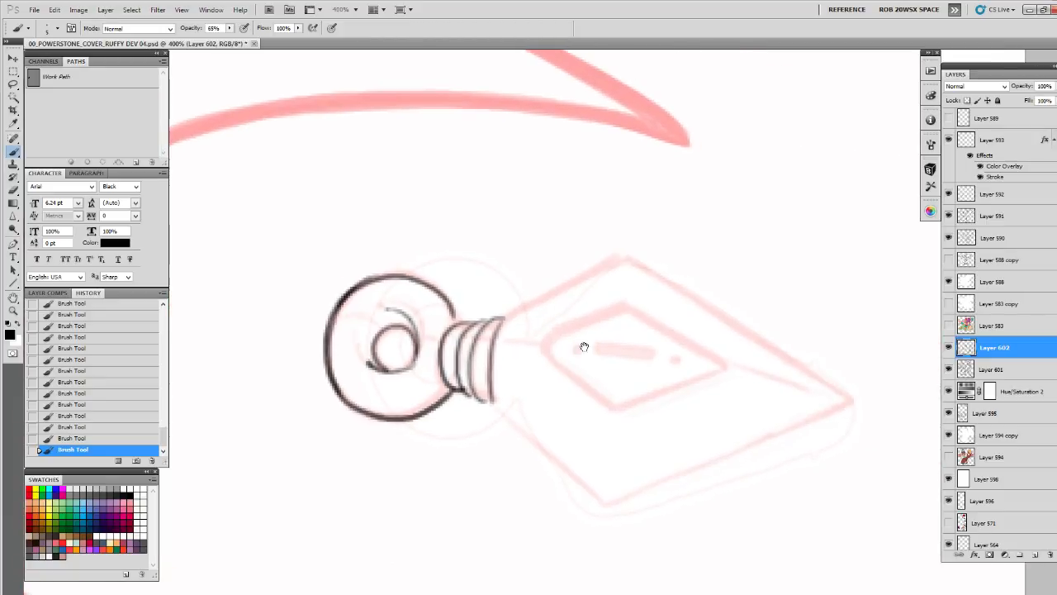
{"action": "key", "text": "u"}
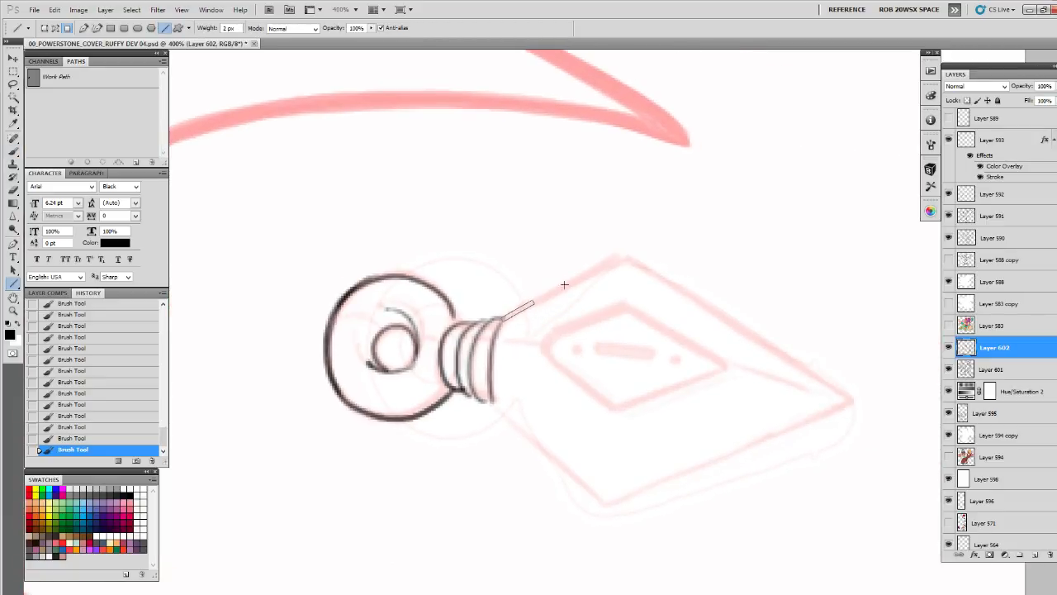
{"action": "mouse_move", "coordinate": [564, 284]}
{"action": "left_mouse_down"}
{"action": "mouse_move", "coordinate": [628, 255]}
{"action": "mouse_move", "coordinate": [859, 399]}
{"action": "left_mouse_up"}
{"action": "mouse_move", "coordinate": [859, 399]}
{"action": "left_mouse_down"}
{"action": "mouse_move", "coordinate": [607, 503]}
{"action": "mouse_move", "coordinate": [493, 402]}
{"action": "left_mouse_up"}
{"action": "key", "text": "b"}
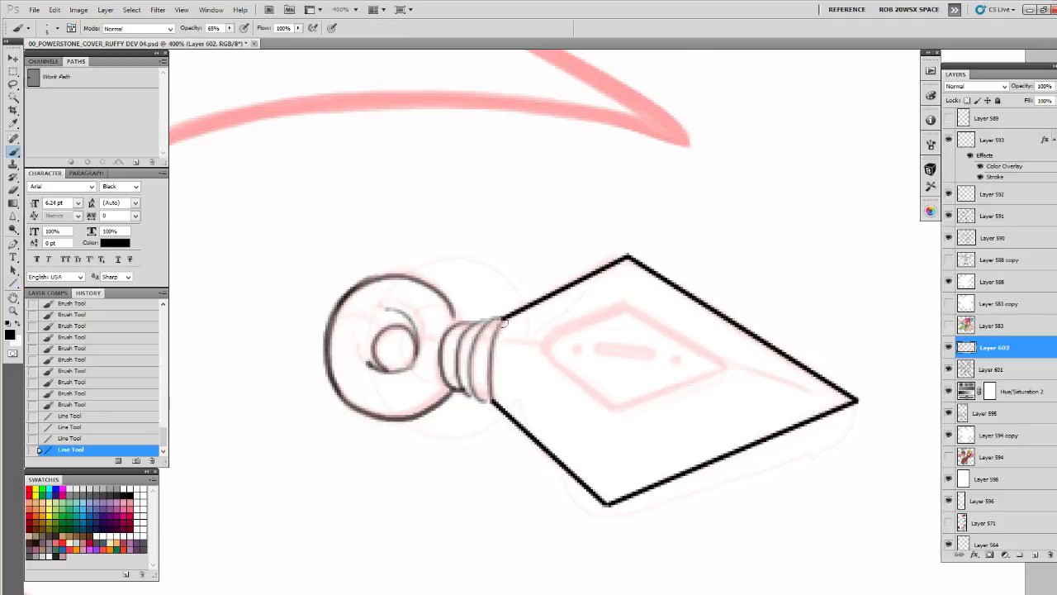
{"action": "left_click_drag", "start_coordinate": [503, 321], "coordinate": [494, 404]}
Draw the inner diamond on the blade with straight 2 px lines and thicken its upper edges with the brush
{"action": "left_click_drag", "start_coordinate": [657, 329], "coordinate": [557, 359]}
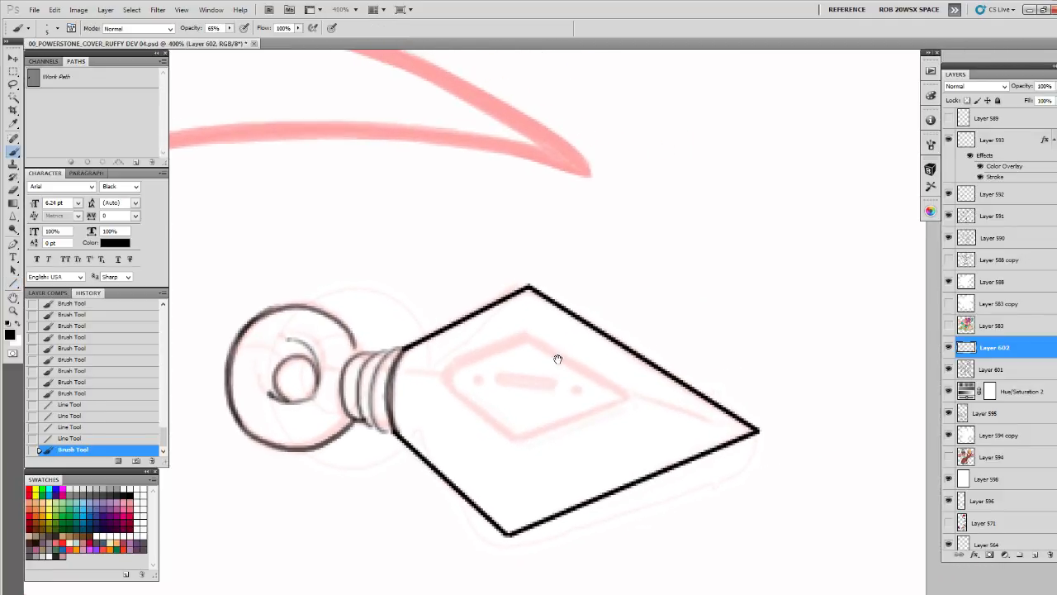
{"action": "key", "text": "u"}
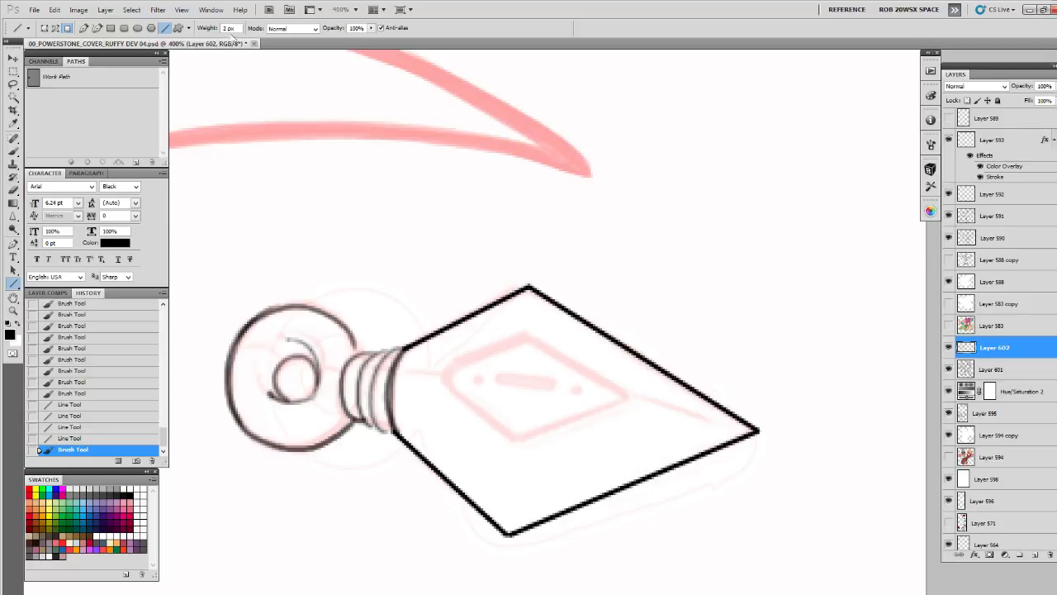
{"action": "left_click_drag", "start_coordinate": [443, 380], "coordinate": [512, 436]}
{"action": "mouse_move", "coordinate": [512, 436]}
{"action": "left_mouse_down"}
{"action": "mouse_move", "coordinate": [632, 394]}
{"action": "mouse_move", "coordinate": [523, 337]}
{"action": "mouse_move", "coordinate": [442, 379]}
{"action": "left_mouse_up"}
{"action": "key", "text": "b"}
{"action": "left_click_drag", "start_coordinate": [517, 343], "coordinate": [628, 298]}
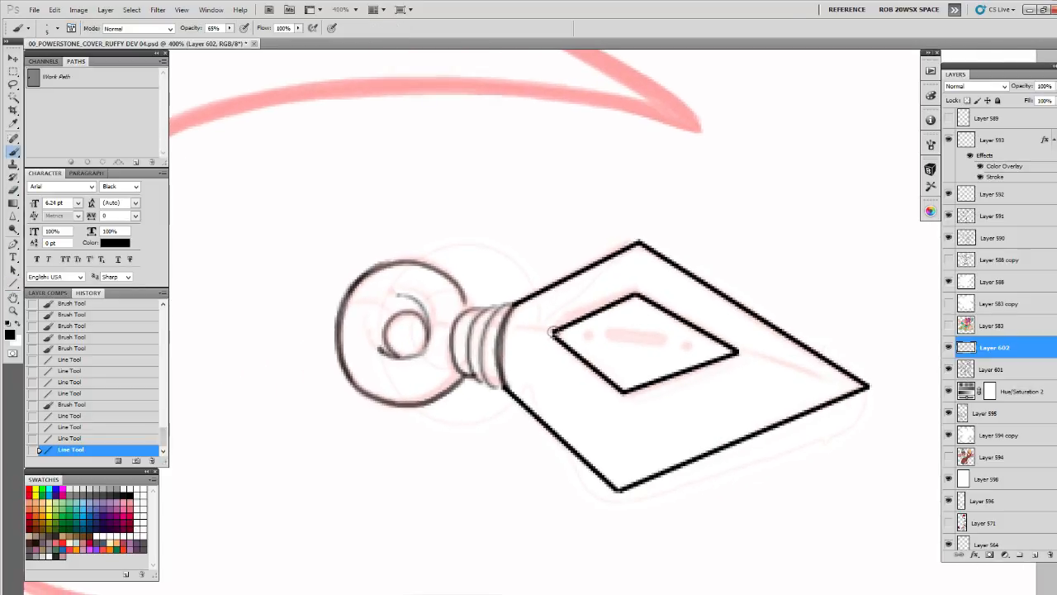
{"action": "left_click_drag", "start_coordinate": [554, 332], "coordinate": [637, 296]}
{"action": "mouse_move", "coordinate": [666, 308]}
{"action": "left_mouse_down"}
{"action": "mouse_move", "coordinate": [590, 325]}
{"action": "mouse_move", "coordinate": [566, 317]}
{"action": "mouse_move", "coordinate": [653, 366]}
{"action": "left_mouse_up"}
Draw a narrow slot inside the inner diamond with a round dot at each end
{"action": "left_click_drag", "start_coordinate": [480, 352], "coordinate": [498, 340]}
{"action": "left_click_drag", "start_coordinate": [621, 335], "coordinate": [781, 295]}
{"action": "left_click", "coordinate": [692, 310]}
{"action": "mouse_move", "coordinate": [689, 312]}
{"action": "left_mouse_down"}
{"action": "mouse_move", "coordinate": [748, 313]}
{"action": "mouse_move", "coordinate": [689, 315]}
{"action": "left_mouse_up"}
{"action": "key", "text": "ctrl+z"}
{"action": "left_click_drag", "start_coordinate": [784, 340], "coordinate": [746, 346]}
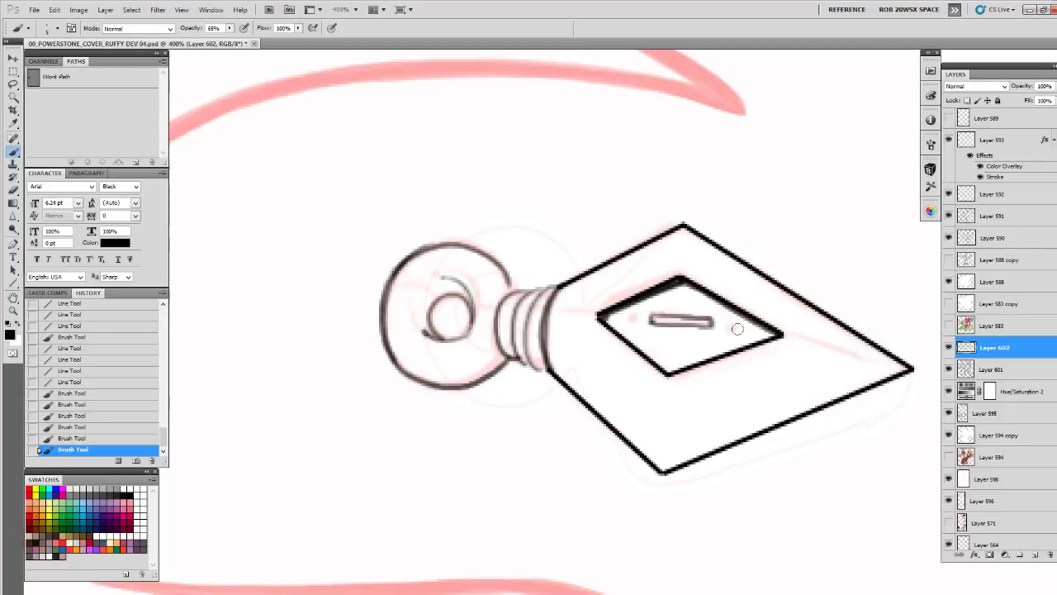
{"action": "left_click", "coordinate": [733, 327]}
{"action": "left_click", "coordinate": [632, 321]}
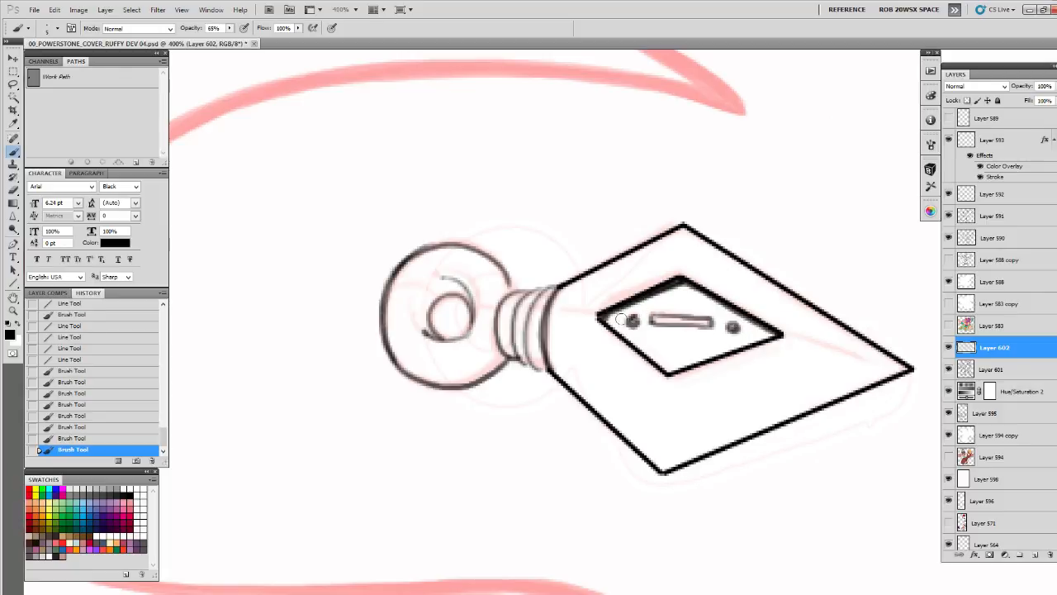
Ink the blade's centre-line marks, a short dash near the collar and a longer groove toward the tip
{"action": "left_click_drag", "start_coordinate": [577, 312], "coordinate": [580, 312]}
{"action": "mouse_move", "coordinate": [806, 355]}
{"action": "left_mouse_down"}
{"action": "mouse_move", "coordinate": [728, 345]}
{"action": "mouse_move", "coordinate": [734, 329]}
{"action": "mouse_move", "coordinate": [789, 349]}
{"action": "left_mouse_up"}
{"action": "mouse_move", "coordinate": [821, 414]}
{"action": "left_mouse_down"}
{"action": "mouse_move", "coordinate": [505, 424]}
{"action": "mouse_move", "coordinate": [512, 421]}
{"action": "left_mouse_up"}
{"action": "key", "text": "ctrl+z"}
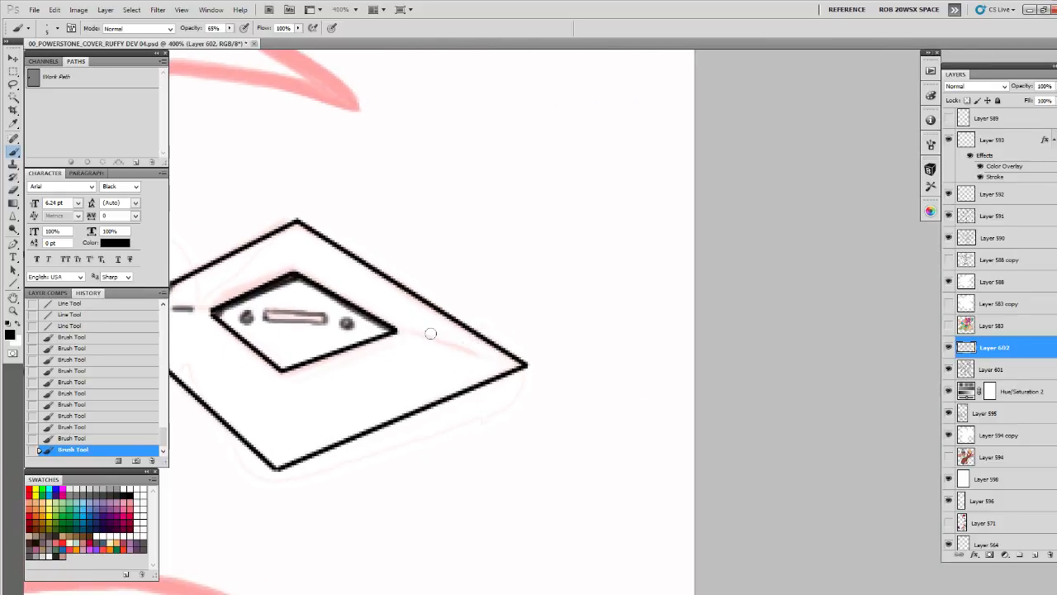
{"action": "left_click_drag", "start_coordinate": [416, 338], "coordinate": [482, 348]}
{"action": "key", "text": "ctrl+z"}
{"action": "mouse_move", "coordinate": [427, 312]}
{"action": "left_mouse_down"}
{"action": "mouse_move", "coordinate": [732, 279]}
{"action": "mouse_move", "coordinate": [738, 298]}
{"action": "left_mouse_up"}
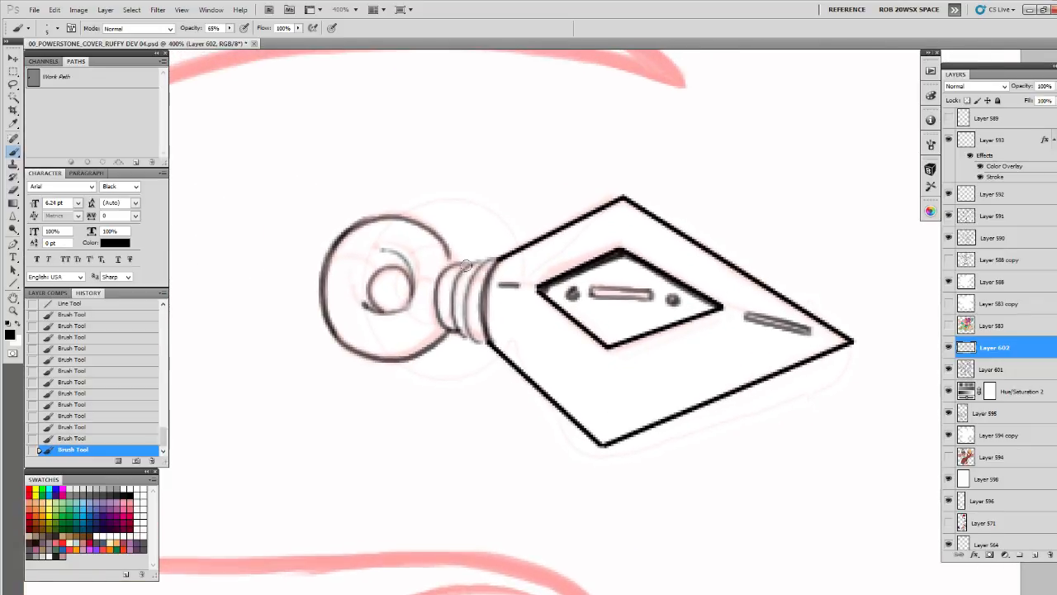
{"action": "left_click_drag", "start_coordinate": [464, 265], "coordinate": [438, 298]}
Thicken the contours of the ring, its hole, the collar and the adjoining lower blade edge at 100% brush opacity
{"action": "key", "text": "z"}
{"action": "left_click", "coordinate": [566, 328], "text": "alt"}
{"action": "left_click", "coordinate": [566, 328], "text": "alt"}
{"action": "left_click", "coordinate": [567, 328], "text": "alt"}
{"action": "left_click_drag", "start_coordinate": [606, 364], "coordinate": [633, 221]}
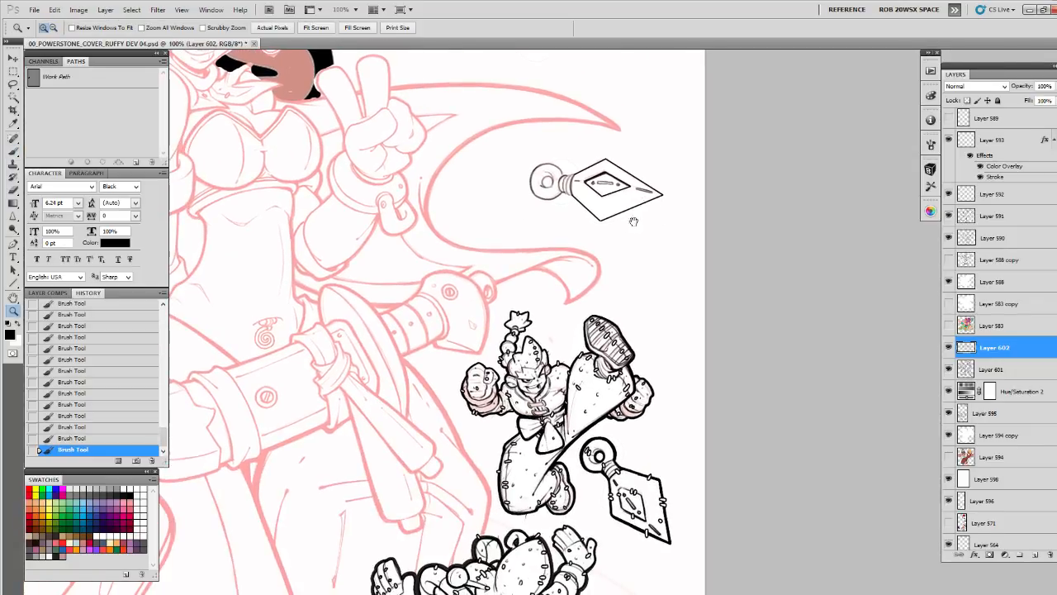
{"action": "left_click", "coordinate": [597, 172]}
{"action": "left_click", "coordinate": [598, 173]}
{"action": "left_click_drag", "start_coordinate": [598, 177], "coordinate": [695, 400]}
{"action": "key", "text": "b"}
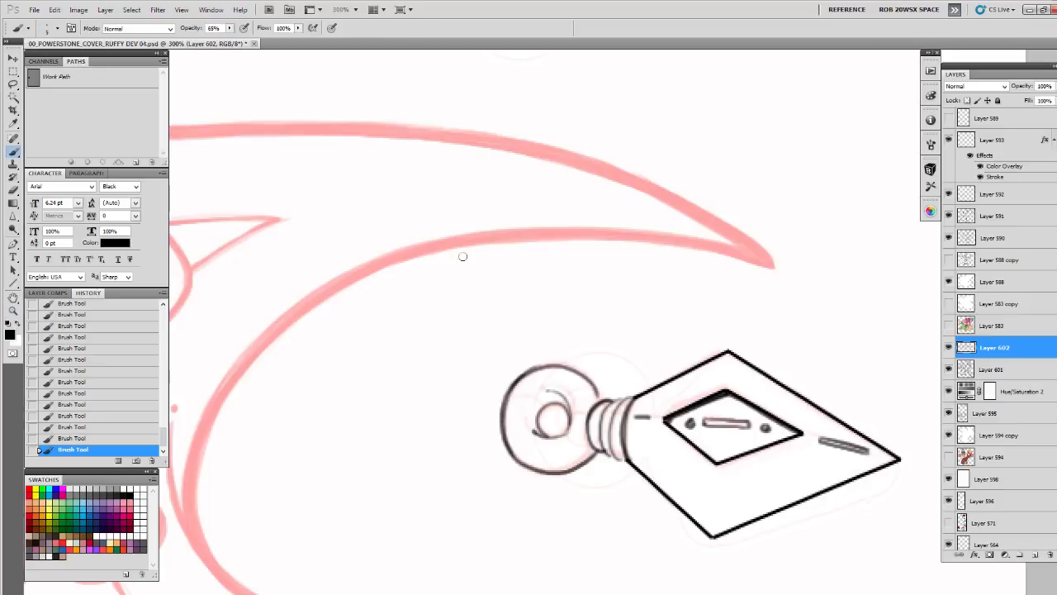
{"action": "key", "text": "0"}
{"action": "left_click_drag", "start_coordinate": [622, 348], "coordinate": [620, 347]}
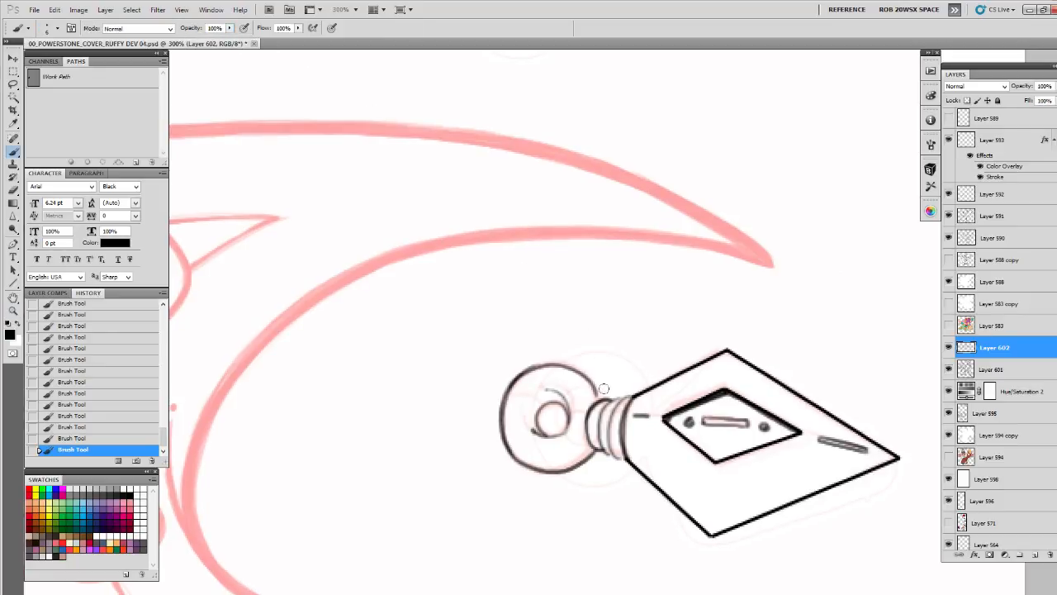
{"action": "mouse_move", "coordinate": [604, 388]}
{"action": "left_mouse_down"}
{"action": "mouse_move", "coordinate": [605, 276]}
{"action": "mouse_move", "coordinate": [553, 261]}
{"action": "mouse_move", "coordinate": [525, 277]}
{"action": "mouse_move", "coordinate": [511, 308]}
{"action": "mouse_move", "coordinate": [515, 342]}
{"action": "mouse_move", "coordinate": [531, 364]}
{"action": "mouse_move", "coordinate": [561, 372]}
{"action": "mouse_move", "coordinate": [616, 347]}
{"action": "mouse_move", "coordinate": [642, 335]}
{"action": "left_mouse_up"}
{"action": "mouse_move", "coordinate": [626, 295]}
{"action": "left_mouse_down"}
{"action": "mouse_move", "coordinate": [576, 313]}
{"action": "mouse_move", "coordinate": [556, 306]}
{"action": "mouse_move", "coordinate": [548, 328]}
{"action": "mouse_move", "coordinate": [562, 333]}
{"action": "mouse_move", "coordinate": [574, 309]}
{"action": "left_mouse_up"}
{"action": "mouse_move", "coordinate": [668, 359]}
{"action": "left_mouse_down"}
{"action": "mouse_move", "coordinate": [456, 326]}
{"action": "mouse_move", "coordinate": [500, 396]}
{"action": "left_mouse_up"}
{"action": "left_click_drag", "start_coordinate": [499, 397], "coordinate": [601, 361]}
{"action": "left_click_drag", "start_coordinate": [672, 351], "coordinate": [702, 327]}
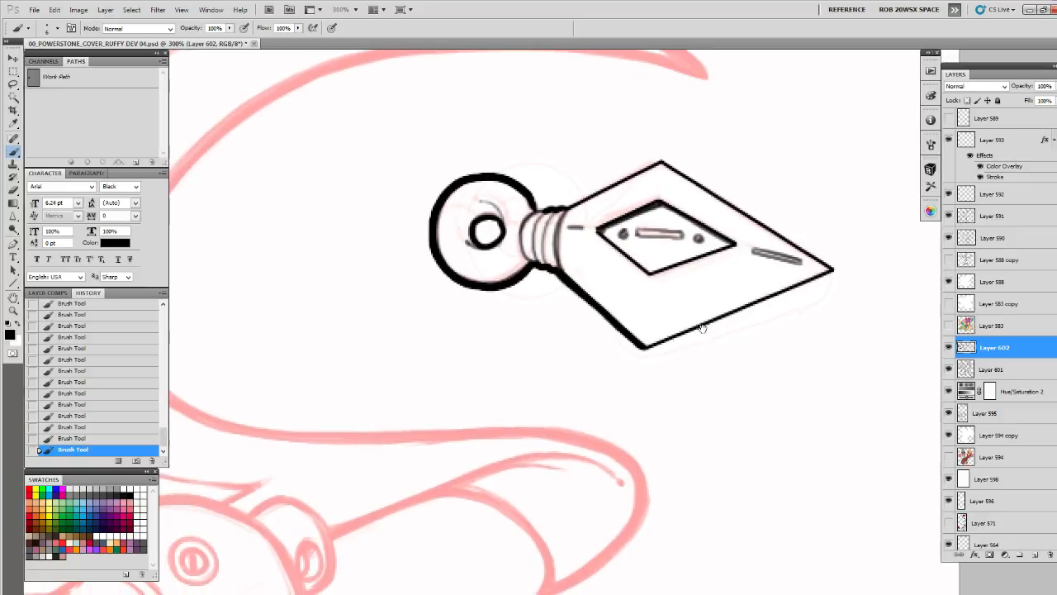
Thicken the blade's lower edge from the tip to the bottom corner with 2 px lines and a brush stroke
{"action": "key", "text": "u"}
{"action": "left_click_drag", "start_coordinate": [836, 269], "coordinate": [645, 349]}
{"action": "left_click_drag", "start_coordinate": [837, 271], "coordinate": [646, 351]}
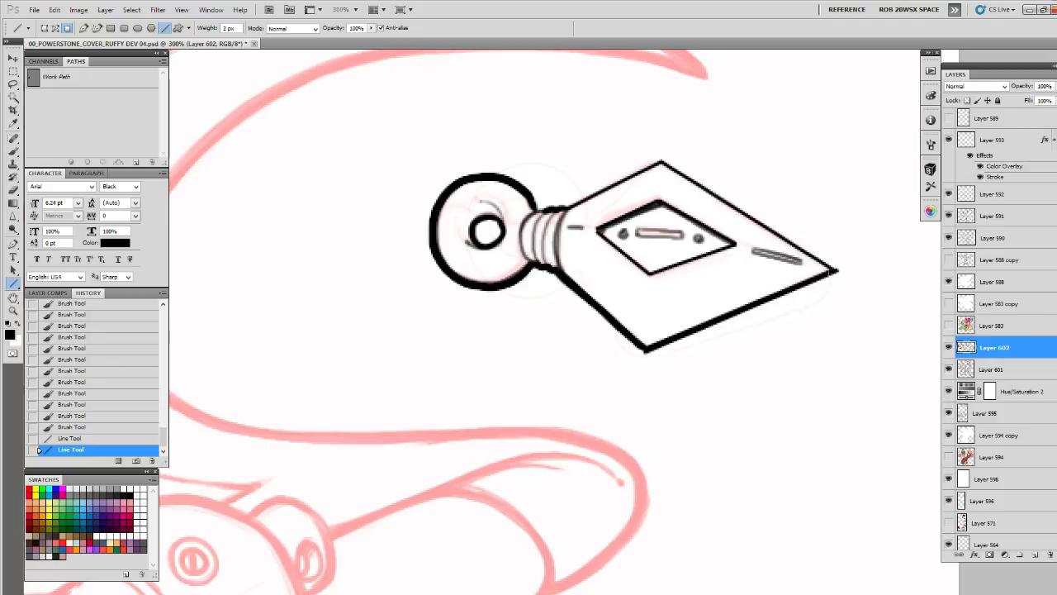
{"action": "key", "text": "b"}
{"action": "left_click_drag", "start_coordinate": [835, 271], "coordinate": [646, 351]}
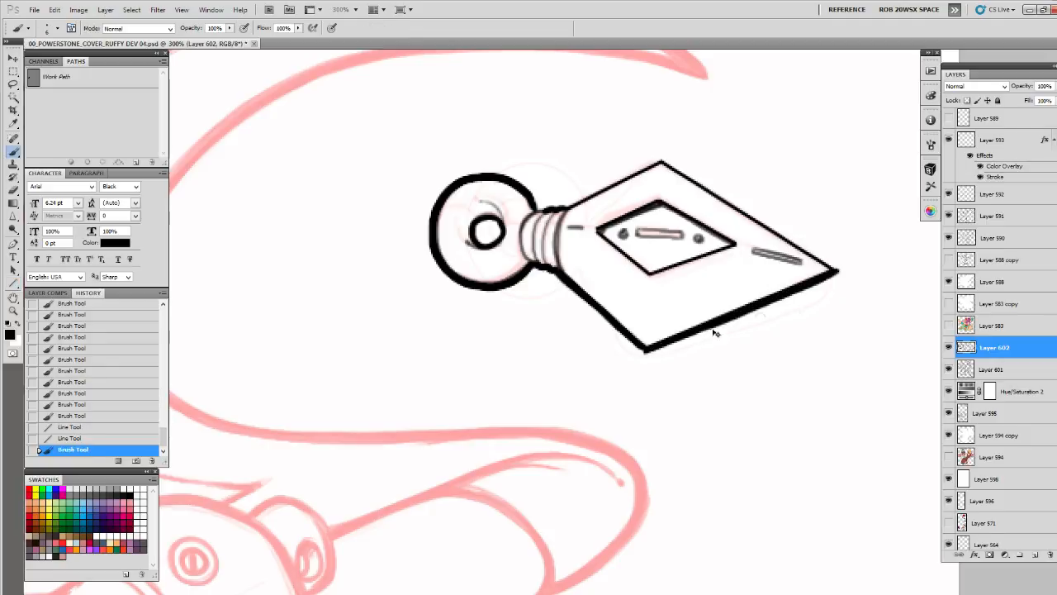
Undo the last brush stroke and thicken the blade's outer edges with straight lines 4 px wide
{"action": "key", "text": "ctrl+z"}
{"action": "scroll", "coordinate": [715, 333], "scroll_direction": "right", "scroll_amount": 3}
{"action": "scroll", "coordinate": [701, 379], "scroll_direction": "up", "scroll_amount": 2}
{"action": "key", "text": "u"}
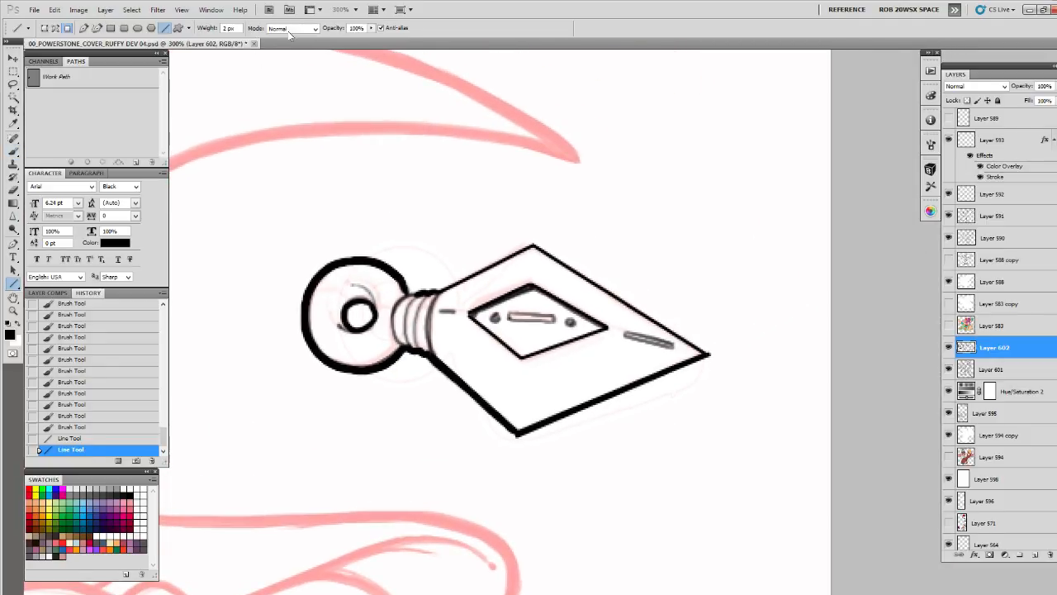
{"action": "type", "text": "4"}
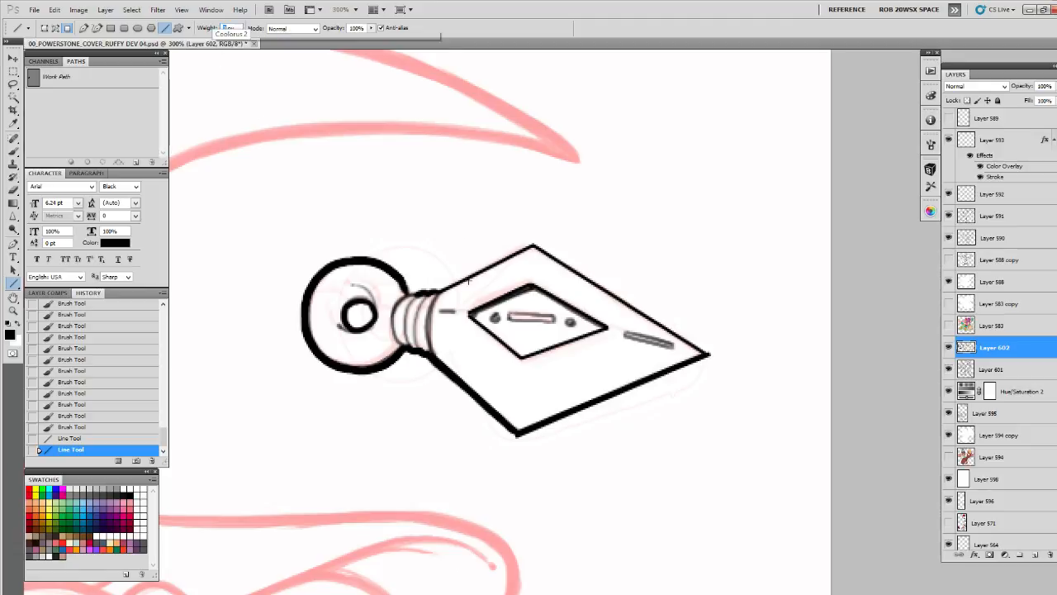
{"action": "mouse_move", "coordinate": [426, 353]}
{"action": "left_mouse_down"}
{"action": "mouse_move", "coordinate": [521, 439]}
{"action": "mouse_move", "coordinate": [709, 355]}
{"action": "left_mouse_up"}
{"action": "left_click_drag", "start_coordinate": [535, 246], "coordinate": [710, 355]}
{"action": "mouse_move", "coordinate": [535, 245]}
{"action": "left_mouse_down"}
{"action": "mouse_move", "coordinate": [440, 290]}
{"action": "mouse_move", "coordinate": [700, 295]}
{"action": "mouse_move", "coordinate": [659, 310]}
{"action": "mouse_move", "coordinate": [665, 352]}
{"action": "left_mouse_up"}
Touch up the outline near the blade's tip and around the ring's hole with short brush strokes
{"action": "key", "text": "b"}
{"action": "left_click_drag", "start_coordinate": [704, 297], "coordinate": [694, 358]}
{"action": "left_click_drag", "start_coordinate": [658, 315], "coordinate": [671, 354]}
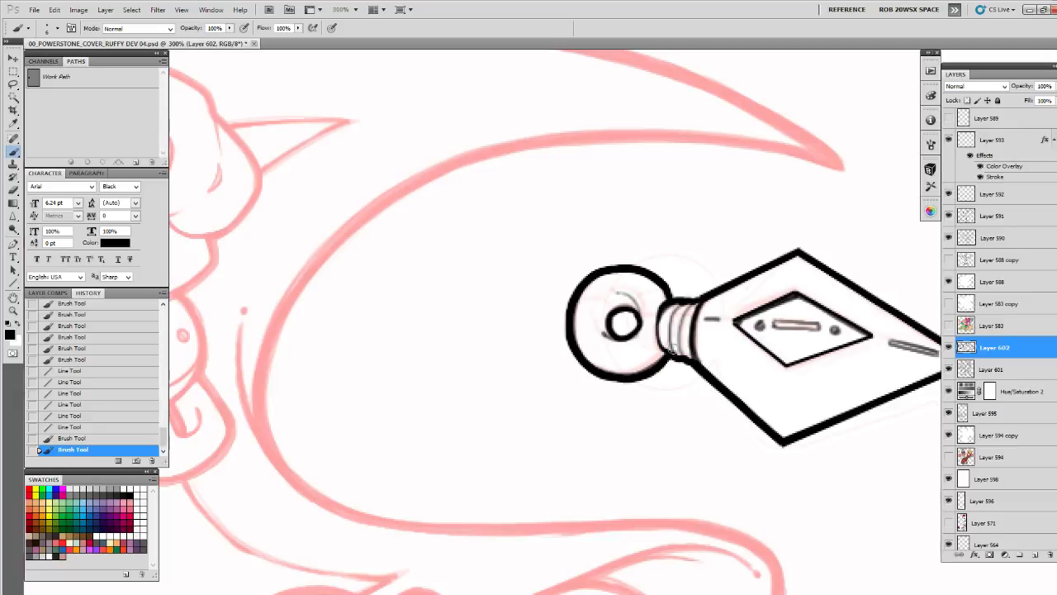
{"action": "left_click_drag", "start_coordinate": [638, 314], "coordinate": [642, 324]}
{"action": "left_click_drag", "start_coordinate": [837, 392], "coordinate": [629, 429]}
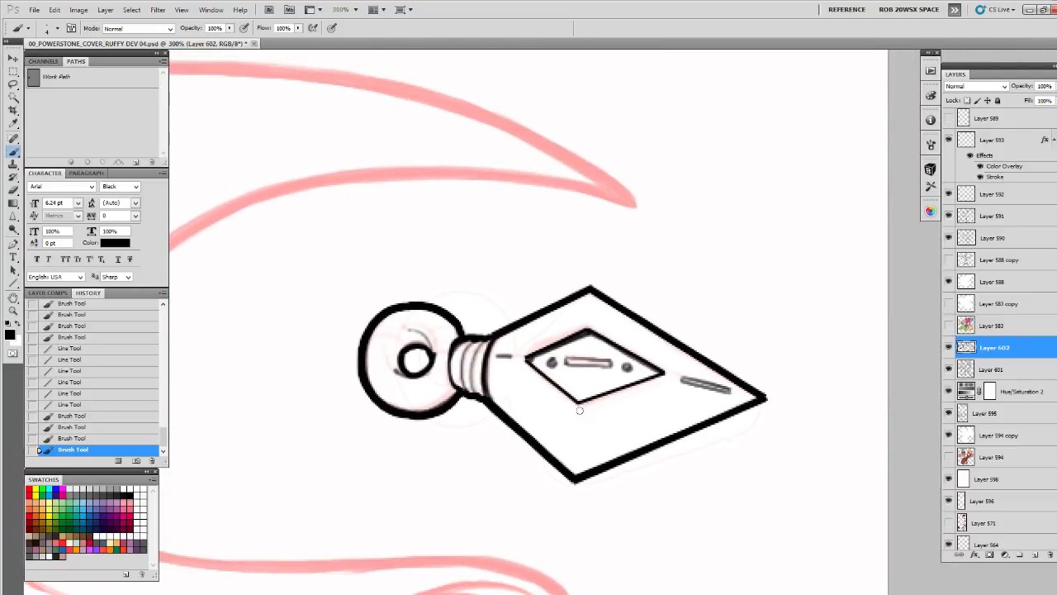
Choose a different brush tip and dot small pits and a nick on the blade around the inner diamond
{"action": "right_click", "coordinate": [583, 408]}
{"action": "left_click", "coordinate": [656, 535]}
{"action": "left_click", "coordinate": [557, 534]}
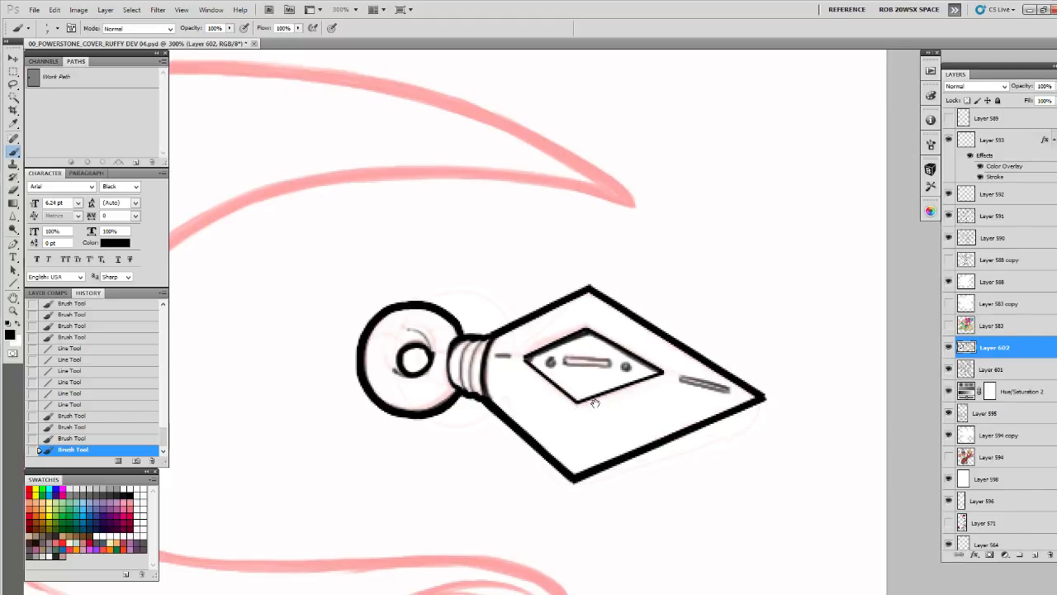
{"action": "mouse_move", "coordinate": [594, 403]}
{"action": "left_mouse_down"}
{"action": "mouse_move", "coordinate": [736, 364]}
{"action": "mouse_move", "coordinate": [679, 377]}
{"action": "left_mouse_up"}
{"action": "left_click", "coordinate": [767, 372]}
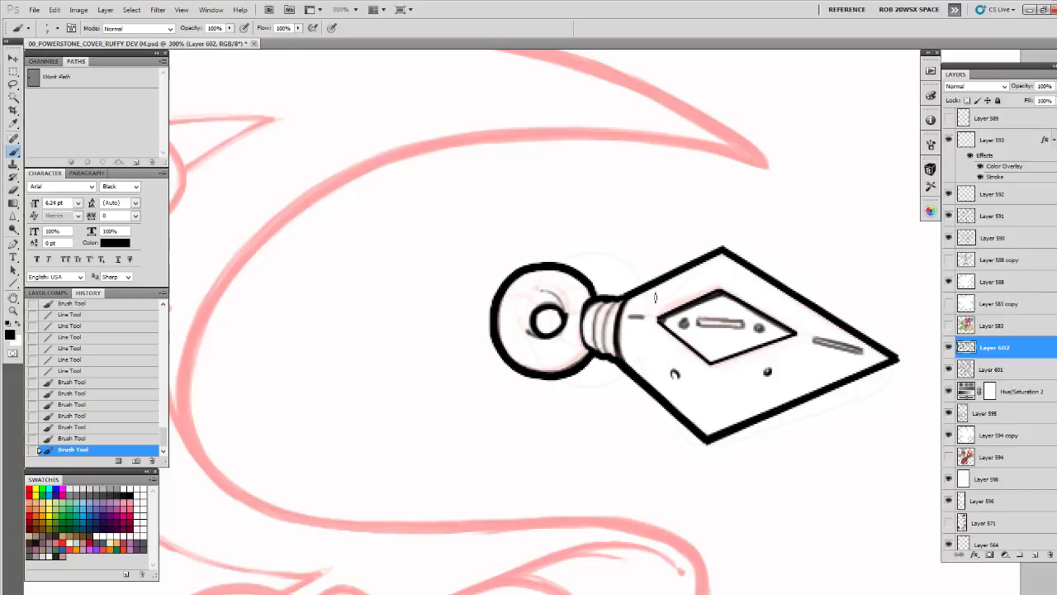
{"action": "left_click_drag", "start_coordinate": [694, 254], "coordinate": [688, 266]}
{"action": "left_click", "coordinate": [769, 296]}
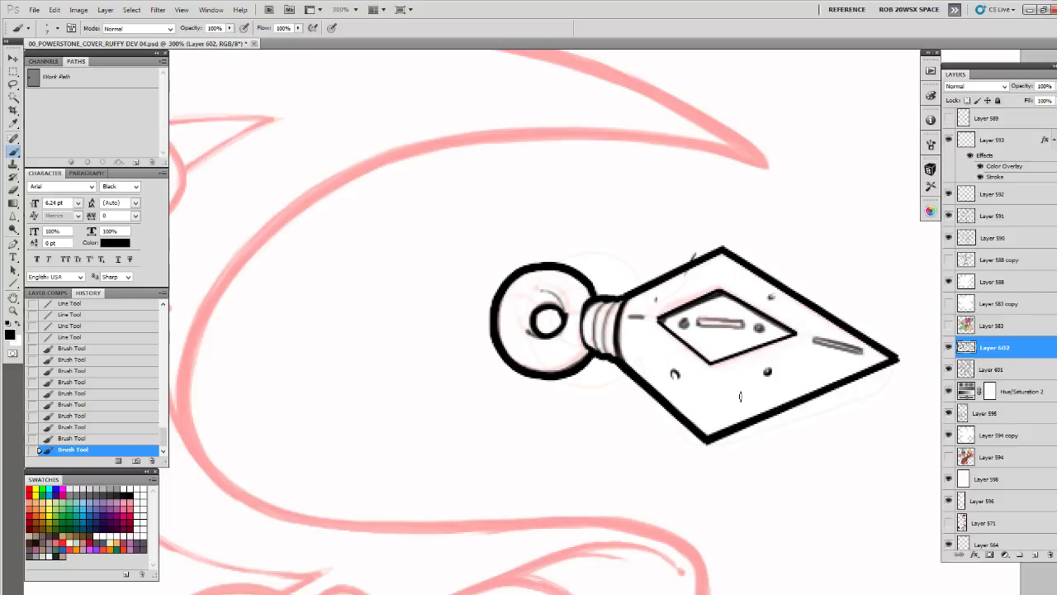
Draw a pit near the blade's bottom corner and a small chip mark beside the lower edge toward the tip
{"action": "left_click_drag", "start_coordinate": [727, 408], "coordinate": [726, 409]}
{"action": "left_click_drag", "start_coordinate": [809, 372], "coordinate": [795, 381]}
{"action": "left_click_drag", "start_coordinate": [798, 382], "coordinate": [818, 375]}
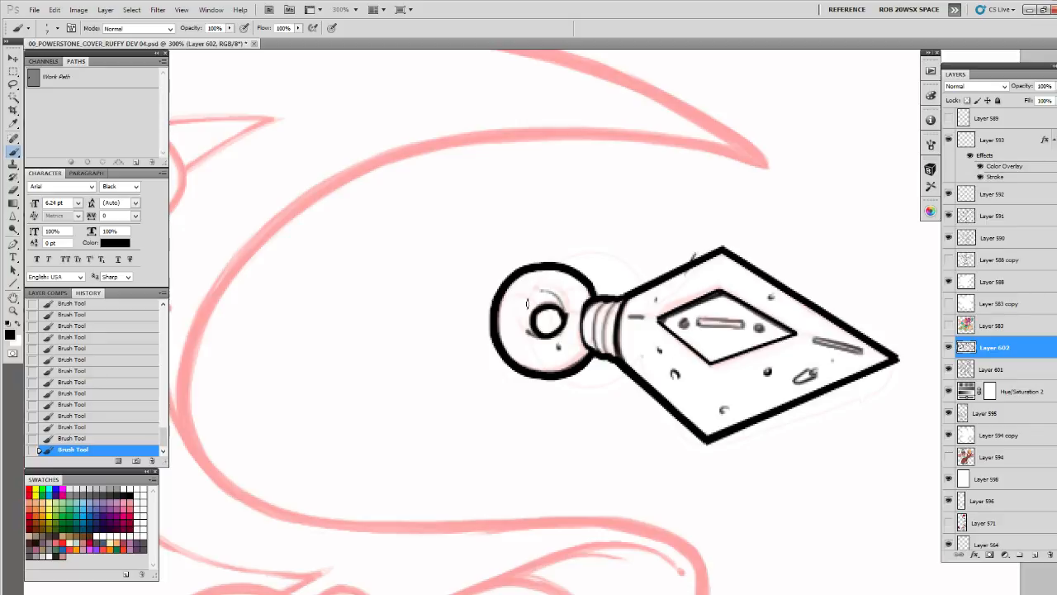
Add thin curved shading lines and small pits to the face of the ring, undoing the last stroke
{"action": "left_click_drag", "start_coordinate": [502, 302], "coordinate": [518, 362]}
{"action": "mouse_move", "coordinate": [543, 271]}
{"action": "left_mouse_down"}
{"action": "mouse_move", "coordinate": [578, 297]}
{"action": "mouse_move", "coordinate": [522, 332]}
{"action": "left_mouse_up"}
{"action": "key", "text": "ctrl+z"}
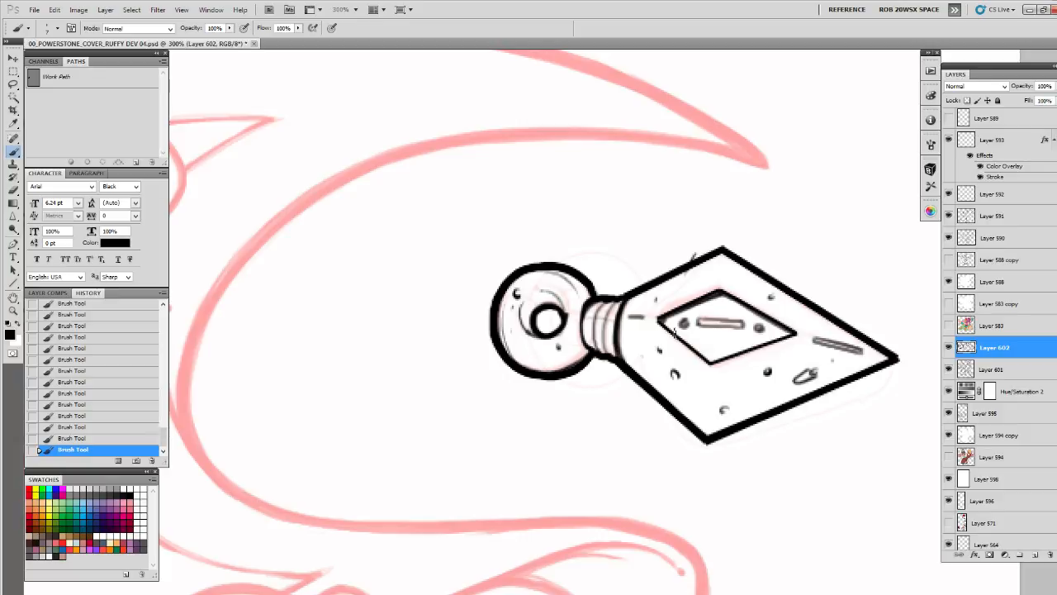
Ink a thin contour line along the blade's end beside the collar, undoing a stray stroke on the lower edge
{"action": "left_click_drag", "start_coordinate": [753, 358], "coordinate": [612, 356]}
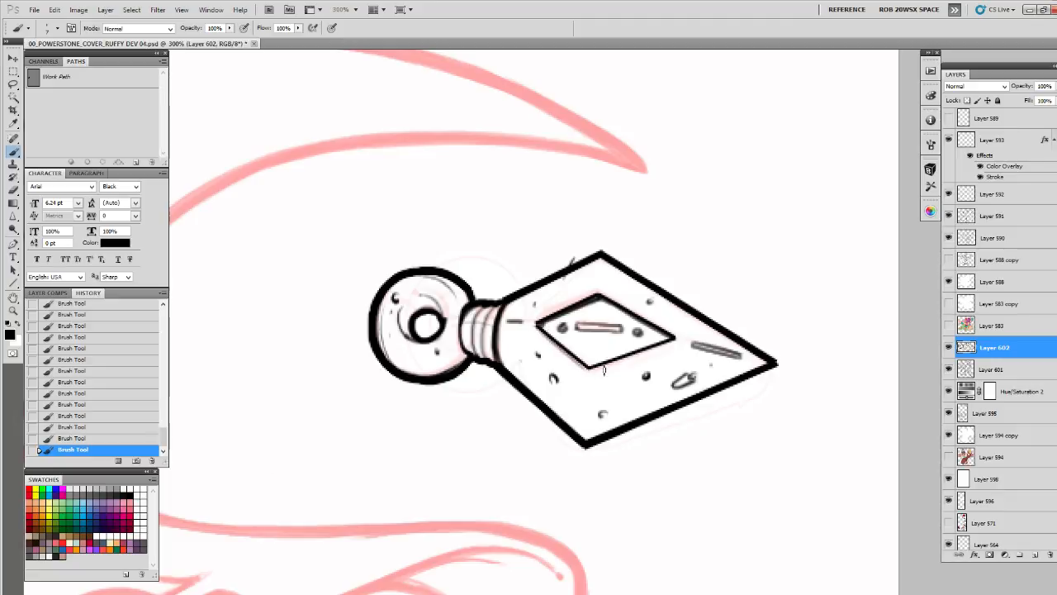
{"action": "left_click_drag", "start_coordinate": [551, 381], "coordinate": [552, 396]}
{"action": "left_click_drag", "start_coordinate": [536, 390], "coordinate": [585, 436]}
{"action": "key", "text": "ctrl+z"}
{"action": "left_click_drag", "start_coordinate": [507, 303], "coordinate": [501, 366]}
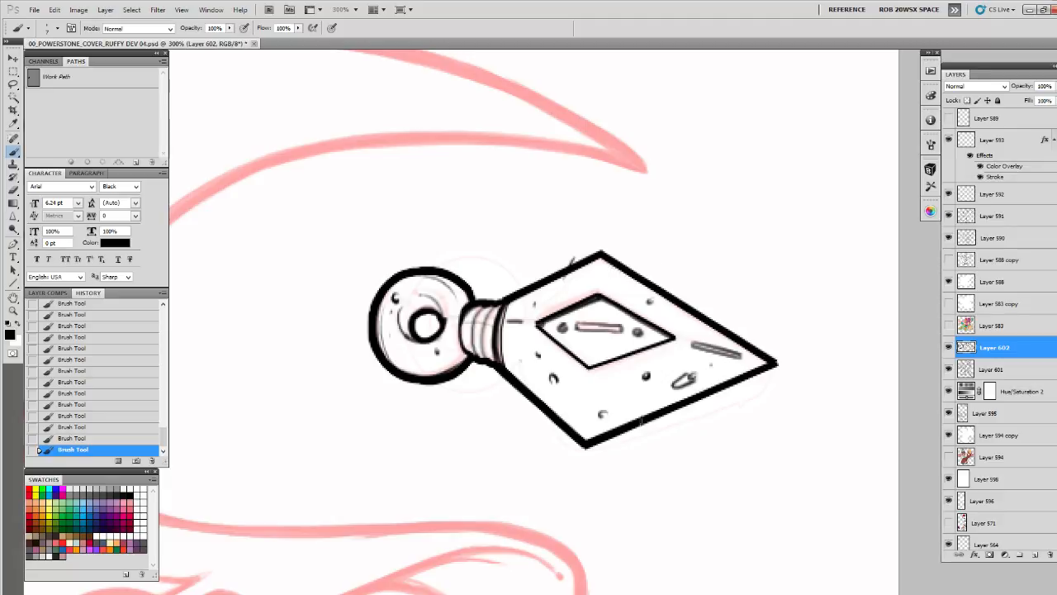
Add a new layer above Layer 602 and apply the saved style with a white Color Overlay and a Stroke
{"action": "left_click_drag", "start_coordinate": [612, 513], "coordinate": [626, 210]}
{"action": "key", "text": "z"}
{"action": "left_click", "coordinate": [654, 351], "text": "alt"}
{"action": "left_click", "coordinate": [654, 350], "text": "alt"}
{"action": "left_click", "coordinate": [654, 350], "text": "alt"}
{"action": "left_click_drag", "start_coordinate": [675, 401], "coordinate": [673, 369]}
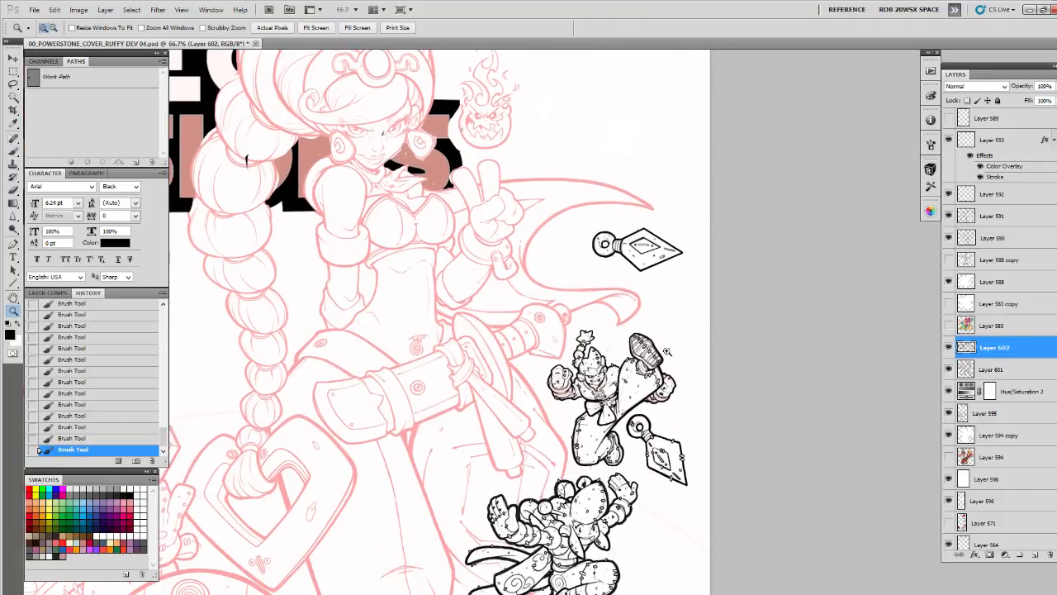
{"action": "left_click", "coordinate": [658, 282]}
{"action": "left_click", "coordinate": [656, 284]}
{"action": "left_click_drag", "start_coordinate": [657, 283], "coordinate": [680, 501]}
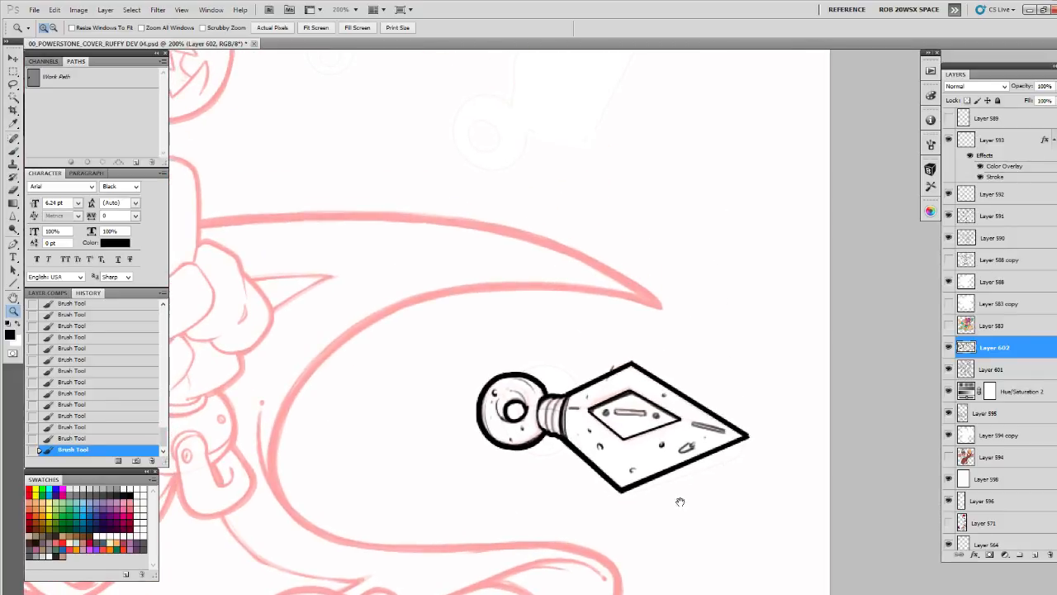
{"action": "left_click", "coordinate": [1036, 555]}
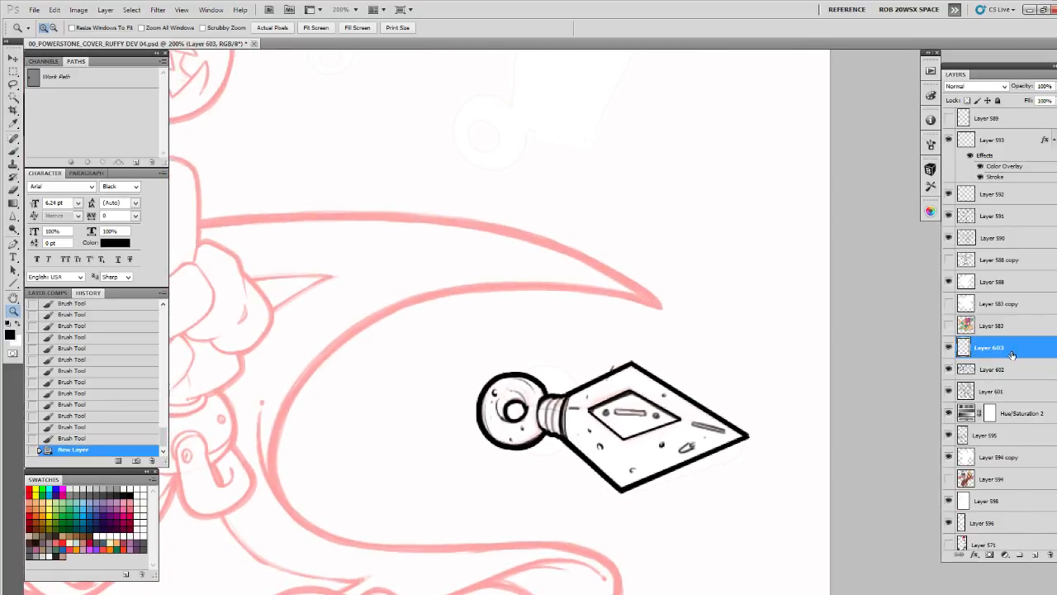
{"action": "double_click", "coordinate": [1021, 352]}
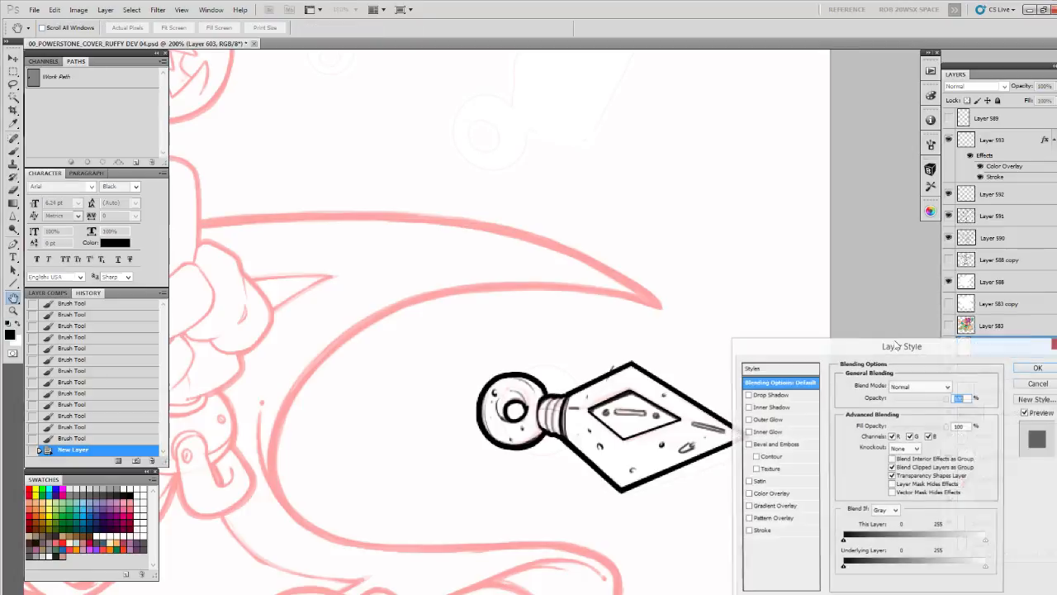
{"action": "left_click_drag", "start_coordinate": [983, 444], "coordinate": [970, 559]}
{"action": "left_click", "coordinate": [899, 563]}
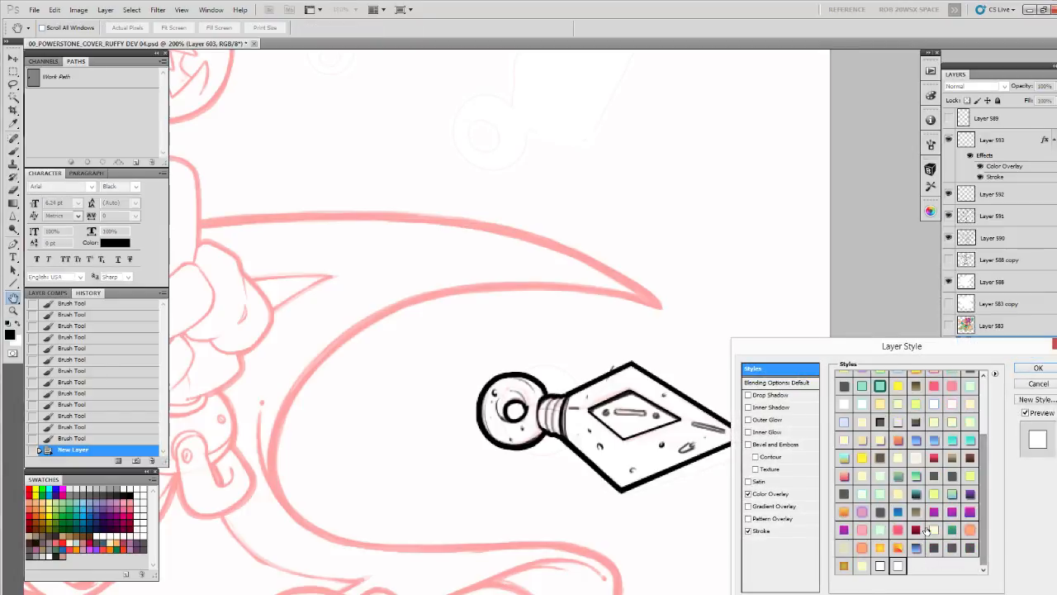
{"action": "left_click", "coordinate": [1030, 369]}
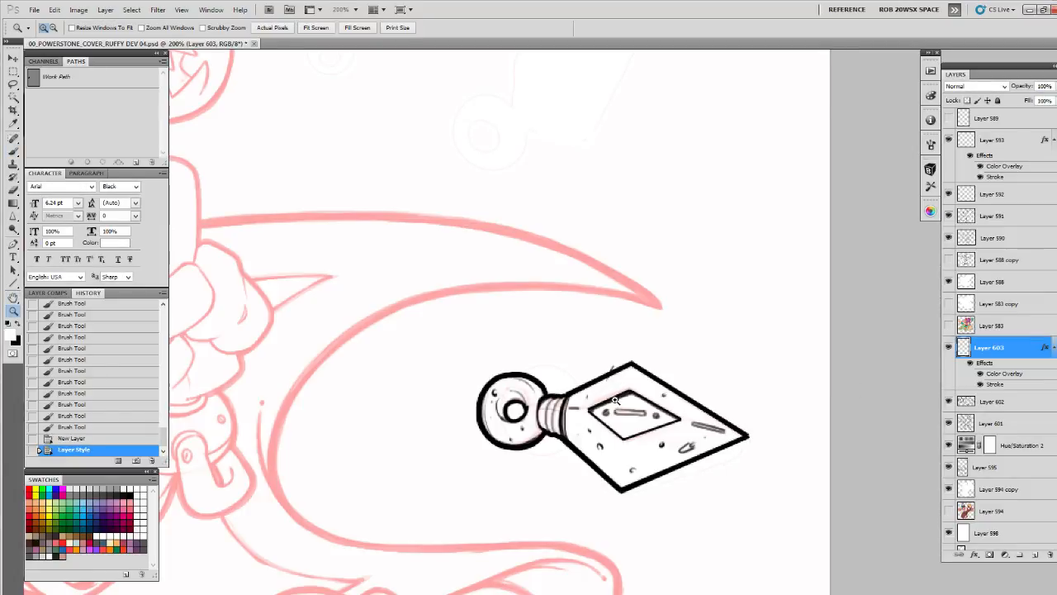
Brush small oval stitches across the blade's outer edges and the inner diamond's outline
{"action": "left_click", "coordinate": [611, 405]}
{"action": "key", "text": "b"}
{"action": "mouse_move", "coordinate": [551, 404]}
{"action": "left_mouse_down"}
{"action": "mouse_move", "coordinate": [551, 421]}
{"action": "mouse_move", "coordinate": [614, 388]}
{"action": "mouse_move", "coordinate": [567, 398]}
{"action": "mouse_move", "coordinate": [569, 372]}
{"action": "mouse_move", "coordinate": [602, 410]}
{"action": "mouse_move", "coordinate": [658, 415]}
{"action": "left_mouse_up"}
{"action": "key", "text": "ctrl+z"}
{"action": "mouse_move", "coordinate": [719, 360]}
{"action": "left_mouse_down"}
{"action": "mouse_move", "coordinate": [728, 378]}
{"action": "mouse_move", "coordinate": [792, 366]}
{"action": "left_mouse_up"}
{"action": "left_click_drag", "start_coordinate": [744, 462], "coordinate": [745, 481]}
{"action": "left_click_drag", "start_coordinate": [640, 461], "coordinate": [636, 478]}
Add oval stitches across the ring's rim and the collar, and a short stroke at the inner diamond's upper edge
{"action": "left_click_drag", "start_coordinate": [499, 384], "coordinate": [475, 420]}
{"action": "left_click_drag", "start_coordinate": [514, 424], "coordinate": [512, 443]}
{"action": "mouse_move", "coordinate": [495, 318]}
{"action": "left_mouse_down"}
{"action": "mouse_move", "coordinate": [496, 335]}
{"action": "mouse_move", "coordinate": [514, 331]}
{"action": "left_mouse_up"}
{"action": "left_click_drag", "start_coordinate": [806, 395], "coordinate": [642, 375]}
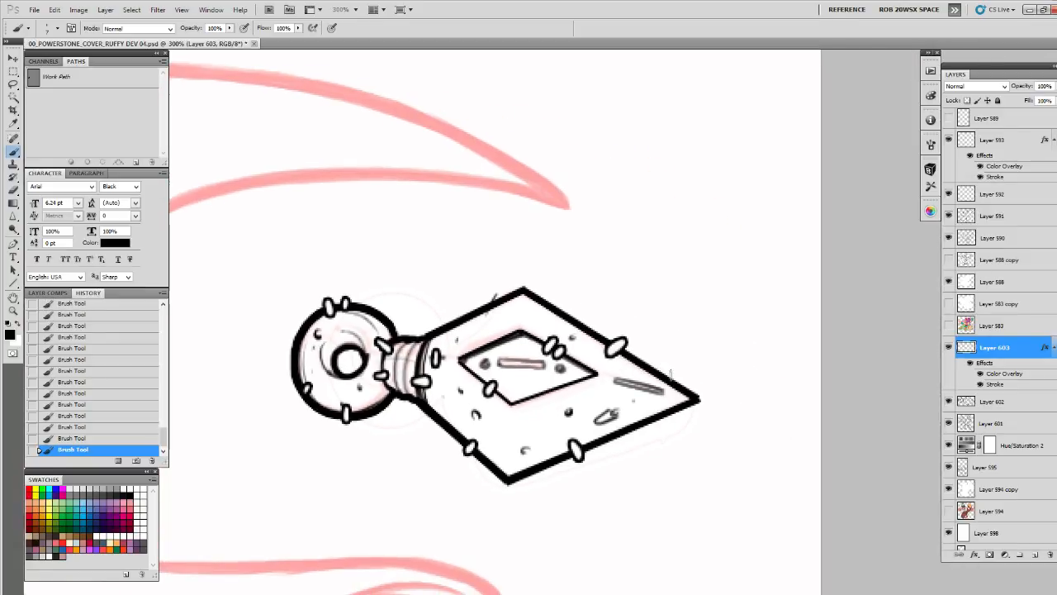
{"action": "left_click_drag", "start_coordinate": [477, 339], "coordinate": [477, 350]}
Merge the stitch layer, Layer 603, with the dagger ink on Layer 602
{"action": "key", "text": "z"}
{"action": "left_click", "coordinate": [566, 402], "text": "alt"}
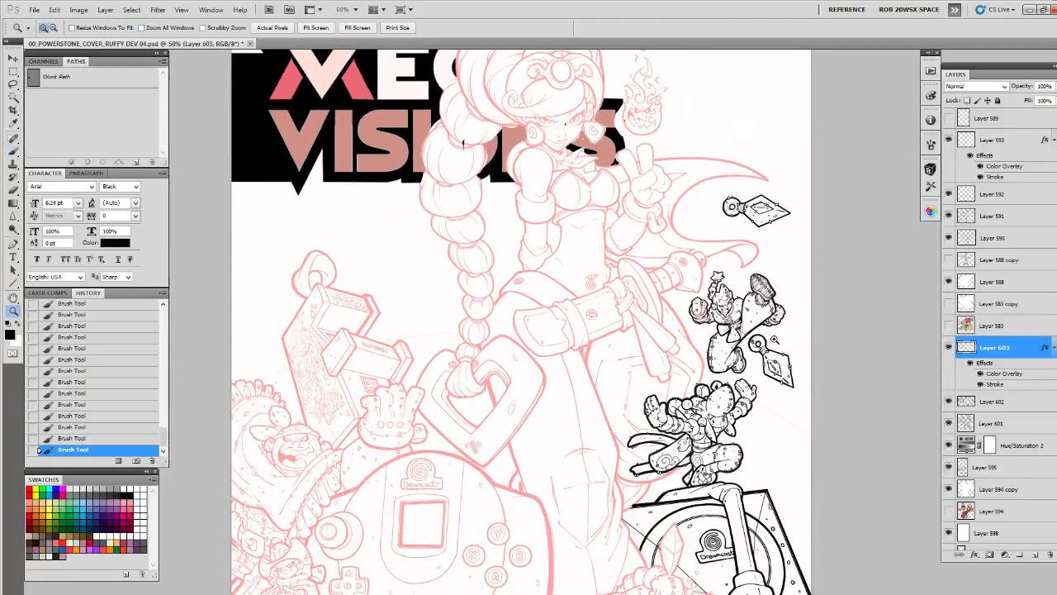
{"action": "left_click_drag", "start_coordinate": [774, 338], "coordinate": [743, 410]}
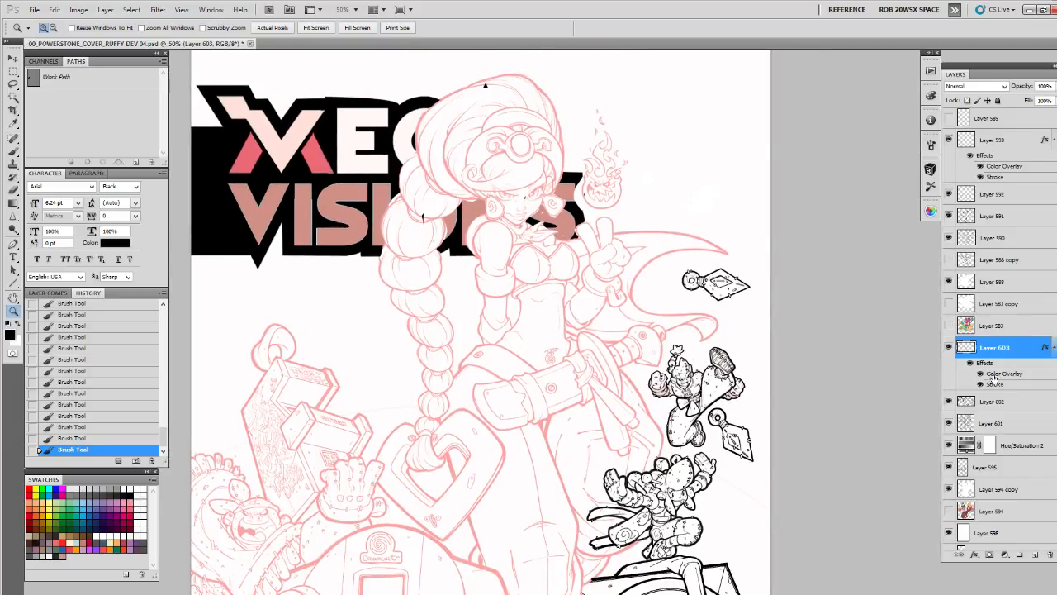
{"action": "left_click", "coordinate": [989, 403], "text": "ctrl"}
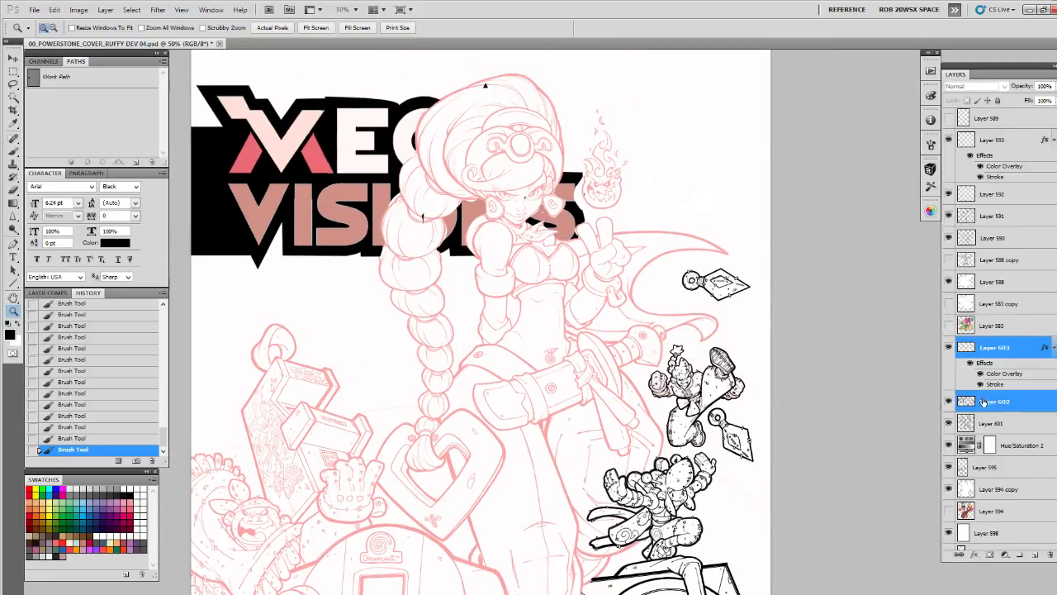
{"action": "key", "text": "ctrl+e"}
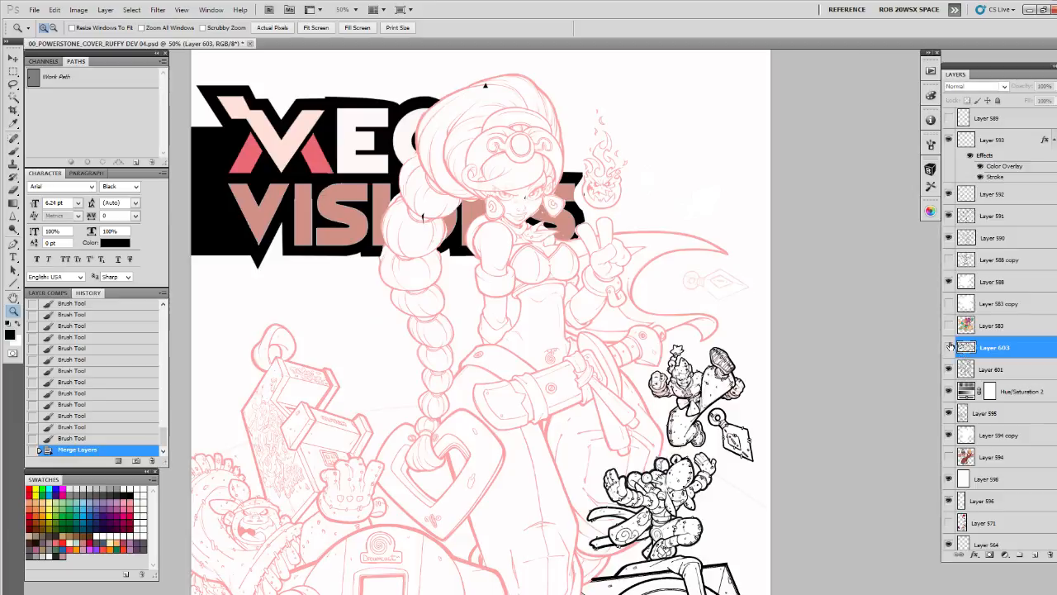
Hide the Hue/Saturation 2 adjustment and Layer 598 to show the whole cover's line art in black
{"action": "double_click", "coordinate": [740, 407]}
{"action": "left_click_drag", "start_coordinate": [751, 413], "coordinate": [709, 393]}
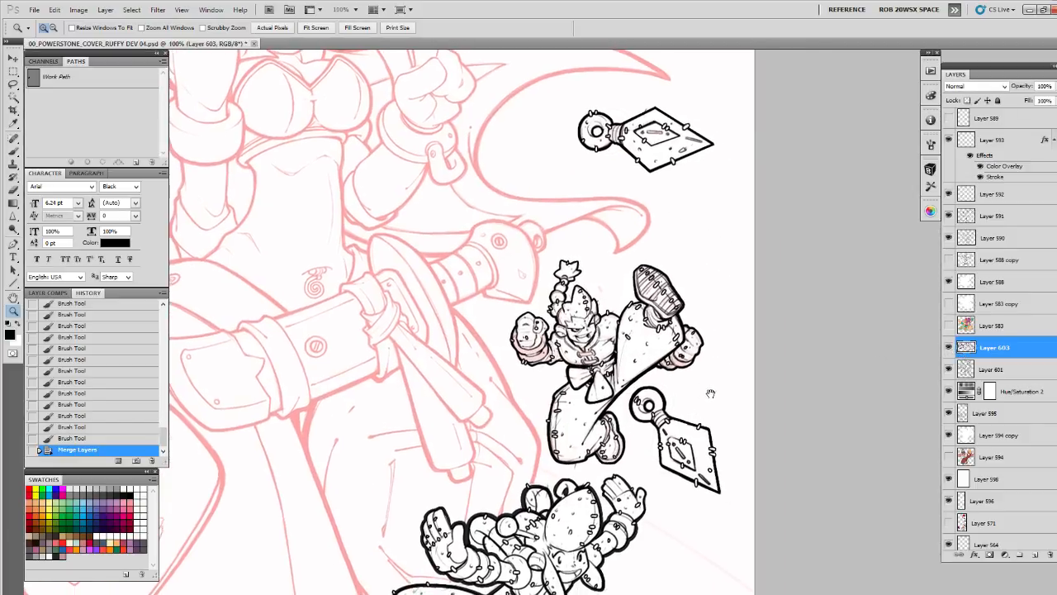
{"action": "left_click", "coordinate": [152, 459]}
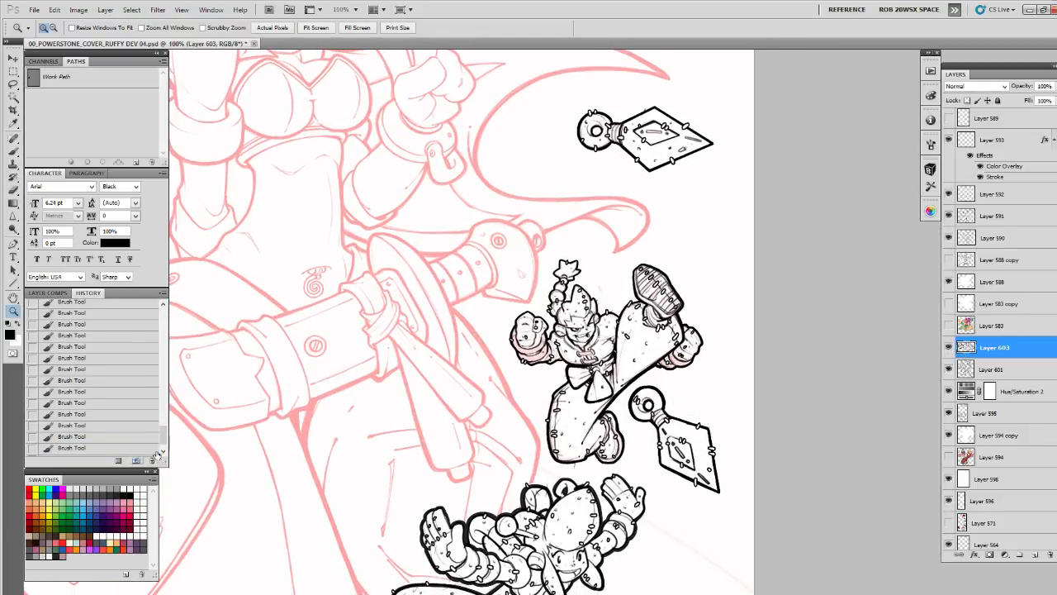
{"action": "left_click", "coordinate": [708, 381], "text": "alt"}
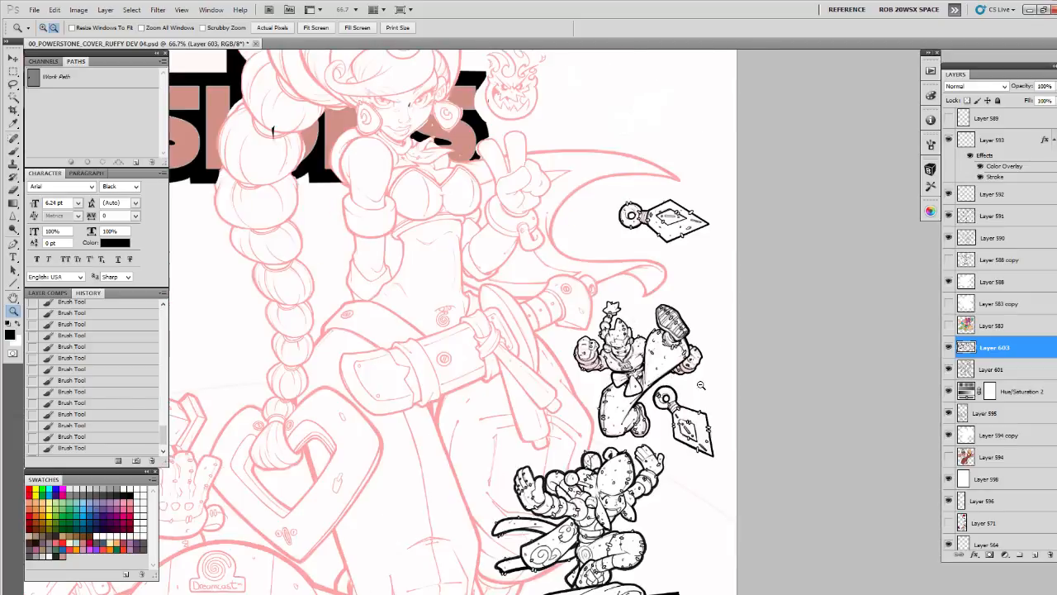
{"action": "left_click", "coordinate": [708, 383], "text": "alt"}
{"action": "left_click_drag", "start_coordinate": [693, 467], "coordinate": [739, 363]}
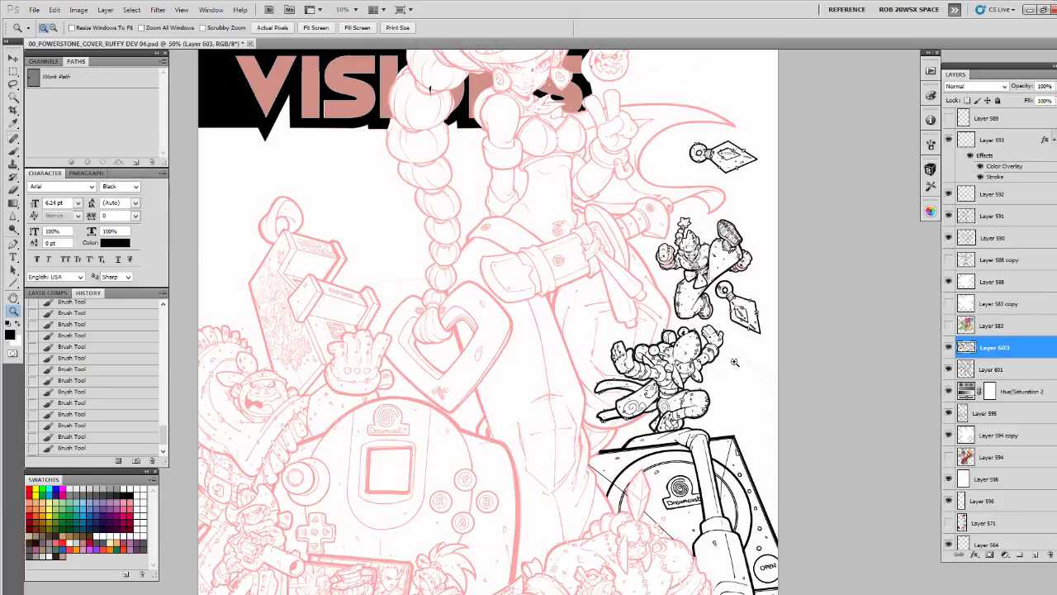
{"action": "left_click", "coordinate": [948, 392]}
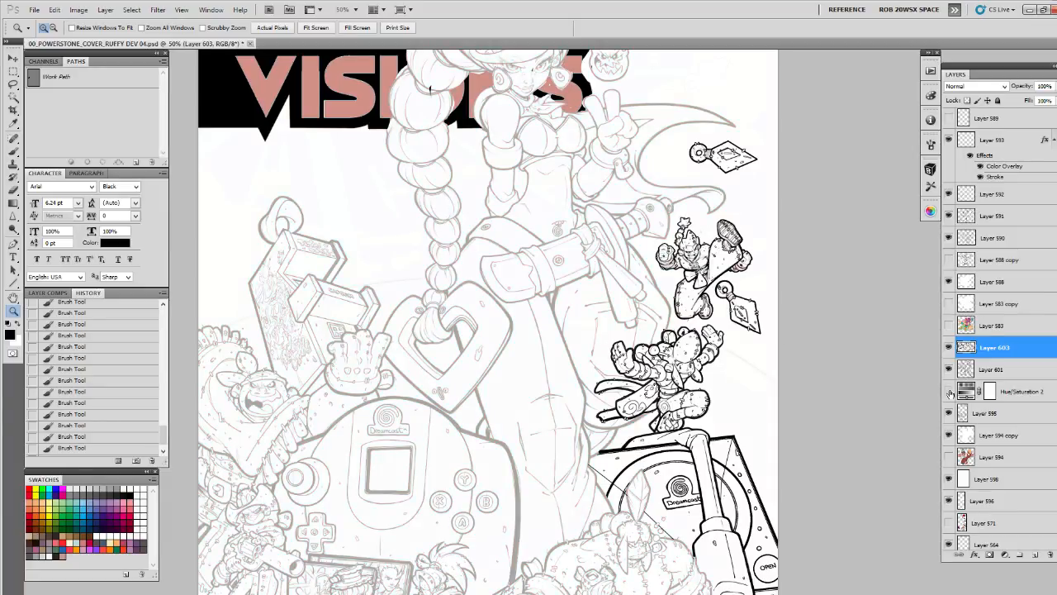
{"action": "left_click", "coordinate": [949, 478]}
{"action": "scroll", "coordinate": [818, 356], "scroll_direction": "up", "scroll_amount": 2}
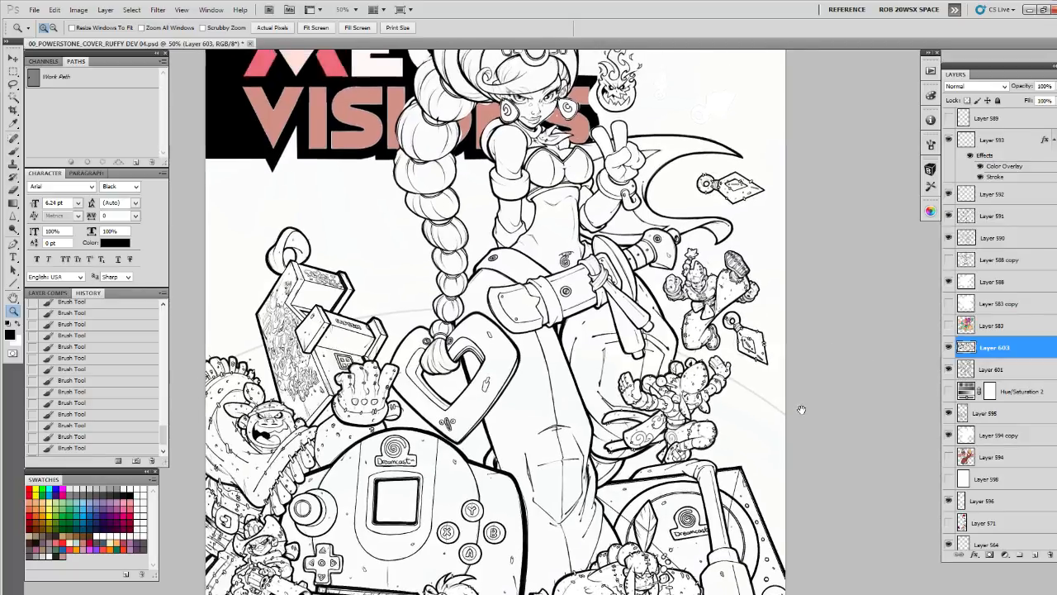
Hide Layer 595 and add a new empty layer directly above it
{"action": "left_click", "coordinate": [772, 323]}
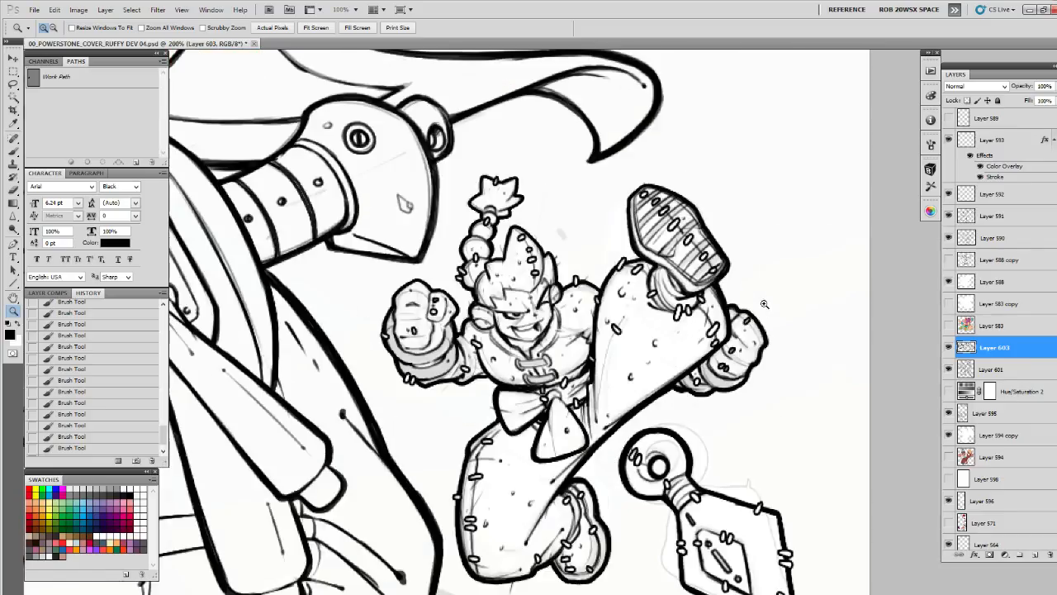
{"action": "key", "text": "b"}
{"action": "left_click", "coordinate": [948, 414]}
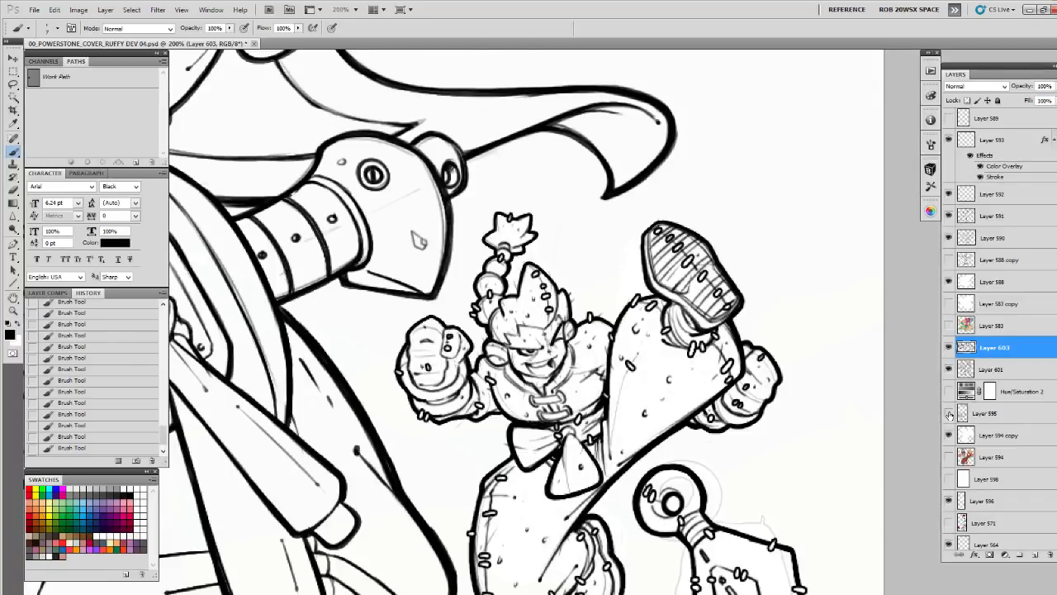
{"action": "left_click", "coordinate": [974, 413]}
{"action": "left_click", "coordinate": [1035, 555]}
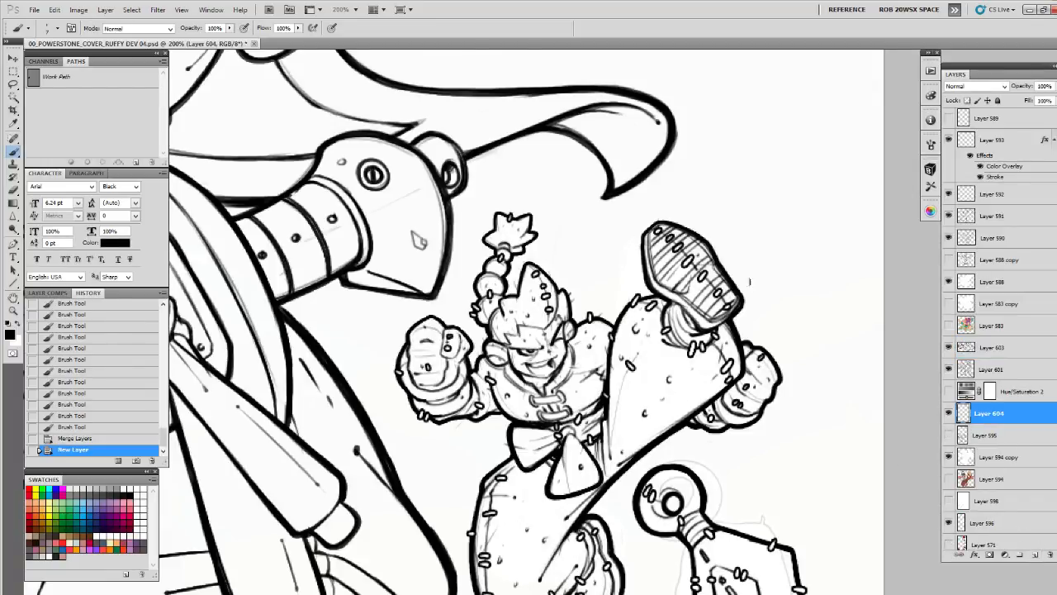
Paint small black debris specks around the kicking character's raised shoe, rear fist and the lower dagger's ring
{"action": "scroll", "coordinate": [744, 283], "scroll_direction": "up", "scroll_amount": 2}
{"action": "left_click_drag", "start_coordinate": [746, 295], "coordinate": [750, 302]}
{"action": "left_click_drag", "start_coordinate": [763, 312], "coordinate": [765, 217]}
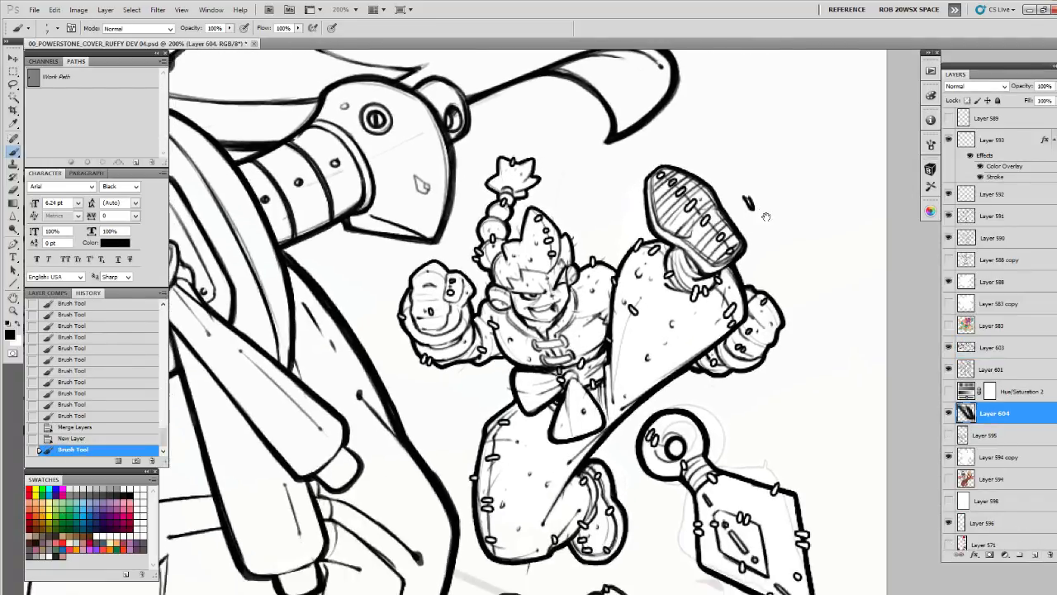
{"action": "left_click_drag", "start_coordinate": [812, 285], "coordinate": [810, 291]}
{"action": "left_click_drag", "start_coordinate": [730, 402], "coordinate": [769, 320]}
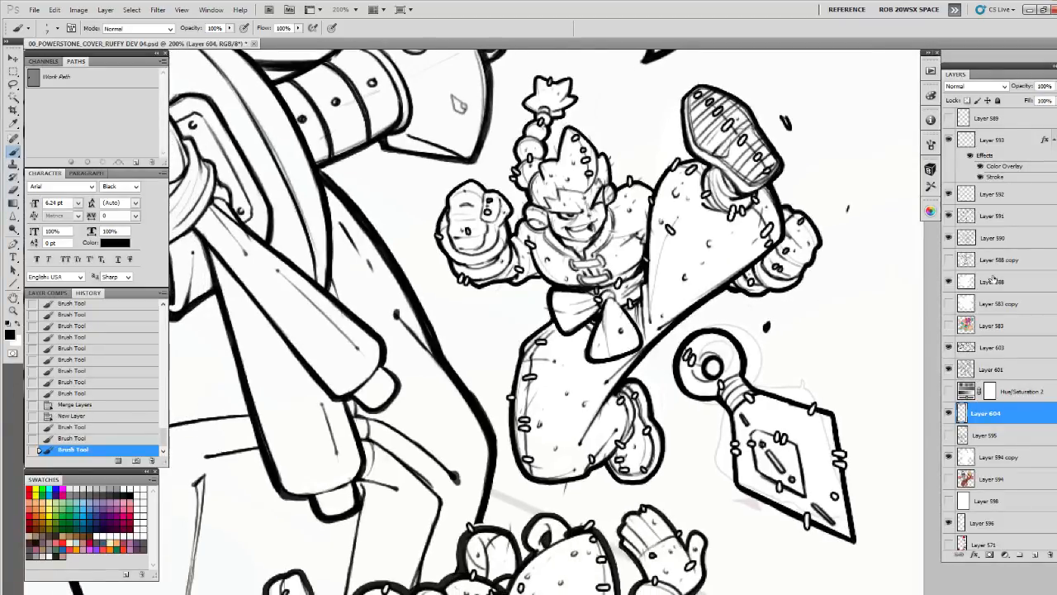
Select Layer 596, lasso the area between the rear fist and the lower dagger, and cut its pixels
{"action": "left_click", "coordinate": [948, 458]}
{"action": "left_click", "coordinate": [948, 281]}
{"action": "key", "text": "v"}
{"action": "left_click", "coordinate": [799, 392], "text": "ctrl"}
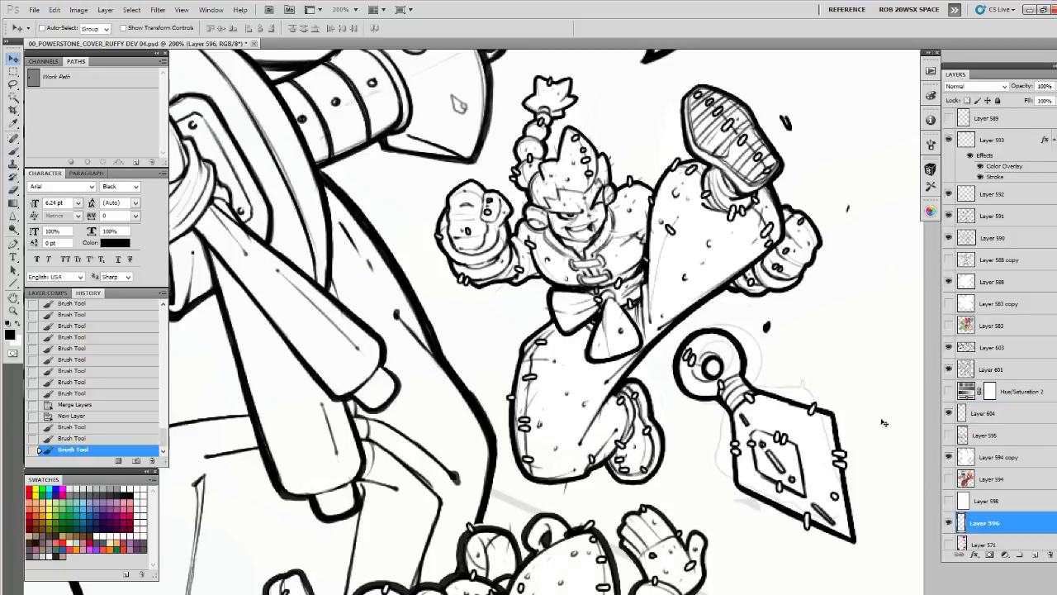
{"action": "key", "text": "l"}
{"action": "mouse_move", "coordinate": [740, 312]}
{"action": "left_mouse_down"}
{"action": "mouse_move", "coordinate": [855, 581]}
{"action": "mouse_move", "coordinate": [855, 315]}
{"action": "left_mouse_up"}
{"action": "key", "text": "ctrl+x"}
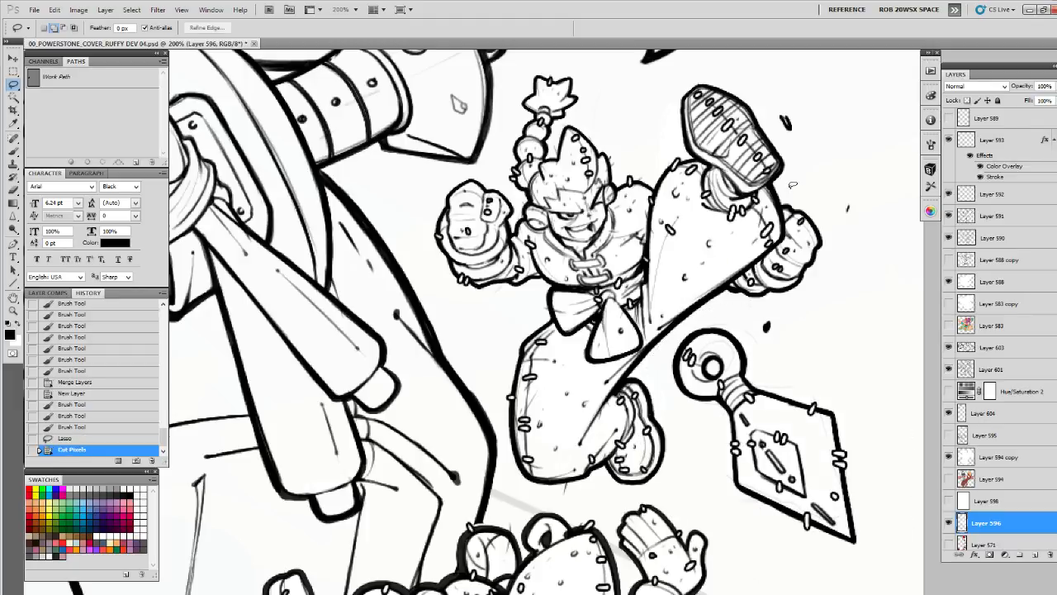
Lasso another area beside the kicking character's raised shoe on Layer 596 and cut its pixels
{"action": "mouse_move", "coordinate": [780, 159]}
{"action": "left_mouse_down"}
{"action": "mouse_move", "coordinate": [761, 372]}
{"action": "mouse_move", "coordinate": [777, 507]}
{"action": "left_mouse_up"}
{"action": "mouse_move", "coordinate": [830, 109]}
{"action": "left_mouse_down"}
{"action": "mouse_move", "coordinate": [525, 154]}
{"action": "mouse_move", "coordinate": [701, 283]}
{"action": "mouse_move", "coordinate": [862, 97]}
{"action": "left_mouse_up"}
{"action": "key", "text": "ctrl+x"}
{"action": "left_click_drag", "start_coordinate": [813, 498], "coordinate": [788, 259]}
{"action": "key", "text": "b"}
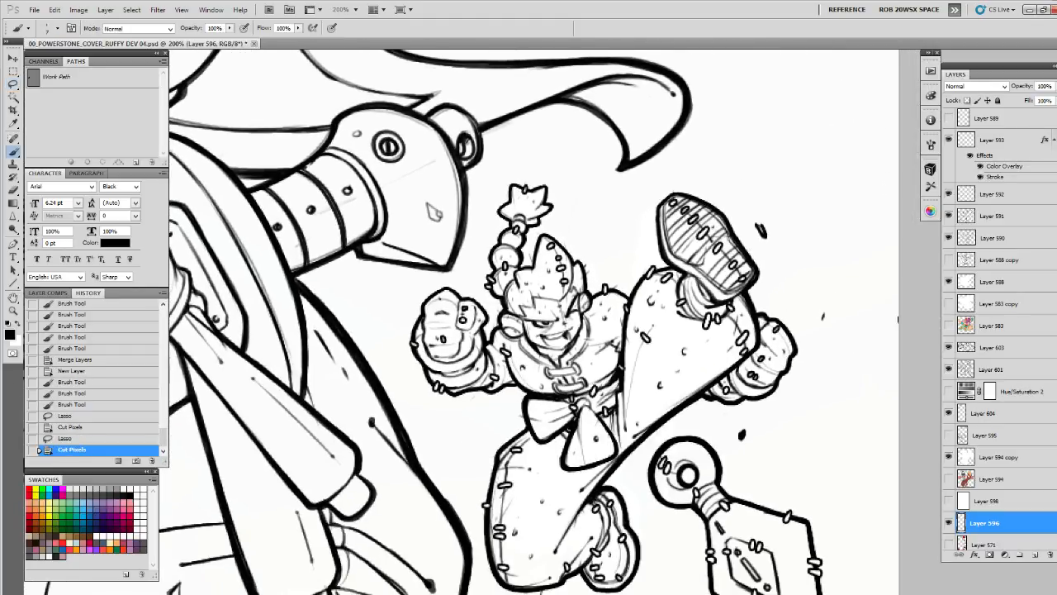
On Layer 604, paint small black debris specks below the kicking character, between the rear shoe and the lower character's hat
{"action": "left_click", "coordinate": [962, 412]}
{"action": "left_click_drag", "start_coordinate": [462, 455], "coordinate": [566, 366]}
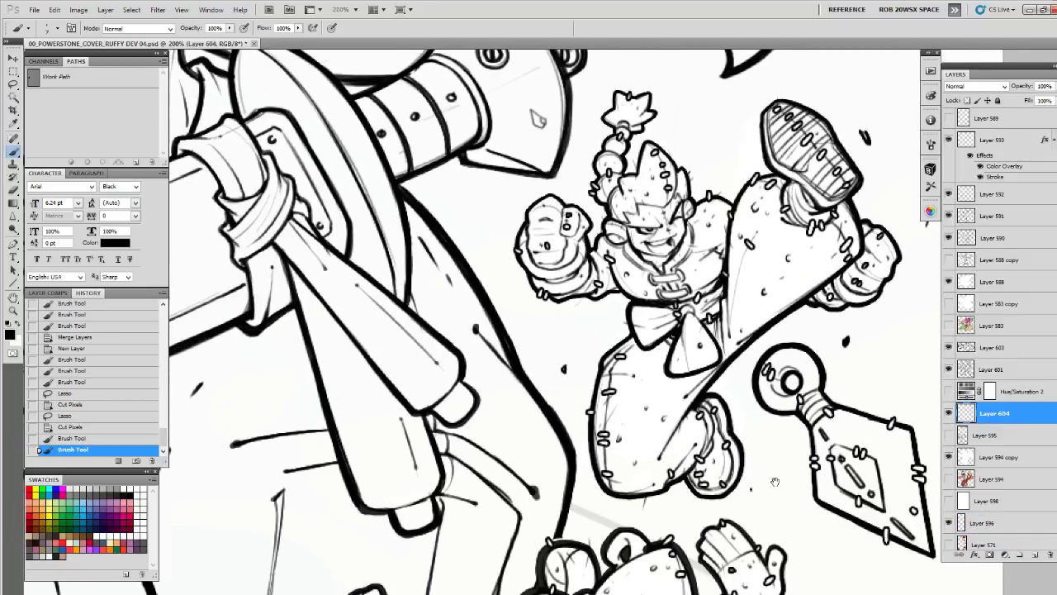
{"action": "left_click_drag", "start_coordinate": [753, 489], "coordinate": [731, 482]}
{"action": "left_click_drag", "start_coordinate": [672, 508], "coordinate": [707, 388]}
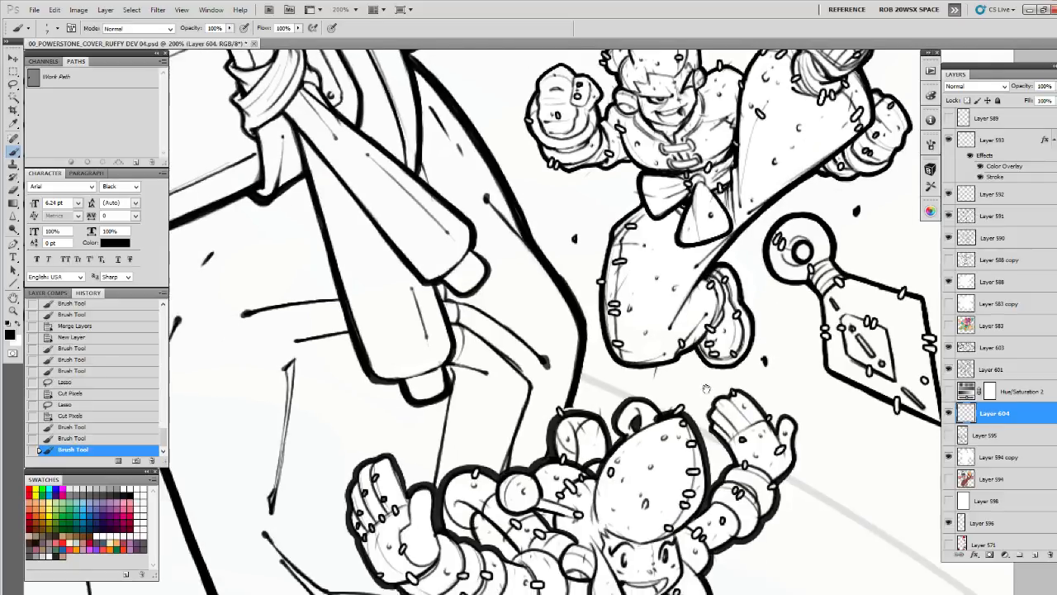
{"action": "left_click", "coordinate": [670, 392]}
{"action": "left_click_drag", "start_coordinate": [597, 382], "coordinate": [598, 389]}
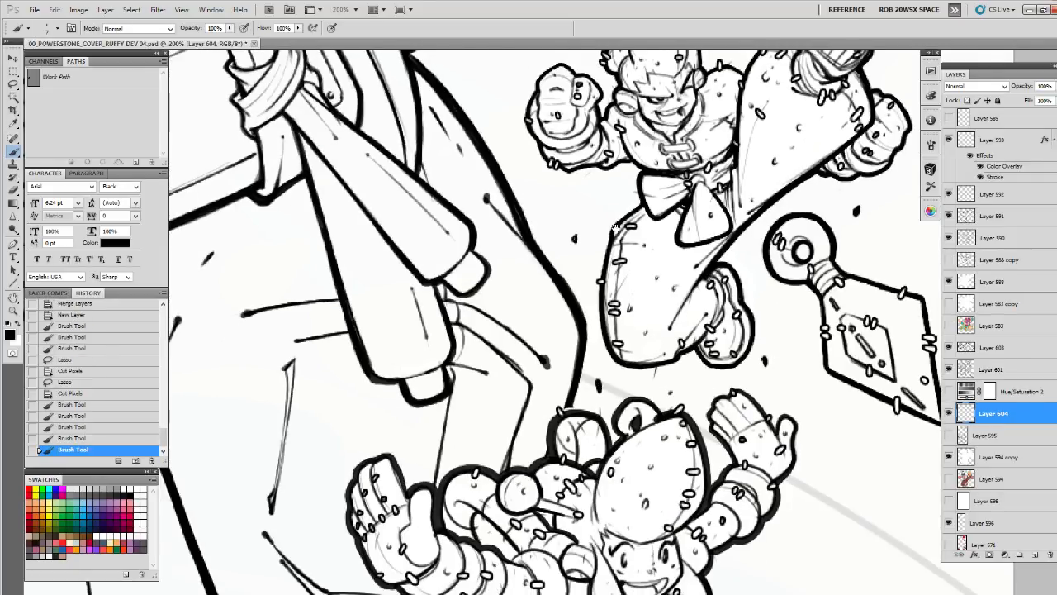
Paint small debris specks above the kicking character's front fist and around the topknot, undoing a misplaced one
{"action": "mouse_move", "coordinate": [498, 92]}
{"action": "left_mouse_down"}
{"action": "mouse_move", "coordinate": [542, 425]}
{"action": "mouse_move", "coordinate": [523, 403]}
{"action": "left_mouse_up"}
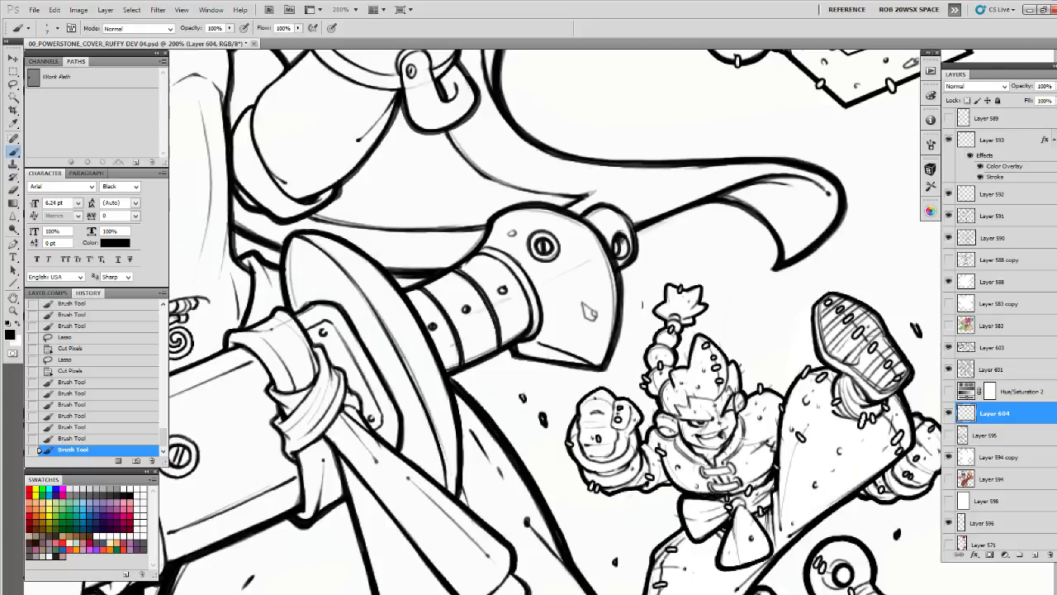
{"action": "left_click", "coordinate": [643, 304]}
{"action": "mouse_move", "coordinate": [671, 253]}
{"action": "left_mouse_down"}
{"action": "mouse_move", "coordinate": [675, 264]}
{"action": "mouse_move", "coordinate": [672, 254]}
{"action": "left_mouse_up"}
{"action": "key", "text": "ctrl+z"}
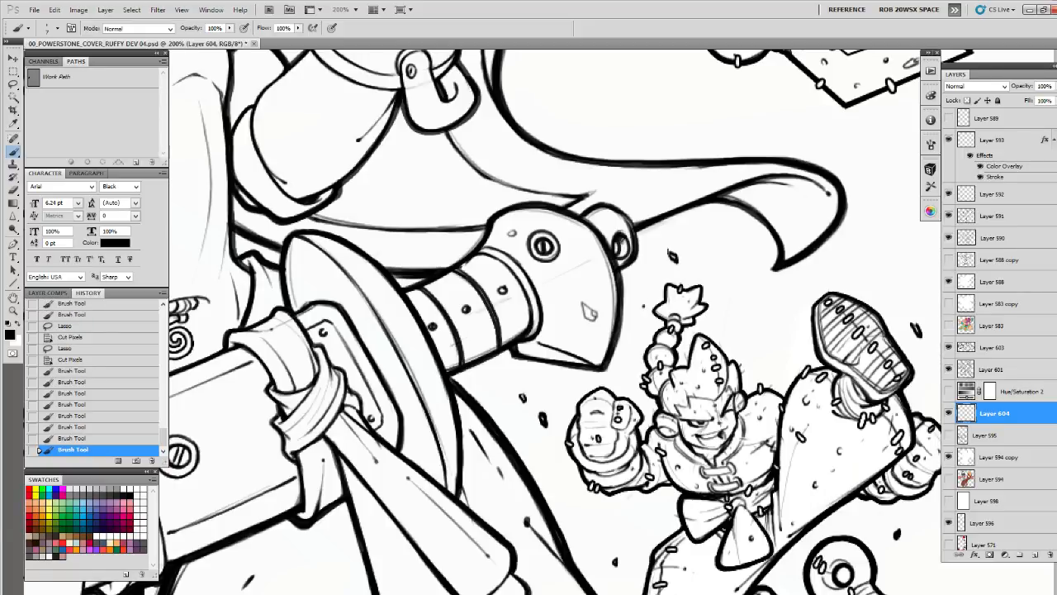
{"action": "left_click", "coordinate": [655, 244]}
Lasso and cut the unwanted specks above the kicking character's topknot and beside the rear fist on Layer 604
{"action": "mouse_move", "coordinate": [764, 348]}
{"action": "left_mouse_down"}
{"action": "mouse_move", "coordinate": [640, 297]}
{"action": "mouse_move", "coordinate": [606, 259]}
{"action": "left_mouse_up"}
{"action": "key", "text": "z"}
{"action": "left_click", "coordinate": [760, 334], "text": "alt"}
{"action": "left_click", "coordinate": [760, 334], "text": "alt"}
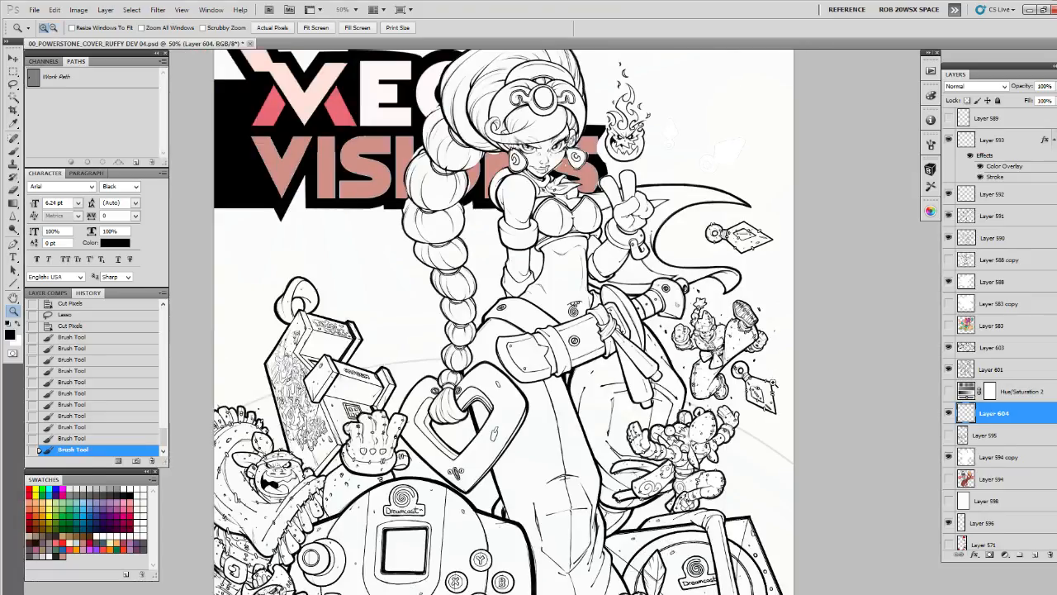
{"action": "left_click", "coordinate": [748, 354]}
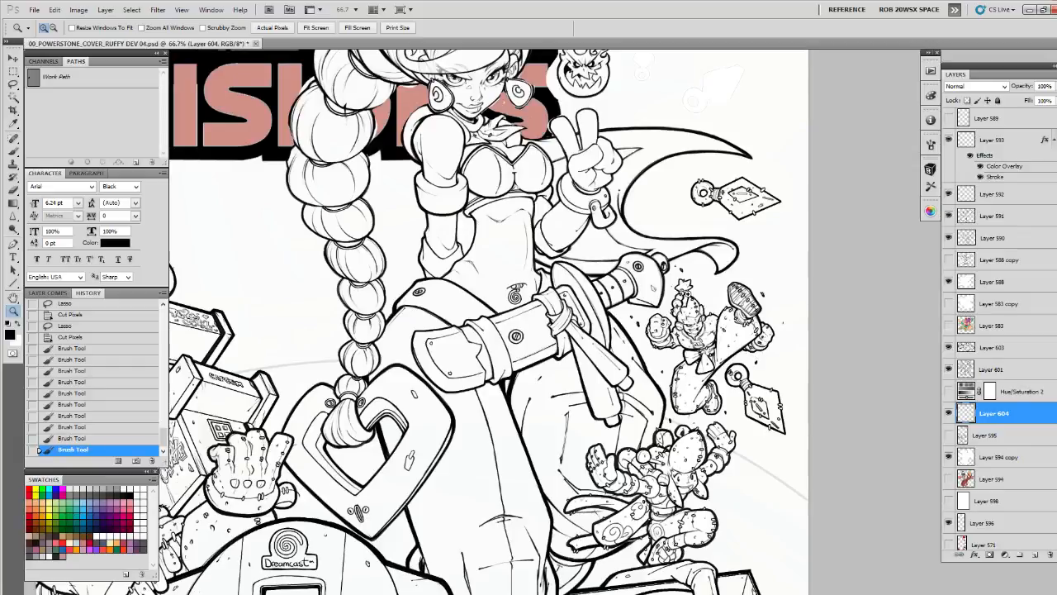
{"action": "key", "text": "l"}
{"action": "left_click_drag", "start_coordinate": [692, 259], "coordinate": [695, 262]}
{"action": "key", "text": "ctrl+x"}
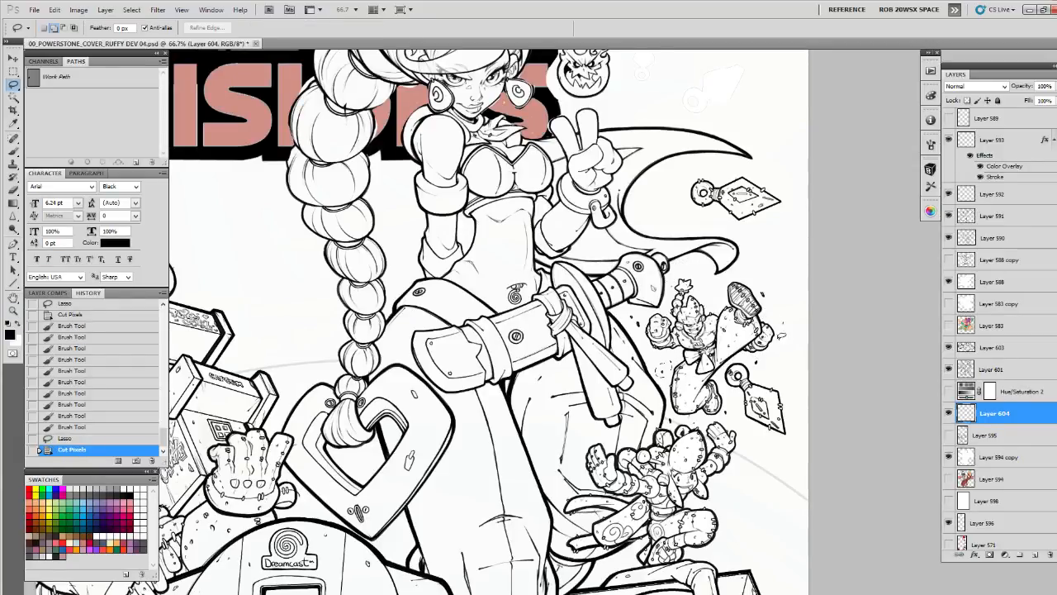
{"action": "mouse_move", "coordinate": [781, 336]}
{"action": "left_mouse_down"}
{"action": "mouse_move", "coordinate": [784, 353]}
{"action": "mouse_move", "coordinate": [783, 340]}
{"action": "left_mouse_up"}
{"action": "key", "text": "ctrl+x"}
Paint small debris specks beside the lower character's bent knee and near the outstretched hand
{"action": "left_click_drag", "start_coordinate": [778, 382], "coordinate": [811, 313]}
{"action": "key", "text": "z"}
{"action": "left_click", "coordinate": [753, 455]}
{"action": "key", "text": "b"}
{"action": "left_click_drag", "start_coordinate": [759, 465], "coordinate": [757, 471]}
{"action": "left_click", "coordinate": [758, 472], "text": "ctrl"}
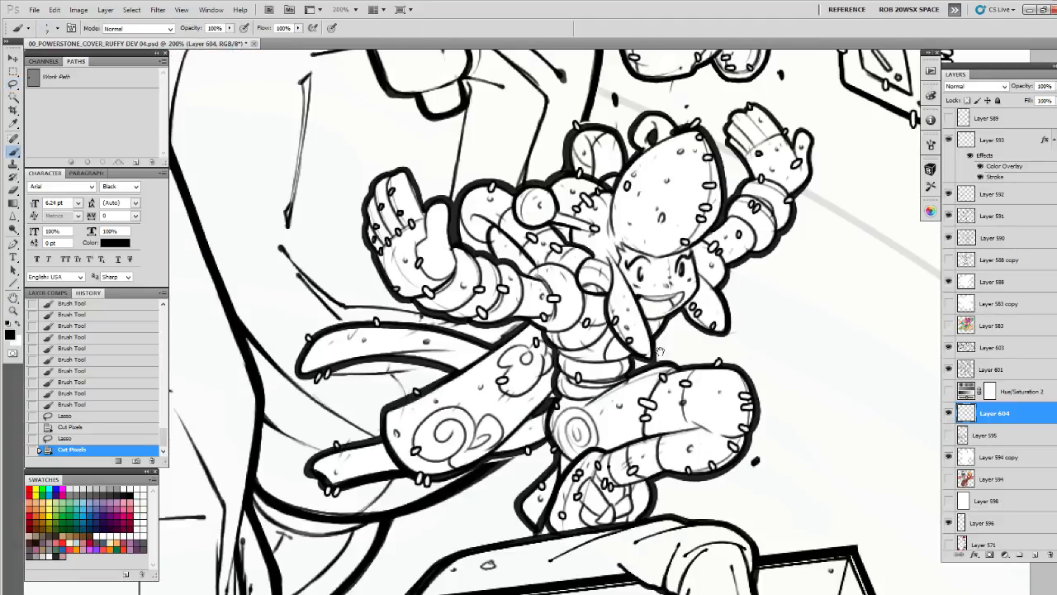
{"action": "left_click", "coordinate": [347, 172]}
{"action": "mouse_move", "coordinate": [347, 168]}
{"action": "left_mouse_down"}
{"action": "mouse_move", "coordinate": [349, 180]}
{"action": "mouse_move", "coordinate": [330, 177]}
{"action": "left_mouse_up"}
Review the whole cover's line art to check how the debris specks sit in the composition
{"action": "left_click", "coordinate": [575, 290], "text": "ctrl+alt"}
{"action": "left_click", "coordinate": [575, 290], "text": "ctrl+alt"}
{"action": "left_click", "coordinate": [578, 295], "text": "ctrl+alt"}
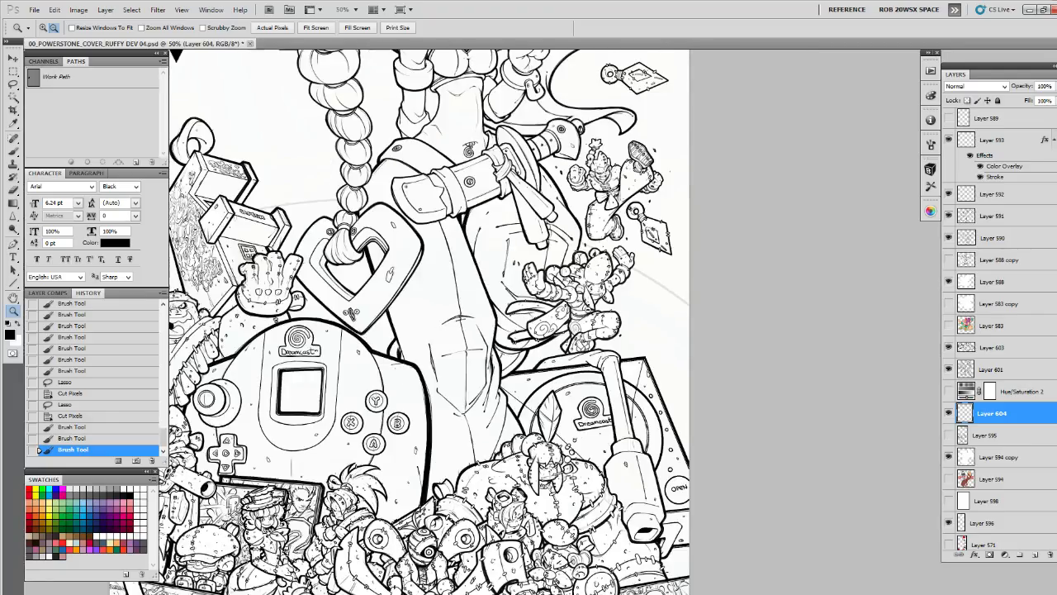
{"action": "left_click", "coordinate": [593, 323], "text": "ctrl+alt"}
{"action": "left_click", "coordinate": [633, 398]}
{"action": "left_click_drag", "start_coordinate": [617, 401], "coordinate": [826, 406]}
{"action": "left_click", "coordinate": [866, 392], "text": "alt"}
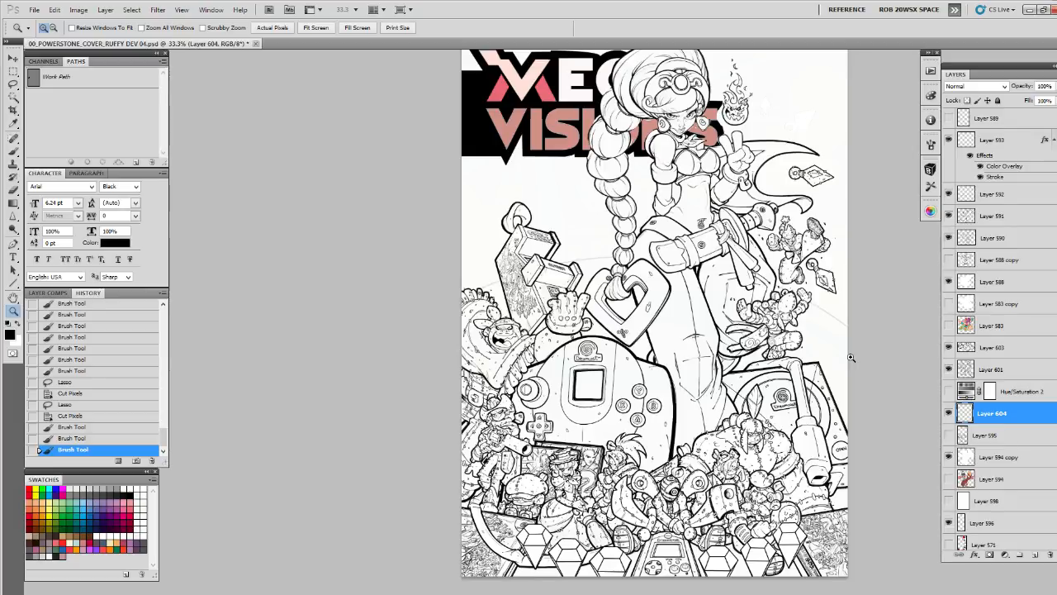
Add a new empty layer directly above Layer 601 for inking around the kicking character
{"action": "left_click", "coordinate": [811, 409]}
{"action": "left_click", "coordinate": [820, 237]}
{"action": "left_click_drag", "start_coordinate": [819, 248], "coordinate": [723, 342]}
{"action": "left_click", "coordinate": [708, 330]}
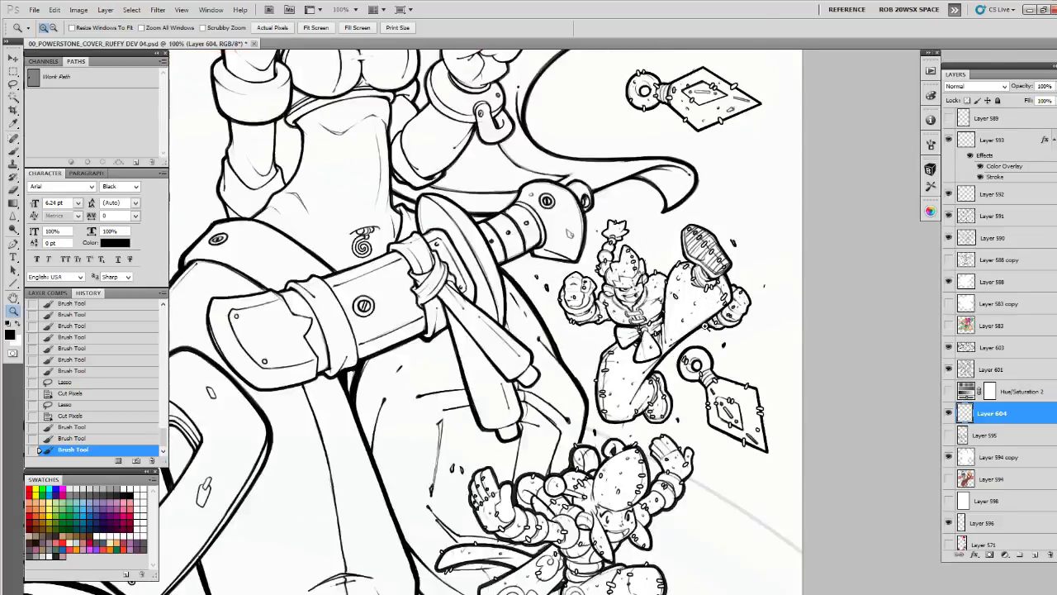
{"action": "left_click", "coordinate": [702, 343]}
{"action": "left_click", "coordinate": [702, 342]}
{"action": "key", "text": "b"}
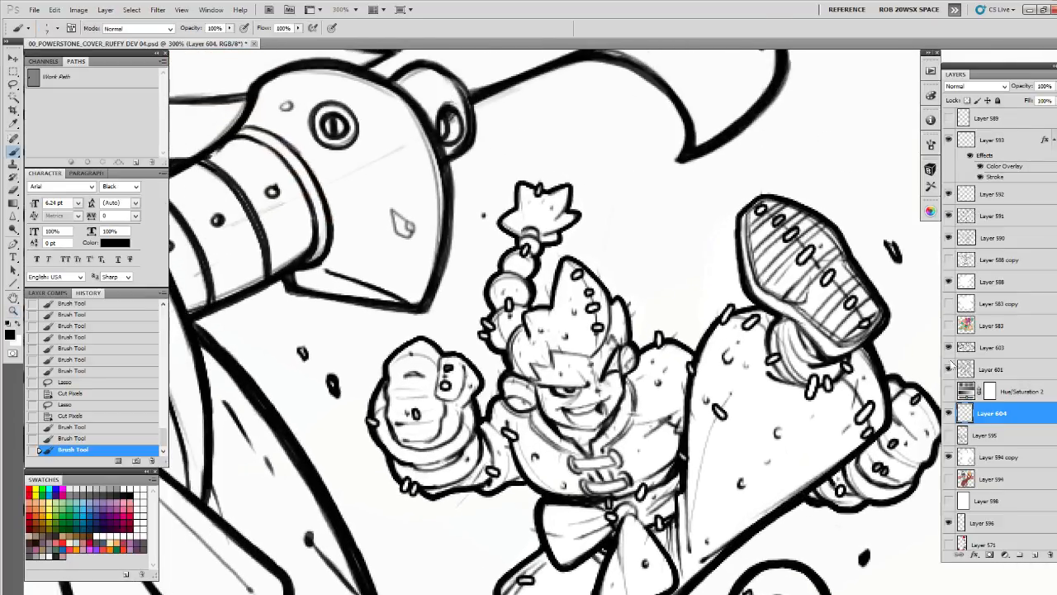
{"action": "left_click", "coordinate": [1034, 560]}
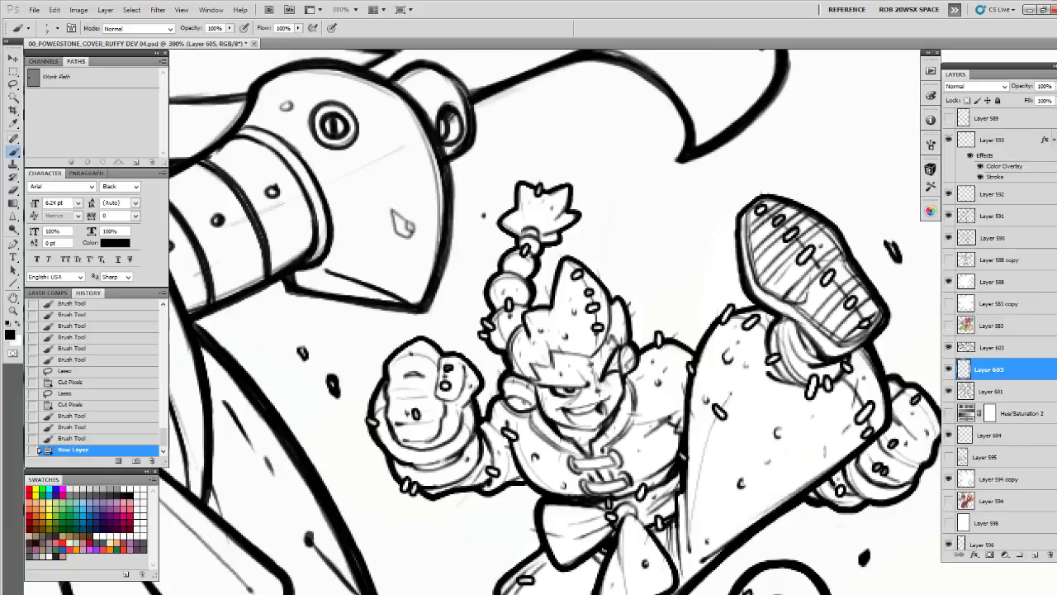
Ink a small rounded cylindrical shape with an oval opening behind the kicking character's front fist on Layer 605
{"action": "mouse_move", "coordinate": [553, 537]}
{"action": "left_mouse_down"}
{"action": "mouse_move", "coordinate": [580, 386]}
{"action": "mouse_move", "coordinate": [652, 339]}
{"action": "mouse_move", "coordinate": [659, 418]}
{"action": "left_mouse_up"}
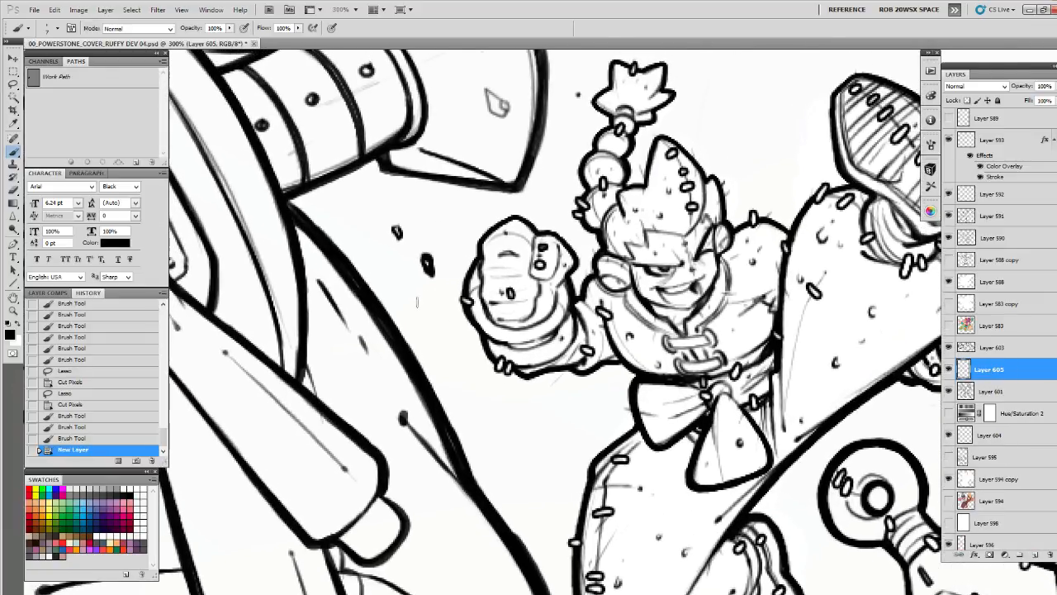
{"action": "mouse_move", "coordinate": [417, 302]}
{"action": "left_mouse_down"}
{"action": "mouse_move", "coordinate": [428, 331]}
{"action": "mouse_move", "coordinate": [467, 310]}
{"action": "left_mouse_up"}
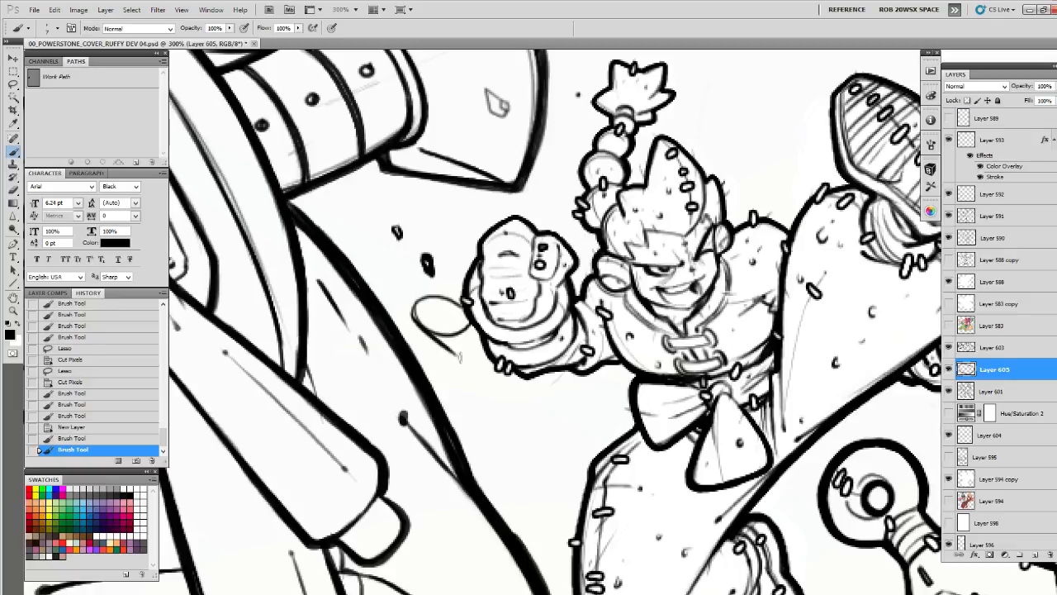
{"action": "mouse_move", "coordinate": [459, 357]}
{"action": "left_mouse_down"}
{"action": "mouse_move", "coordinate": [446, 345]}
{"action": "mouse_move", "coordinate": [482, 363]}
{"action": "mouse_move", "coordinate": [457, 317]}
{"action": "mouse_move", "coordinate": [454, 328]}
{"action": "mouse_move", "coordinate": [417, 294]}
{"action": "mouse_move", "coordinate": [438, 344]}
{"action": "left_mouse_up"}
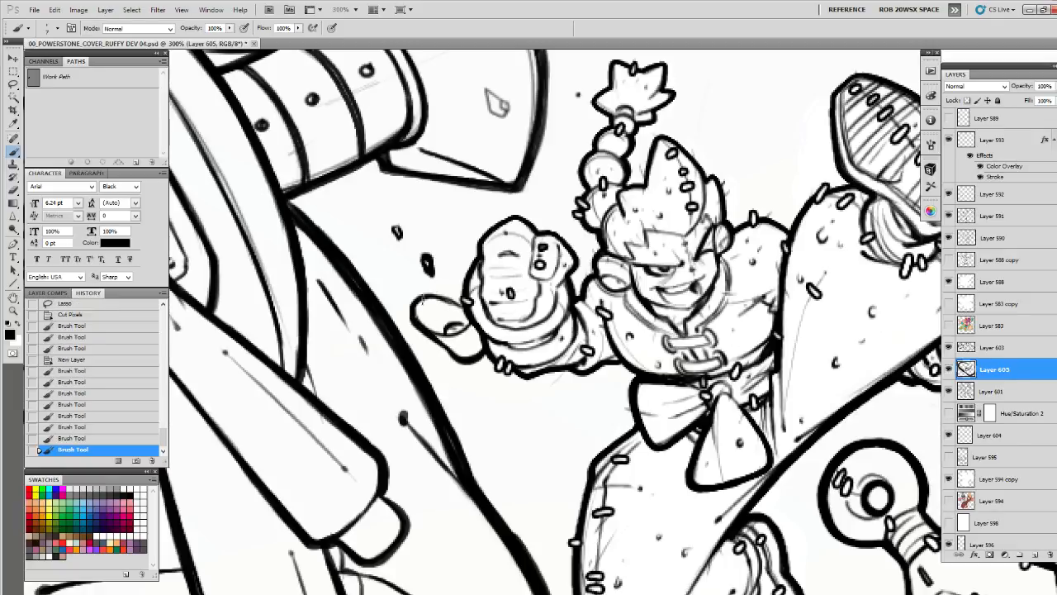
{"action": "mouse_move", "coordinate": [464, 306]}
{"action": "left_mouse_down"}
{"action": "mouse_move", "coordinate": [437, 293]}
{"action": "mouse_move", "coordinate": [411, 315]}
{"action": "mouse_move", "coordinate": [454, 360]}
{"action": "mouse_move", "coordinate": [467, 354]}
{"action": "left_mouse_up"}
{"action": "left_click_drag", "start_coordinate": [471, 334], "coordinate": [475, 351]}
{"action": "left_click_drag", "start_coordinate": [436, 309], "coordinate": [441, 322]}
{"action": "key", "text": "z"}
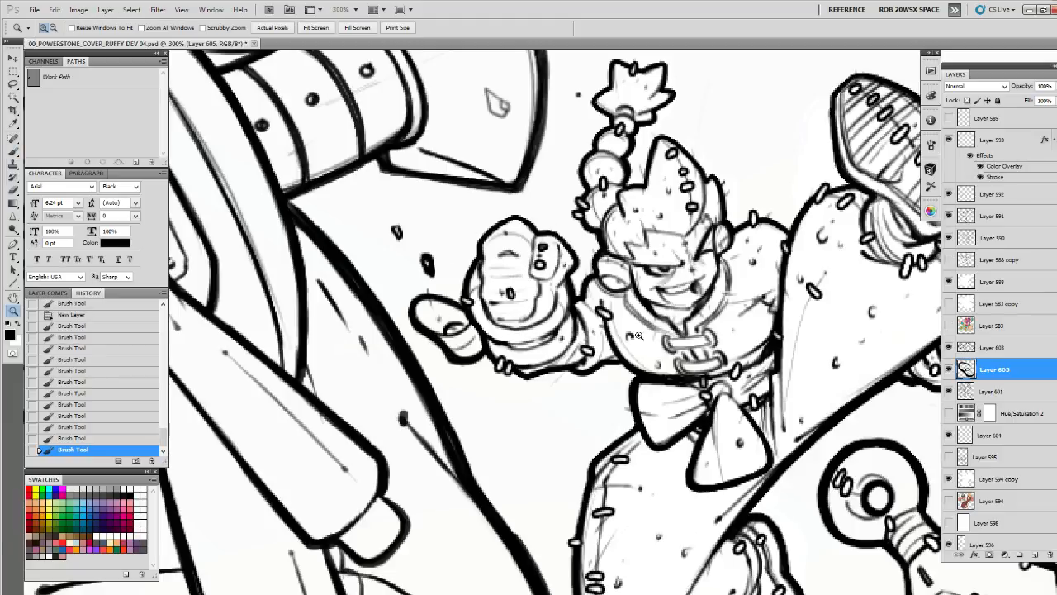
Merge Layers 603, 605 and 601 into one layer and toggle its visibility to check the result
{"action": "left_click", "coordinate": [625, 343], "text": "alt"}
{"action": "left_click", "coordinate": [627, 346], "text": "alt"}
{"action": "left_click", "coordinate": [632, 350], "text": "alt"}
{"action": "left_click_drag", "start_coordinate": [725, 412], "coordinate": [809, 309]}
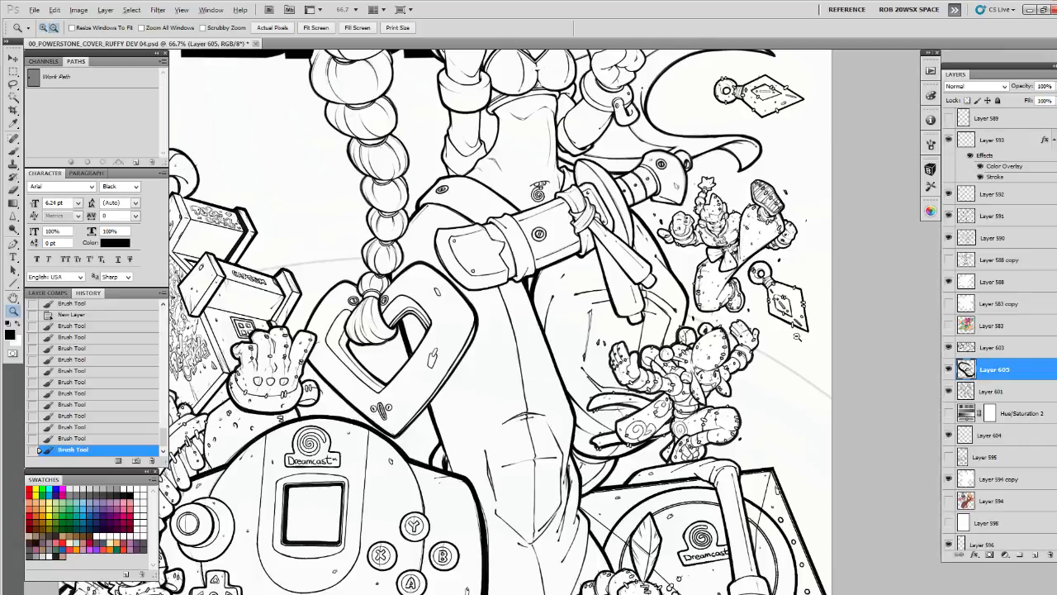
{"action": "left_click", "coordinate": [797, 337], "text": "alt"}
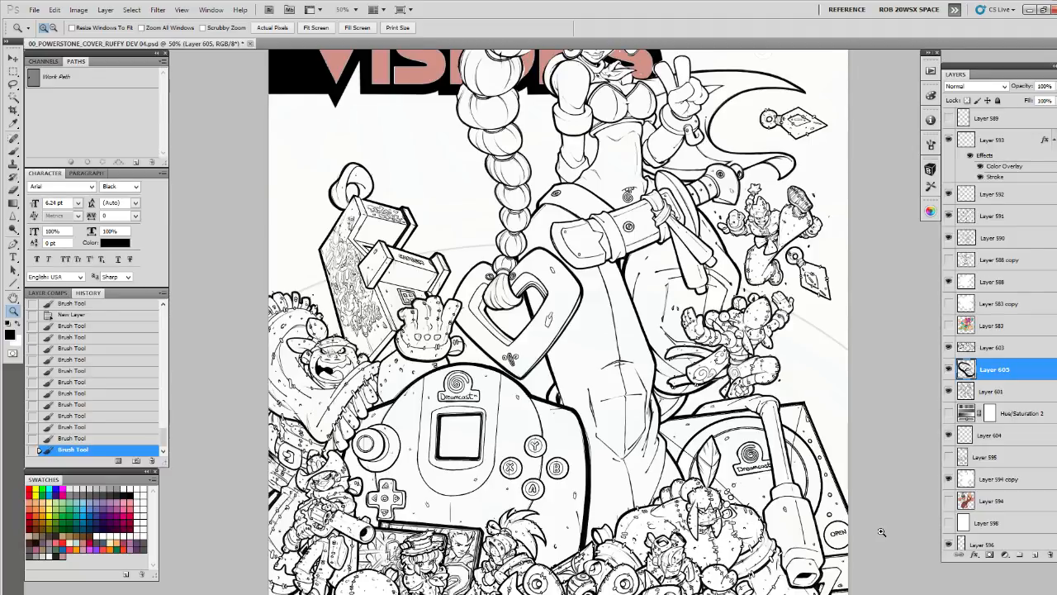
{"action": "left_click", "coordinate": [987, 352]}
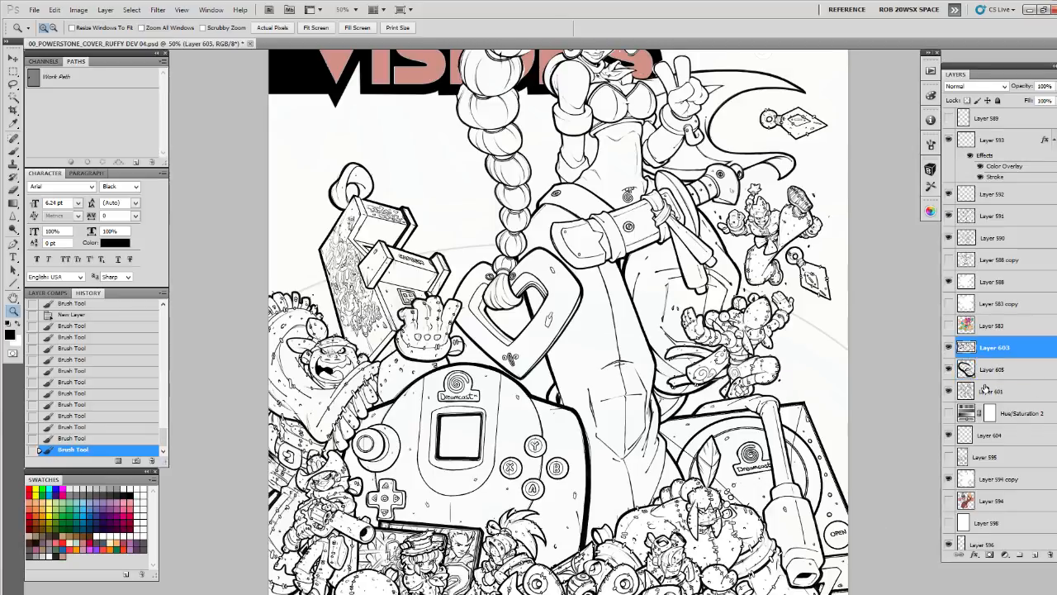
{"action": "left_click", "coordinate": [985, 389], "text": "shift"}
{"action": "key", "text": "ctrl+e"}
{"action": "left_click", "coordinate": [948, 347]}
{"action": "left_click", "coordinate": [949, 348]}
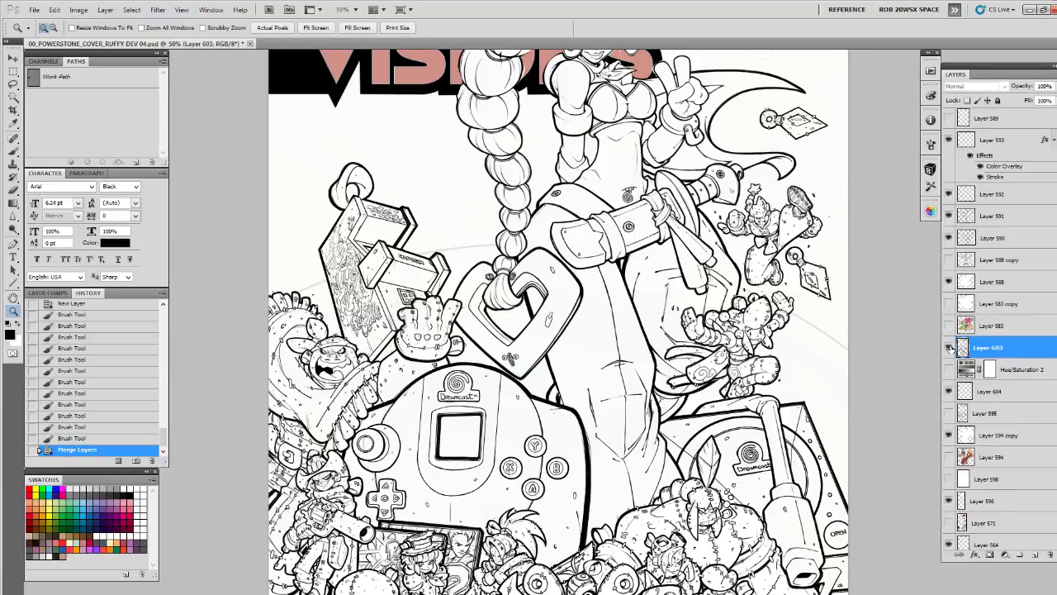
Check what Layer 588 contains, then merge Layers 590, 591, 592 and 593 into one layer
{"action": "left_click", "coordinate": [948, 281]}
{"action": "left_click", "coordinate": [948, 281]}
{"action": "left_click", "coordinate": [948, 238]}
{"action": "left_click", "coordinate": [948, 238]}
{"action": "left_click", "coordinate": [980, 237]}
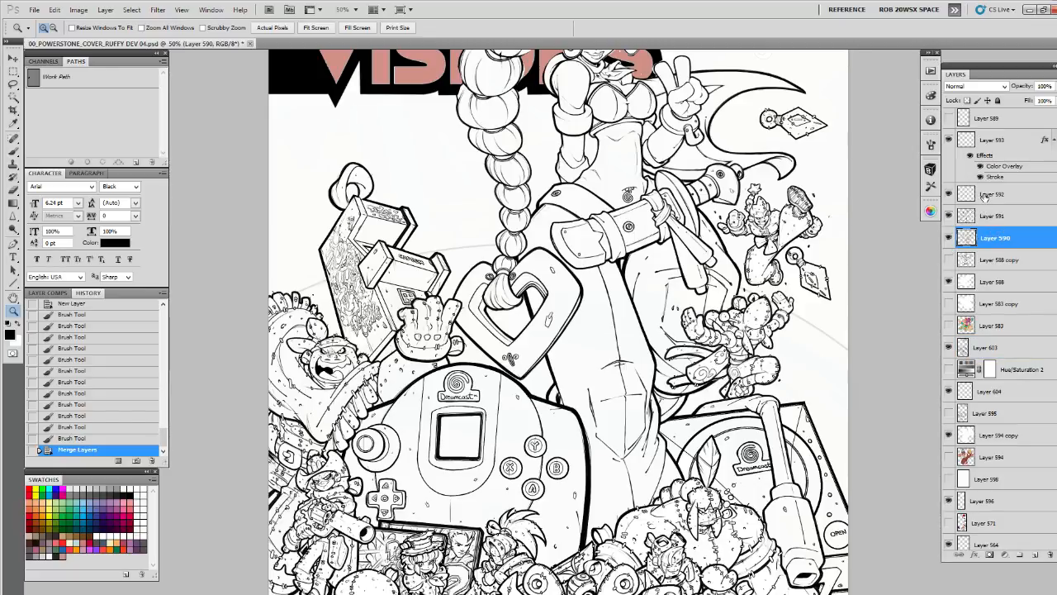
{"action": "left_click", "coordinate": [982, 196], "text": "shift"}
{"action": "left_click", "coordinate": [999, 142], "text": "shift"}
{"action": "key", "text": "ctrl+e"}
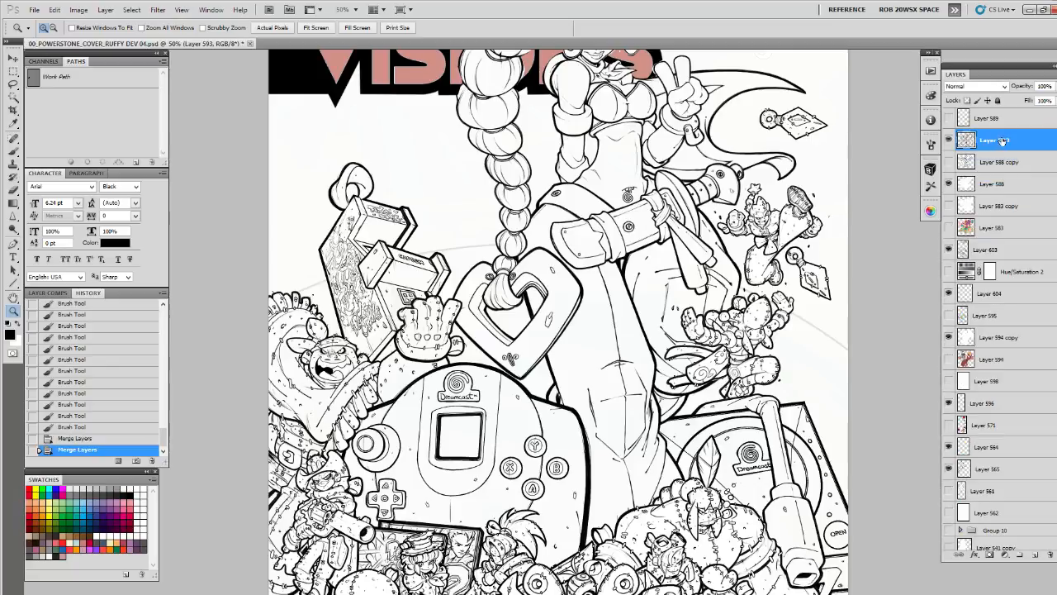
Reorder the ink layers and merge Layer 593 successively down into Layers 588, 603 and 604, below the Hue/Saturation 2 adjustment
{"action": "left_click_drag", "start_coordinate": [1002, 141], "coordinate": [995, 228]}
{"action": "key", "text": "ctrl+e"}
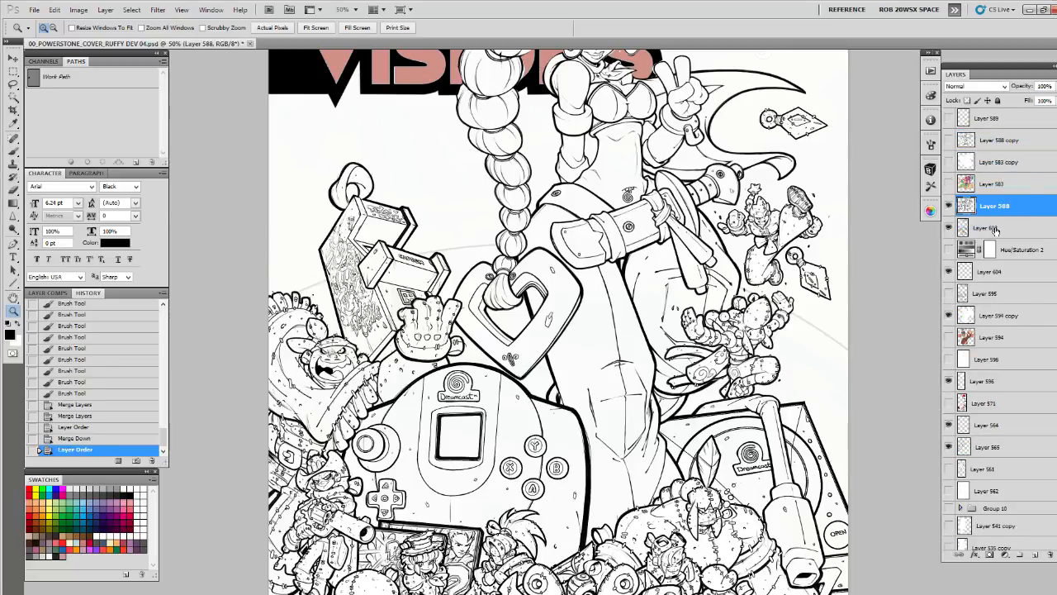
{"action": "key", "text": "ctrl+e"}
{"action": "left_click", "coordinate": [947, 205]}
{"action": "left_click", "coordinate": [948, 206]}
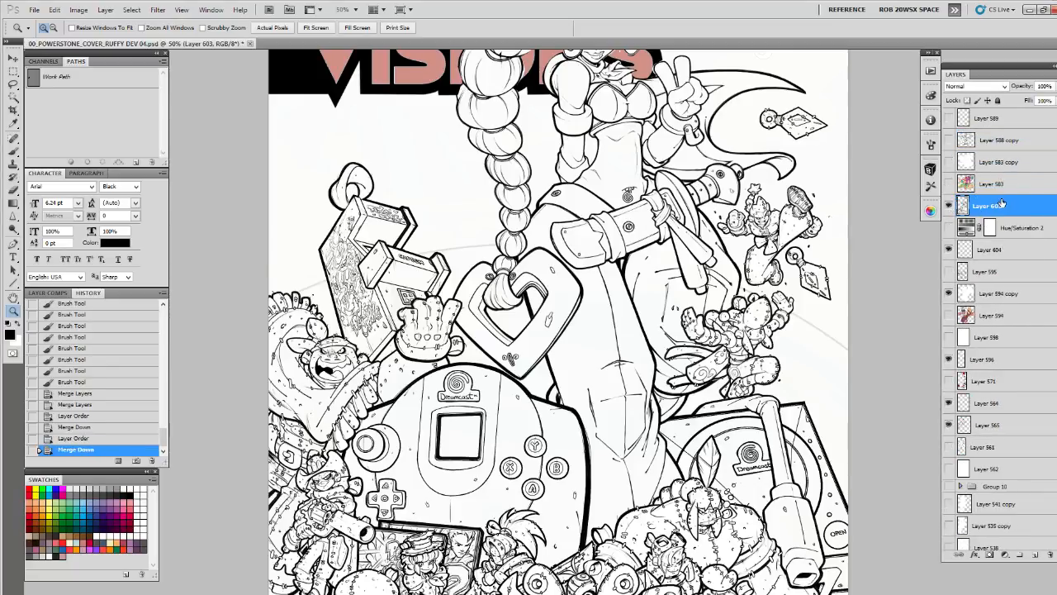
{"action": "left_click_drag", "start_coordinate": [1002, 204], "coordinate": [1006, 239]}
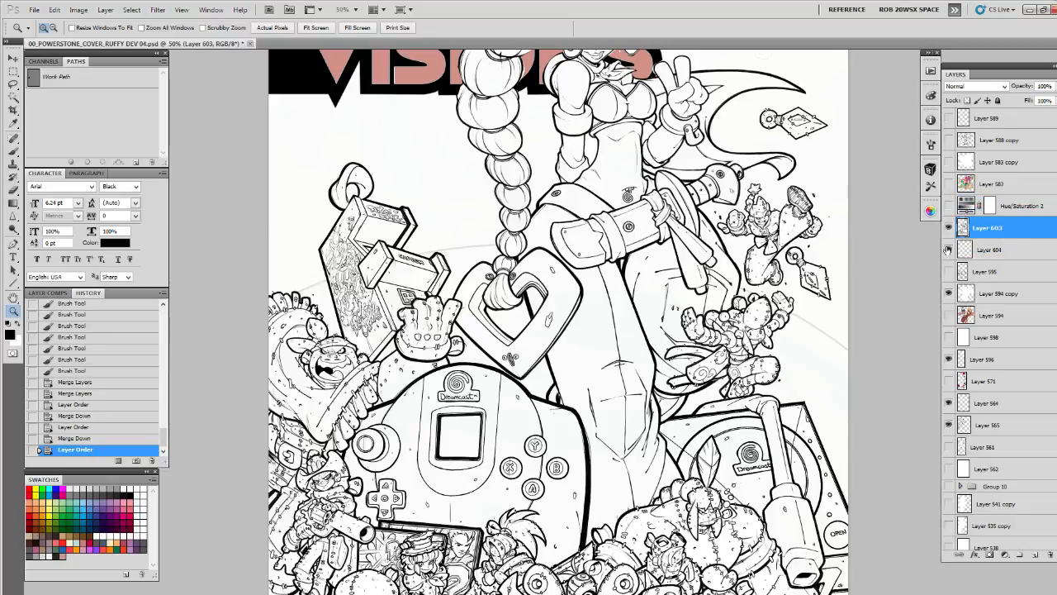
{"action": "key", "text": "ctrl+e"}
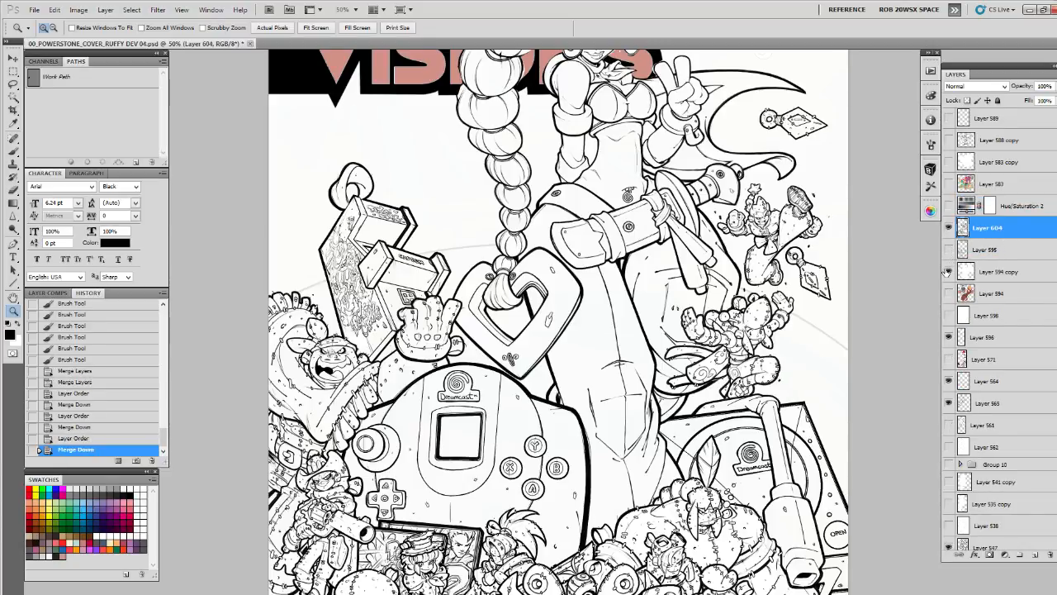
Move Layer 604 directly above Layer 594 copy and hide Layer 594 copy
{"action": "left_click_drag", "start_coordinate": [989, 234], "coordinate": [983, 261]}
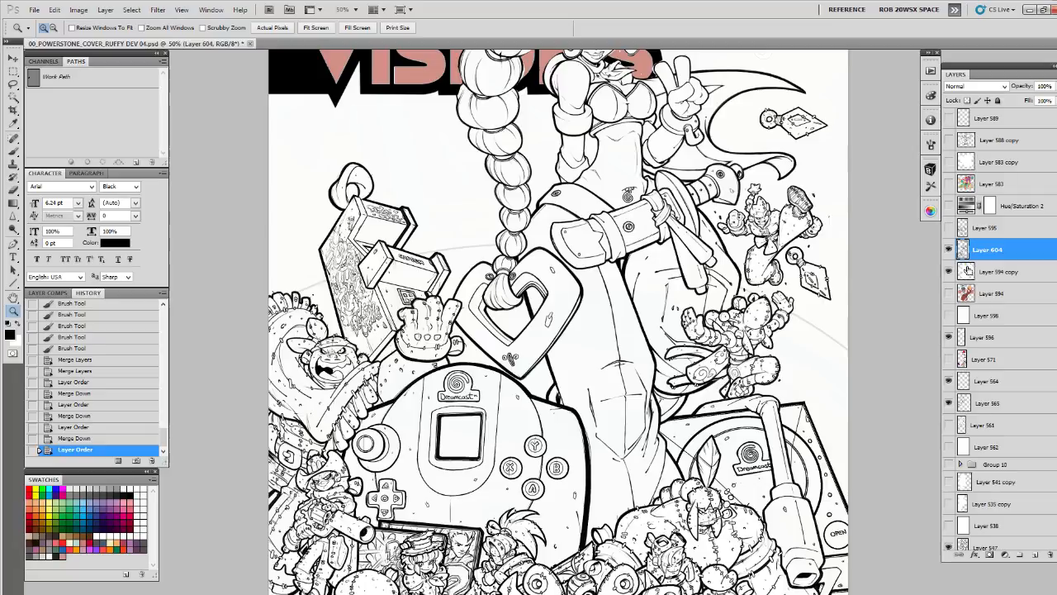
{"action": "left_click", "coordinate": [966, 271], "text": "ctrl"}
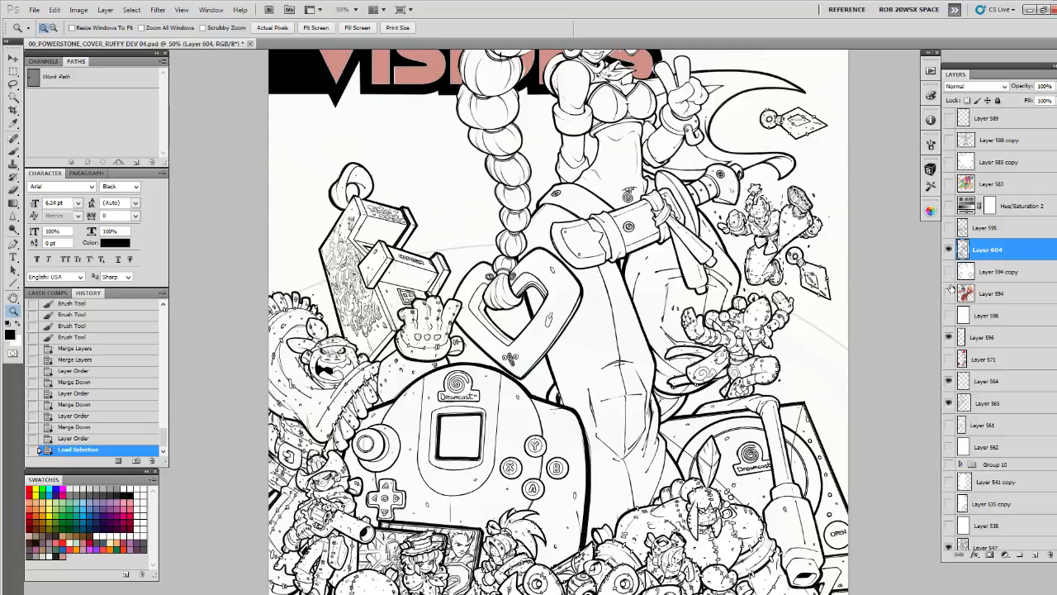
{"action": "key", "text": "ctrl+d"}
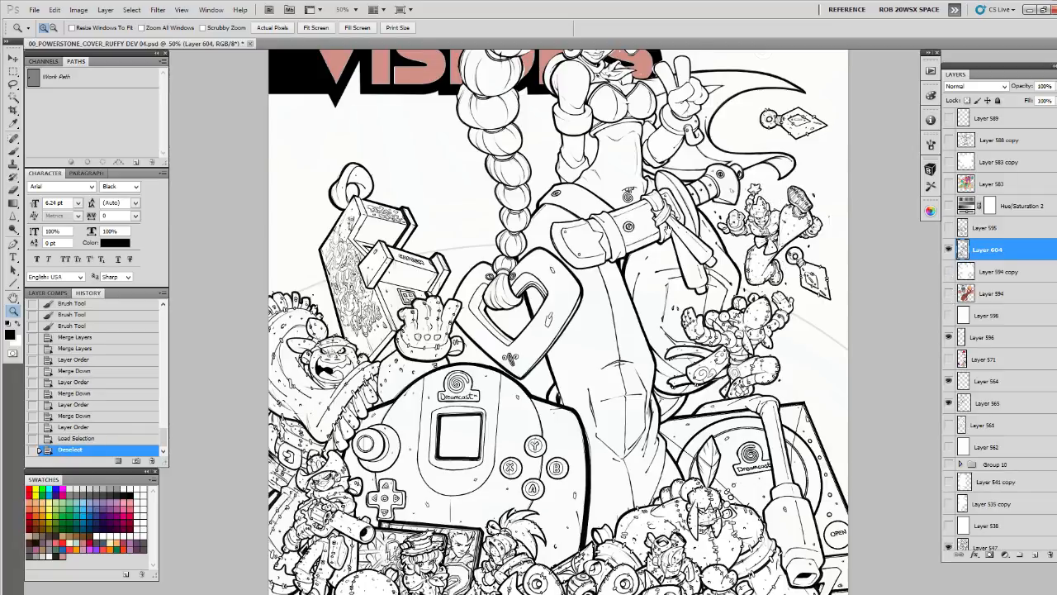
Inspect the two faint ring-ended blades beside the flaming head, toggling Layers 596 and 571 to see what each contributes
{"action": "left_click_drag", "start_coordinate": [687, 205], "coordinate": [662, 351]}
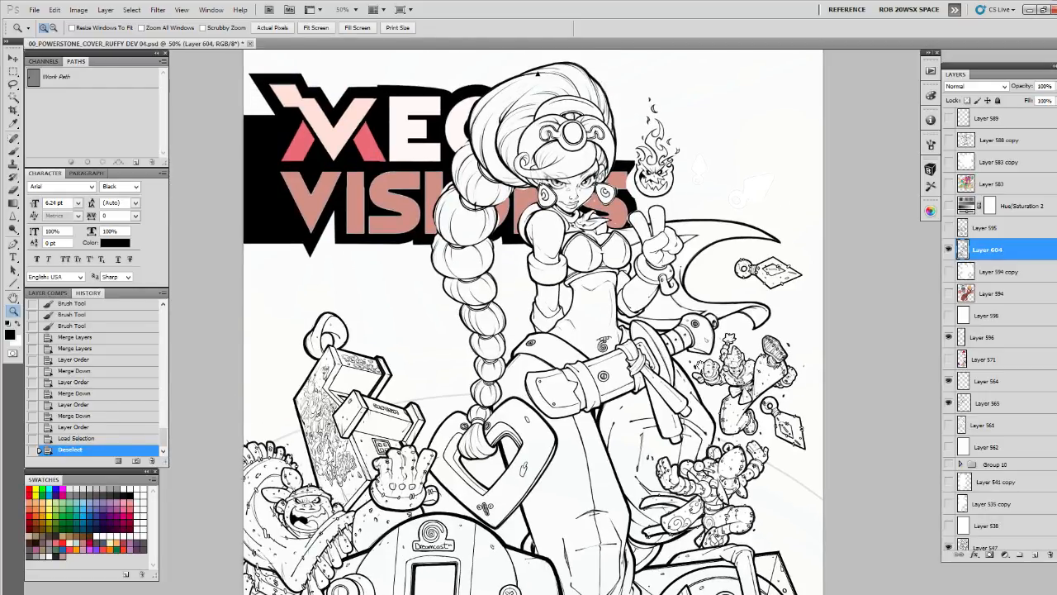
{"action": "left_click_drag", "start_coordinate": [532, 397], "coordinate": [555, 241]}
{"action": "scroll", "coordinate": [545, 314], "scroll_direction": "up", "scroll_amount": 4}
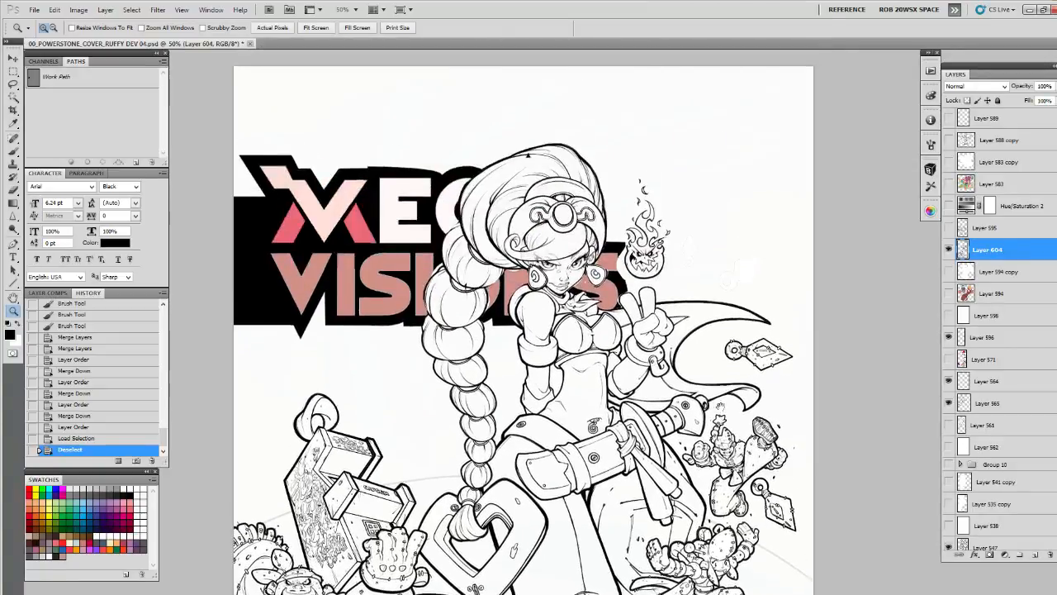
{"action": "left_click", "coordinate": [755, 284]}
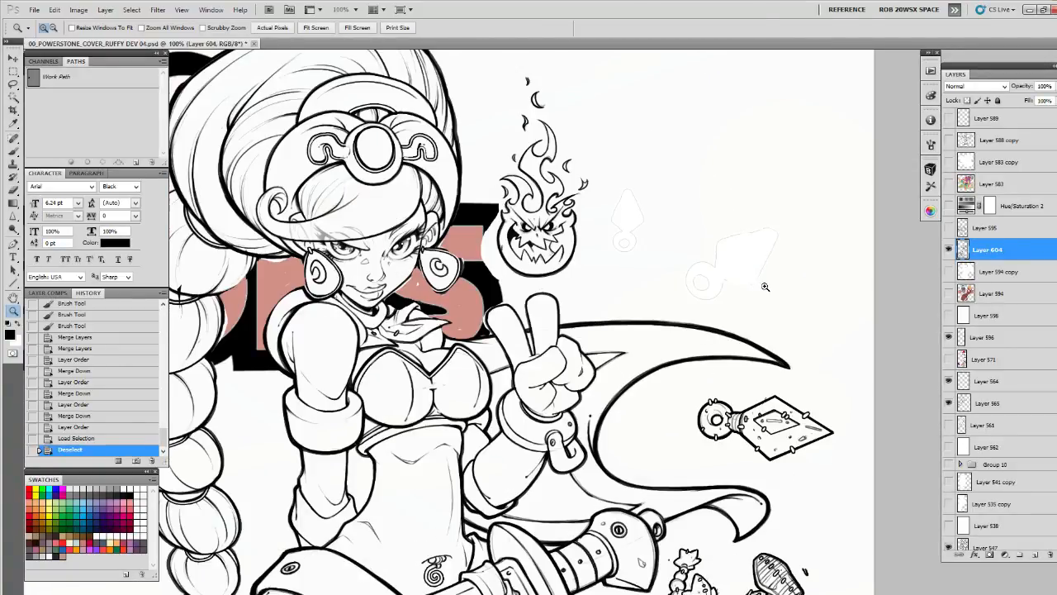
{"action": "left_click", "coordinate": [949, 337]}
{"action": "left_click", "coordinate": [948, 359]}
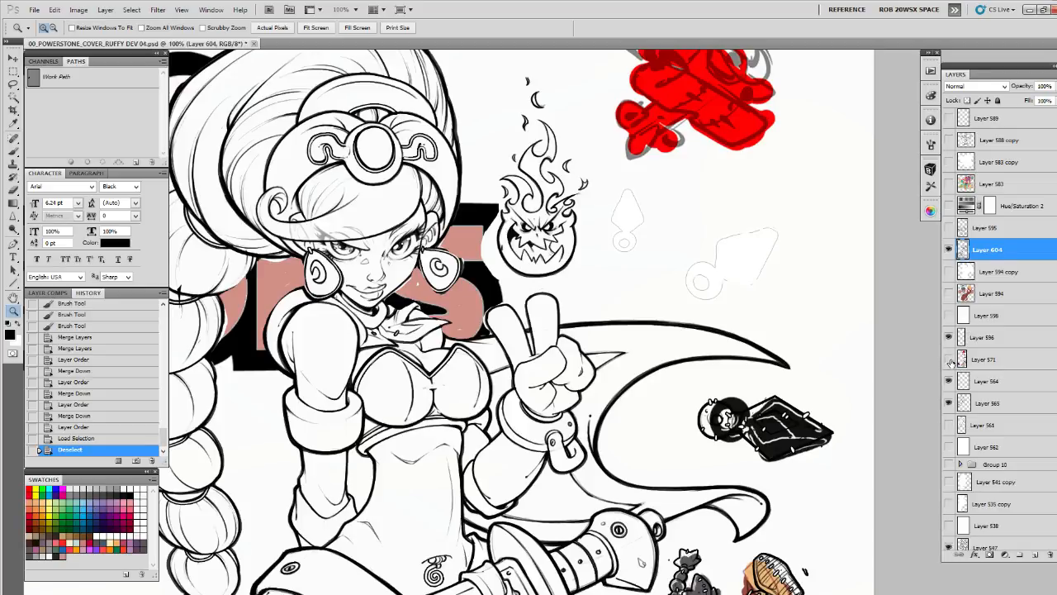
{"action": "left_click", "coordinate": [949, 359]}
{"action": "left_click", "coordinate": [949, 359]}
Copy the two lassoed ring-ended blades from Layer 571 onto their own layer and hide Layer 571
{"action": "left_click", "coordinate": [987, 359]}
{"action": "key", "text": "l"}
{"action": "mouse_move", "coordinate": [778, 317]}
{"action": "left_mouse_down"}
{"action": "mouse_move", "coordinate": [633, 161]}
{"action": "mouse_move", "coordinate": [677, 298]}
{"action": "left_mouse_up"}
{"action": "key", "text": "ctrl+j"}
{"action": "left_click", "coordinate": [949, 380]}
Set Layer 596's opacity to 86% and add a new layer above Layer 604 for inking
{"action": "left_click", "coordinate": [983, 337]}
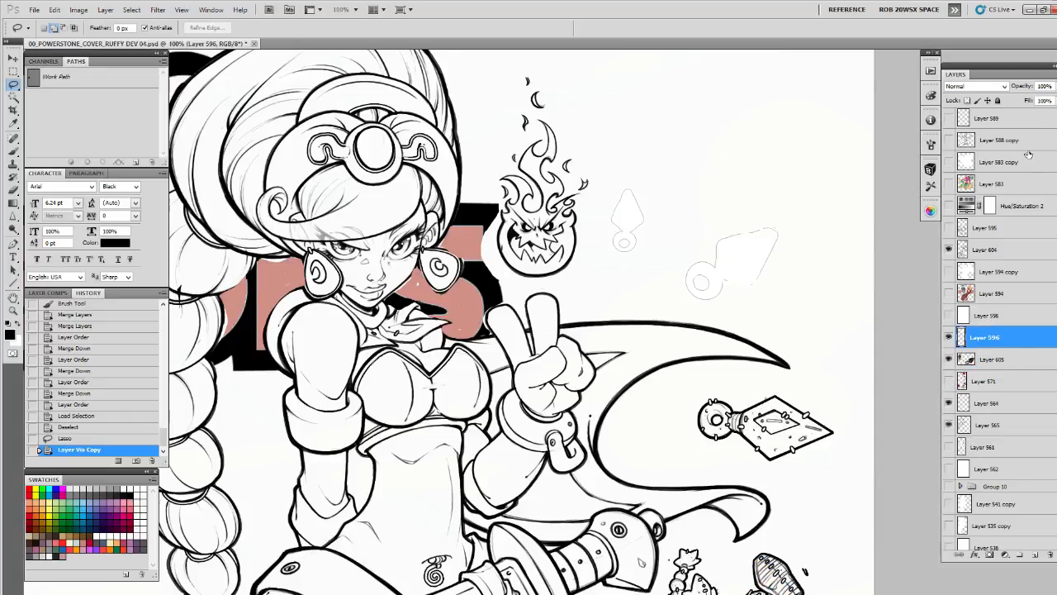
{"action": "left_click", "coordinate": [1053, 86]}
{"action": "left_click_drag", "start_coordinate": [1049, 100], "coordinate": [1055, 100]}
{"action": "left_click", "coordinate": [988, 249]}
{"action": "left_click", "coordinate": [1035, 555]}
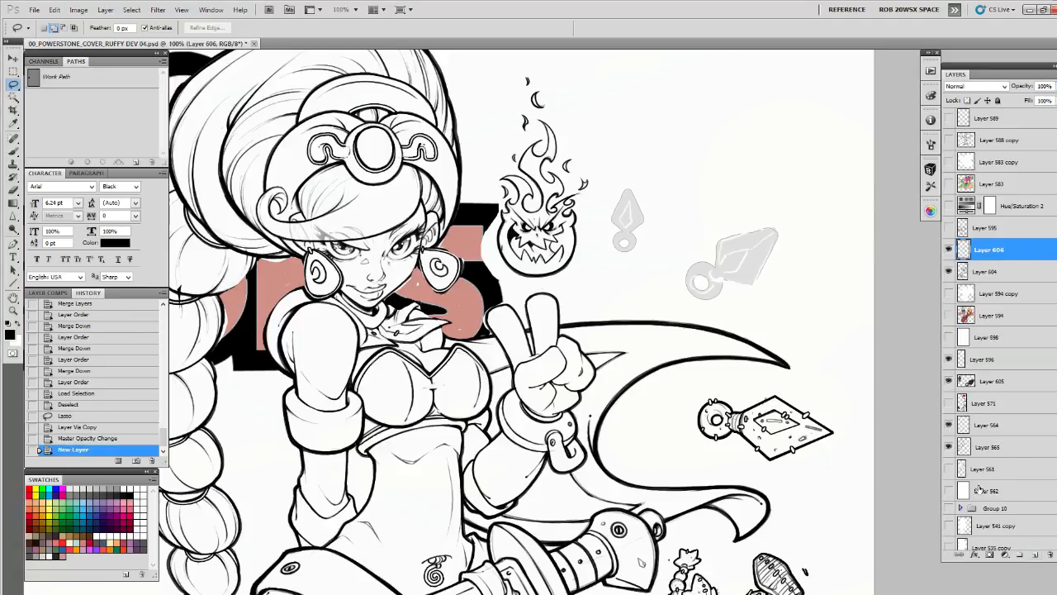
Ink the hole and inner rim of the larger blade's ring on Layer 606, tidying the strokes with the eraser
{"action": "key", "text": "b"}
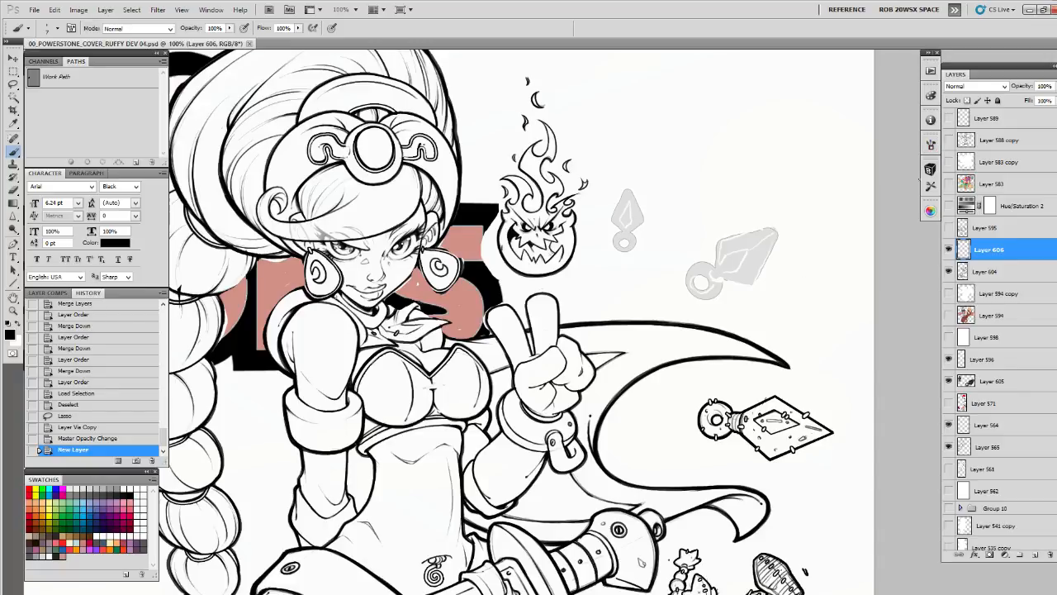
{"action": "left_click", "coordinate": [929, 169]}
{"action": "left_click", "coordinate": [901, 167]}
{"action": "key", "text": "z"}
{"action": "double_click", "coordinate": [744, 276]}
{"action": "left_click_drag", "start_coordinate": [745, 287], "coordinate": [720, 345]}
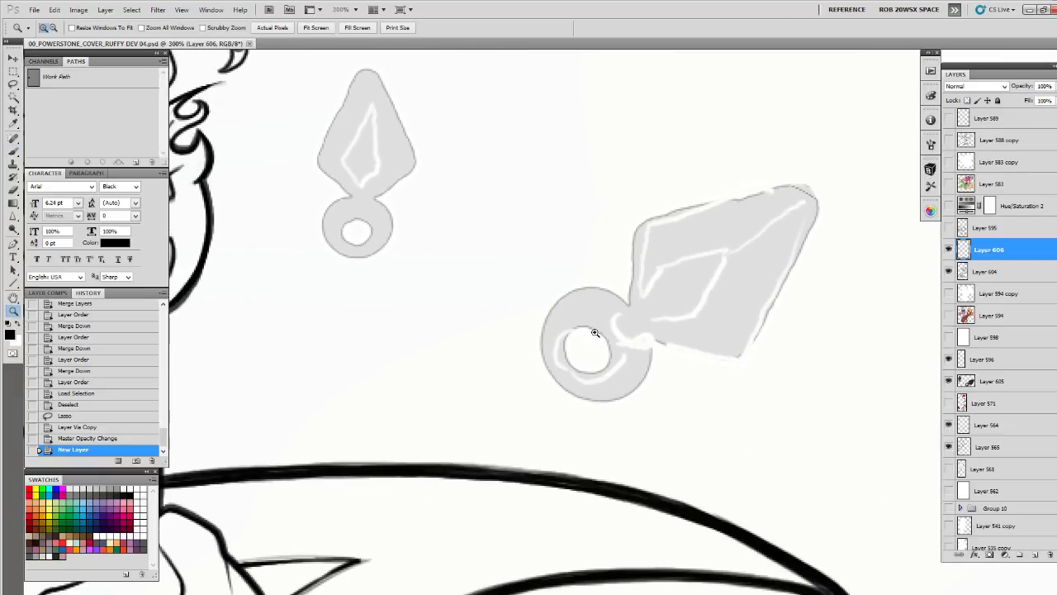
{"action": "mouse_move", "coordinate": [594, 330]}
{"action": "left_mouse_down"}
{"action": "mouse_move", "coordinate": [577, 277]}
{"action": "mouse_move", "coordinate": [546, 304]}
{"action": "left_mouse_up"}
{"action": "key", "text": "b"}
{"action": "left_click_drag", "start_coordinate": [562, 281], "coordinate": [549, 320]}
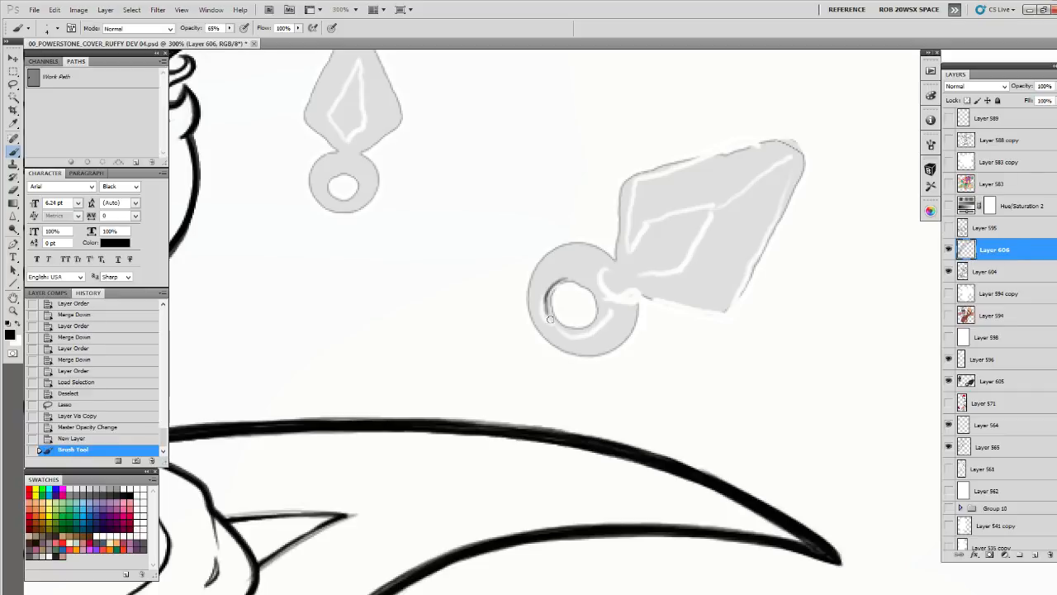
{"action": "mouse_move", "coordinate": [581, 288]}
{"action": "left_mouse_down"}
{"action": "mouse_move", "coordinate": [571, 319]}
{"action": "mouse_move", "coordinate": [595, 308]}
{"action": "mouse_move", "coordinate": [566, 285]}
{"action": "mouse_move", "coordinate": [576, 282]}
{"action": "mouse_move", "coordinate": [548, 315]}
{"action": "mouse_move", "coordinate": [553, 287]}
{"action": "mouse_move", "coordinate": [585, 286]}
{"action": "mouse_move", "coordinate": [545, 299]}
{"action": "mouse_move", "coordinate": [585, 322]}
{"action": "left_mouse_up"}
{"action": "key", "text": "e"}
{"action": "key", "text": "b"}
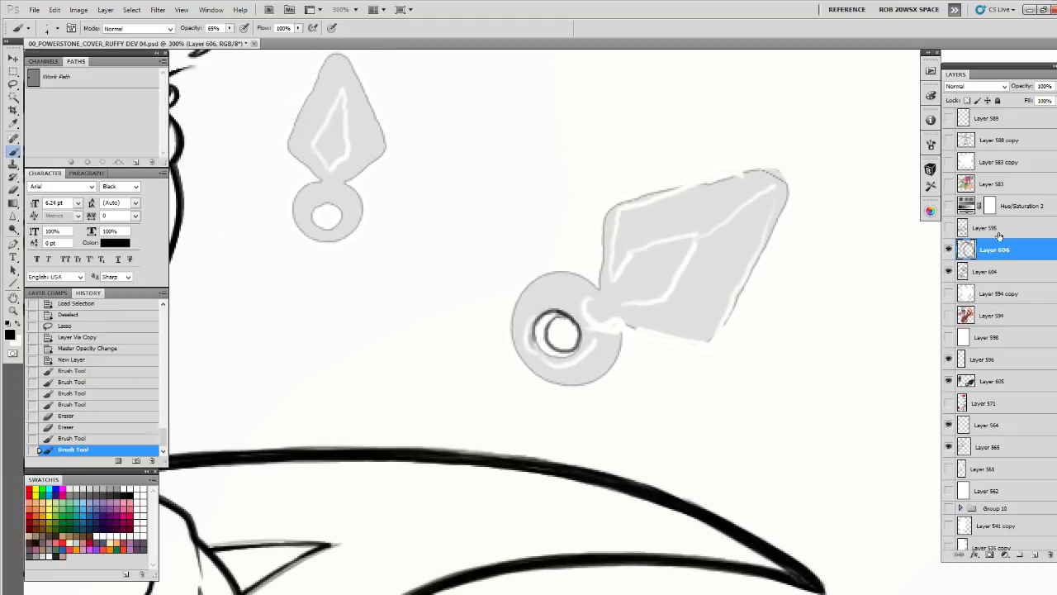
Move the Hue/Saturation 2 adjustment below Layer 594, and put Layers 596 and 605 in a group with reduced opacity
{"action": "left_click_drag", "start_coordinate": [1014, 205], "coordinate": [962, 307]}
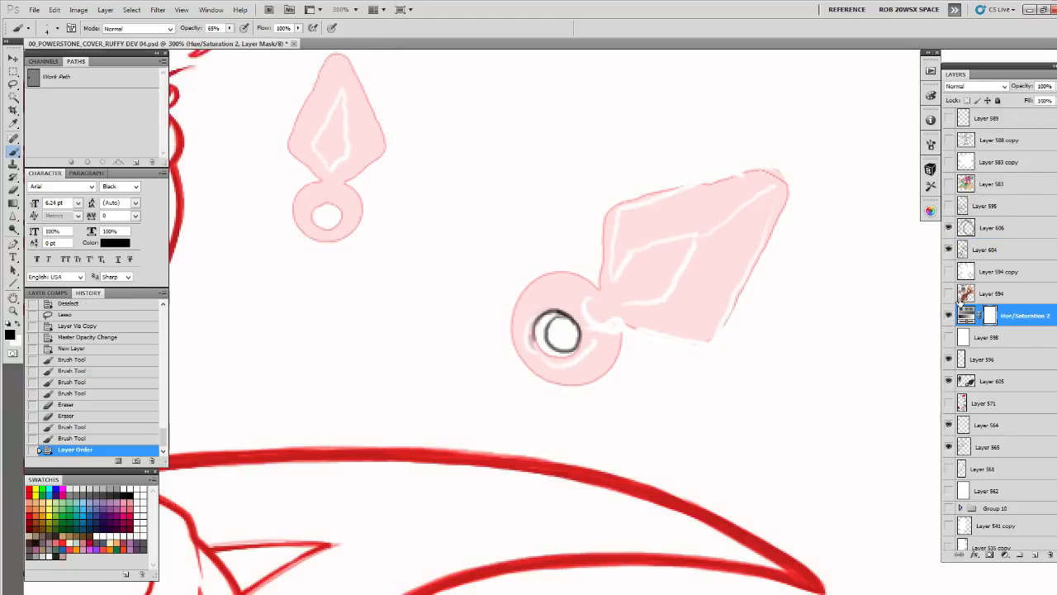
{"action": "left_click", "coordinate": [967, 360]}
{"action": "left_click", "coordinate": [987, 381], "text": "shift"}
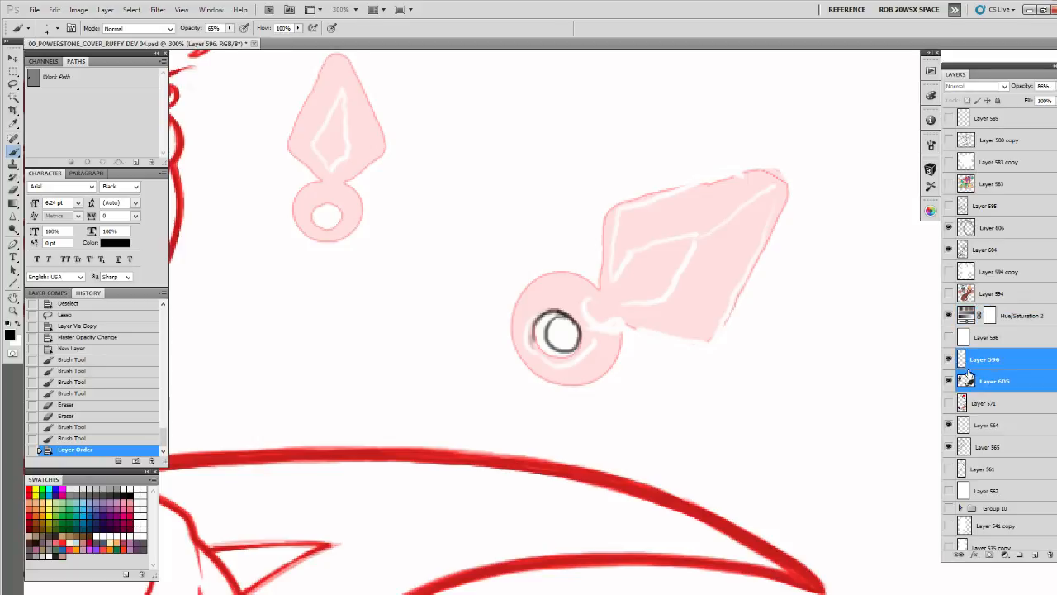
{"action": "key", "text": "ctrl+g"}
{"action": "mouse_move", "coordinate": [1051, 86]}
{"action": "left_mouse_down"}
{"action": "mouse_move", "coordinate": [1043, 100]}
{"action": "mouse_move", "coordinate": [1027, 100]}
{"action": "left_mouse_up"}
{"action": "left_click", "coordinate": [966, 229]}
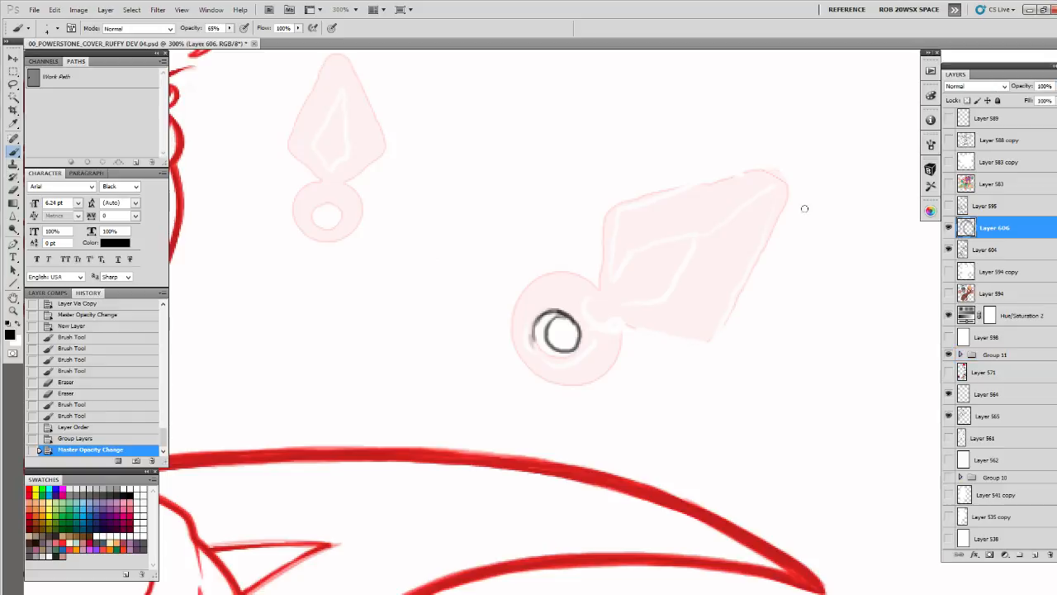
Draw the outer outline of the larger blade's ring on Layer 606 and refine its hole
{"action": "mouse_move", "coordinate": [616, 296]}
{"action": "left_mouse_down"}
{"action": "mouse_move", "coordinate": [595, 311]}
{"action": "mouse_move", "coordinate": [601, 339]}
{"action": "mouse_move", "coordinate": [559, 318]}
{"action": "mouse_move", "coordinate": [574, 347]}
{"action": "left_mouse_up"}
{"action": "left_click_drag", "start_coordinate": [571, 306], "coordinate": [591, 347]}
{"action": "mouse_move", "coordinate": [600, 318]}
{"action": "left_mouse_down"}
{"action": "mouse_move", "coordinate": [630, 309]}
{"action": "mouse_move", "coordinate": [628, 288]}
{"action": "mouse_move", "coordinate": [591, 271]}
{"action": "mouse_move", "coordinate": [550, 297]}
{"action": "mouse_move", "coordinate": [563, 281]}
{"action": "mouse_move", "coordinate": [542, 319]}
{"action": "mouse_move", "coordinate": [543, 345]}
{"action": "mouse_move", "coordinate": [576, 381]}
{"action": "mouse_move", "coordinate": [606, 381]}
{"action": "mouse_move", "coordinate": [644, 352]}
{"action": "mouse_move", "coordinate": [646, 330]}
{"action": "mouse_move", "coordinate": [638, 368]}
{"action": "mouse_move", "coordinate": [605, 383]}
{"action": "mouse_move", "coordinate": [557, 369]}
{"action": "mouse_move", "coordinate": [545, 342]}
{"action": "mouse_move", "coordinate": [550, 289]}
{"action": "mouse_move", "coordinate": [552, 367]}
{"action": "mouse_move", "coordinate": [592, 387]}
{"action": "mouse_move", "coordinate": [548, 302]}
{"action": "mouse_move", "coordinate": [556, 362]}
{"action": "mouse_move", "coordinate": [589, 381]}
{"action": "mouse_move", "coordinate": [639, 355]}
{"action": "mouse_move", "coordinate": [621, 379]}
{"action": "mouse_move", "coordinate": [593, 386]}
{"action": "mouse_move", "coordinate": [545, 350]}
{"action": "left_mouse_up"}
{"action": "key", "text": "e"}
{"action": "key", "text": "b"}
{"action": "key", "text": "space"}
{"action": "left_click_drag", "start_coordinate": [563, 325], "coordinate": [462, 329]}
{"action": "mouse_move", "coordinate": [456, 291]}
{"action": "left_mouse_down"}
{"action": "mouse_move", "coordinate": [437, 334]}
{"action": "mouse_move", "coordinate": [449, 376]}
{"action": "mouse_move", "coordinate": [508, 388]}
{"action": "left_mouse_up"}
{"action": "key", "text": "space"}
{"action": "left_click_drag", "start_coordinate": [545, 369], "coordinate": [626, 352]}
{"action": "mouse_move", "coordinate": [542, 364]}
{"action": "left_mouse_down"}
{"action": "mouse_move", "coordinate": [594, 373]}
{"action": "mouse_move", "coordinate": [625, 347]}
{"action": "mouse_move", "coordinate": [620, 322]}
{"action": "left_mouse_up"}
Sketch the collar and inner diamond facet of the larger blade, along with the short blade edges next to the collar
{"action": "key", "text": "space"}
{"action": "mouse_move", "coordinate": [659, 260]}
{"action": "left_mouse_down"}
{"action": "mouse_move", "coordinate": [561, 361]}
{"action": "mouse_move", "coordinate": [642, 288]}
{"action": "mouse_move", "coordinate": [609, 308]}
{"action": "left_mouse_up"}
{"action": "key", "text": "space"}
{"action": "mouse_move", "coordinate": [609, 303]}
{"action": "left_mouse_down"}
{"action": "mouse_move", "coordinate": [612, 317]}
{"action": "mouse_move", "coordinate": [636, 271]}
{"action": "left_mouse_up"}
{"action": "key", "text": "space"}
{"action": "mouse_move", "coordinate": [678, 361]}
{"action": "left_mouse_down"}
{"action": "mouse_move", "coordinate": [680, 296]}
{"action": "mouse_move", "coordinate": [665, 371]}
{"action": "left_mouse_up"}
{"action": "mouse_move", "coordinate": [625, 283]}
{"action": "left_mouse_down"}
{"action": "mouse_move", "coordinate": [667, 272]}
{"action": "mouse_move", "coordinate": [648, 332]}
{"action": "mouse_move", "coordinate": [606, 333]}
{"action": "mouse_move", "coordinate": [598, 319]}
{"action": "mouse_move", "coordinate": [660, 271]}
{"action": "mouse_move", "coordinate": [645, 274]}
{"action": "left_mouse_up"}
{"action": "key", "text": "space"}
{"action": "mouse_move", "coordinate": [581, 252]}
{"action": "left_mouse_down"}
{"action": "mouse_move", "coordinate": [566, 335]}
{"action": "mouse_move", "coordinate": [569, 304]}
{"action": "left_mouse_up"}
{"action": "key", "text": "space"}
{"action": "mouse_move", "coordinate": [646, 345]}
{"action": "left_mouse_down"}
{"action": "mouse_move", "coordinate": [715, 308]}
{"action": "mouse_move", "coordinate": [710, 342]}
{"action": "mouse_move", "coordinate": [736, 347]}
{"action": "left_mouse_up"}
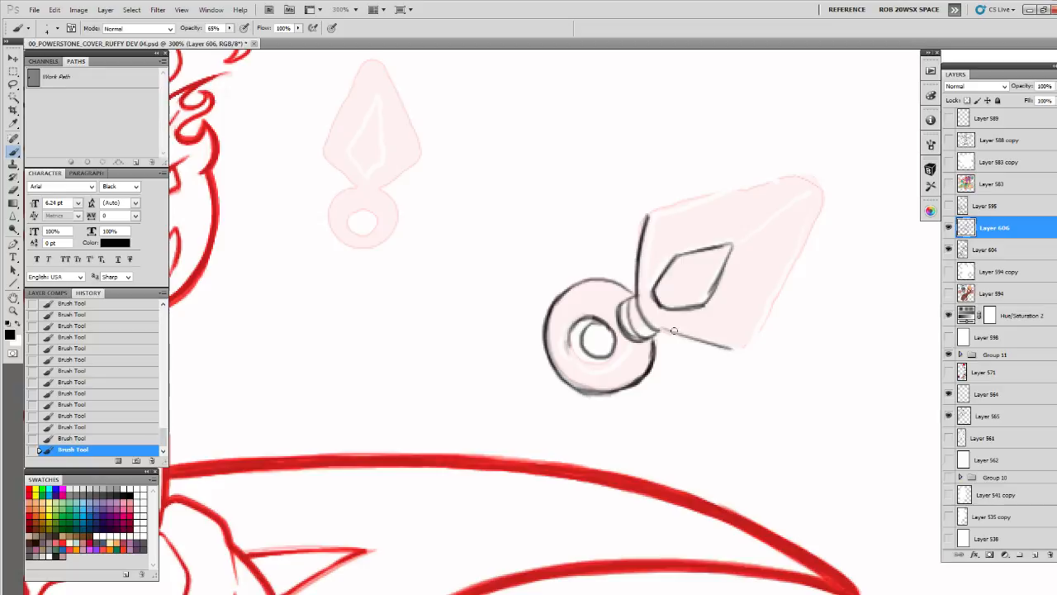
{"action": "left_click_drag", "start_coordinate": [675, 332], "coordinate": [742, 349]}
{"action": "key", "text": "space"}
{"action": "left_click_drag", "start_coordinate": [757, 333], "coordinate": [662, 389]}
Draw the larger blade's two long edges up to its tip as straight lines with a weight thinner than 4 px
{"action": "key", "text": "u"}
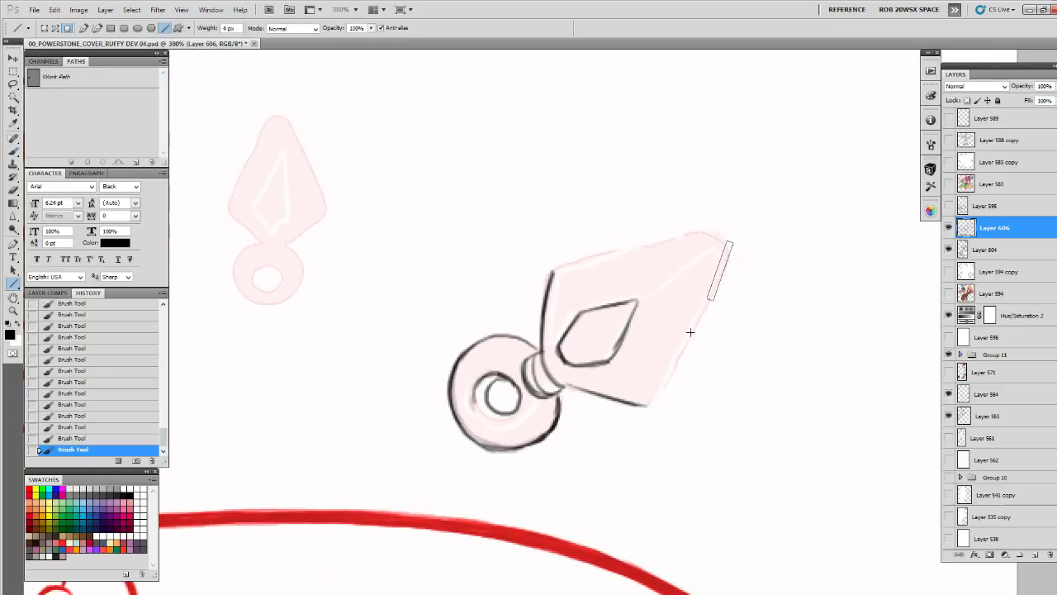
{"action": "left_click_drag", "start_coordinate": [732, 237], "coordinate": [649, 406]}
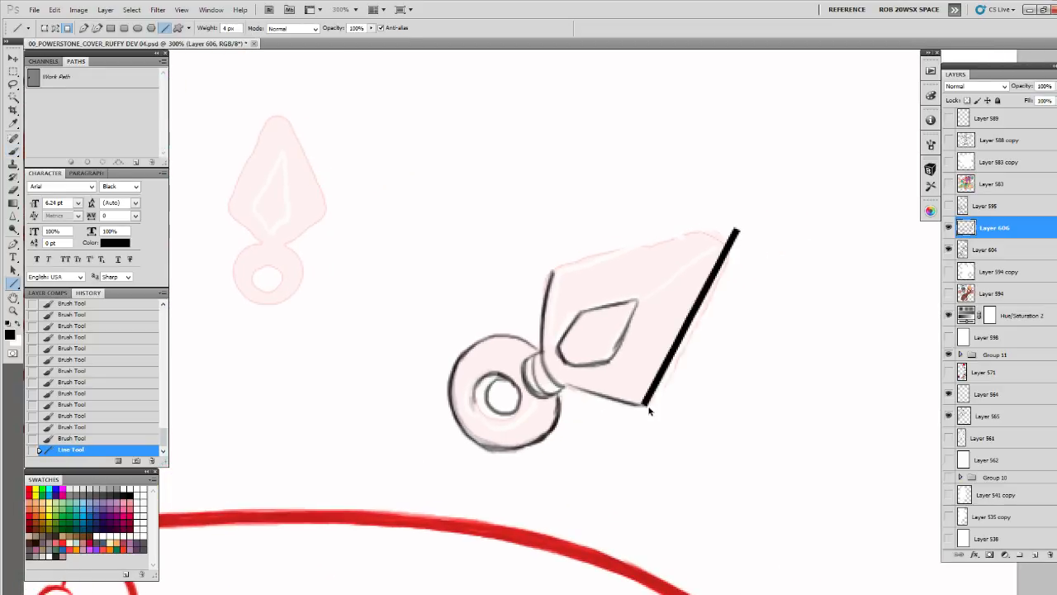
{"action": "key", "text": "ctrl+z"}
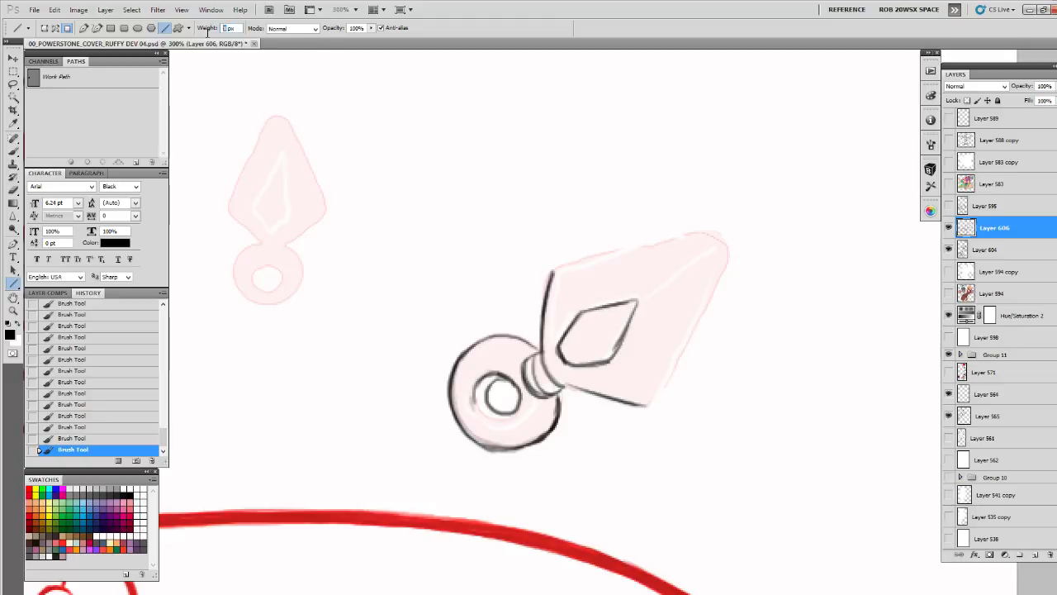
{"action": "left_click_drag", "start_coordinate": [747, 218], "coordinate": [647, 405]}
{"action": "mouse_move", "coordinate": [553, 267]}
{"action": "left_mouse_down"}
{"action": "mouse_move", "coordinate": [747, 219]}
{"action": "mouse_move", "coordinate": [763, 197]}
{"action": "mouse_move", "coordinate": [597, 239]}
{"action": "mouse_move", "coordinate": [563, 286]}
{"action": "left_mouse_up"}
Clean up the blade's pointed tip and corners where the straight edges meet, using the eraser and brush
{"action": "key", "text": "b"}
{"action": "key", "text": "e"}
{"action": "left_click", "coordinate": [746, 214]}
{"action": "key", "text": "b"}
{"action": "left_click", "coordinate": [745, 219]}
{"action": "left_click_drag", "start_coordinate": [762, 195], "coordinate": [746, 240]}
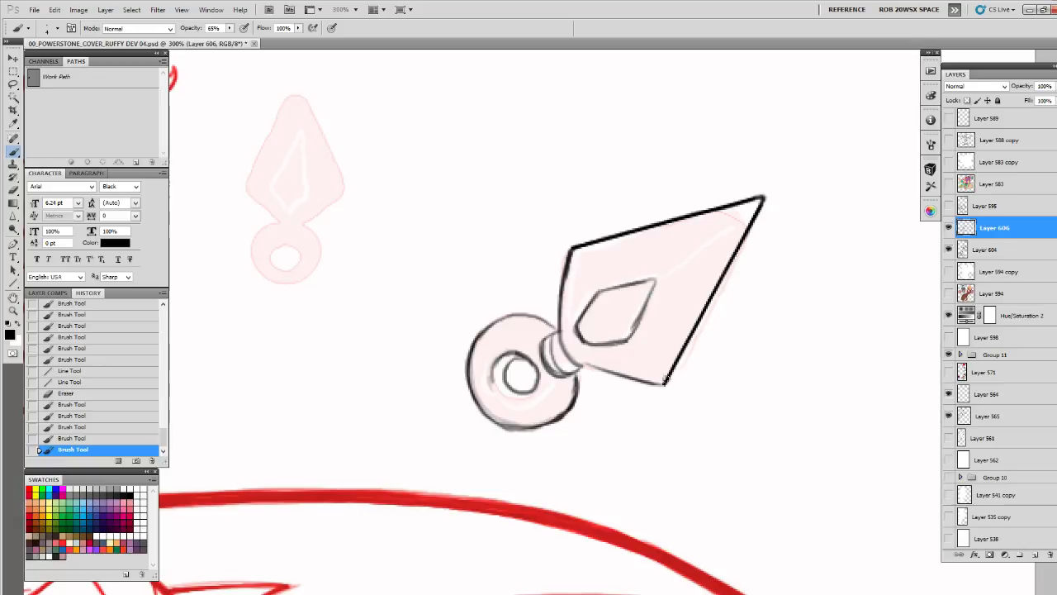
Add short ridge lines running from the blade's tip and side corners toward the inner diamond facet
{"action": "mouse_move", "coordinate": [647, 381]}
{"action": "left_mouse_down"}
{"action": "mouse_move", "coordinate": [663, 384]}
{"action": "mouse_move", "coordinate": [616, 361]}
{"action": "mouse_move", "coordinate": [625, 346]}
{"action": "mouse_move", "coordinate": [620, 361]}
{"action": "mouse_move", "coordinate": [495, 338]}
{"action": "mouse_move", "coordinate": [471, 345]}
{"action": "left_mouse_up"}
{"action": "key", "text": "e"}
{"action": "key", "text": "b"}
{"action": "left_click_drag", "start_coordinate": [462, 310], "coordinate": [476, 323]}
{"action": "left_click_drag", "start_coordinate": [412, 247], "coordinate": [427, 273]}
{"action": "mouse_move", "coordinate": [414, 248]}
{"action": "left_mouse_down"}
{"action": "mouse_move", "coordinate": [427, 274]}
{"action": "mouse_move", "coordinate": [521, 260]}
{"action": "left_mouse_up"}
{"action": "mouse_move", "coordinate": [651, 196]}
{"action": "left_mouse_down"}
{"action": "mouse_move", "coordinate": [596, 241]}
{"action": "mouse_move", "coordinate": [666, 189]}
{"action": "mouse_move", "coordinate": [607, 225]}
{"action": "left_mouse_up"}
{"action": "left_click", "coordinate": [498, 314]}
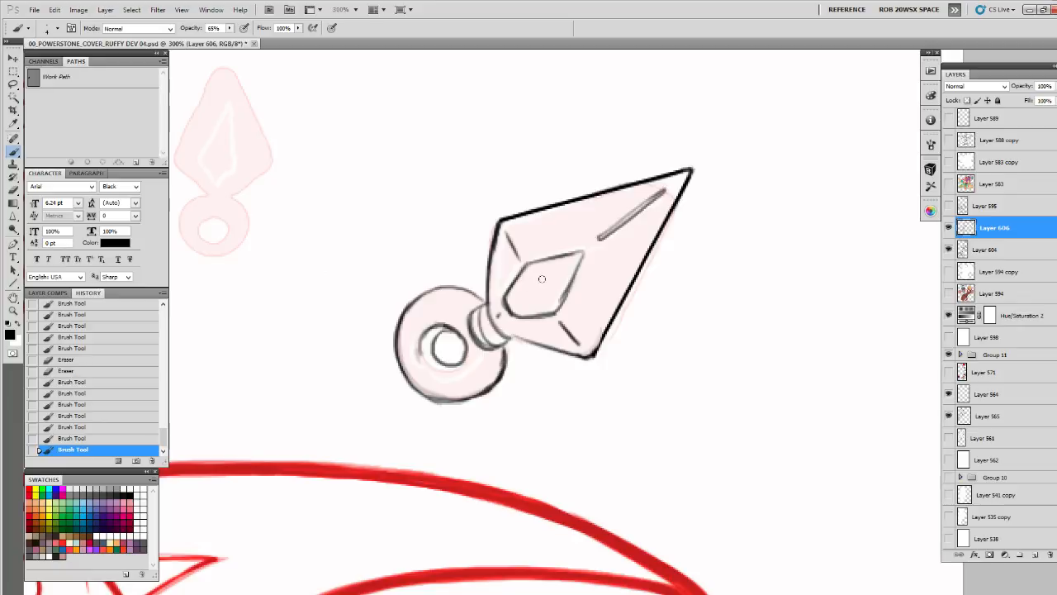
Draw small chips and dots inside the diamond facet and darken the inner rim of the ring
{"action": "left_click_drag", "start_coordinate": [543, 279], "coordinate": [520, 298]}
{"action": "left_click_drag", "start_coordinate": [559, 271], "coordinate": [559, 273]}
{"action": "mouse_move", "coordinate": [433, 333]}
{"action": "left_mouse_down"}
{"action": "mouse_move", "coordinate": [499, 297]}
{"action": "mouse_move", "coordinate": [527, 329]}
{"action": "left_mouse_up"}
{"action": "mouse_move", "coordinate": [507, 294]}
{"action": "left_mouse_down"}
{"action": "mouse_move", "coordinate": [523, 328]}
{"action": "mouse_move", "coordinate": [530, 322]}
{"action": "mouse_move", "coordinate": [519, 293]}
{"action": "mouse_move", "coordinate": [513, 329]}
{"action": "left_mouse_up"}
{"action": "mouse_move", "coordinate": [552, 266]}
{"action": "left_mouse_down"}
{"action": "mouse_move", "coordinate": [494, 262]}
{"action": "mouse_move", "coordinate": [468, 307]}
{"action": "left_mouse_up"}
{"action": "left_click_drag", "start_coordinate": [633, 336], "coordinate": [630, 338]}
{"action": "key", "text": "ctrl+z"}
{"action": "left_click_drag", "start_coordinate": [575, 303], "coordinate": [589, 307]}
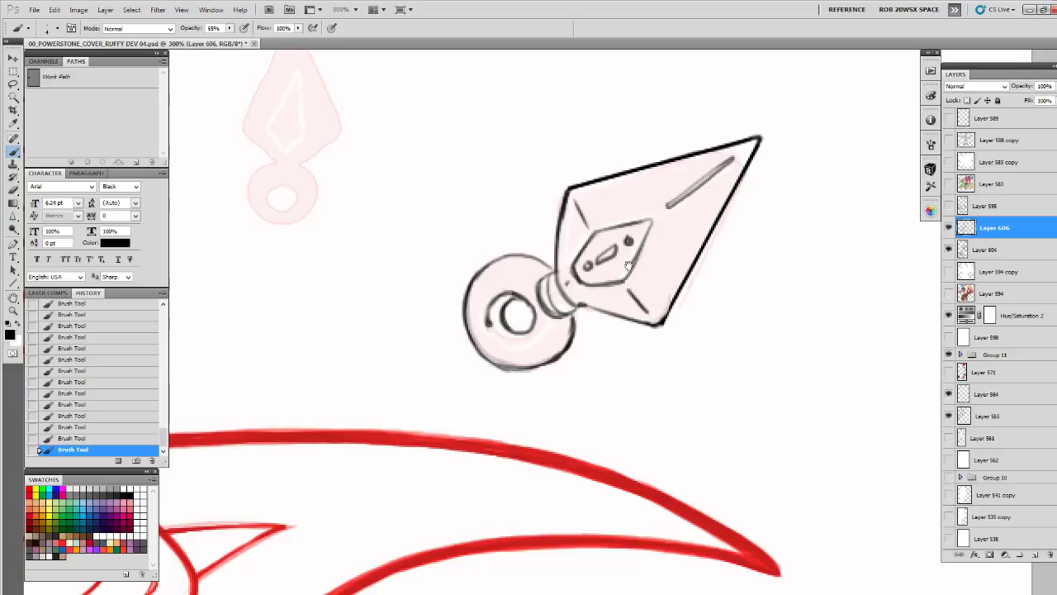
Darken the blade's linework by duplicating Layer 606 and merging the copy back down
{"action": "left_click_drag", "start_coordinate": [627, 264], "coordinate": [677, 363]}
{"action": "key", "text": "ctrl+j"}
{"action": "key", "text": "ctrl+e"}
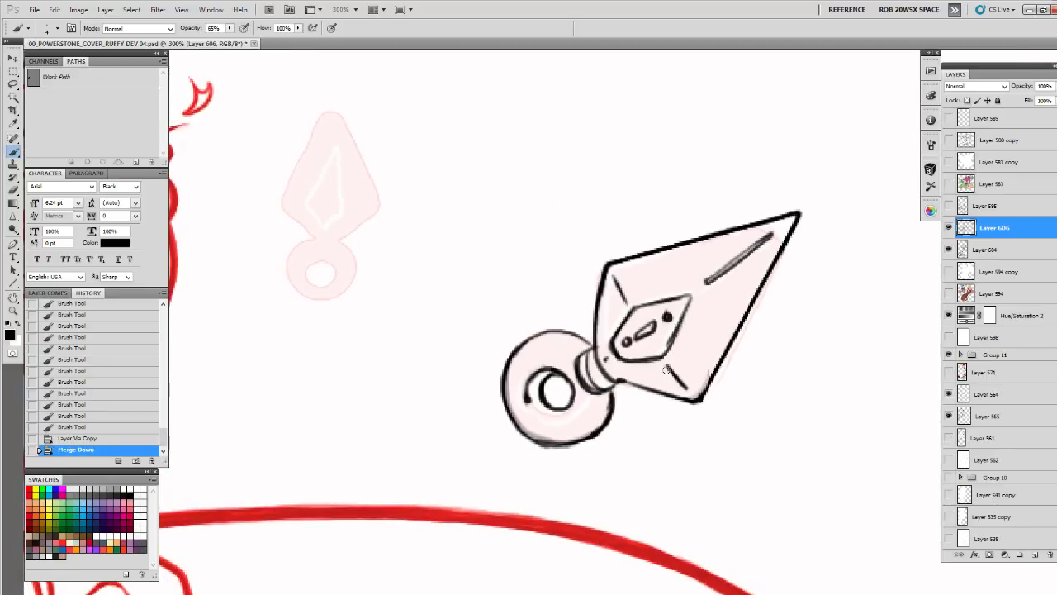
Add a new layer and ink a thick black contour around the blade, its ring and the ring's hole
{"action": "left_click", "coordinate": [1036, 554]}
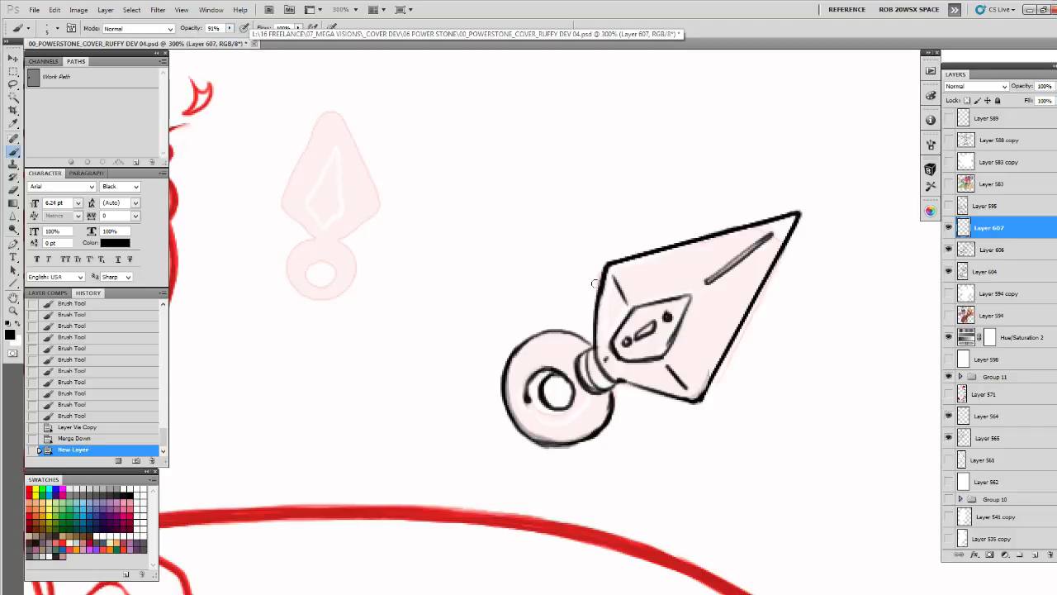
{"action": "left_click_drag", "start_coordinate": [605, 264], "coordinate": [592, 339]}
{"action": "left_click_drag", "start_coordinate": [592, 339], "coordinate": [602, 300]}
{"action": "mouse_move", "coordinate": [605, 303]}
{"action": "left_mouse_down"}
{"action": "mouse_move", "coordinate": [559, 290]}
{"action": "mouse_move", "coordinate": [512, 326]}
{"action": "mouse_move", "coordinate": [512, 383]}
{"action": "mouse_move", "coordinate": [566, 409]}
{"action": "mouse_move", "coordinate": [616, 382]}
{"action": "mouse_move", "coordinate": [625, 348]}
{"action": "left_mouse_up"}
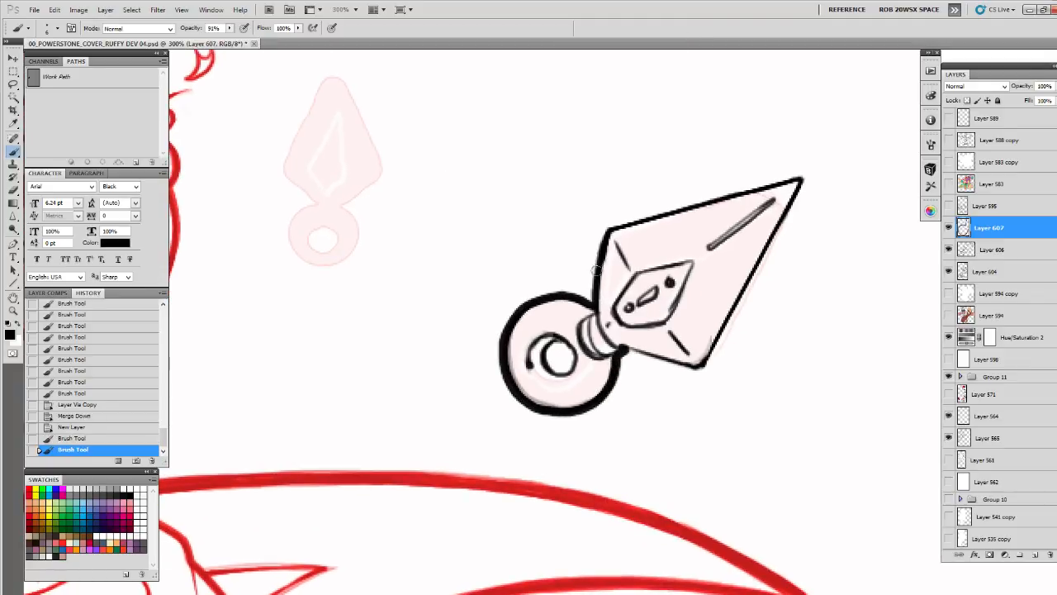
{"action": "mouse_move", "coordinate": [596, 274]}
{"action": "left_mouse_down"}
{"action": "mouse_move", "coordinate": [631, 216]}
{"action": "mouse_move", "coordinate": [805, 175]}
{"action": "mouse_move", "coordinate": [753, 279]}
{"action": "mouse_move", "coordinate": [690, 368]}
{"action": "mouse_move", "coordinate": [616, 341]}
{"action": "mouse_move", "coordinate": [565, 343]}
{"action": "mouse_move", "coordinate": [547, 368]}
{"action": "mouse_move", "coordinate": [570, 346]}
{"action": "mouse_move", "coordinate": [548, 350]}
{"action": "left_mouse_up"}
{"action": "mouse_move", "coordinate": [607, 386]}
{"action": "left_mouse_down"}
{"action": "mouse_move", "coordinate": [549, 417]}
{"action": "mouse_move", "coordinate": [518, 396]}
{"action": "left_mouse_up"}
{"action": "left_click_drag", "start_coordinate": [570, 328], "coordinate": [585, 342]}
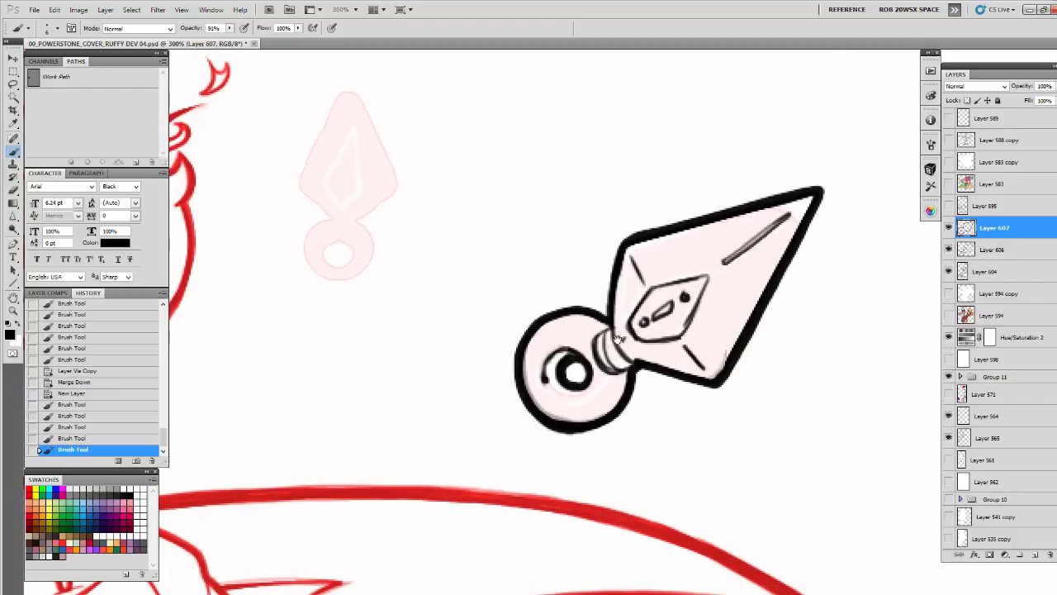
Adjust the brush and scatter small specks and chips across the blade and its collar, reinforcing the diamond facet's outline
{"action": "right_click", "coordinate": [754, 298]}
{"action": "double_click", "coordinate": [729, 534]}
{"action": "left_click_drag", "start_coordinate": [659, 538], "coordinate": [657, 537]}
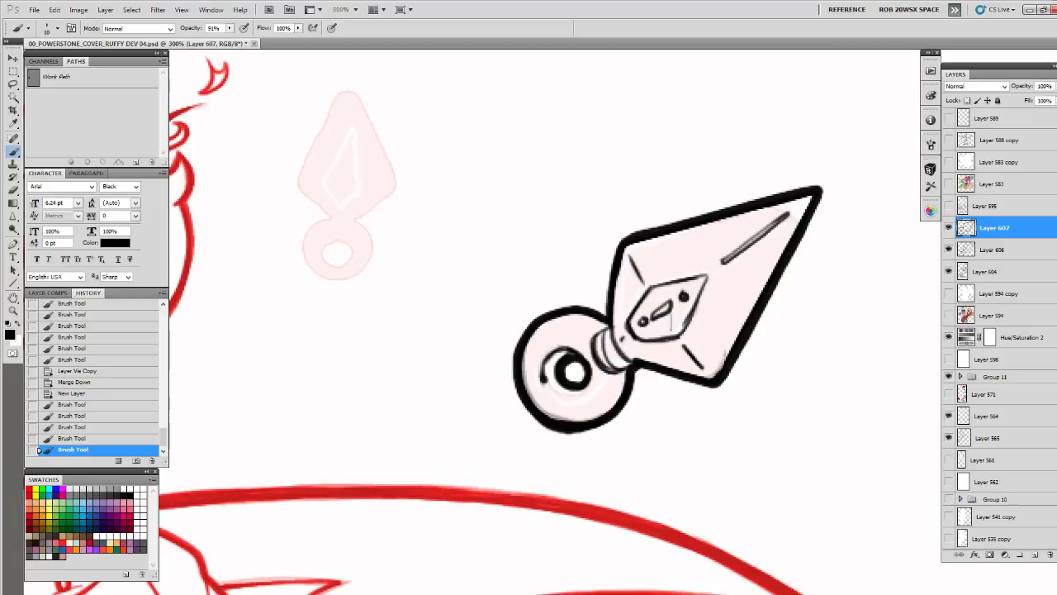
{"action": "left_click", "coordinate": [667, 254]}
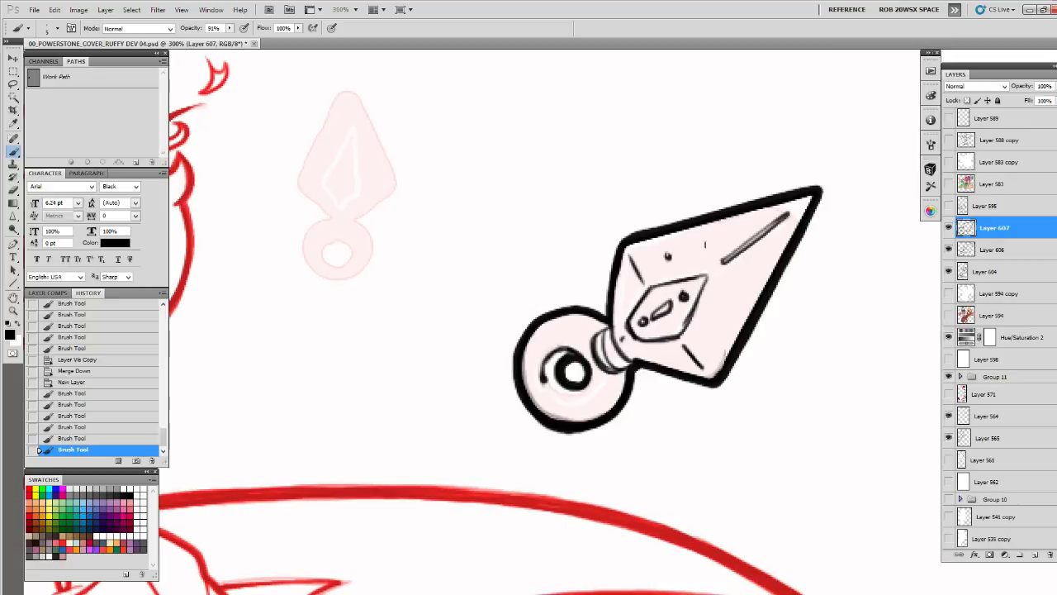
{"action": "left_click_drag", "start_coordinate": [749, 259], "coordinate": [748, 285]}
{"action": "left_click_drag", "start_coordinate": [715, 320], "coordinate": [707, 332]}
{"action": "left_click", "coordinate": [677, 351]}
{"action": "left_click", "coordinate": [637, 348]}
{"action": "left_click", "coordinate": [623, 339]}
{"action": "left_click_drag", "start_coordinate": [629, 328], "coordinate": [631, 339]}
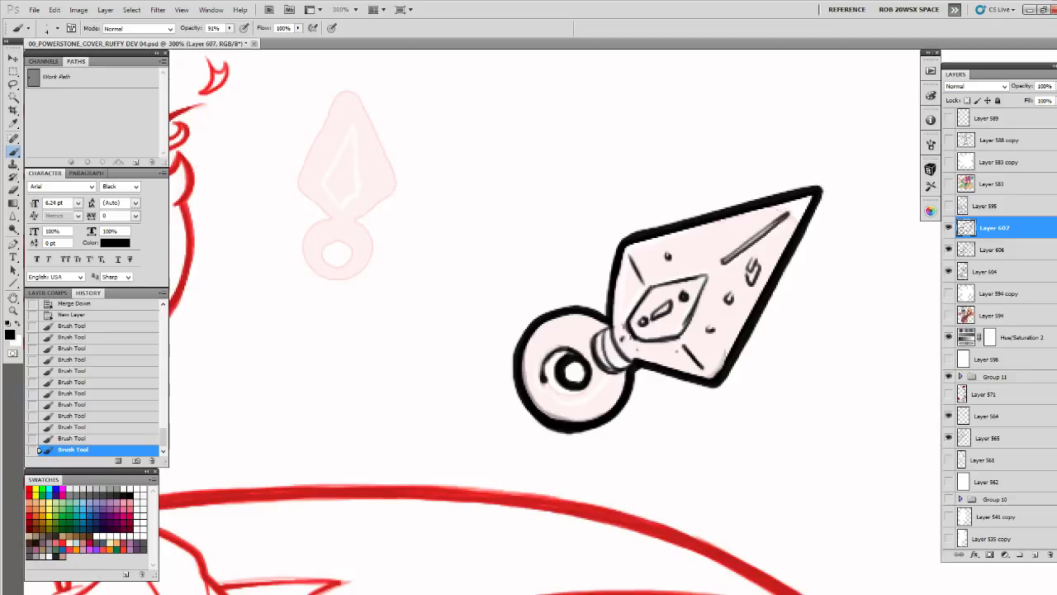
{"action": "left_click_drag", "start_coordinate": [648, 285], "coordinate": [625, 325]}
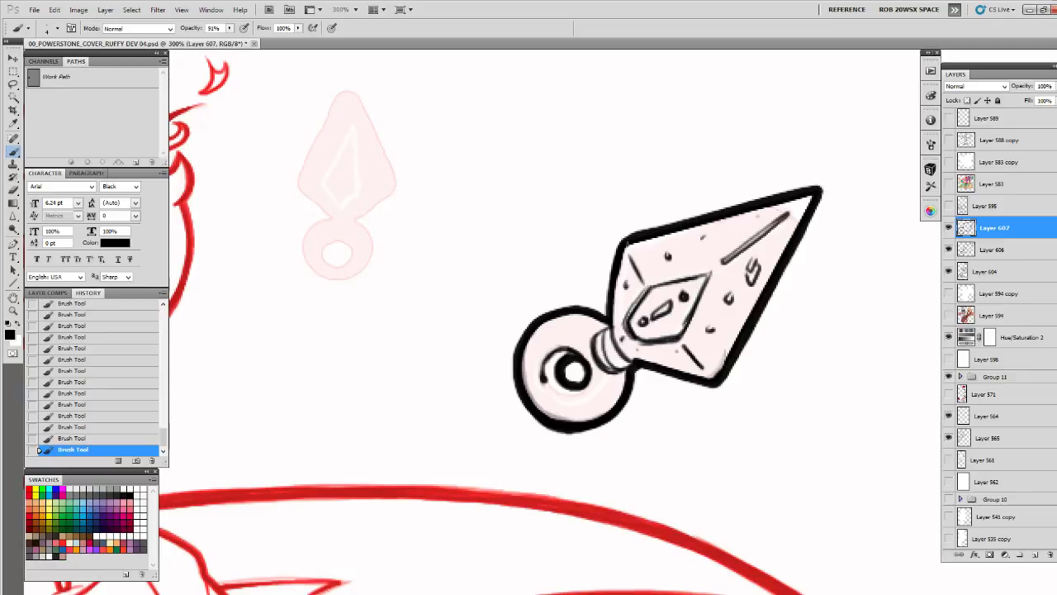
Add specks and a thin inner contour to the ring, erasing the excess strokes around its hole
{"action": "mouse_move", "coordinate": [545, 325]}
{"action": "left_mouse_down"}
{"action": "mouse_move", "coordinate": [601, 327]}
{"action": "mouse_move", "coordinate": [568, 423]}
{"action": "left_mouse_up"}
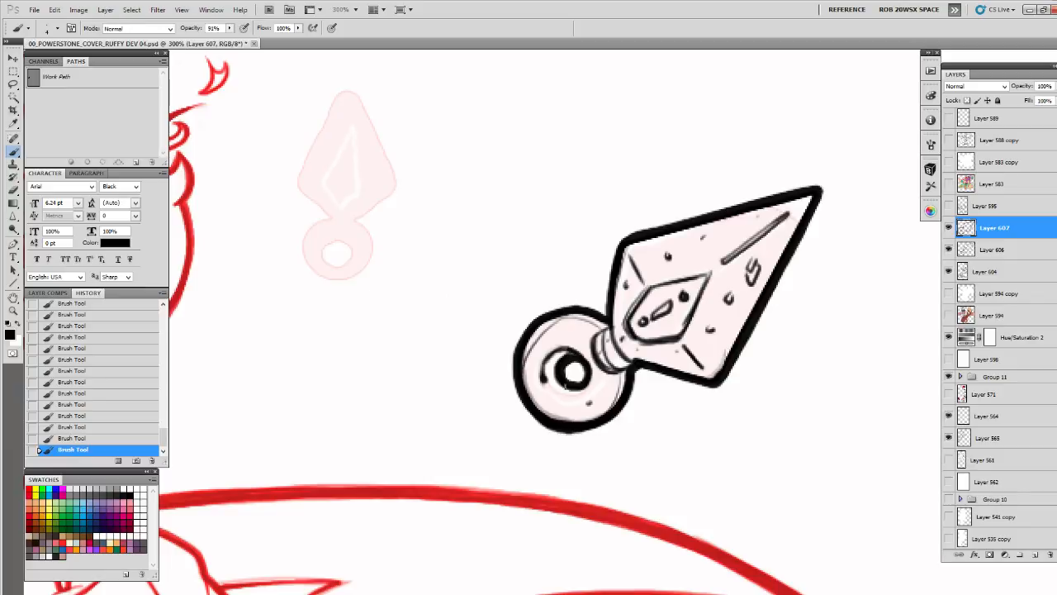
{"action": "key", "text": "e"}
{"action": "mouse_move", "coordinate": [557, 331]}
{"action": "left_mouse_down"}
{"action": "mouse_move", "coordinate": [533, 360]}
{"action": "mouse_move", "coordinate": [549, 332]}
{"action": "mouse_move", "coordinate": [529, 344]}
{"action": "mouse_move", "coordinate": [573, 392]}
{"action": "left_mouse_up"}
{"action": "key", "text": "b"}
{"action": "left_click", "coordinate": [534, 351]}
{"action": "left_click", "coordinate": [534, 352]}
{"action": "left_click", "coordinate": [534, 351]}
{"action": "left_click", "coordinate": [567, 333]}
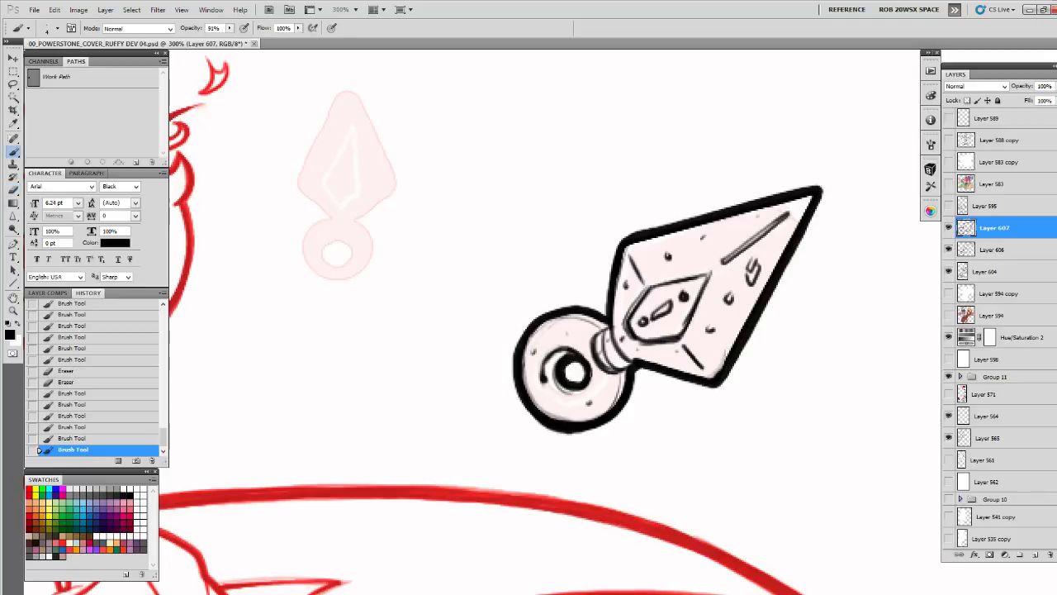
Reinforce the curved lines of the collar between the ring and the blade
{"action": "mouse_move", "coordinate": [596, 336]}
{"action": "left_mouse_down"}
{"action": "mouse_move", "coordinate": [608, 369]}
{"action": "mouse_move", "coordinate": [612, 328]}
{"action": "left_mouse_up"}
{"action": "mouse_move", "coordinate": [609, 327]}
{"action": "left_mouse_down"}
{"action": "mouse_move", "coordinate": [594, 344]}
{"action": "mouse_move", "coordinate": [625, 365]}
{"action": "mouse_move", "coordinate": [618, 361]}
{"action": "left_mouse_up"}
{"action": "left_click_drag", "start_coordinate": [611, 335], "coordinate": [625, 361]}
Straighten and sharpen the thick contour along the blade's upper edge and corner
{"action": "left_click_drag", "start_coordinate": [771, 215], "coordinate": [693, 259]}
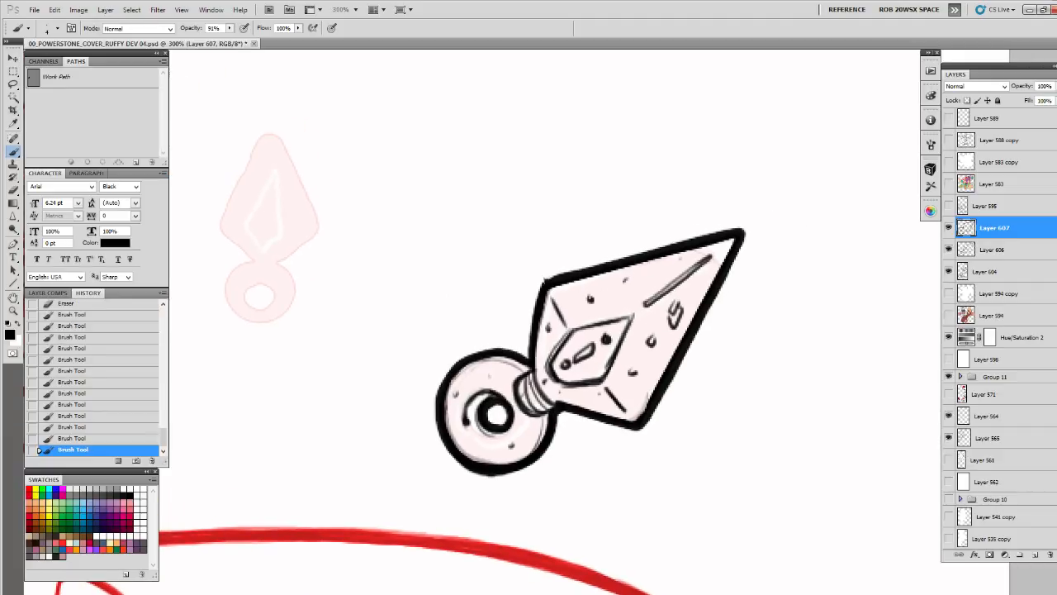
{"action": "left_click_drag", "start_coordinate": [546, 281], "coordinate": [612, 264]}
{"action": "left_click_drag", "start_coordinate": [546, 284], "coordinate": [730, 237]}
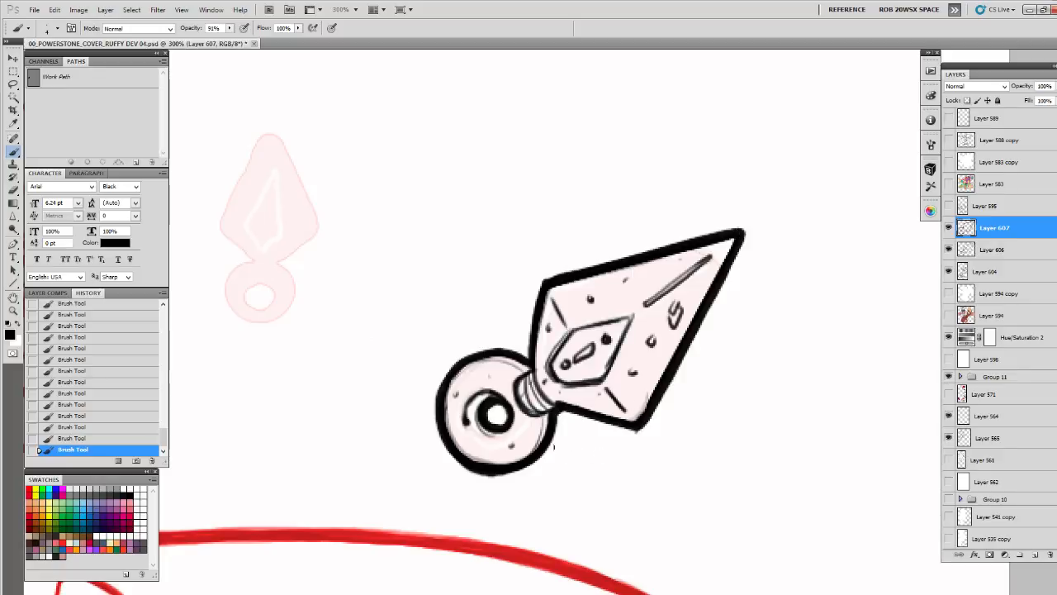
{"action": "left_click_drag", "start_coordinate": [431, 363], "coordinate": [441, 354]}
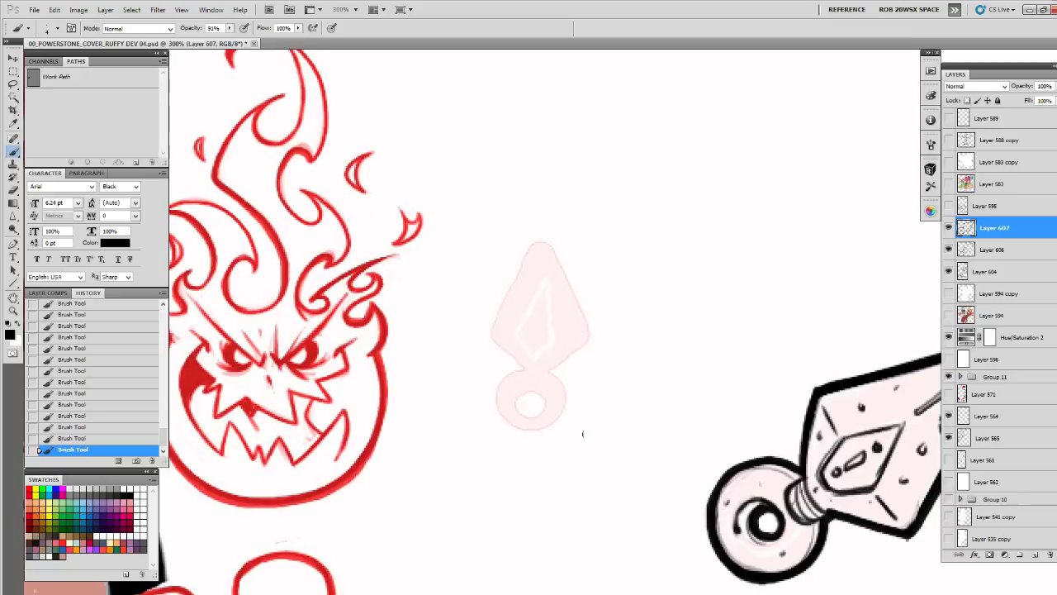
{"action": "left_click_drag", "start_coordinate": [743, 430], "coordinate": [620, 324]}
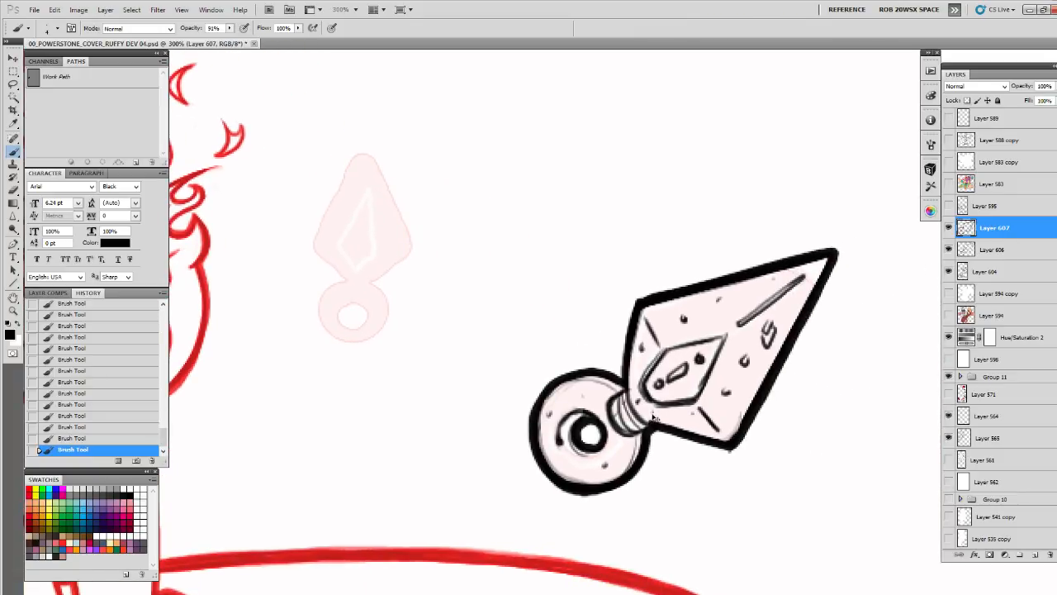
Merge Layer 607 down into Layer 606 and toggle the merged layer's visibility to check the inked blade
{"action": "key", "text": "ctrl+e"}
{"action": "left_click", "coordinate": [948, 227]}
{"action": "left_click", "coordinate": [948, 227]}
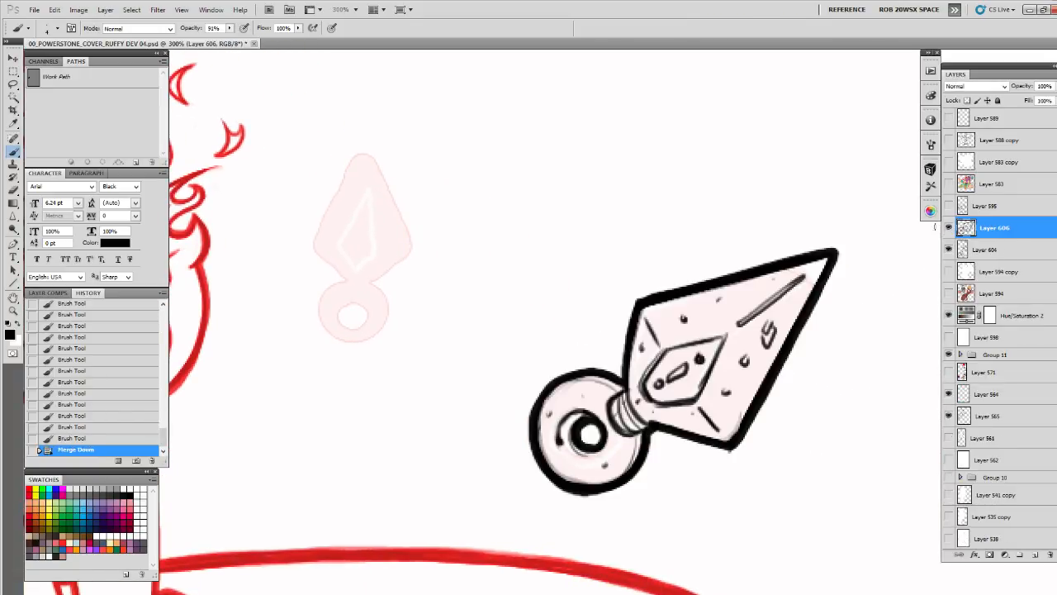
Add an empty layer, duplicate Layer 606, and move, shrink and rotate the copy onto the small faint blade beside the flaming head
{"action": "left_click", "coordinate": [1035, 554]}
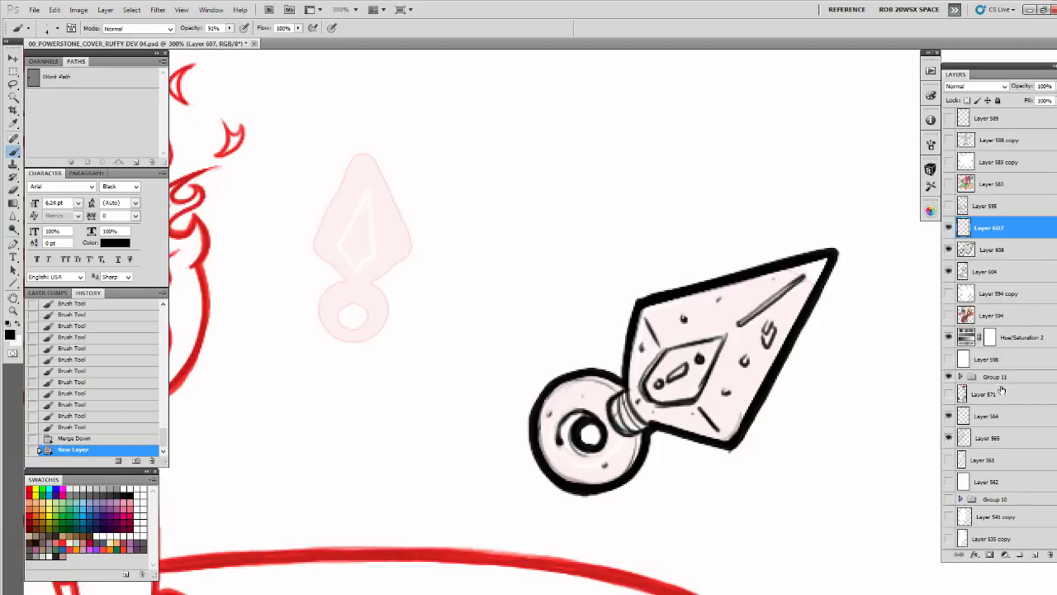
{"action": "left_click", "coordinate": [989, 249]}
{"action": "key", "text": "ctrl+j"}
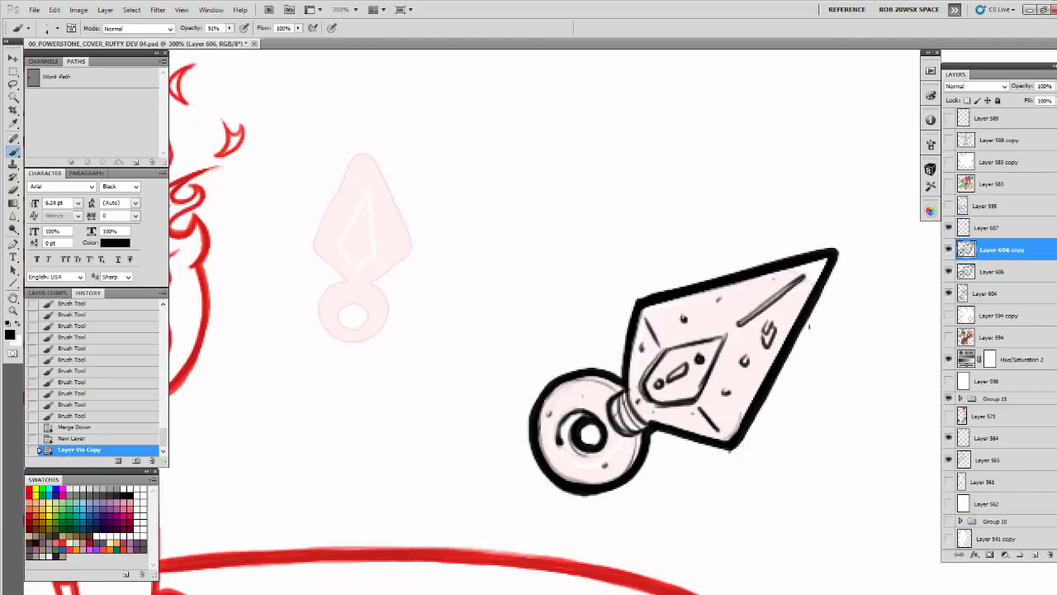
{"action": "key", "text": "v"}
{"action": "left_click_drag", "start_coordinate": [778, 367], "coordinate": [487, 252]}
{"action": "key", "text": "ctrl+t"}
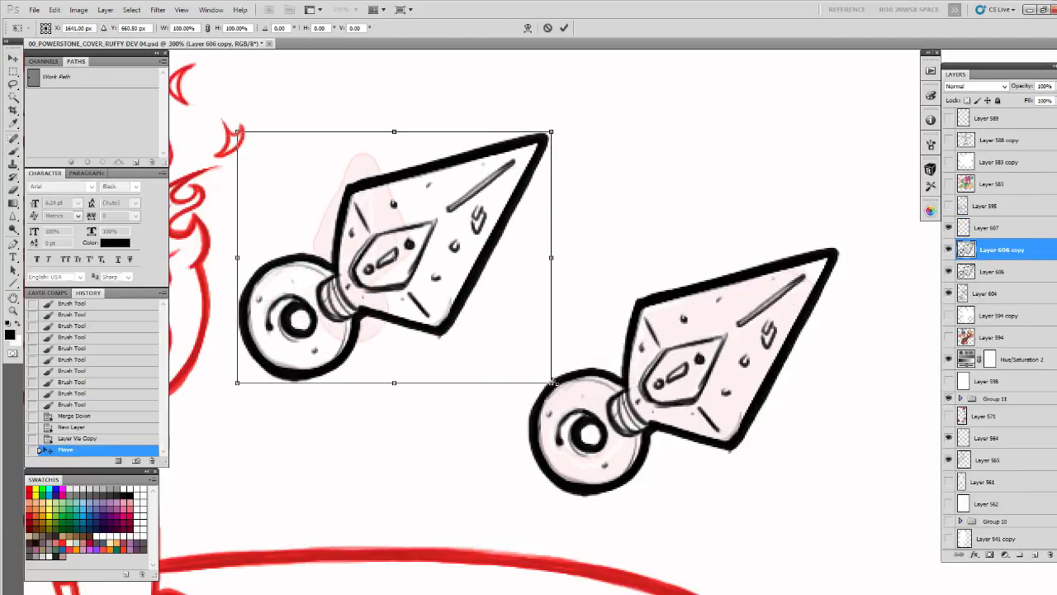
{"action": "left_click_drag", "start_coordinate": [551, 381], "coordinate": [439, 238]}
{"action": "key", "text": "Return"}
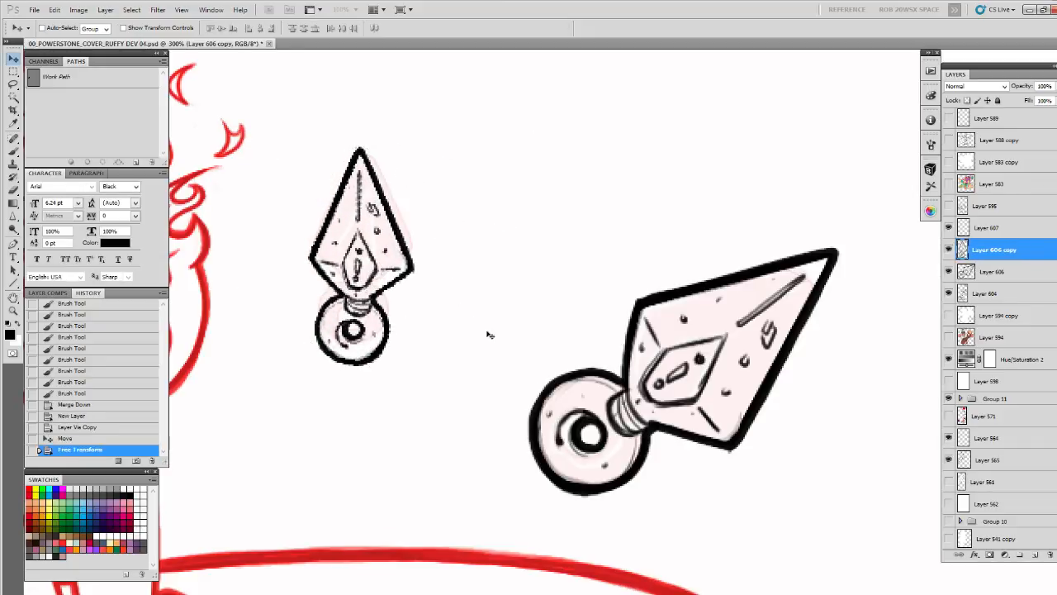
{"action": "left_click_drag", "start_coordinate": [493, 345], "coordinate": [649, 352]}
{"action": "key", "text": "ctrl+t"}
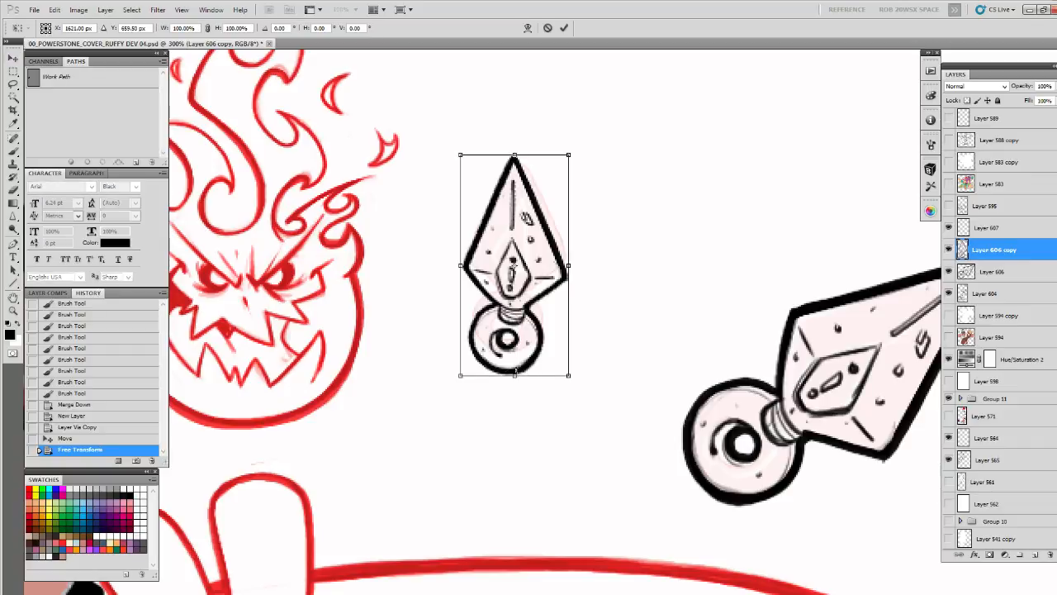
{"action": "key", "text": "Escape"}
{"action": "left_click", "coordinate": [55, 10]}
{"action": "mouse_move", "coordinate": [75, 229]}
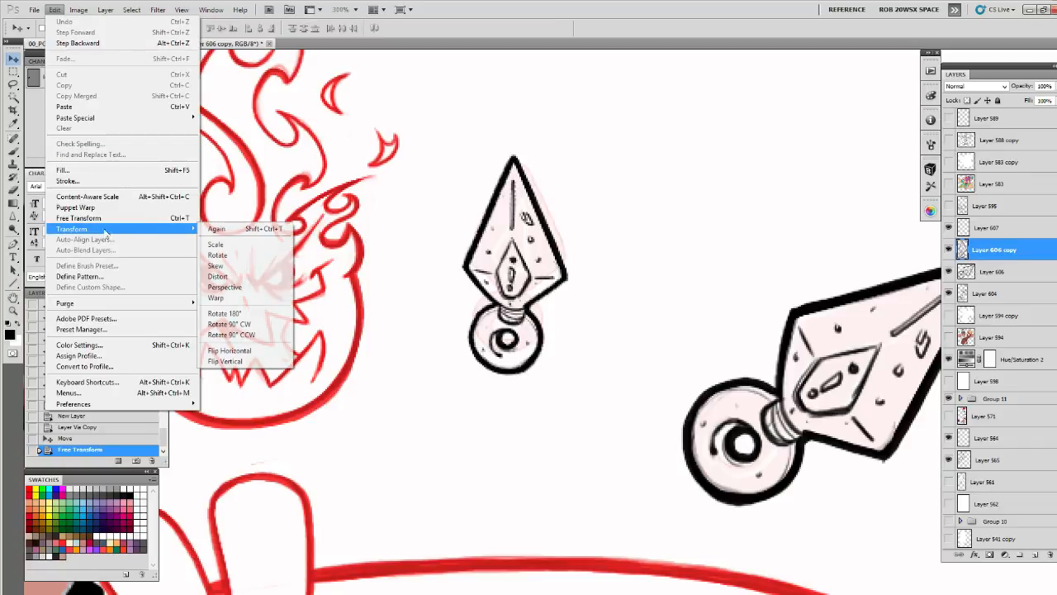
{"action": "left_click", "coordinate": [241, 346]}
{"action": "key", "text": "ctrl+z"}
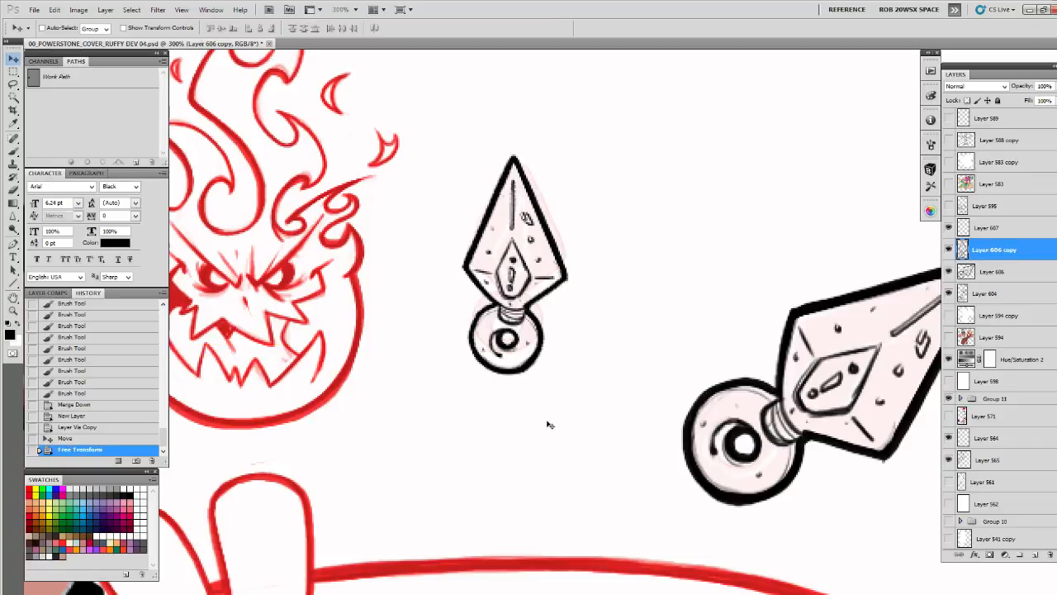
Hide Layer 606 copy and create a new layer directly above Layer 606
{"action": "left_click_drag", "start_coordinate": [554, 366], "coordinate": [650, 355]}
{"action": "left_click", "coordinate": [949, 248]}
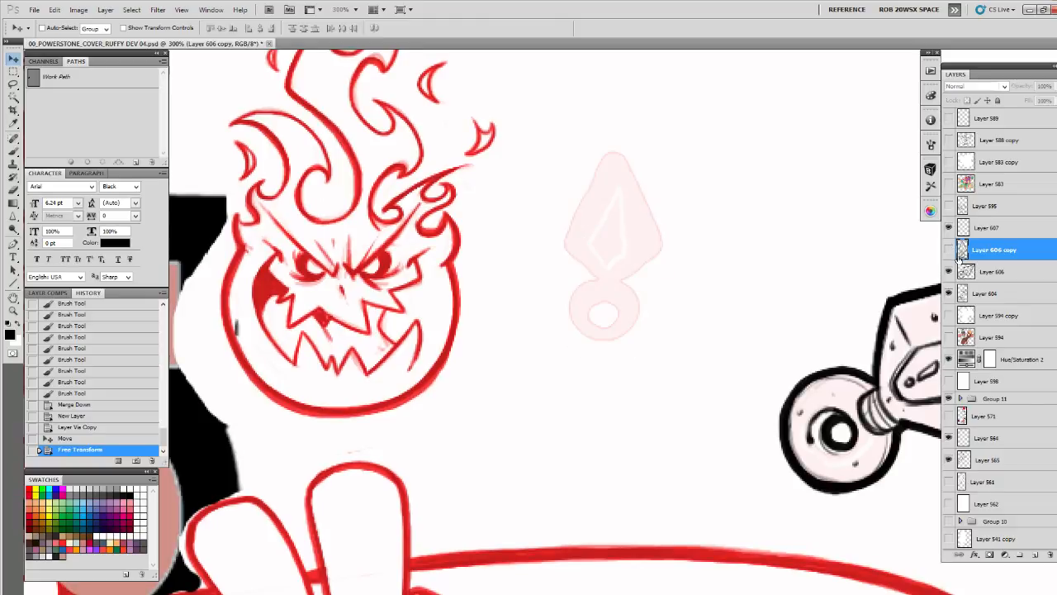
{"action": "left_click", "coordinate": [966, 271]}
{"action": "left_click", "coordinate": [1037, 556]}
Ink the small faint blade's ring, its hole and the short collar above it with thin black strokes
{"action": "key", "text": "z"}
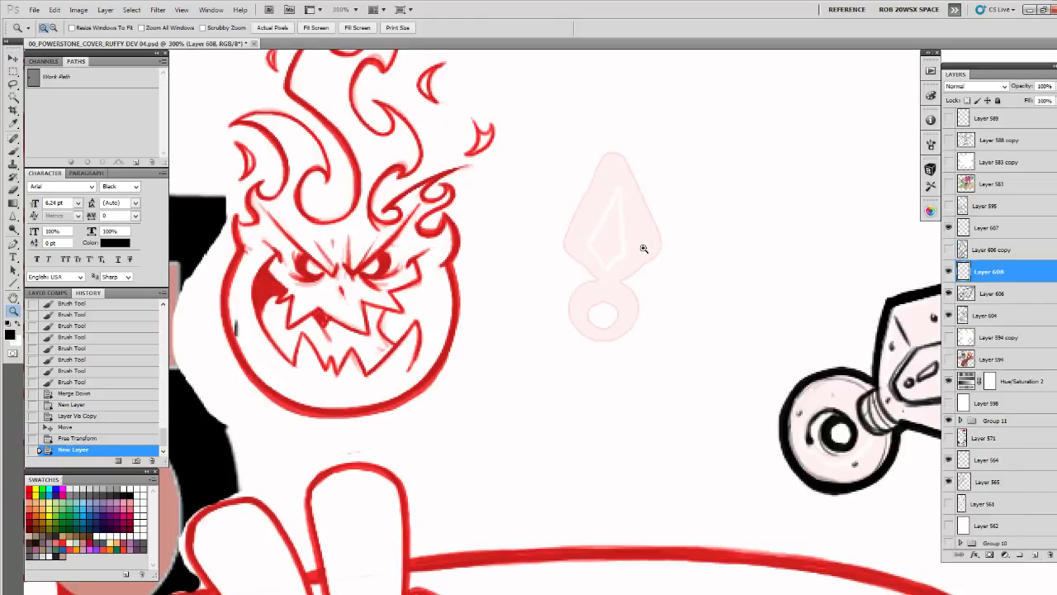
{"action": "left_click", "coordinate": [652, 301]}
{"action": "scroll", "coordinate": [618, 340], "scroll_direction": "down", "scroll_amount": 3}
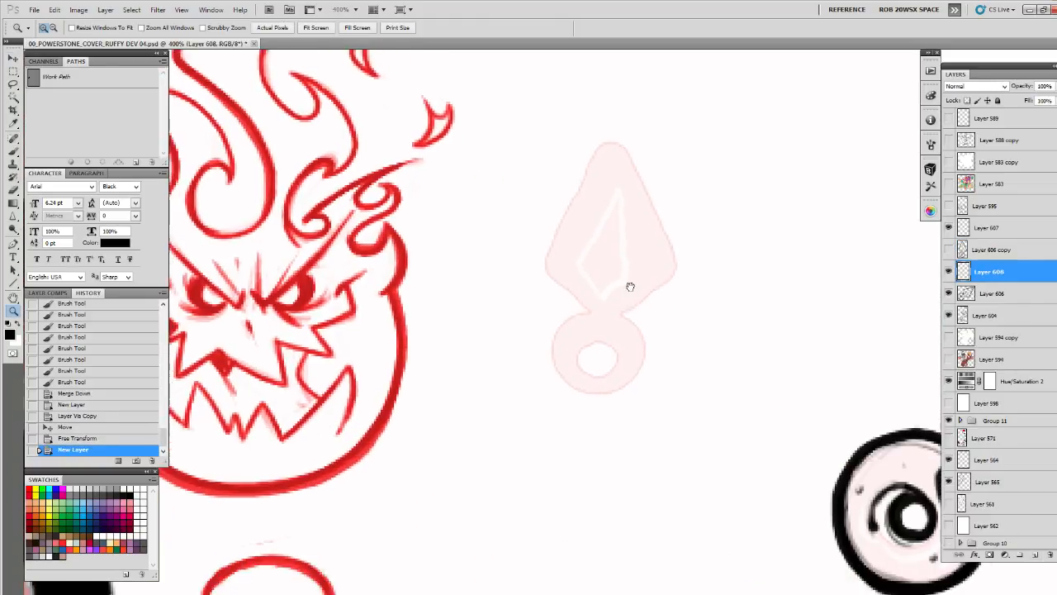
{"action": "key", "text": "b"}
{"action": "mouse_move", "coordinate": [593, 271]}
{"action": "left_mouse_down"}
{"action": "mouse_move", "coordinate": [602, 283]}
{"action": "mouse_move", "coordinate": [620, 271]}
{"action": "mouse_move", "coordinate": [576, 270]}
{"action": "mouse_move", "coordinate": [555, 301]}
{"action": "mouse_move", "coordinate": [565, 338]}
{"action": "mouse_move", "coordinate": [595, 349]}
{"action": "mouse_move", "coordinate": [638, 327]}
{"action": "mouse_move", "coordinate": [640, 286]}
{"action": "mouse_move", "coordinate": [594, 328]}
{"action": "mouse_move", "coordinate": [610, 303]}
{"action": "left_mouse_up"}
{"action": "left_click_drag", "start_coordinate": [619, 296], "coordinate": [608, 337]}
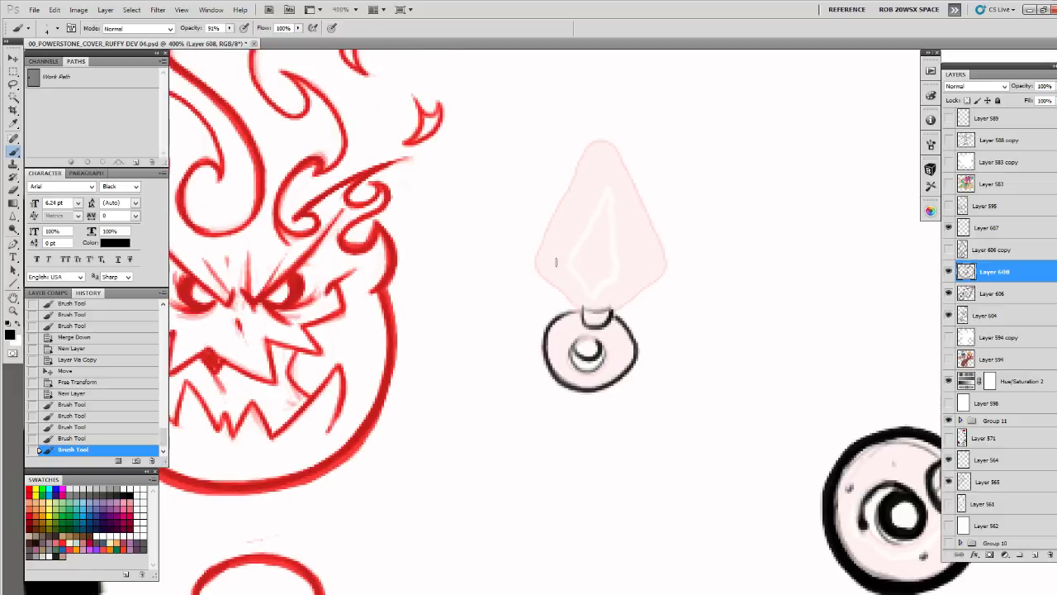
Ink the two lower edges of the small blade, converging from its side corners to the collar
{"action": "mouse_move", "coordinate": [561, 279]}
{"action": "left_mouse_down"}
{"action": "mouse_move", "coordinate": [521, 310]}
{"action": "mouse_move", "coordinate": [482, 309]}
{"action": "mouse_move", "coordinate": [517, 345]}
{"action": "left_mouse_up"}
{"action": "left_click_drag", "start_coordinate": [472, 302], "coordinate": [520, 347]}
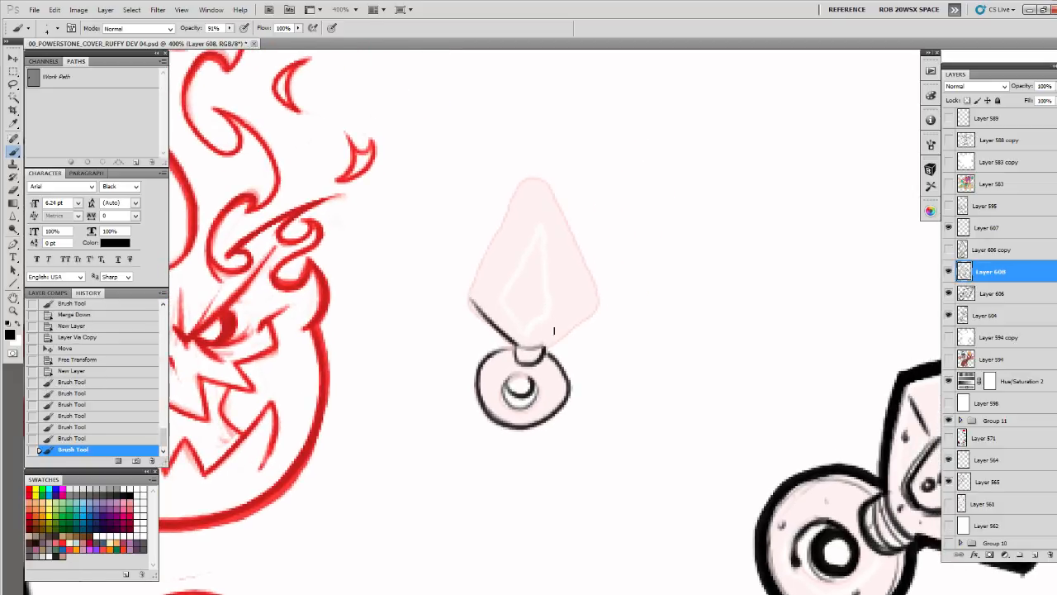
{"action": "left_click_drag", "start_coordinate": [601, 300], "coordinate": [543, 330]}
{"action": "key", "text": "u"}
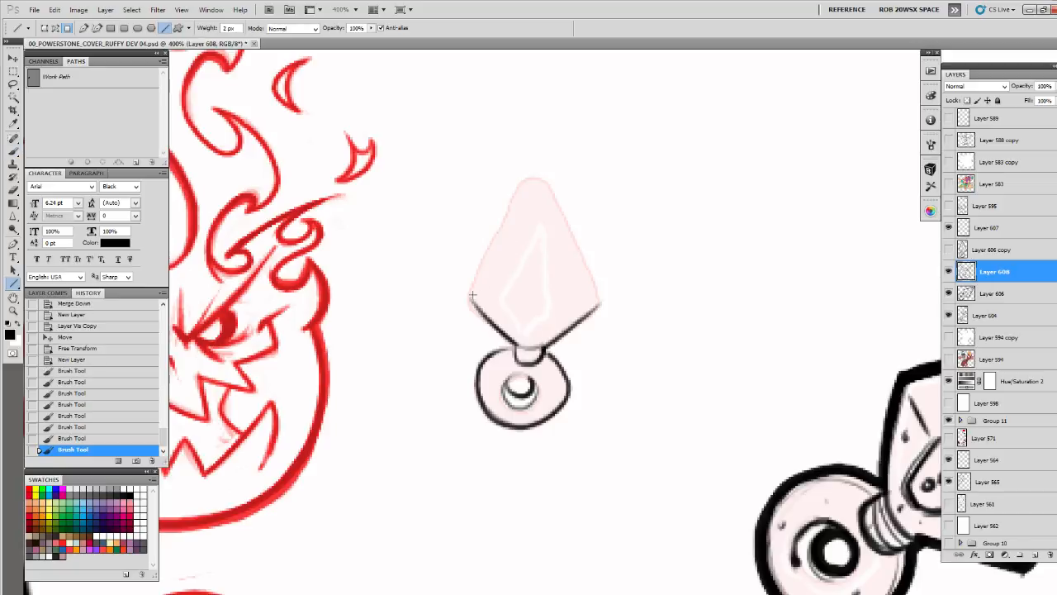
{"action": "mouse_move", "coordinate": [467, 295]}
{"action": "left_mouse_down"}
{"action": "mouse_move", "coordinate": [537, 156]}
{"action": "mouse_move", "coordinate": [601, 303]}
{"action": "left_mouse_up"}
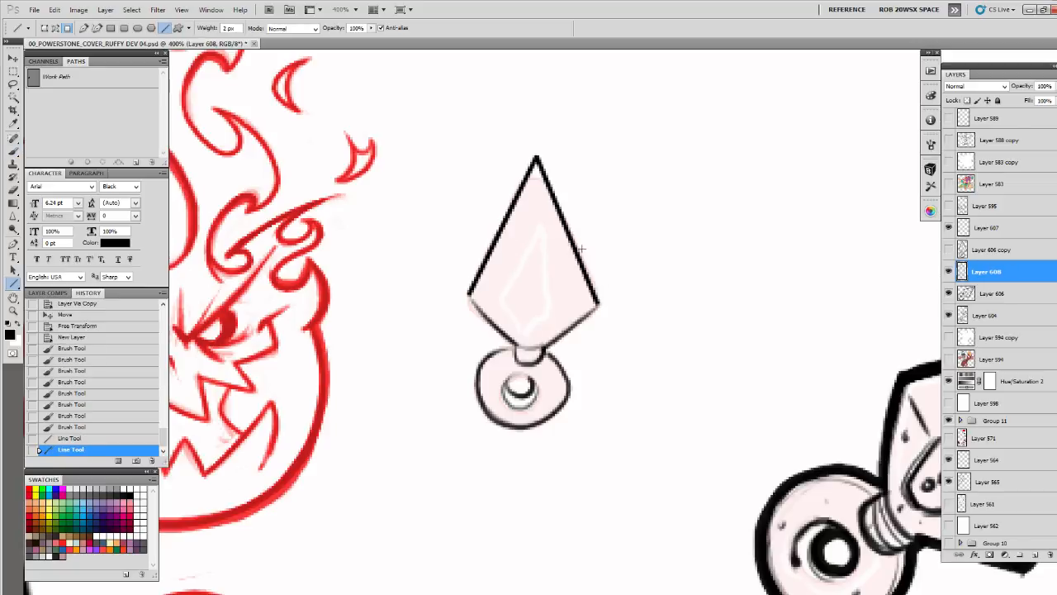
{"action": "key", "text": "b"}
{"action": "key", "text": "ctrl+alt+z"}
{"action": "key", "text": "ctrl+alt+z"}
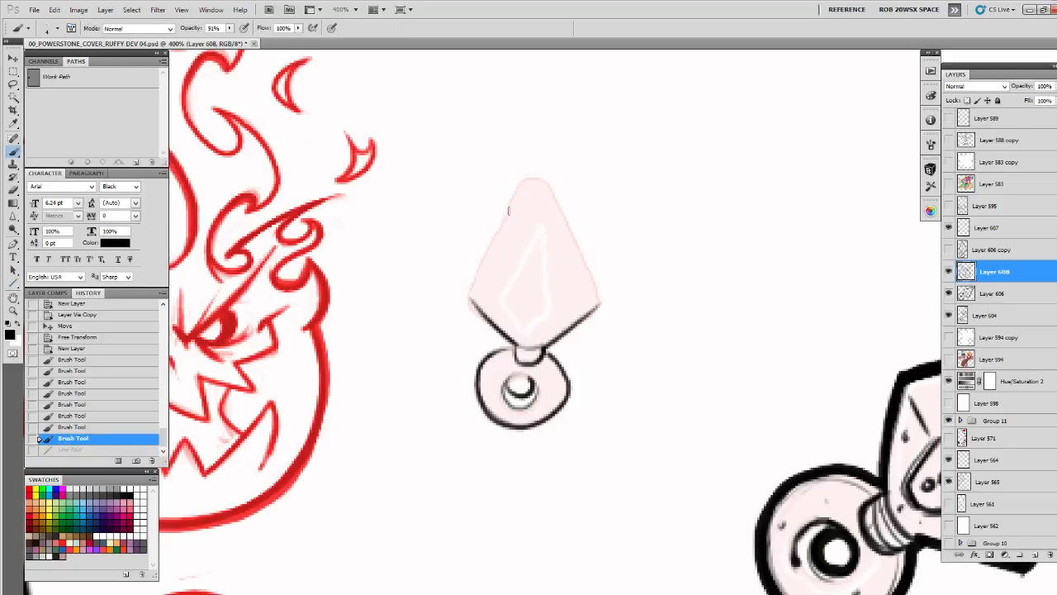
Draw the small blade's two long edges with the Line tool, then touch up the tip and lower edge by brush
{"action": "key", "text": "u"}
{"action": "mouse_move", "coordinate": [467, 295]}
{"action": "left_mouse_down"}
{"action": "mouse_move", "coordinate": [536, 149]}
{"action": "mouse_move", "coordinate": [599, 298]}
{"action": "mouse_move", "coordinate": [591, 310]}
{"action": "left_mouse_up"}
{"action": "key", "text": "b"}
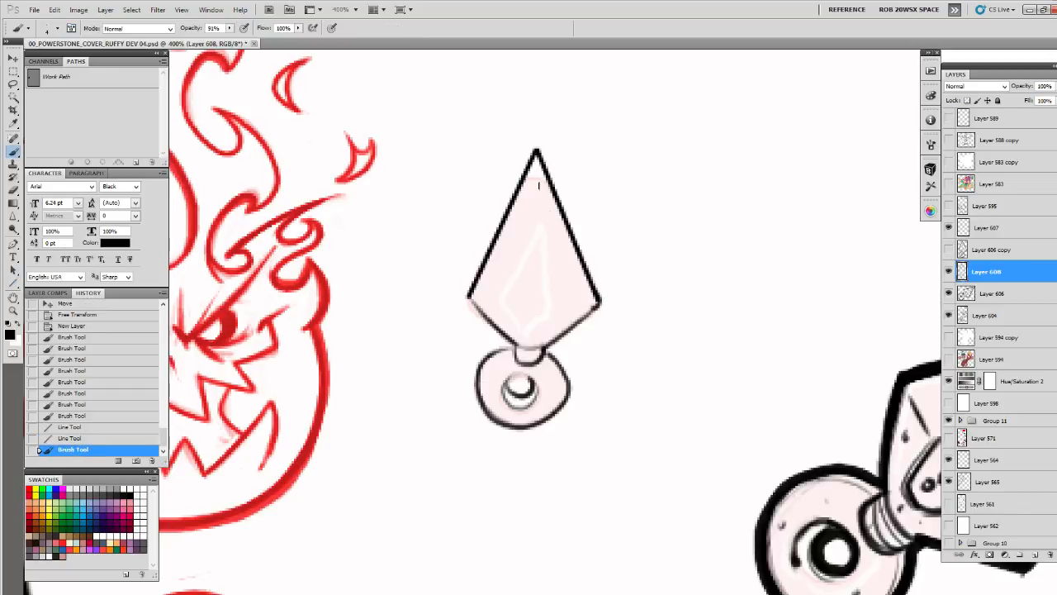
{"action": "left_click_drag", "start_coordinate": [536, 149], "coordinate": [529, 162]}
{"action": "left_click_drag", "start_coordinate": [469, 297], "coordinate": [517, 344]}
Draw the small blade's inner diamond with a dot and slot, a centre line, faint facet lines, and collar and ring shading
{"action": "mouse_move", "coordinate": [537, 227]}
{"action": "left_mouse_down"}
{"action": "mouse_move", "coordinate": [512, 290]}
{"action": "mouse_move", "coordinate": [524, 324]}
{"action": "mouse_move", "coordinate": [552, 302]}
{"action": "mouse_move", "coordinate": [522, 320]}
{"action": "mouse_move", "coordinate": [536, 230]}
{"action": "mouse_move", "coordinate": [512, 293]}
{"action": "mouse_move", "coordinate": [553, 307]}
{"action": "mouse_move", "coordinate": [528, 244]}
{"action": "mouse_move", "coordinate": [506, 308]}
{"action": "mouse_move", "coordinate": [541, 323]}
{"action": "mouse_move", "coordinate": [548, 308]}
{"action": "left_mouse_up"}
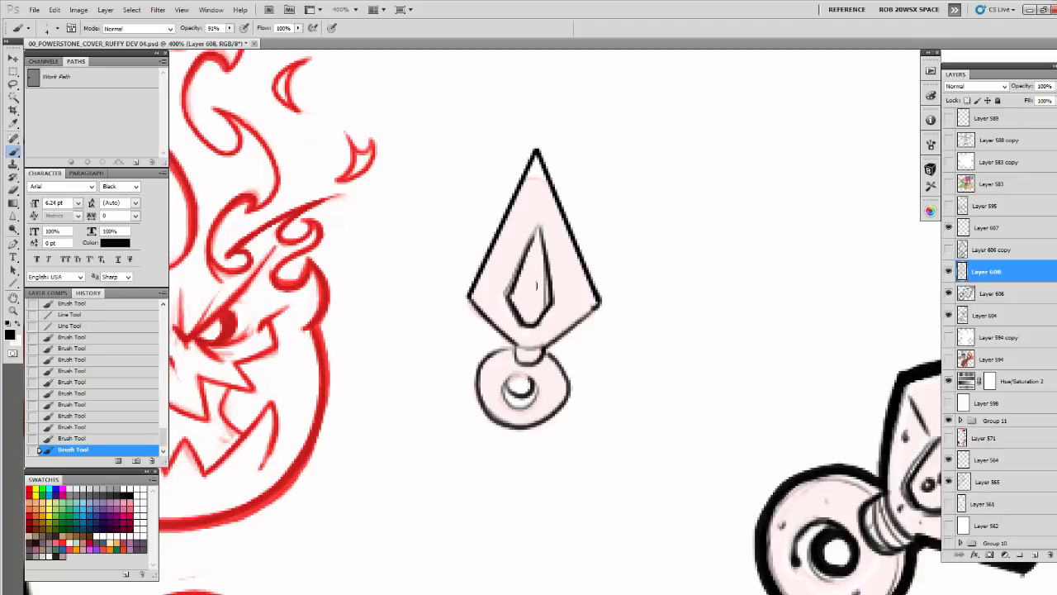
{"action": "mouse_move", "coordinate": [533, 270]}
{"action": "left_mouse_down"}
{"action": "mouse_move", "coordinate": [530, 298]}
{"action": "mouse_move", "coordinate": [536, 266]}
{"action": "left_mouse_up"}
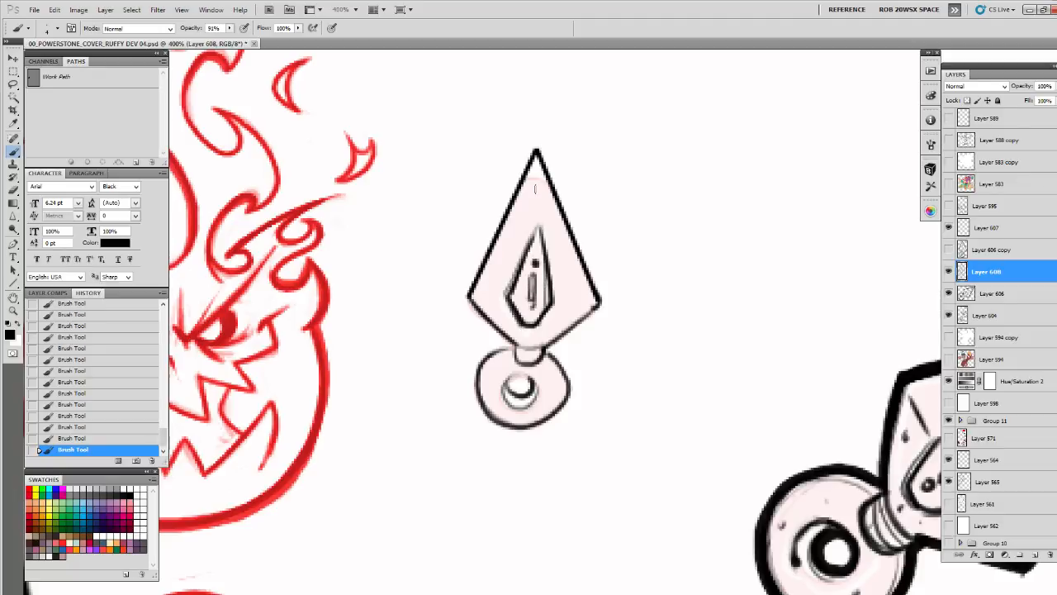
{"action": "left_click_drag", "start_coordinate": [535, 186], "coordinate": [538, 213]}
{"action": "mouse_move", "coordinate": [469, 292]}
{"action": "left_mouse_down"}
{"action": "mouse_move", "coordinate": [543, 360]}
{"action": "mouse_move", "coordinate": [567, 309]}
{"action": "mouse_move", "coordinate": [603, 367]}
{"action": "left_mouse_up"}
{"action": "left_click_drag", "start_coordinate": [568, 322], "coordinate": [551, 398]}
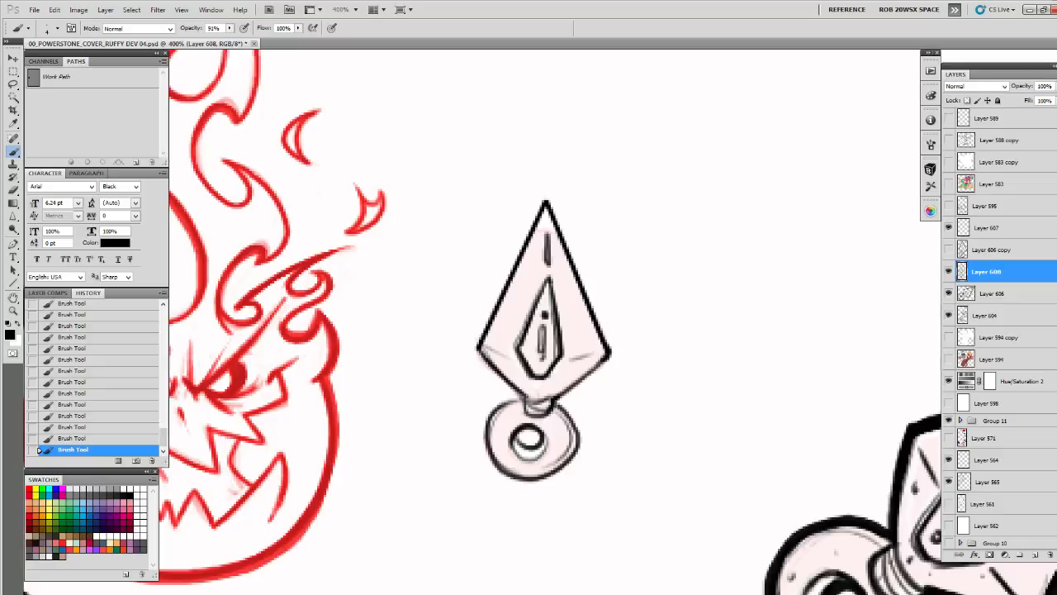
{"action": "left_click_drag", "start_coordinate": [554, 401], "coordinate": [576, 450]}
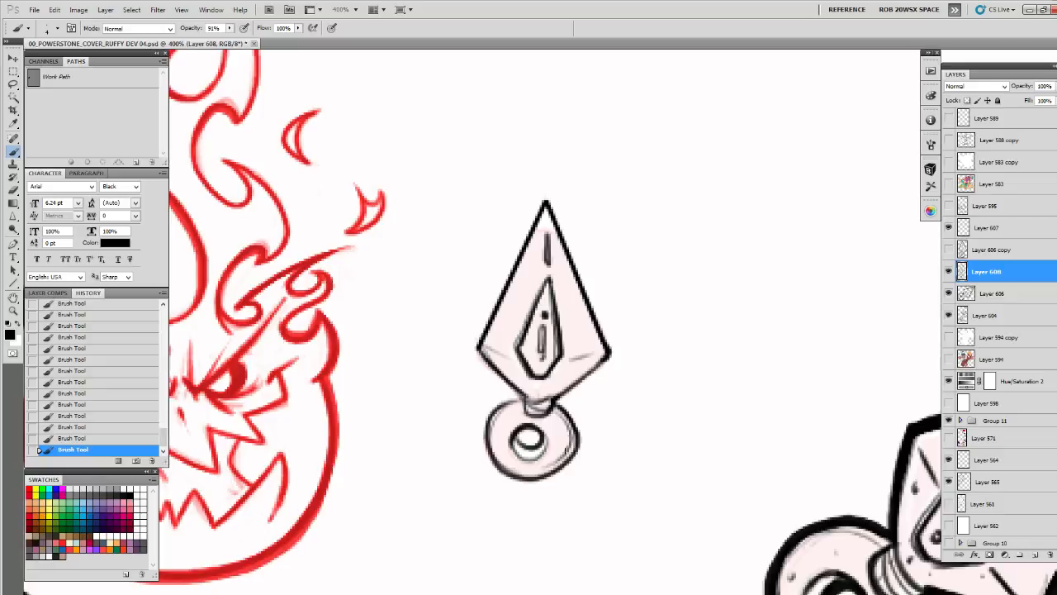
Thicken the small blade's outer contour, ring and hole using the ROB DRAW brush at 6 px
{"action": "right_click", "coordinate": [511, 323]}
{"action": "left_click", "coordinate": [468, 486]}
{"action": "left_click_drag", "start_coordinate": [492, 379], "coordinate": [494, 385]}
{"action": "right_click", "coordinate": [503, 354]}
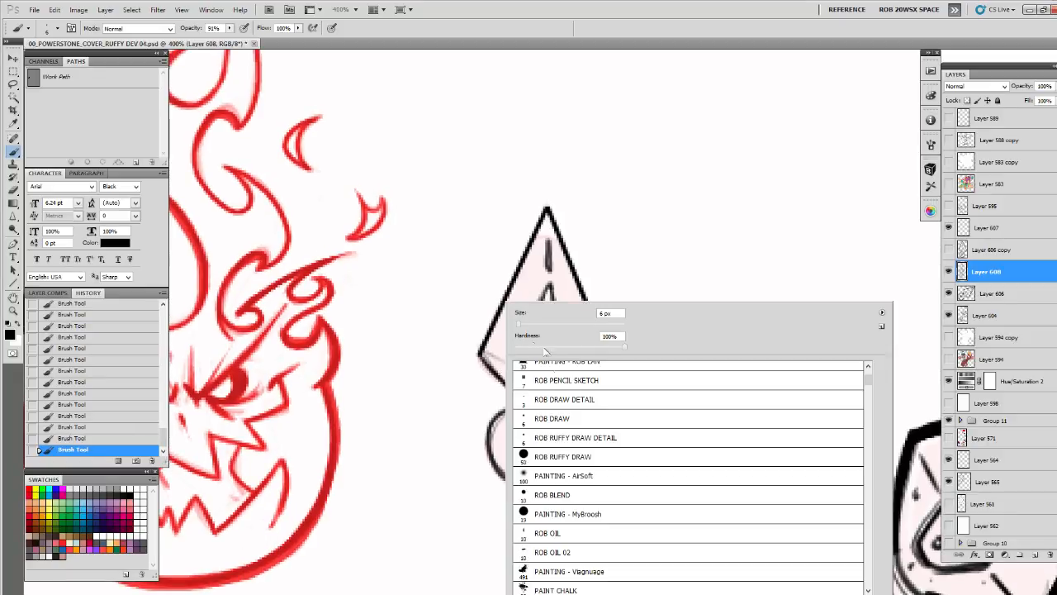
{"action": "left_click", "coordinate": [562, 418]}
{"action": "key", "text": "Return"}
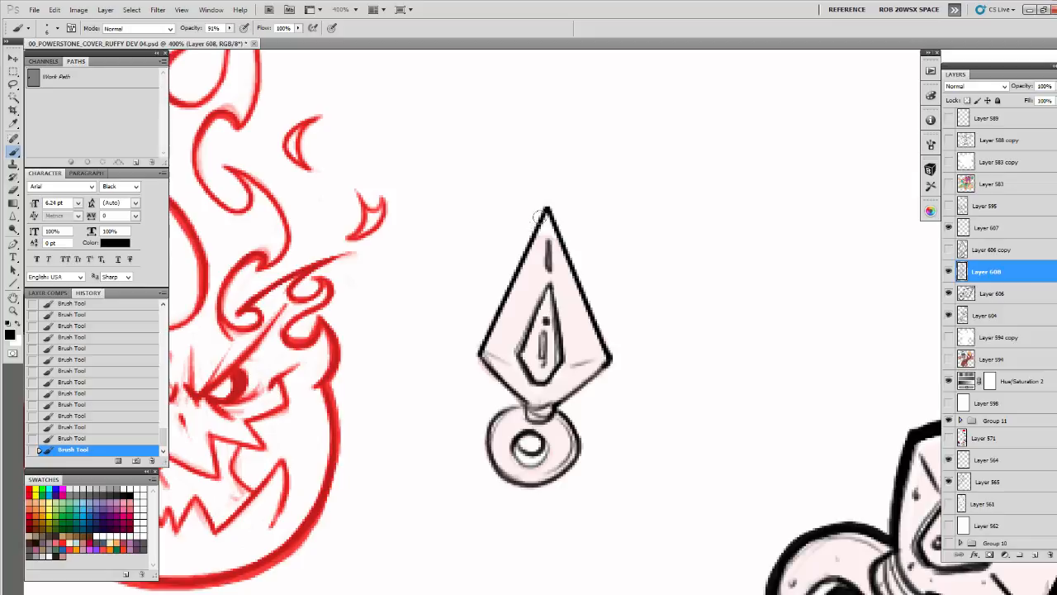
{"action": "mouse_move", "coordinate": [541, 215]}
{"action": "left_mouse_down"}
{"action": "mouse_move", "coordinate": [478, 345]}
{"action": "mouse_move", "coordinate": [529, 408]}
{"action": "left_mouse_up"}
{"action": "mouse_move", "coordinate": [523, 389]}
{"action": "left_mouse_down"}
{"action": "mouse_move", "coordinate": [520, 351]}
{"action": "mouse_move", "coordinate": [480, 382]}
{"action": "mouse_move", "coordinate": [482, 420]}
{"action": "mouse_move", "coordinate": [497, 443]}
{"action": "mouse_move", "coordinate": [528, 452]}
{"action": "mouse_move", "coordinate": [562, 439]}
{"action": "mouse_move", "coordinate": [573, 414]}
{"action": "mouse_move", "coordinate": [545, 360]}
{"action": "left_mouse_up"}
{"action": "mouse_move", "coordinate": [543, 167]}
{"action": "left_mouse_down"}
{"action": "mouse_move", "coordinate": [601, 313]}
{"action": "mouse_move", "coordinate": [526, 405]}
{"action": "mouse_move", "coordinate": [506, 378]}
{"action": "mouse_move", "coordinate": [481, 405]}
{"action": "mouse_move", "coordinate": [500, 444]}
{"action": "left_mouse_up"}
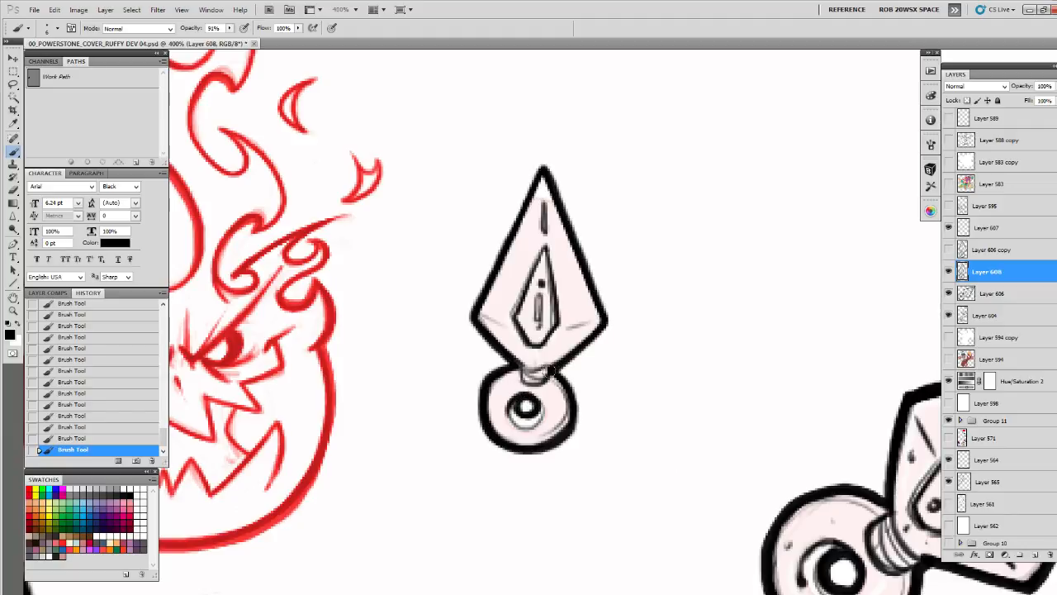
{"action": "left_click_drag", "start_coordinate": [550, 369], "coordinate": [568, 431]}
Examine the inked small blade against the whole cover composition and the neighbouring large blade
{"action": "left_click", "coordinate": [565, 365], "text": "alt"}
{"action": "left_click", "coordinate": [565, 365], "text": "alt"}
{"action": "left_click", "coordinate": [565, 365], "text": "alt"}
{"action": "left_click", "coordinate": [564, 365], "text": "alt"}
{"action": "left_click", "coordinate": [565, 365], "text": "alt"}
{"action": "left_click", "coordinate": [568, 365], "text": "alt"}
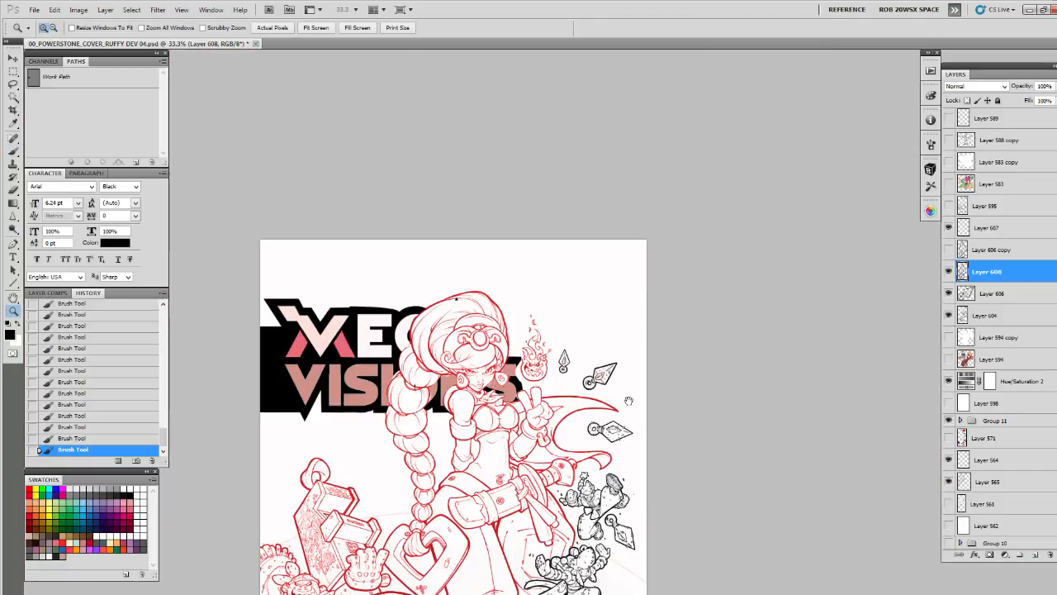
{"action": "mouse_move", "coordinate": [625, 398]}
{"action": "left_mouse_down"}
{"action": "mouse_move", "coordinate": [659, 200]}
{"action": "mouse_move", "coordinate": [625, 319]}
{"action": "left_mouse_up"}
{"action": "left_click", "coordinate": [658, 198]}
{"action": "left_click", "coordinate": [656, 199]}
{"action": "left_click", "coordinate": [567, 260]}
{"action": "left_click", "coordinate": [566, 260]}
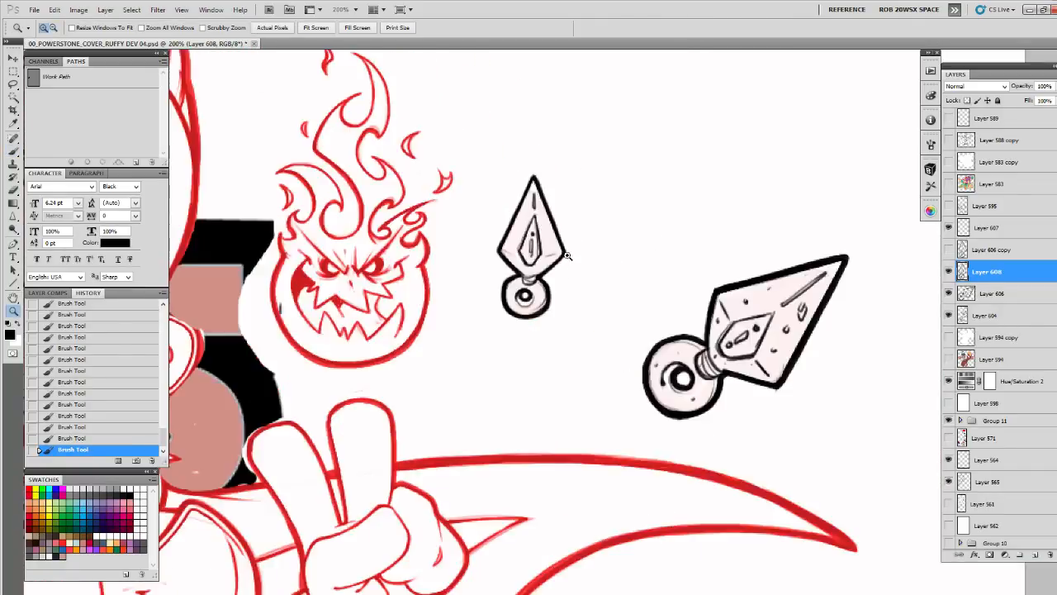
{"action": "left_click", "coordinate": [567, 260]}
{"action": "left_click", "coordinate": [566, 260]}
Reinforce the small blade's thick contour along its long and lower edges, undoing a stray stroke
{"action": "key", "text": "b"}
{"action": "left_click_drag", "start_coordinate": [570, 265], "coordinate": [577, 394]}
{"action": "mouse_move", "coordinate": [507, 226]}
{"action": "left_mouse_down"}
{"action": "mouse_move", "coordinate": [431, 373]}
{"action": "mouse_move", "coordinate": [509, 225]}
{"action": "mouse_move", "coordinate": [532, 288]}
{"action": "mouse_move", "coordinate": [524, 424]}
{"action": "left_mouse_up"}
{"action": "key", "text": "ctrl+z"}
{"action": "left_click_drag", "start_coordinate": [431, 374], "coordinate": [471, 415]}
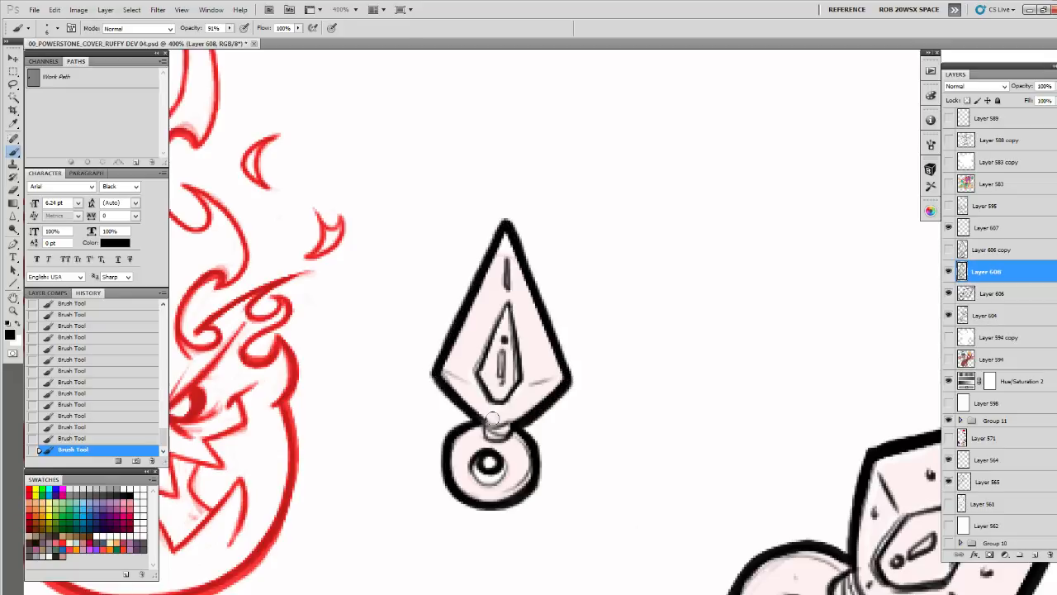
Check the small blade within the cover and merge Layer 608 down into Layer 606
{"action": "key", "text": "z"}
{"action": "left_click", "coordinate": [531, 423], "text": "alt"}
{"action": "left_click", "coordinate": [532, 423], "text": "alt"}
{"action": "left_click", "coordinate": [533, 422], "text": "alt"}
{"action": "left_click", "coordinate": [537, 421], "text": "alt"}
{"action": "left_click_drag", "start_coordinate": [643, 523], "coordinate": [662, 281]}
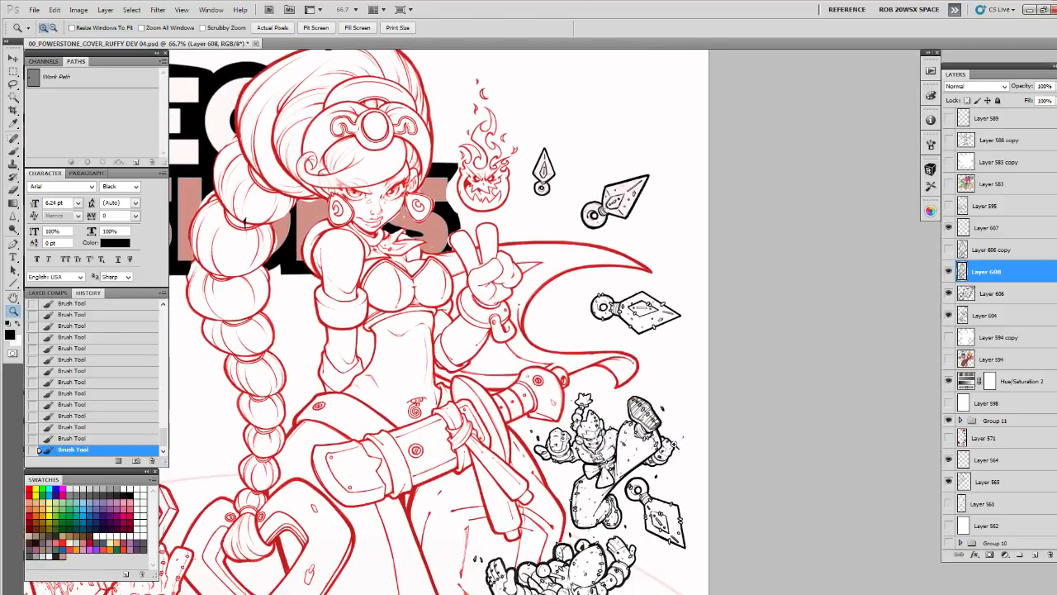
{"action": "key", "text": "ctrl+e"}
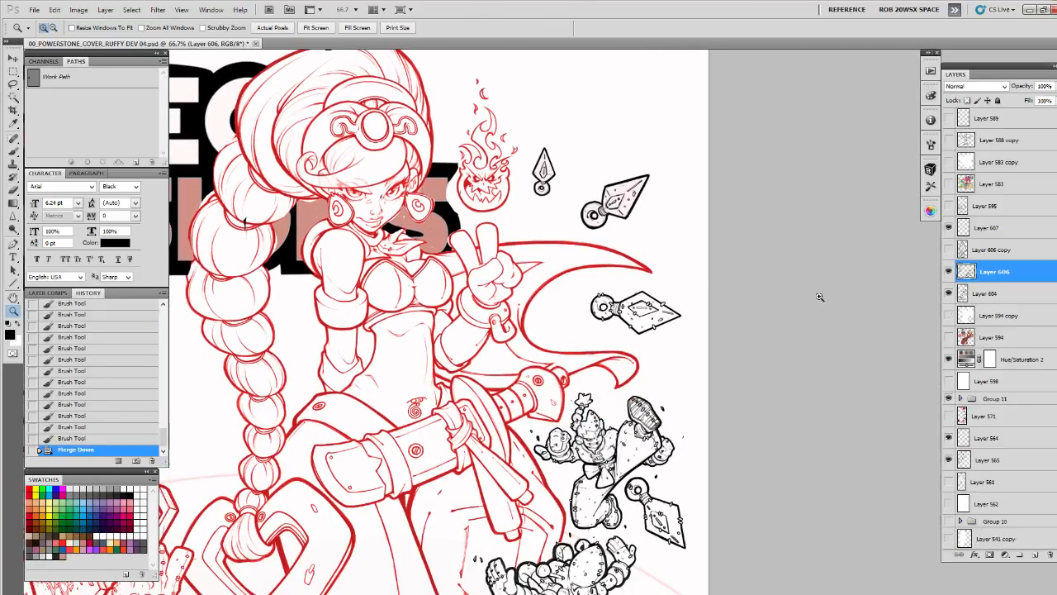
Choose the 10 px ROB OIL brush and create a new layer above Layer 606
{"action": "left_click", "coordinate": [639, 198]}
{"action": "left_click", "coordinate": [643, 208]}
{"action": "left_click_drag", "start_coordinate": [643, 208], "coordinate": [675, 397]}
{"action": "key", "text": "b"}
{"action": "right_click", "coordinate": [645, 340]}
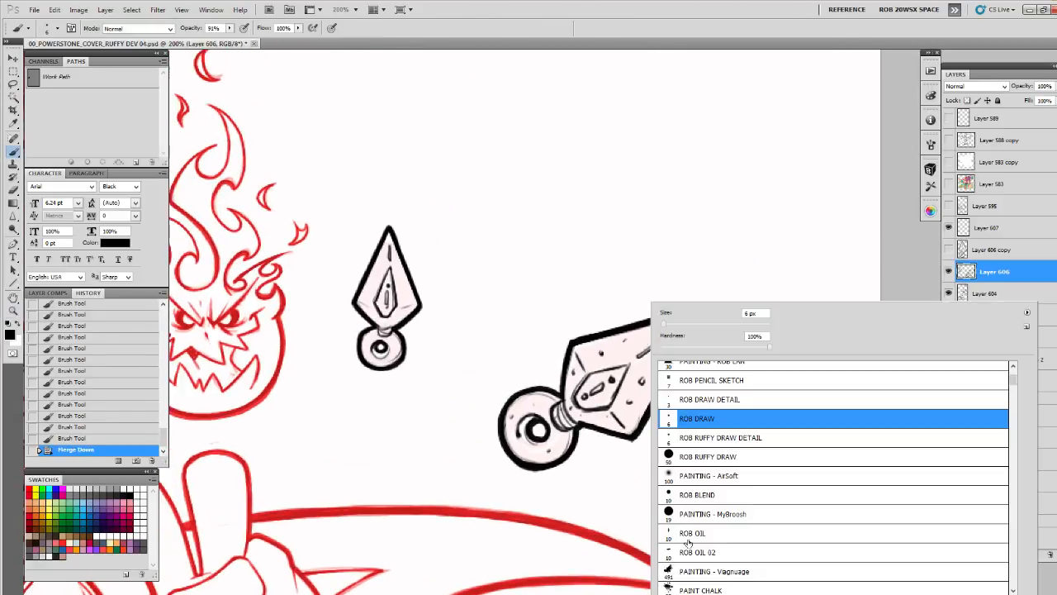
{"action": "double_click", "coordinate": [688, 539]}
{"action": "left_click", "coordinate": [1030, 554]}
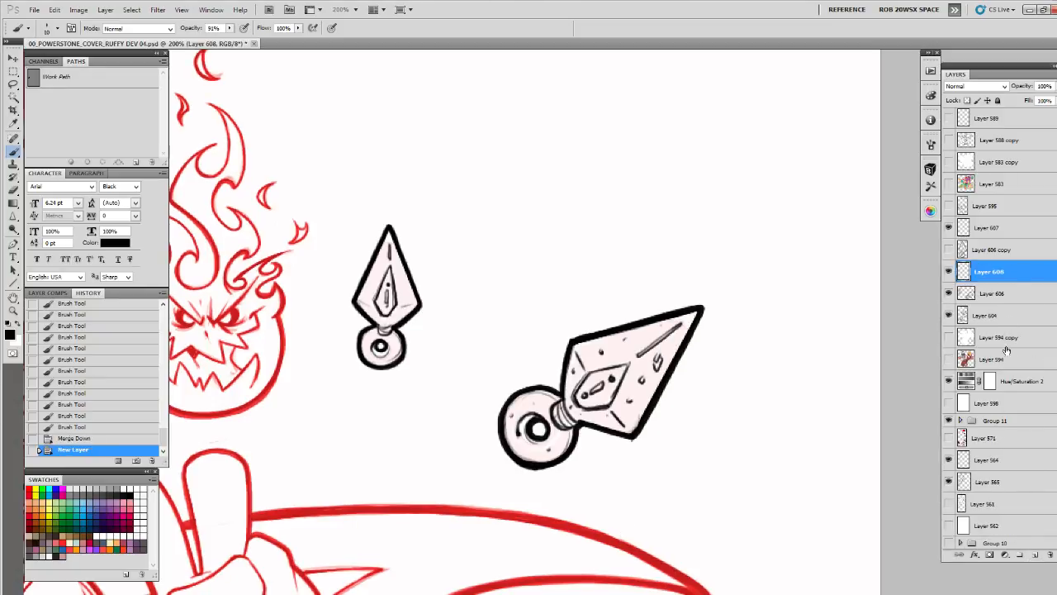
Apply the preset layer style with Color Overlay and Stroke effects to the new layer
{"action": "double_click", "coordinate": [1018, 271]}
{"action": "left_click", "coordinate": [802, 370]}
{"action": "scroll", "coordinate": [987, 458], "scroll_direction": "down", "scroll_amount": 3}
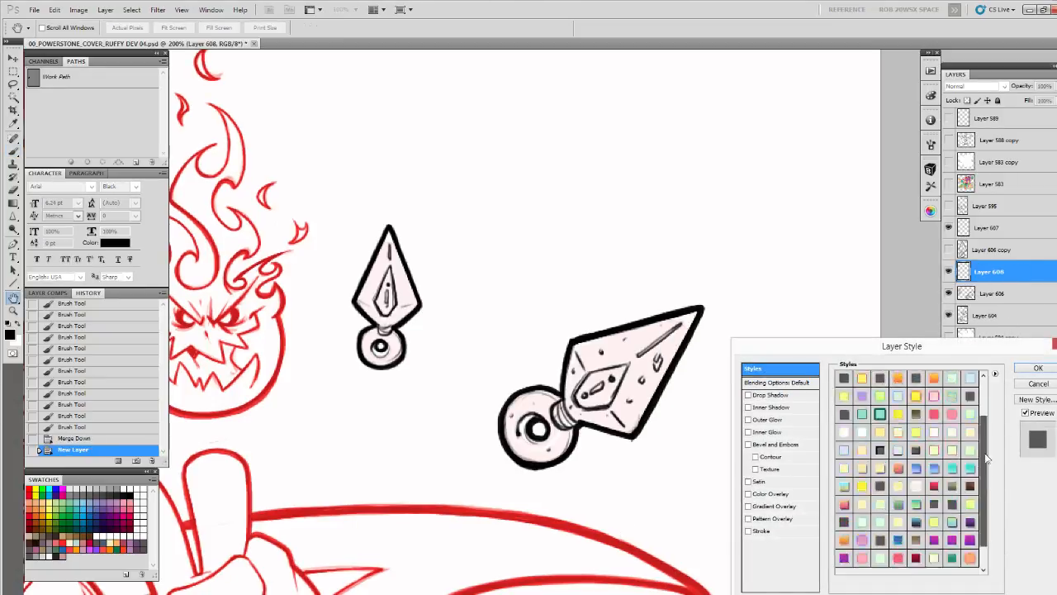
{"action": "left_click_drag", "start_coordinate": [986, 454], "coordinate": [986, 475]}
{"action": "left_click", "coordinate": [901, 561]}
{"action": "left_click", "coordinate": [1037, 368]}
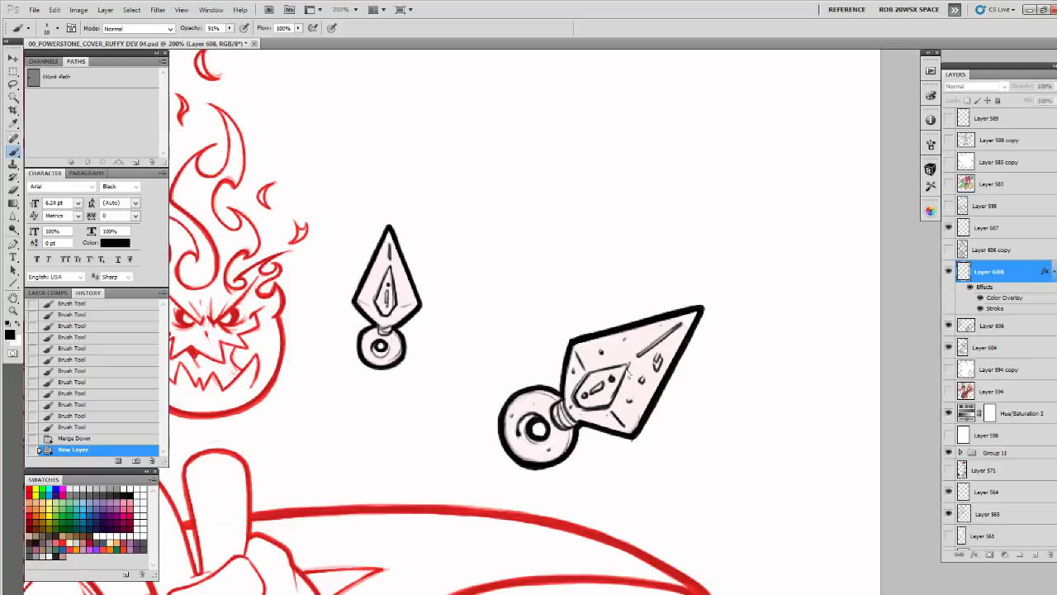
Paint short outlined nick marks across the large blade's edges, inner diamond, collar and ring
{"action": "left_click_drag", "start_coordinate": [629, 374], "coordinate": [660, 338]}
{"action": "mouse_move", "coordinate": [660, 285]}
{"action": "left_mouse_down"}
{"action": "mouse_move", "coordinate": [654, 296]}
{"action": "mouse_move", "coordinate": [660, 264]}
{"action": "left_mouse_up"}
{"action": "mouse_move", "coordinate": [647, 306]}
{"action": "left_mouse_down"}
{"action": "mouse_move", "coordinate": [633, 348]}
{"action": "mouse_move", "coordinate": [575, 393]}
{"action": "left_mouse_up"}
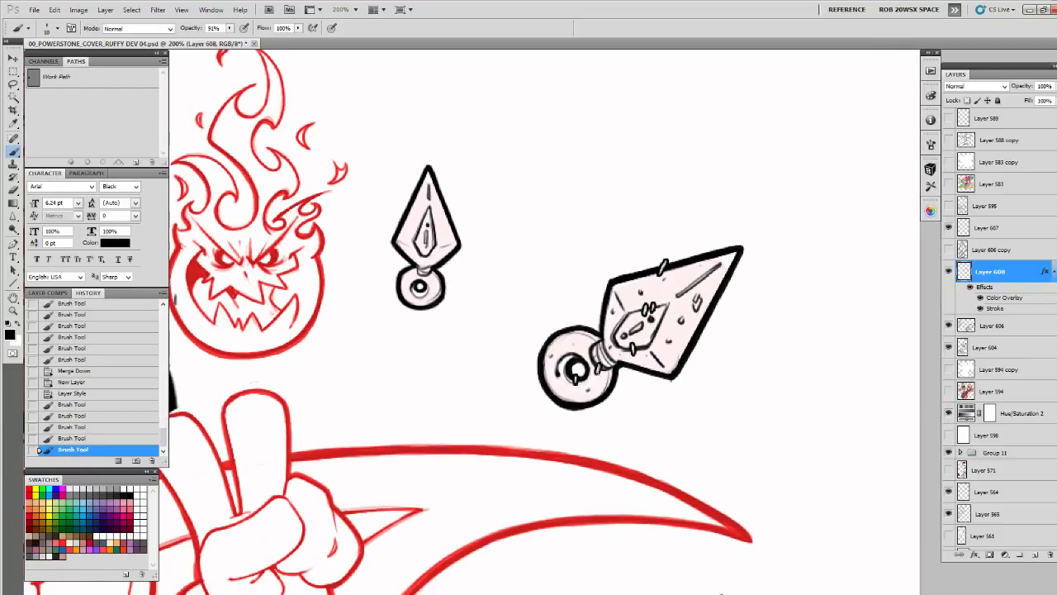
{"action": "mouse_move", "coordinate": [588, 341]}
{"action": "left_mouse_down"}
{"action": "mouse_move", "coordinate": [594, 353]}
{"action": "mouse_move", "coordinate": [566, 337]}
{"action": "left_mouse_up"}
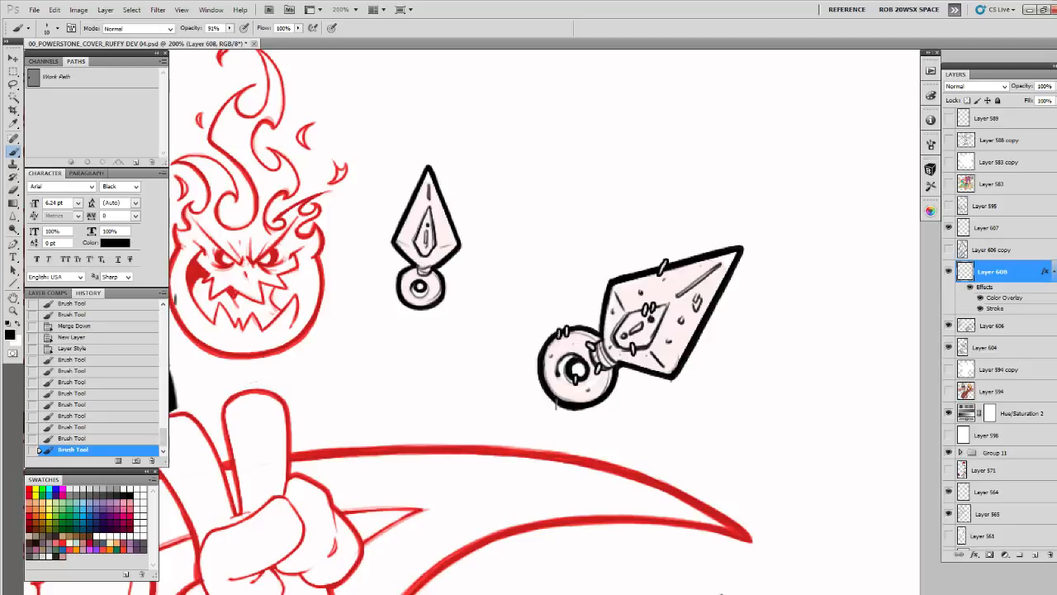
{"action": "left_click_drag", "start_coordinate": [556, 400], "coordinate": [559, 408]}
{"action": "left_click_drag", "start_coordinate": [658, 373], "coordinate": [657, 378]}
{"action": "left_click_drag", "start_coordinate": [688, 341], "coordinate": [694, 351]}
Paint matching short nick marks along the small blade's edges and ring, and add a few more to the large blade
{"action": "left_click_drag", "start_coordinate": [645, 254], "coordinate": [747, 278]}
{"action": "mouse_move", "coordinate": [557, 237]}
{"action": "left_mouse_down"}
{"action": "mouse_move", "coordinate": [551, 245]}
{"action": "mouse_move", "coordinate": [515, 234]}
{"action": "left_mouse_up"}
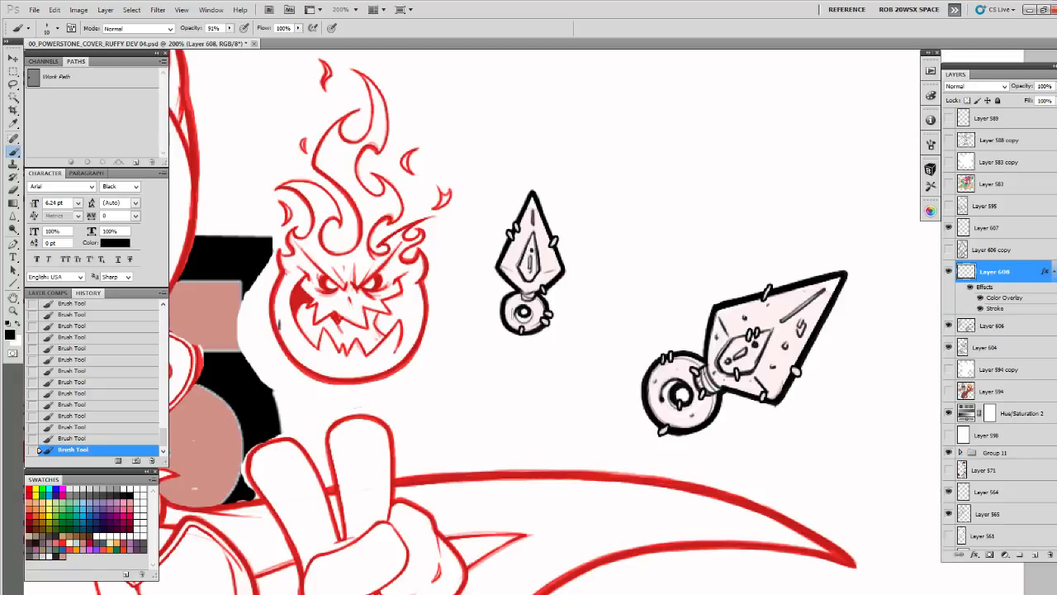
{"action": "left_click_drag", "start_coordinate": [732, 408], "coordinate": [600, 394]}
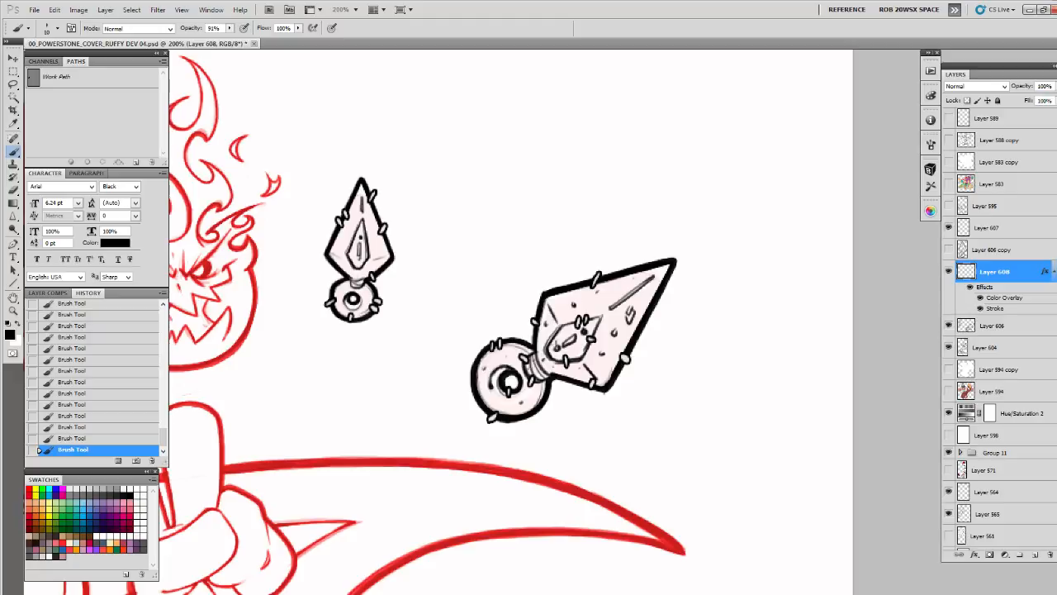
Create a new layer above Layer 608 and paint small black debris specks beside the large blade
{"action": "left_click_drag", "start_coordinate": [604, 345], "coordinate": [761, 372]}
{"action": "left_click", "coordinate": [1038, 555]}
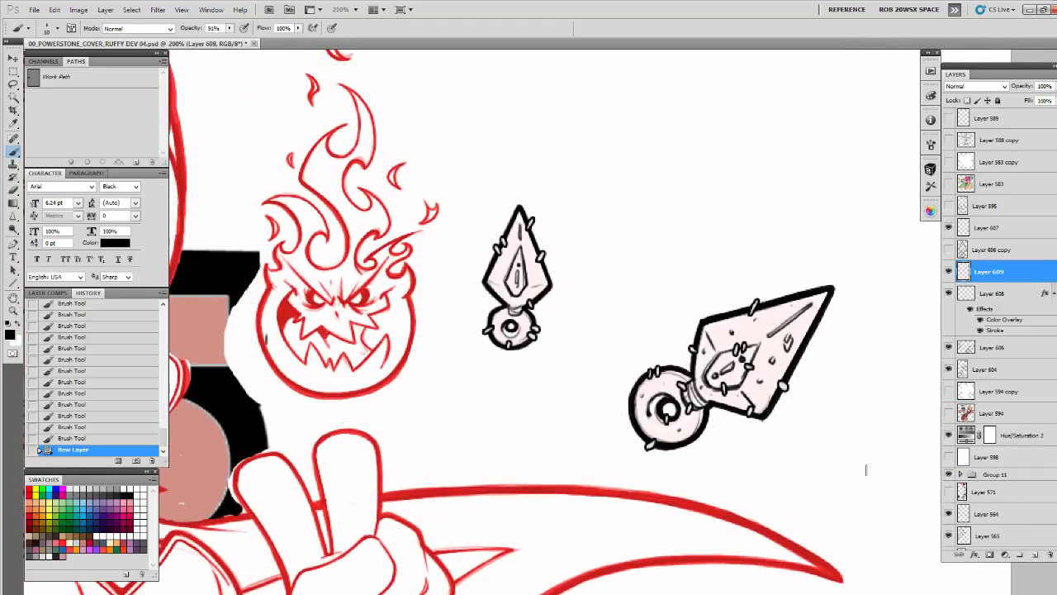
{"action": "key", "text": "x"}
{"action": "left_click_drag", "start_coordinate": [611, 381], "coordinate": [666, 328]}
{"action": "key", "text": "x"}
{"action": "left_click_drag", "start_coordinate": [763, 420], "coordinate": [757, 417]}
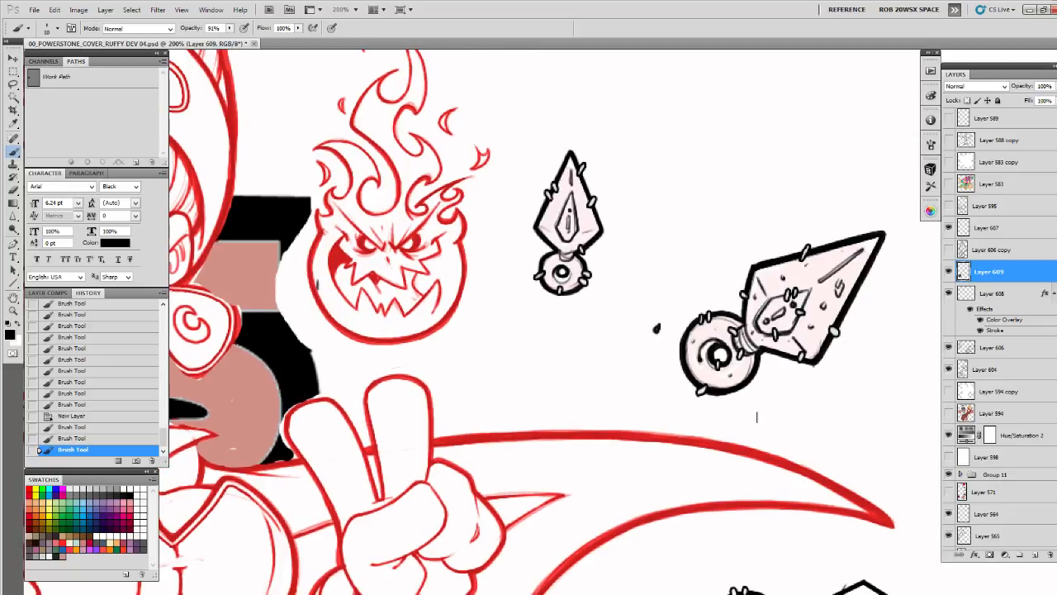
Paint more small black specks around the small blade and its ring
{"action": "left_click", "coordinate": [514, 266]}
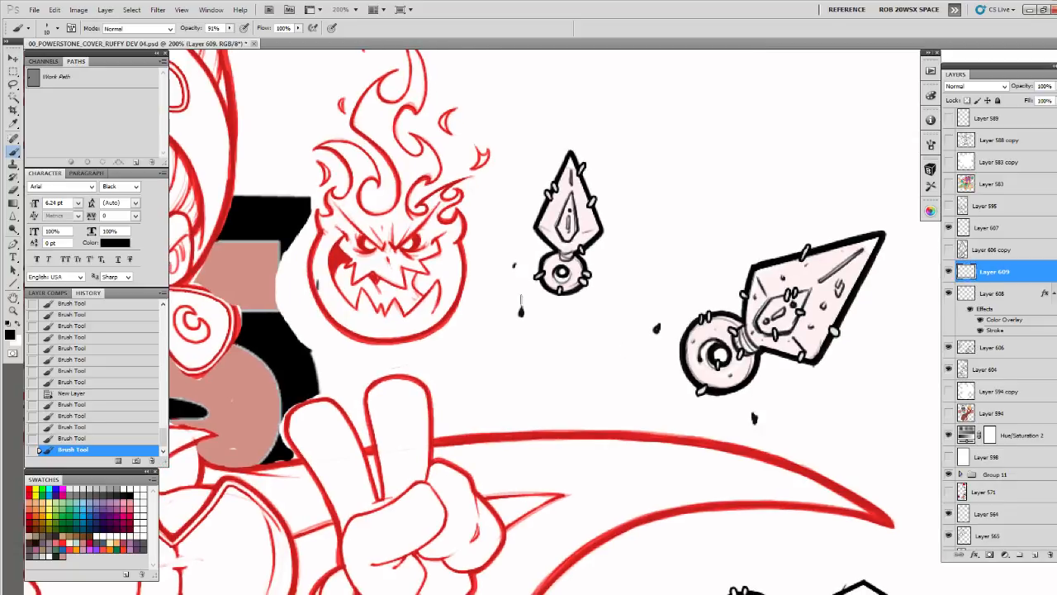
{"action": "left_click_drag", "start_coordinate": [521, 303], "coordinate": [522, 311]}
{"action": "left_click", "coordinate": [516, 265]}
{"action": "left_click", "coordinate": [616, 221]}
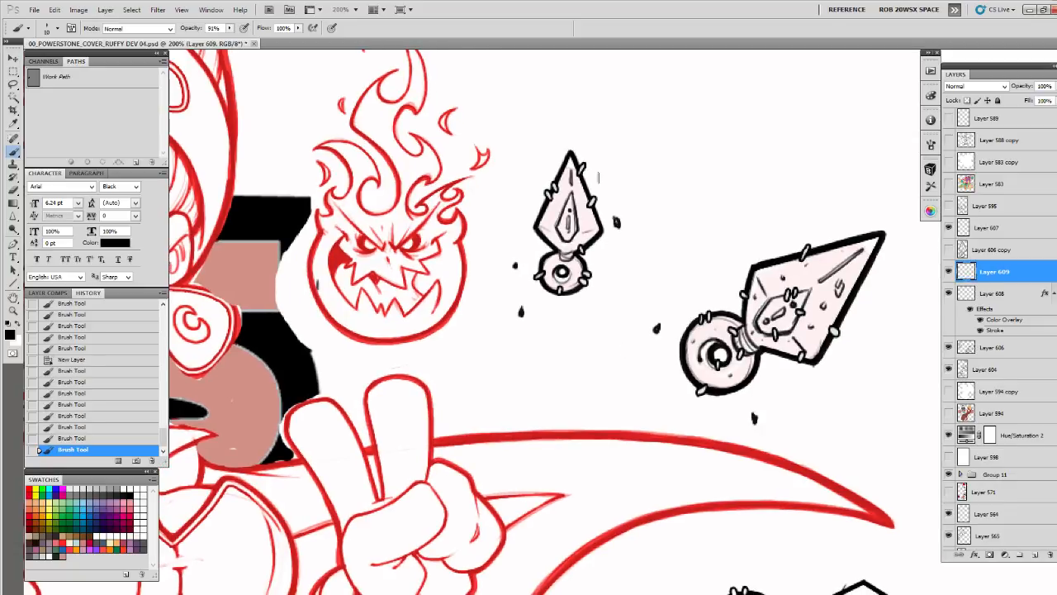
{"action": "left_click", "coordinate": [597, 178]}
{"action": "left_click", "coordinate": [545, 144]}
Hide the Hue/Saturation 2 adjustment layer to view the whole cover's line art in black
{"action": "key", "text": "z"}
{"action": "left_click", "coordinate": [751, 417], "text": "alt"}
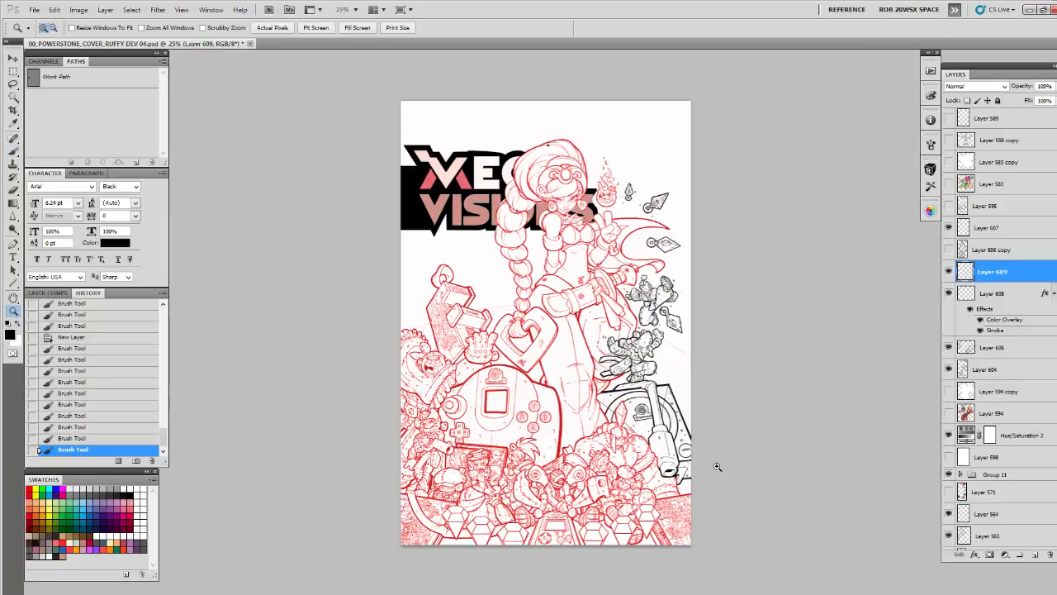
{"action": "left_click", "coordinate": [948, 435]}
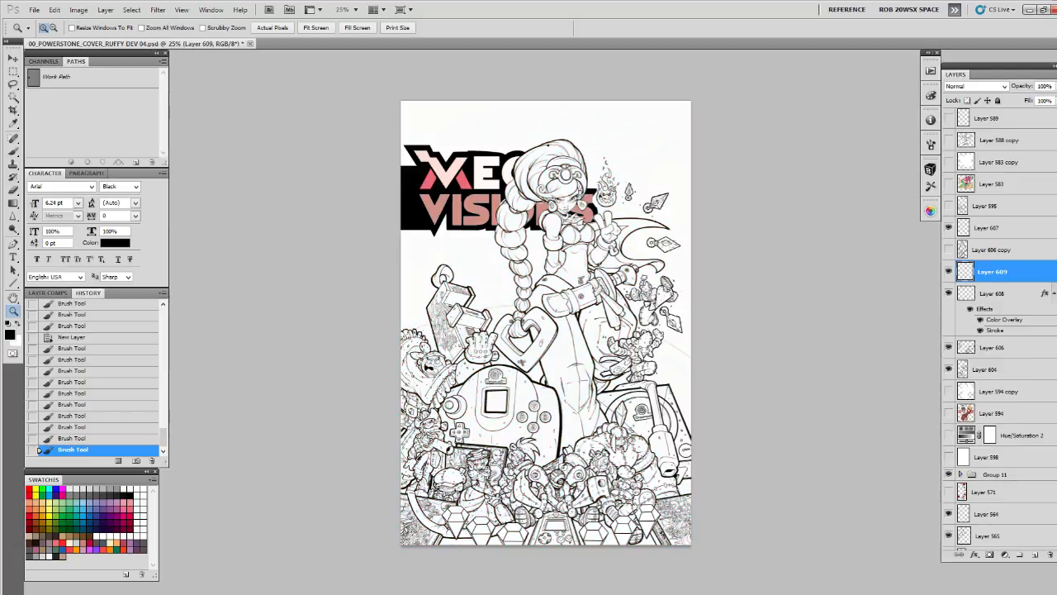
Unlink the mask from Layer 389 and nudge the layer's artwork upward
{"action": "scroll", "coordinate": [1049, 549], "scroll_direction": "down", "scroll_amount": 15}
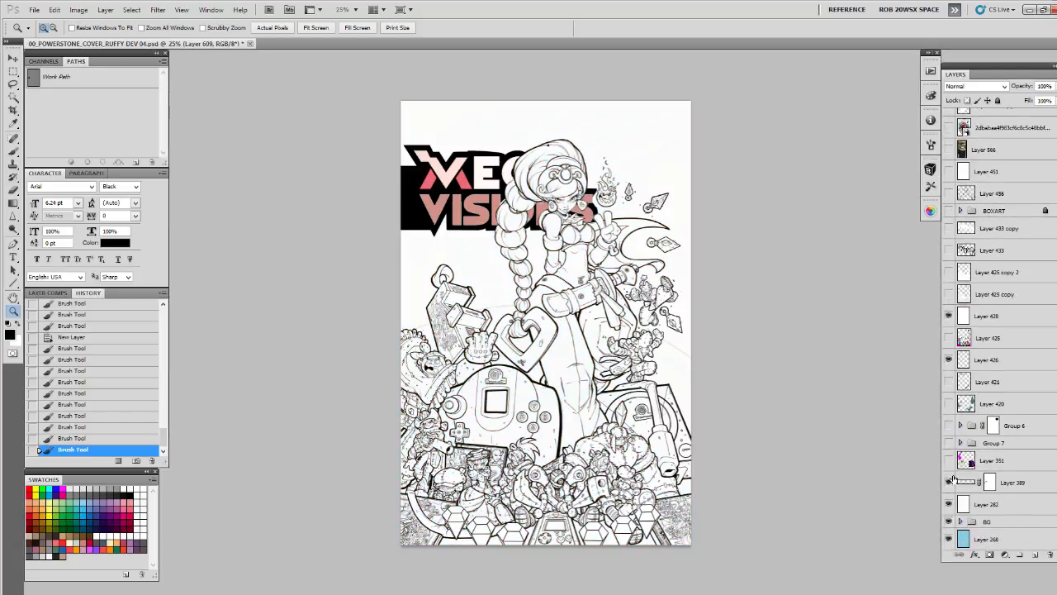
{"action": "left_click", "coordinate": [948, 482]}
{"action": "left_click", "coordinate": [967, 482]}
{"action": "left_click", "coordinate": [981, 482]}
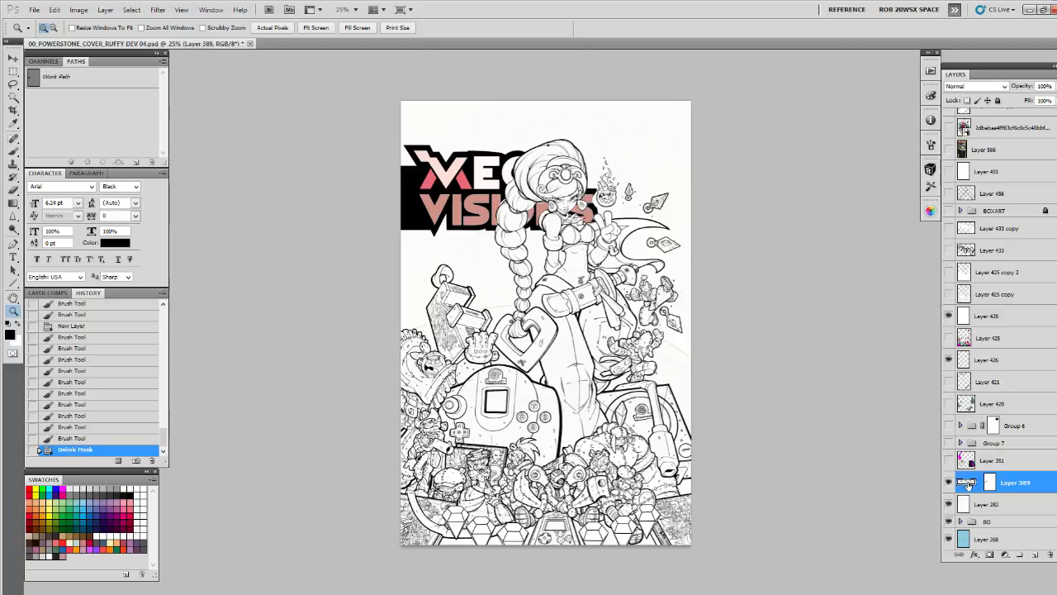
{"action": "key", "text": "v"}
{"action": "key", "text": "Up"}
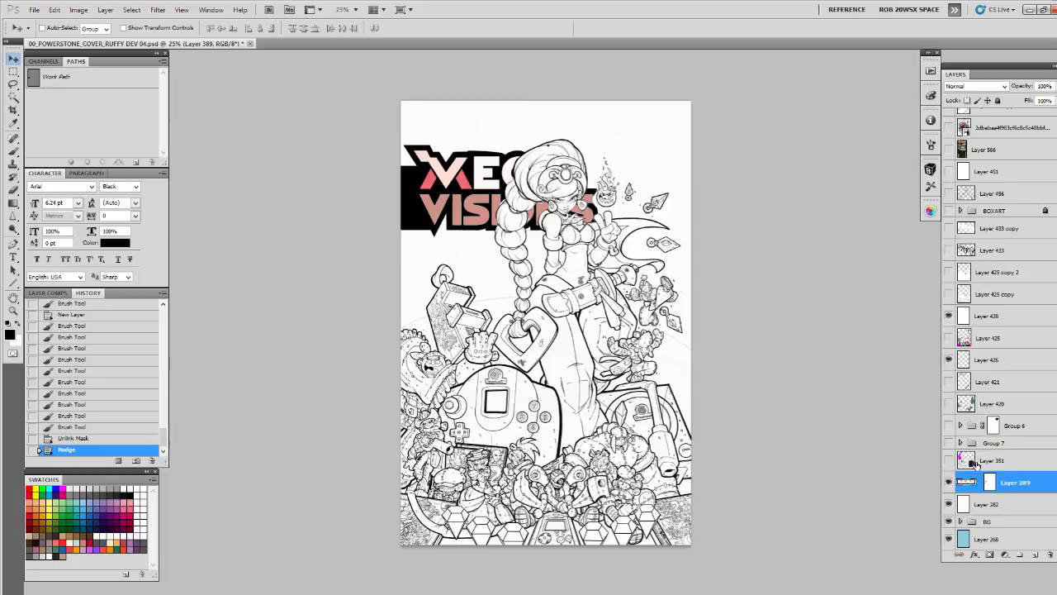
Disable the layer mask on Layer 389 and nudge the layer's artwork down
{"action": "left_click", "coordinate": [989, 484]}
{"action": "right_click", "coordinate": [985, 486]}
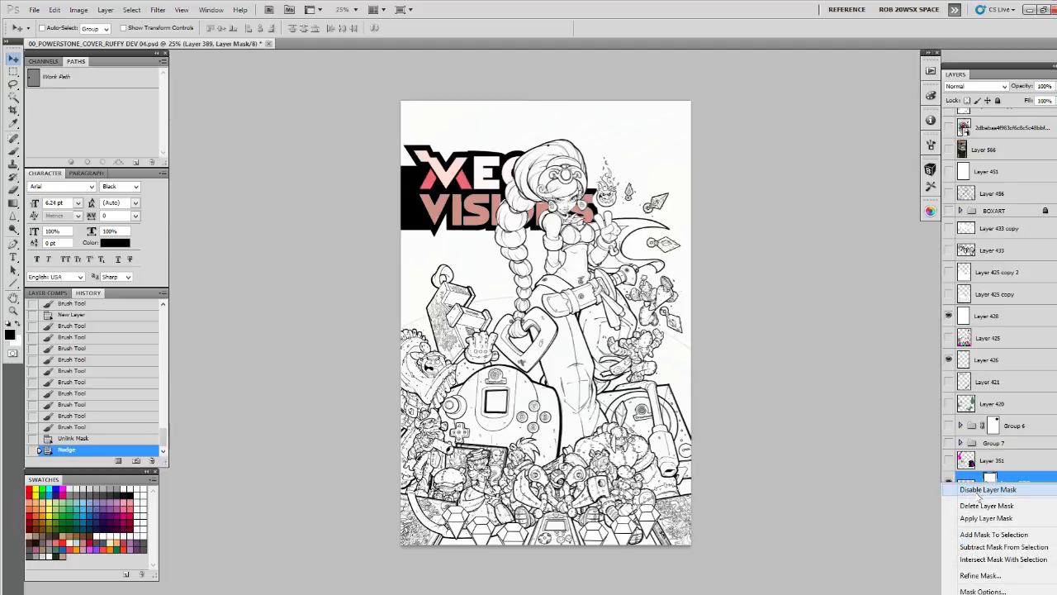
{"action": "left_click", "coordinate": [983, 489]}
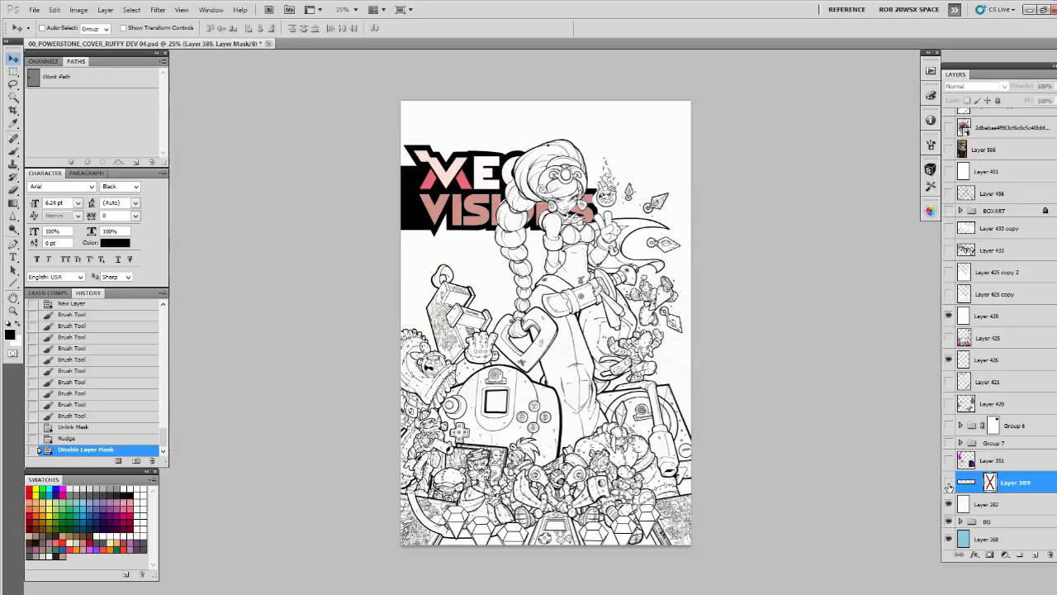
{"action": "left_click", "coordinate": [949, 487]}
{"action": "key", "text": "Down"}
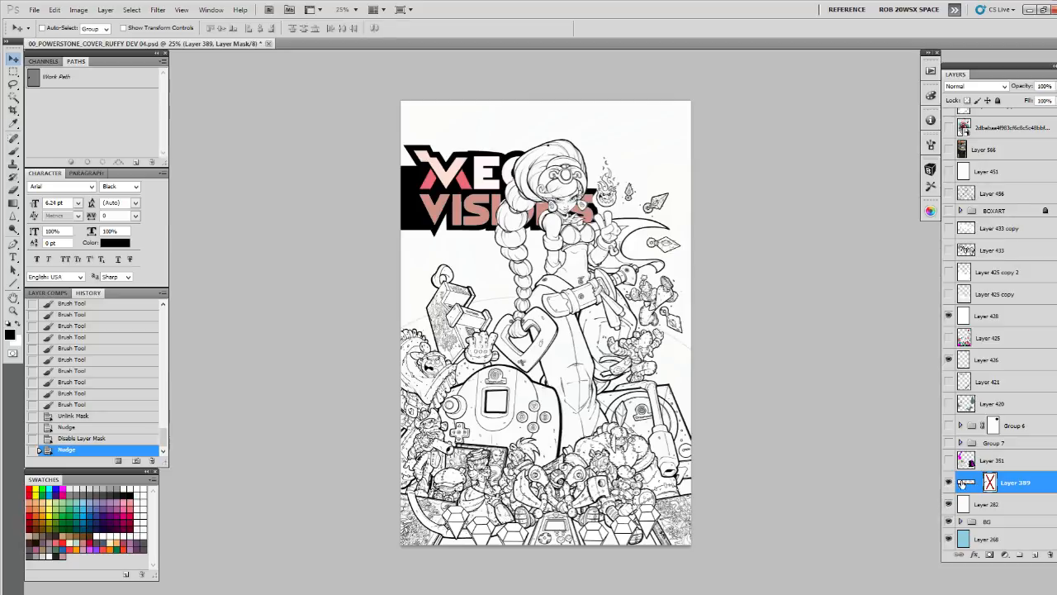
{"action": "left_click", "coordinate": [962, 483]}
{"action": "key", "text": "Down"}
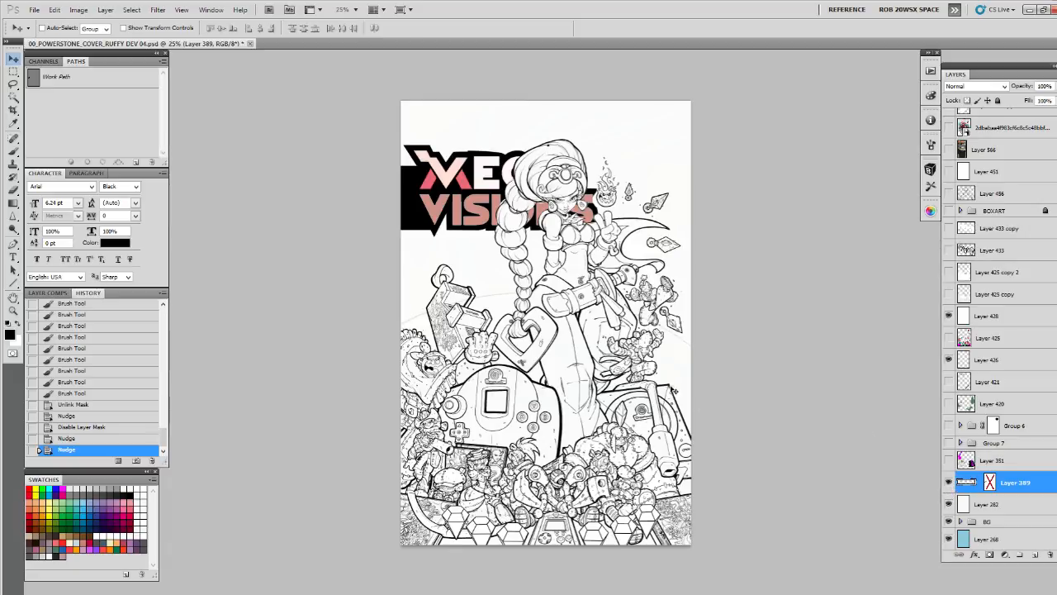
Create a new layer above Layer 389 and choose the ROB SKETCH rev 03 brush
{"action": "key", "text": "z"}
{"action": "left_click", "coordinate": [633, 326]}
{"action": "left_click", "coordinate": [633, 326]}
{"action": "left_click_drag", "start_coordinate": [634, 327], "coordinate": [700, 357]}
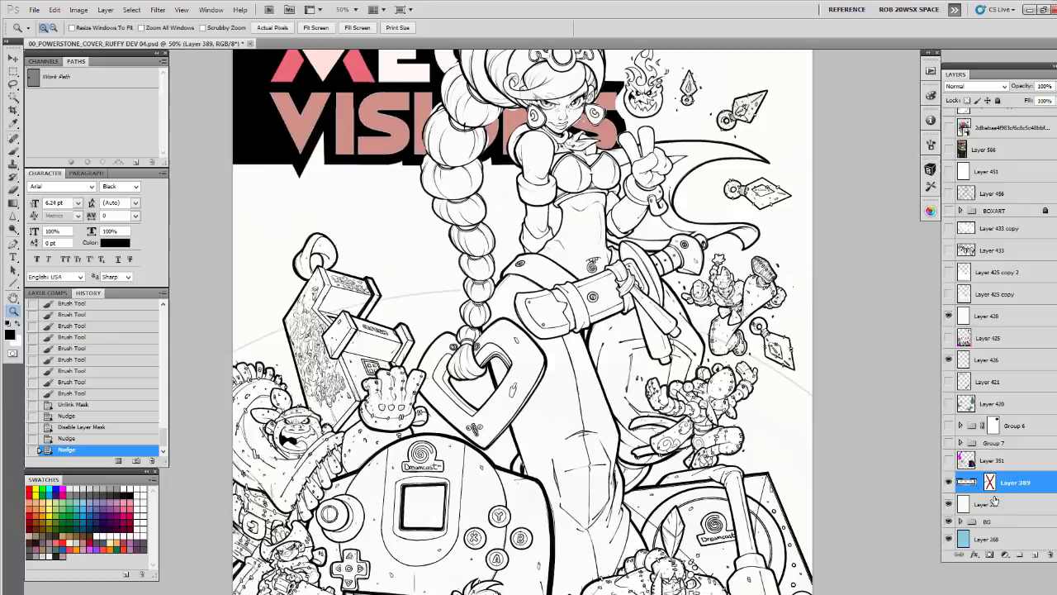
{"action": "left_click", "coordinate": [1036, 555]}
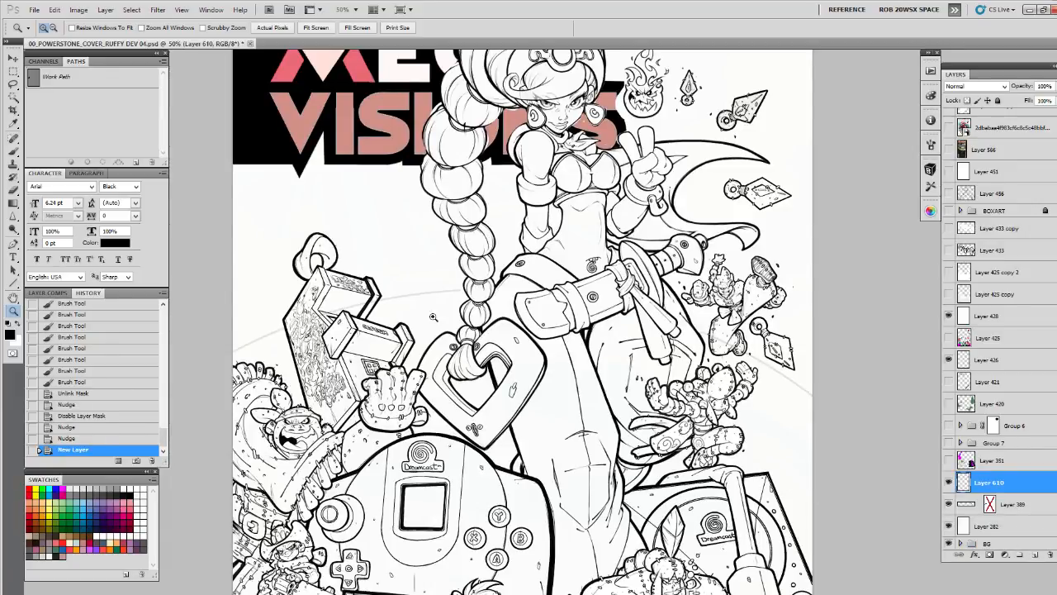
{"action": "left_click", "coordinate": [461, 297]}
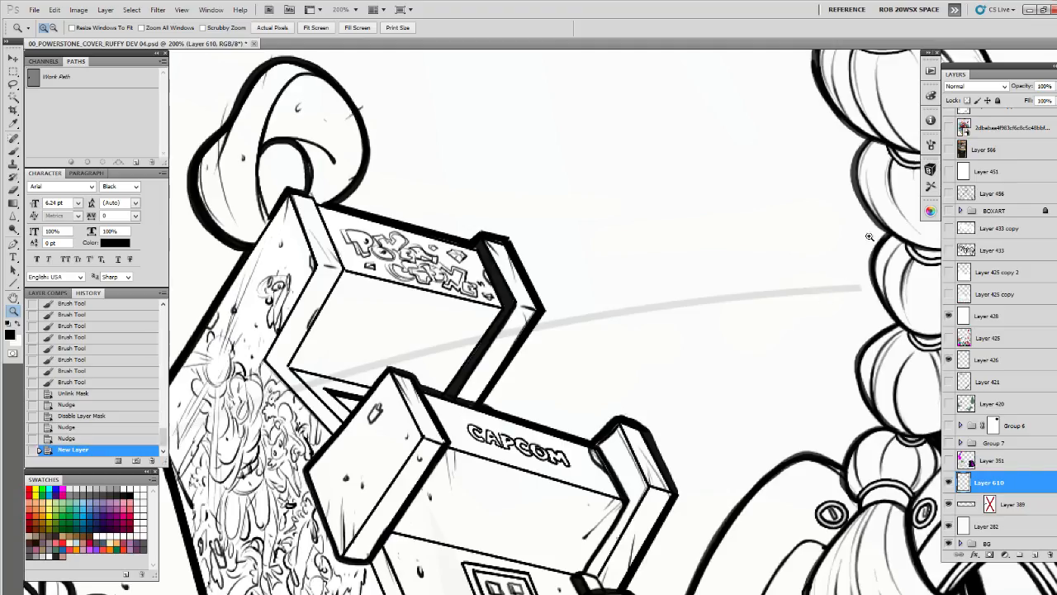
{"action": "left_click", "coordinate": [930, 169]}
{"action": "left_click", "coordinate": [813, 244]}
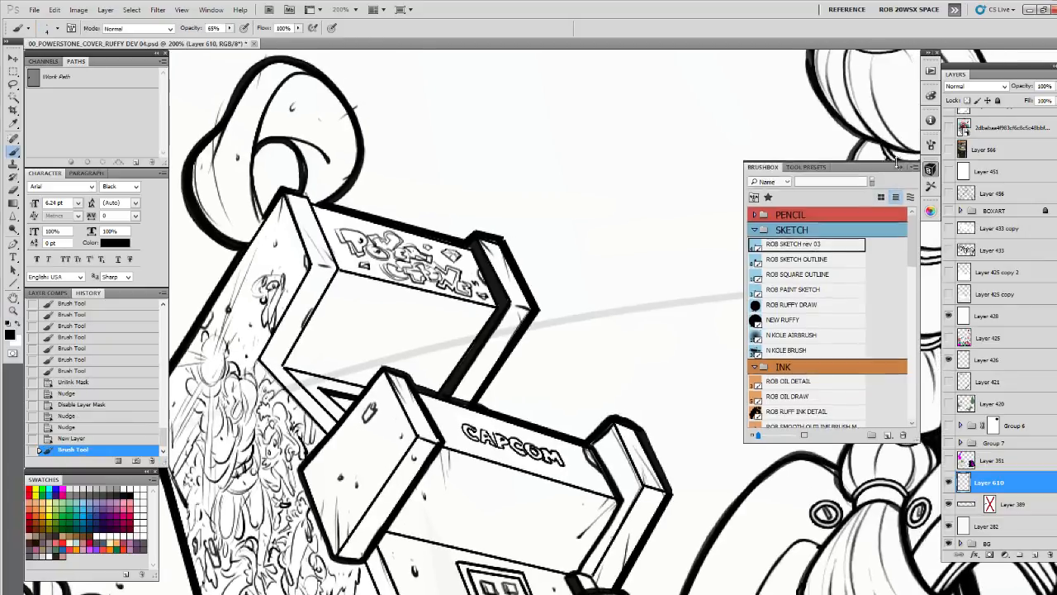
{"action": "left_click", "coordinate": [900, 166]}
Try short brush strokes along the faint horizon curve beside the CAPCOM structure
{"action": "left_click_drag", "start_coordinate": [822, 297], "coordinate": [827, 271]}
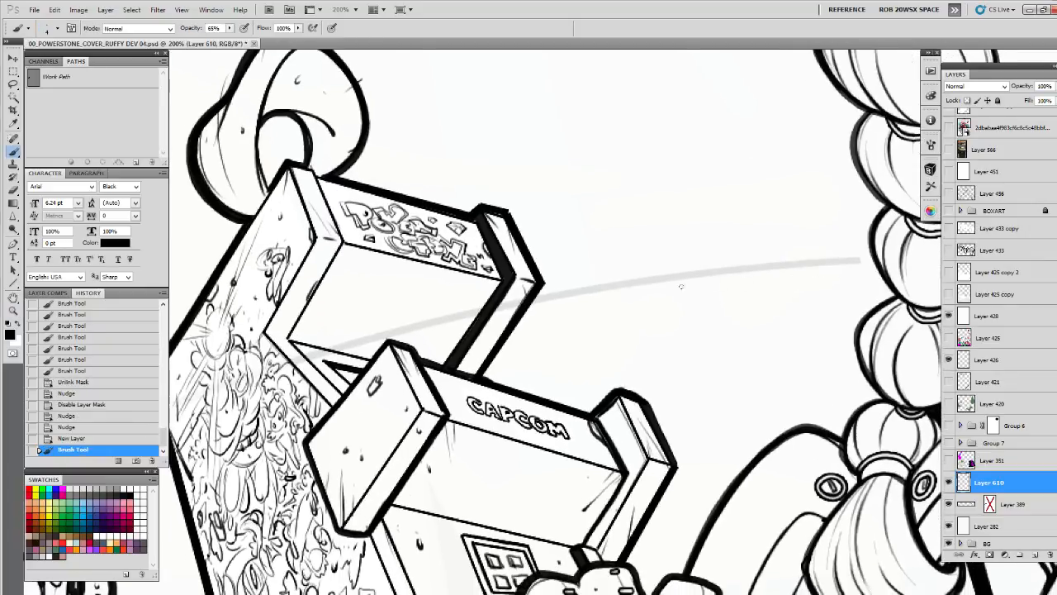
{"action": "left_click", "coordinate": [586, 287]}
{"action": "left_click", "coordinate": [597, 286]}
{"action": "left_click_drag", "start_coordinate": [625, 320], "coordinate": [628, 325]}
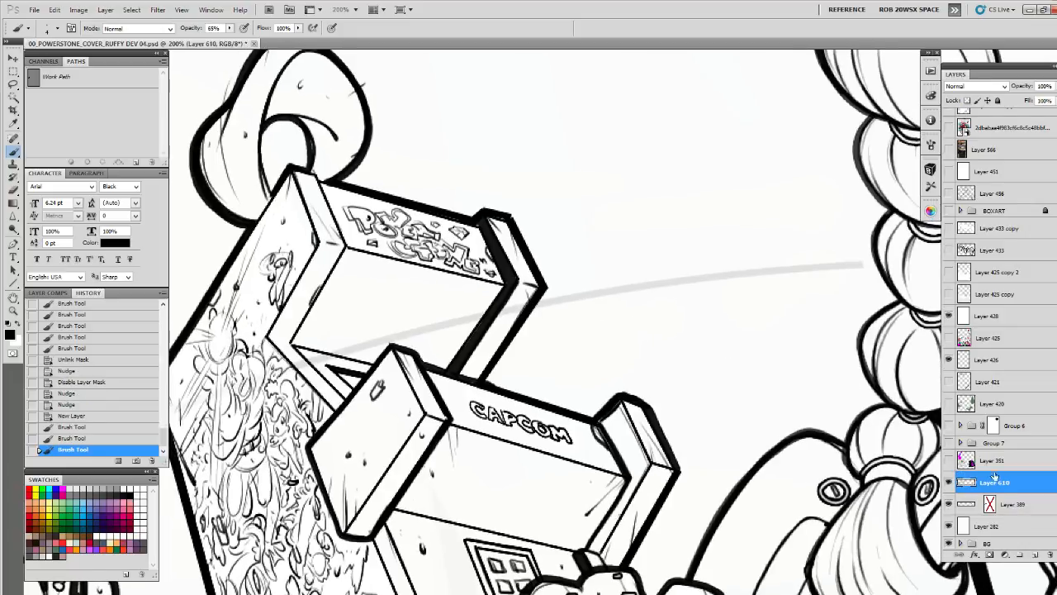
Create another new layer, add short strokes on the faint curve, and move the layer above Layer 428
{"action": "left_click", "coordinate": [1032, 560]}
{"action": "left_click_drag", "start_coordinate": [706, 335], "coordinate": [649, 333]}
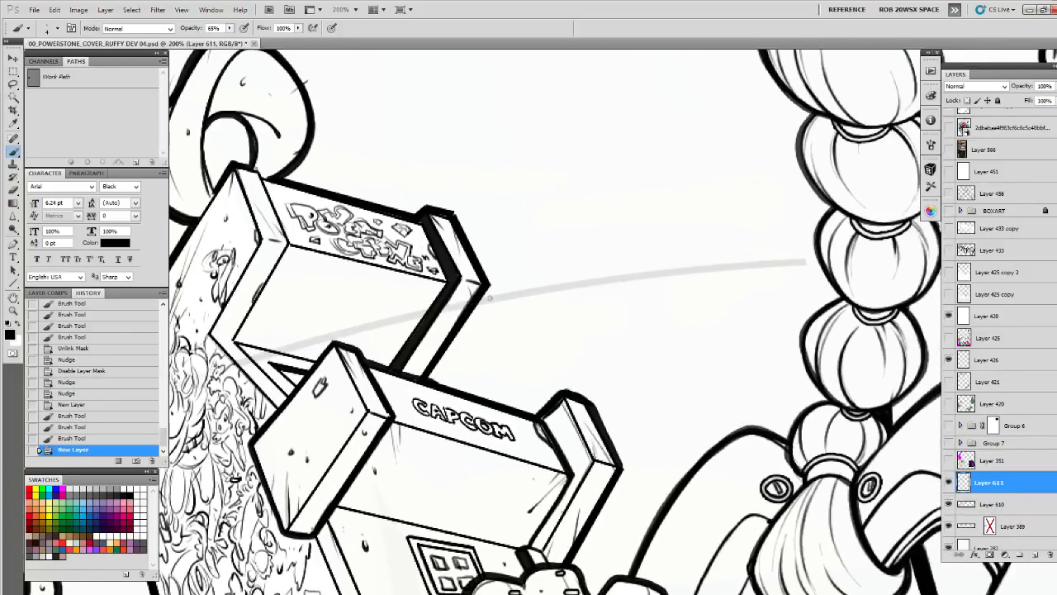
{"action": "left_click", "coordinate": [490, 298]}
{"action": "left_click", "coordinate": [520, 289]}
{"action": "left_click_drag", "start_coordinate": [545, 299], "coordinate": [619, 313]}
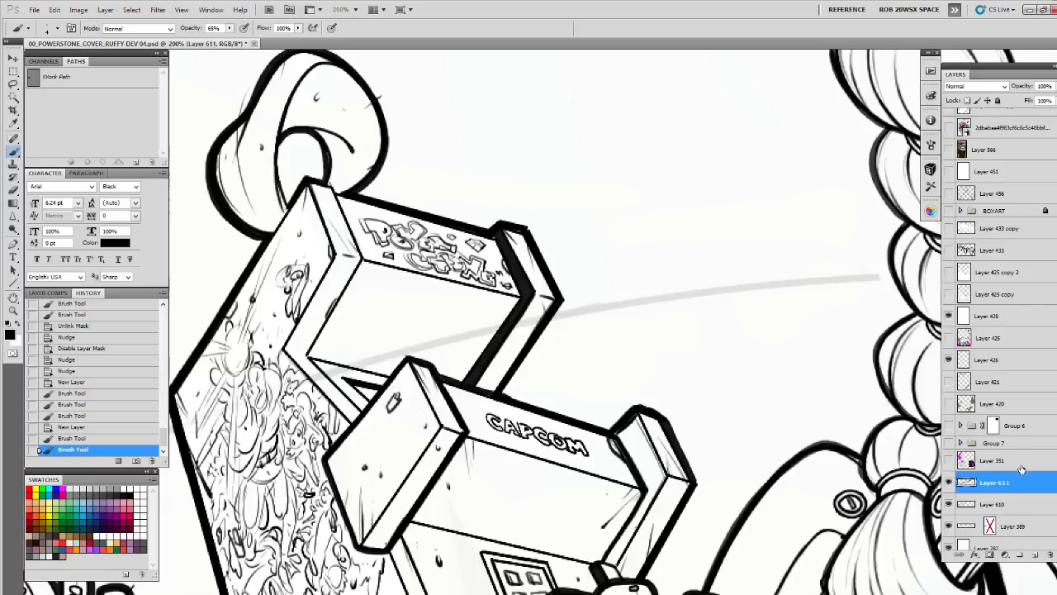
{"action": "left_click_drag", "start_coordinate": [1005, 484], "coordinate": [999, 315]}
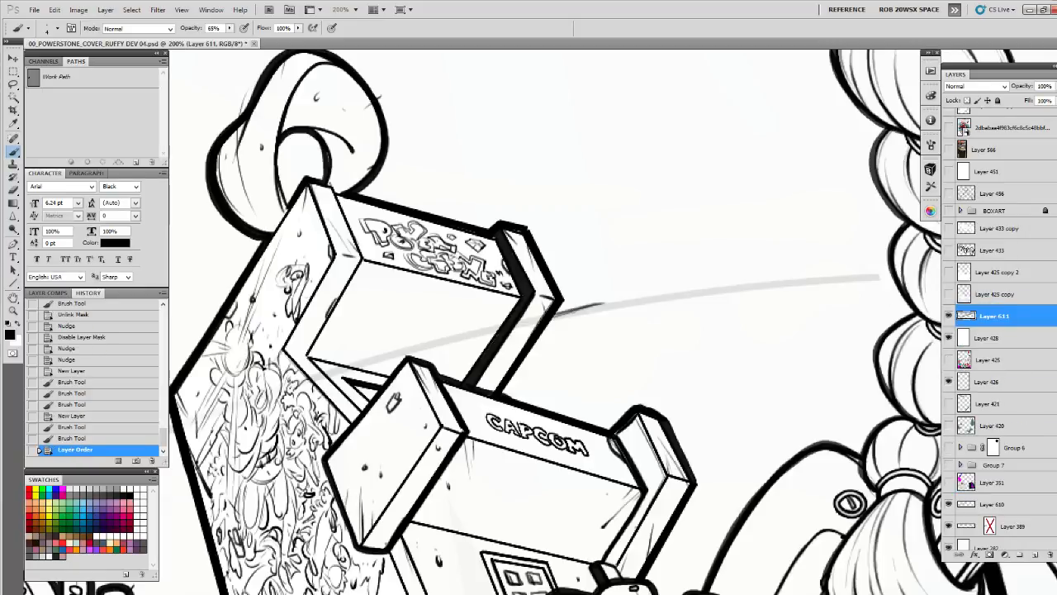
Erase the short trial strokes along the horizon curve beside the CAPCOM structure
{"action": "key", "text": "e"}
{"action": "mouse_move", "coordinate": [622, 314]}
{"action": "left_mouse_down"}
{"action": "mouse_move", "coordinate": [634, 313]}
{"action": "mouse_move", "coordinate": [570, 314]}
{"action": "mouse_move", "coordinate": [588, 305]}
{"action": "left_mouse_up"}
{"action": "left_click_drag", "start_coordinate": [593, 303], "coordinate": [618, 301]}
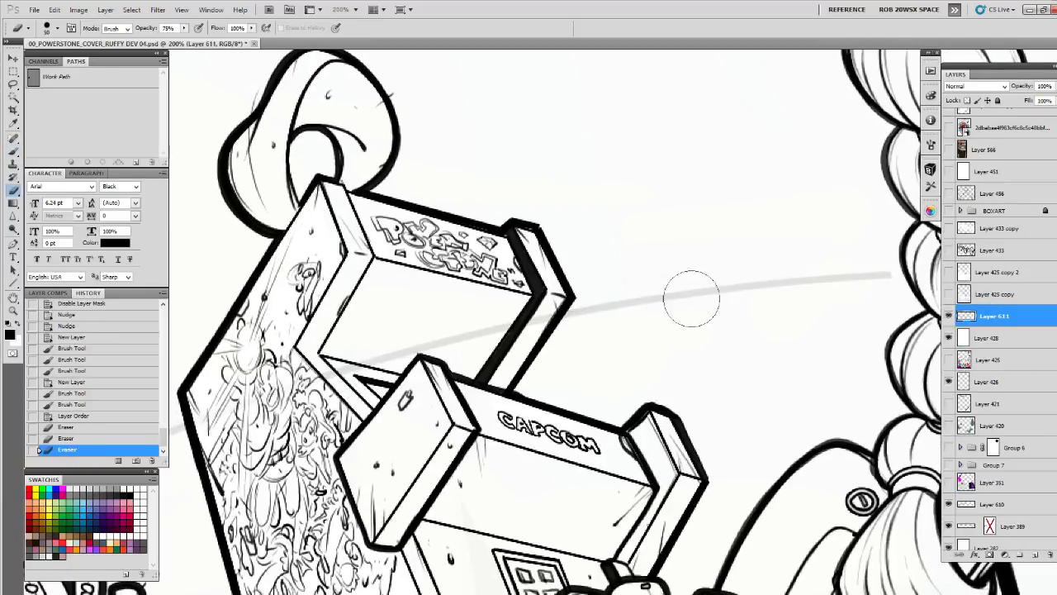
{"action": "left_click_drag", "start_coordinate": [701, 301], "coordinate": [649, 289]}
Ink the faint horizon curve from the CAPCOM structure's edge across to the braid with overlapping strokes
{"action": "key", "text": "b"}
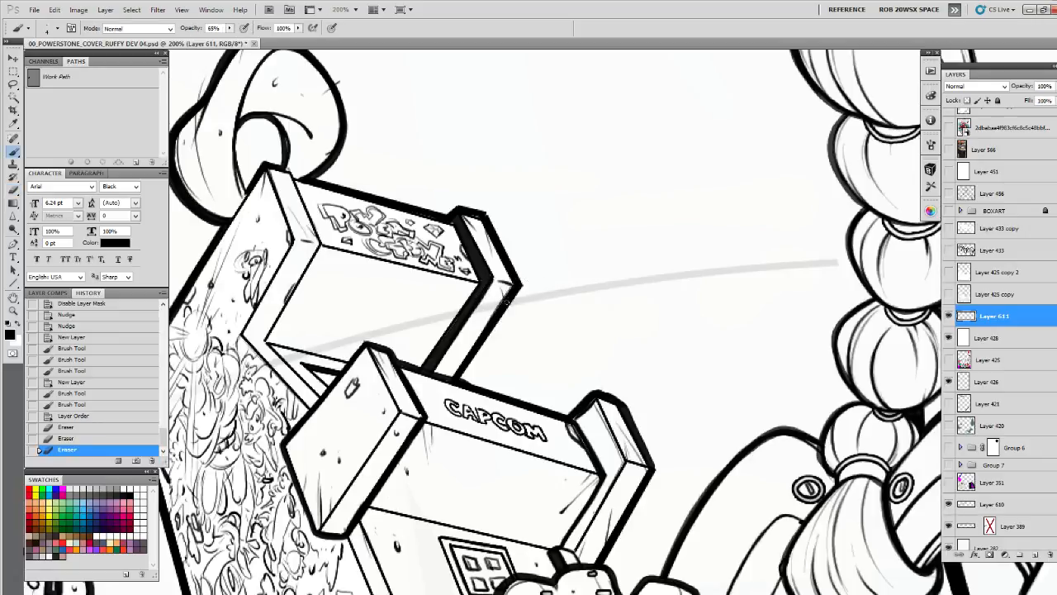
{"action": "left_click_drag", "start_coordinate": [562, 289], "coordinate": [507, 303]}
{"action": "left_click_drag", "start_coordinate": [547, 294], "coordinate": [687, 277]}
{"action": "left_click_drag", "start_coordinate": [612, 282], "coordinate": [740, 268]}
{"action": "left_click_drag", "start_coordinate": [664, 276], "coordinate": [803, 259]}
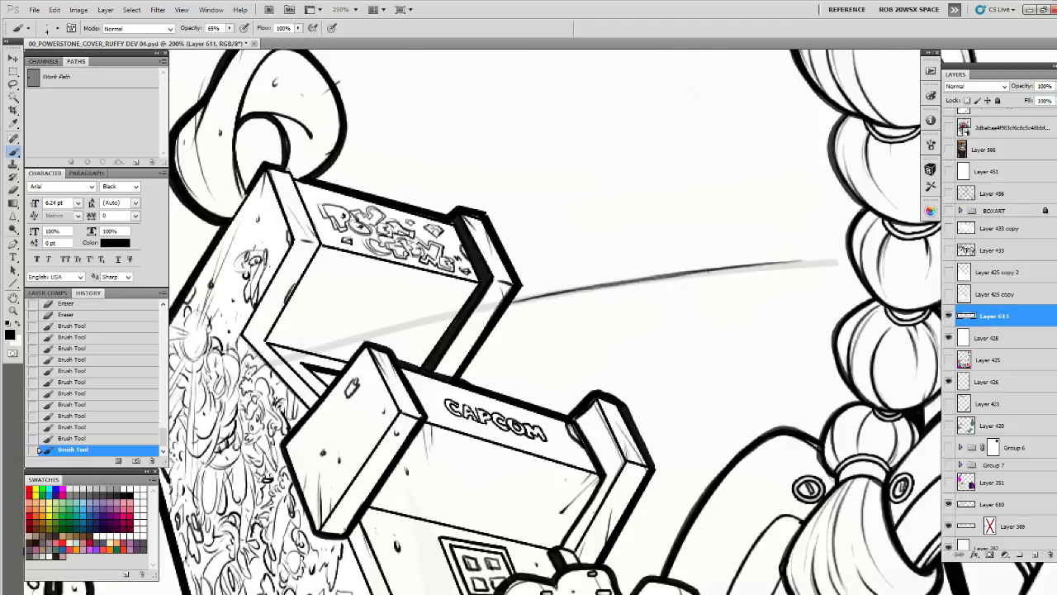
{"action": "mouse_move", "coordinate": [713, 270]}
{"action": "left_mouse_down"}
{"action": "mouse_move", "coordinate": [817, 261]}
{"action": "mouse_move", "coordinate": [713, 270]}
{"action": "mouse_move", "coordinate": [837, 258]}
{"action": "left_mouse_up"}
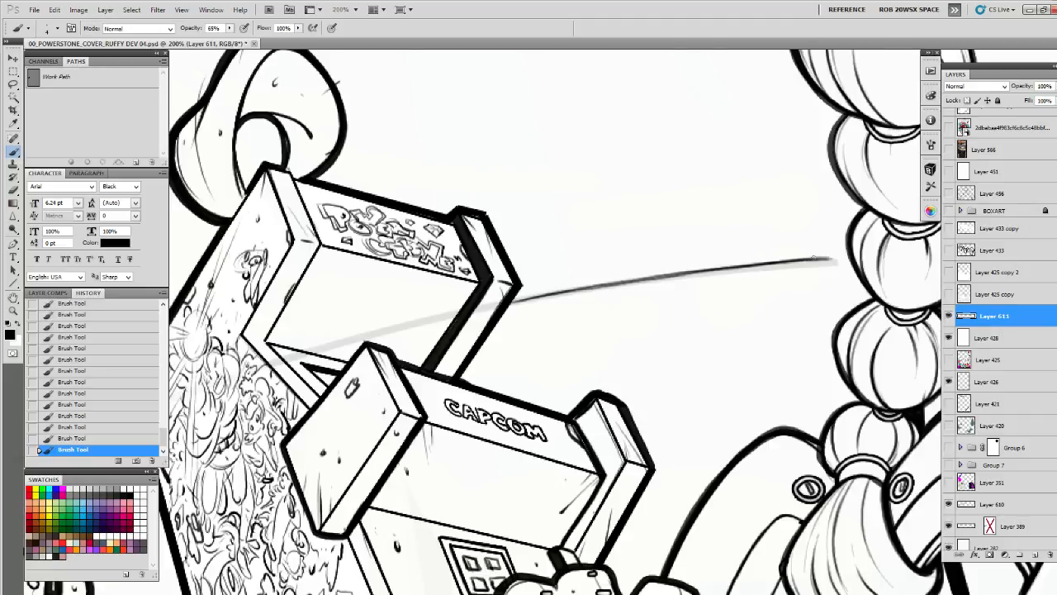
{"action": "left_click_drag", "start_coordinate": [768, 263], "coordinate": [850, 257]}
{"action": "left_click_drag", "start_coordinate": [713, 269], "coordinate": [791, 260]}
Ink the horizon curve between the page's left edge and the CAPCOM structure, darkening it with overlapping strokes
{"action": "left_click_drag", "start_coordinate": [281, 388], "coordinate": [792, 211]}
{"action": "left_click_drag", "start_coordinate": [636, 234], "coordinate": [500, 294]}
{"action": "left_click_drag", "start_coordinate": [593, 256], "coordinate": [467, 314]}
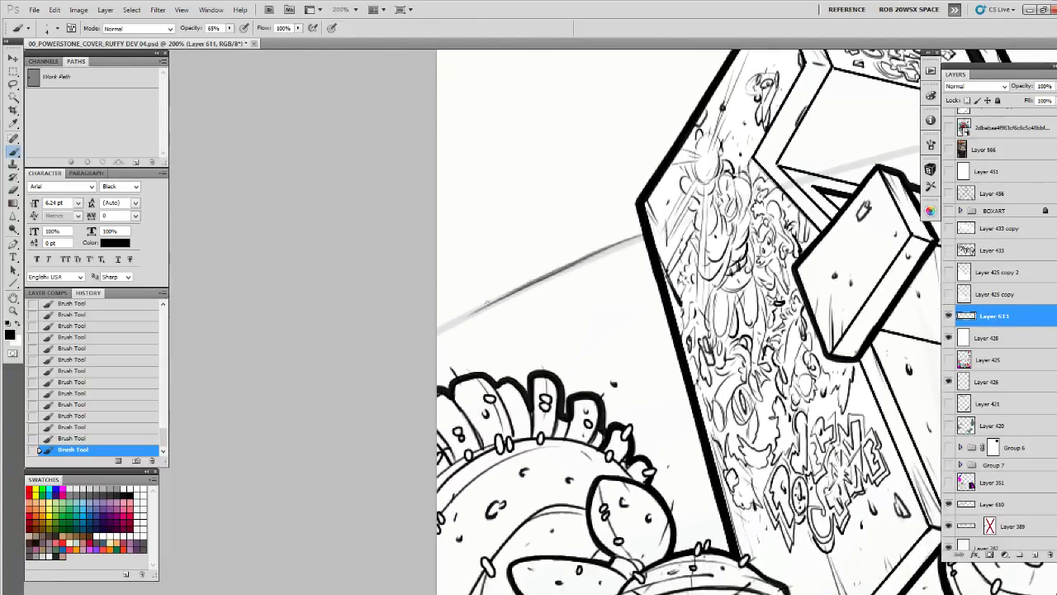
{"action": "left_click_drag", "start_coordinate": [547, 276], "coordinate": [445, 326]}
{"action": "left_click_drag", "start_coordinate": [512, 292], "coordinate": [438, 332]}
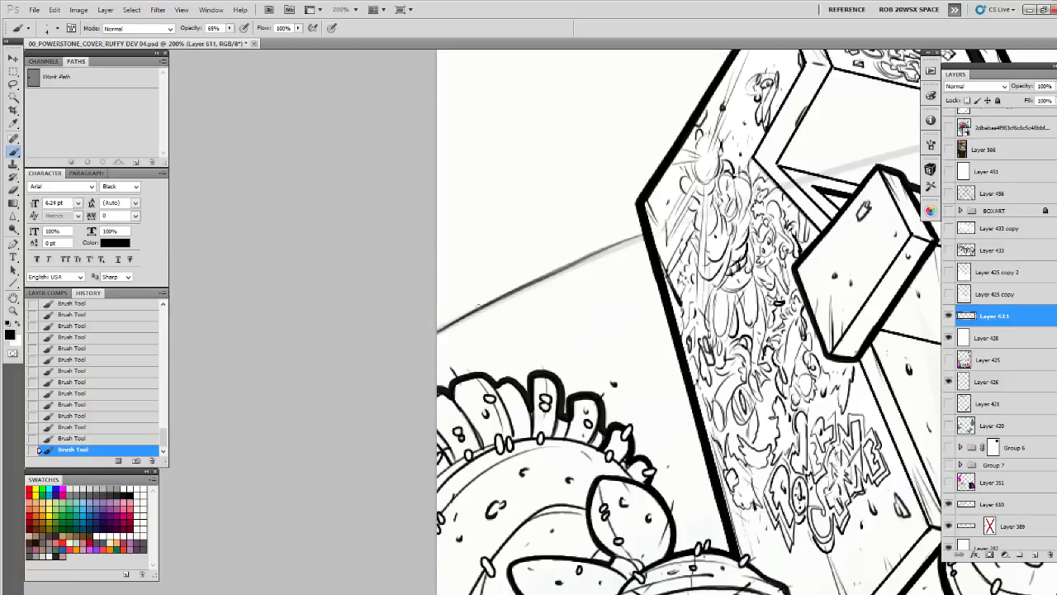
{"action": "left_click_drag", "start_coordinate": [544, 277], "coordinate": [438, 330]}
{"action": "left_click_drag", "start_coordinate": [601, 252], "coordinate": [526, 288]}
{"action": "mouse_move", "coordinate": [633, 238]}
{"action": "left_mouse_down"}
{"action": "mouse_move", "coordinate": [543, 277]}
{"action": "mouse_move", "coordinate": [570, 265]}
{"action": "left_mouse_up"}
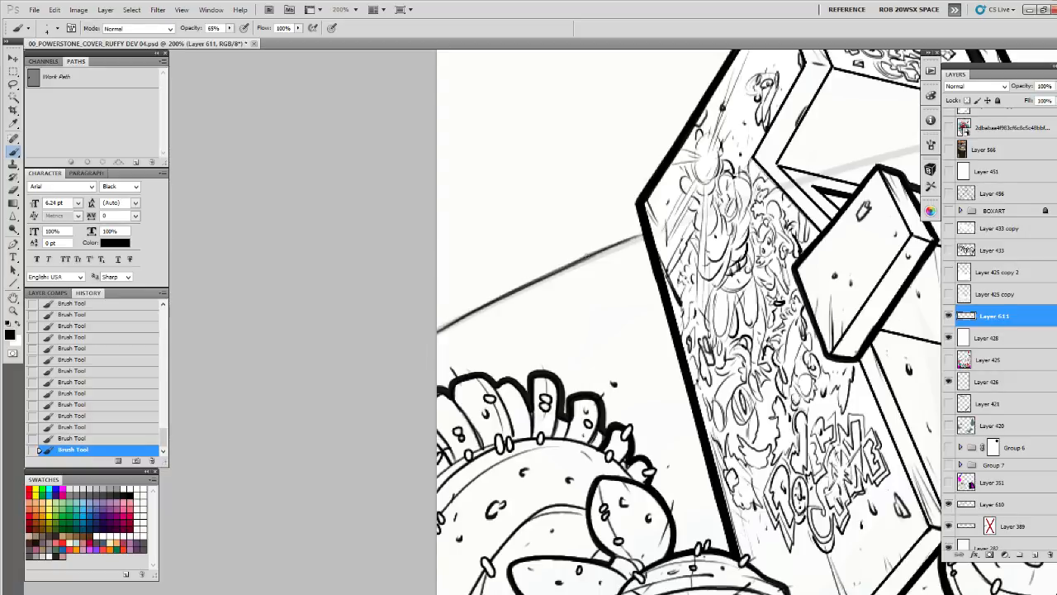
{"action": "mouse_move", "coordinate": [641, 234]}
{"action": "left_mouse_down"}
{"action": "mouse_move", "coordinate": [609, 245]}
{"action": "mouse_move", "coordinate": [629, 238]}
{"action": "left_mouse_up"}
Ink the descending horizon curve from the kicking figure's foot, beneath the ring-ended blade, to the page's right edge
{"action": "key", "text": "z"}
{"action": "left_click", "coordinate": [674, 246], "text": "alt"}
{"action": "left_click", "coordinate": [674, 246], "text": "alt"}
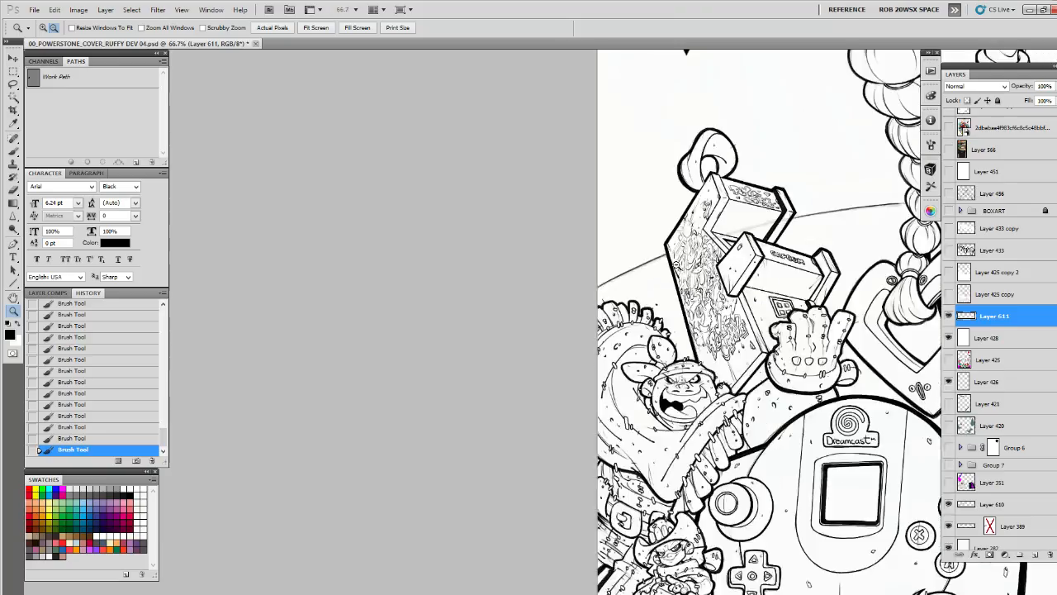
{"action": "left_click", "coordinate": [685, 261], "text": "alt"}
{"action": "left_click_drag", "start_coordinate": [827, 320], "coordinate": [441, 403]}
{"action": "left_click", "coordinate": [795, 403]}
{"action": "left_click", "coordinate": [795, 408]}
{"action": "left_click", "coordinate": [793, 416]}
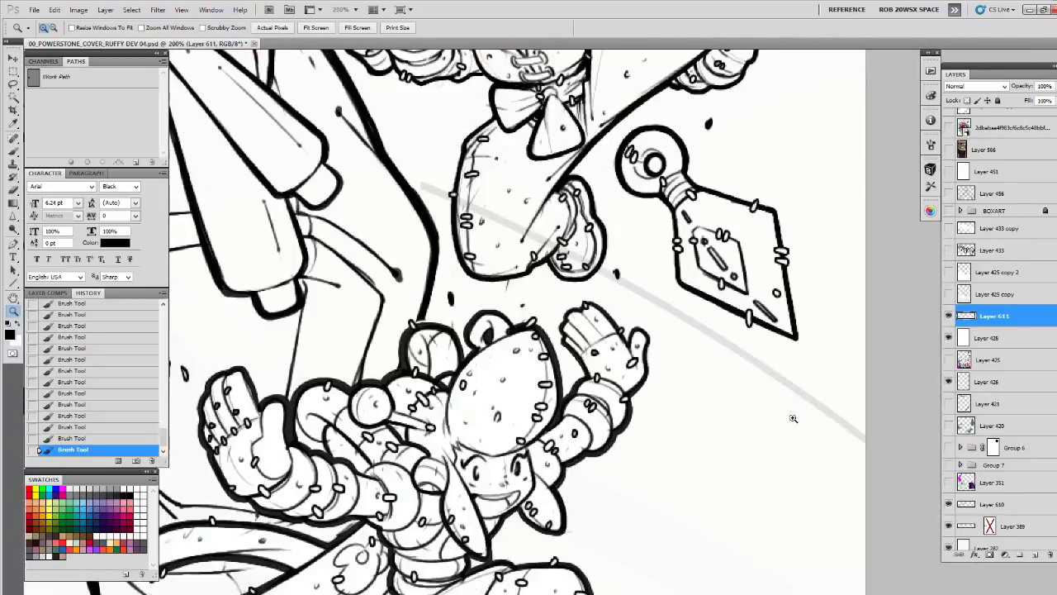
{"action": "left_click_drag", "start_coordinate": [785, 419], "coordinate": [440, 437]}
{"action": "key", "text": "b"}
{"action": "left_click_drag", "start_coordinate": [296, 302], "coordinate": [248, 278]}
{"action": "mouse_move", "coordinate": [319, 317]}
{"action": "left_mouse_down"}
{"action": "mouse_move", "coordinate": [256, 283]}
{"action": "mouse_move", "coordinate": [288, 299]}
{"action": "left_mouse_up"}
{"action": "mouse_move", "coordinate": [364, 342]}
{"action": "left_mouse_down"}
{"action": "mouse_move", "coordinate": [304, 308]}
{"action": "mouse_move", "coordinate": [323, 319]}
{"action": "left_mouse_up"}
{"action": "left_click_drag", "start_coordinate": [408, 372], "coordinate": [350, 335]}
{"action": "mouse_move", "coordinate": [431, 390]}
{"action": "left_mouse_down"}
{"action": "mouse_move", "coordinate": [370, 350]}
{"action": "mouse_move", "coordinate": [383, 356]}
{"action": "left_mouse_up"}
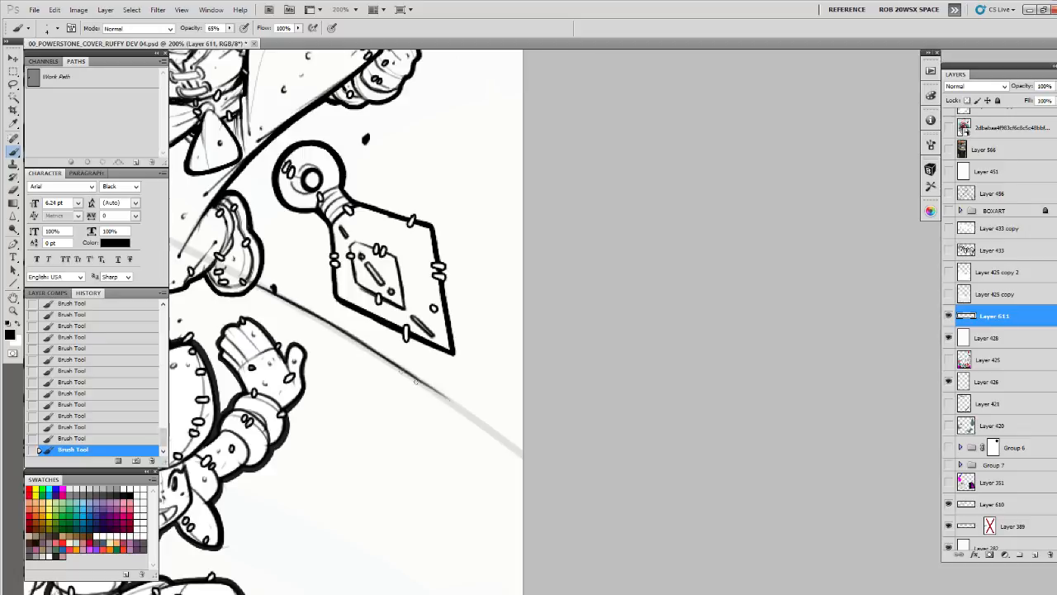
{"action": "mouse_move", "coordinate": [469, 413]}
{"action": "left_mouse_down"}
{"action": "mouse_move", "coordinate": [408, 372]}
{"action": "mouse_move", "coordinate": [417, 378]}
{"action": "left_mouse_up"}
{"action": "mouse_move", "coordinate": [507, 439]}
{"action": "left_mouse_down"}
{"action": "mouse_move", "coordinate": [440, 392]}
{"action": "mouse_move", "coordinate": [526, 455]}
{"action": "left_mouse_up"}
Ink the short horizon segment between the large trouser leg and the kicking figure, and touch up beside its foot
{"action": "left_click_drag", "start_coordinate": [345, 293], "coordinate": [589, 439]}
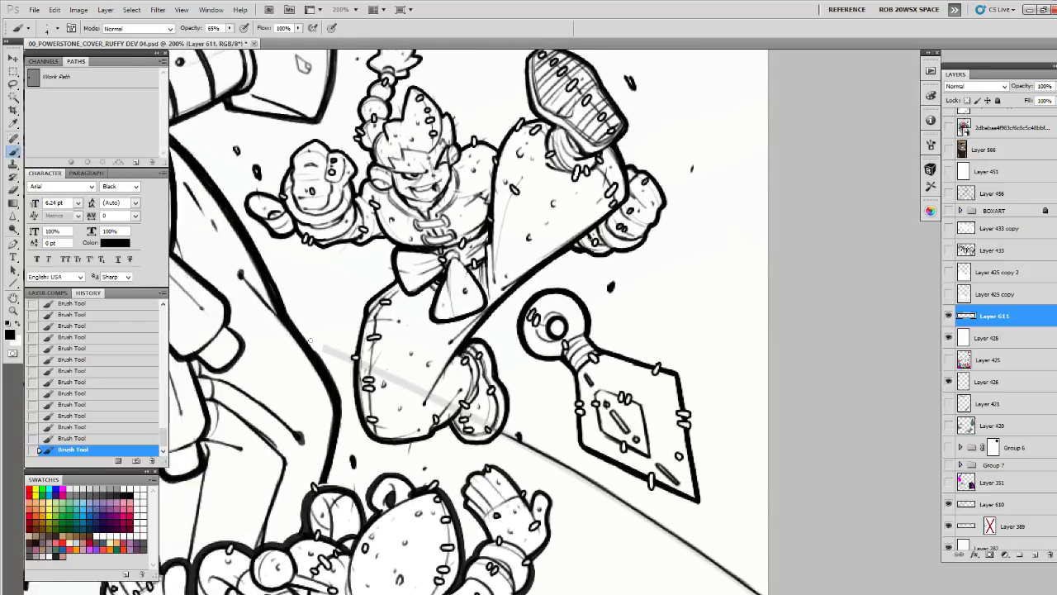
{"action": "left_click_drag", "start_coordinate": [306, 339], "coordinate": [347, 357]}
{"action": "left_click_drag", "start_coordinate": [307, 341], "coordinate": [342, 357]}
{"action": "mouse_move", "coordinate": [477, 402]}
{"action": "left_mouse_down"}
{"action": "mouse_move", "coordinate": [343, 309]}
{"action": "mouse_move", "coordinate": [532, 436]}
{"action": "left_mouse_up"}
Hide Layer 610 and move Layer 611 below Layer 428
{"action": "key", "text": "z"}
{"action": "left_click", "coordinate": [535, 389], "text": "alt"}
{"action": "left_click", "coordinate": [535, 390], "text": "alt"}
{"action": "left_click", "coordinate": [535, 393], "text": "alt"}
{"action": "left_click", "coordinate": [536, 400], "text": "alt"}
{"action": "left_click_drag", "start_coordinate": [486, 483], "coordinate": [676, 390]}
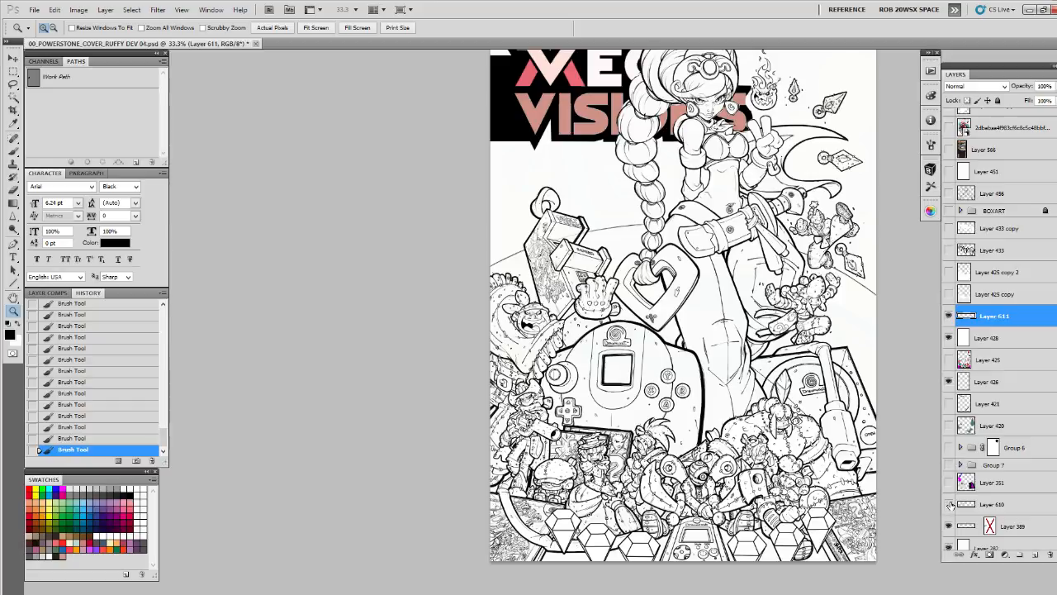
{"action": "left_click_drag", "start_coordinate": [989, 314], "coordinate": [971, 361]}
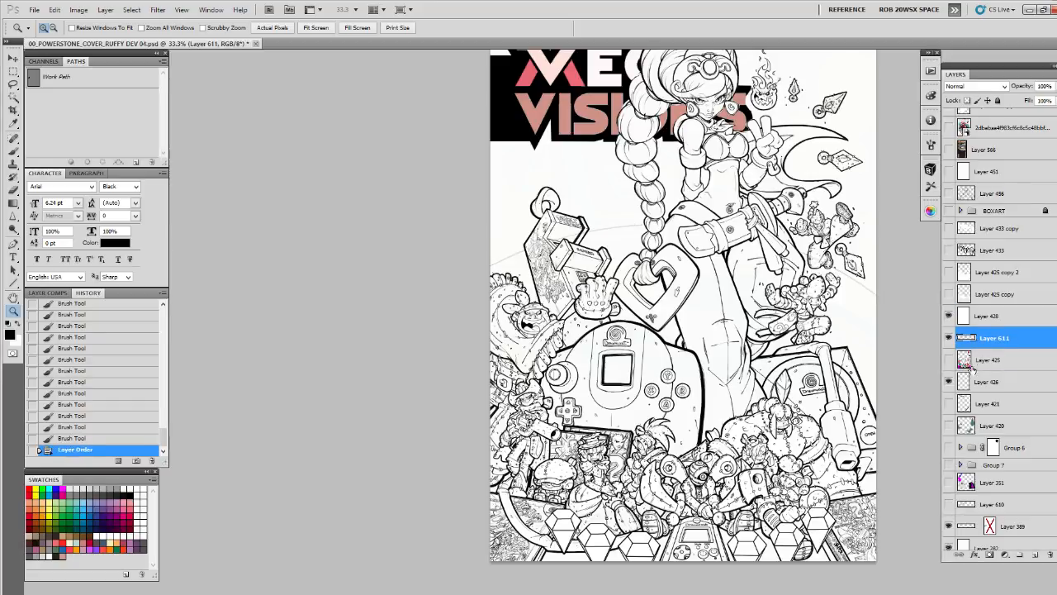
Compare the horizon line with Layer 611 shown and hidden, and hide Layer 389
{"action": "left_click", "coordinate": [661, 213]}
{"action": "left_click", "coordinate": [660, 213]}
{"action": "left_click", "coordinate": [661, 214]}
{"action": "left_click_drag", "start_coordinate": [666, 222], "coordinate": [757, 396]}
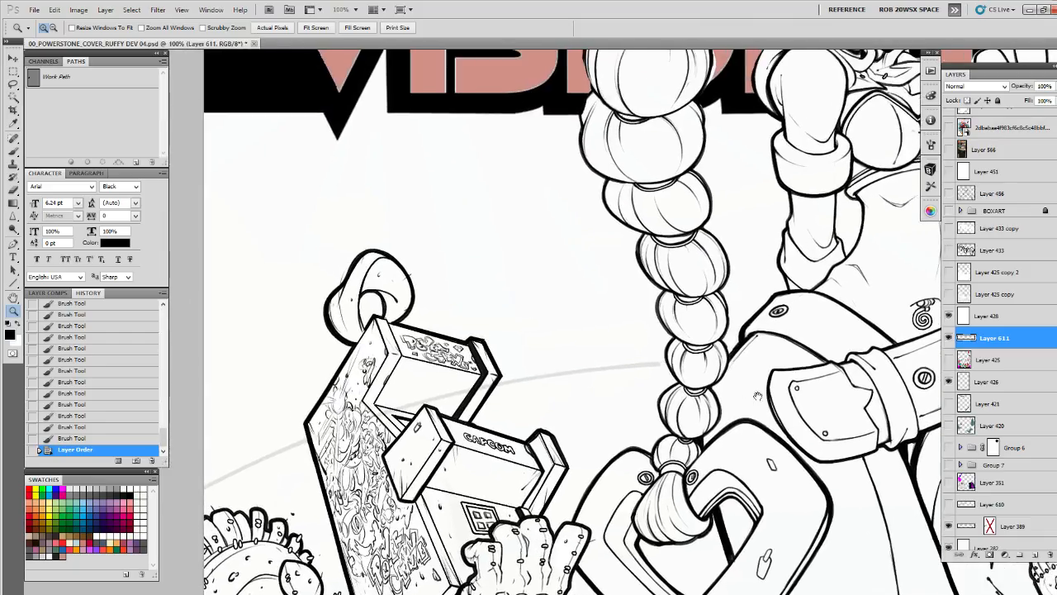
{"action": "left_click", "coordinate": [949, 338]}
{"action": "left_click", "coordinate": [949, 339]}
{"action": "left_click", "coordinate": [949, 526]}
{"action": "left_click", "coordinate": [949, 340]}
{"action": "left_click", "coordinate": [949, 338]}
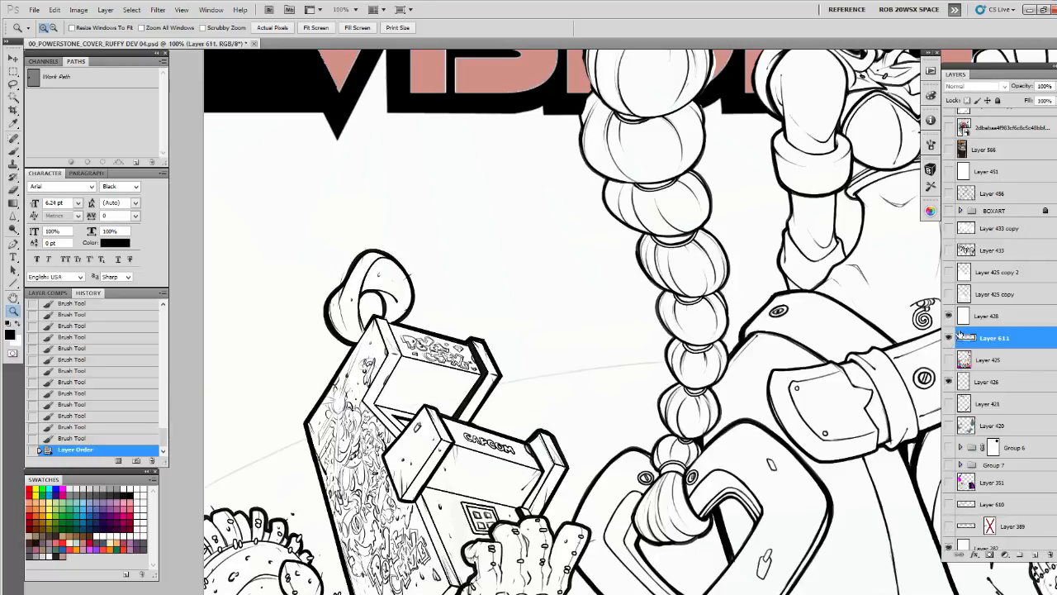
Duplicate Layer 611 and merge the copy down to strengthen the inked horizon line
{"action": "left_click", "coordinate": [678, 359]}
{"action": "key", "text": "b"}
{"action": "left_click_drag", "start_coordinate": [650, 368], "coordinate": [801, 317]}
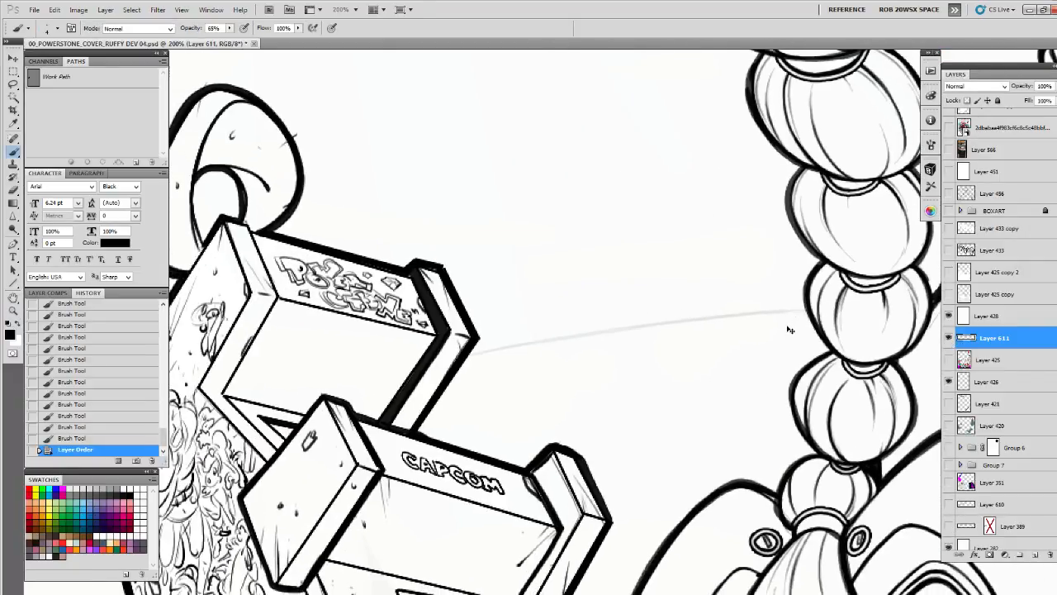
{"action": "key", "text": "ctrl+j"}
{"action": "key", "text": "ctrl+e"}
Thicken the horizon line between the CAPCOM structure and the long braid with overlapping brush strokes
{"action": "left_click_drag", "start_coordinate": [779, 322], "coordinate": [853, 287]}
{"action": "left_click_drag", "start_coordinate": [726, 299], "coordinate": [831, 290]}
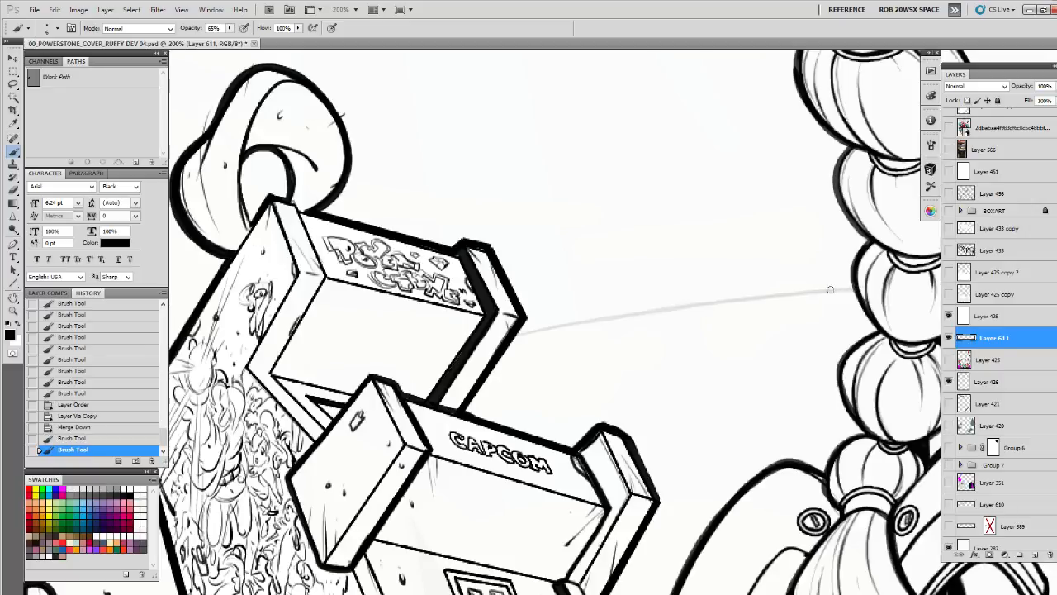
{"action": "left_click_drag", "start_coordinate": [688, 306], "coordinate": [798, 288]}
{"action": "left_click_drag", "start_coordinate": [805, 286], "coordinate": [884, 275]}
{"action": "mouse_move", "coordinate": [674, 304]}
{"action": "left_mouse_down"}
{"action": "mouse_move", "coordinate": [782, 289]}
{"action": "mouse_move", "coordinate": [679, 304]}
{"action": "left_mouse_up"}
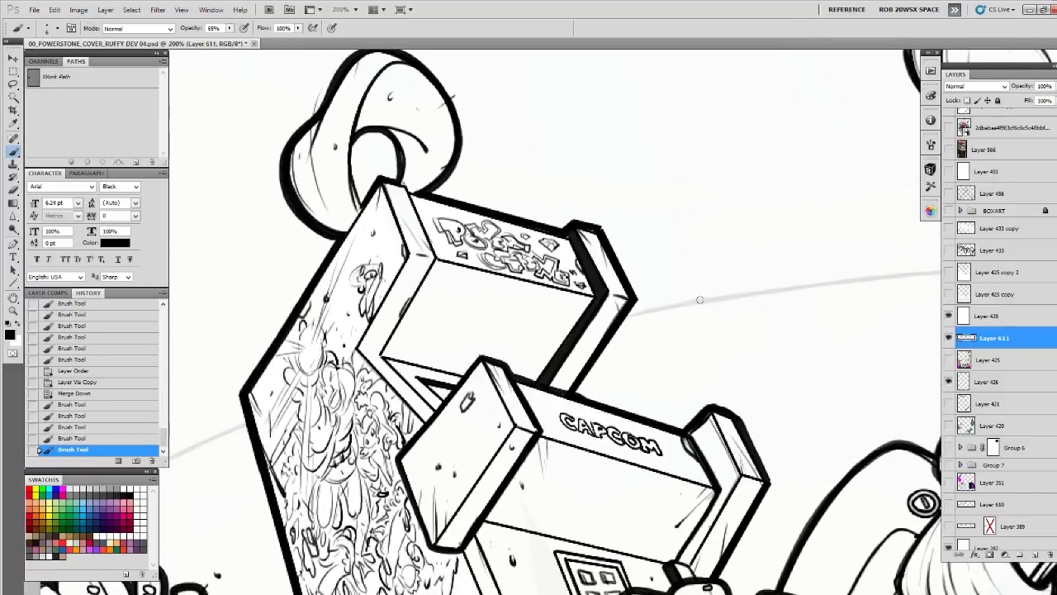
{"action": "left_click_drag", "start_coordinate": [794, 283], "coordinate": [742, 292]}
{"action": "left_click_drag", "start_coordinate": [741, 292], "coordinate": [896, 274]}
Thicken the horizon curve between the page's left edge and the CAPCOM structure
{"action": "mouse_move", "coordinate": [564, 373]}
{"action": "left_mouse_down"}
{"action": "mouse_move", "coordinate": [619, 338]}
{"action": "mouse_move", "coordinate": [977, 211]}
{"action": "left_mouse_up"}
{"action": "left_click_drag", "start_coordinate": [581, 292], "coordinate": [628, 270]}
{"action": "left_click_drag", "start_coordinate": [495, 334], "coordinate": [532, 314]}
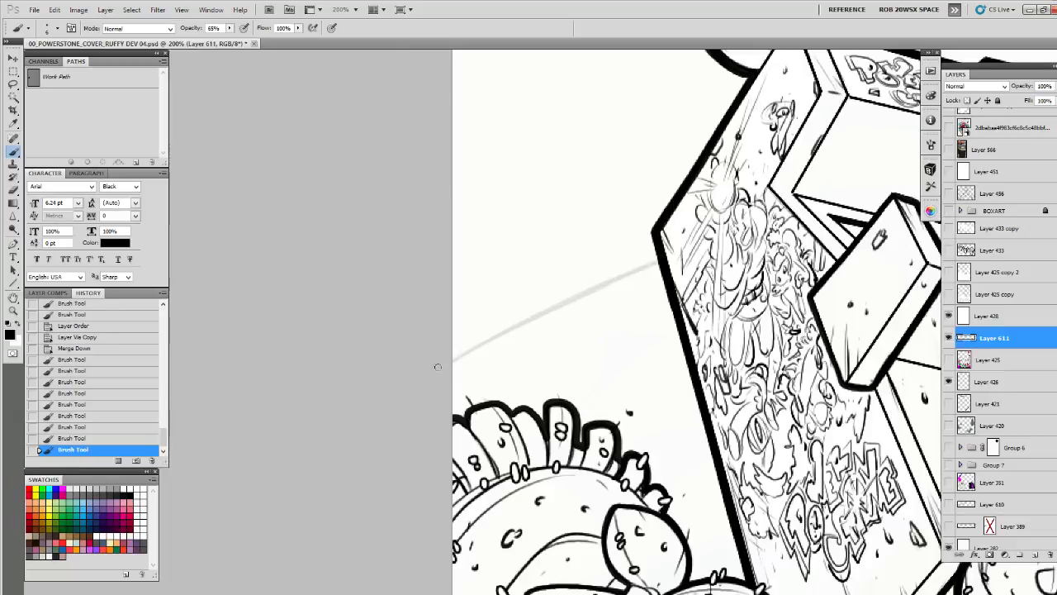
{"action": "left_click_drag", "start_coordinate": [438, 368], "coordinate": [479, 343]}
{"action": "left_click_drag", "start_coordinate": [406, 388], "coordinate": [679, 261]}
Thicken the descending horizon curve from the kicking figure's foot, beneath the ring-ended blade, to the page's right edge
{"action": "key", "text": "z"}
{"action": "left_click", "coordinate": [789, 324], "text": "alt"}
{"action": "left_click", "coordinate": [789, 325], "text": "alt"}
{"action": "left_click", "coordinate": [789, 326], "text": "alt"}
{"action": "left_click_drag", "start_coordinate": [789, 326], "coordinate": [291, 376]}
{"action": "left_click", "coordinate": [771, 396]}
{"action": "left_click", "coordinate": [769, 395]}
{"action": "left_click", "coordinate": [769, 395]}
{"action": "left_click_drag", "start_coordinate": [760, 445], "coordinate": [516, 484]}
{"action": "key", "text": "b"}
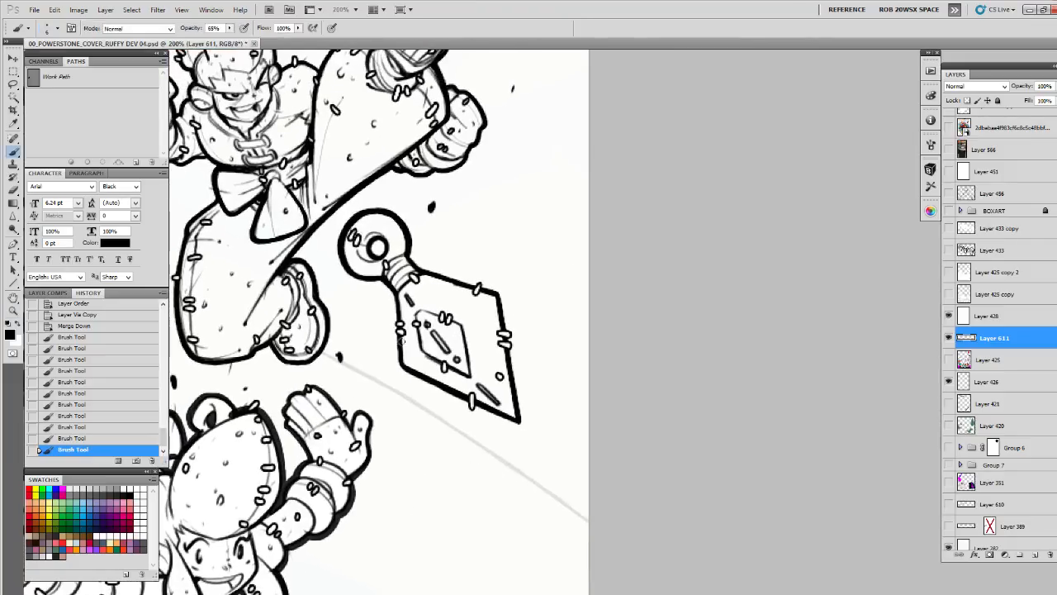
{"action": "left_click_drag", "start_coordinate": [320, 350], "coordinate": [409, 398]}
{"action": "left_click_drag", "start_coordinate": [344, 362], "coordinate": [446, 422]}
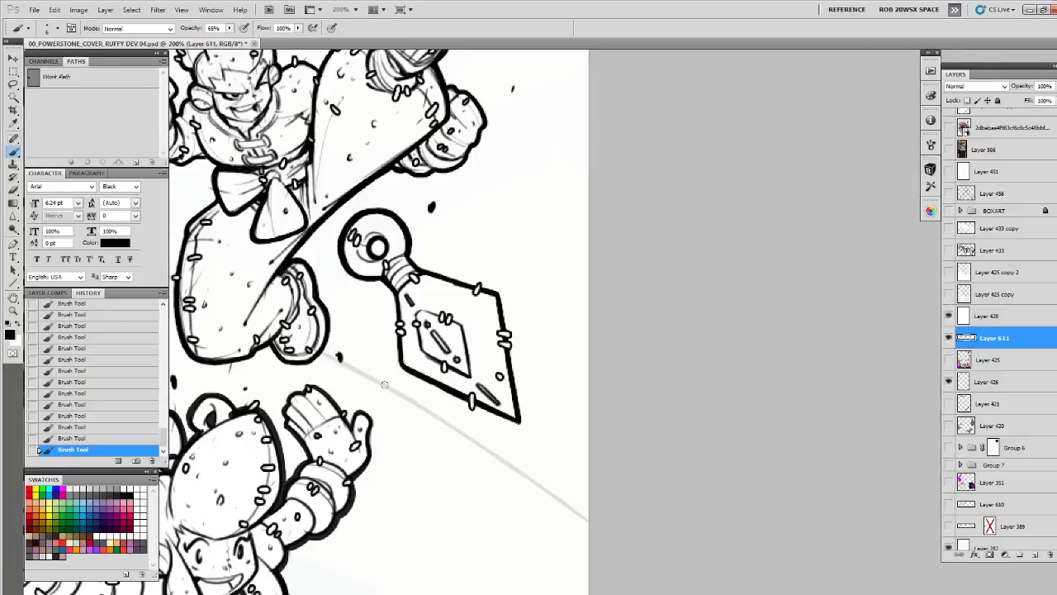
{"action": "left_click_drag", "start_coordinate": [385, 384], "coordinate": [585, 524]}
Check the whole cover against the page frame by temporarily showing the SIG layer
{"action": "left_click_drag", "start_coordinate": [256, 326], "coordinate": [439, 438]}
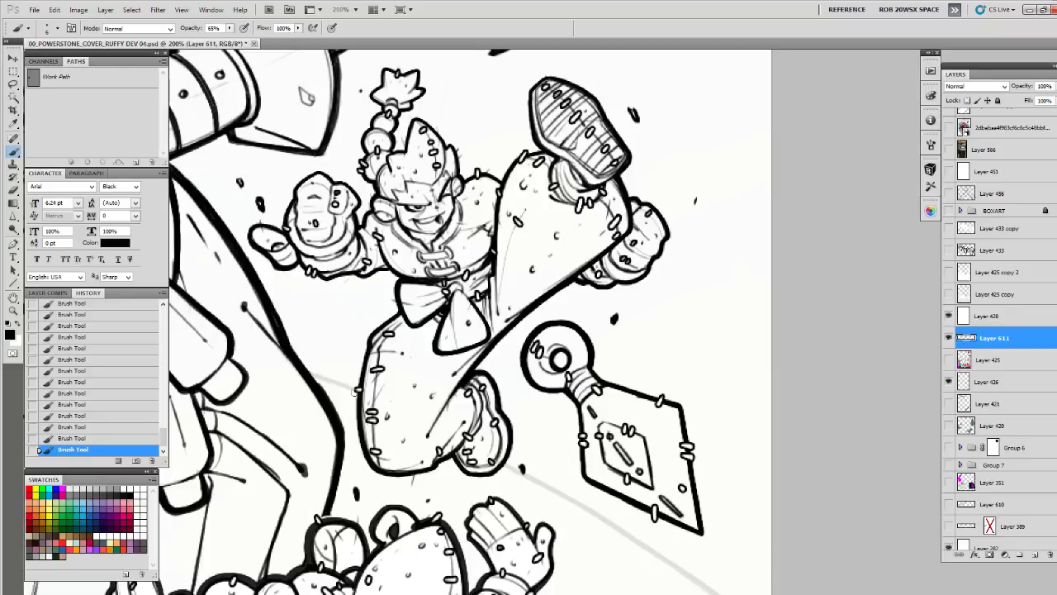
{"action": "key", "text": "z"}
{"action": "left_click", "coordinate": [379, 289], "text": "alt"}
{"action": "left_click", "coordinate": [379, 289], "text": "alt"}
{"action": "left_click", "coordinate": [379, 289], "text": "alt"}
{"action": "left_click", "coordinate": [379, 289], "text": "alt"}
{"action": "left_click", "coordinate": [379, 289], "text": "alt"}
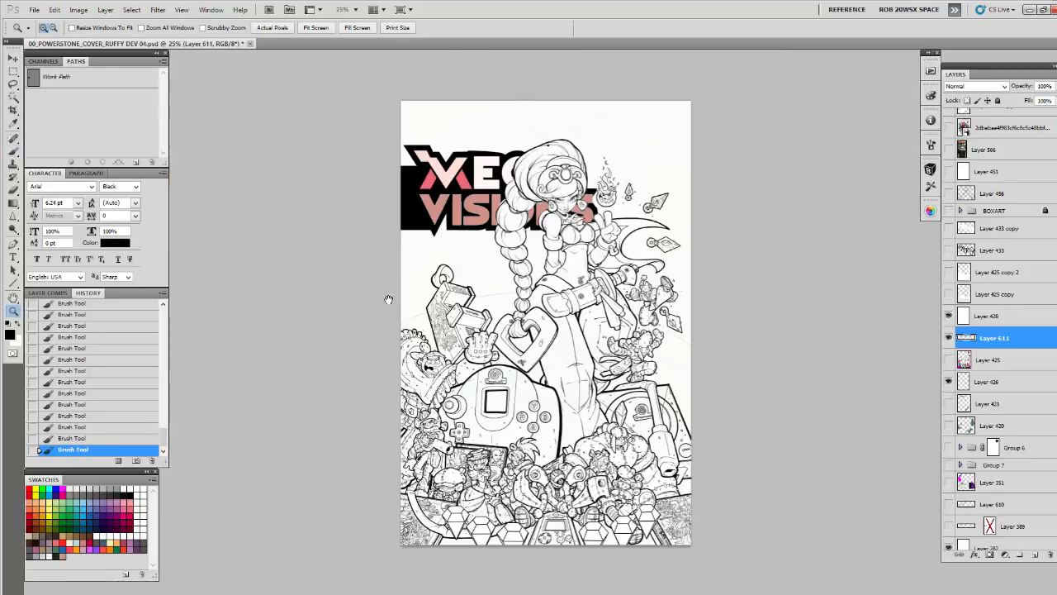
{"action": "left_click", "coordinate": [623, 309]}
{"action": "left_click_drag", "start_coordinate": [665, 327], "coordinate": [722, 324]}
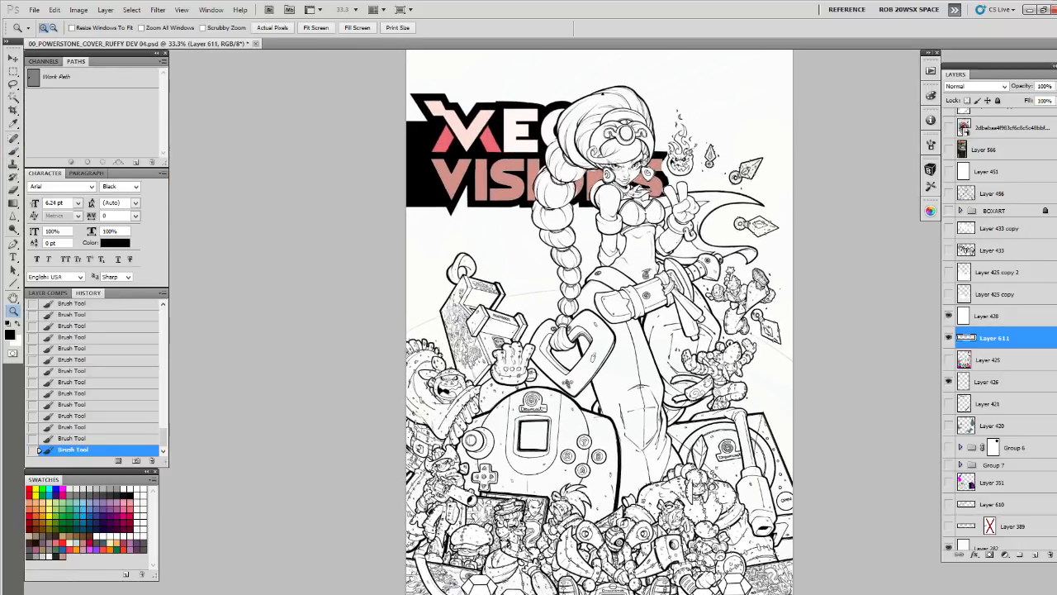
{"action": "scroll", "coordinate": [965, 250], "scroll_direction": "up", "scroll_amount": 10}
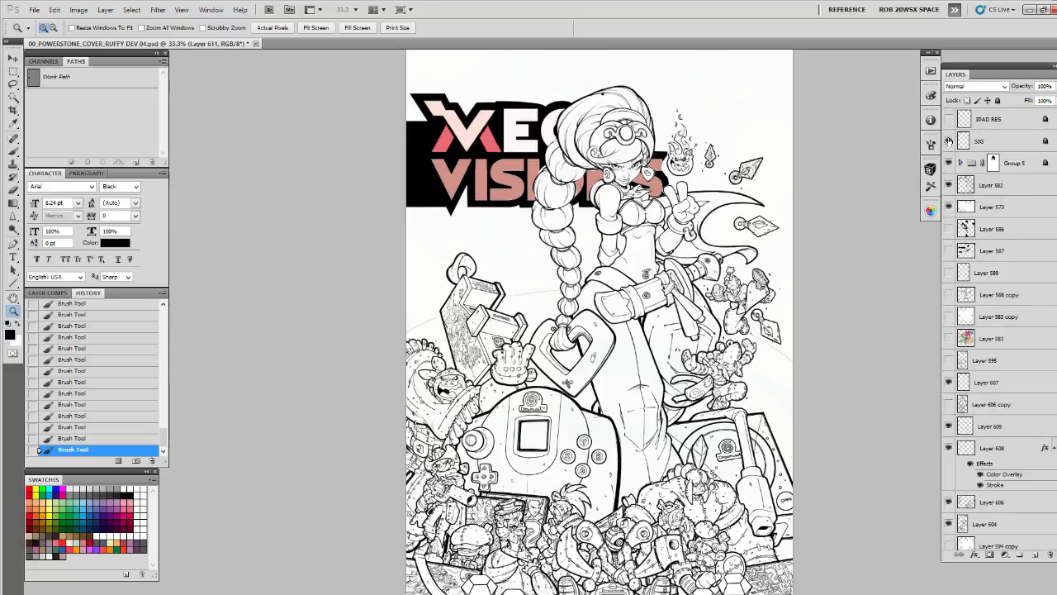
{"action": "left_click", "coordinate": [948, 141]}
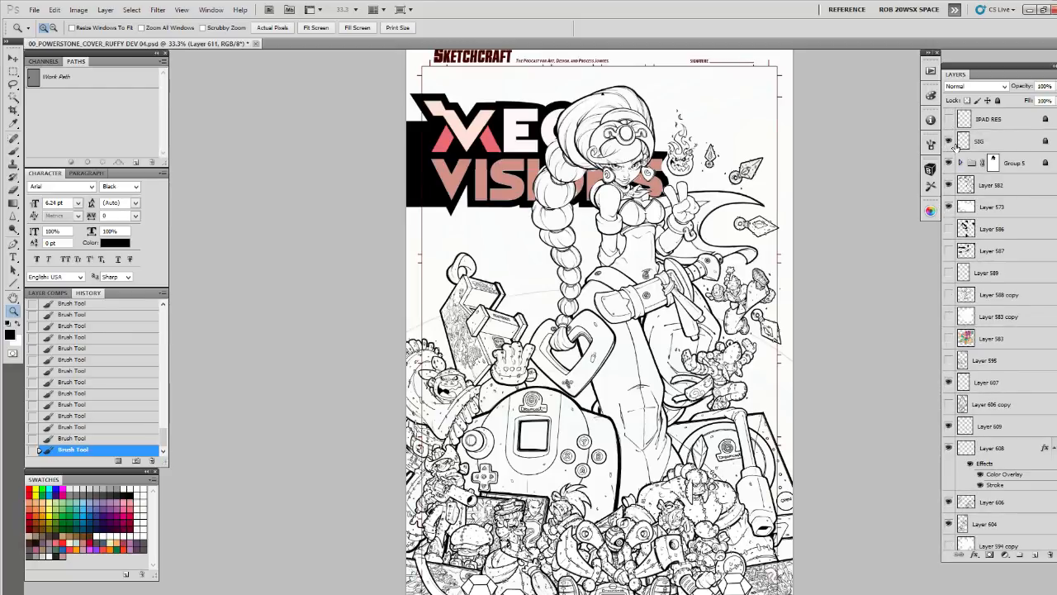
{"action": "left_click", "coordinate": [763, 241], "text": "alt"}
{"action": "left_click", "coordinate": [679, 262]}
{"action": "left_click_drag", "start_coordinate": [681, 258], "coordinate": [762, 241]}
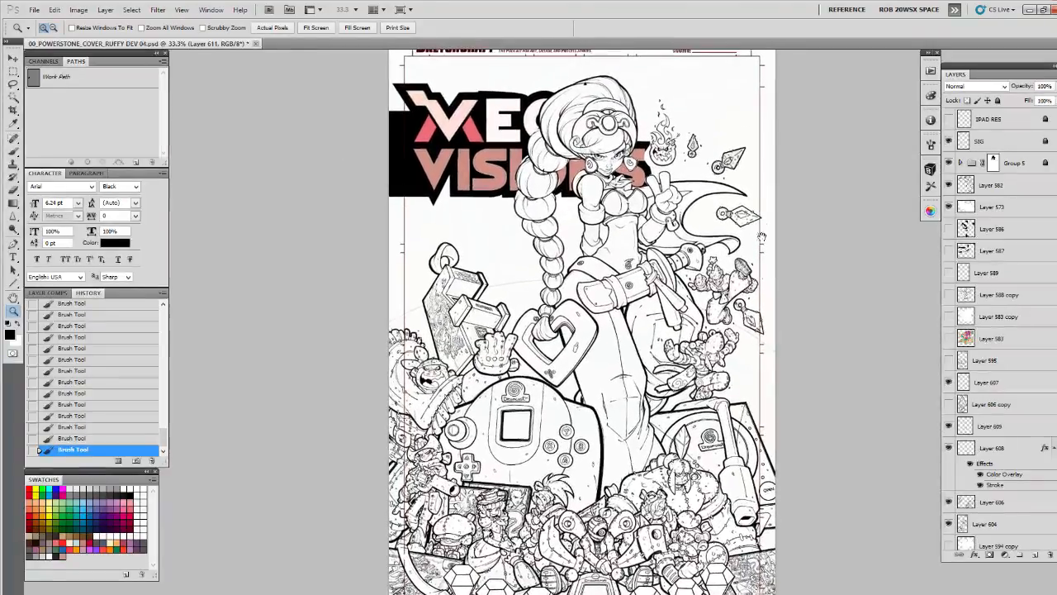
{"action": "left_click", "coordinate": [948, 140]}
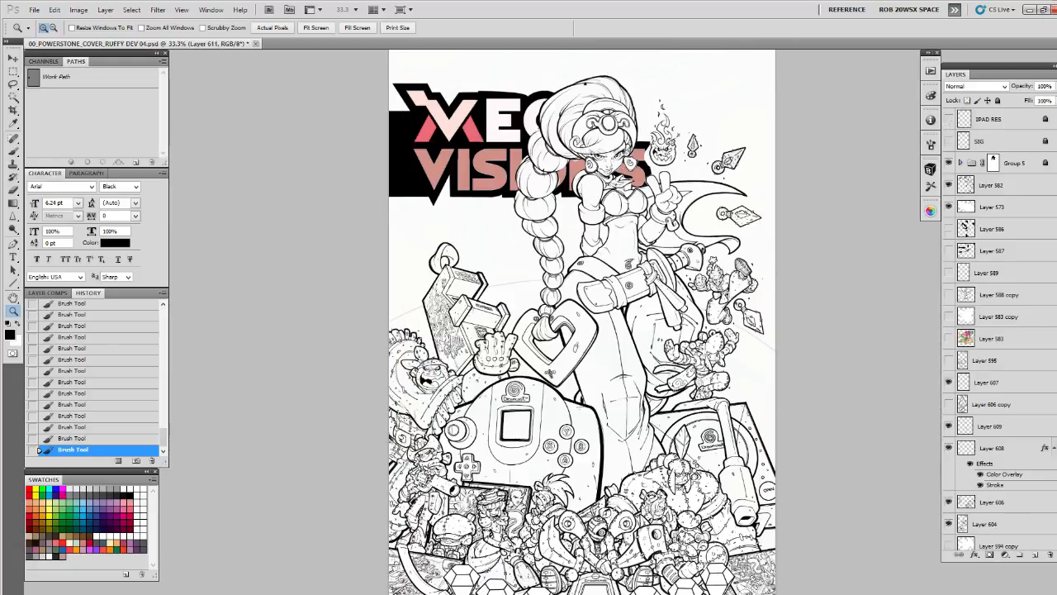
Find Layer 571 in the layer stack, make it visible and select it
{"action": "scroll", "coordinate": [1047, 388], "scroll_direction": "down", "scroll_amount": 15}
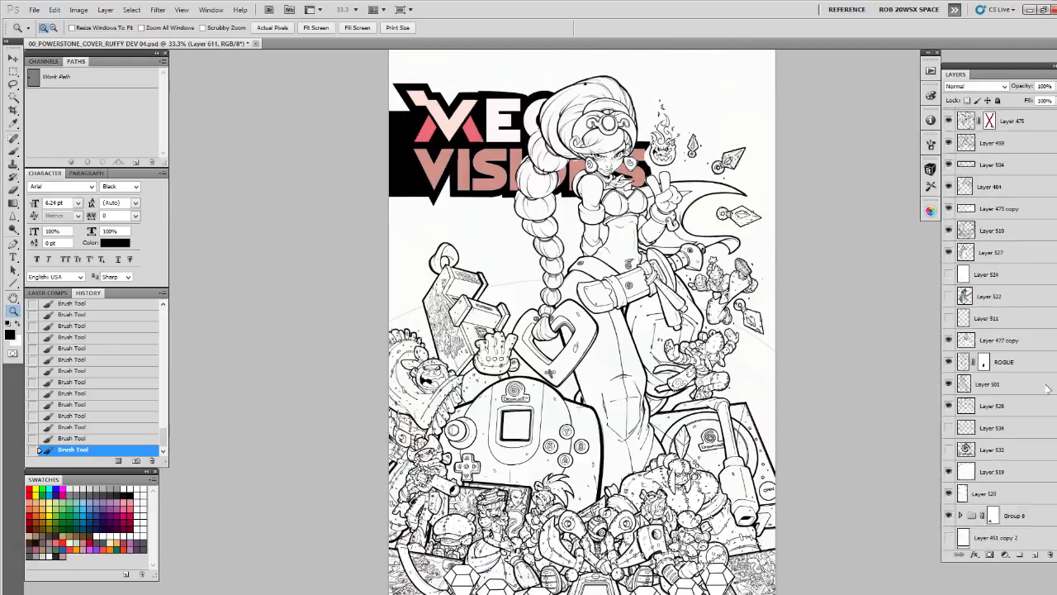
{"action": "scroll", "coordinate": [1047, 388], "scroll_direction": "up", "scroll_amount": 12}
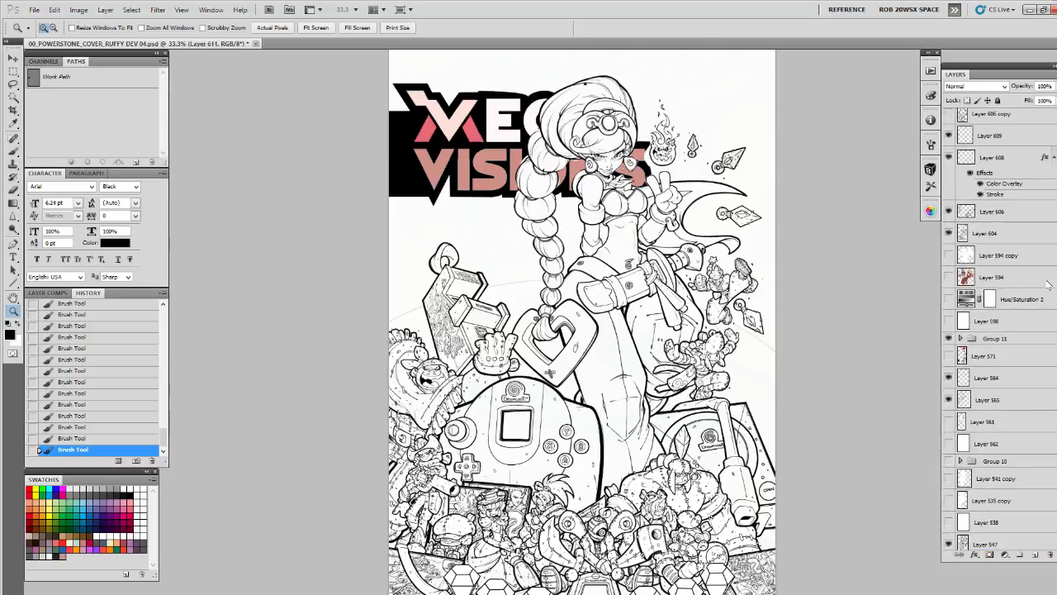
{"action": "scroll", "coordinate": [1047, 285], "scroll_direction": "down", "scroll_amount": 6}
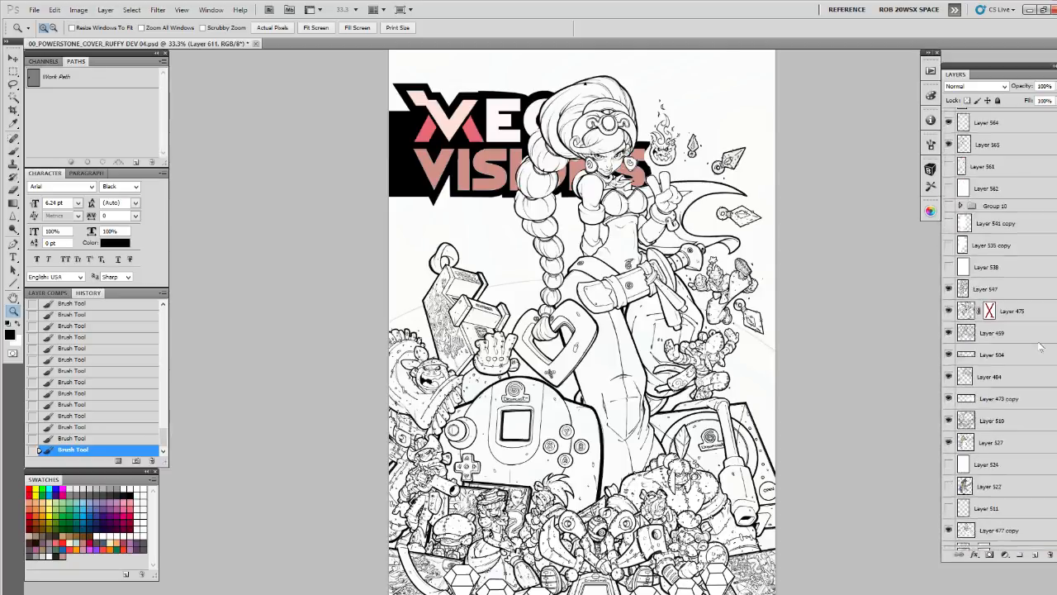
{"action": "scroll", "coordinate": [1042, 331], "scroll_direction": "up", "scroll_amount": 3}
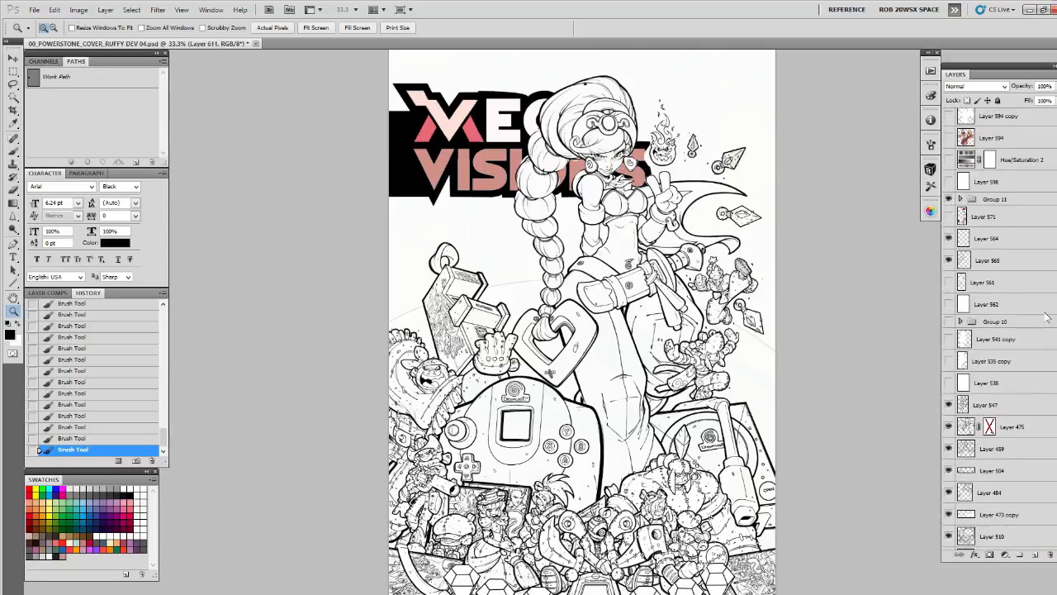
{"action": "scroll", "coordinate": [1047, 316], "scroll_direction": "up", "scroll_amount": 1}
{"action": "left_click", "coordinate": [948, 239]}
{"action": "left_click", "coordinate": [985, 239]}
Copy the red rough shape and the purple handheld from Layer 571 onto one merged new layer, and hide Layer 571
{"action": "left_click_drag", "start_coordinate": [818, 273], "coordinate": [802, 358]}
{"action": "key", "text": "l"}
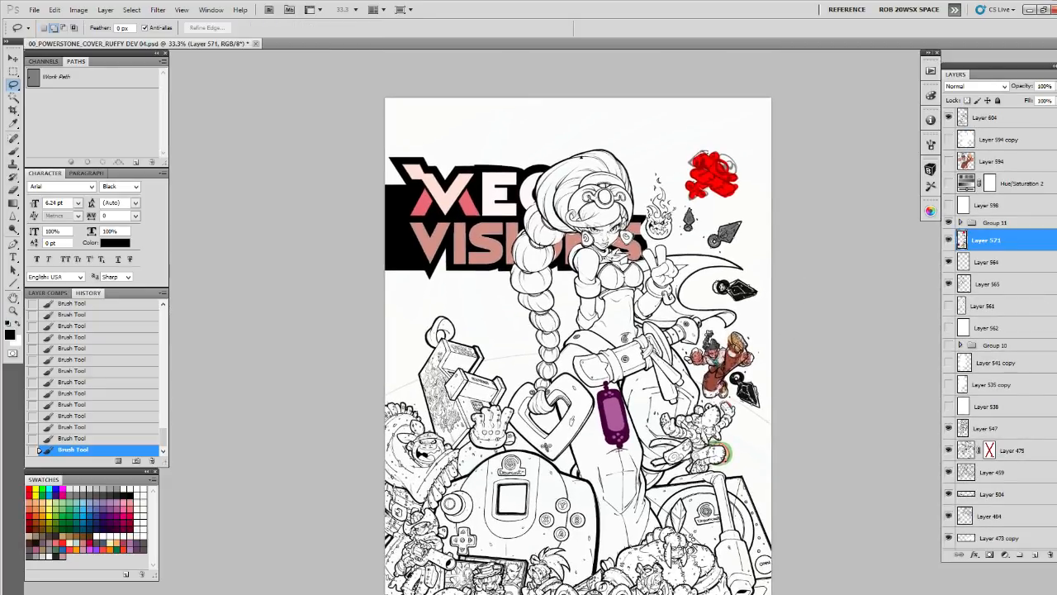
{"action": "mouse_move", "coordinate": [710, 140]}
{"action": "left_mouse_down"}
{"action": "mouse_move", "coordinate": [687, 157]}
{"action": "mouse_move", "coordinate": [732, 202]}
{"action": "mouse_move", "coordinate": [743, 142]}
{"action": "left_mouse_up"}
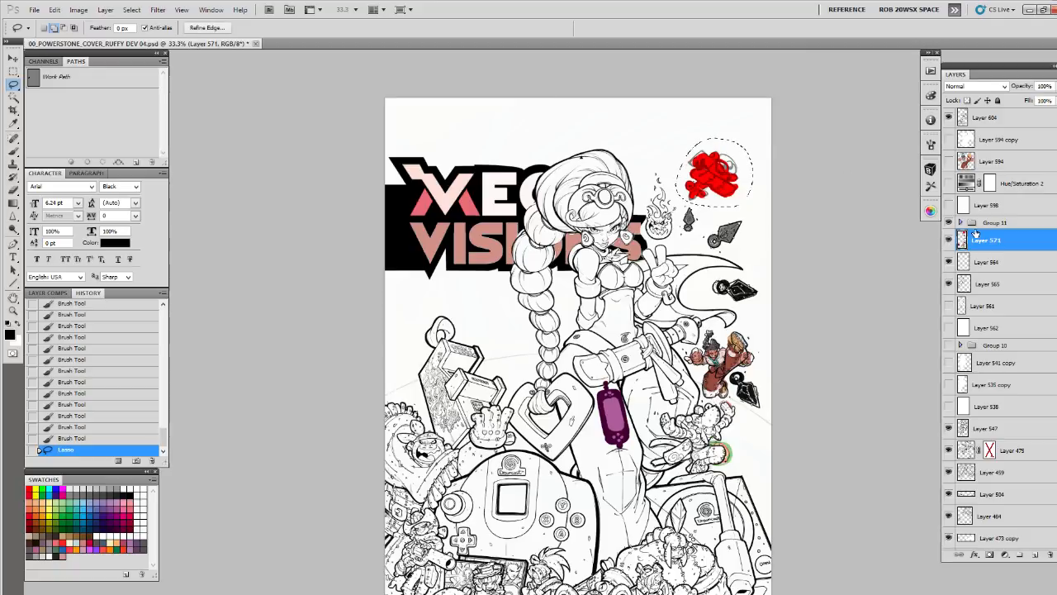
{"action": "key", "text": "ctrl+j"}
{"action": "mouse_move", "coordinate": [595, 370]}
{"action": "left_mouse_down"}
{"action": "mouse_move", "coordinate": [629, 462]}
{"action": "mouse_move", "coordinate": [611, 367]}
{"action": "left_mouse_up"}
{"action": "key", "text": "ctrl+j"}
{"action": "left_click", "coordinate": [949, 283]}
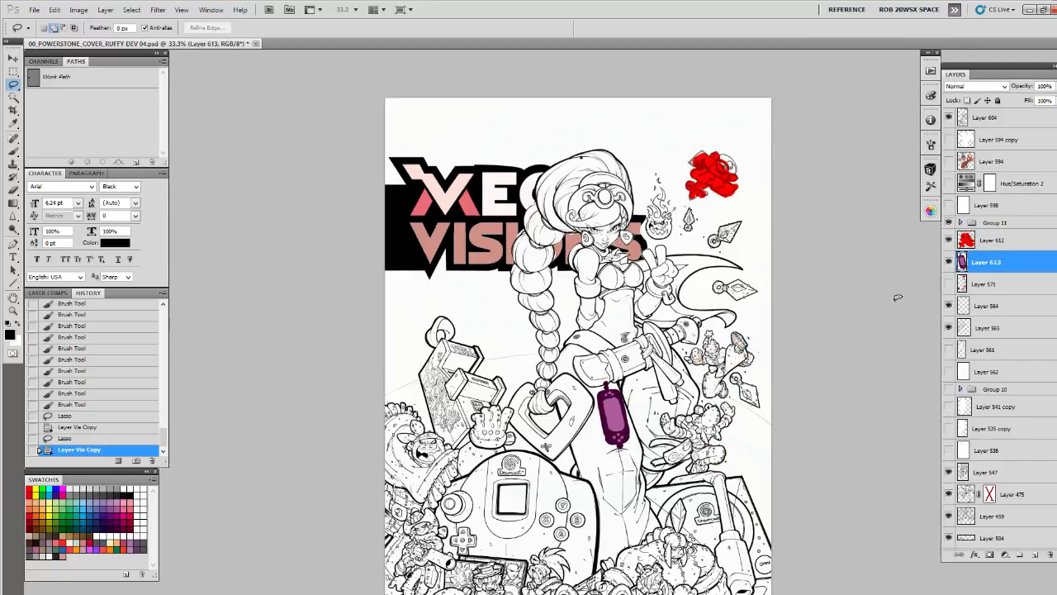
{"action": "left_click", "coordinate": [987, 242]}
{"action": "key", "text": "ctrl+e"}
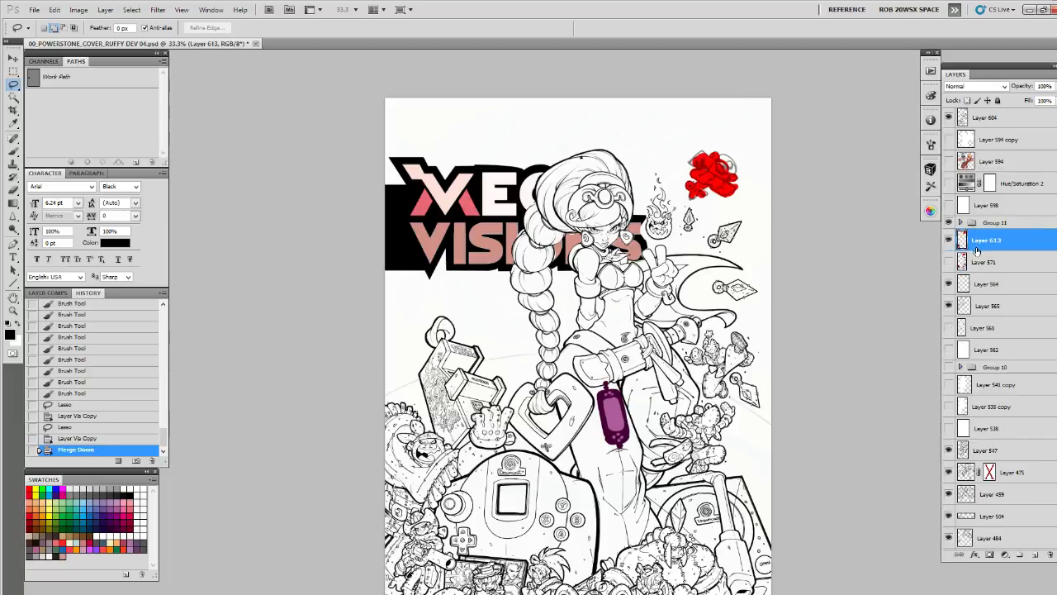
Duplicate the merged layer, fill the copy's shapes with white and outline them with a 6 px outside white stroke
{"action": "key", "text": "ctrl+j"}
{"action": "key", "text": "ctrl+shift+BackSpace"}
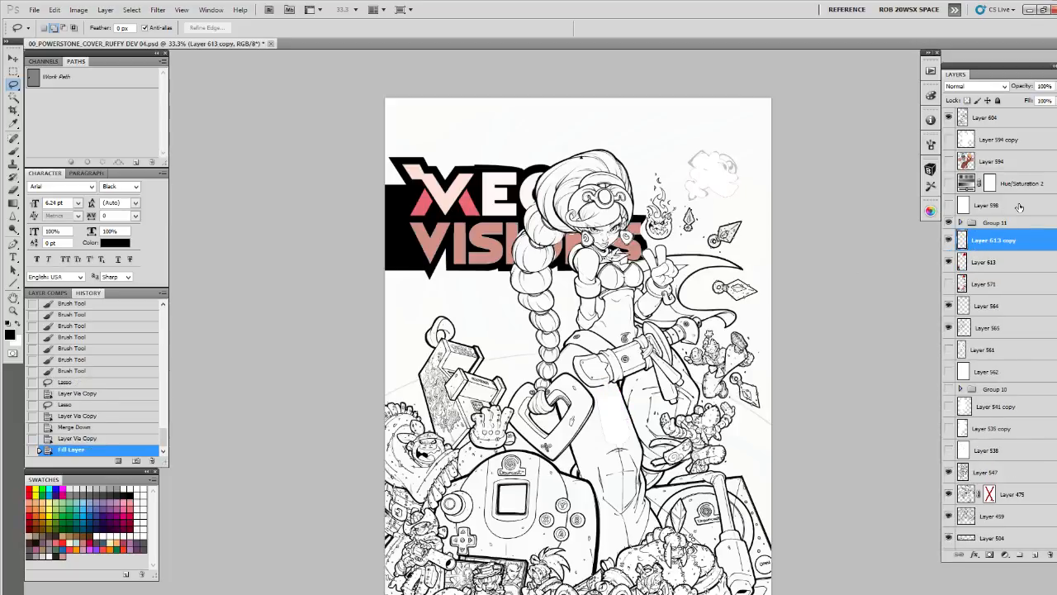
{"action": "left_click", "coordinate": [963, 239], "text": "ctrl"}
{"action": "key", "text": "x"}
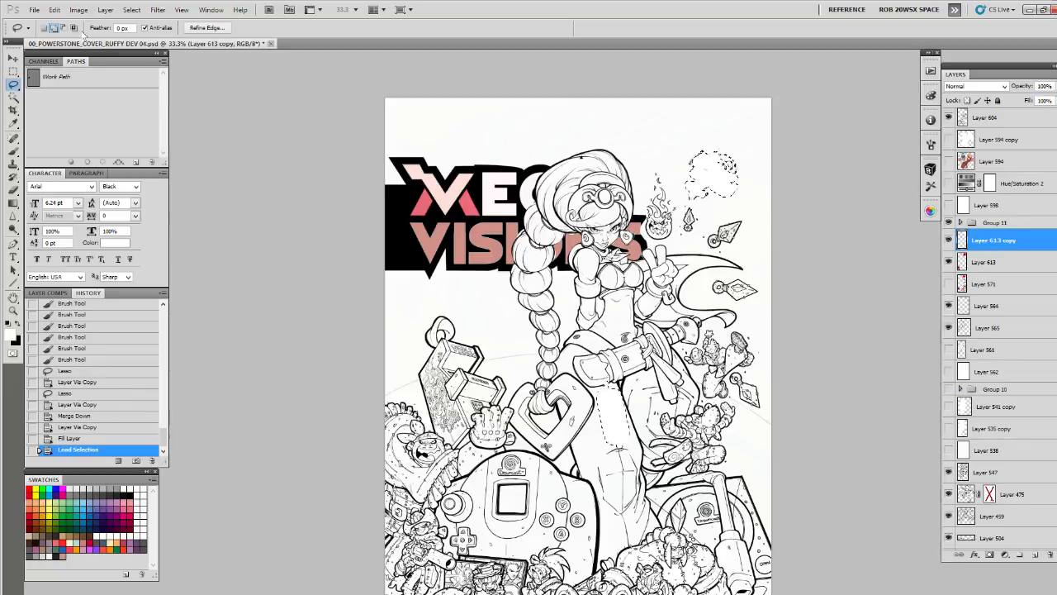
{"action": "left_click", "coordinate": [54, 9]}
{"action": "left_click", "coordinate": [66, 179]}
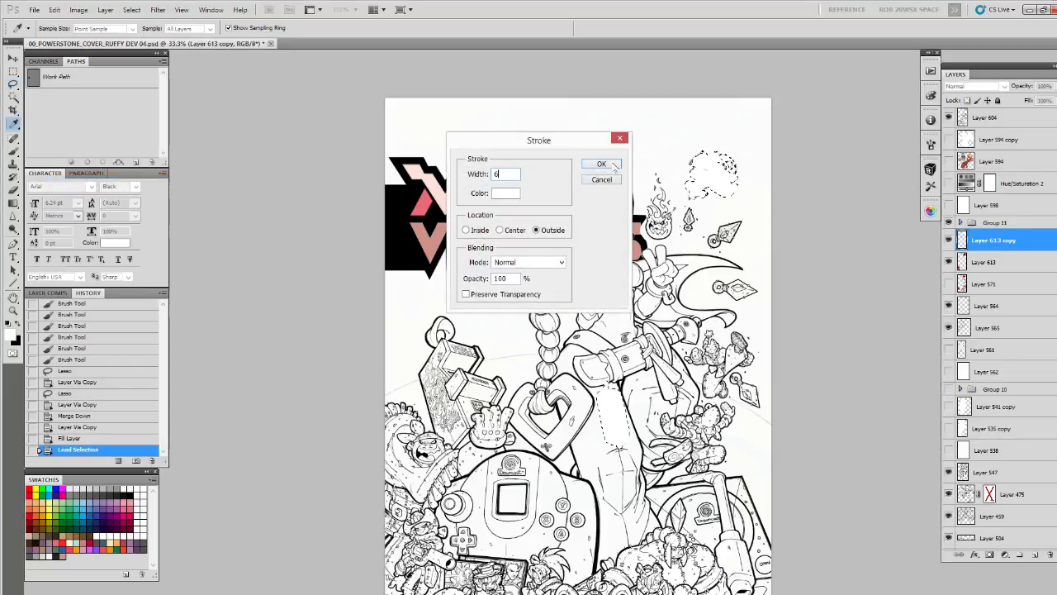
{"action": "key", "text": "Return"}
{"action": "key", "text": "l"}
{"action": "key", "text": "ctrl+d"}
Lower the white copy's opacity to 74% so the colour shapes beneath become a faint guide
{"action": "left_click", "coordinate": [1051, 86]}
{"action": "left_click_drag", "start_coordinate": [1047, 100], "coordinate": [1034, 100]}
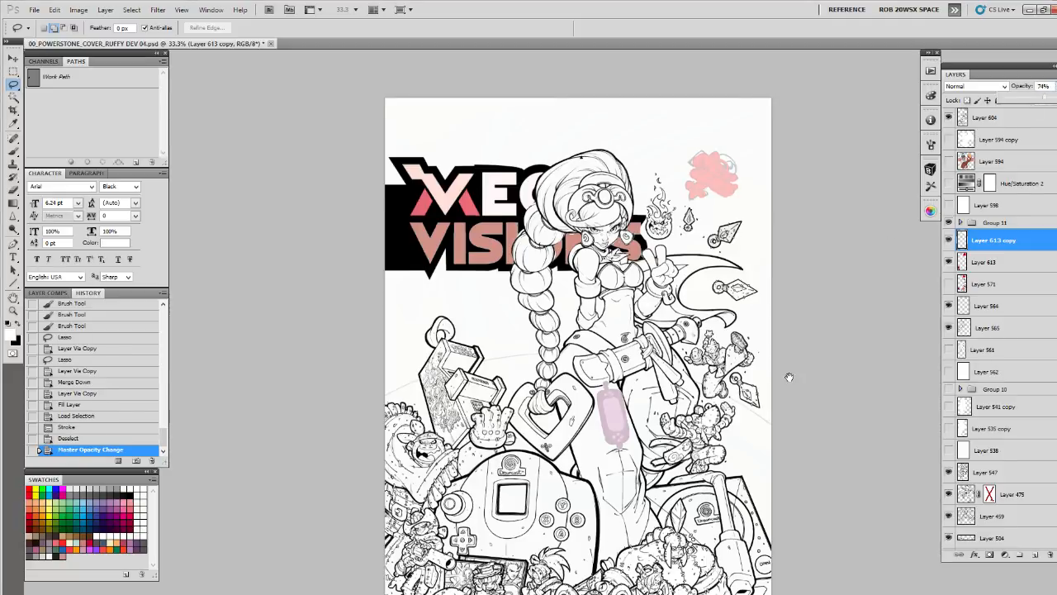
{"action": "left_click_drag", "start_coordinate": [789, 381], "coordinate": [791, 376]}
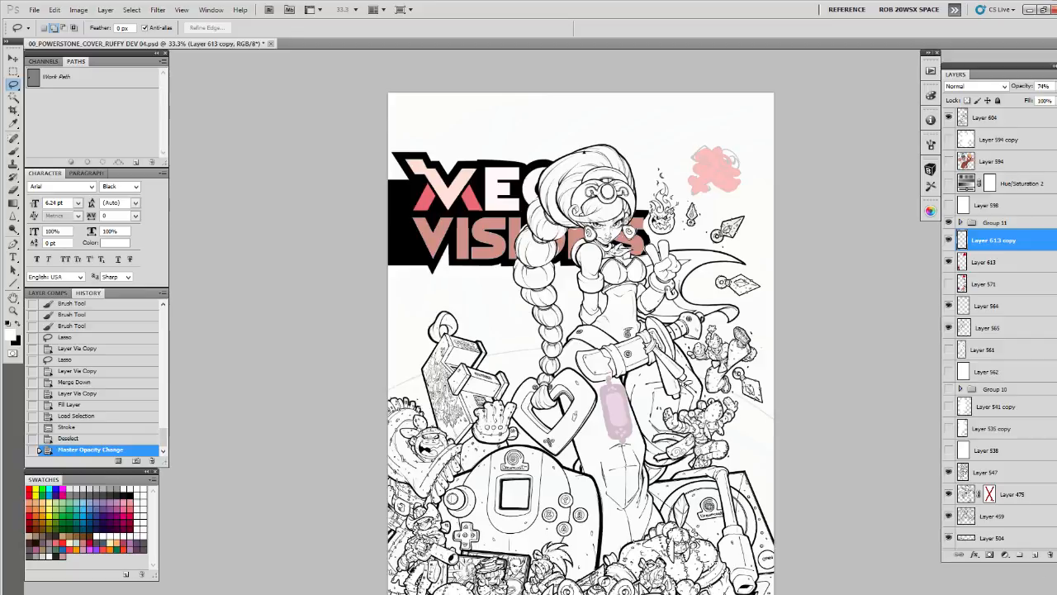
{"action": "left_click_drag", "start_coordinate": [680, 434], "coordinate": [678, 343]}
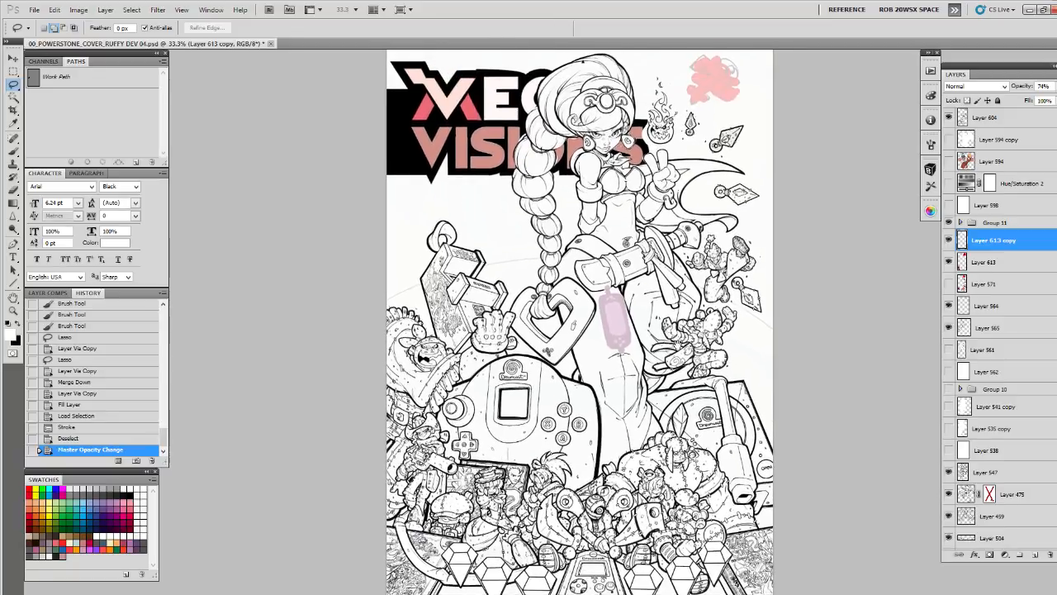